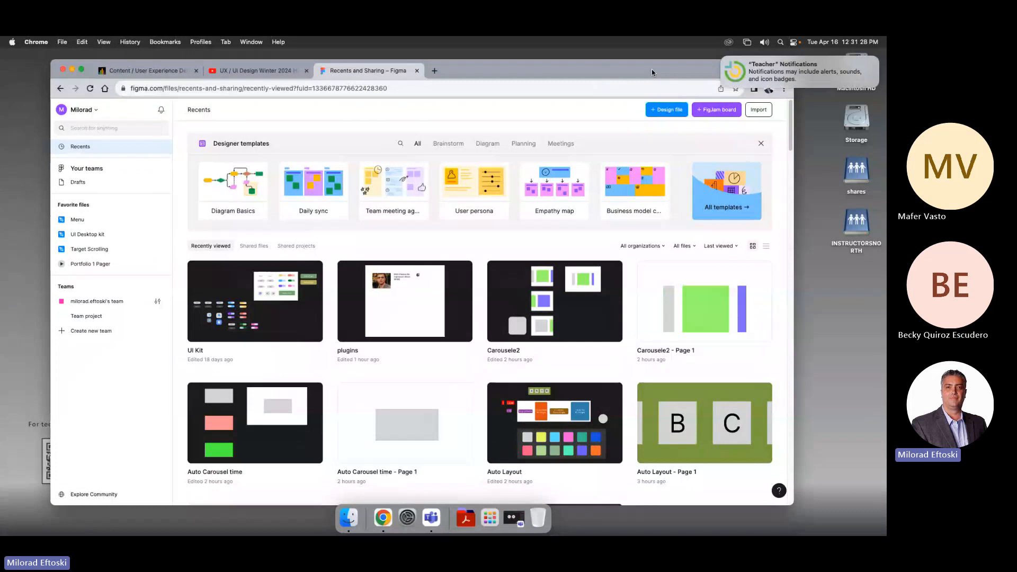
pyautogui.moveTo(652, 73); pyautogui.dragTo(654, 73)
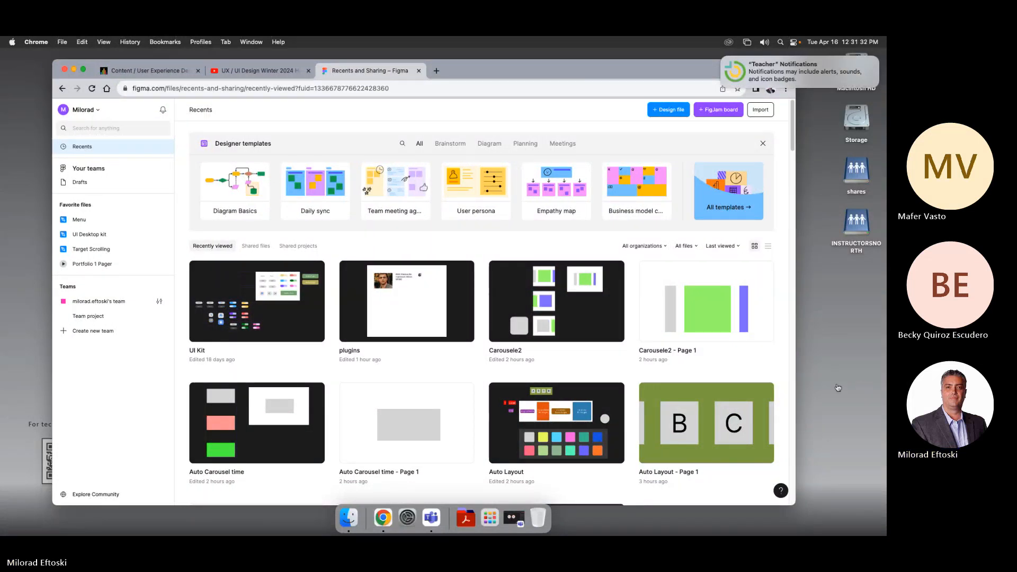
pyautogui.click(514, 517)
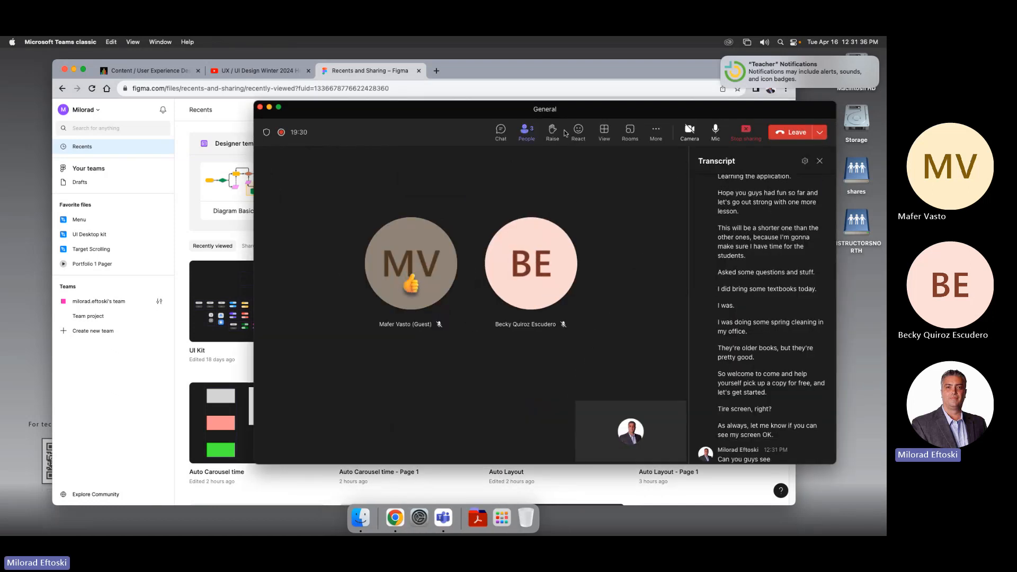
pyautogui.click(269, 107)
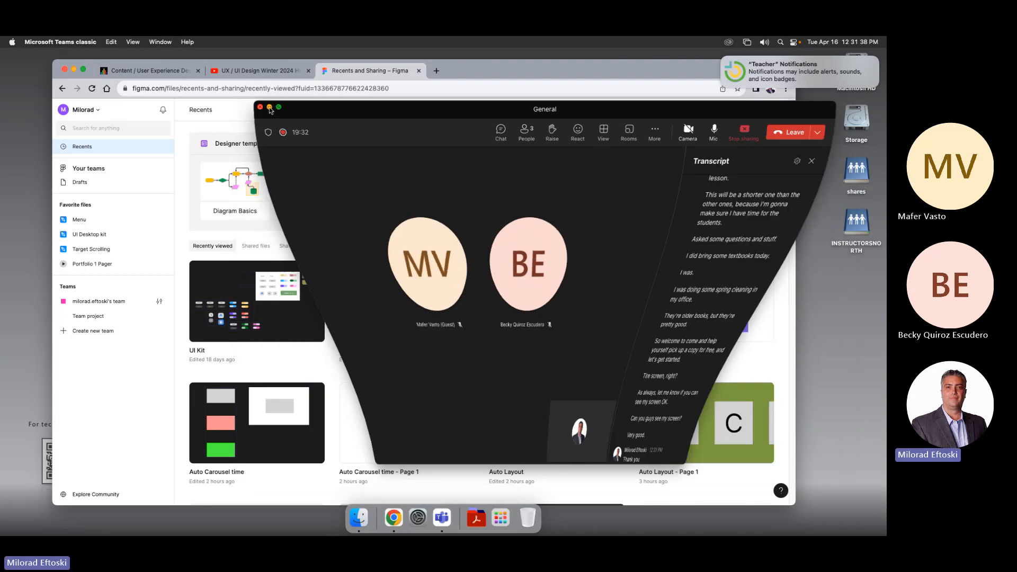
pyautogui.click(494, 73)
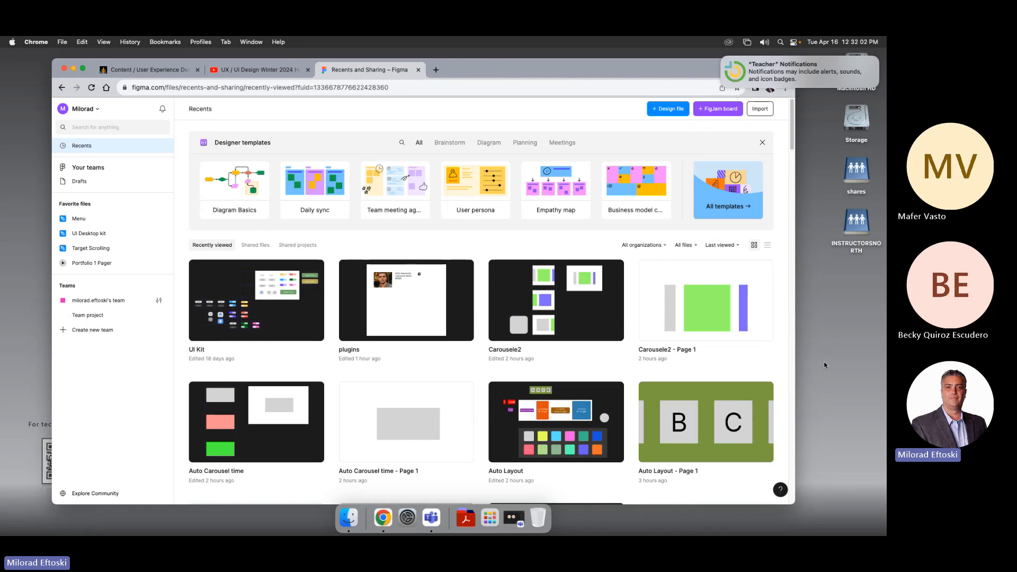
pyautogui.click(849, 390)
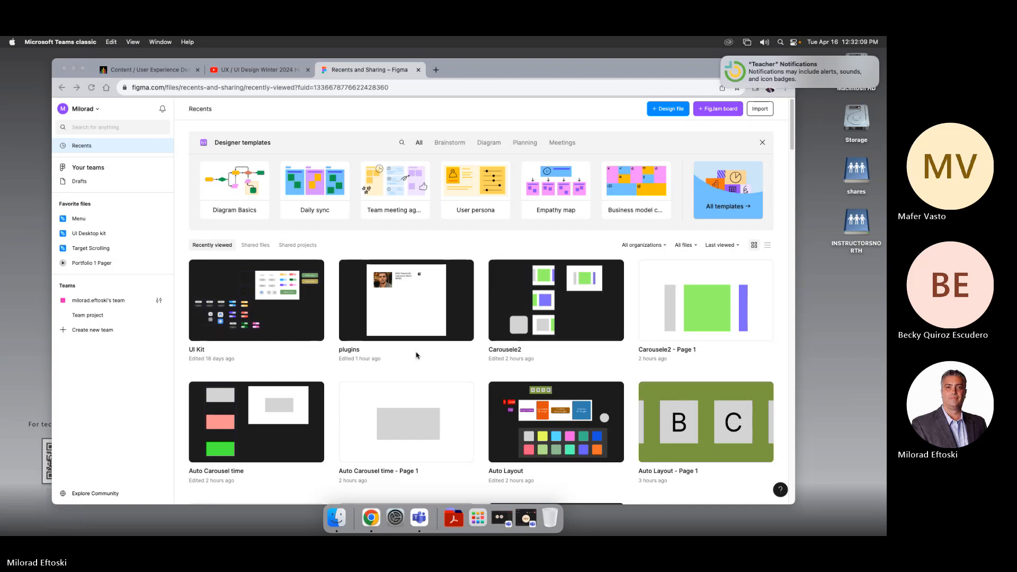
# Step: Open the Portfolio 1 Pager design file from the recently viewed files
pyautogui.scroll(-2, 645, 425)
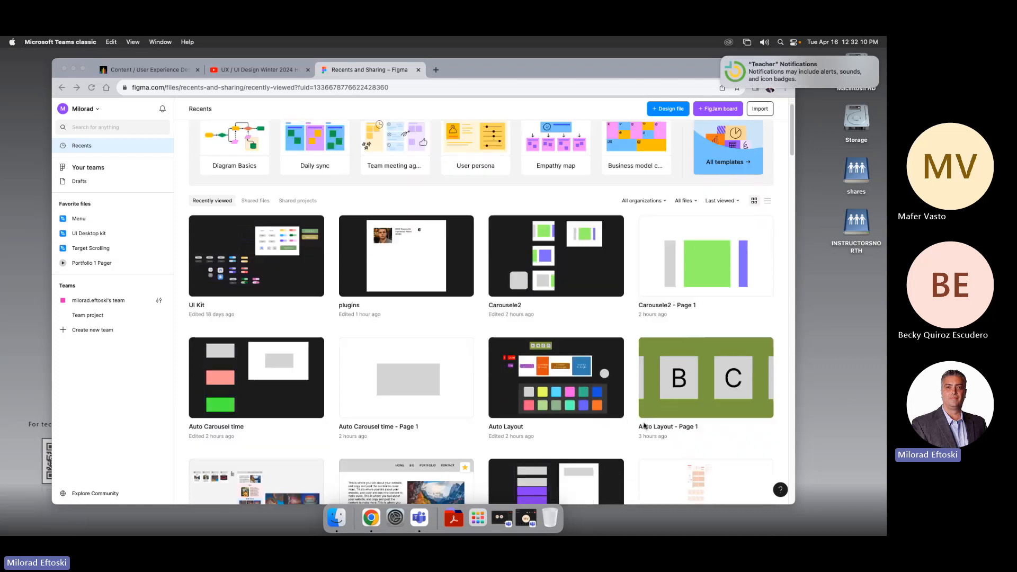
pyautogui.scroll(-2, 645, 426)
pyautogui.click(267, 419)
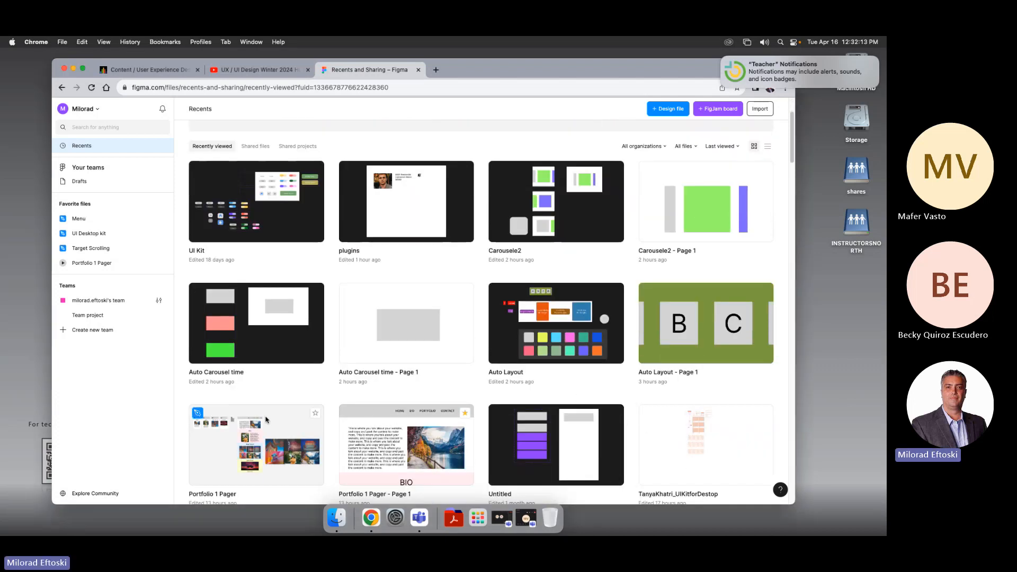
pyautogui.scroll(-1, 283, 427)
pyautogui.doubleClick(283, 427)
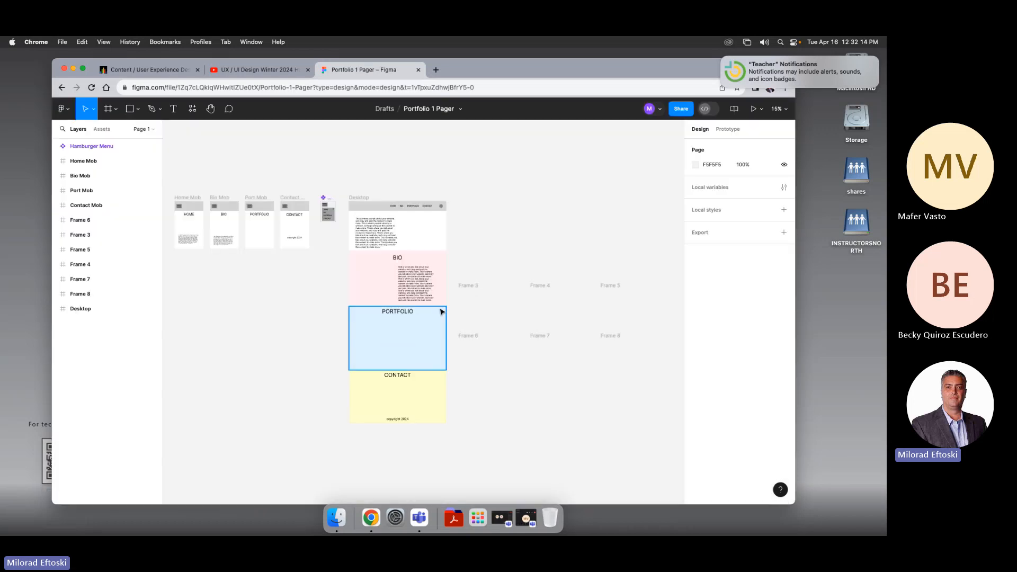
# Step: Examine the mobile frames' hamburger menu and open its component variant containing the navigation links
pyautogui.moveTo(254, 260); pyautogui.dragTo(326, 265)
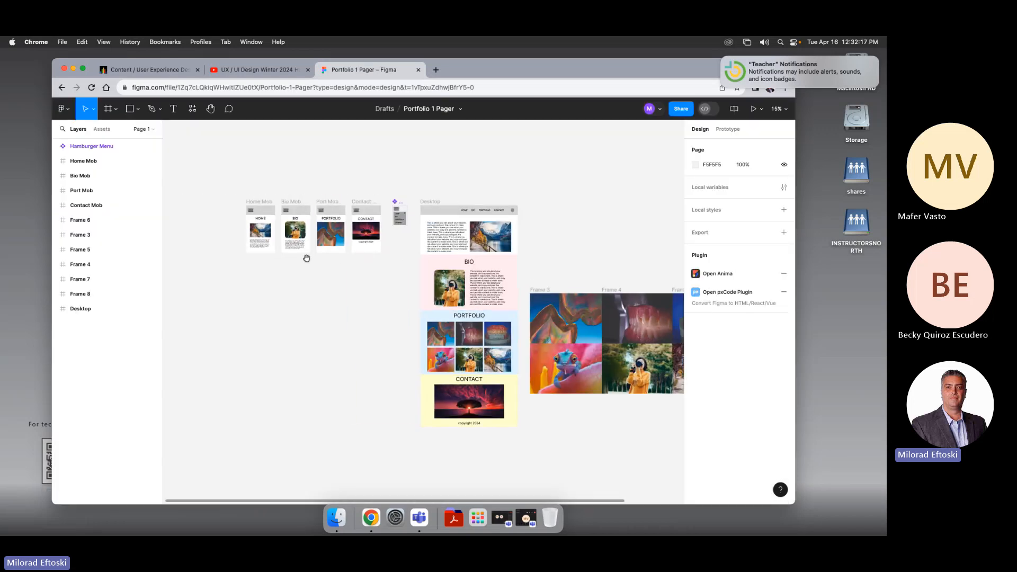
pyautogui.scroll(10, 252, 215)
pyautogui.click(259, 210)
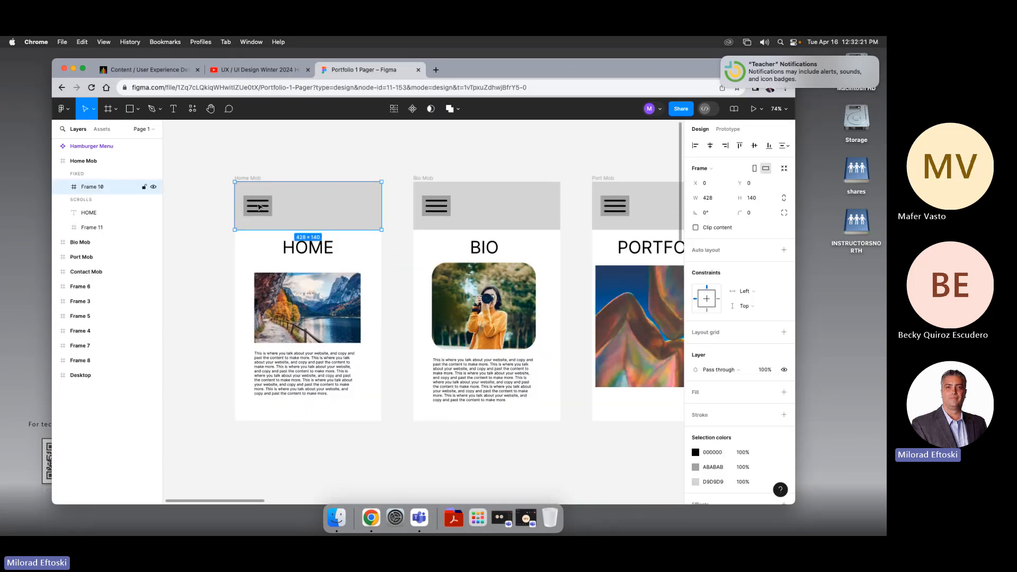
pyautogui.click(259, 207)
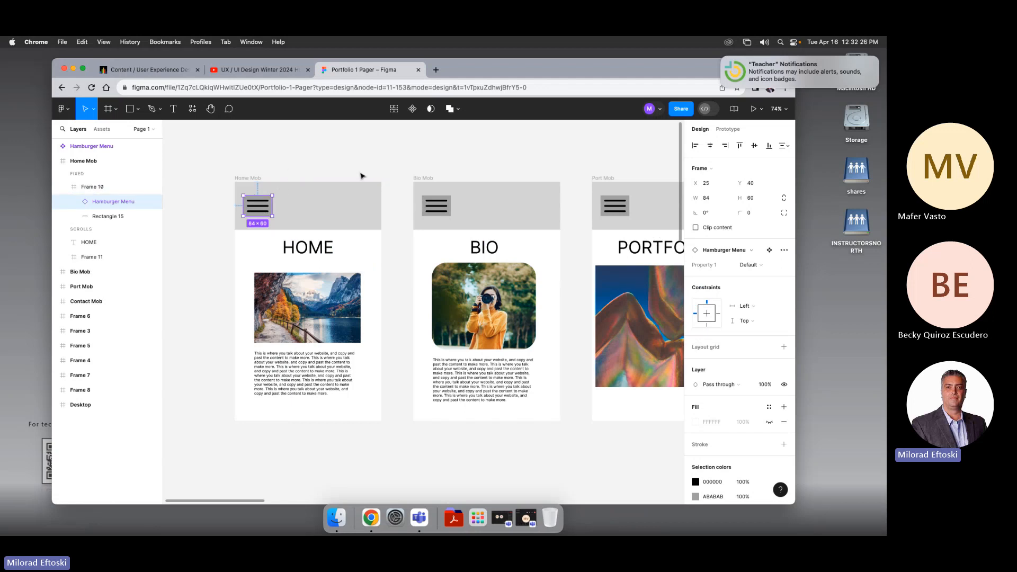
pyautogui.hscroll(5, 422, 228)
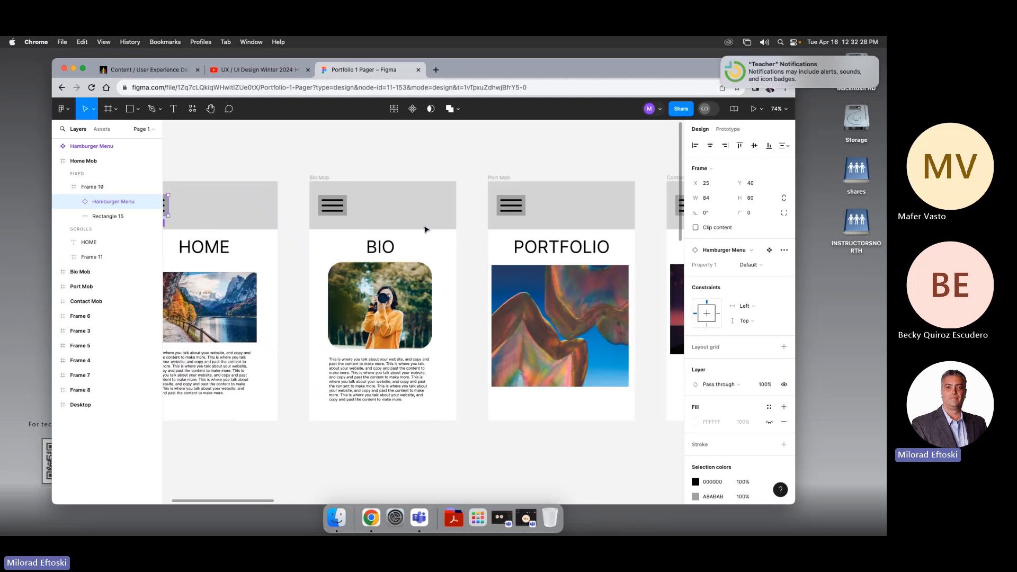
pyautogui.hscroll(-4, 422, 228)
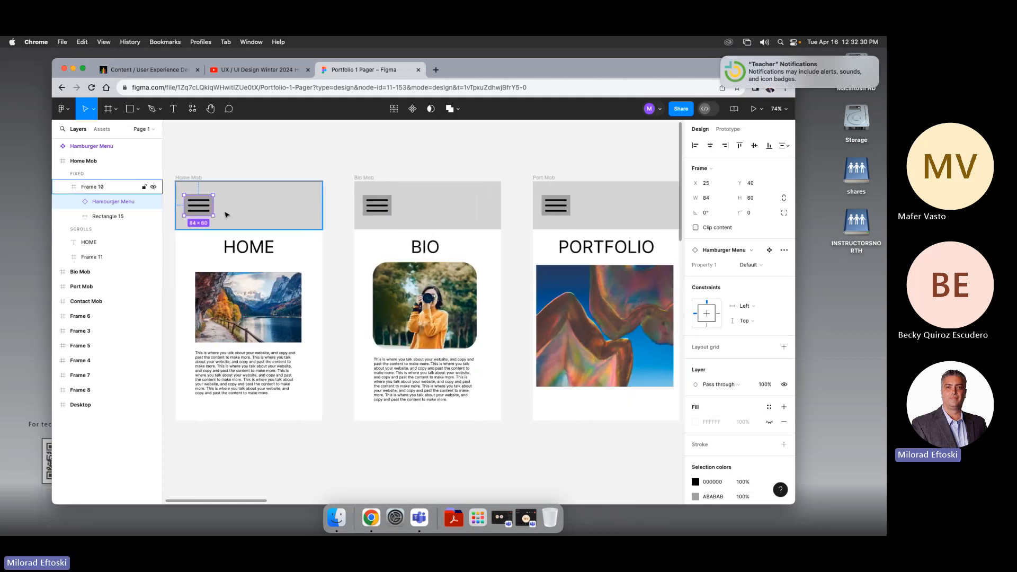
pyautogui.hscroll(-1, 222, 205)
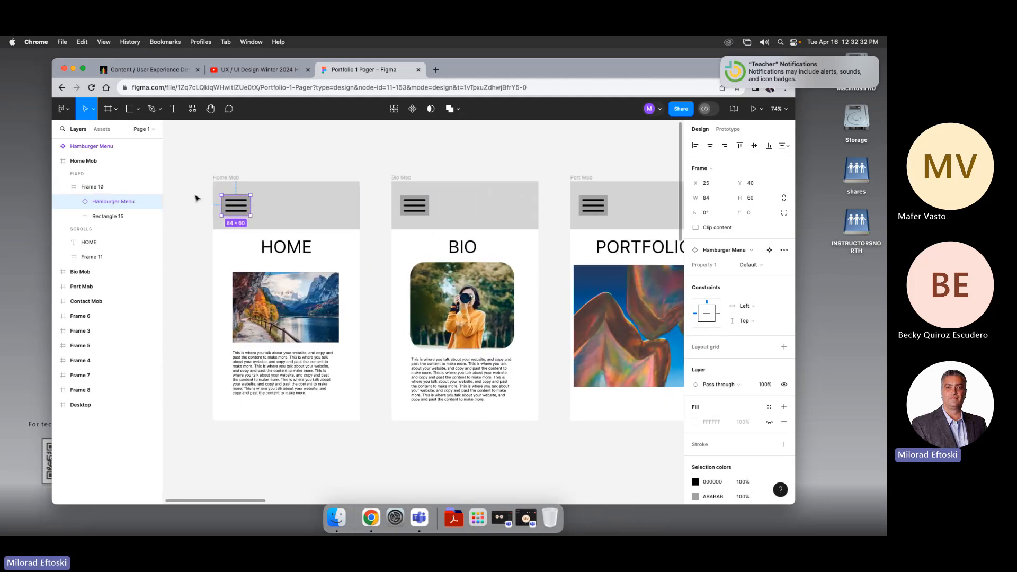
pyautogui.scroll(-10, 216, 217)
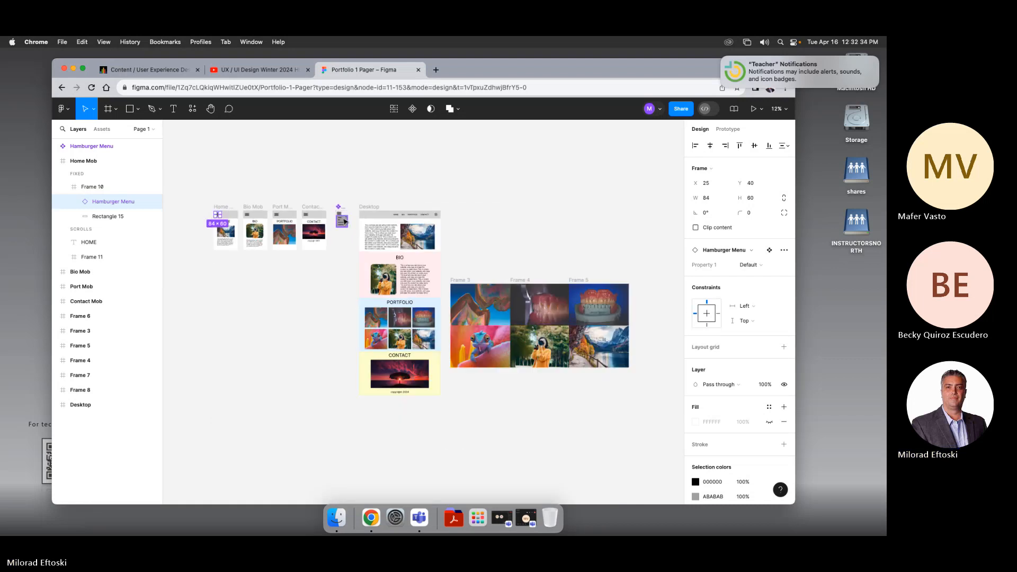
pyautogui.scroll(10, 343, 222)
pyautogui.doubleClick(318, 220)
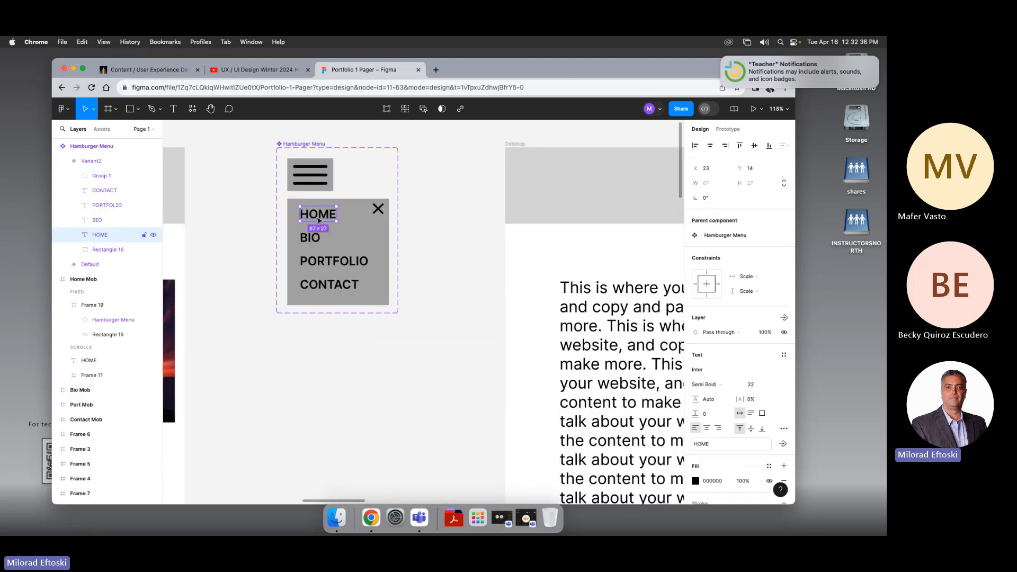
# Step: Review the prototype interactions set on the menu's HOME and BIO links
pyautogui.hscroll(-4, 263, 234)
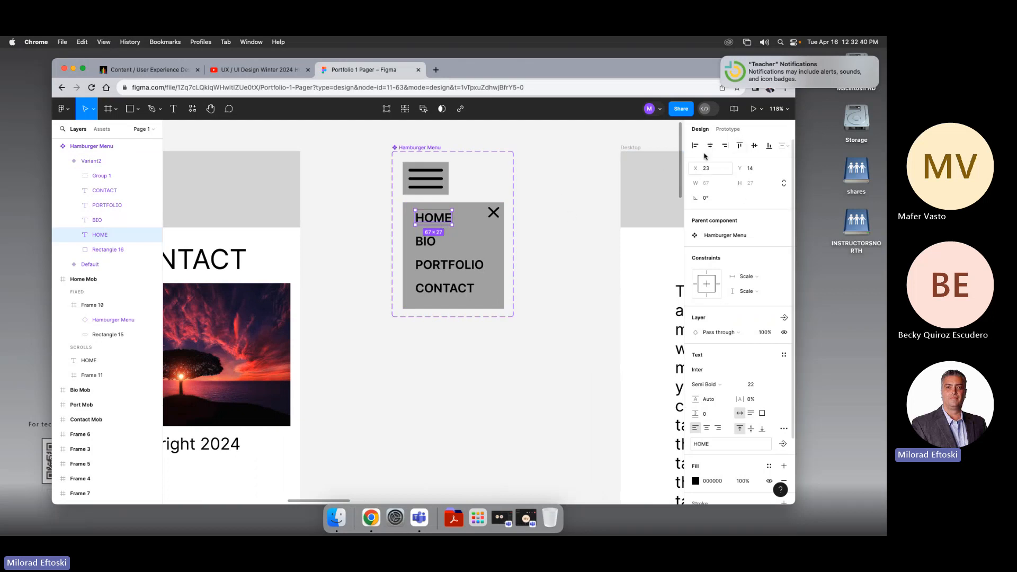
pyautogui.click(728, 129)
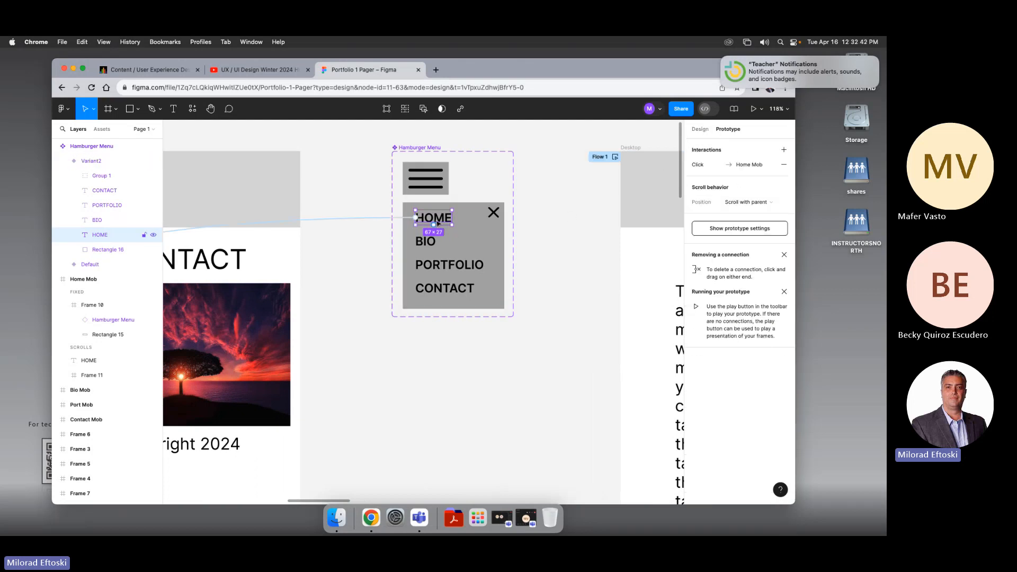
pyautogui.click(430, 244)
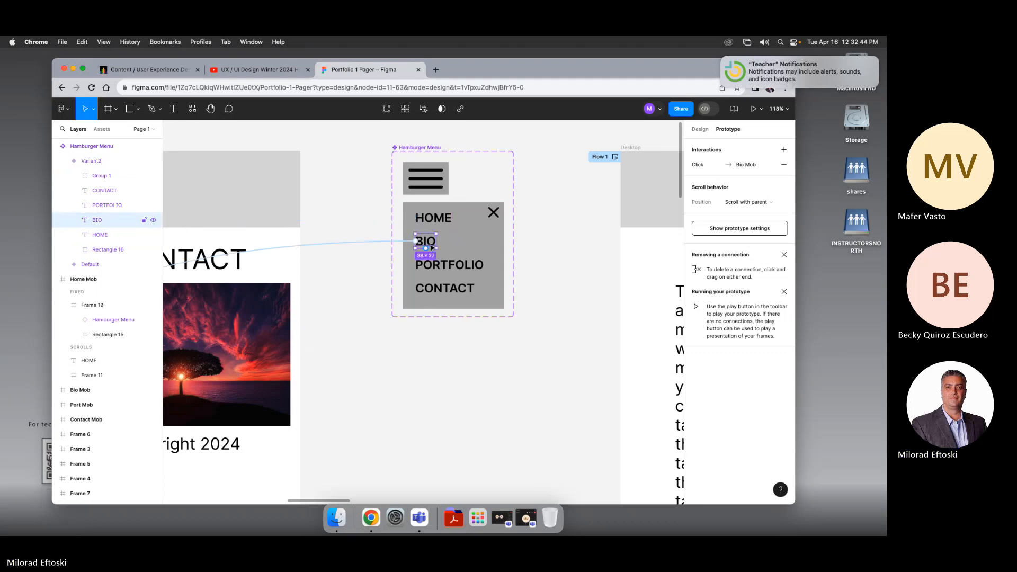
pyautogui.click(421, 217)
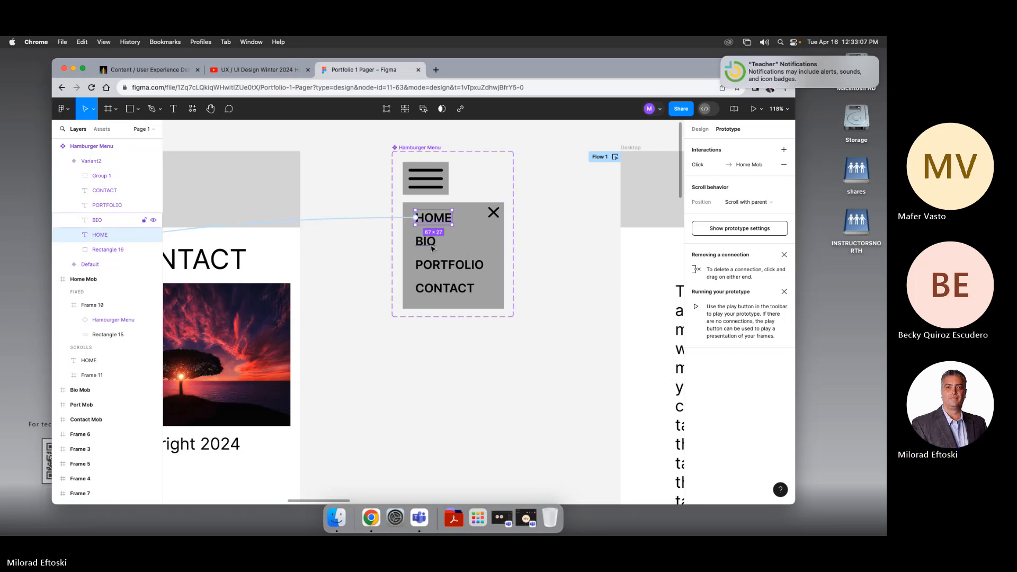
pyautogui.click(444, 270)
pyautogui.click(443, 321)
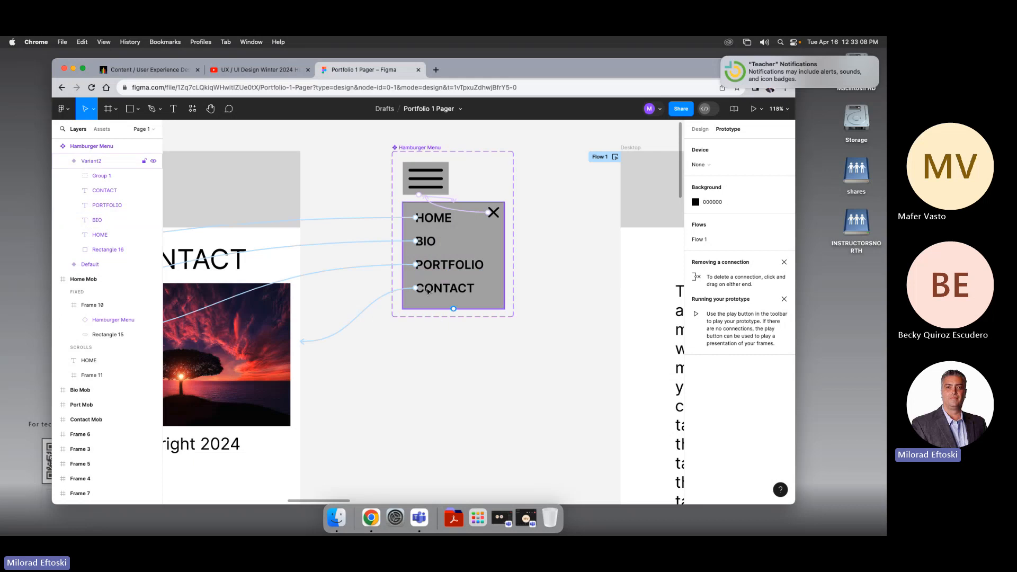
# Step: Review the prototype connections running from the Desktop frame's navigation to its sections
pyautogui.scroll(-5, 424, 294)
pyautogui.scroll(-1, 423, 296)
pyautogui.moveTo(498, 329); pyautogui.dragTo(357, 300)
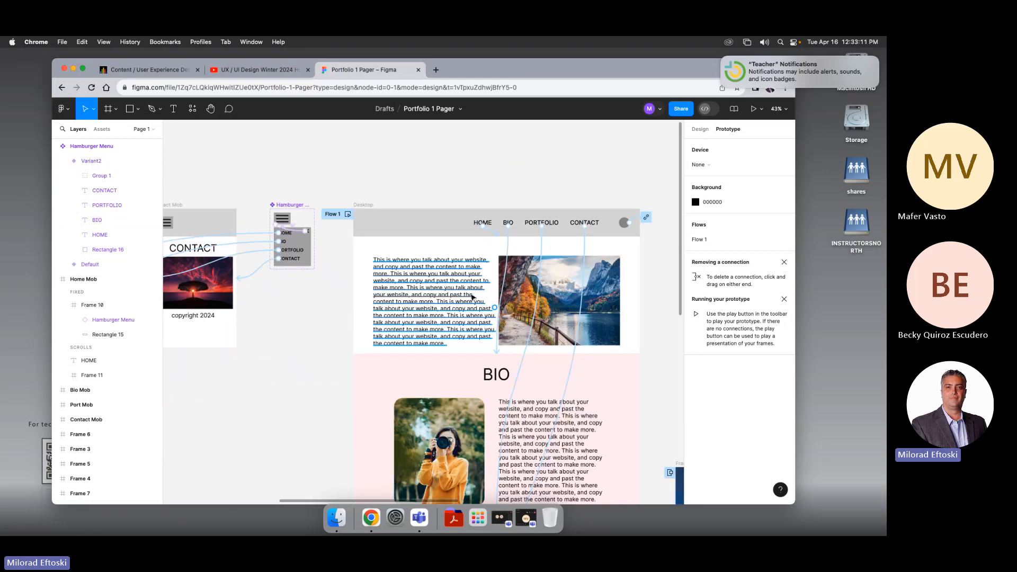
pyautogui.scroll(-2, 472, 297)
pyautogui.moveTo(498, 346); pyautogui.dragTo(436, 283)
pyautogui.scroll(-1, 464, 335)
pyautogui.scroll(-1, 464, 335)
pyautogui.moveTo(517, 365); pyautogui.dragTo(456, 313)
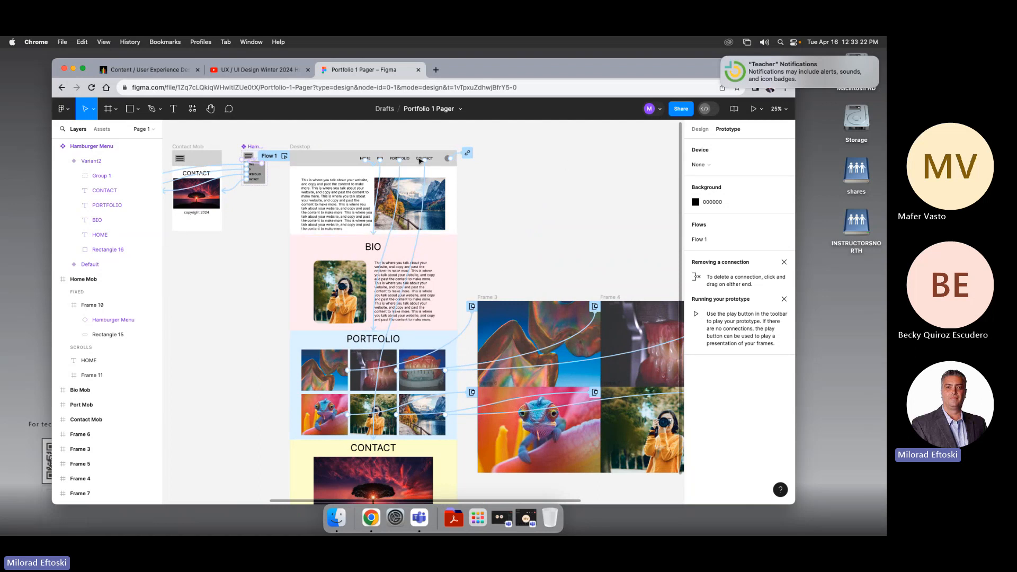
# Step: Select the Desktop frame and present its Flow 1 prototype
pyautogui.click(302, 148)
pyautogui.hscroll(-5, 451, 192)
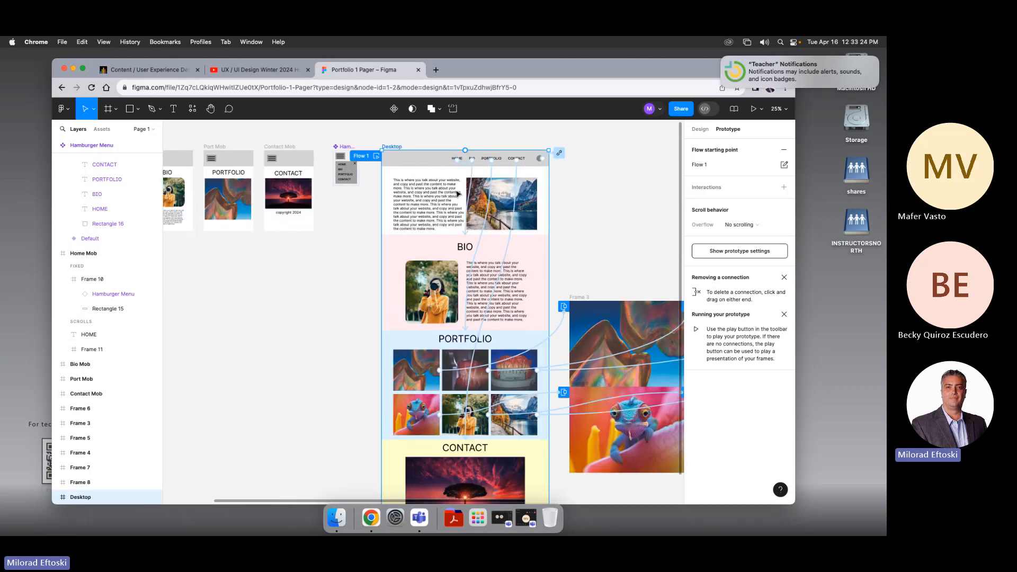
pyautogui.hscroll(8, 450, 193)
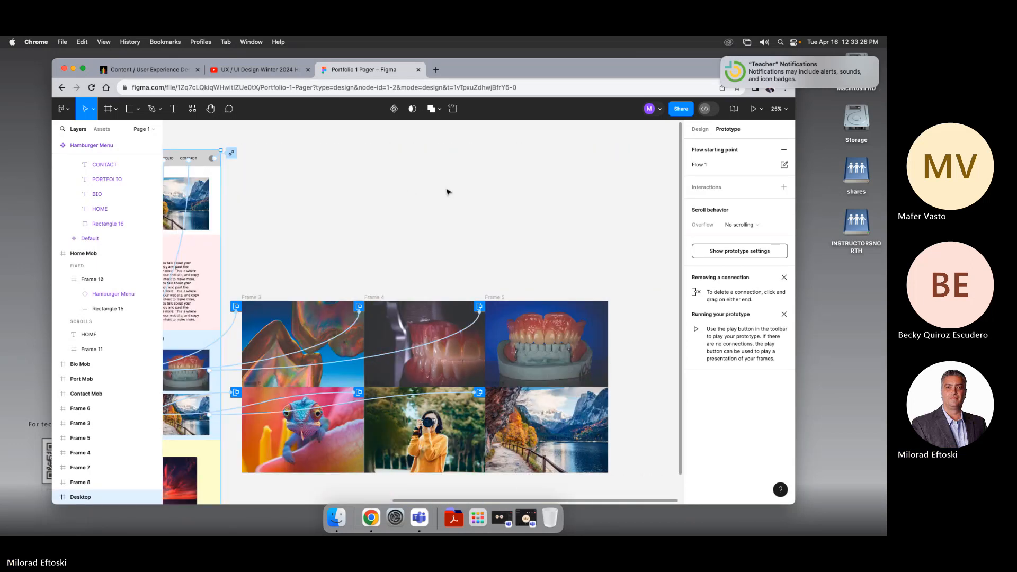
pyautogui.hscroll(-3, 448, 192)
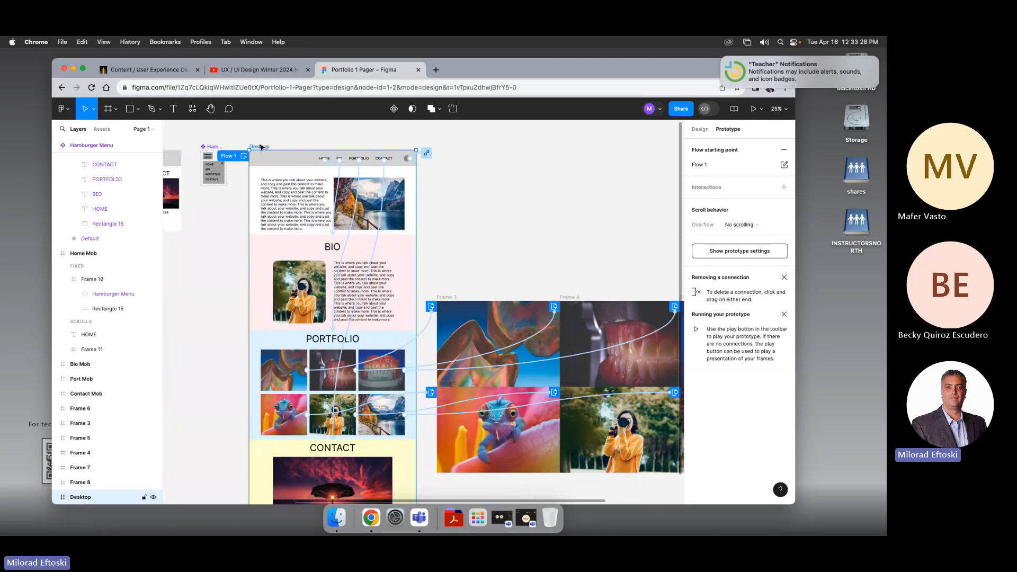
pyautogui.hscroll(-2, 286, 151)
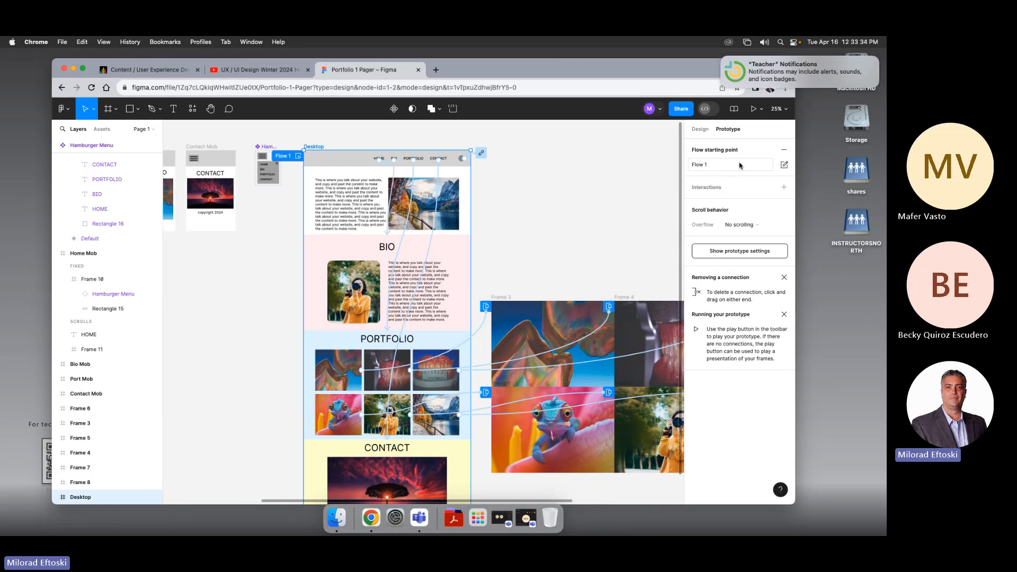
pyautogui.doubleClick(721, 165)
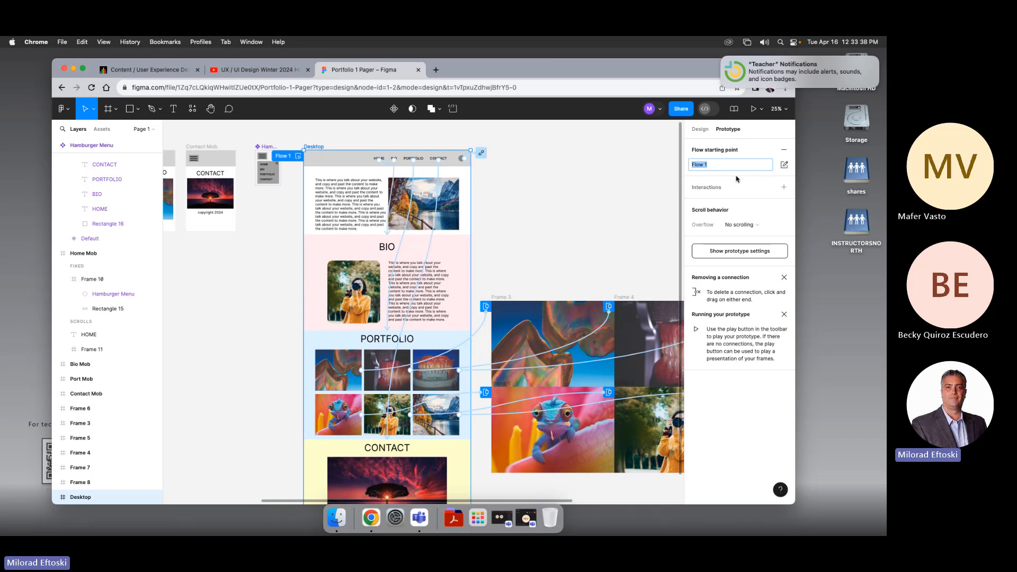
pyautogui.click(534, 204)
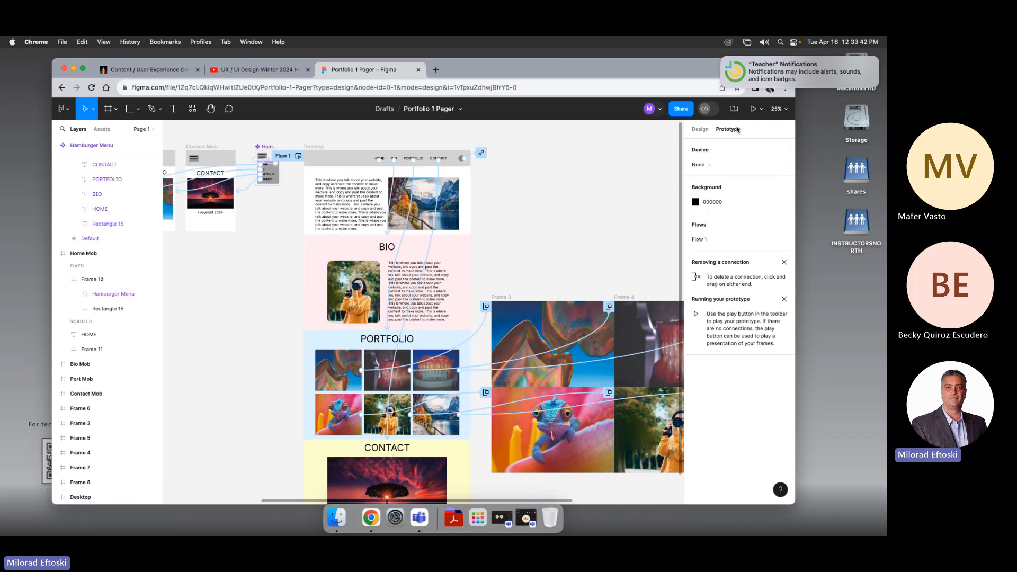
pyautogui.click(753, 109)
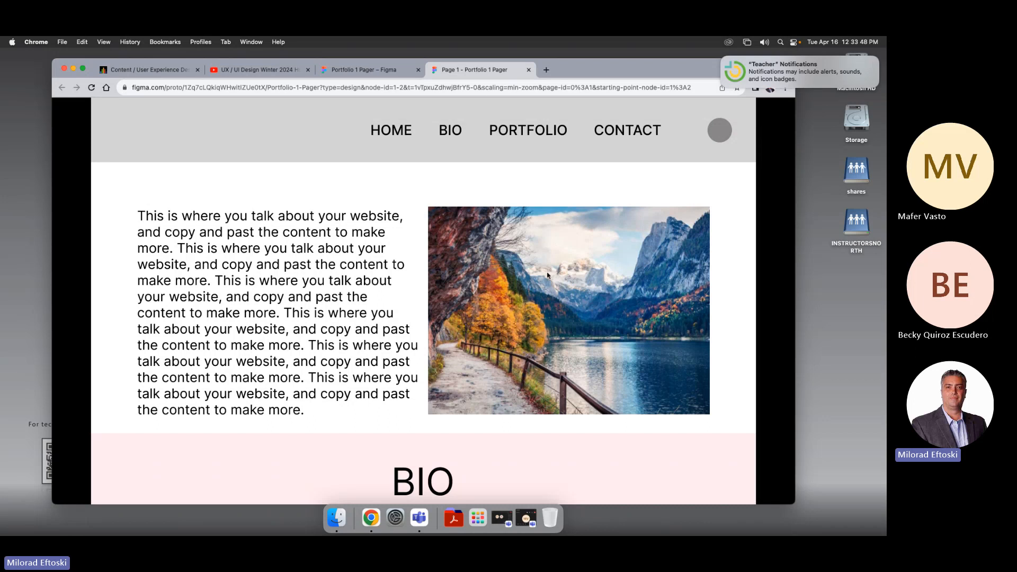
# Step: Test the prototype's HOME, BIO, PORTFOLIO and CONTACT navigation links by jumping between sections
pyautogui.scroll(-10, 548, 275)
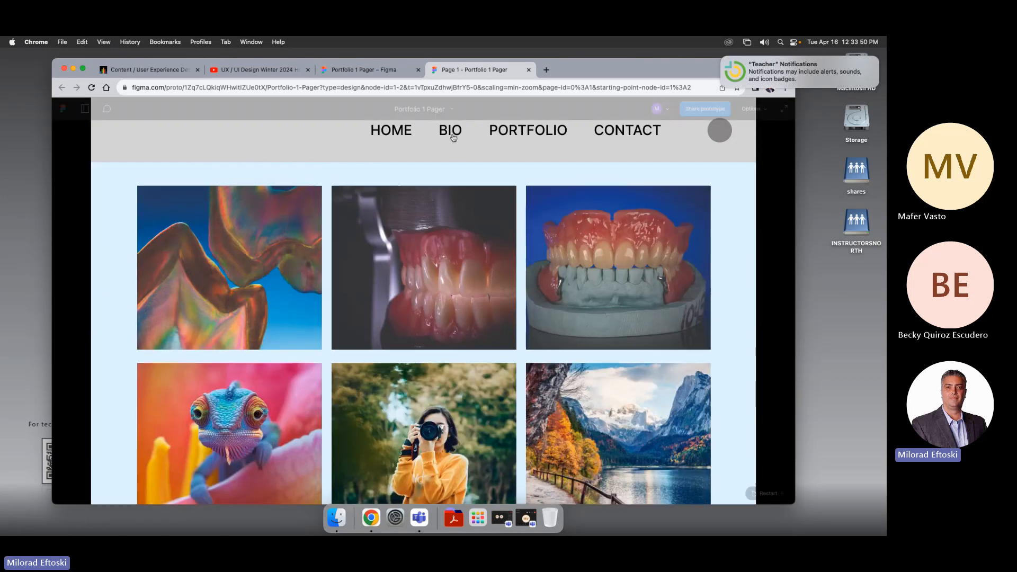
pyautogui.click(452, 133)
pyautogui.click(528, 133)
pyautogui.click(627, 131)
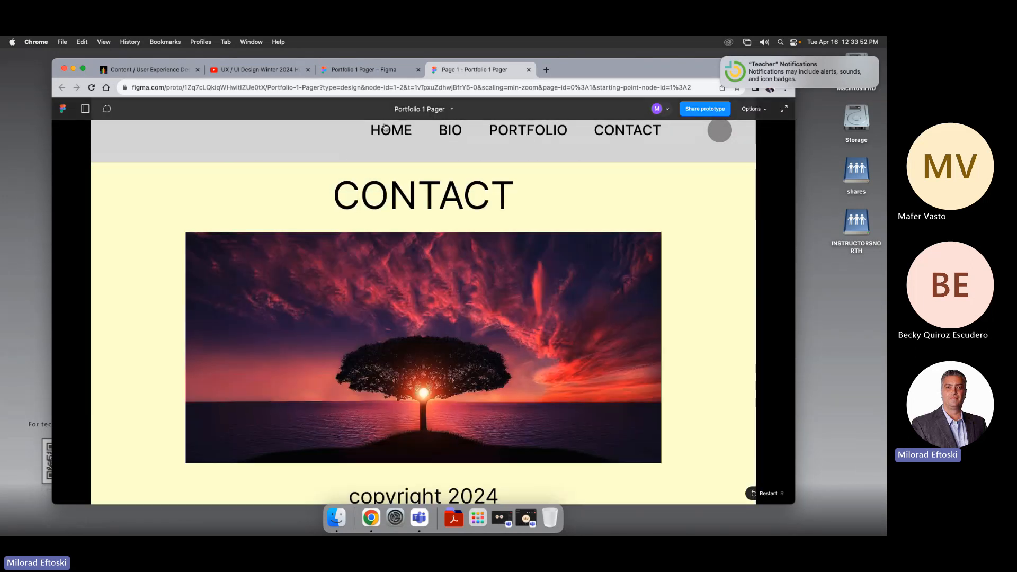
pyautogui.click(387, 130)
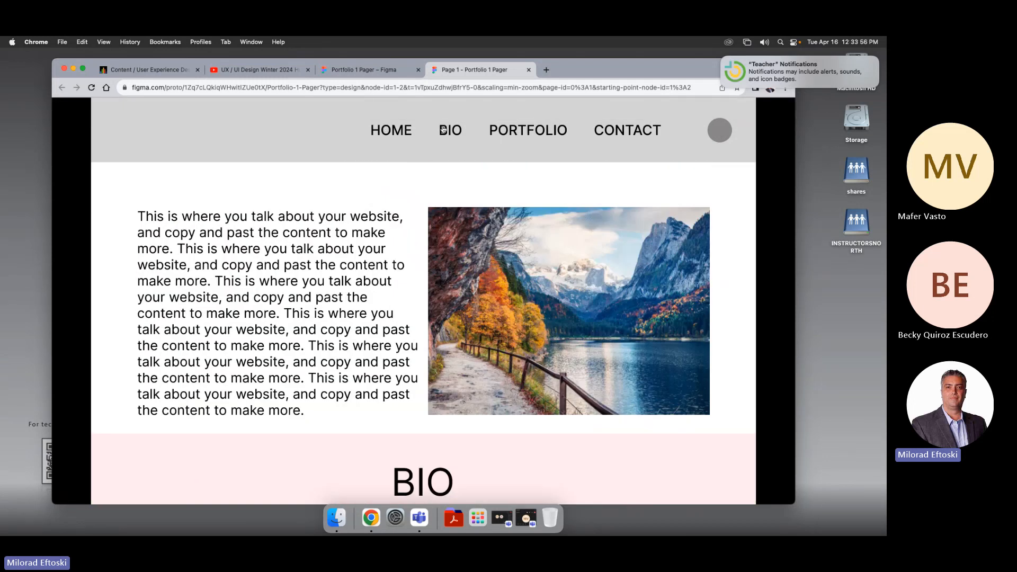
pyautogui.click(445, 130)
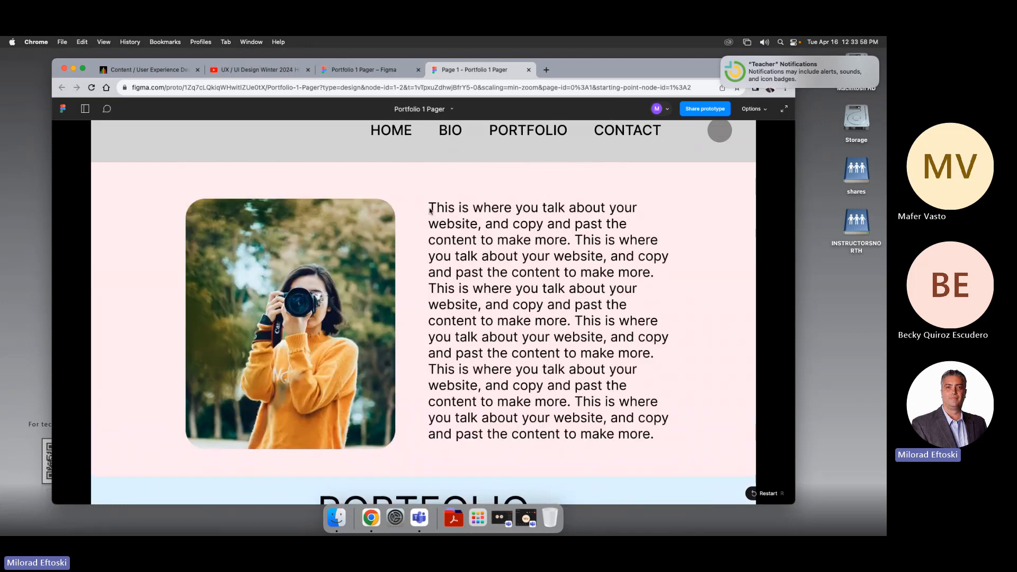
pyautogui.scroll(-10, 434, 223)
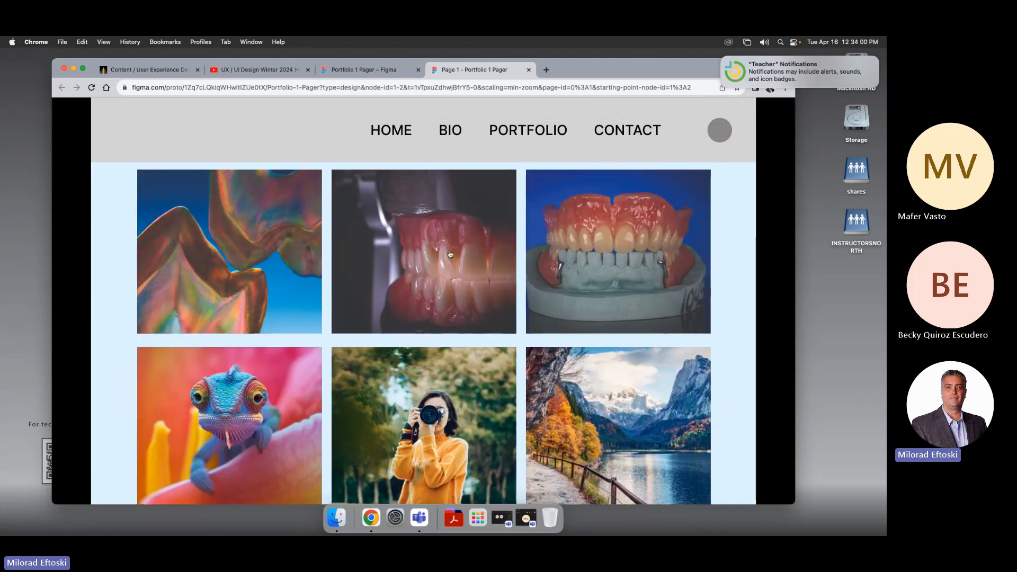
# Step: Test the portfolio images in the prototype by opening each enlarged overlay and closing it again
pyautogui.click(451, 254)
pyautogui.click(703, 293)
pyautogui.click(634, 280)
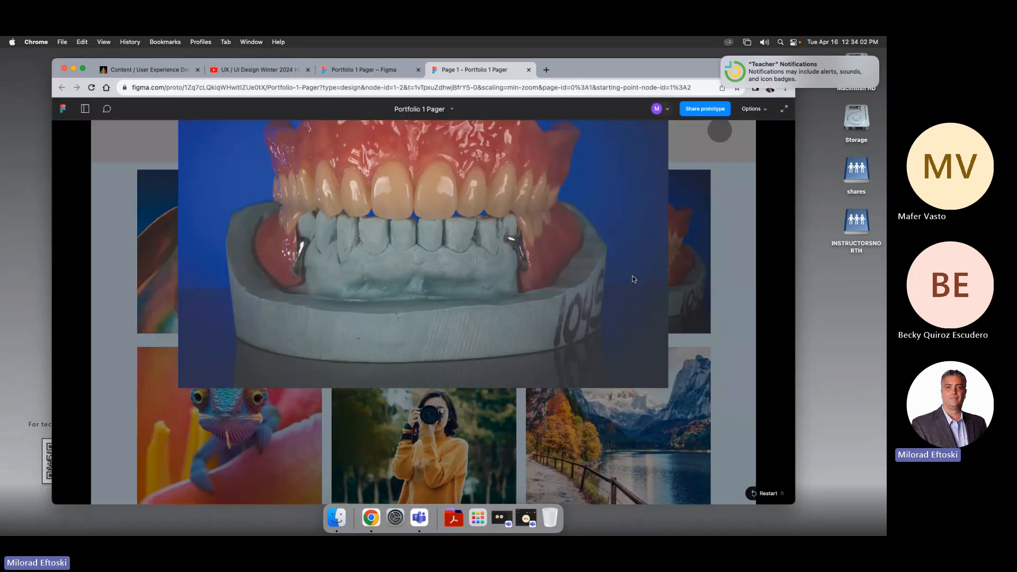
pyautogui.click(695, 289)
pyautogui.click(656, 386)
pyautogui.click(700, 331)
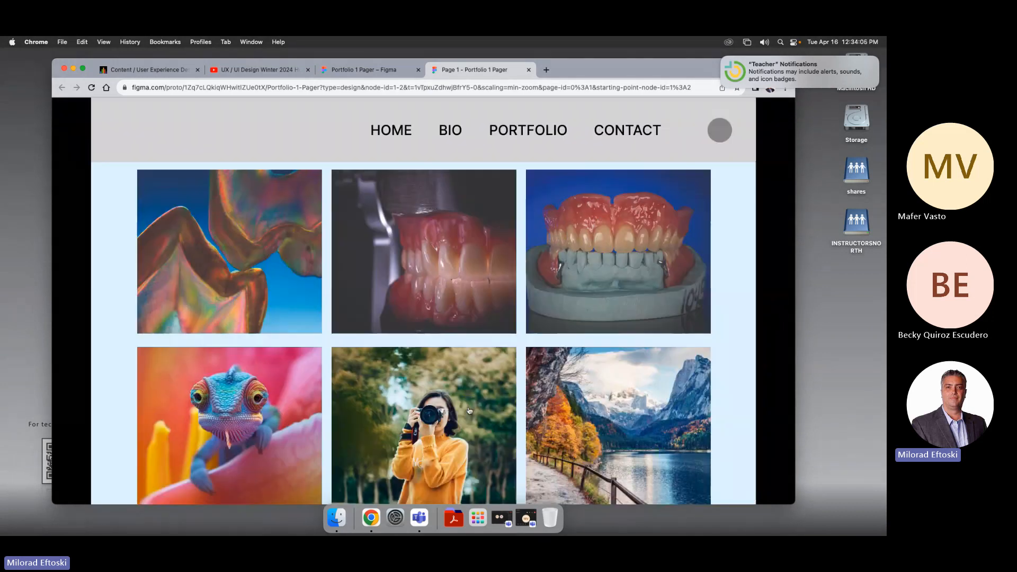
pyautogui.click(479, 387)
pyautogui.click(691, 315)
pyautogui.click(303, 384)
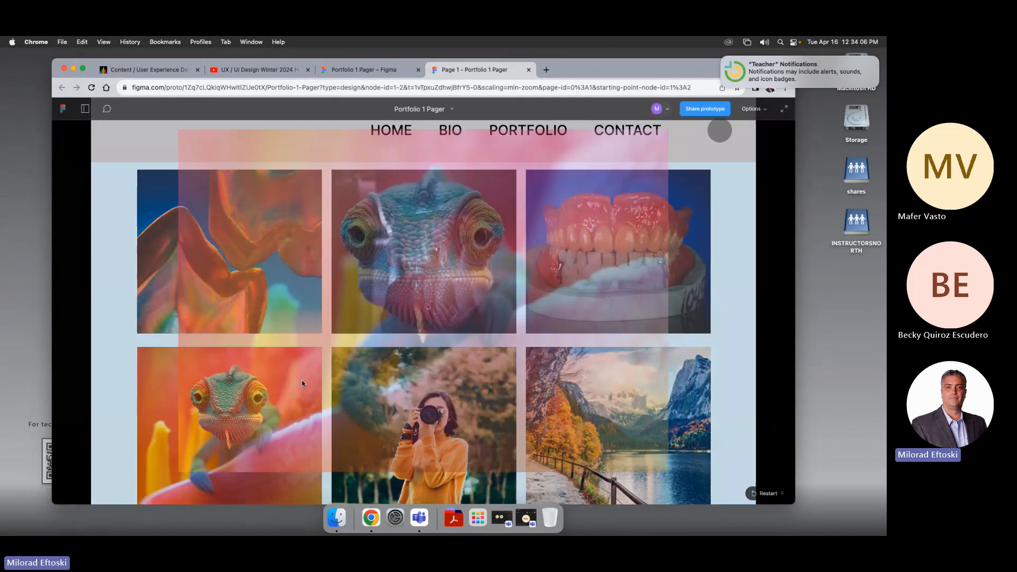
pyautogui.click(703, 344)
pyautogui.click(297, 292)
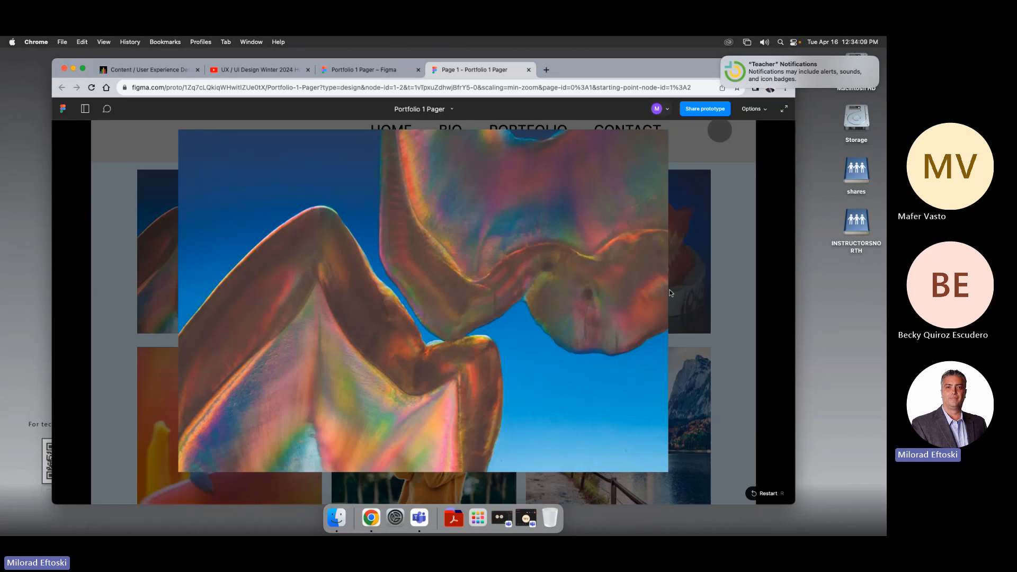
pyautogui.click(710, 298)
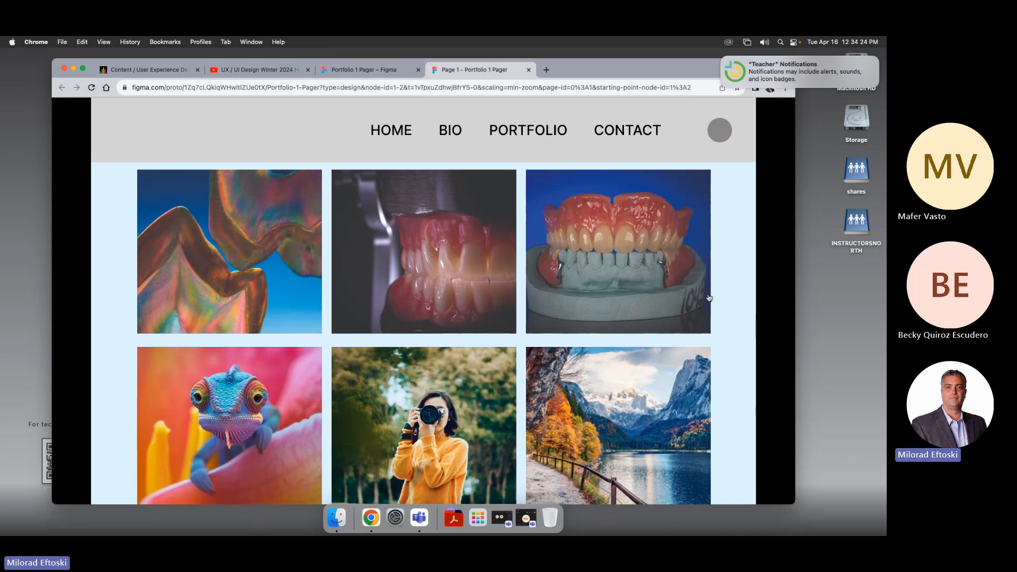
# Step: Scroll through the prototype's sections from the top down to the CONTACT section and back
pyautogui.scroll(-10, 588, 259)
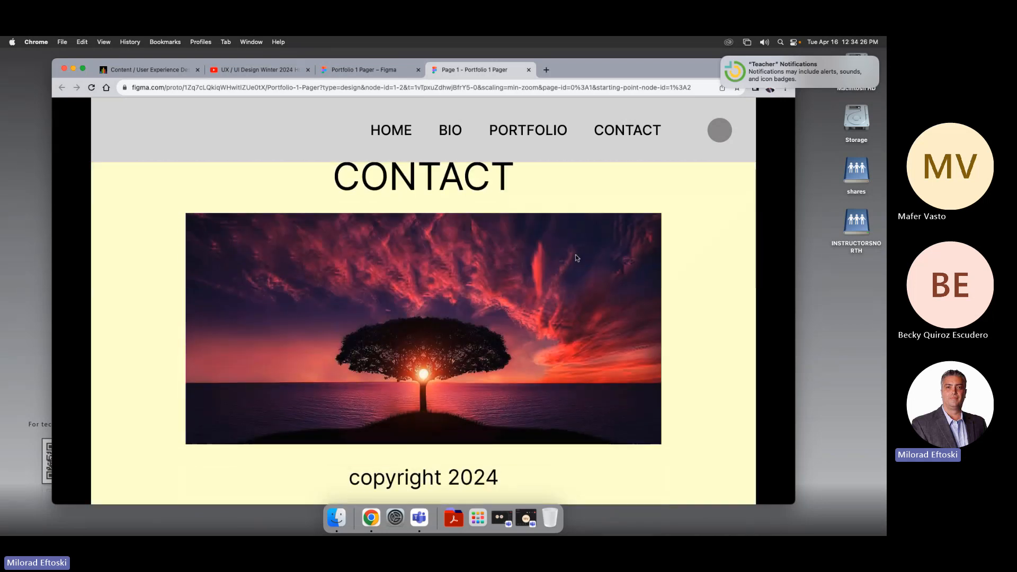
pyautogui.scroll(10, 575, 255)
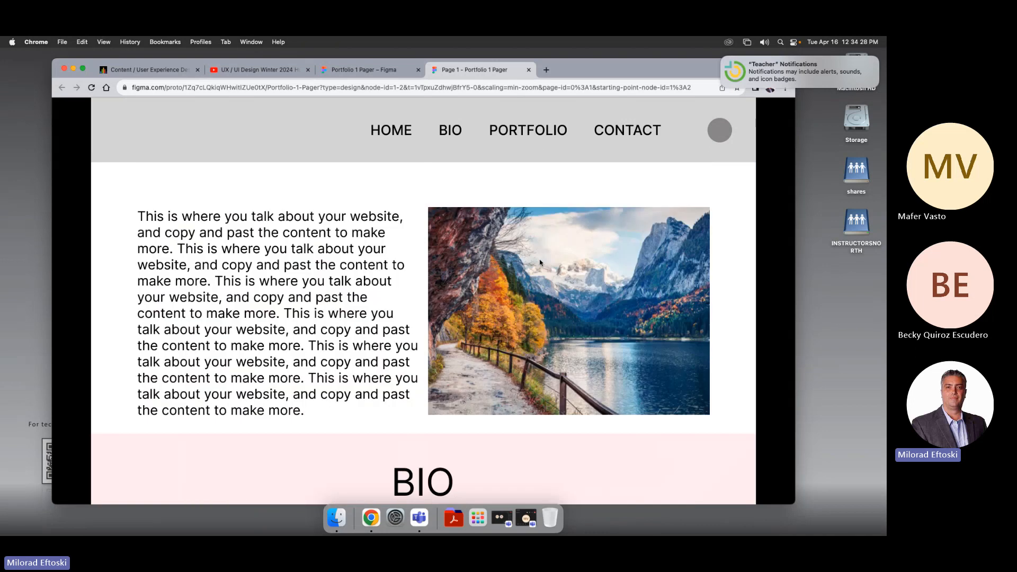
pyautogui.scroll(-10, 540, 262)
pyautogui.scroll(10, 538, 260)
pyautogui.moveTo(796, 281); pyautogui.dragTo(851, 284)
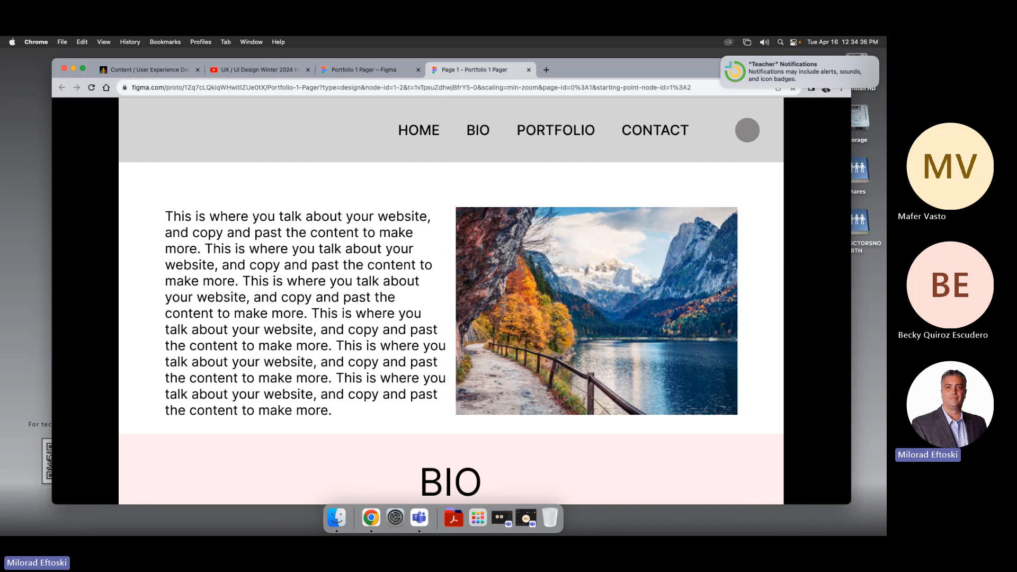
pyautogui.scroll(-10, 718, 297)
pyautogui.scroll(10, 713, 306)
pyautogui.scroll(-20, 493, 198)
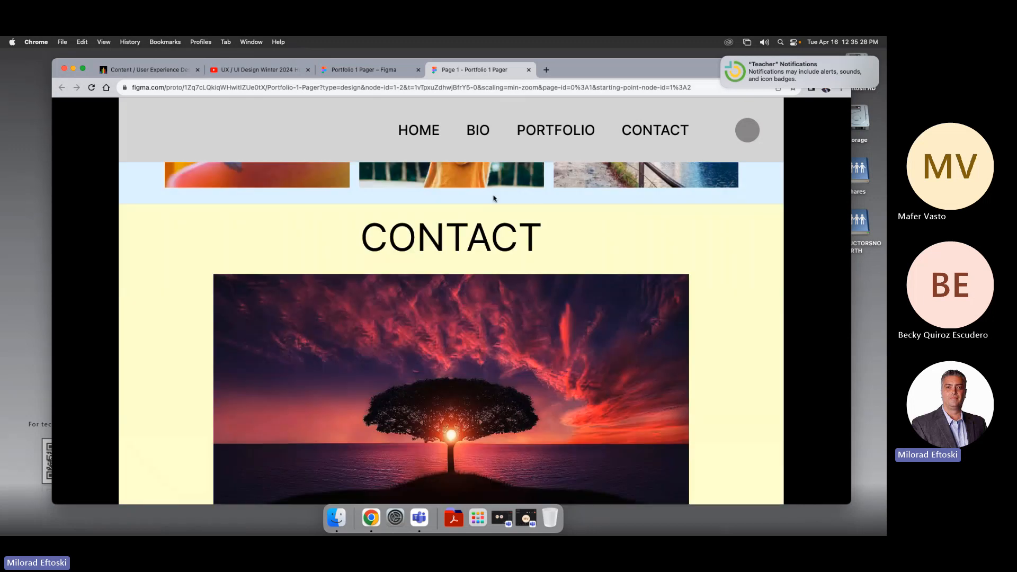
pyautogui.scroll(17, 493, 198)
pyautogui.scroll(-9, 494, 199)
pyautogui.scroll(-6, 492, 198)
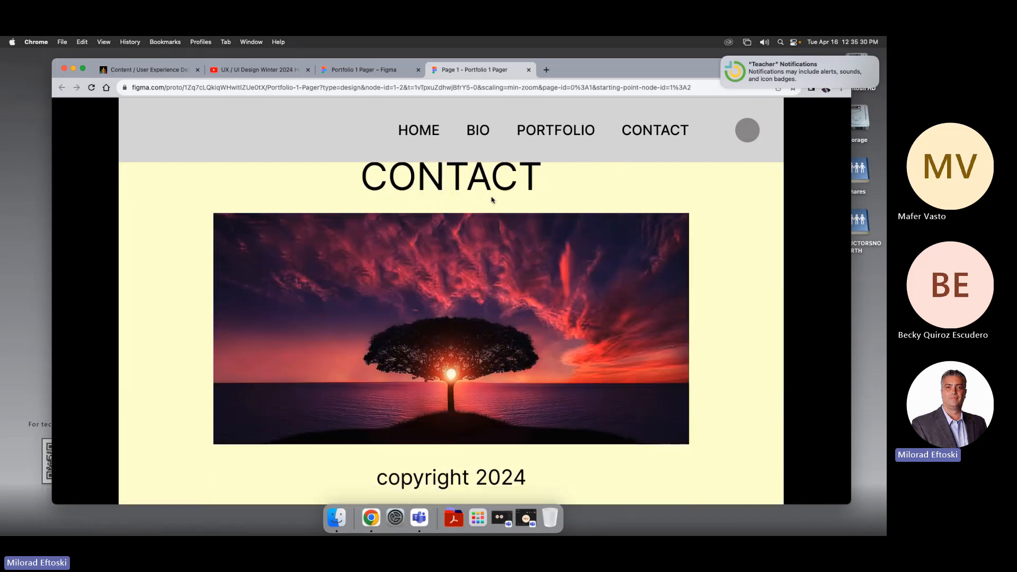
pyautogui.scroll(14, 491, 200)
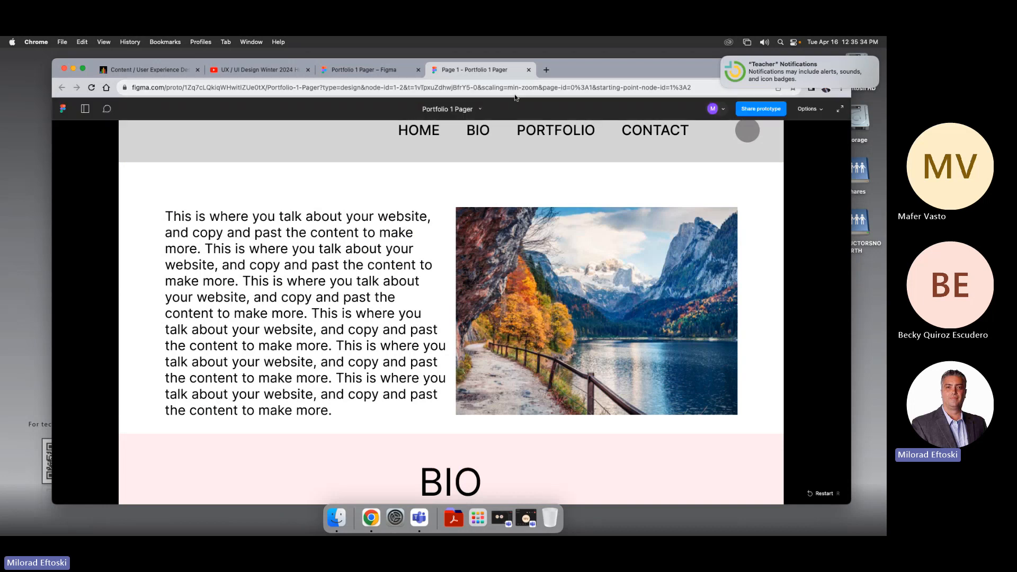
# Step: Return to the editor and add a flow starting point on the Home Mob frame
pyautogui.click(528, 70)
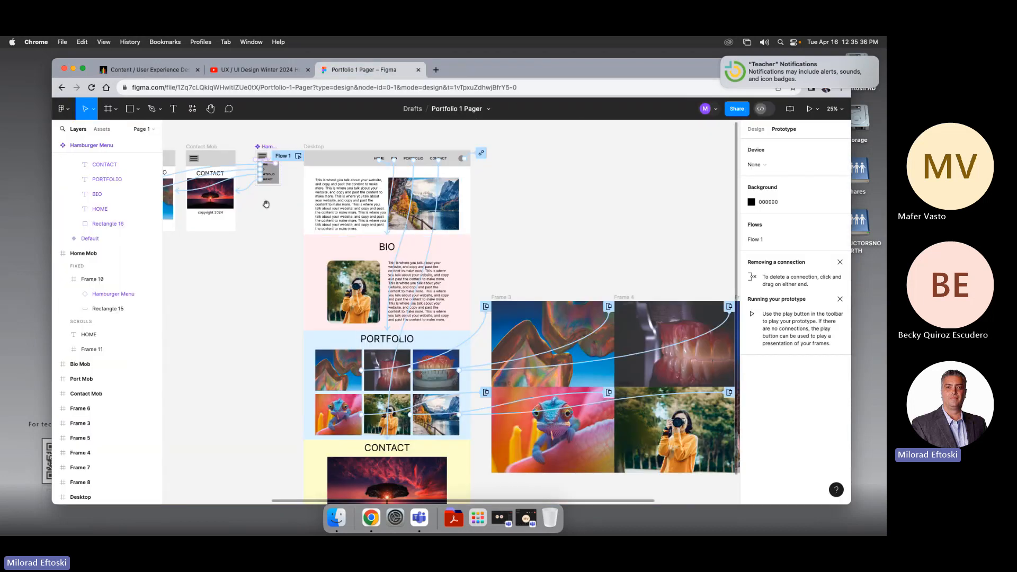
pyautogui.hscroll(-5, 365, 203)
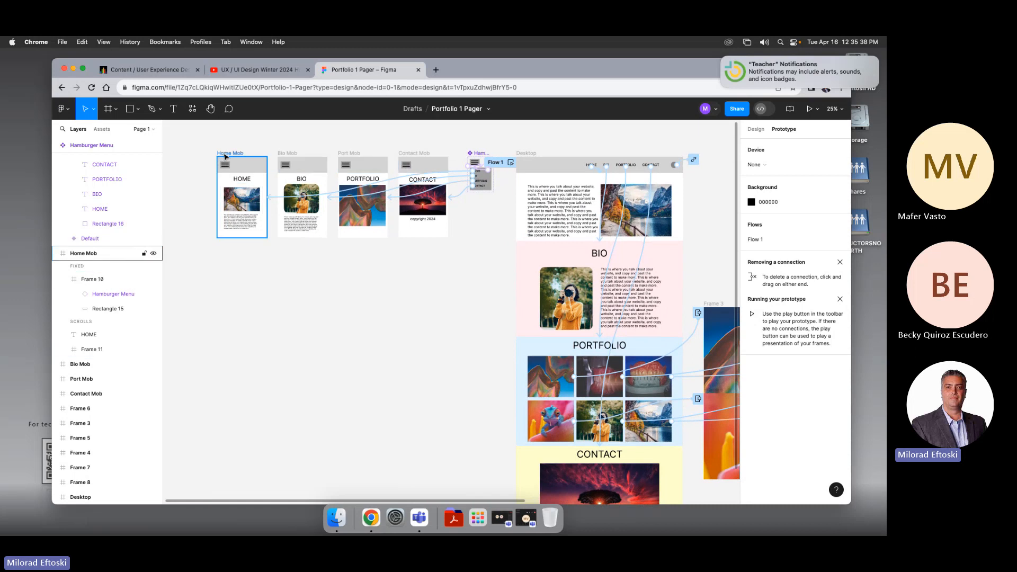
pyautogui.click(217, 154)
pyautogui.click(840, 150)
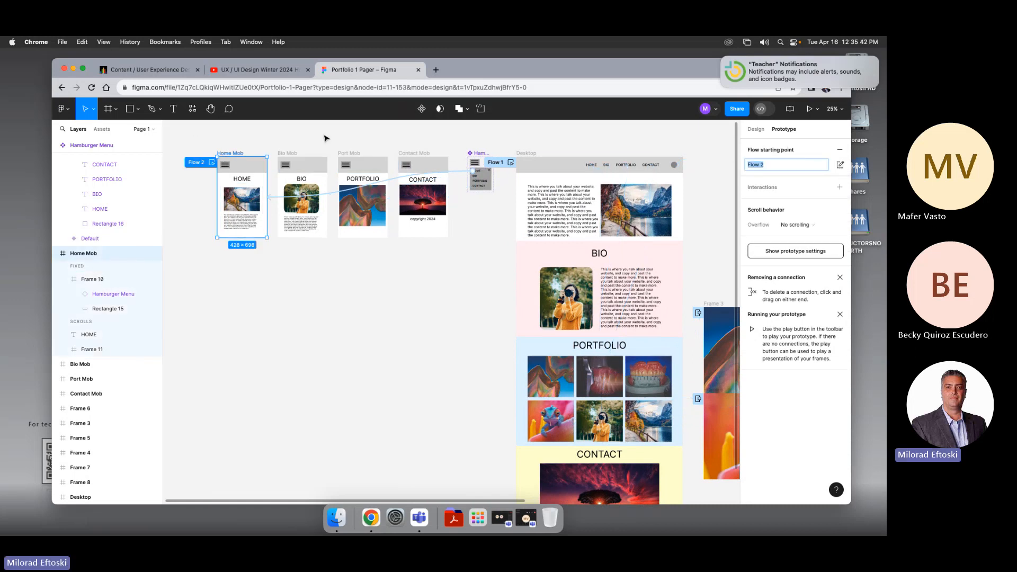
# Step: Present Flow 2 and test opening and closing the hamburger menu on the Home Mob screen
pyautogui.click(810, 109)
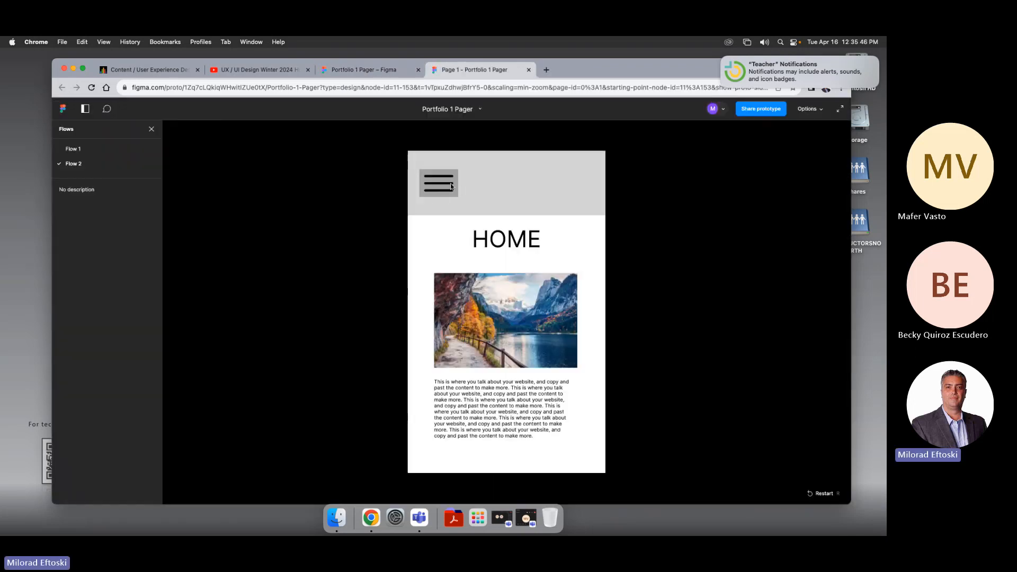
pyautogui.click(437, 186)
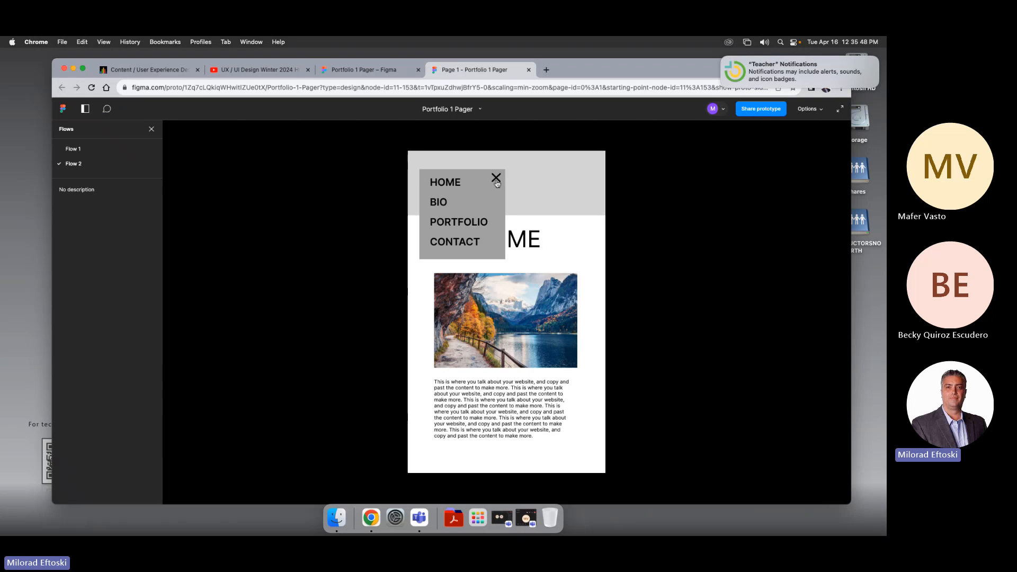
pyautogui.click(496, 180)
pyautogui.click(430, 185)
pyautogui.click(495, 176)
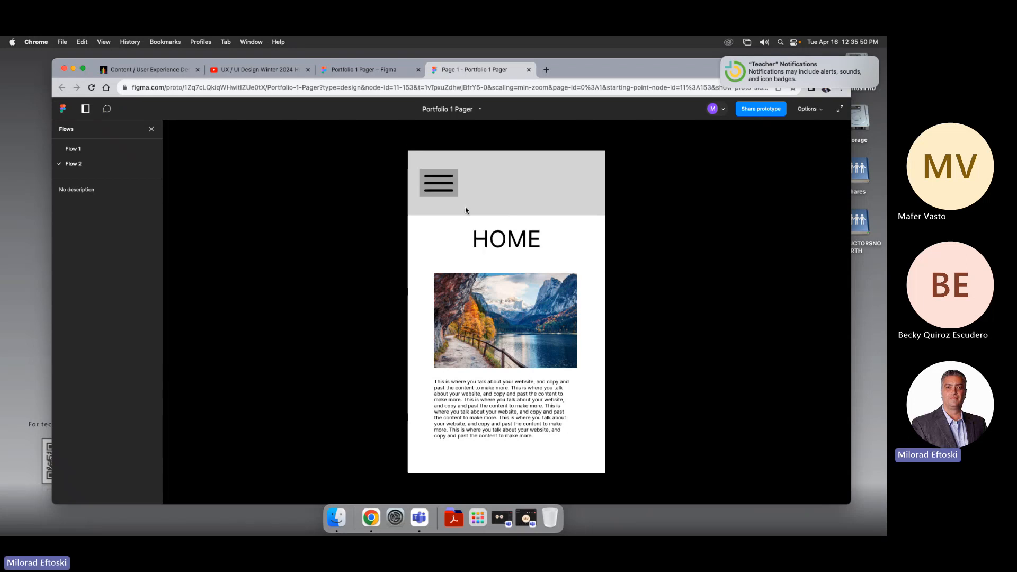
# Step: Test the mobile hamburger menu's HOME, BIO and PORTFOLIO links in the Flow 2 prototype
pyautogui.click(447, 185)
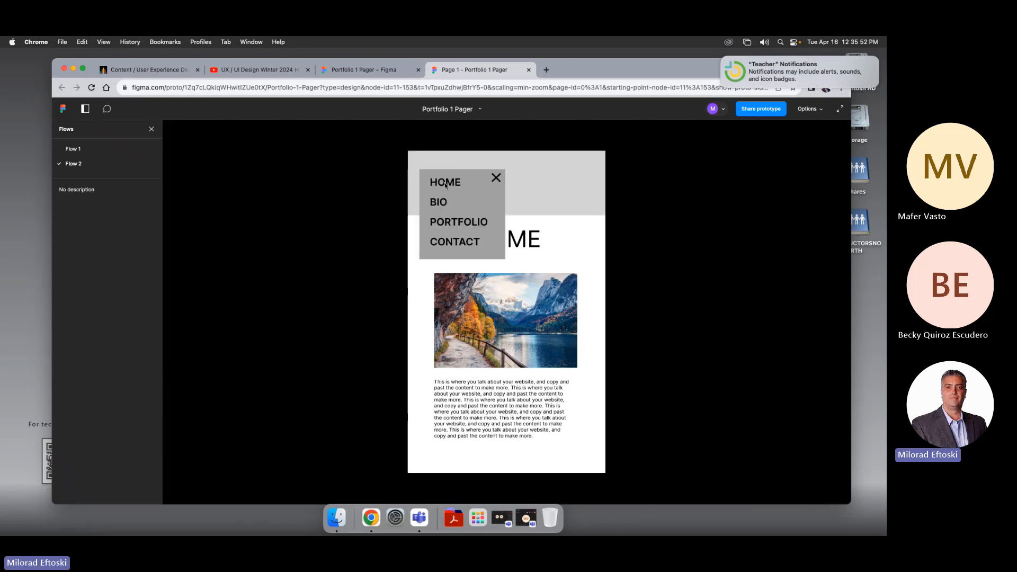
pyautogui.click(437, 204)
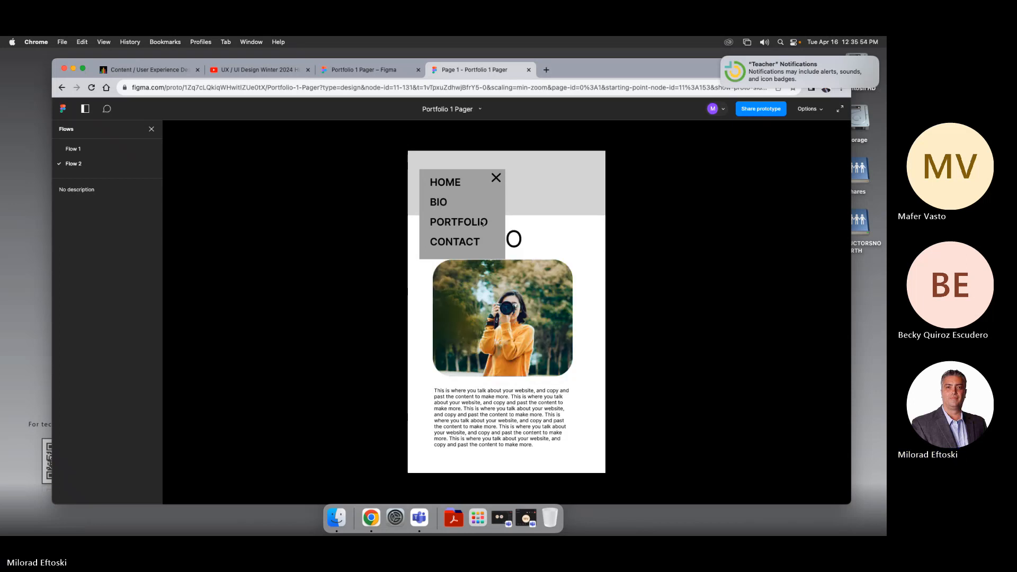
pyautogui.click(455, 226)
pyautogui.click(455, 242)
pyautogui.click(457, 223)
pyautogui.click(438, 203)
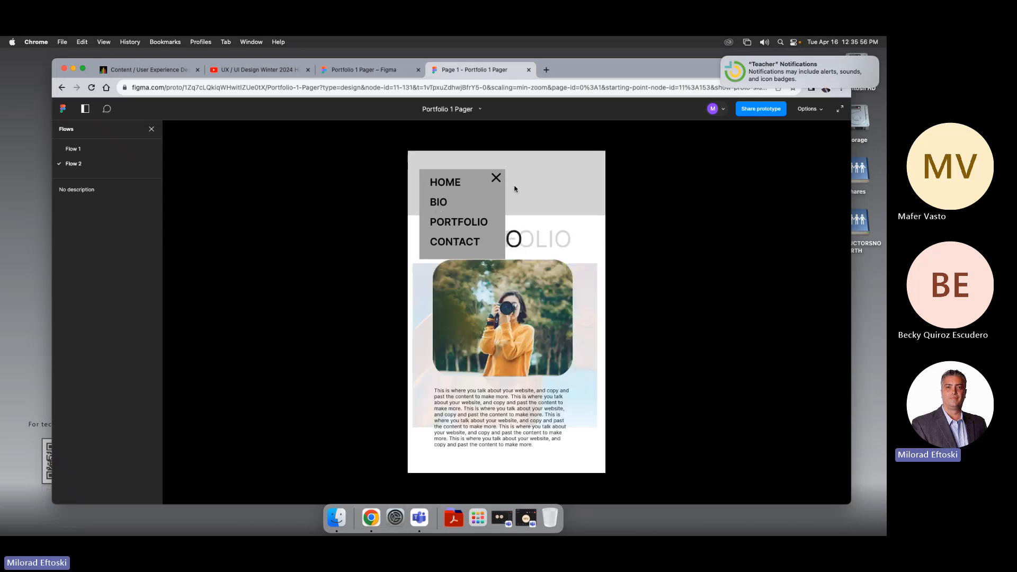
pyautogui.click(496, 180)
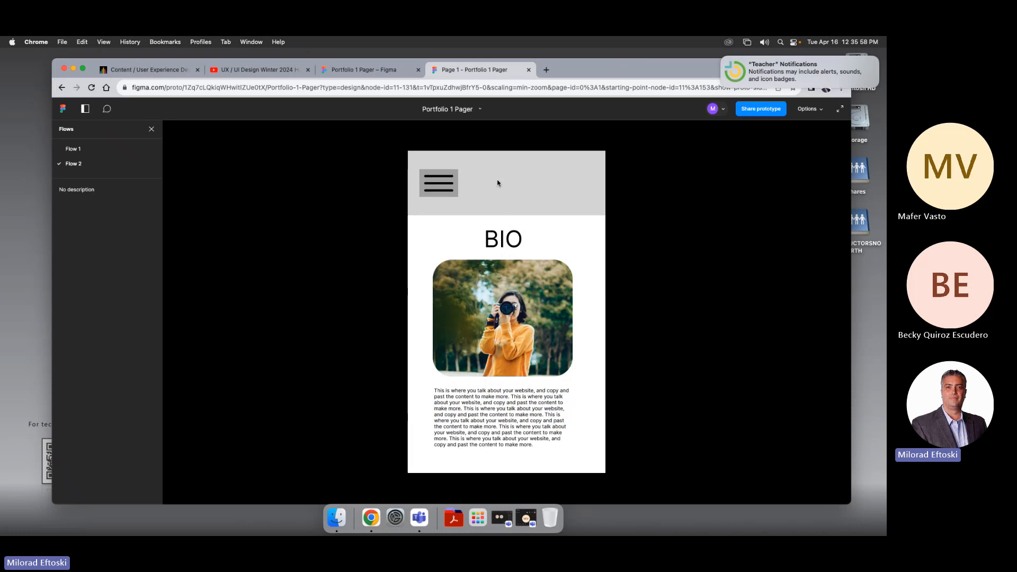
# Step: Return to the editor and extend the Port Mob frame's bottom edge to make the frame taller
pyautogui.click(528, 69)
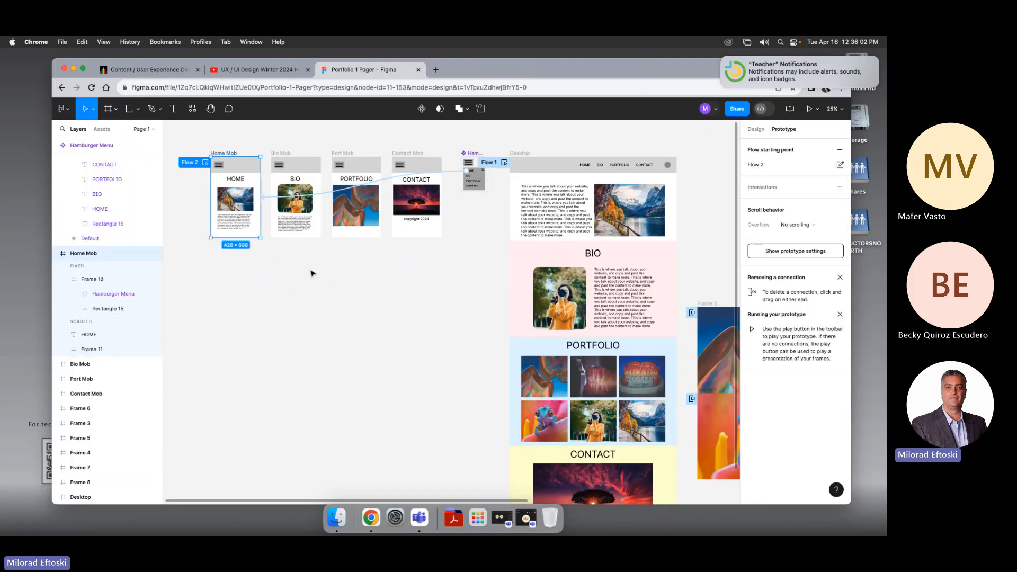
pyautogui.moveTo(311, 273); pyautogui.dragTo(402, 292)
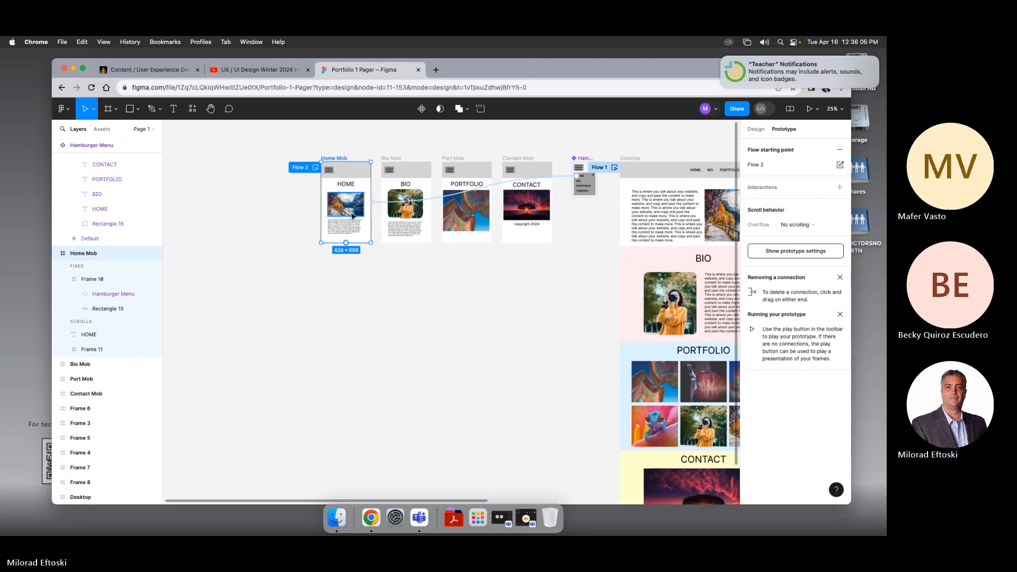
pyautogui.scroll(5, 353, 217)
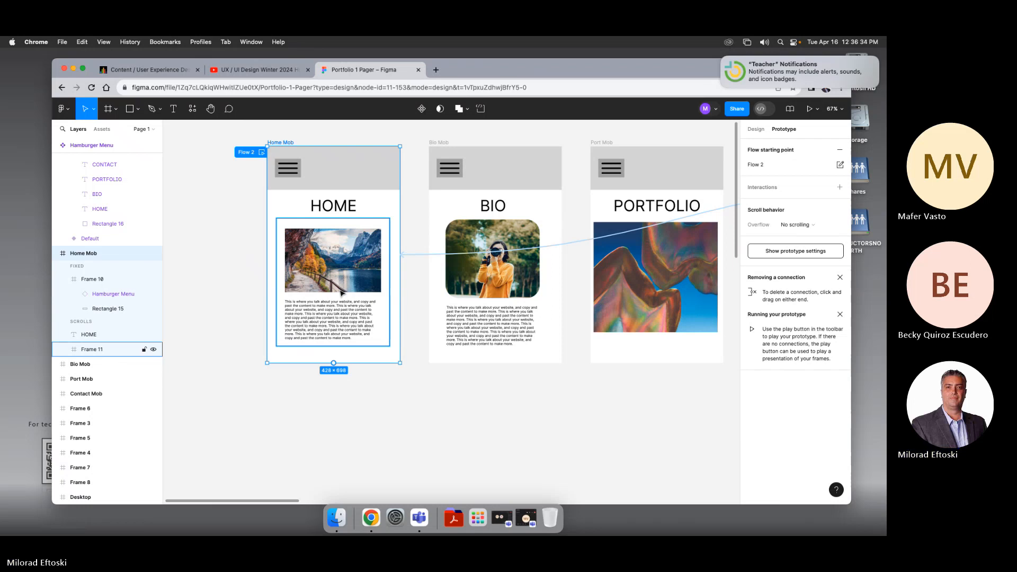
pyautogui.hscroll(5, 454, 302)
pyautogui.scroll(2, 454, 302)
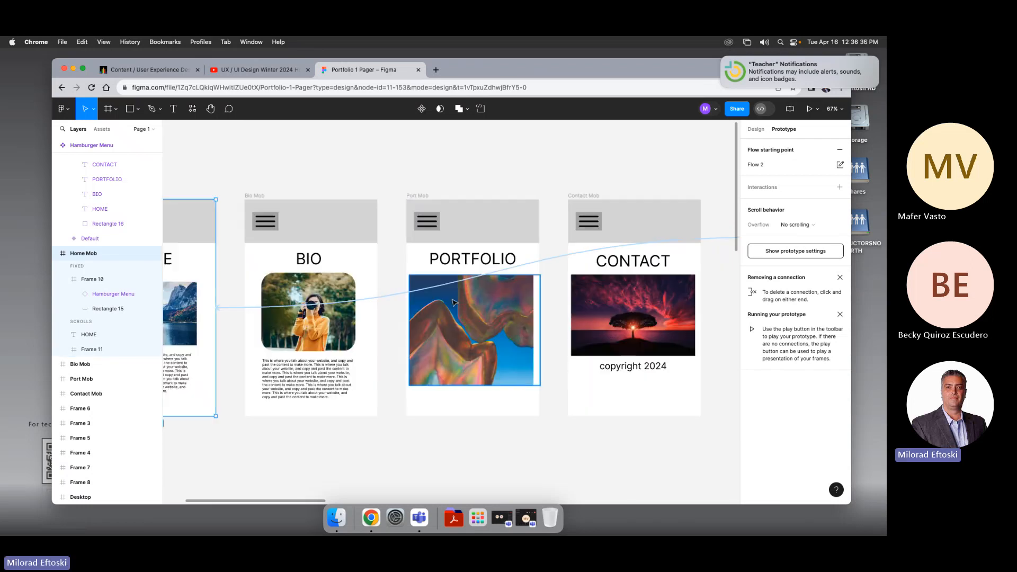
pyautogui.scroll(-2, 454, 302)
pyautogui.hscroll(-1, 454, 302)
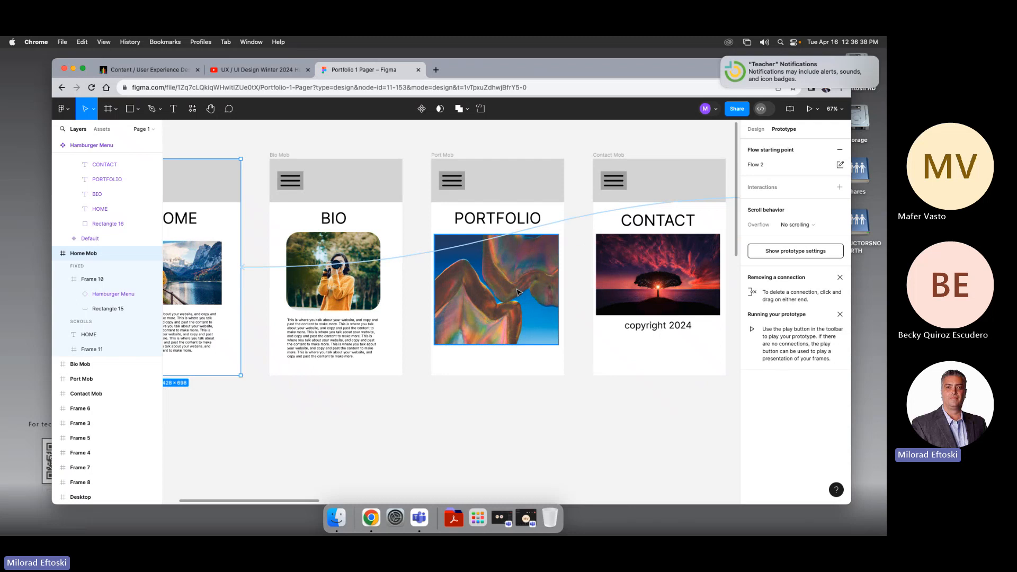
pyautogui.scroll(-3, 517, 290)
pyautogui.scroll(-2, 503, 330)
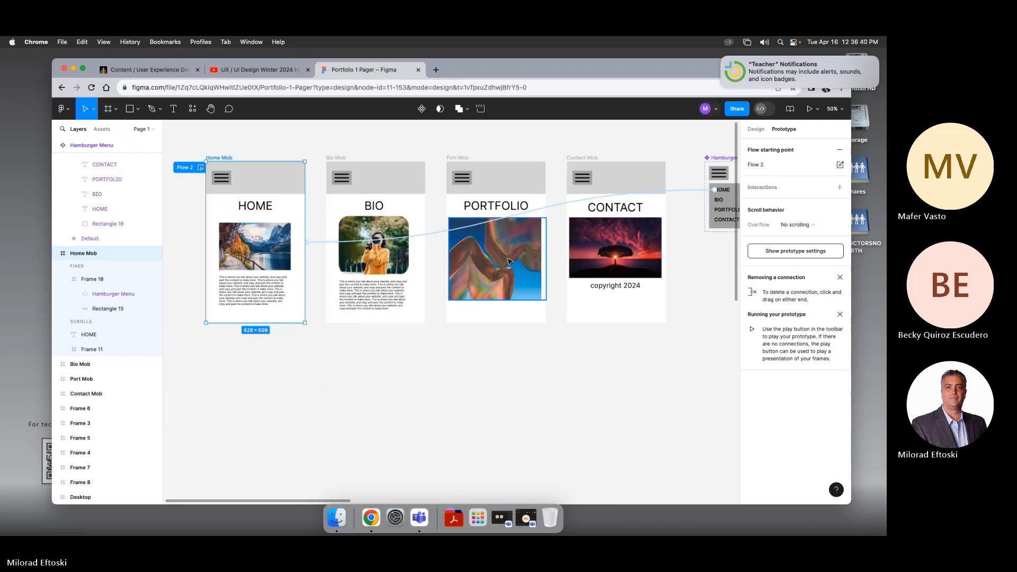
pyautogui.click(503, 329)
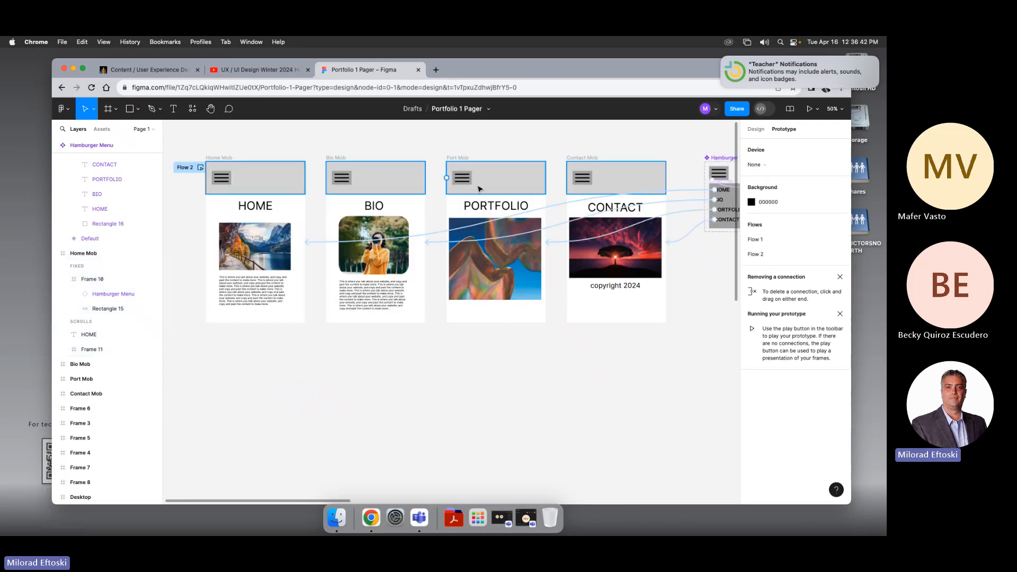
pyautogui.scroll(-1, 469, 168)
pyautogui.click(469, 168)
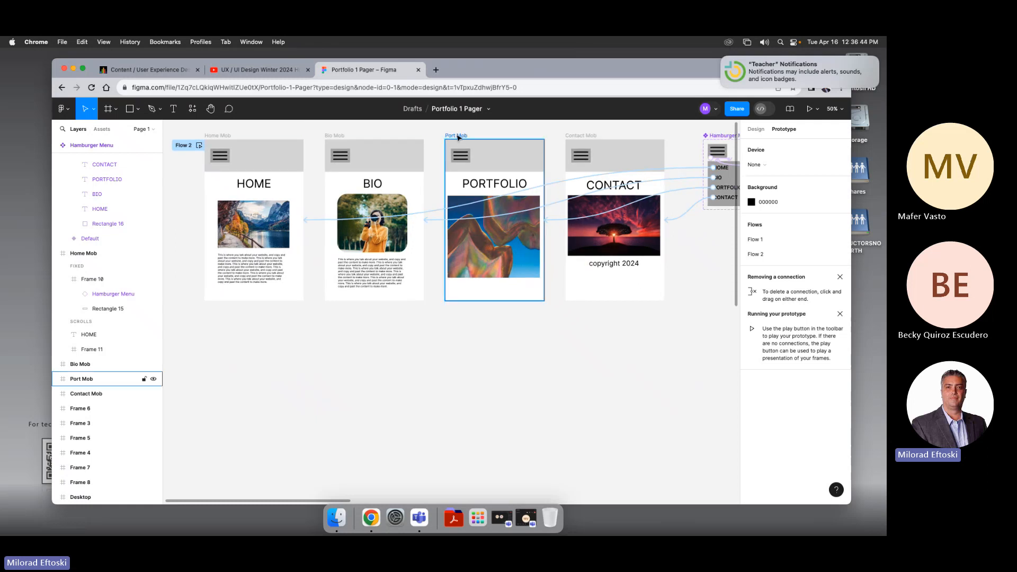
pyautogui.moveTo(527, 300); pyautogui.dragTo(540, 459)
pyautogui.click(586, 424)
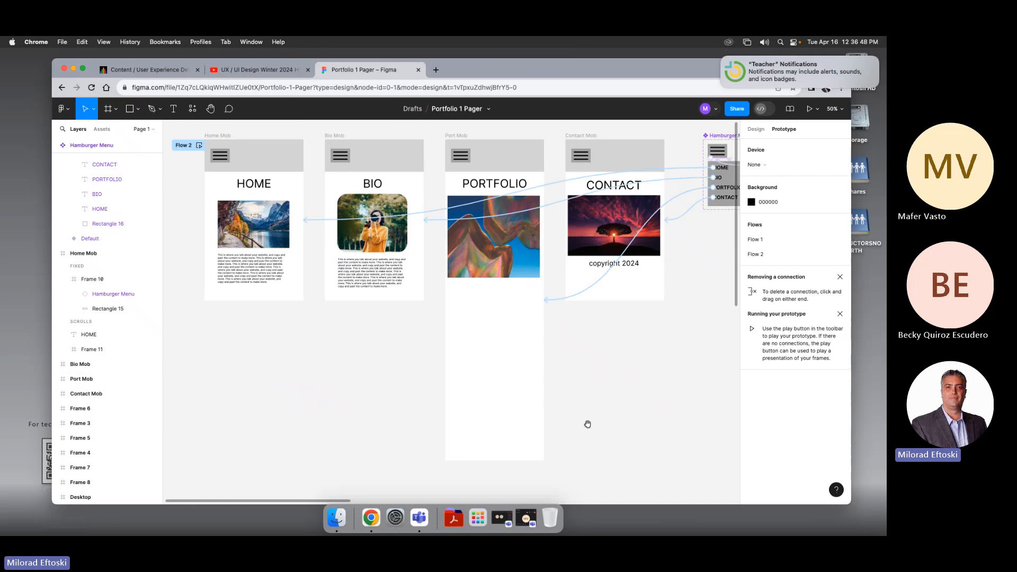
# Step: Move the portfolio image inside the Port Mob frame further down into the extended area
pyautogui.scroll(-1, 588, 413)
pyautogui.click(498, 252)
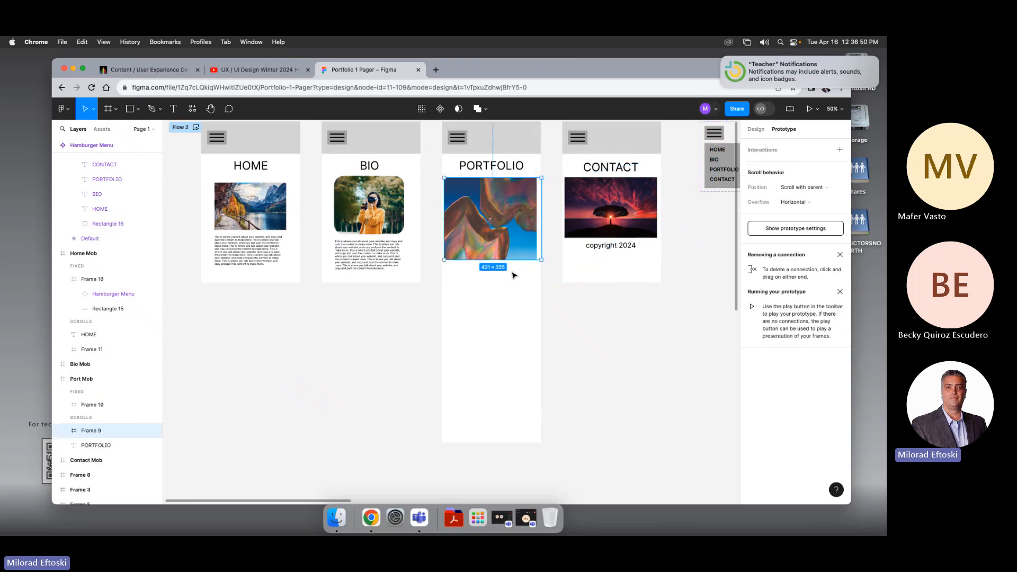
pyautogui.moveTo(498, 252); pyautogui.dragTo(521, 346)
pyautogui.hscroll(1, 595, 340)
pyautogui.click(583, 341)
pyautogui.click(477, 245)
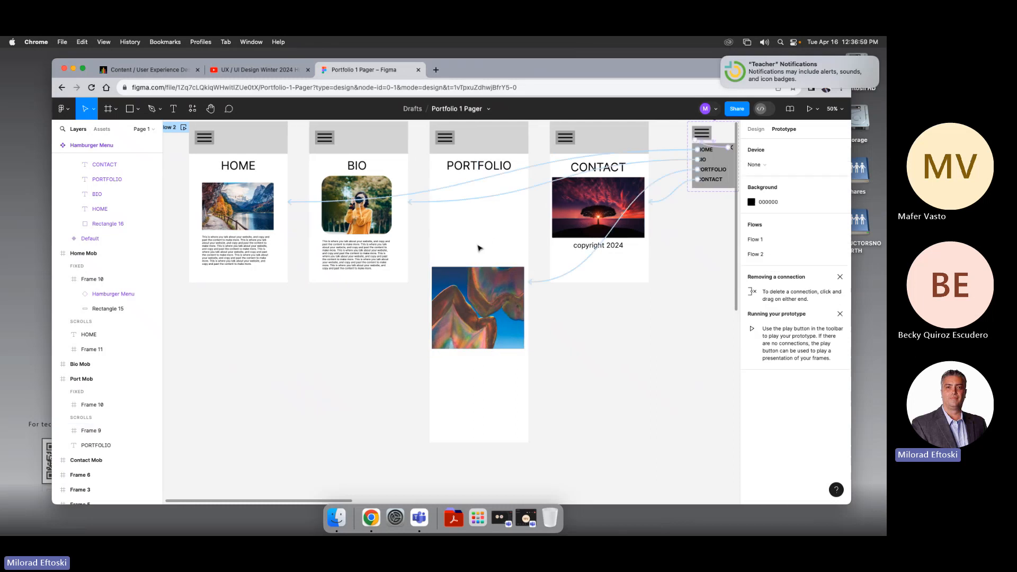
pyautogui.moveTo(588, 327); pyautogui.dragTo(584, 355)
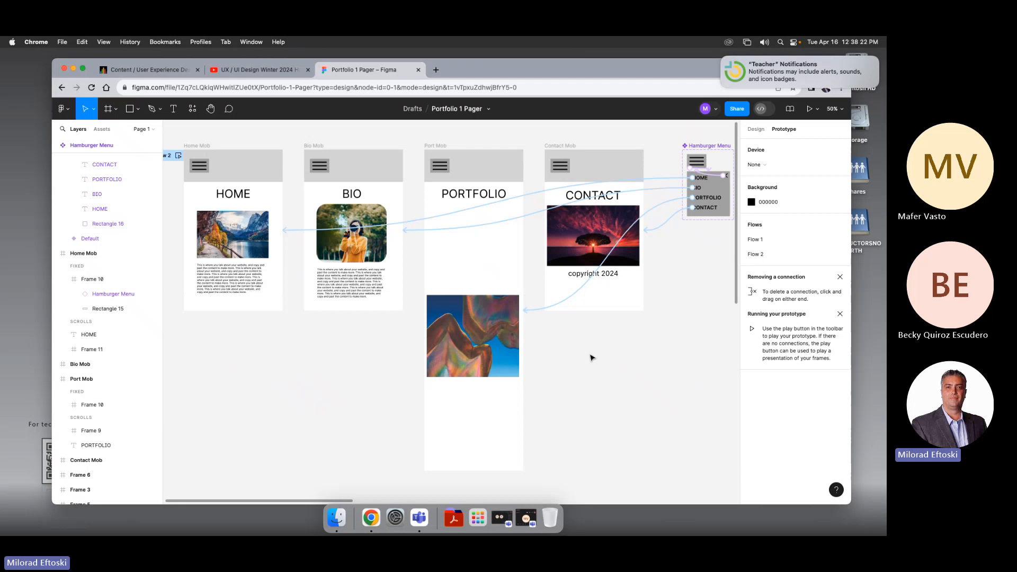
pyautogui.hscroll(-1, 592, 358)
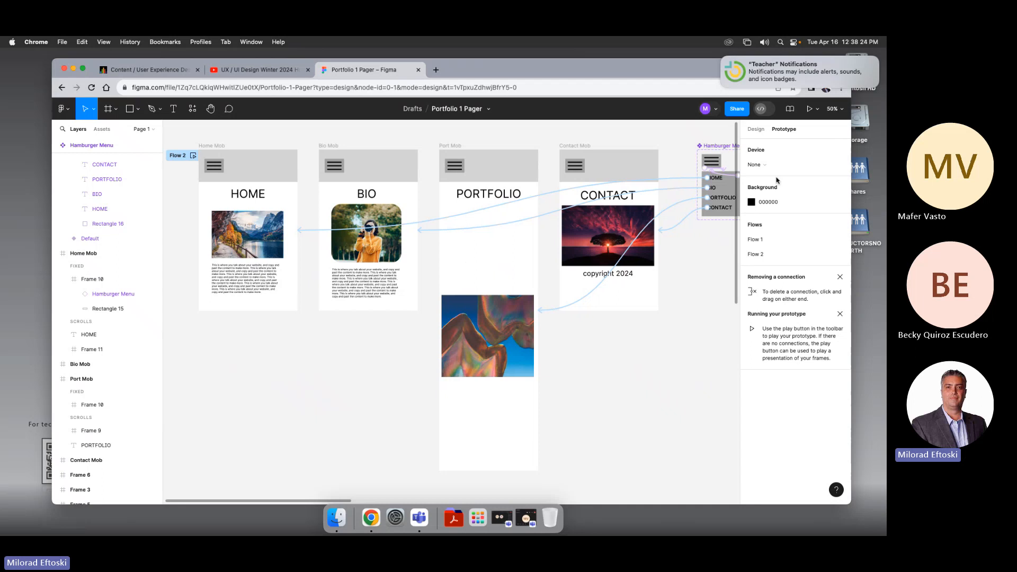
pyautogui.click(756, 129)
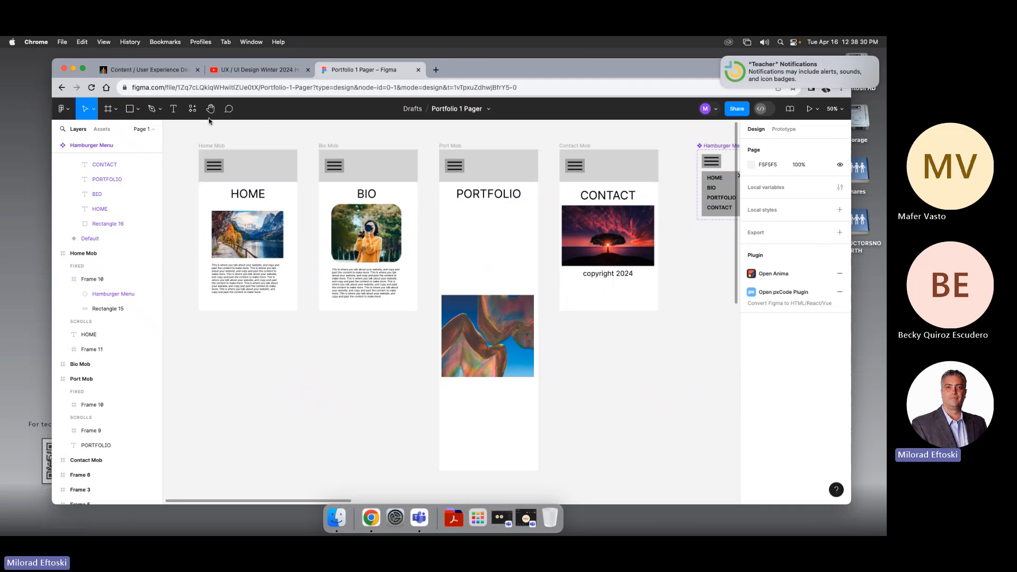
# Step: Insert a Hamburger Menu component instance from the local components onto the canvas and remove it again
pyautogui.click(192, 110)
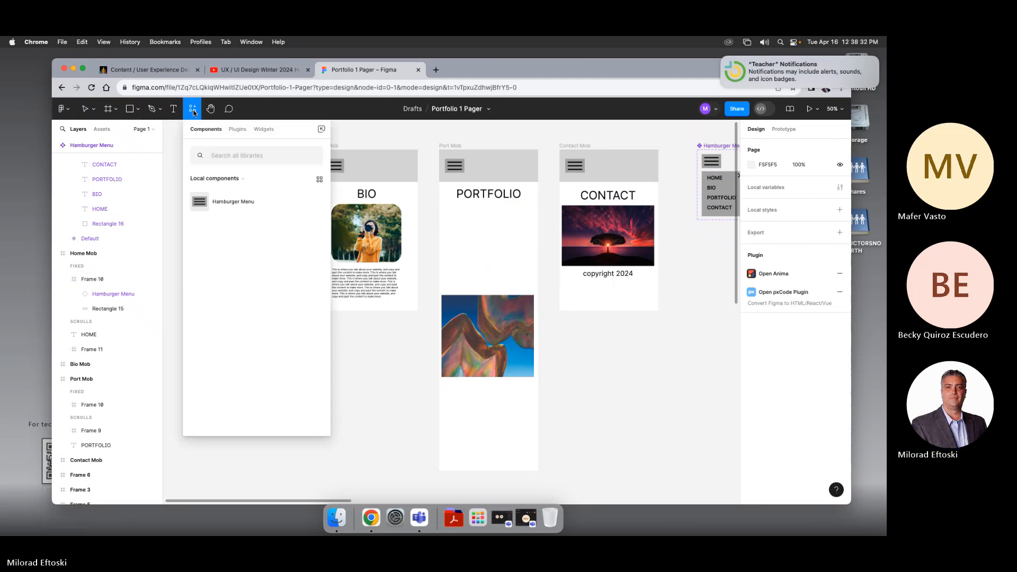
pyautogui.click(237, 129)
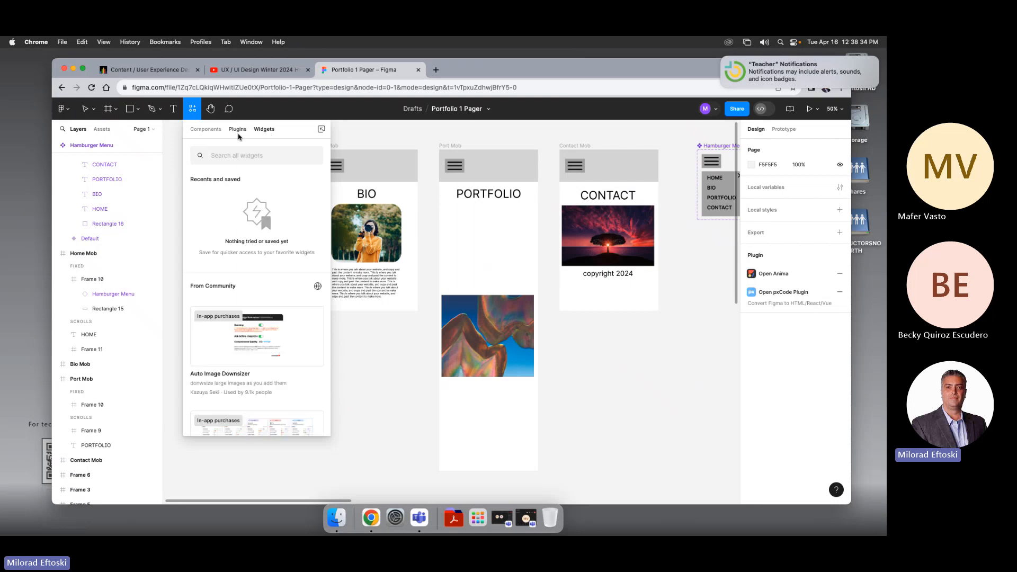
pyautogui.click(206, 130)
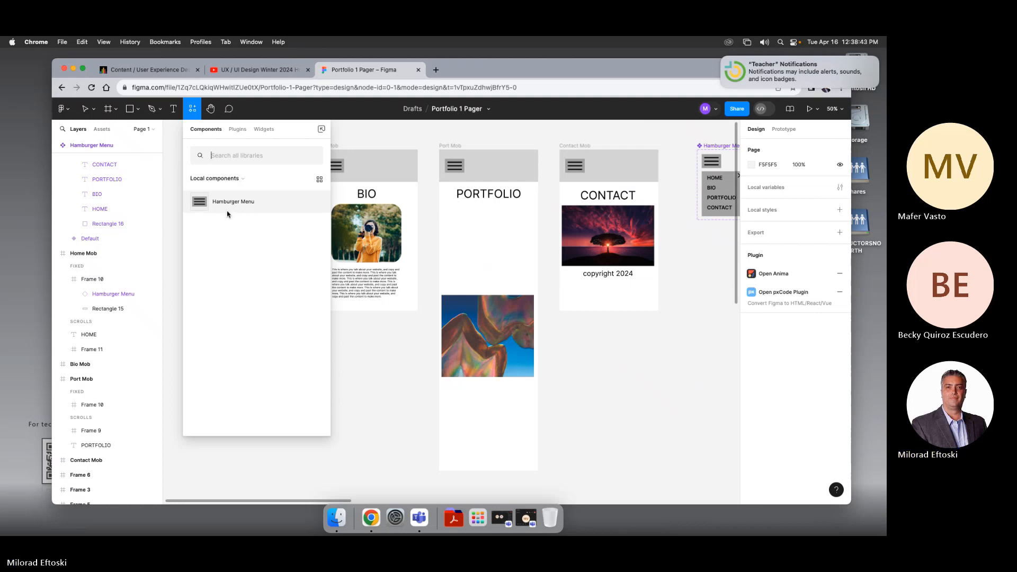
pyautogui.moveTo(216, 205); pyautogui.dragTo(579, 349)
pyautogui.press('Delete')
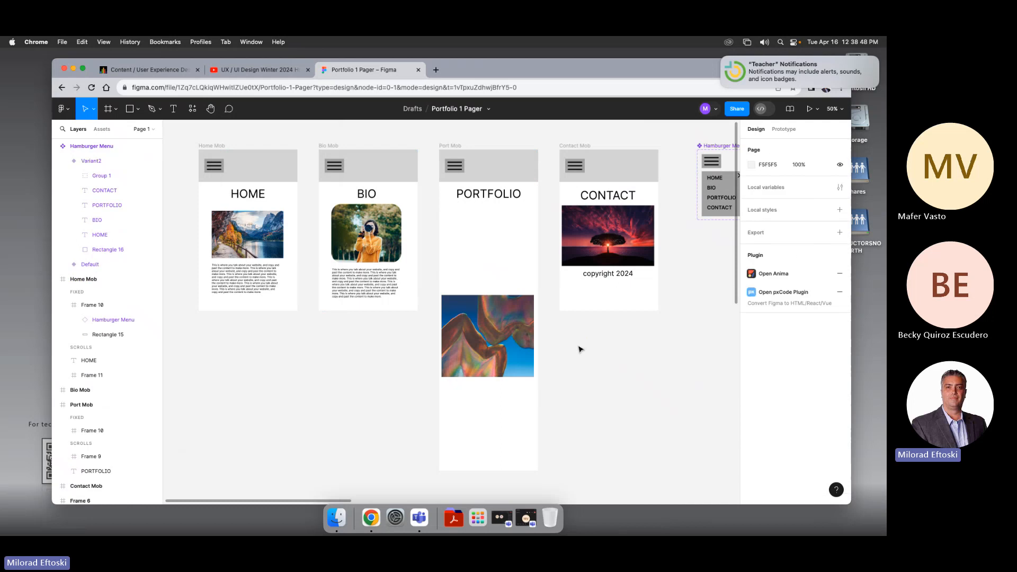
# Step: Browse the community plugins list in the resources panel
pyautogui.click(193, 110)
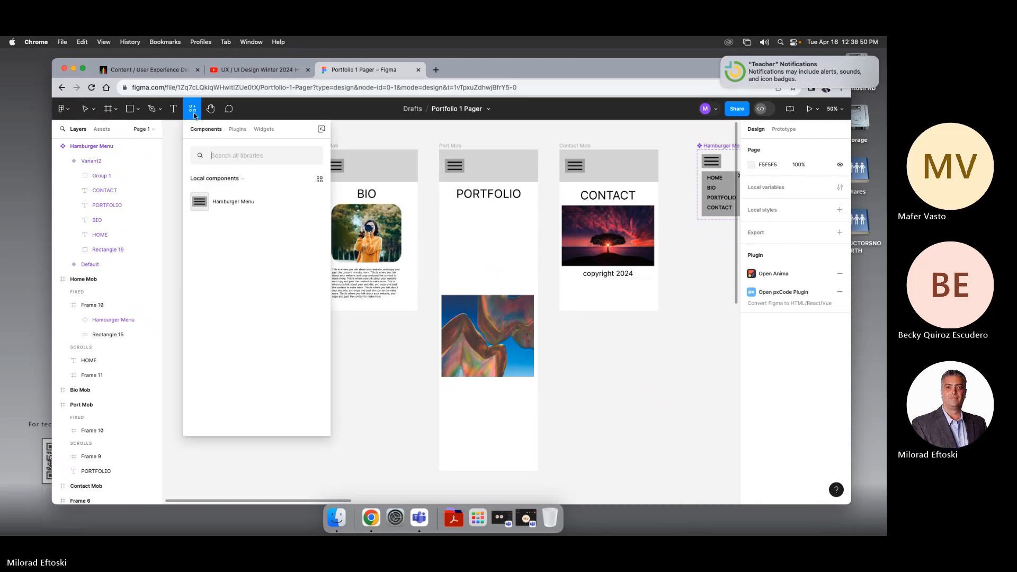
pyautogui.click(237, 130)
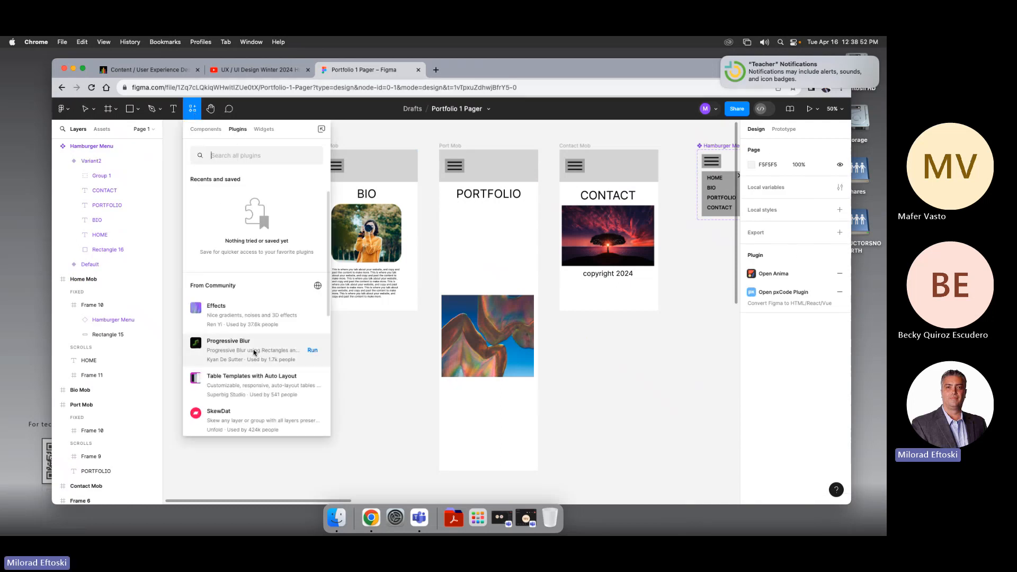
pyautogui.scroll(-5, 248, 347)
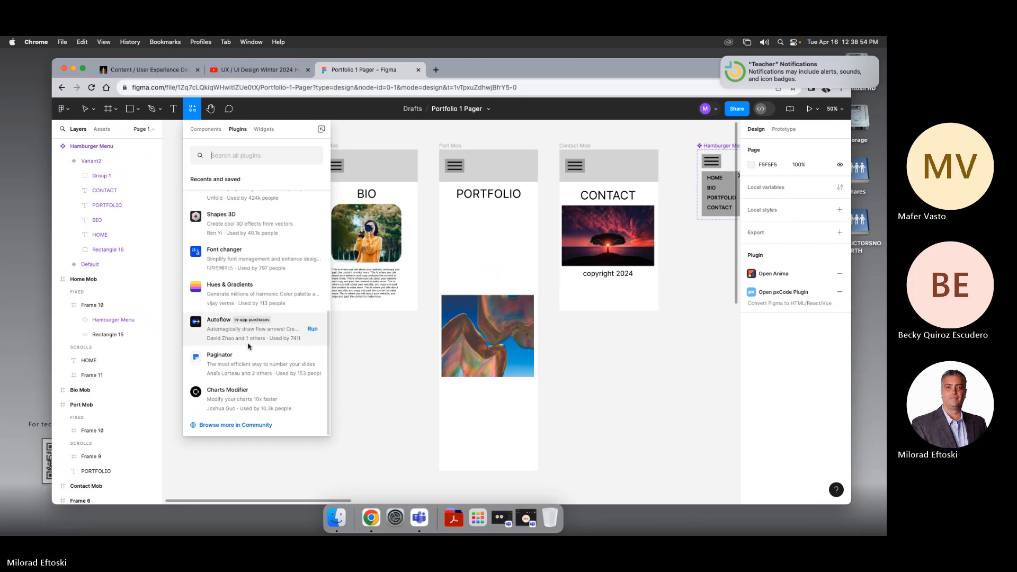
pyautogui.scroll(5, 248, 346)
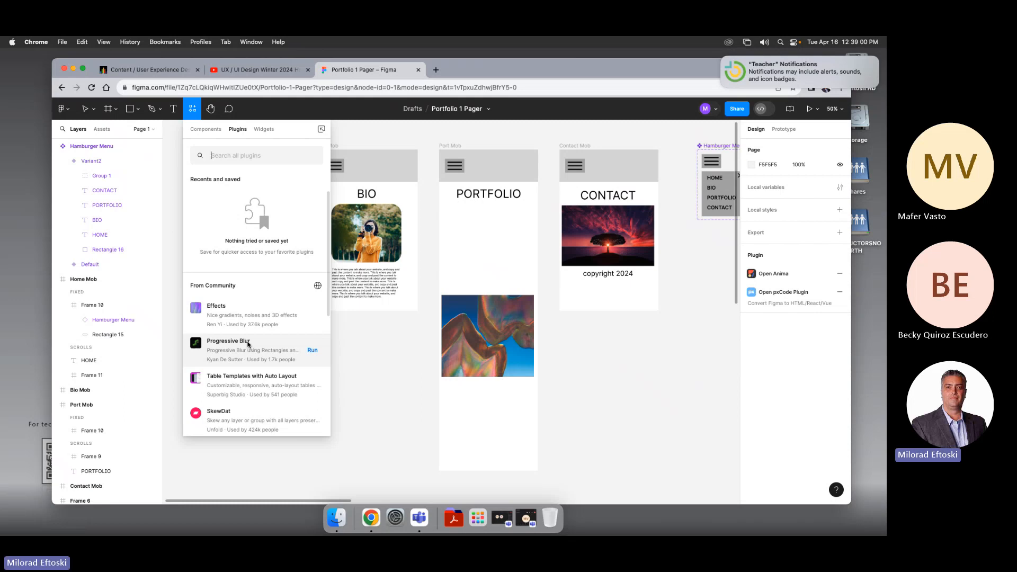
pyautogui.scroll(-5, 248, 345)
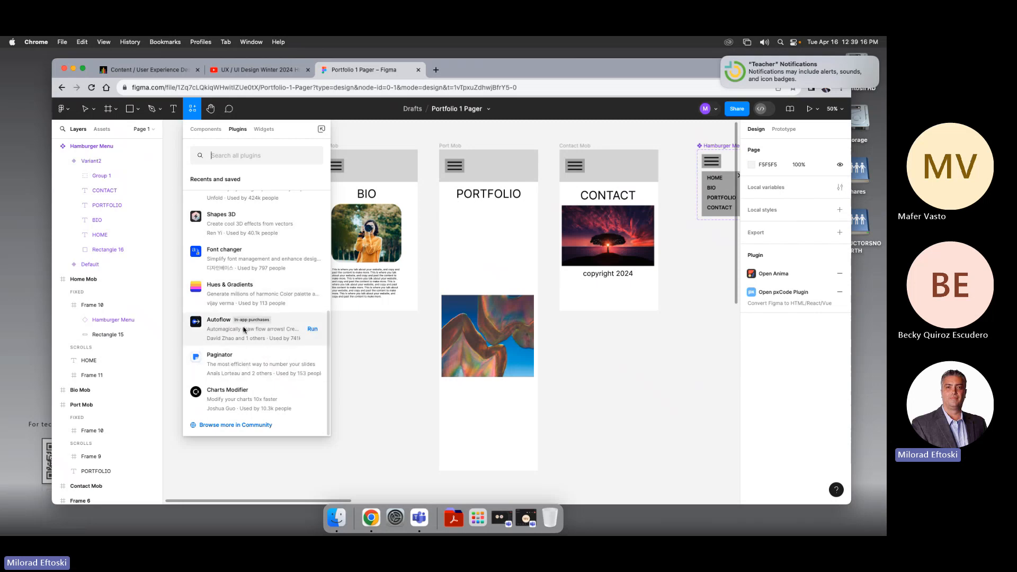
pyautogui.scroll(5, 233, 355)
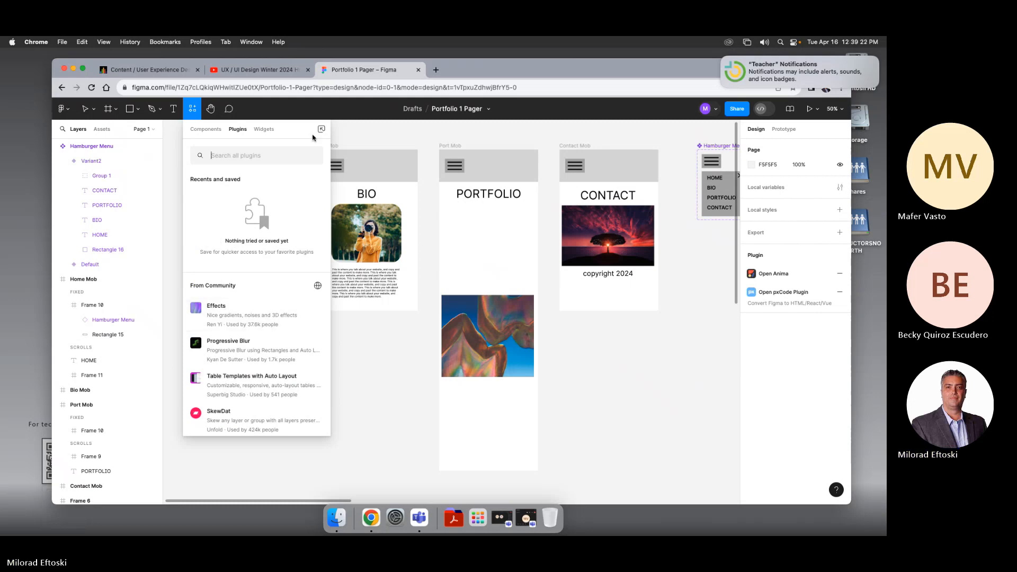
# Step: Insert a Kanban Board (Trello-like) widget from the widgets list and position it below the mobile frames
pyautogui.click(265, 130)
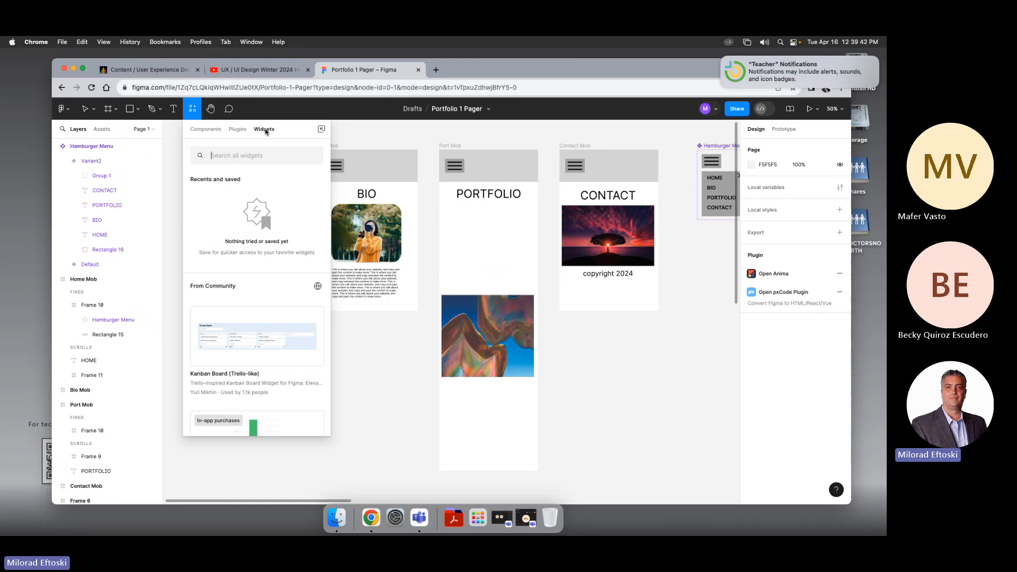
pyautogui.scroll(-1, 284, 329)
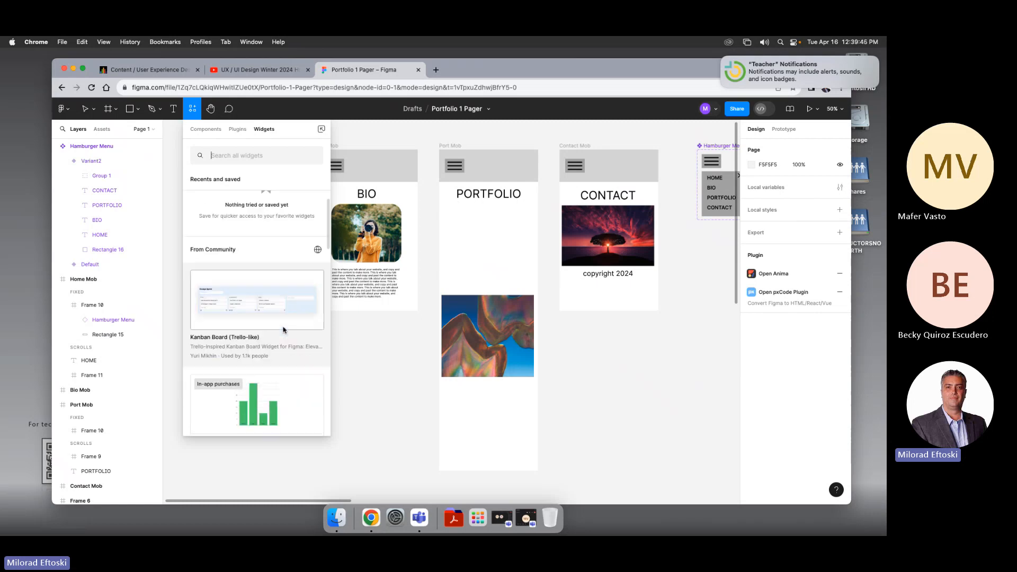
pyautogui.moveTo(242, 293); pyautogui.dragTo(395, 340)
pyautogui.moveTo(518, 315); pyautogui.dragTo(473, 299)
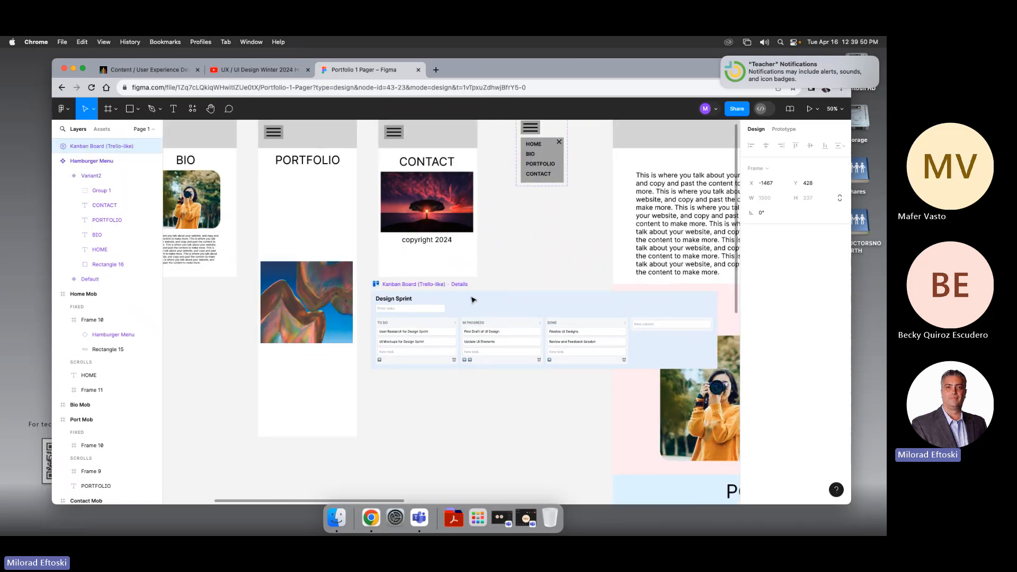
pyautogui.moveTo(354, 323); pyautogui.dragTo(557, 334)
pyautogui.moveTo(619, 317); pyautogui.dragTo(210, 323)
pyautogui.moveTo(284, 329); pyautogui.dragTo(369, 320)
# Step: Zoom in to inspect the Kanban board's title field and columns
pyautogui.click(384, 416)
pyautogui.hscroll(1, 393, 398)
pyautogui.click(360, 334)
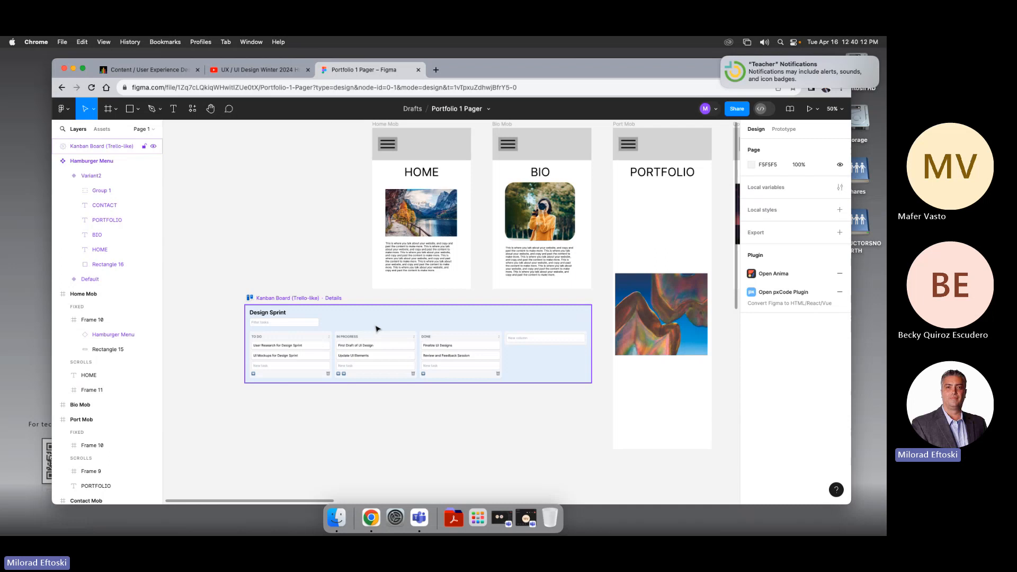
pyautogui.click(314, 324)
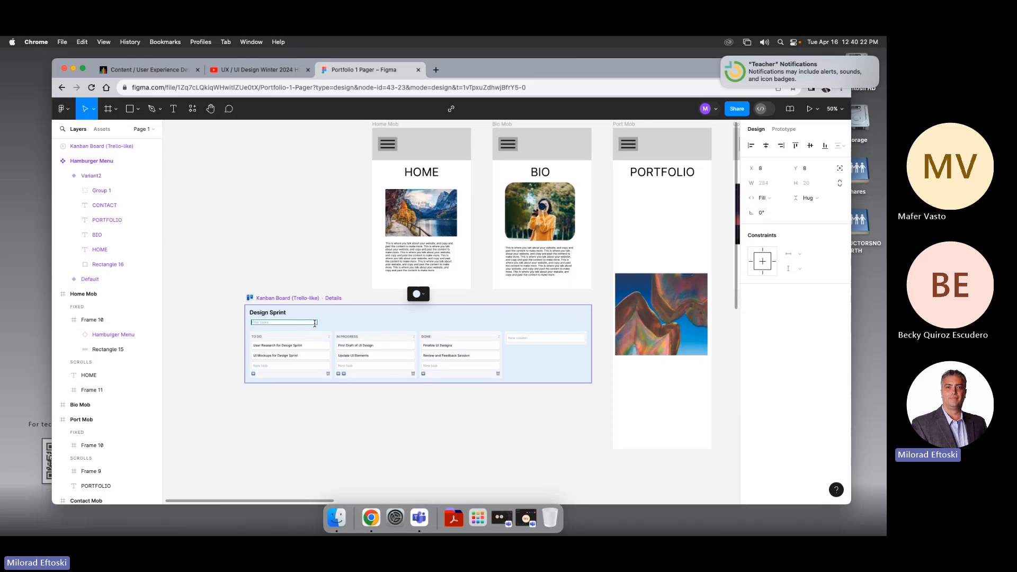
pyautogui.press('super+plus')
pyautogui.press('super+plus')
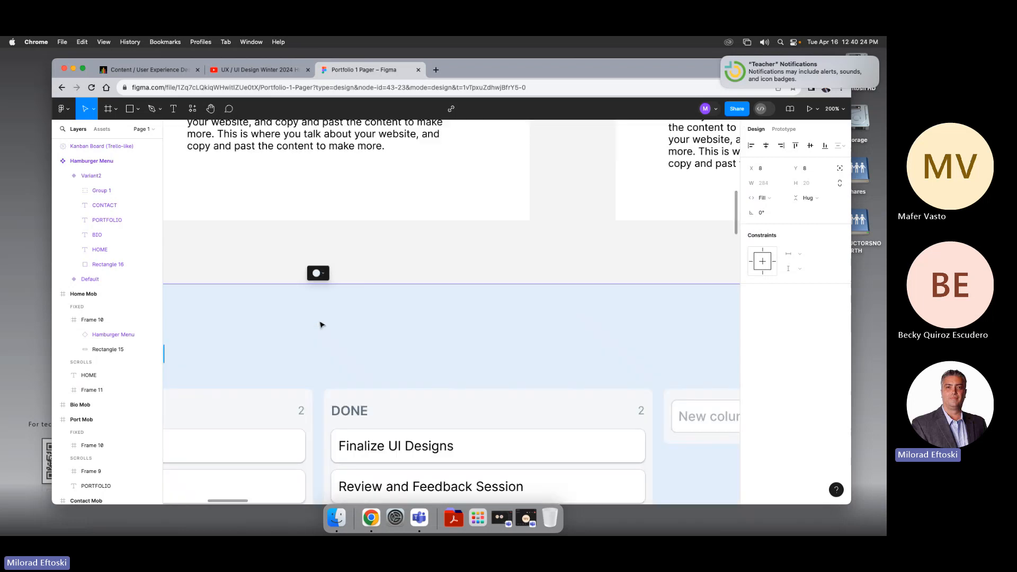
pyautogui.press('super+minus')
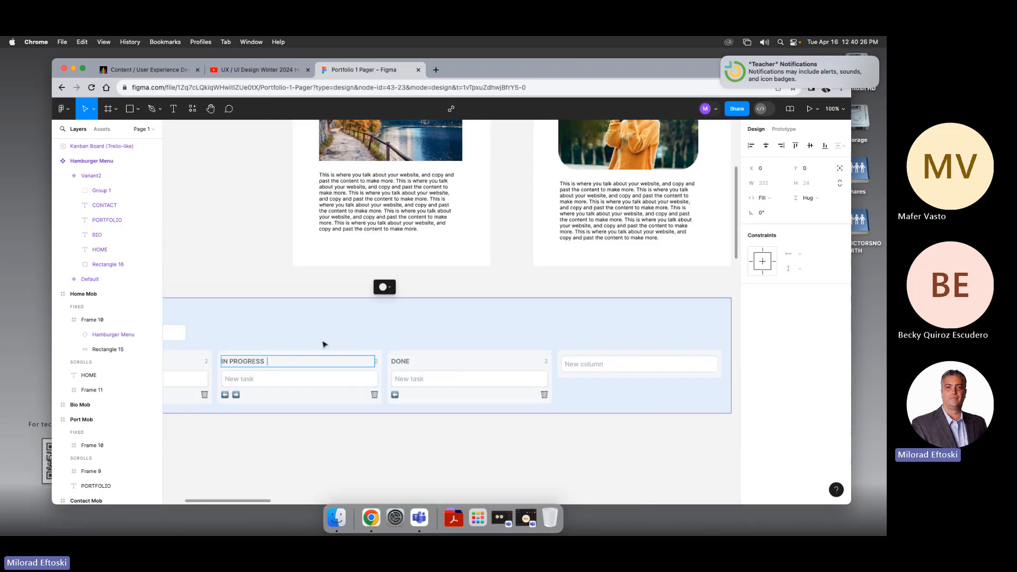
pyautogui.click(237, 266)
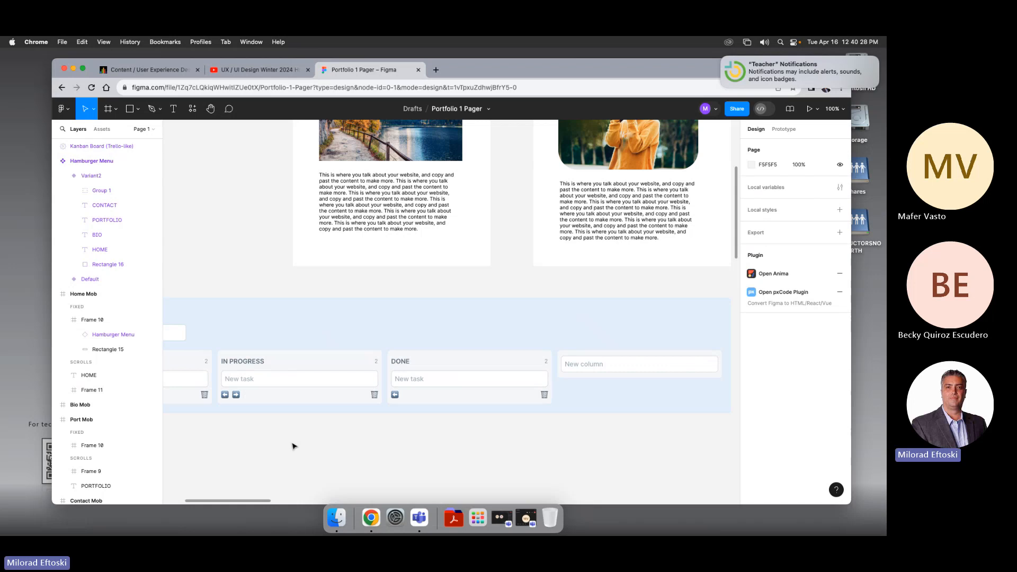
pyautogui.hscroll(-5, 368, 420)
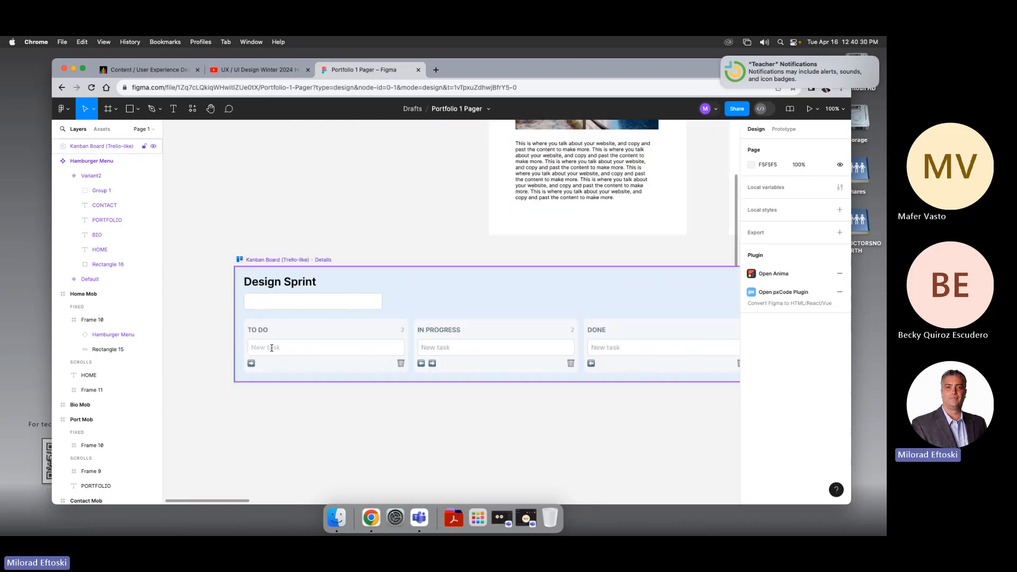
# Step: Add a task named Go Shopping to the Kanban board's TO DO column
pyautogui.click(271, 347)
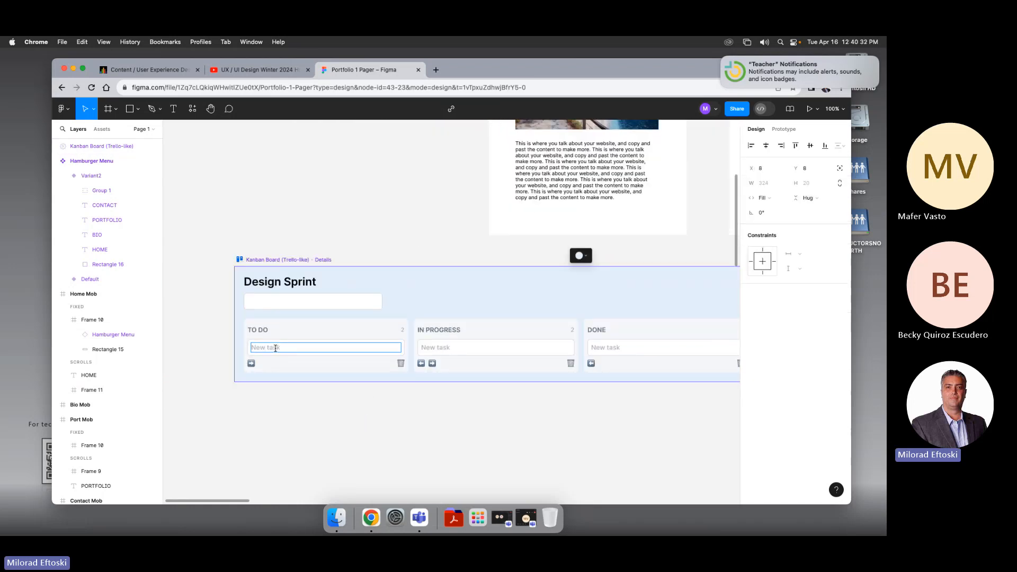
pyautogui.write('Go Shopping')
pyautogui.press('Return')
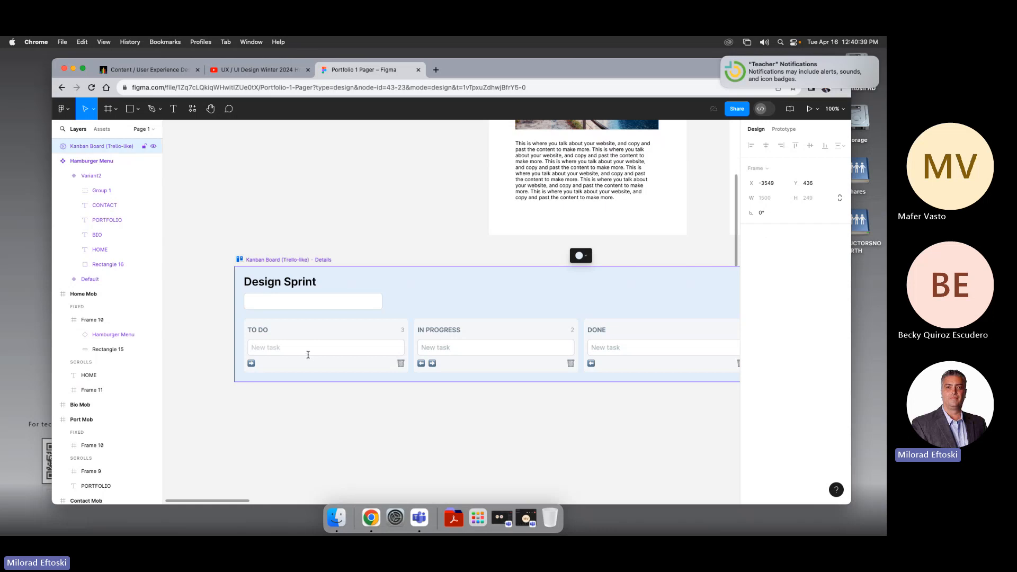
pyautogui.click(307, 348)
pyautogui.write('Go Sho')
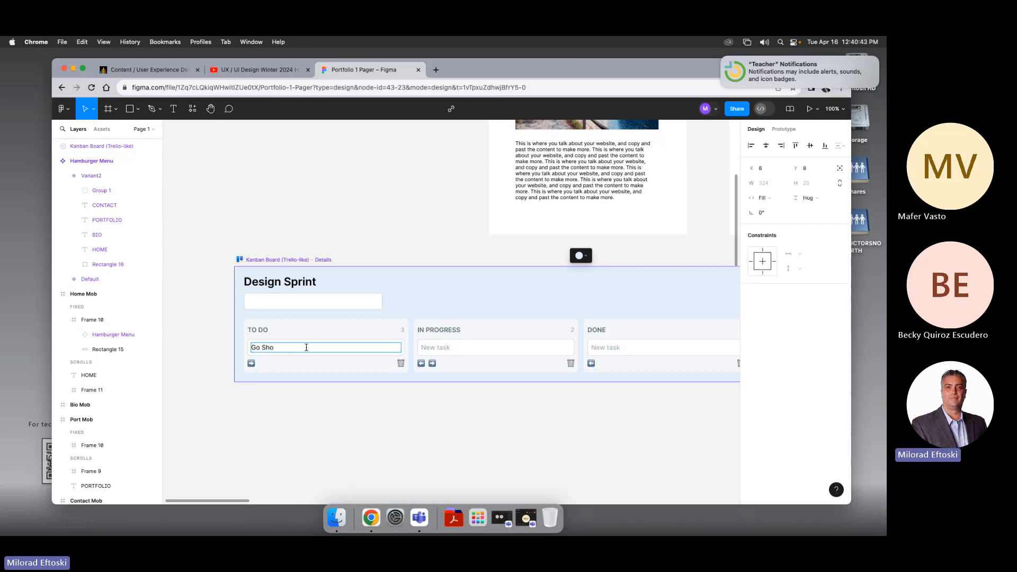
pyautogui.write('pping')
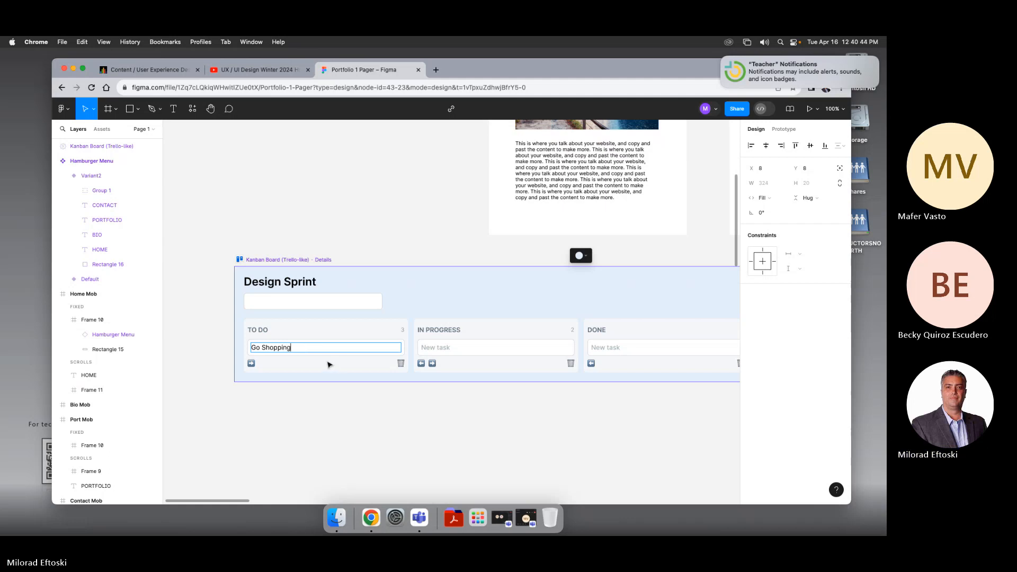
# Step: Move the Kanban board's TO DO column one position to the right, after IN PROGRESS
pyautogui.click(252, 364)
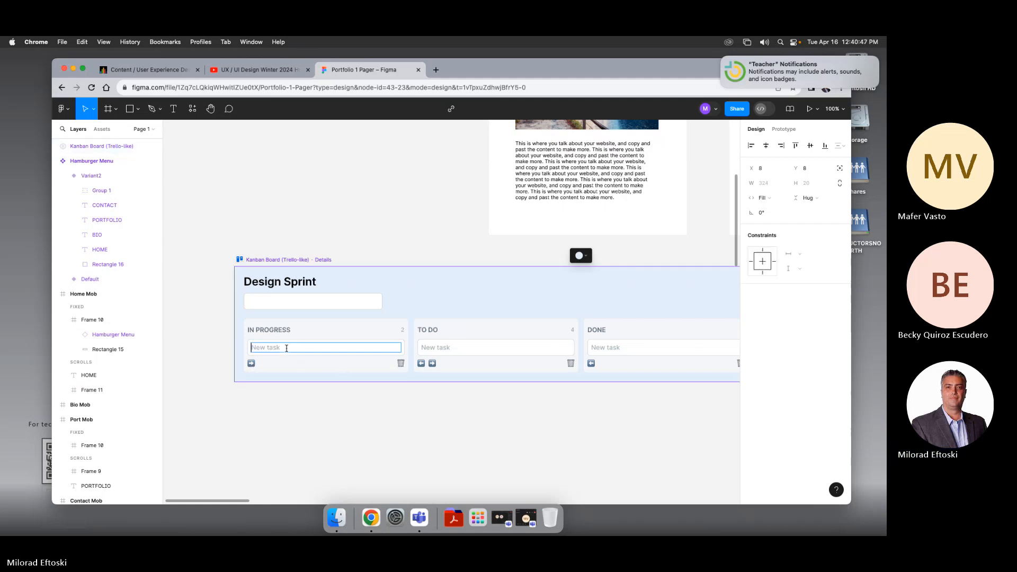
pyautogui.rightClick(409, 348)
pyautogui.click(377, 334)
pyautogui.click(386, 329)
pyautogui.click(476, 428)
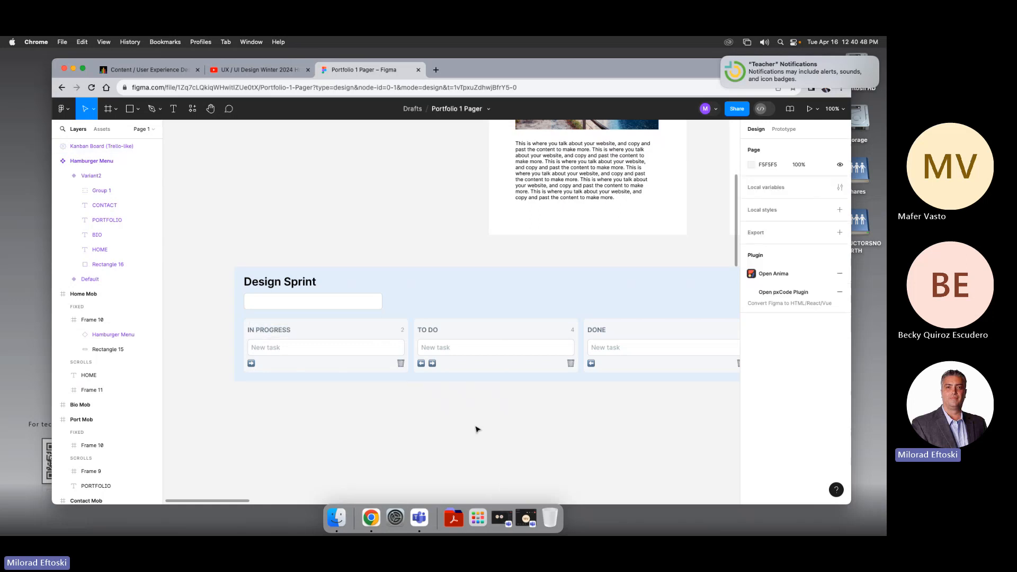
# Step: Delete the Kanban Board widget from the canvas
pyautogui.hscroll(5, 477, 429)
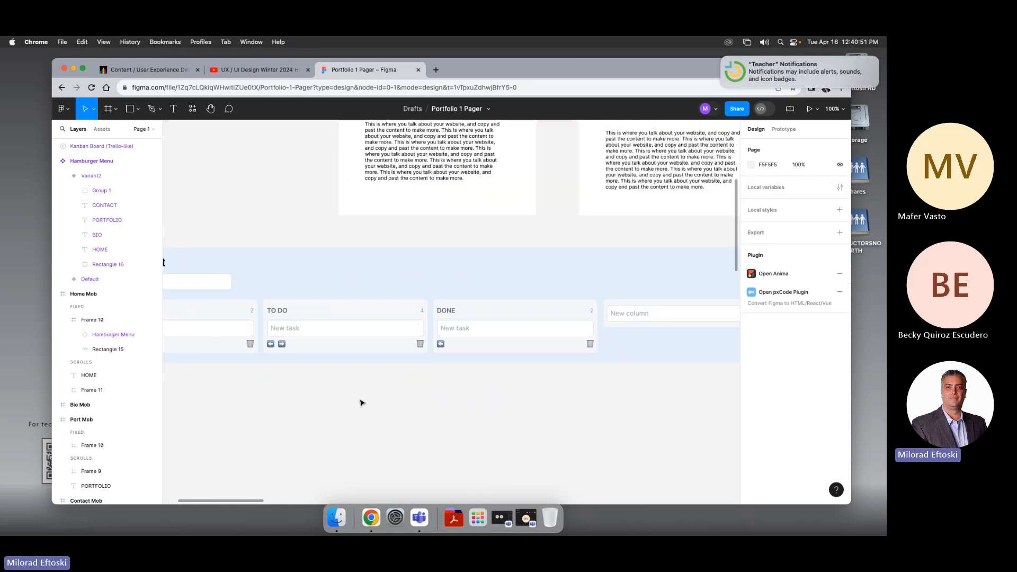
pyautogui.scroll(-5, 336, 392)
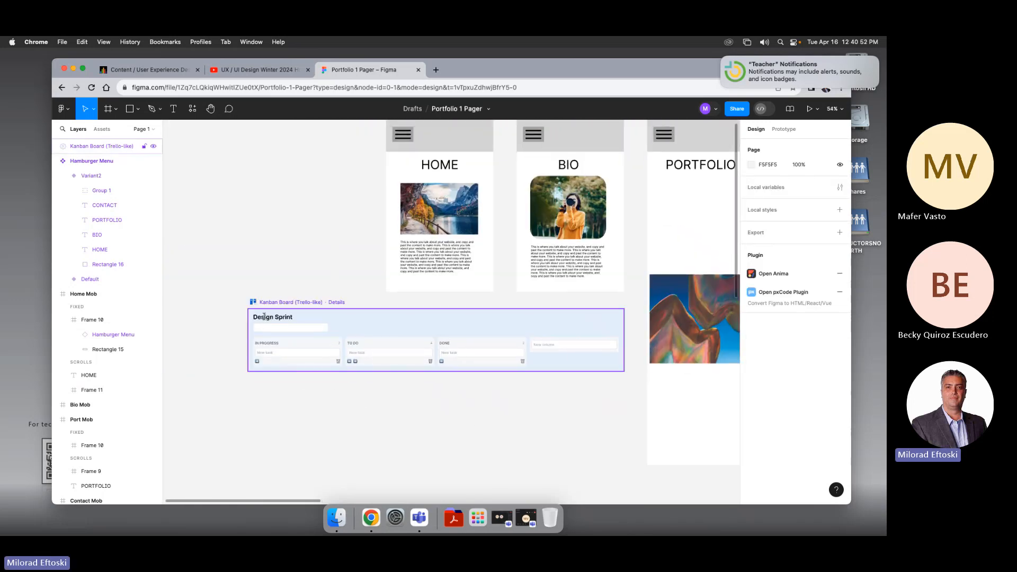
pyautogui.click(262, 327)
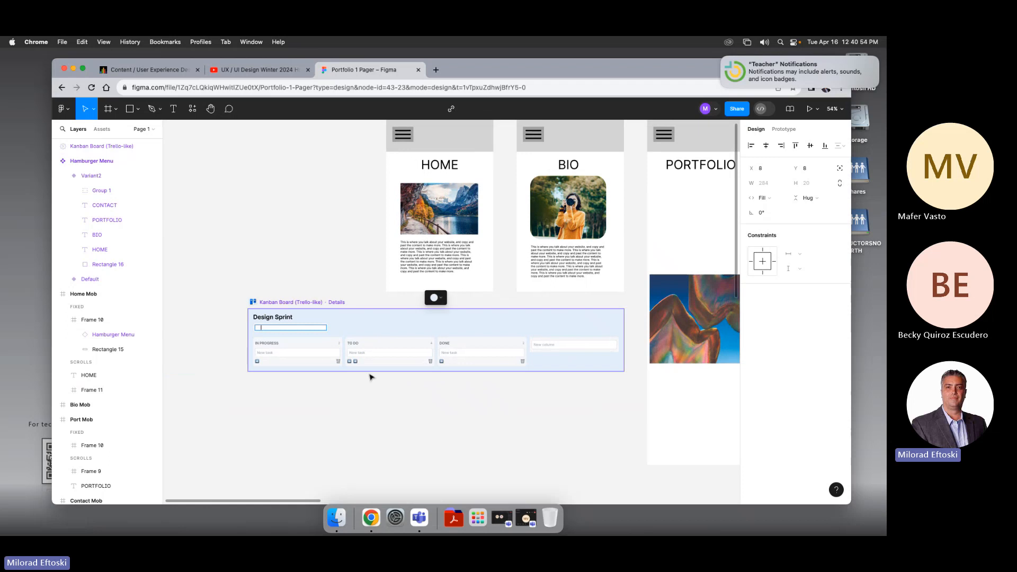
pyautogui.click(291, 307)
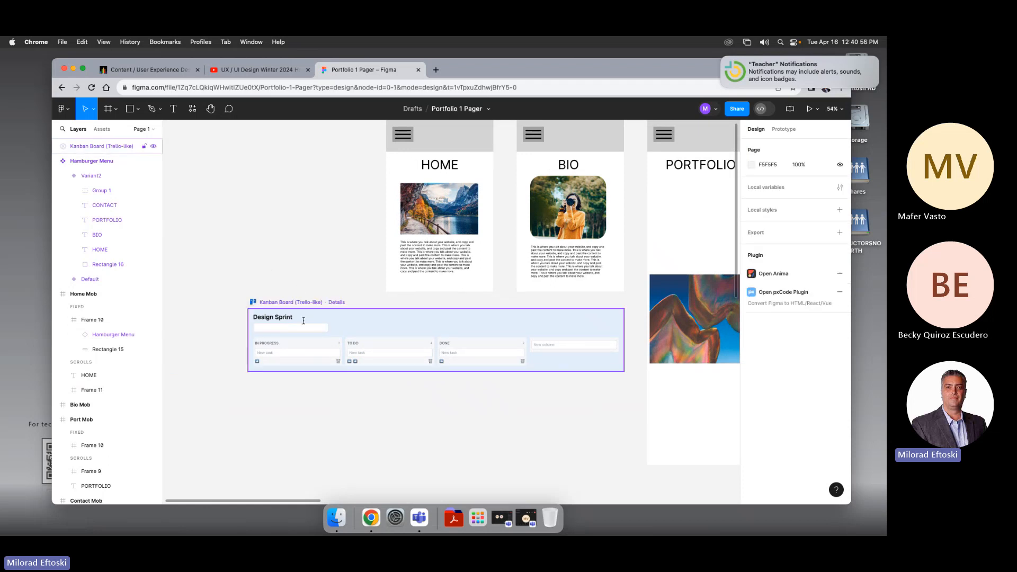
pyautogui.click(302, 341)
pyautogui.press('Delete')
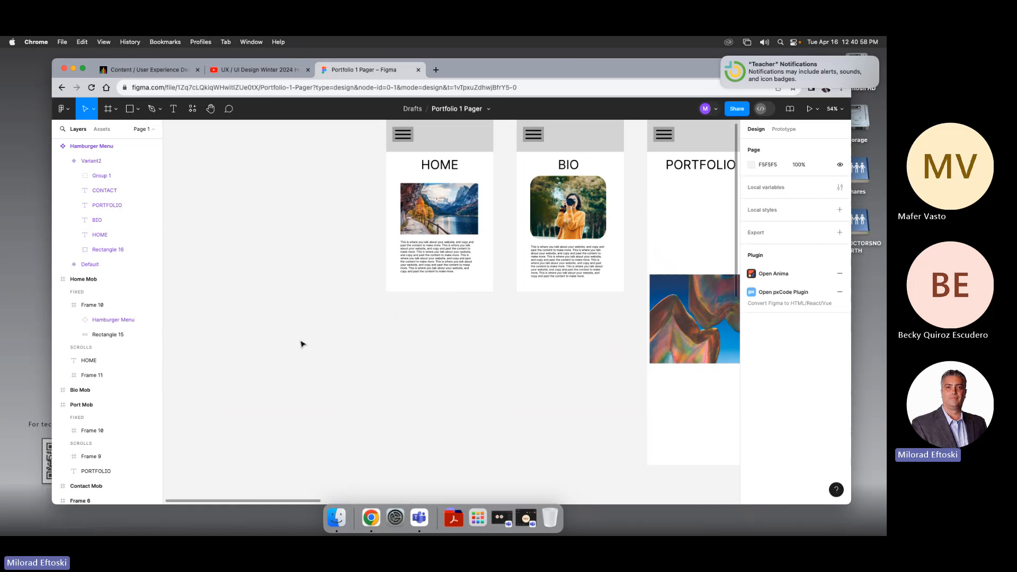
# Step: Insert an Alignment scale widget below the Home Mob and Bio Mob frames and nudge it into place
pyautogui.click(194, 110)
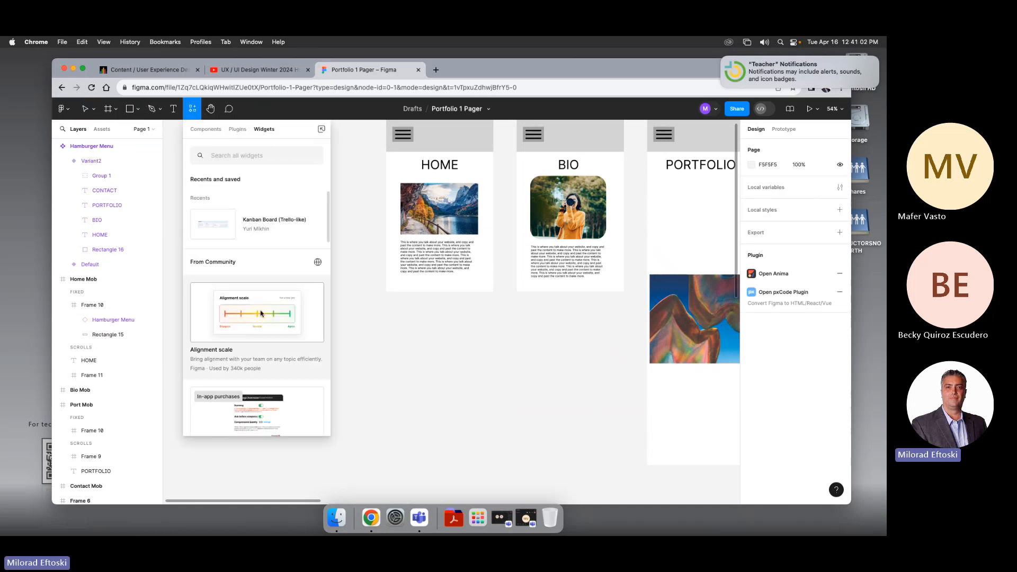
pyautogui.moveTo(239, 318); pyautogui.dragTo(429, 370)
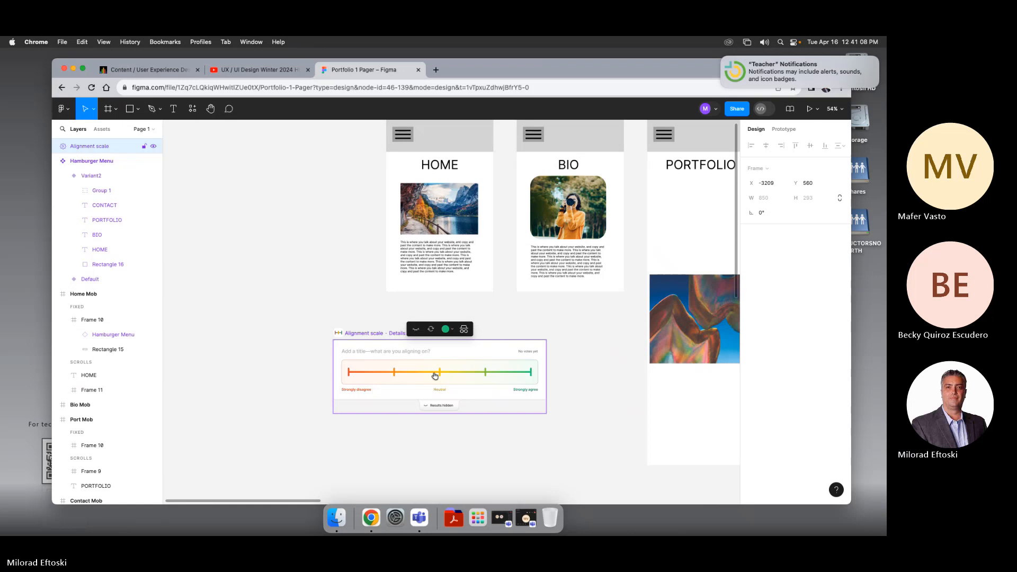
pyautogui.click(406, 405)
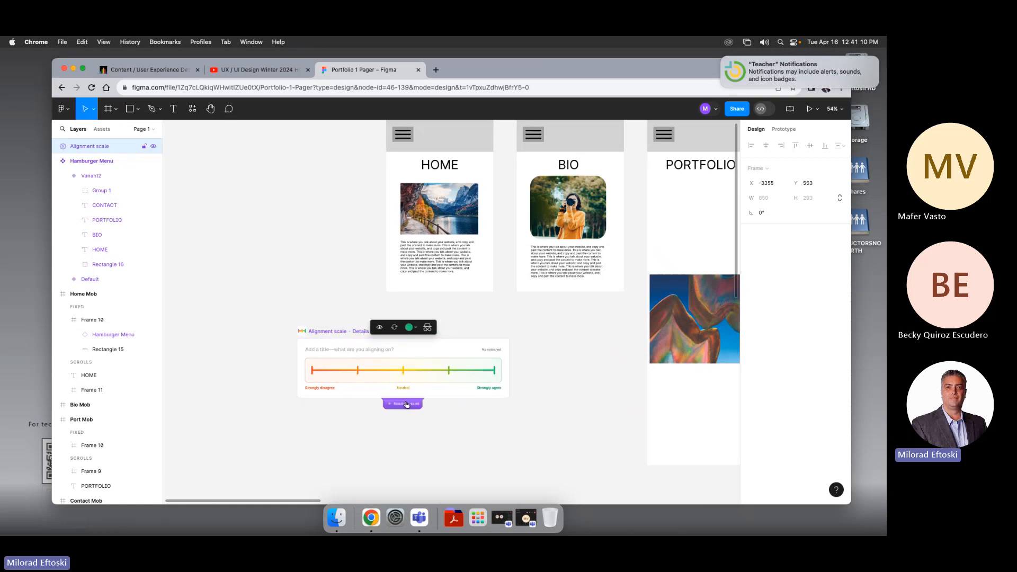
pyautogui.click(404, 404)
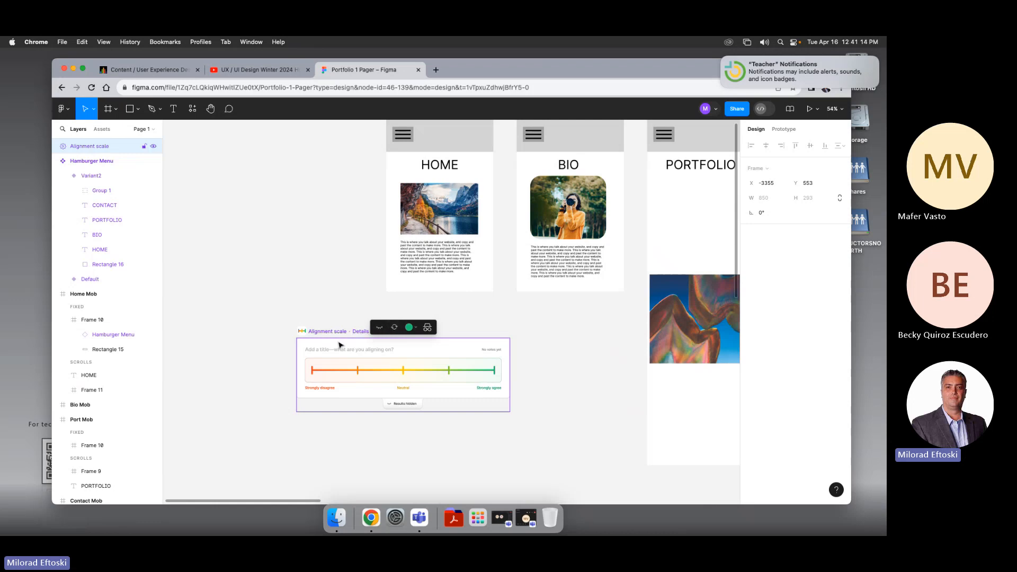
pyautogui.moveTo(339, 345); pyautogui.dragTo(345, 341)
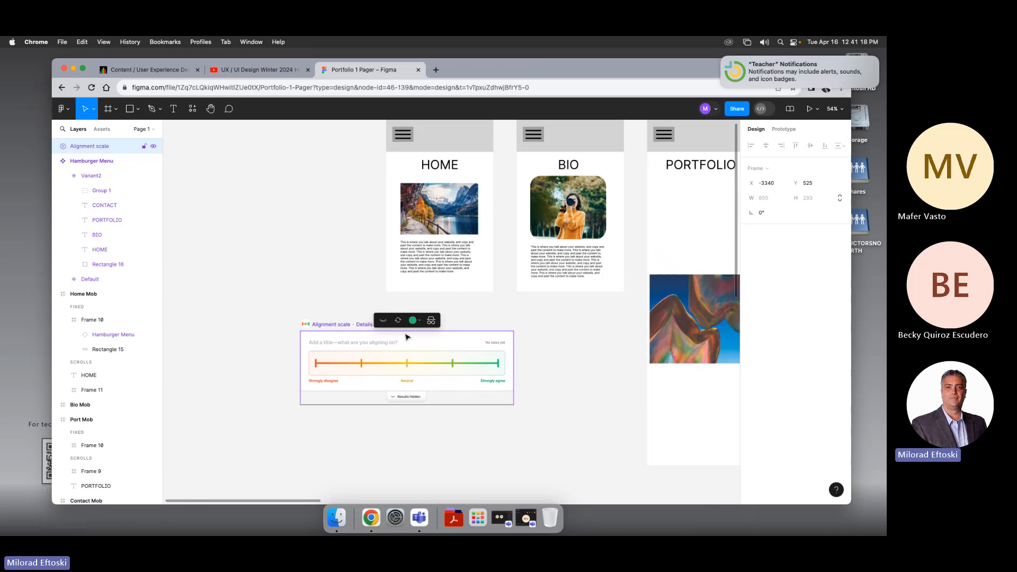
# Step: Delete the Alignment scale widget from the canvas
pyautogui.press('Delete')
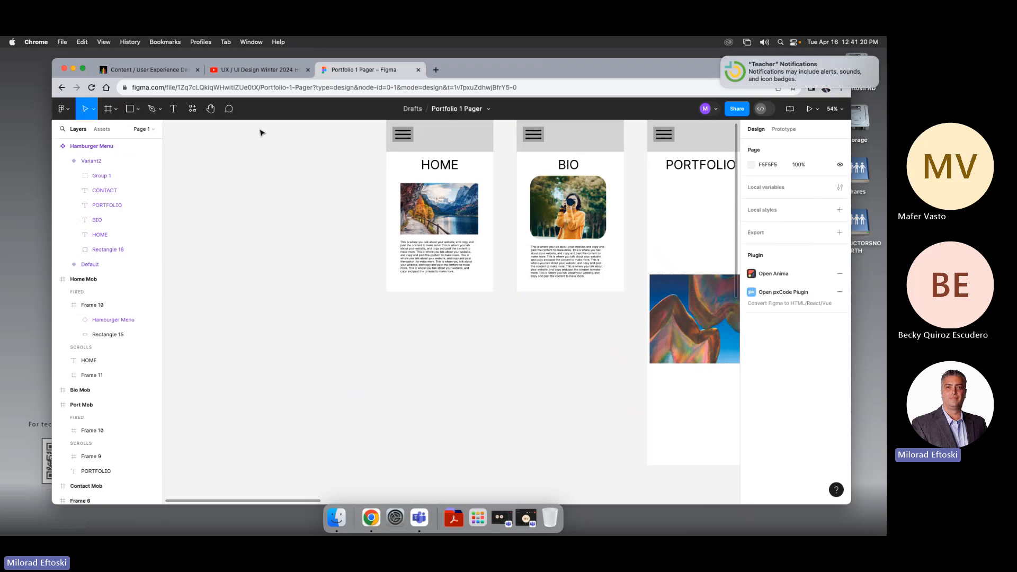
# Step: Insert a Photo Booth widget below the BIO frame and nudge it into place
pyautogui.click(192, 110)
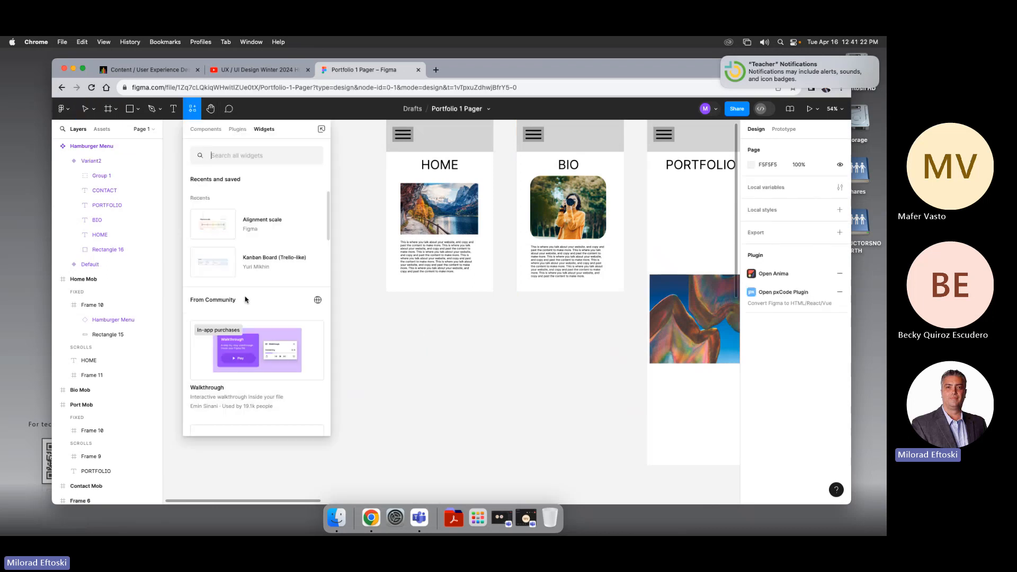
pyautogui.scroll(-5, 269, 336)
pyautogui.moveTo(269, 336); pyautogui.dragTo(393, 355)
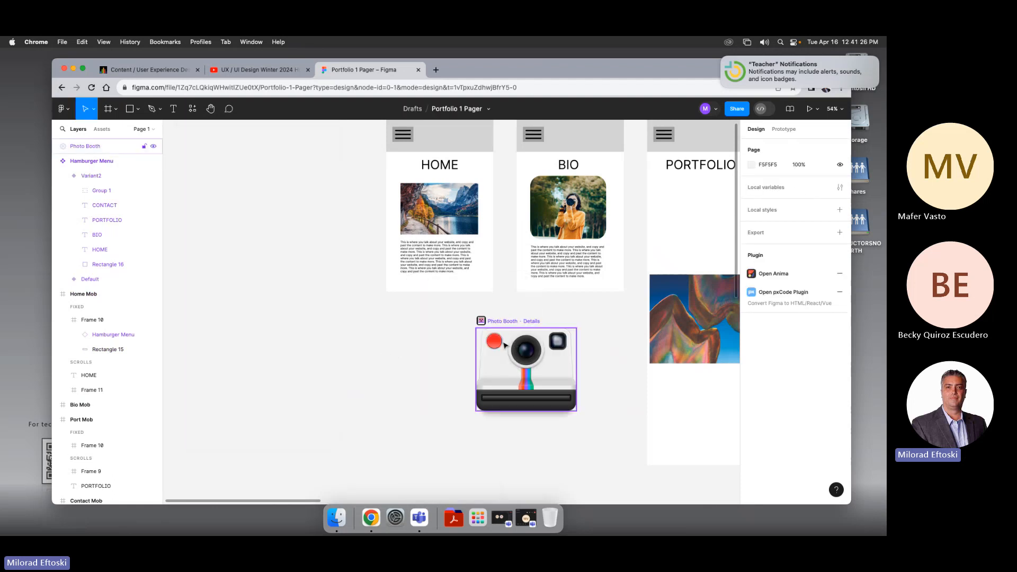
pyautogui.moveTo(502, 360); pyautogui.dragTo(547, 342)
pyautogui.moveTo(532, 345); pyautogui.dragTo(542, 342)
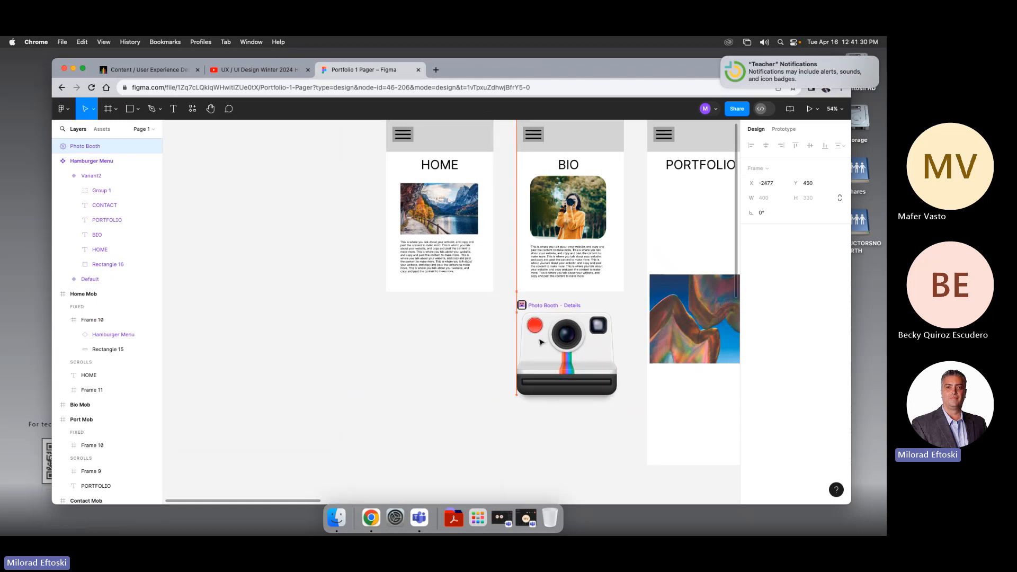
# Step: Open the Photo Booth widget, allow camera access, and take a photo
pyautogui.click(536, 327)
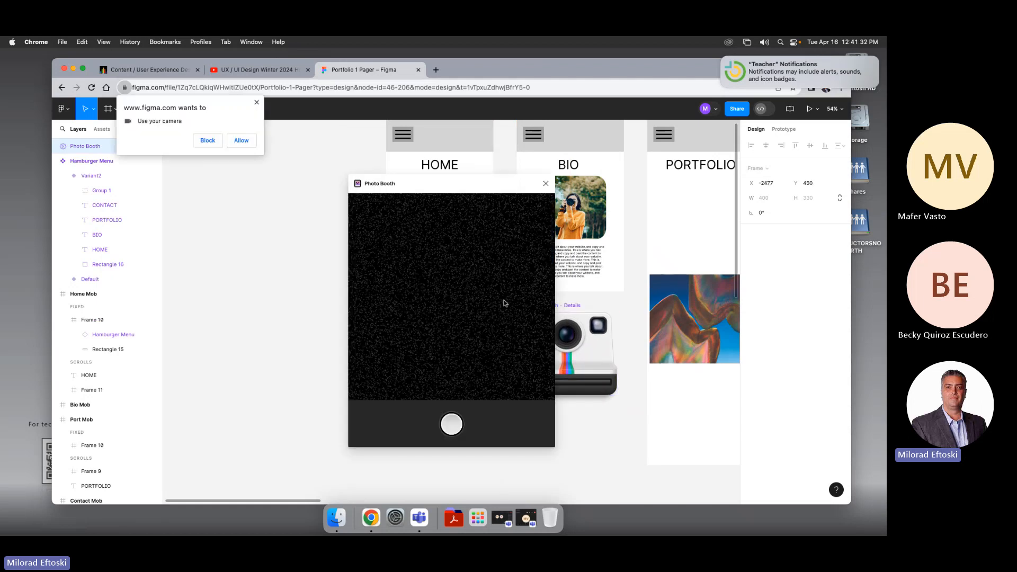
pyautogui.click(241, 140)
pyautogui.click(471, 221)
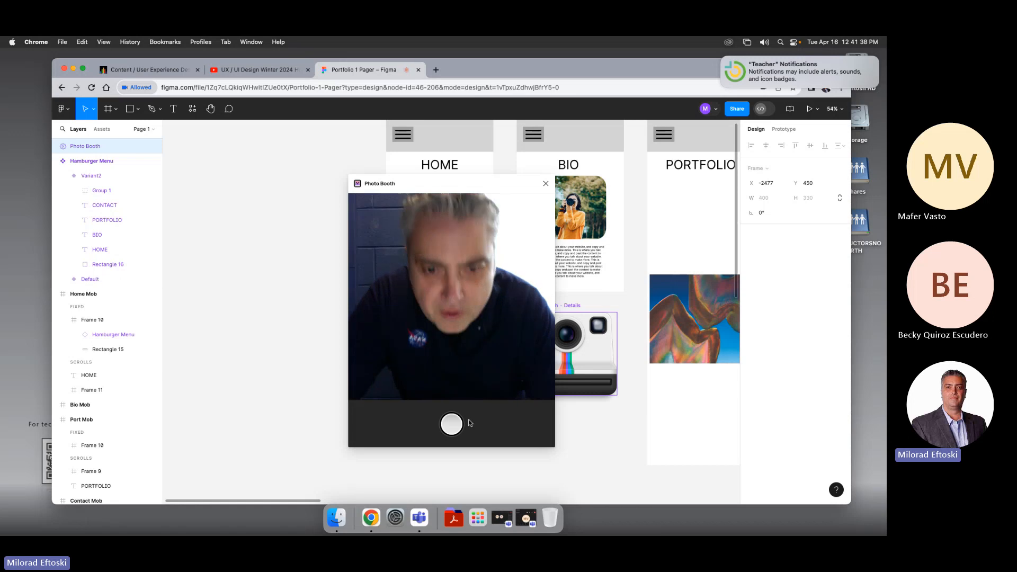
pyautogui.click(453, 426)
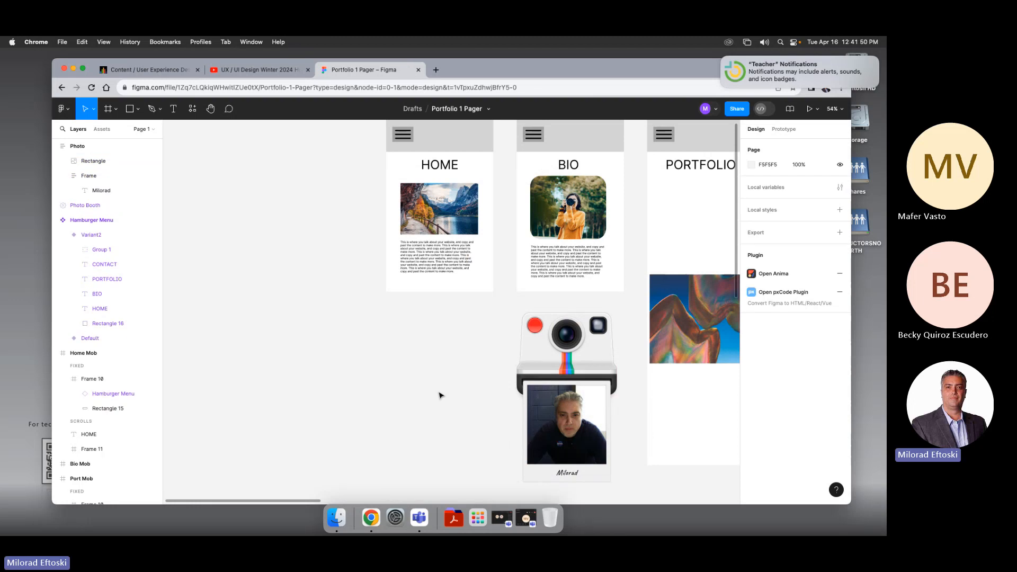
# Step: Reopen the Photo Booth, move its window aside, and take a second photo
pyautogui.click(536, 327)
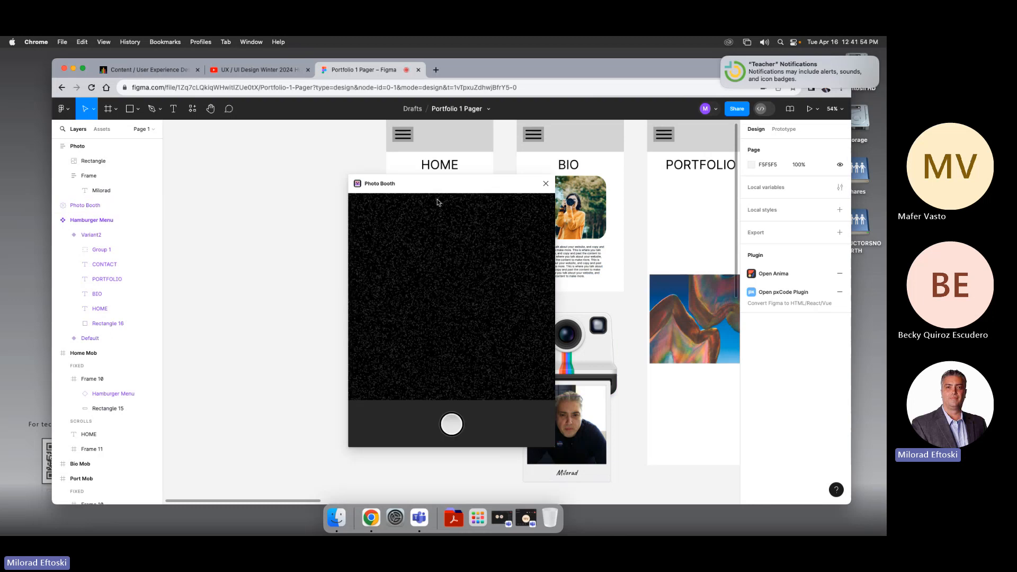
pyautogui.moveTo(445, 188); pyautogui.dragTo(378, 175)
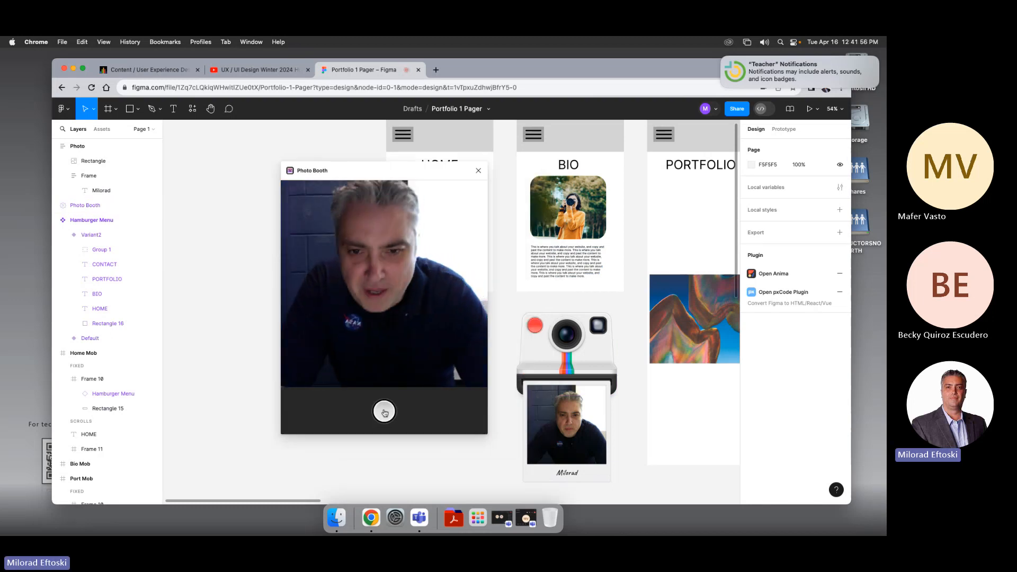
pyautogui.click(384, 412)
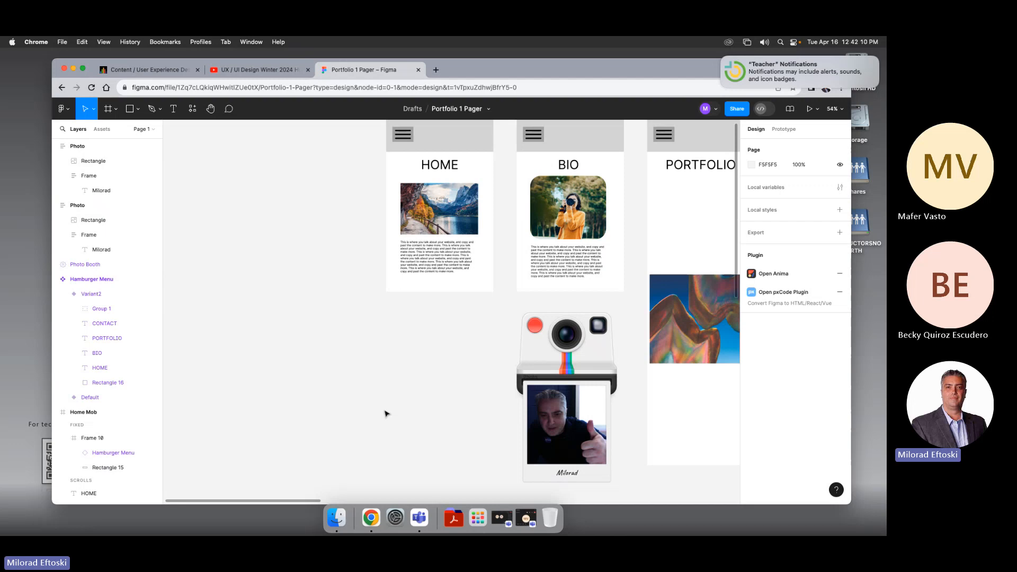
# Step: Move the Photo Booth widget slightly left below the HOME and BIO frames
pyautogui.click(548, 359)
pyautogui.moveTo(548, 359); pyautogui.dragTo(490, 355)
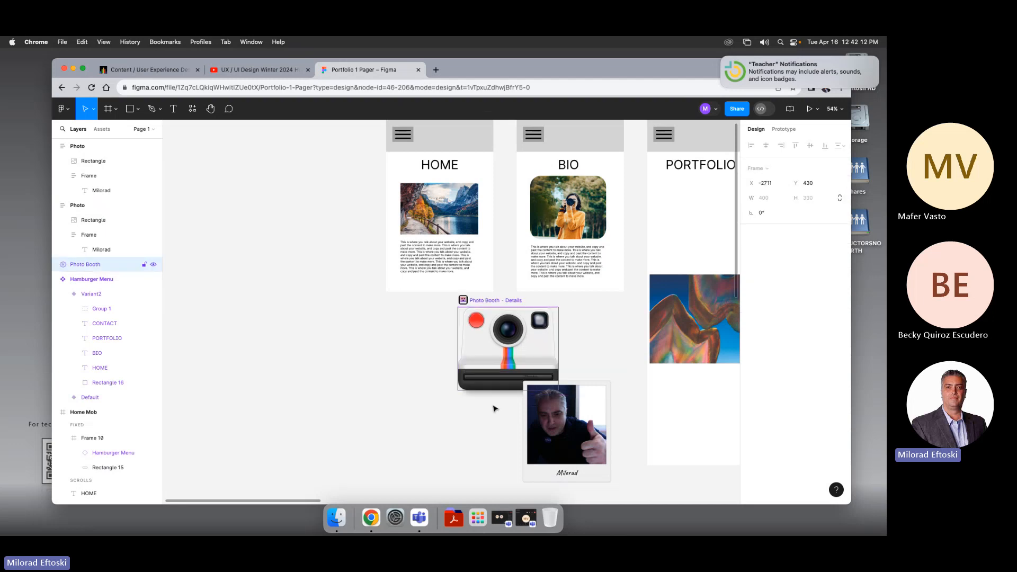
pyautogui.click(548, 432)
pyautogui.click(548, 432)
pyautogui.moveTo(550, 417); pyautogui.dragTo(430, 413)
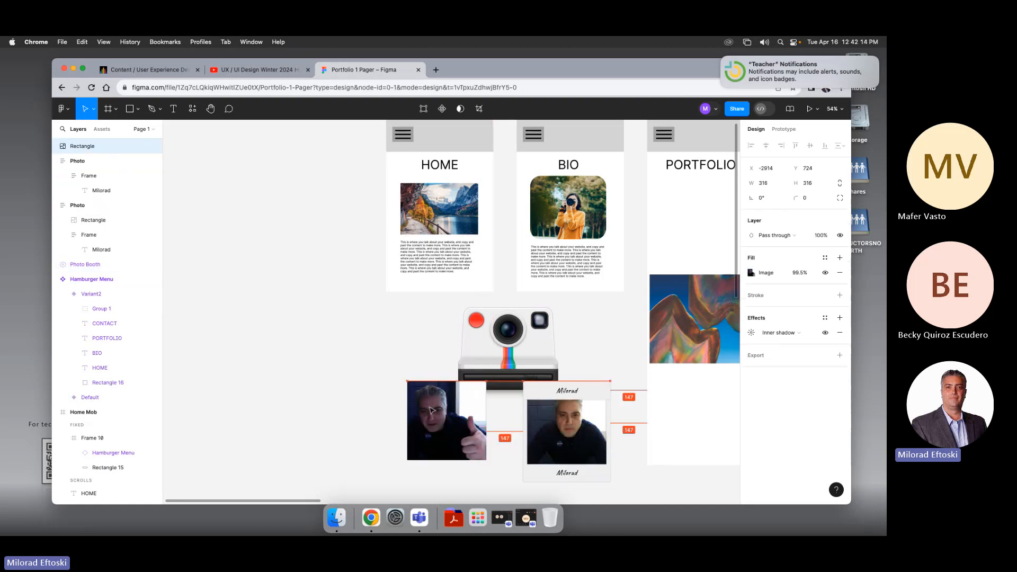
pyautogui.click(555, 418)
pyautogui.moveTo(555, 417); pyautogui.dragTo(343, 342)
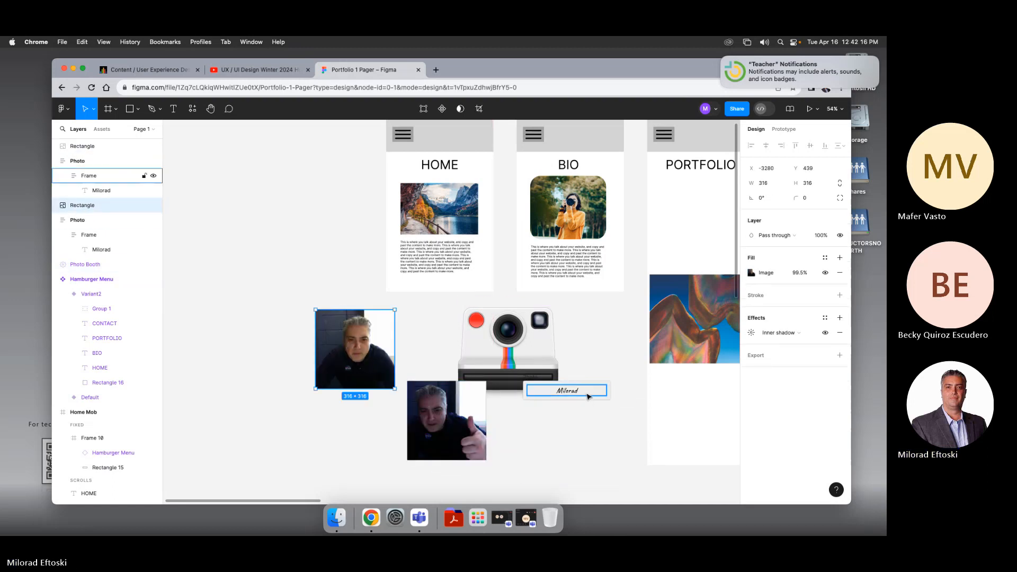
pyautogui.moveTo(588, 396); pyautogui.dragTo(545, 428)
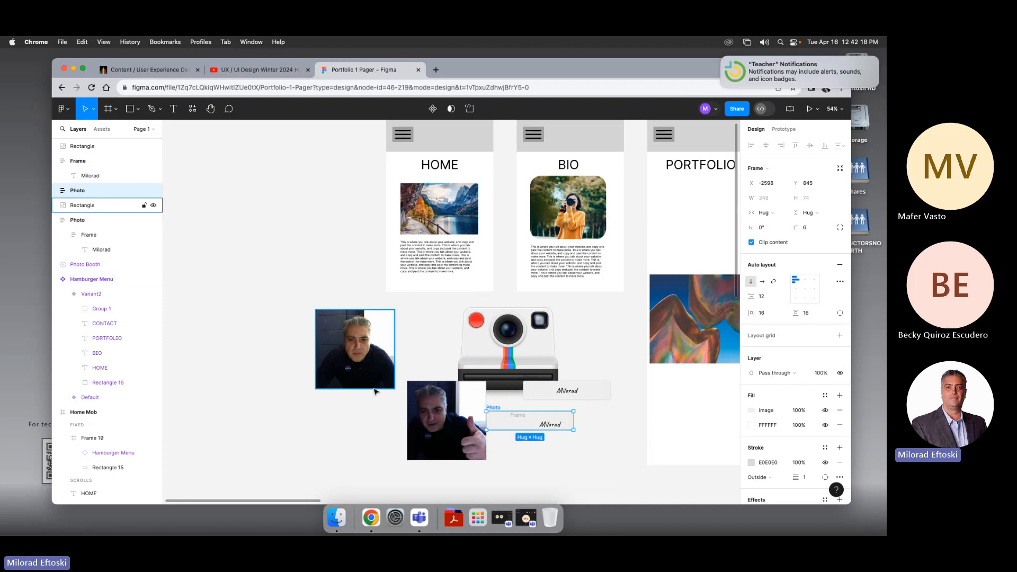
pyautogui.moveTo(327, 354); pyautogui.dragTo(430, 390)
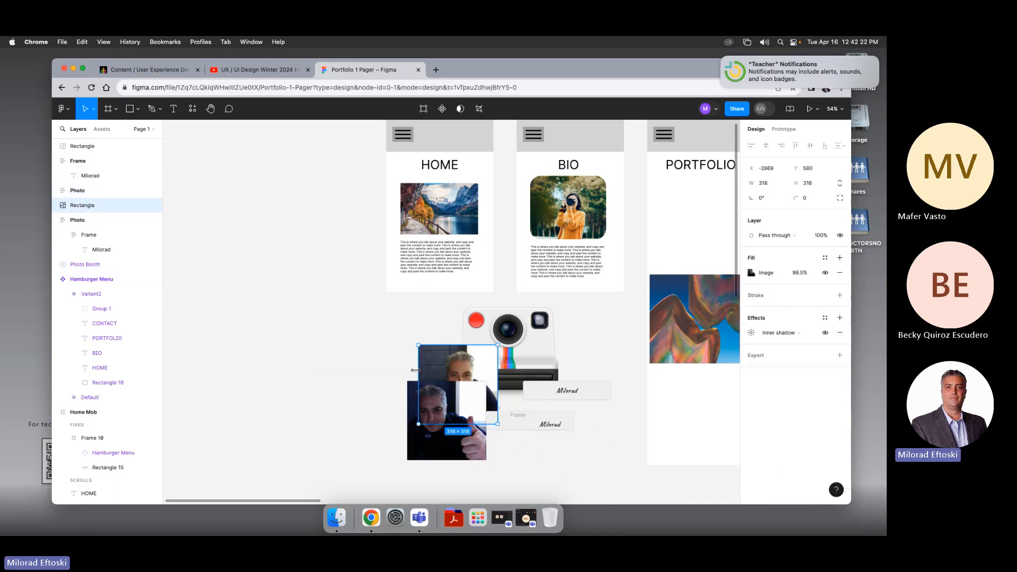
pyautogui.click(339, 347)
pyautogui.moveTo(370, 331); pyautogui.dragTo(585, 451)
pyautogui.press('Delete')
pyautogui.press('super+z')
pyautogui.press('super+z')
pyautogui.press('super+z')
pyautogui.press('super+z')
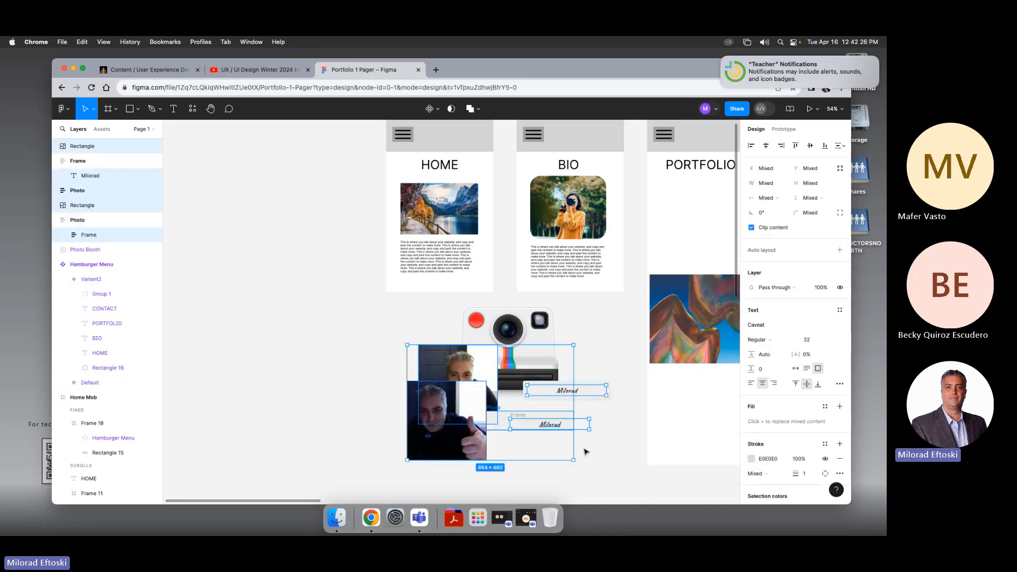
pyautogui.press('super+z')
pyautogui.press('super+z')
pyautogui.press('super+z')
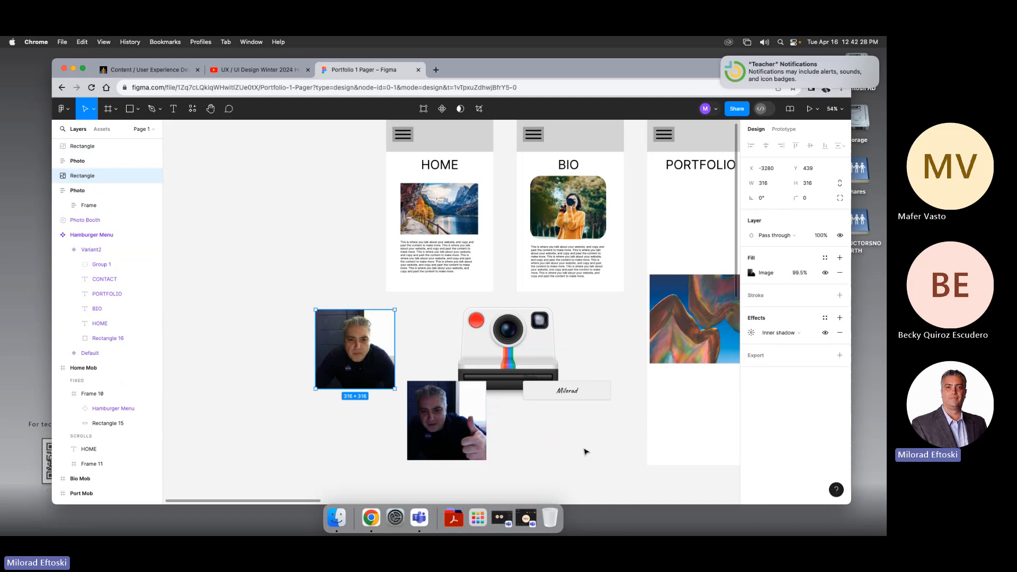
# Step: Drag the thumbs-up photo out of its polaroid and place it left of the other printed photo
pyautogui.click(504, 454)
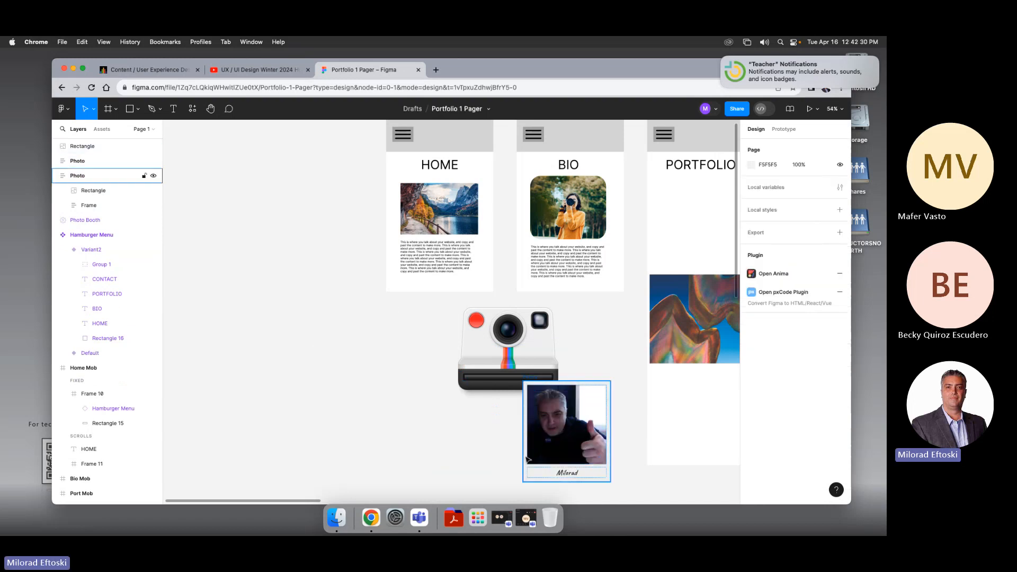
pyautogui.click(537, 432)
pyautogui.moveTo(538, 432); pyautogui.dragTo(447, 432)
pyautogui.click(374, 370)
pyautogui.scroll(2, 364, 354)
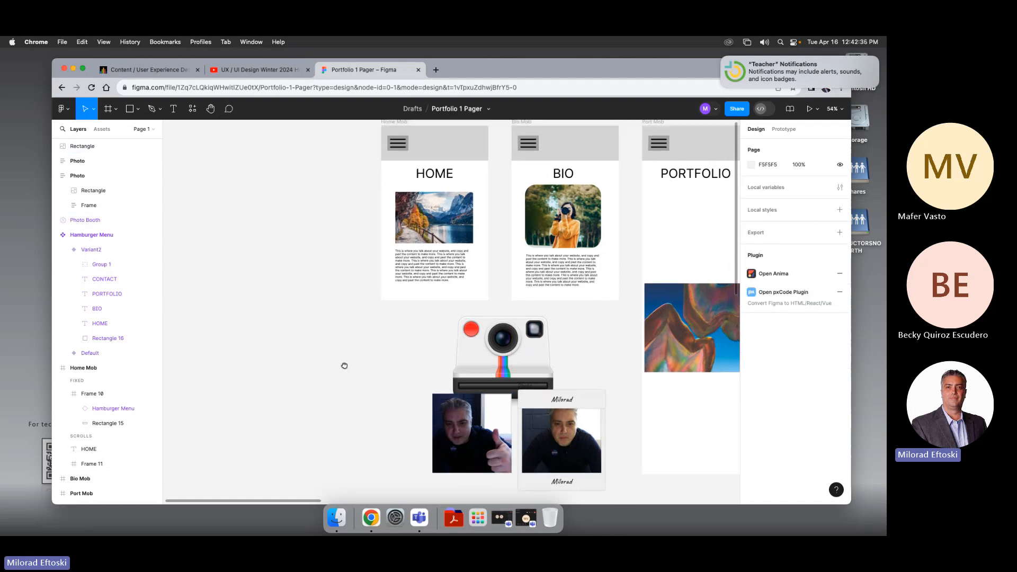
# Step: Move the Photo Booth widget and the thumbs-up photo further left of the frames
pyautogui.click(192, 109)
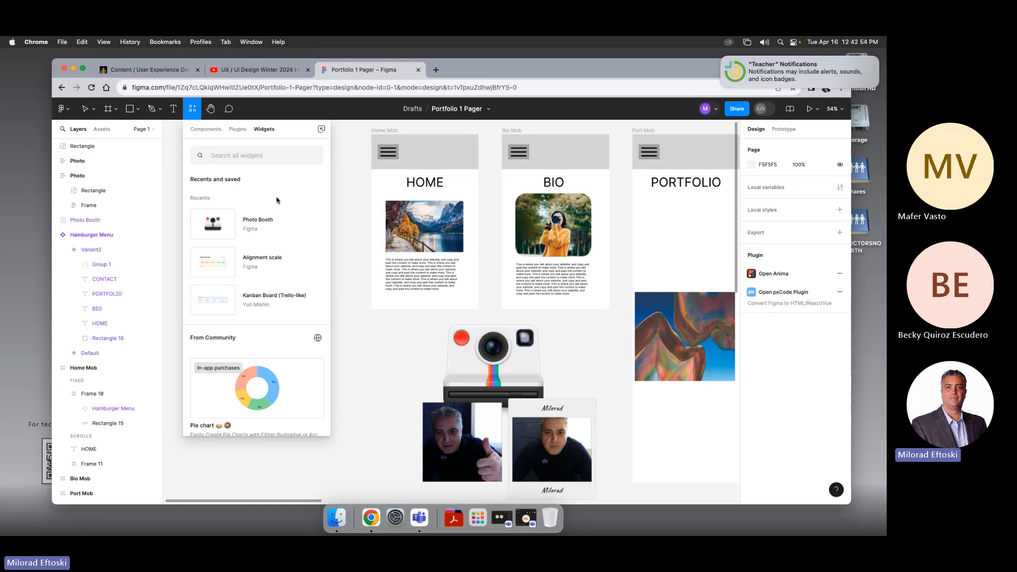
pyautogui.click(380, 389)
pyautogui.scroll(-1, 380, 388)
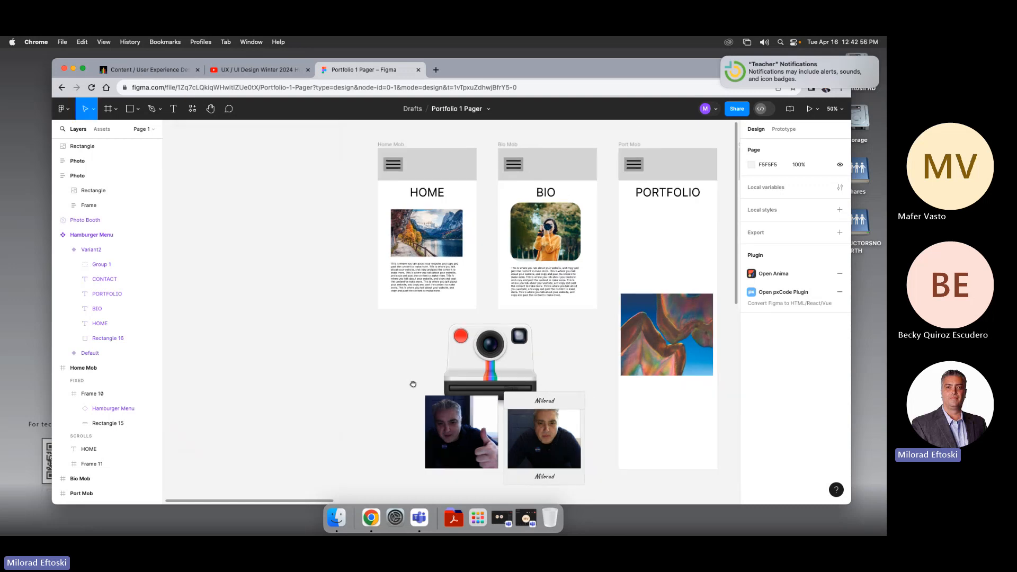
pyautogui.hscroll(3, 413, 387)
pyautogui.scroll(-2, 414, 387)
pyautogui.moveTo(347, 301); pyautogui.dragTo(494, 461)
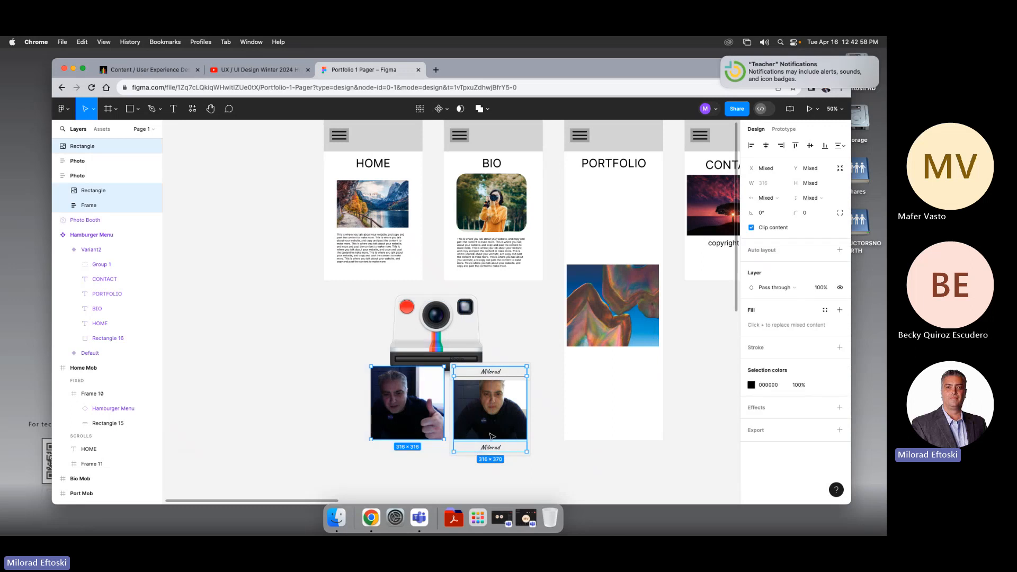
pyautogui.click(358, 299)
pyautogui.moveTo(358, 298); pyautogui.dragTo(527, 455)
pyautogui.moveTo(409, 368); pyautogui.dragTo(254, 323)
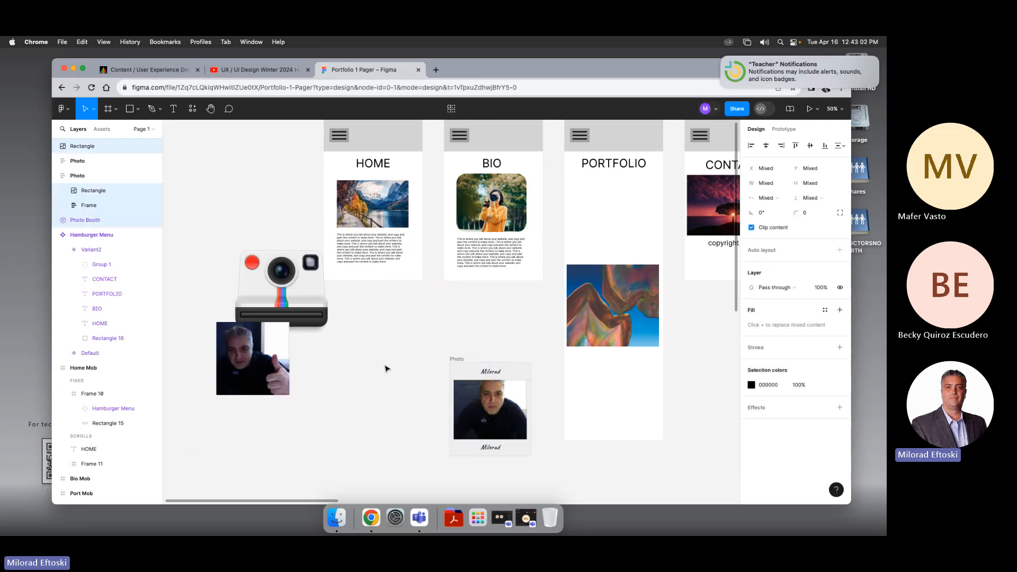
# Step: Select the stacked printed polaroid photos and group their contents
pyautogui.moveTo(398, 347); pyautogui.dragTo(519, 480)
pyautogui.click(425, 367)
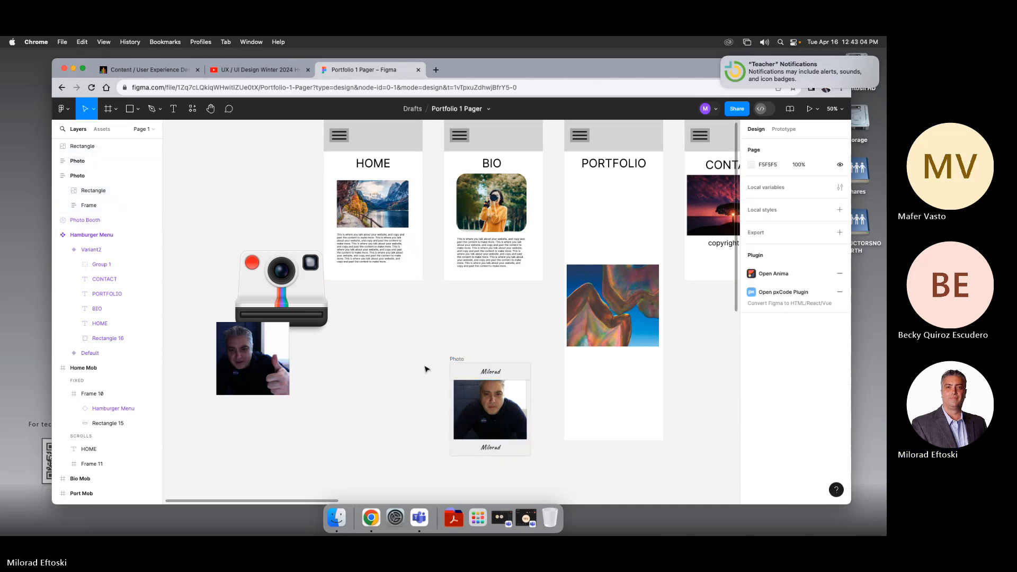
pyautogui.moveTo(426, 345); pyautogui.dragTo(519, 487)
pyautogui.press('super+g')
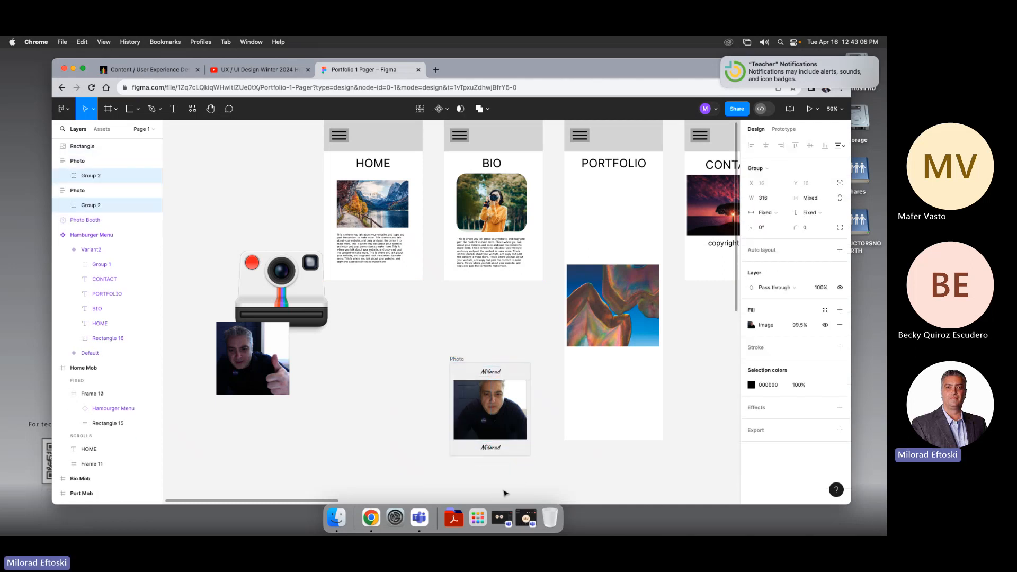
pyautogui.click(423, 431)
pyautogui.moveTo(456, 404); pyautogui.dragTo(383, 387)
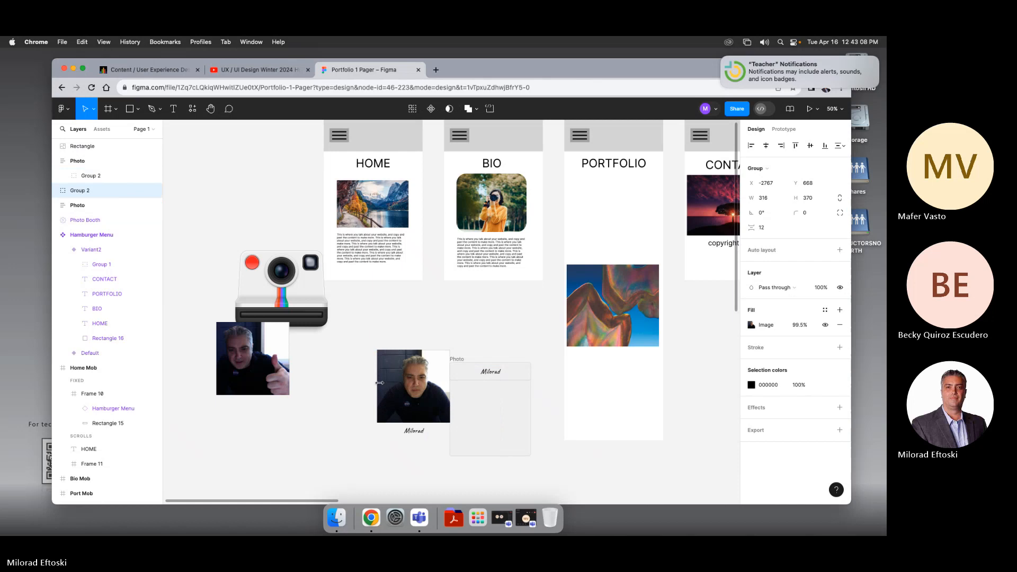
pyautogui.press('super+z')
# Step: Wrap the stacked printed polaroid photos in a new frame
pyautogui.moveTo(418, 342); pyautogui.dragTo(551, 480)
pyautogui.hotkey('shift', 'a')
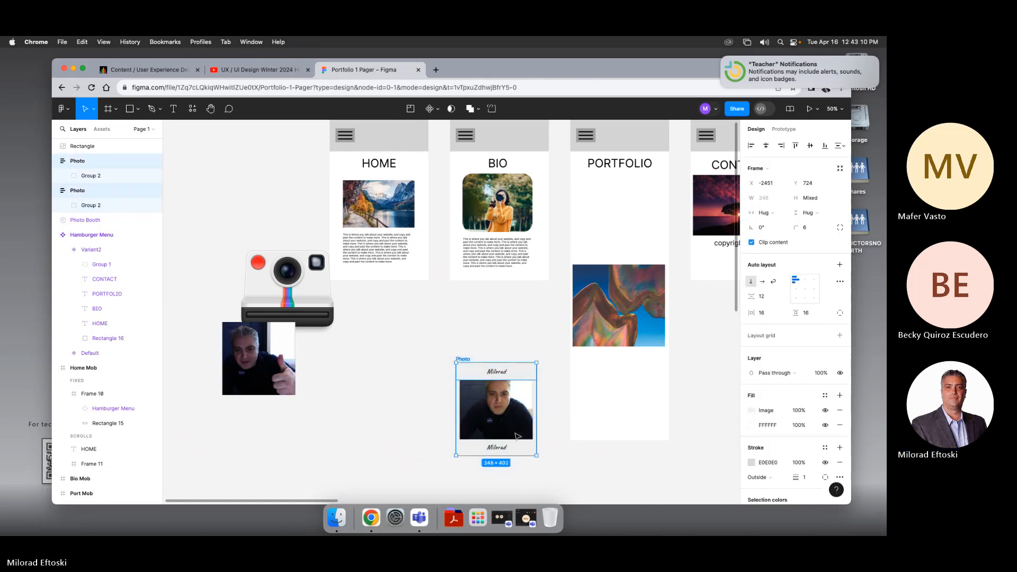
pyautogui.rightClick(476, 377)
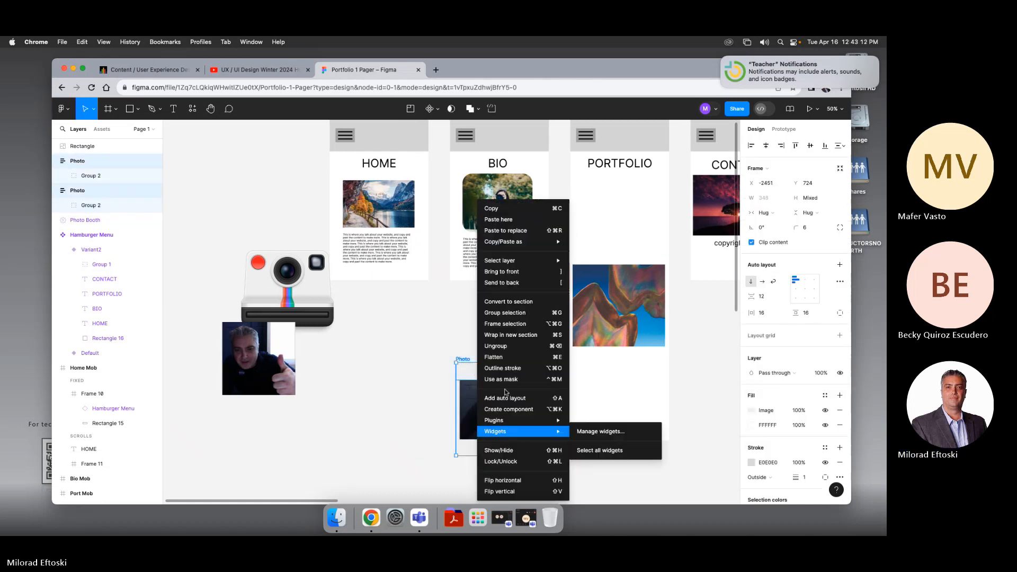
pyautogui.click(502, 328)
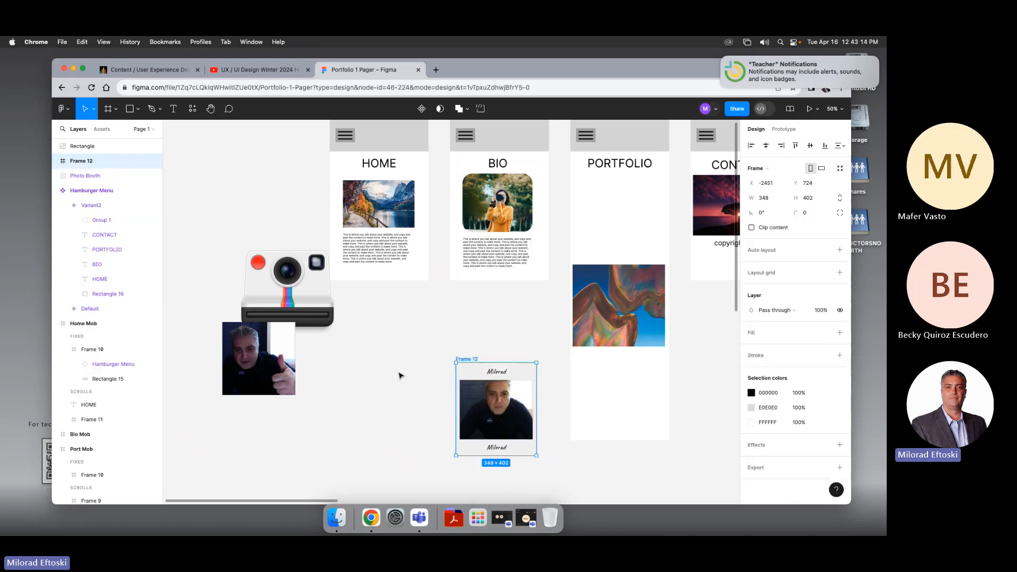
# Step: Arrange the photo frame and thumbs-up photo beneath the Photo Booth widget, left of the HOME frame
pyautogui.moveTo(485, 371); pyautogui.dragTo(414, 364)
pyautogui.press('super+z')
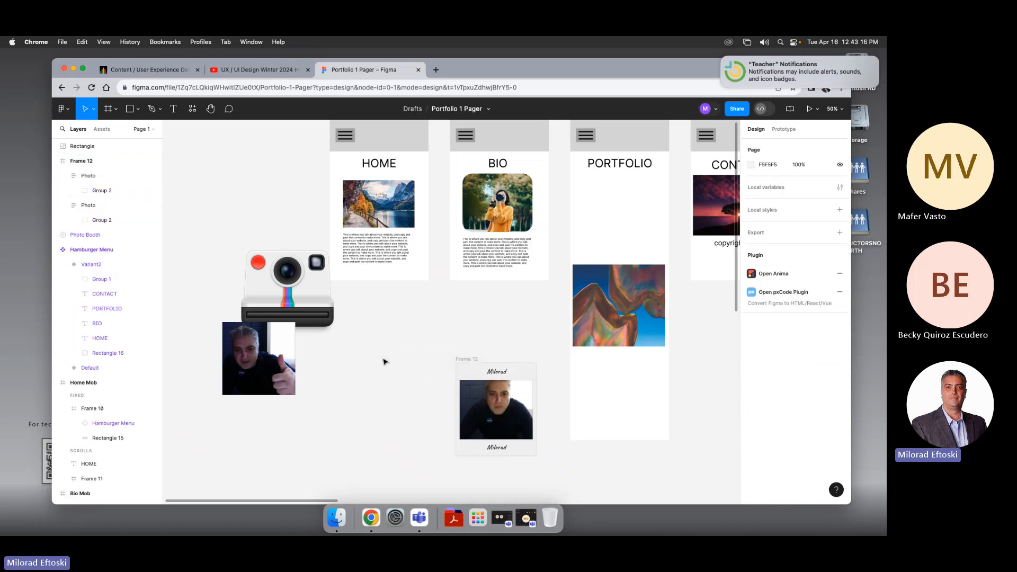
pyautogui.click(469, 361)
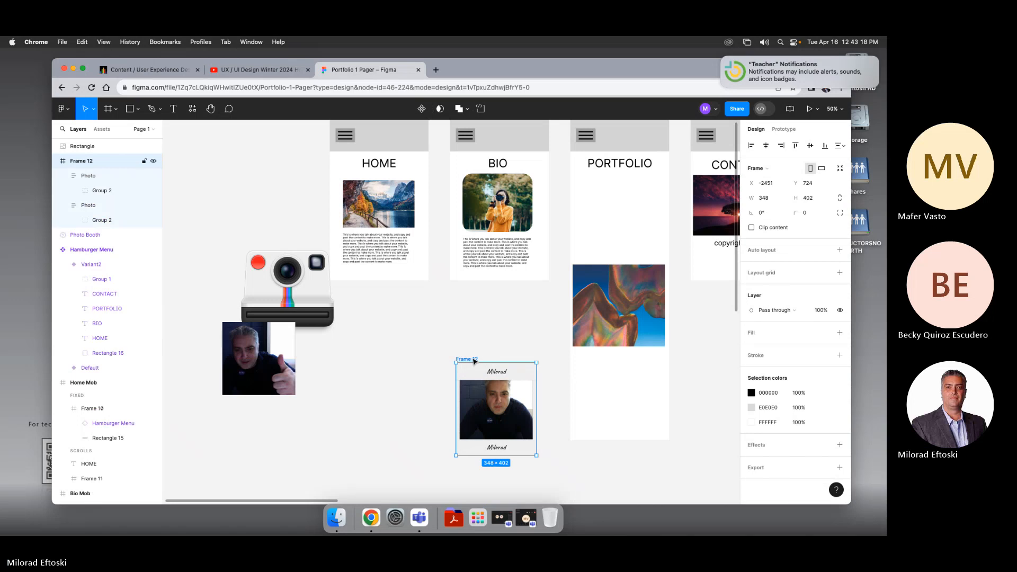
pyautogui.moveTo(469, 360); pyautogui.dragTo(296, 242)
pyautogui.hscroll(-4, 482, 372)
pyautogui.scroll(3, 482, 372)
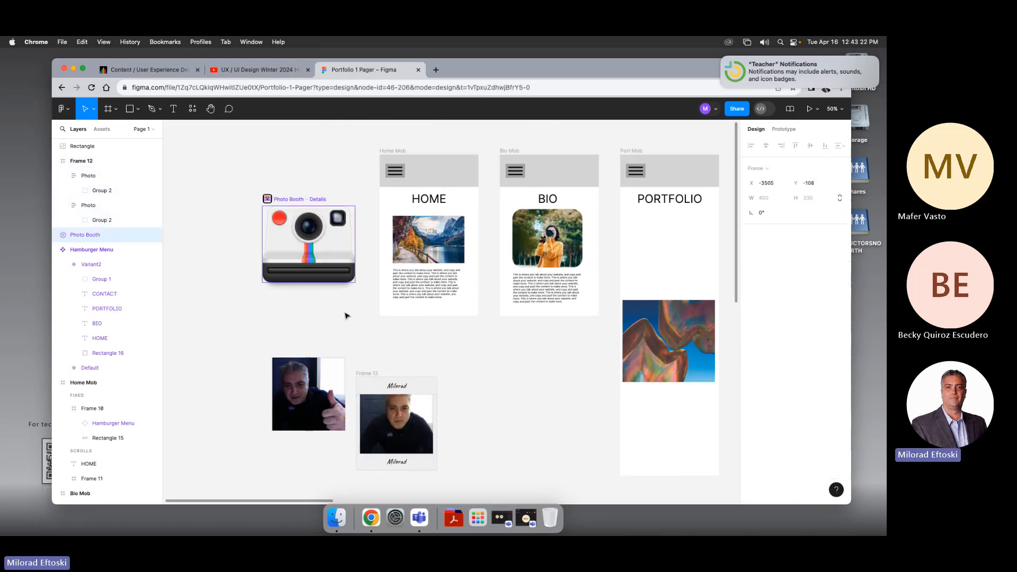
pyautogui.moveTo(325, 370); pyautogui.dragTo(245, 317)
pyautogui.moveTo(398, 385); pyautogui.dragTo(316, 320)
pyautogui.click(454, 386)
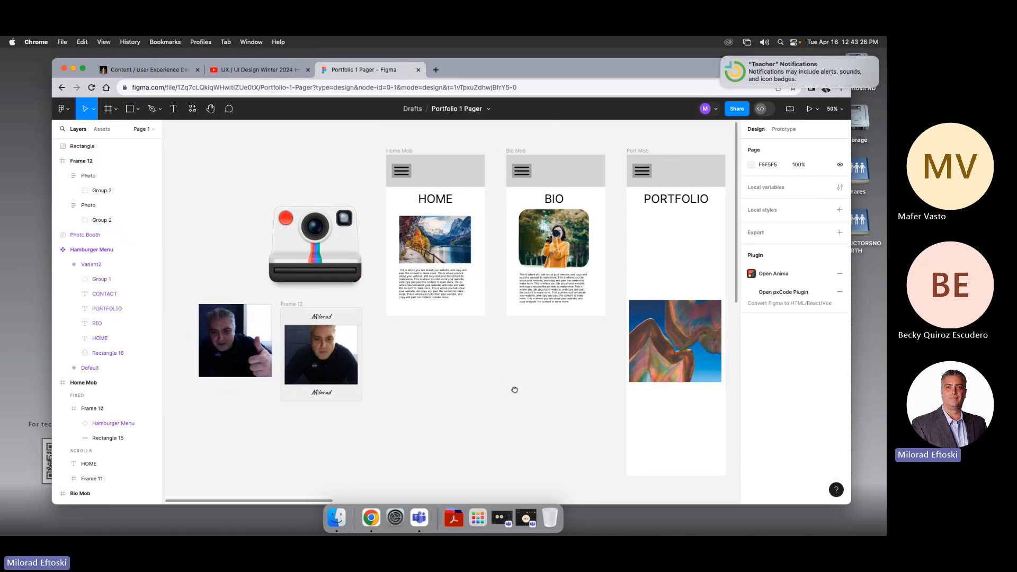
# Step: Delete the abstract image from the PORTFOLIO mobile frame
pyautogui.hscroll(5, 456, 390)
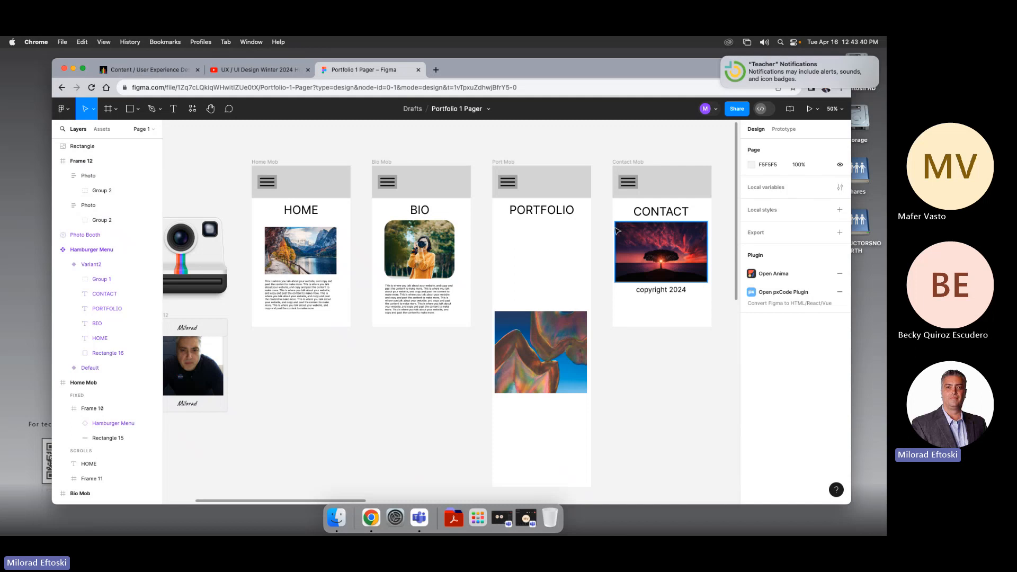
pyautogui.click(528, 329)
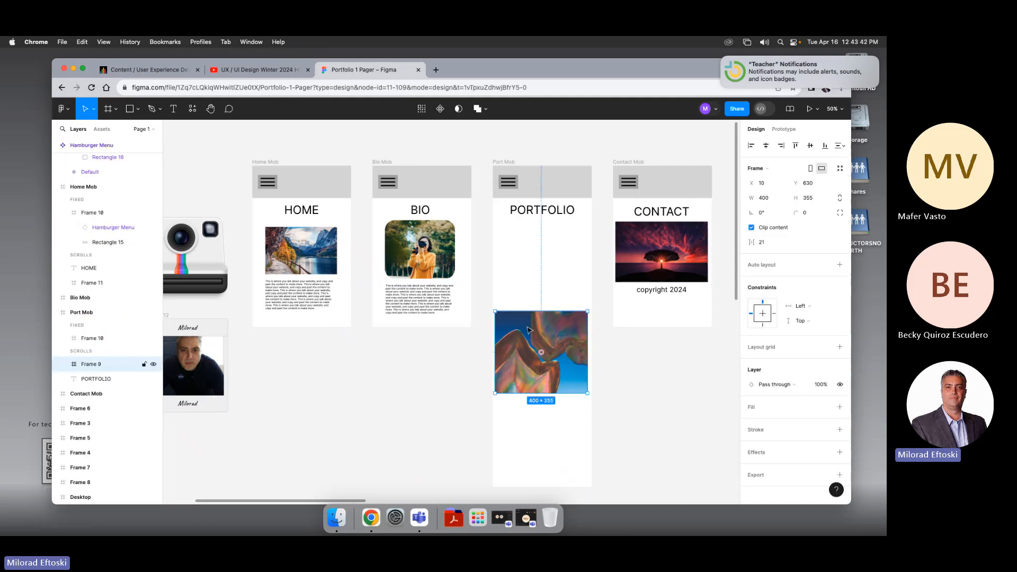
pyautogui.press('Delete')
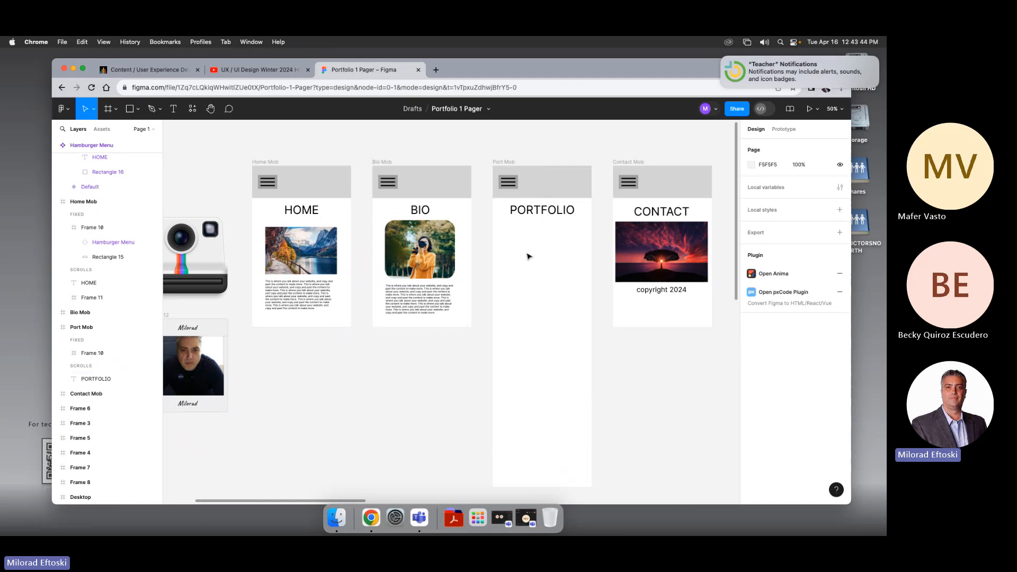
pyautogui.hscroll(2, 531, 223)
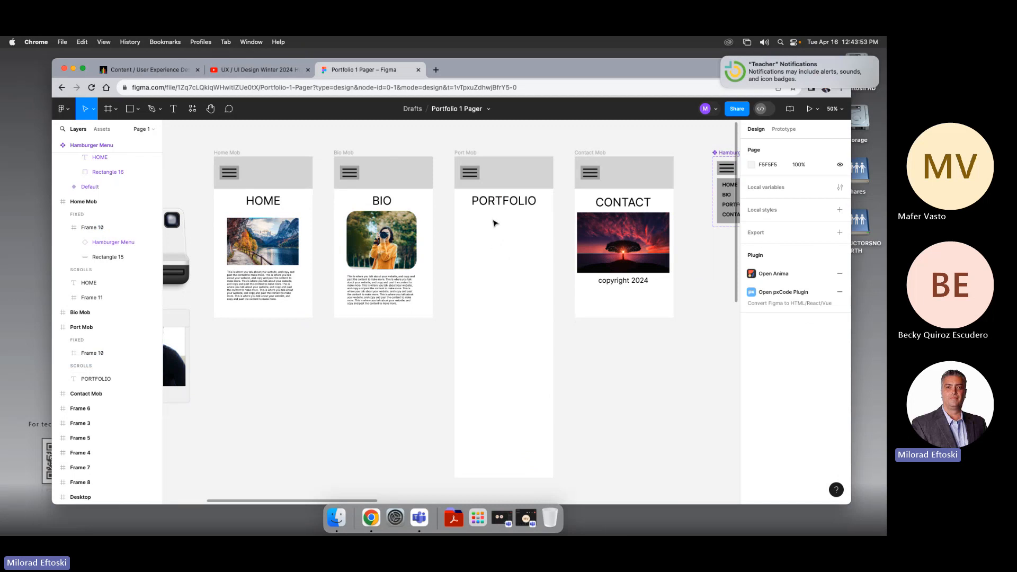
pyautogui.moveTo(495, 237); pyautogui.dragTo(507, 223)
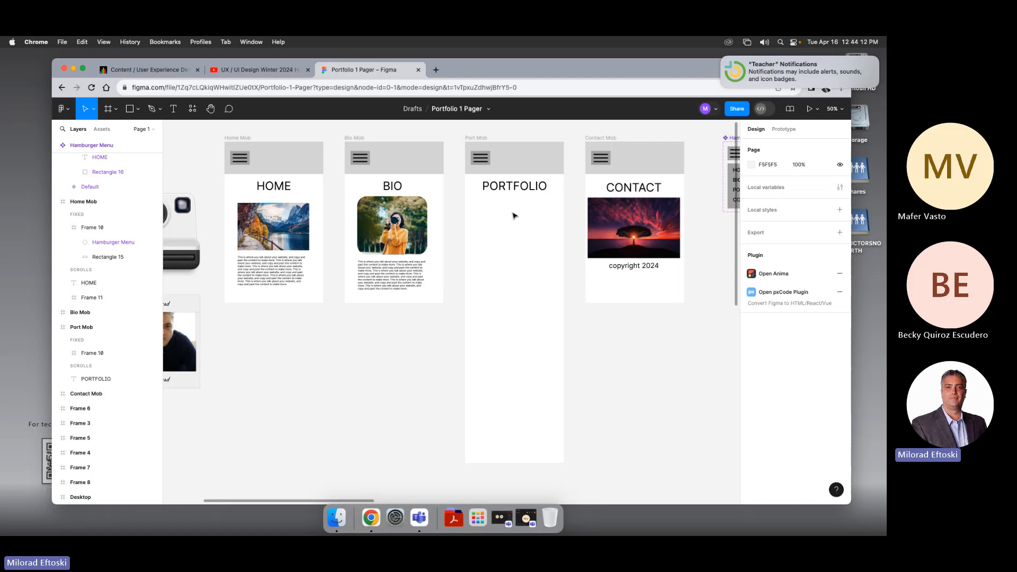
pyautogui.hscroll(-1, 514, 221)
pyautogui.rightClick(493, 232)
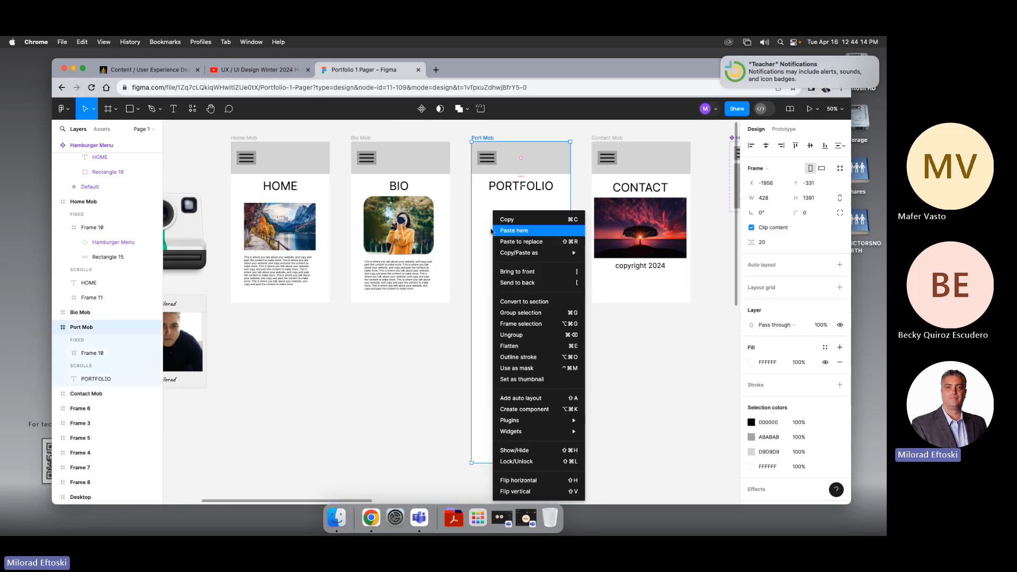
pyautogui.click(468, 236)
pyautogui.click(468, 234)
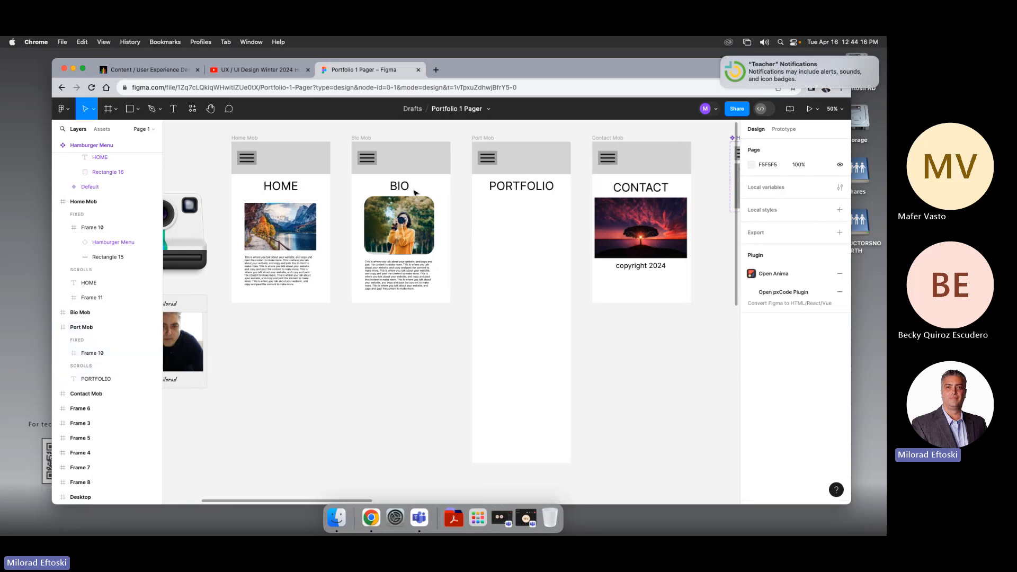
# Step: Search the community plugins for ipsum, run Lorem Ipsum, and auto-generate placeholder text in a new text box in the PORTFOLIO frame
pyautogui.click(192, 108)
pyautogui.click(238, 130)
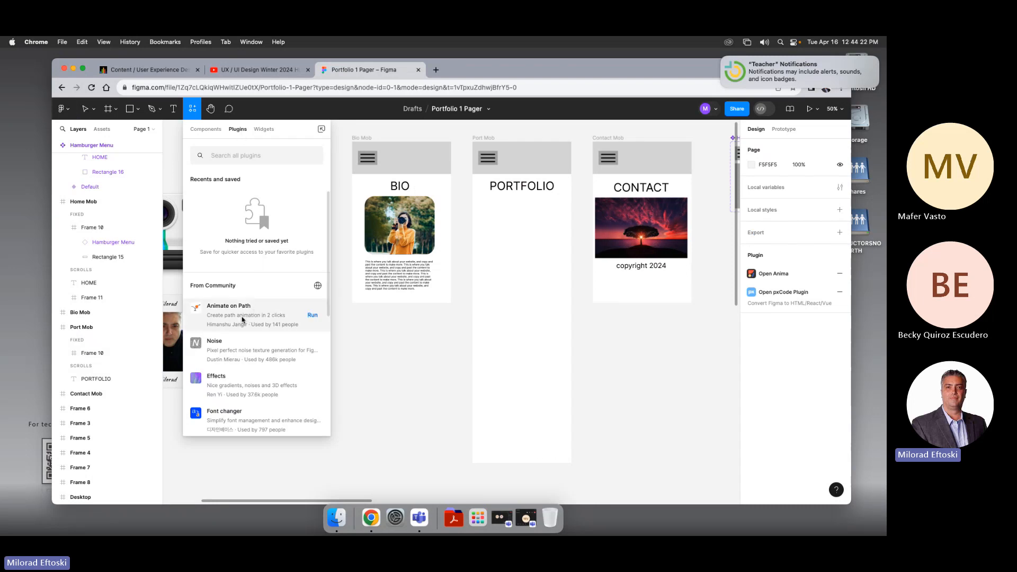
pyautogui.scroll(-2, 242, 319)
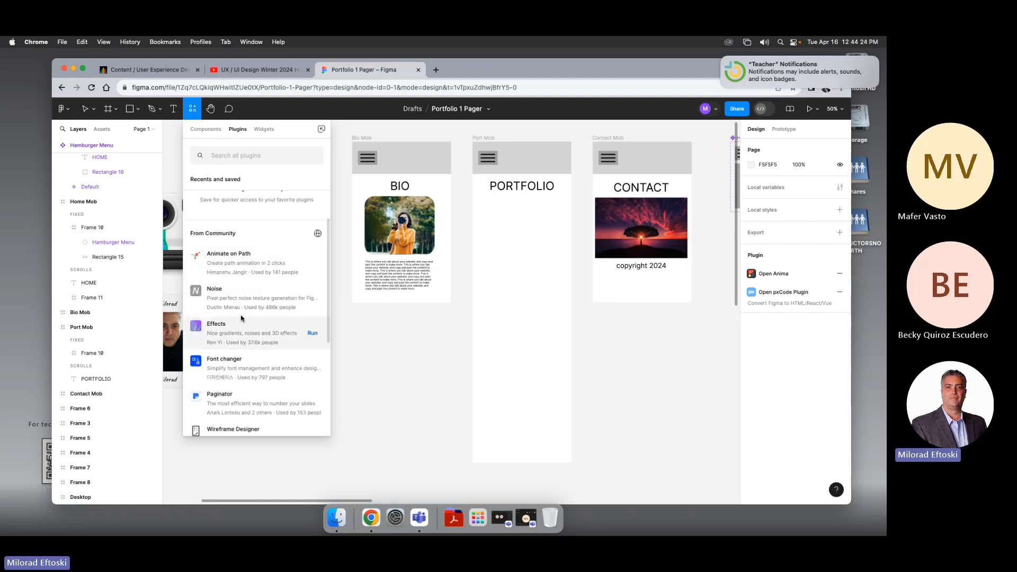
pyautogui.scroll(-5, 241, 320)
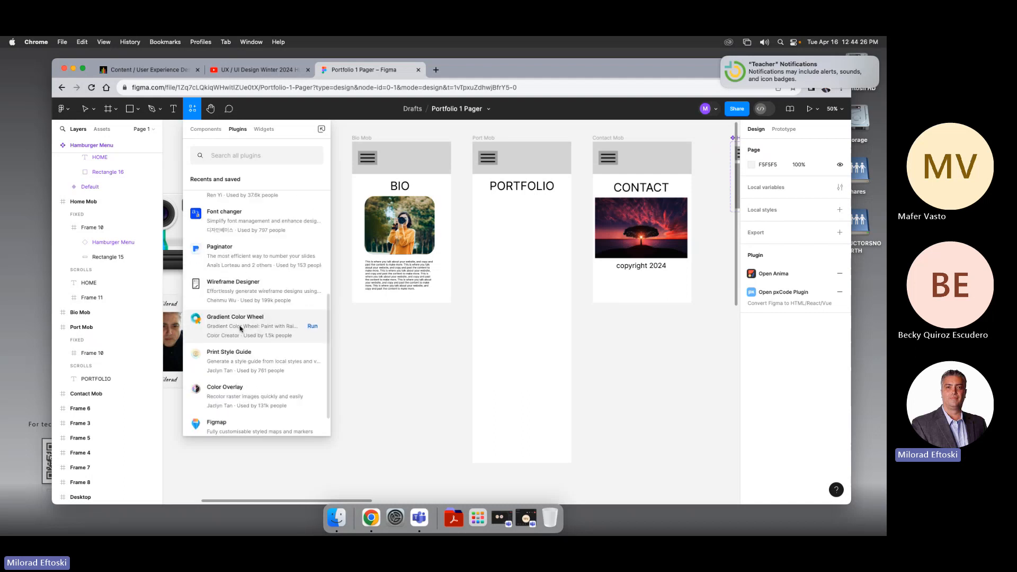
pyautogui.scroll(7, 228, 265)
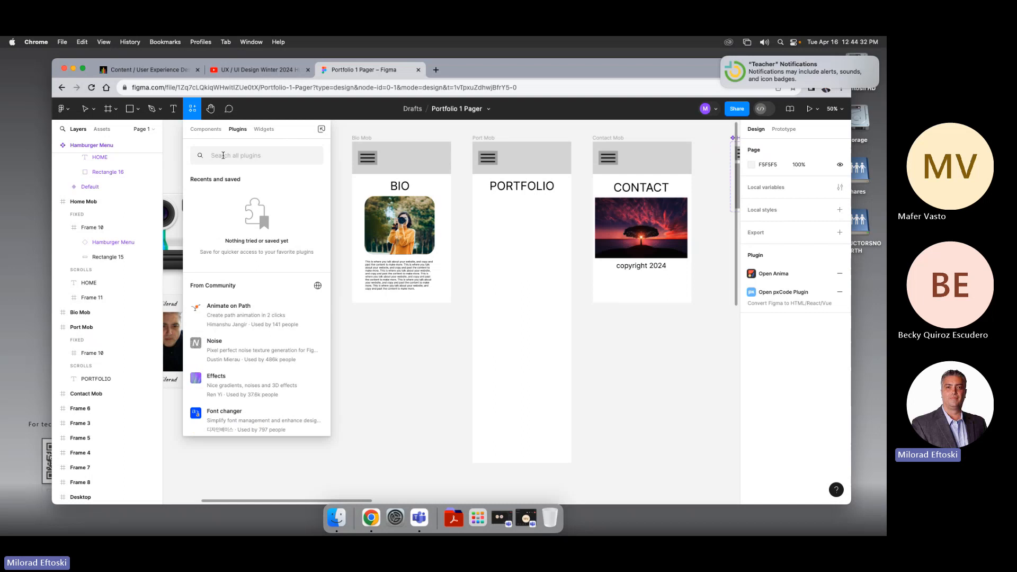
pyautogui.write('ipsum')
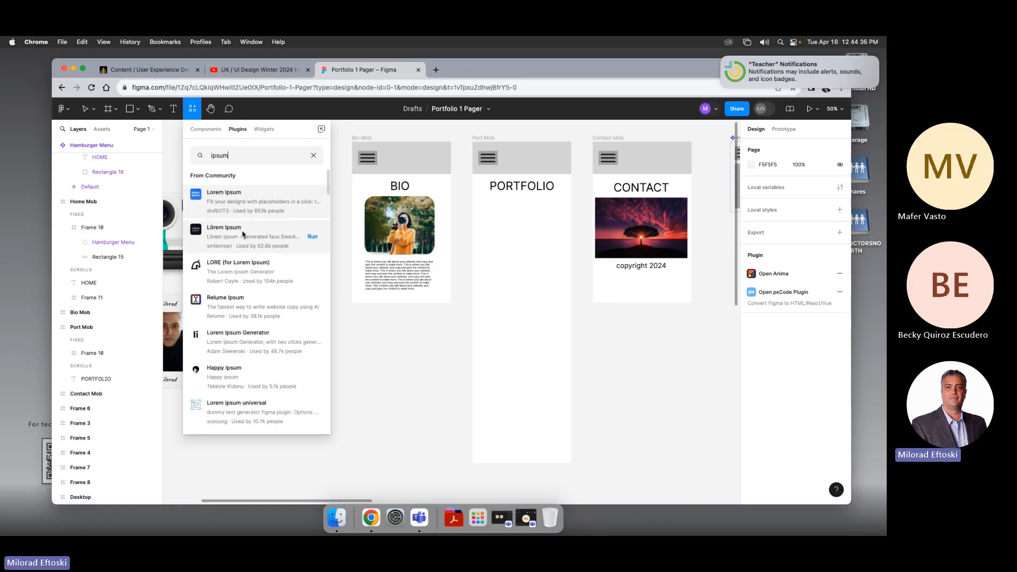
pyautogui.click(312, 202)
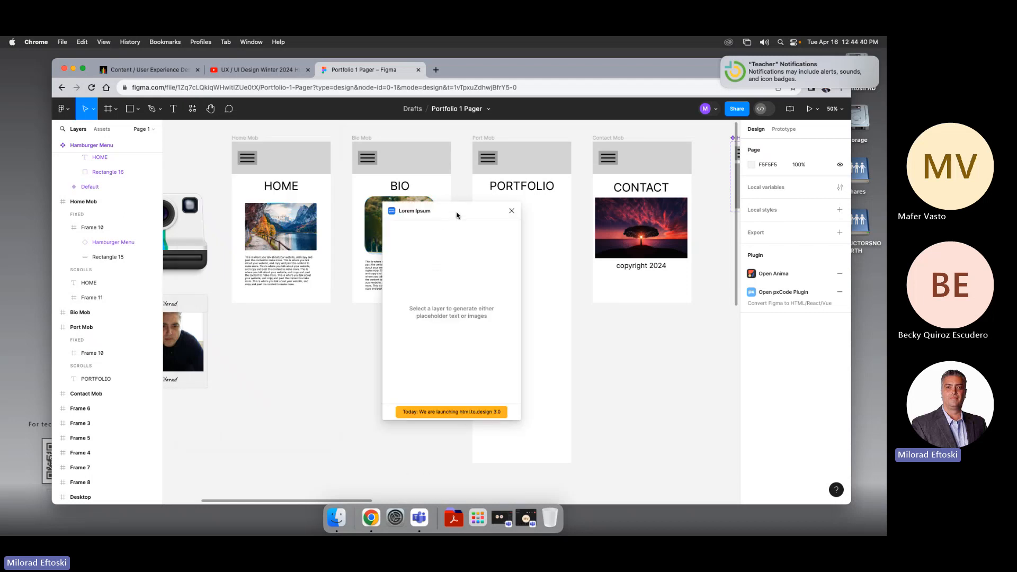
pyautogui.moveTo(458, 215); pyautogui.dragTo(396, 239)
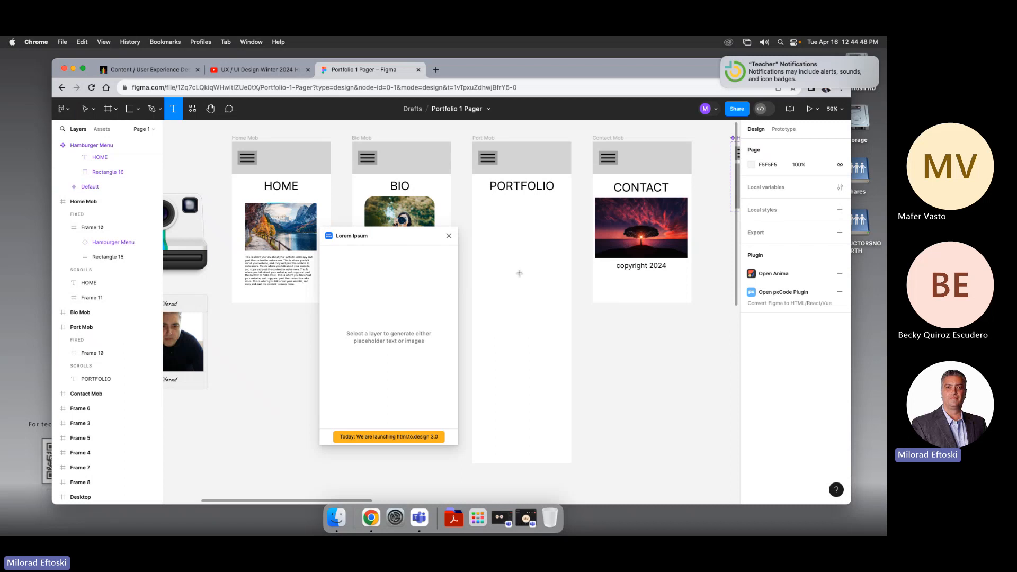
pyautogui.moveTo(483, 212)
pyautogui.mouseDown()
pyautogui.moveTo(532, 310)
pyautogui.moveTo(564, 341)
pyautogui.mouseUp()
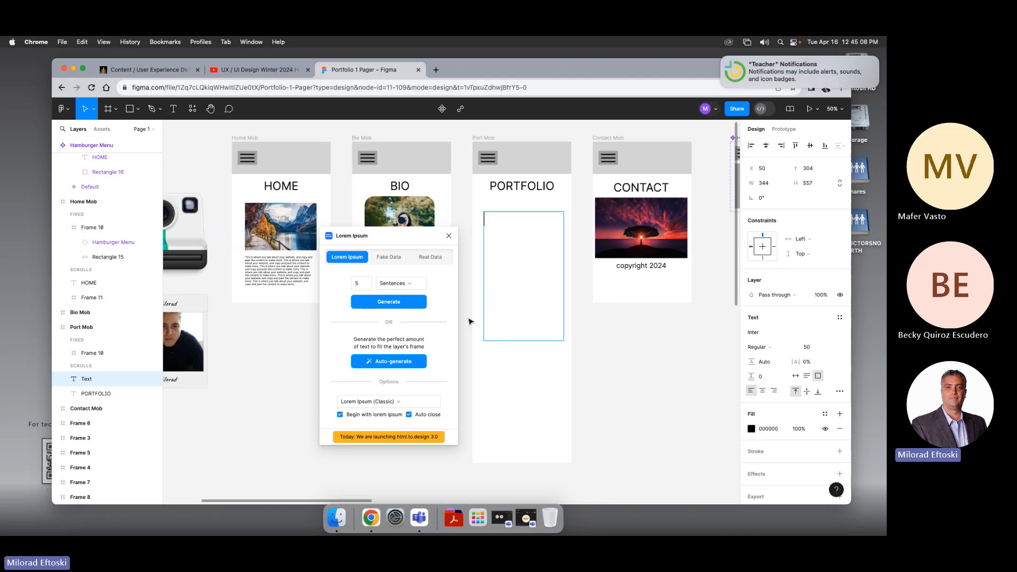
pyautogui.click(400, 369)
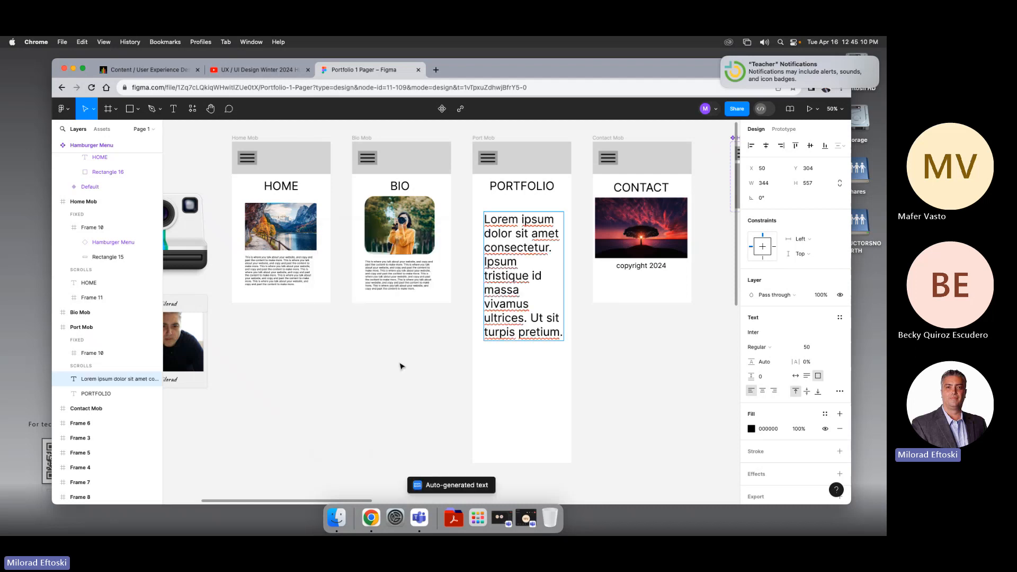
# Step: Reduce the placeholder text's font size to 26 and shorten its text box to about 135 px high
pyautogui.press('super+shift+comma')
pyautogui.press('super+shift+comma')
pyautogui.press('super+shift+comma')
pyautogui.press('super+shift+comma')
pyautogui.press('super+shift+comma')
pyautogui.press('super+shift+comma')
pyautogui.press('super+shift+comma')
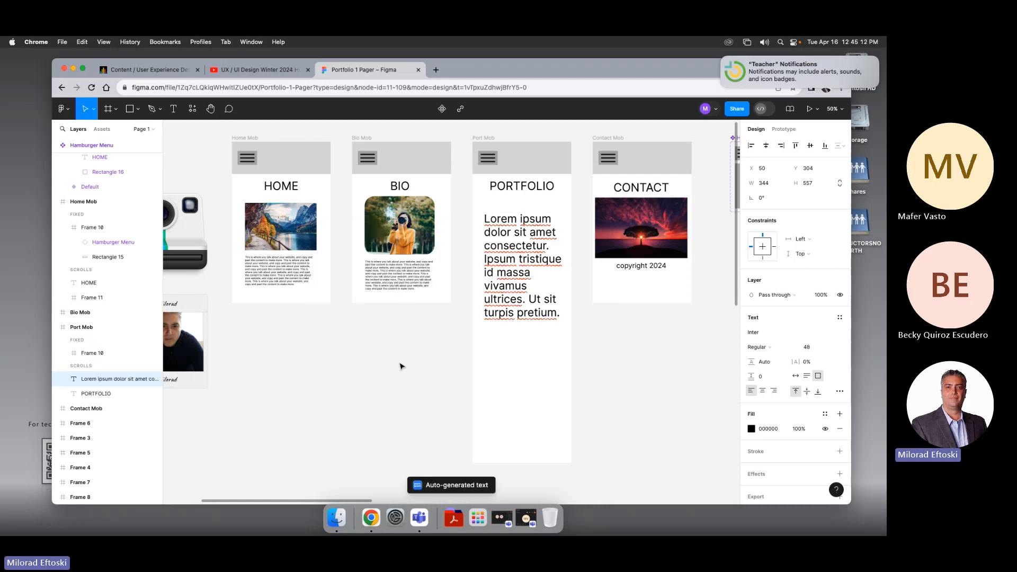
pyautogui.press('super+shift+comma')
pyautogui.press('super+shift+comma')
pyautogui.press('super+shift+comma')
pyautogui.press('super+shift+comma')
pyautogui.press('super+shift+comma')
pyautogui.press('super+shift+comma')
pyautogui.press('super+shift+comma')
pyautogui.press('super+shift+comma')
pyautogui.press('super+shift+comma')
pyautogui.press('super+shift+comma')
pyautogui.press('super+shift+comma')
pyautogui.press('super+shift+comma')
pyautogui.press('super+shift+comma')
pyautogui.press('super+shift+comma')
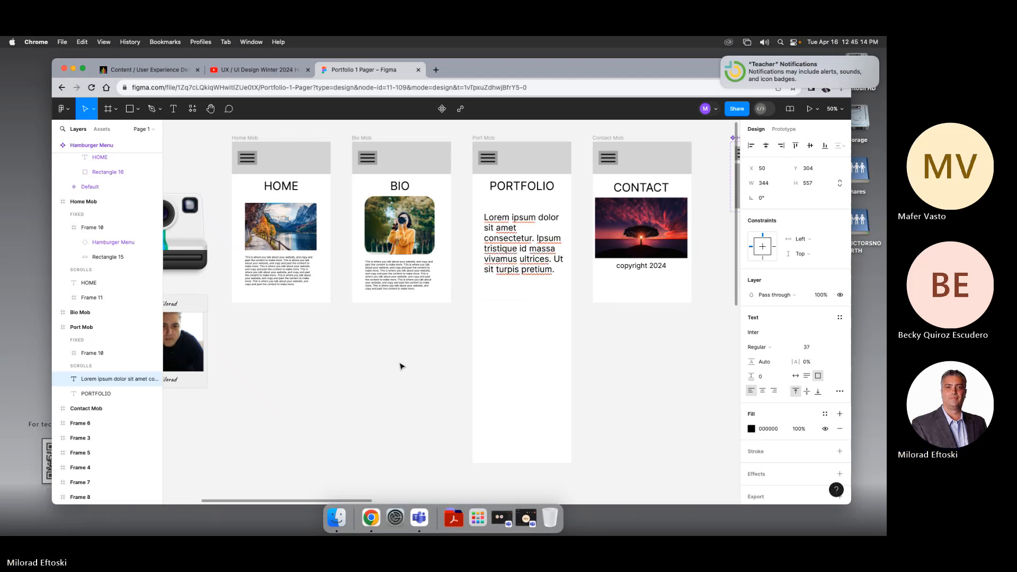
pyautogui.press('super+shift+comma')
pyautogui.press('super+shift+comma')
pyautogui.press('super+shift+comma')
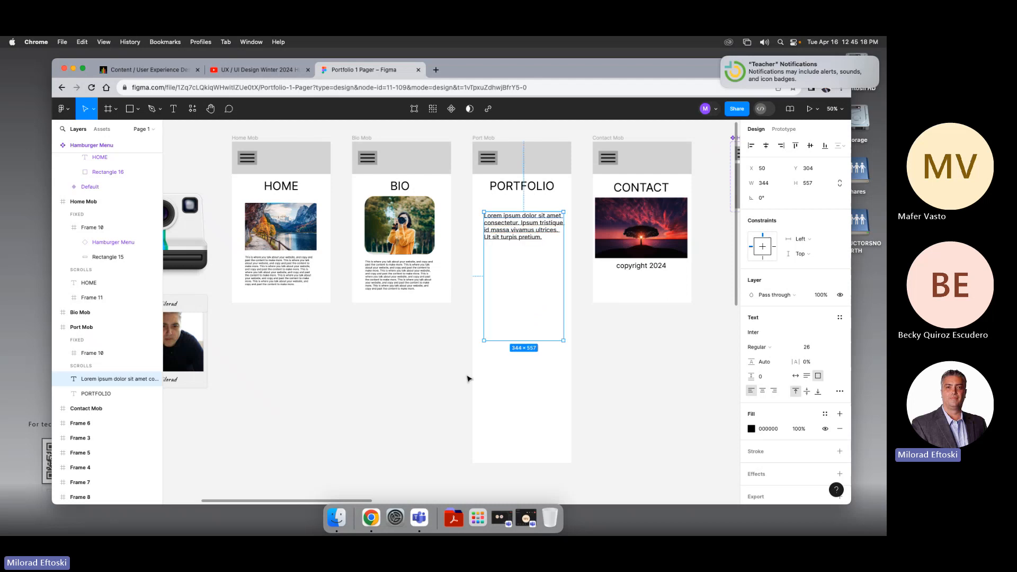
pyautogui.moveTo(528, 338); pyautogui.dragTo(518, 229)
pyautogui.click(527, 248)
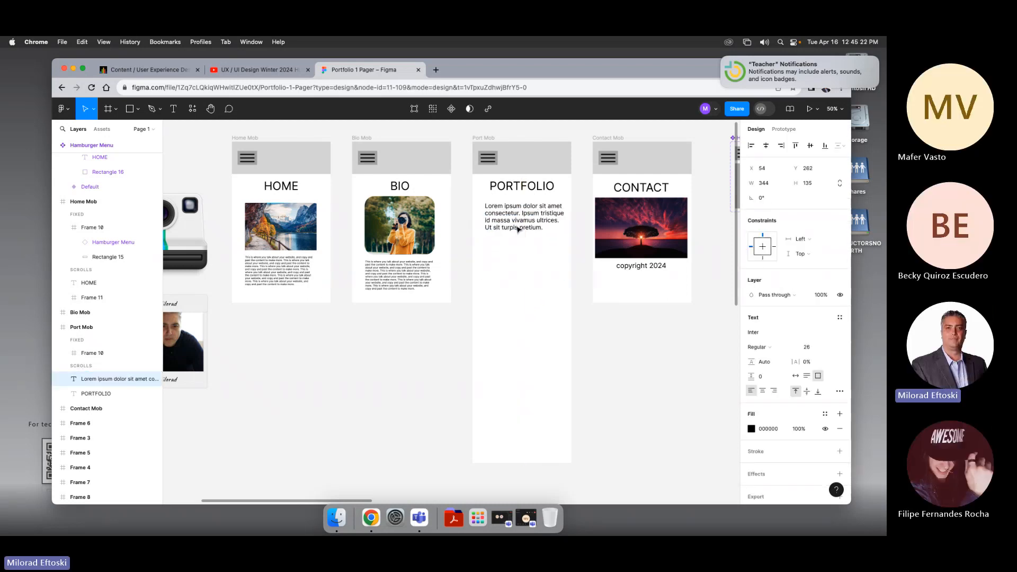
pyautogui.click(504, 277)
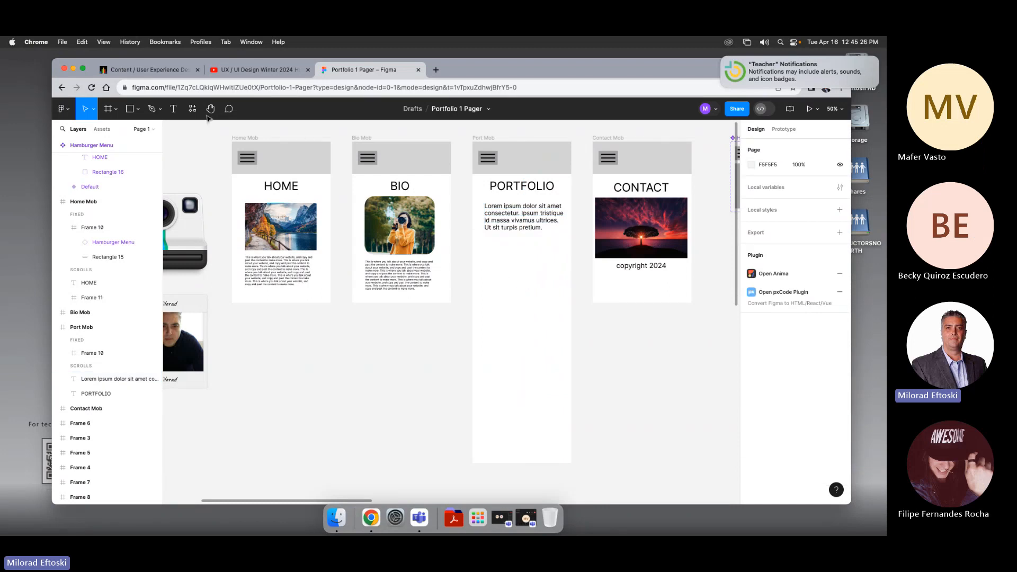
# Step: Search the plugins for content and run the Content Reel plugin, stepping through its introduction screens
pyautogui.click(192, 109)
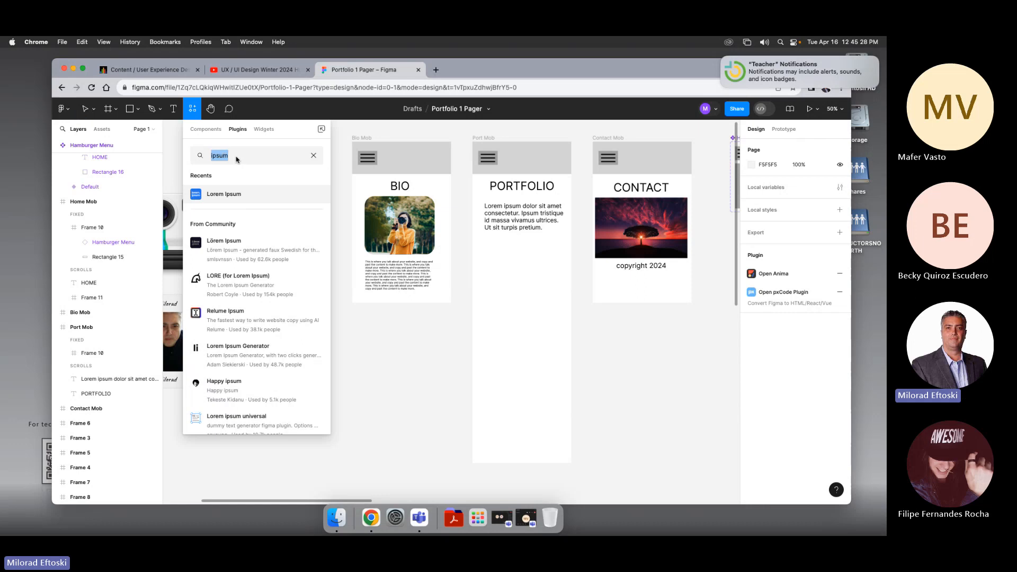
pyautogui.click(218, 155)
pyautogui.doubleClick(218, 156)
pyautogui.write('d')
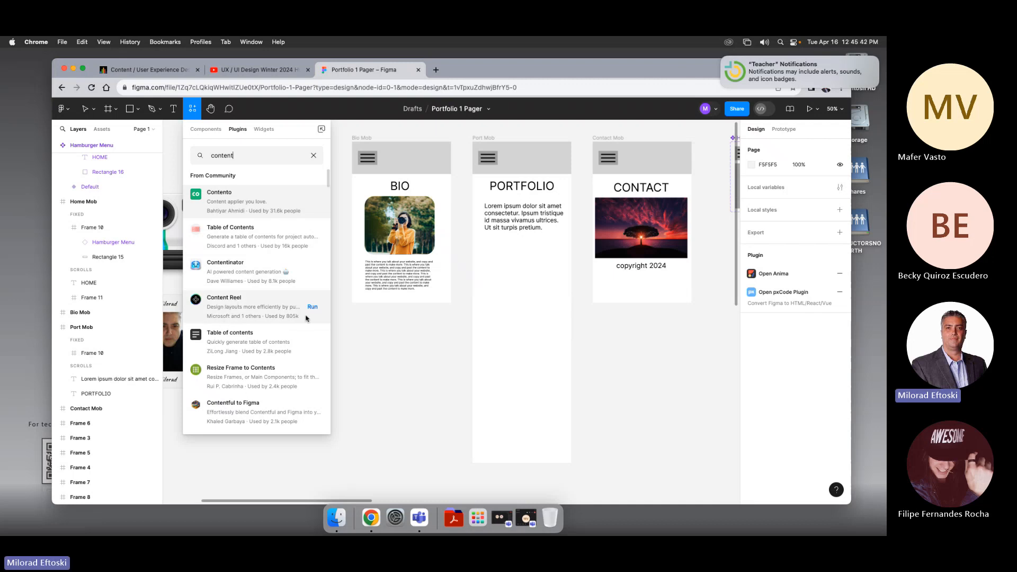
pyautogui.click(313, 307)
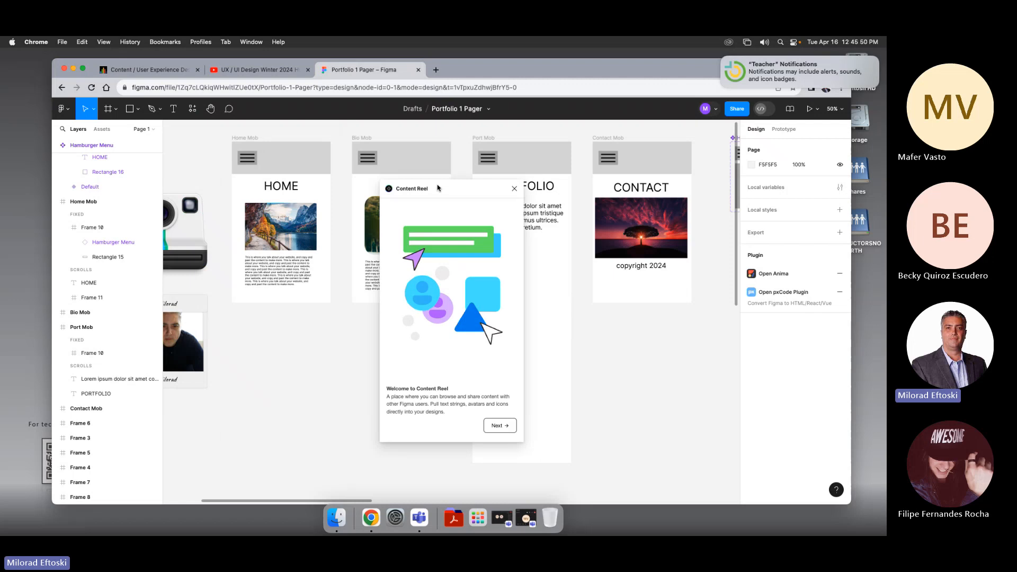
pyautogui.moveTo(438, 188); pyautogui.dragTo(391, 194)
pyautogui.click(453, 432)
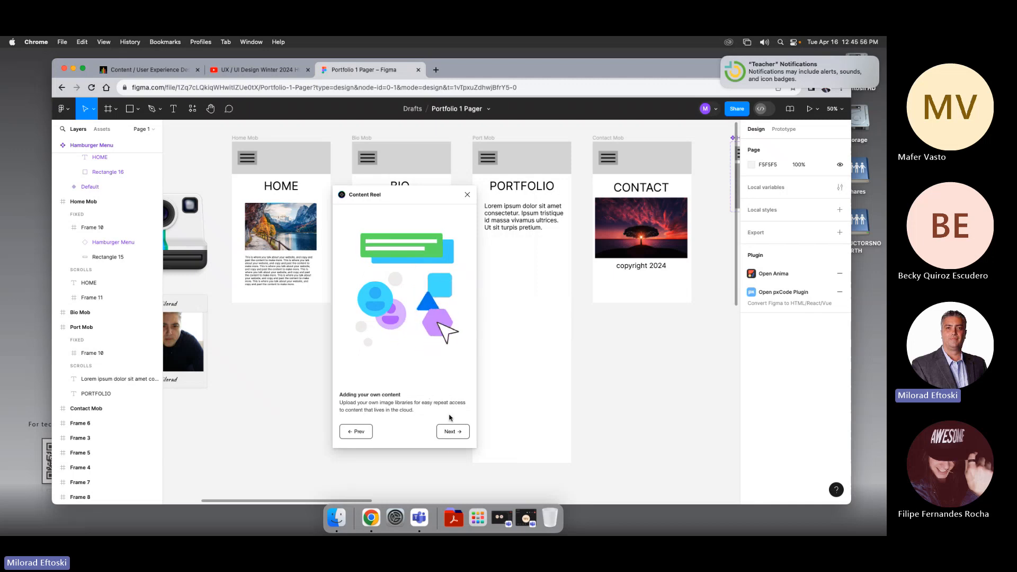
pyautogui.click(449, 431)
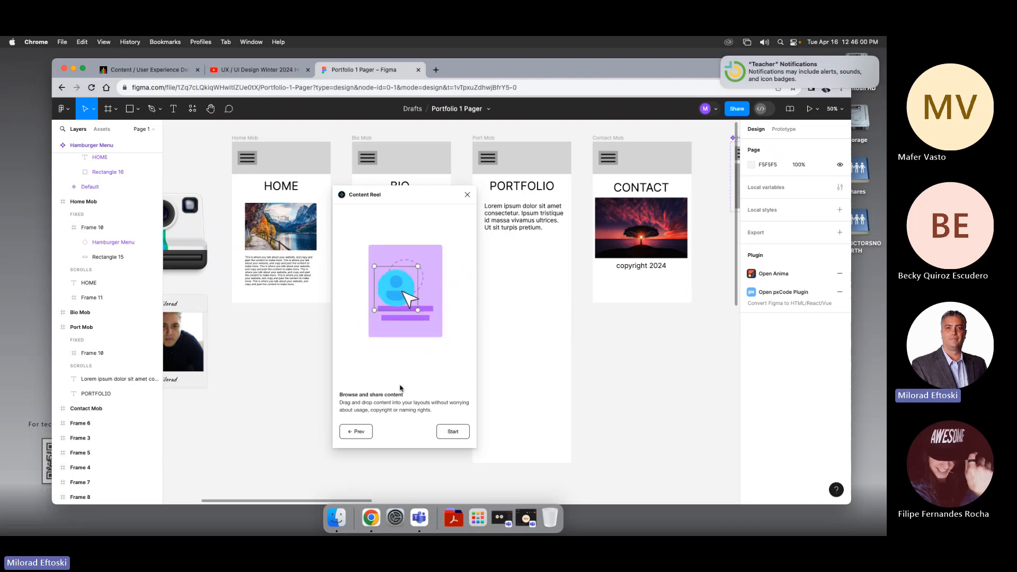
pyautogui.click(454, 432)
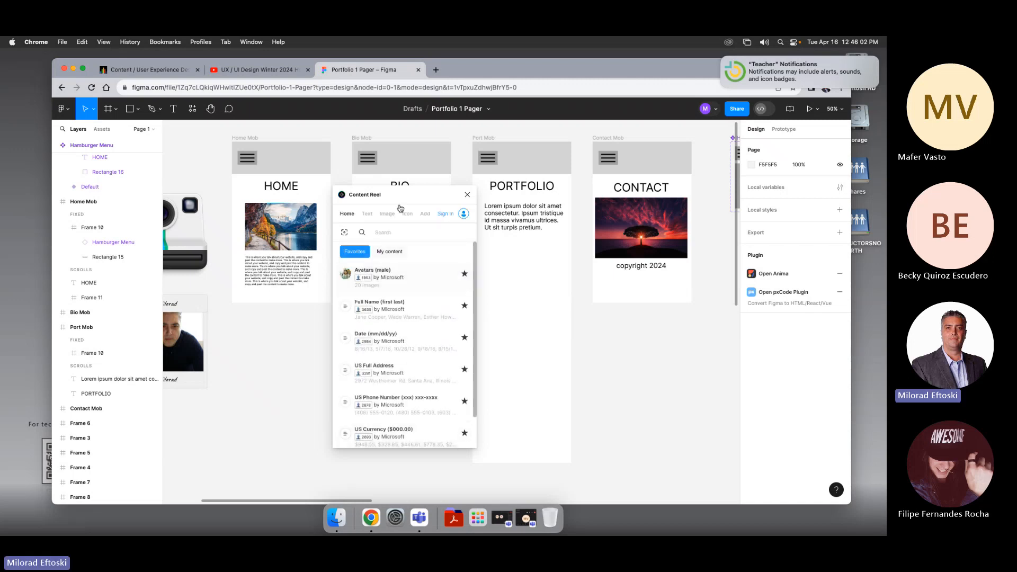
pyautogui.moveTo(393, 194); pyautogui.dragTo(372, 204)
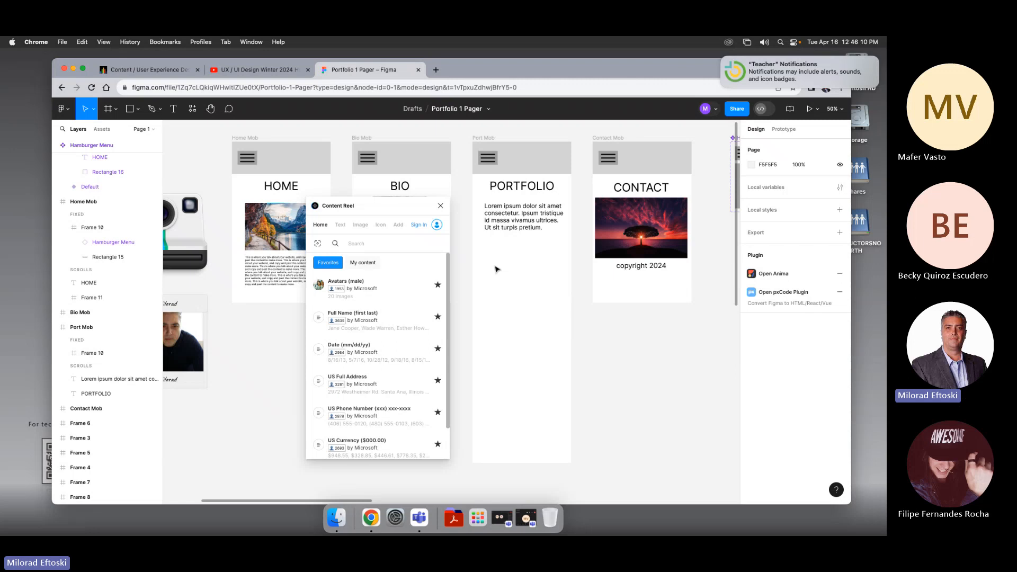
# Step: Duplicate the placeholder paragraph and place the copy below the original in the PORTFOLIO frame
pyautogui.click(340, 225)
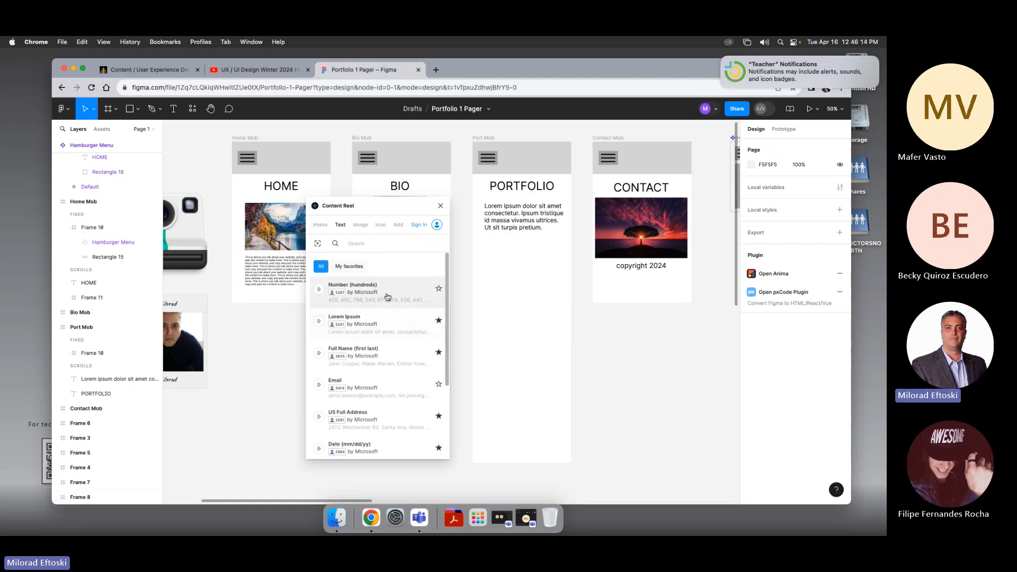
pyautogui.click(503, 230)
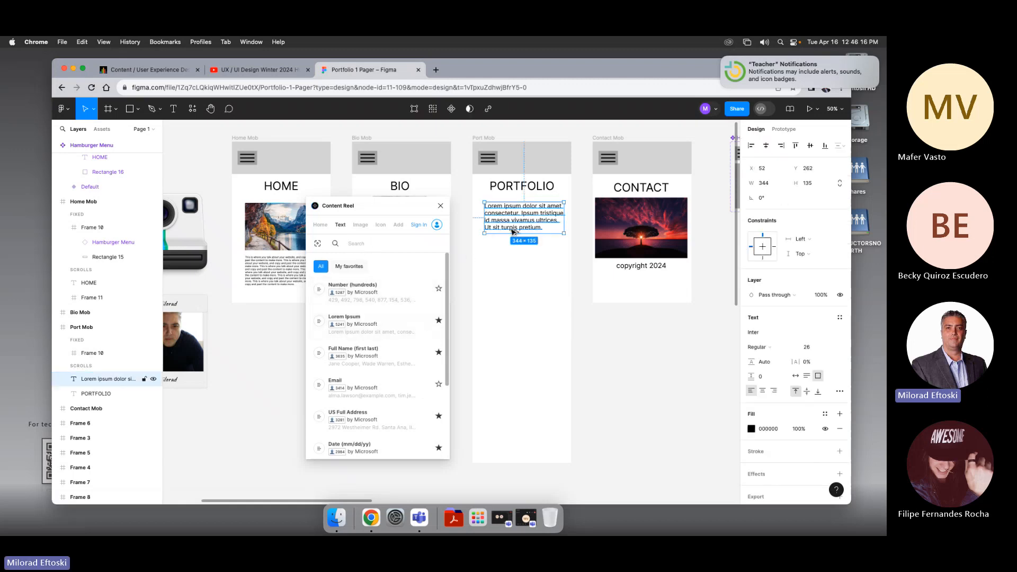
pyautogui.moveTo(513, 231); pyautogui.dragTo(513, 279)
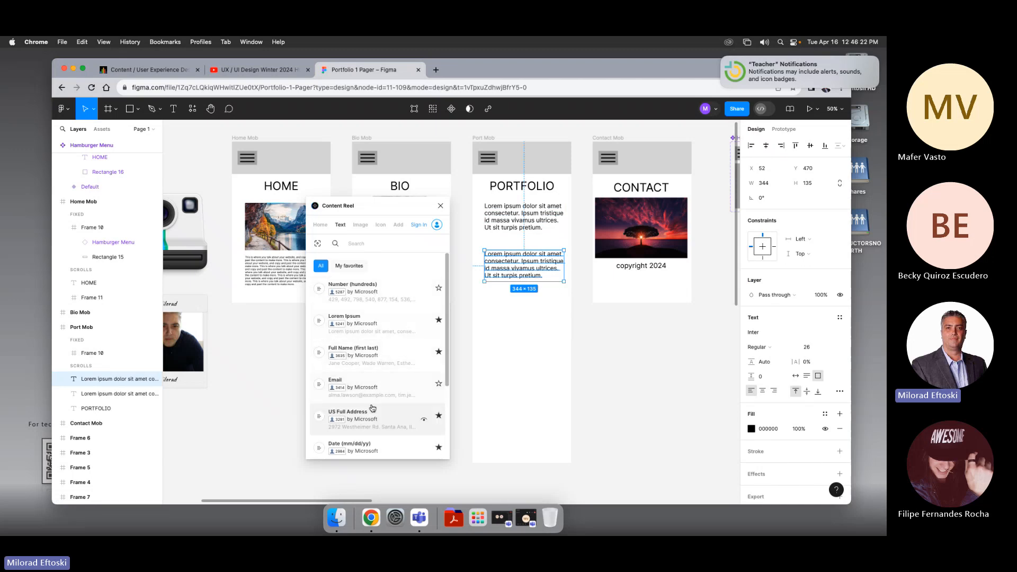
# Step: Fill the duplicated text with a Fake company names entry from Content Reel's text content, regenerating it several times
pyautogui.scroll(-3, 375, 395)
pyautogui.scroll(-5, 375, 392)
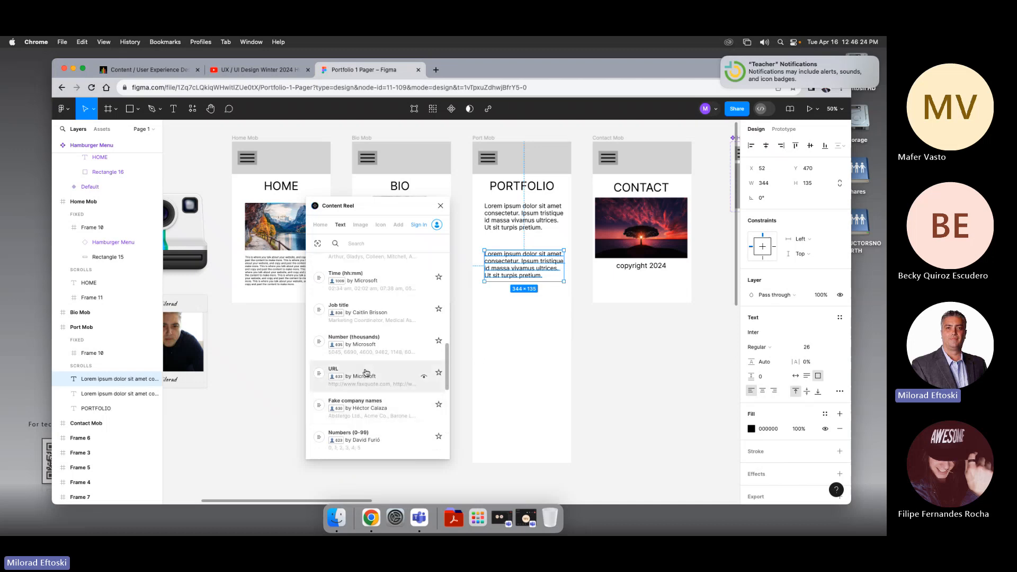
pyautogui.click(373, 408)
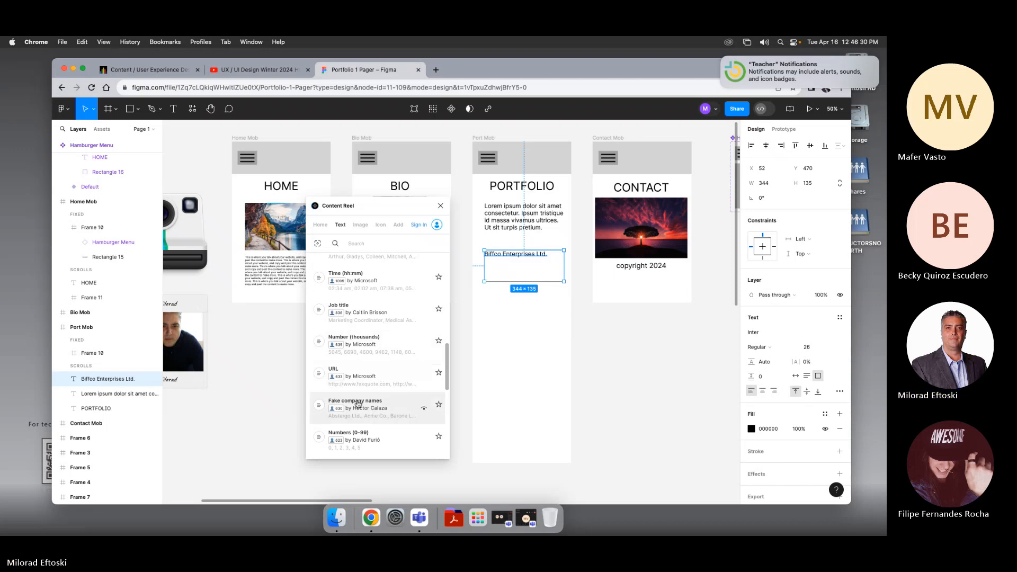
pyautogui.click(358, 405)
pyautogui.click(372, 406)
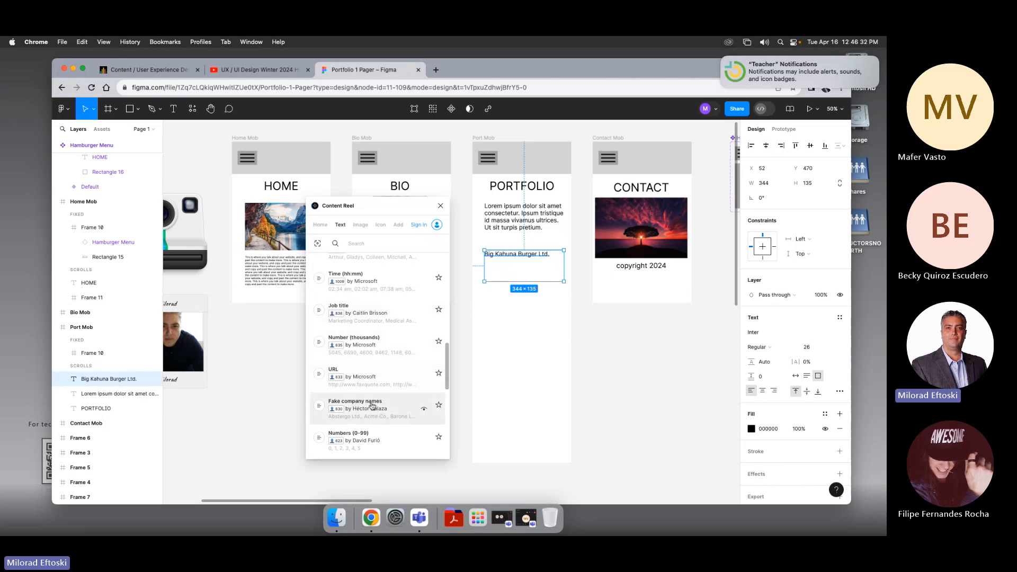
pyautogui.click(371, 407)
pyautogui.click(371, 406)
pyautogui.click(371, 406)
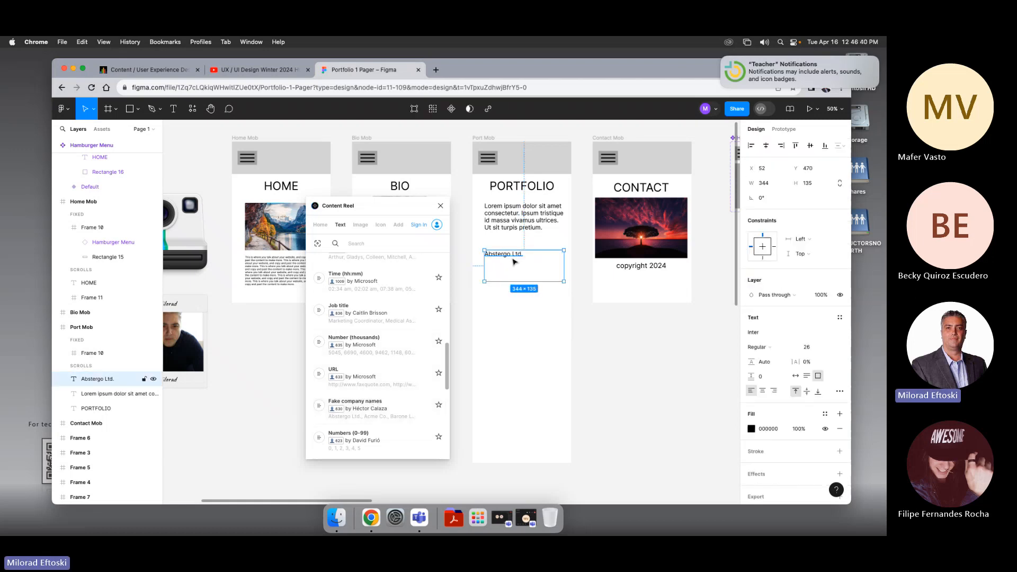
# Step: Enlarge the Abstergo Ltd. company name text to font size 39, then delete that text box
pyautogui.press('super+shift+period')
pyautogui.press('super+shift+period')
pyautogui.press('super+shift+period')
pyautogui.press('super+shift+period')
pyautogui.press('super+shift+period')
pyautogui.press('super+shift+period')
pyautogui.press('super+shift+period')
pyautogui.press('super+shift+period')
pyautogui.press('super+shift+period')
pyautogui.press('super+shift+period')
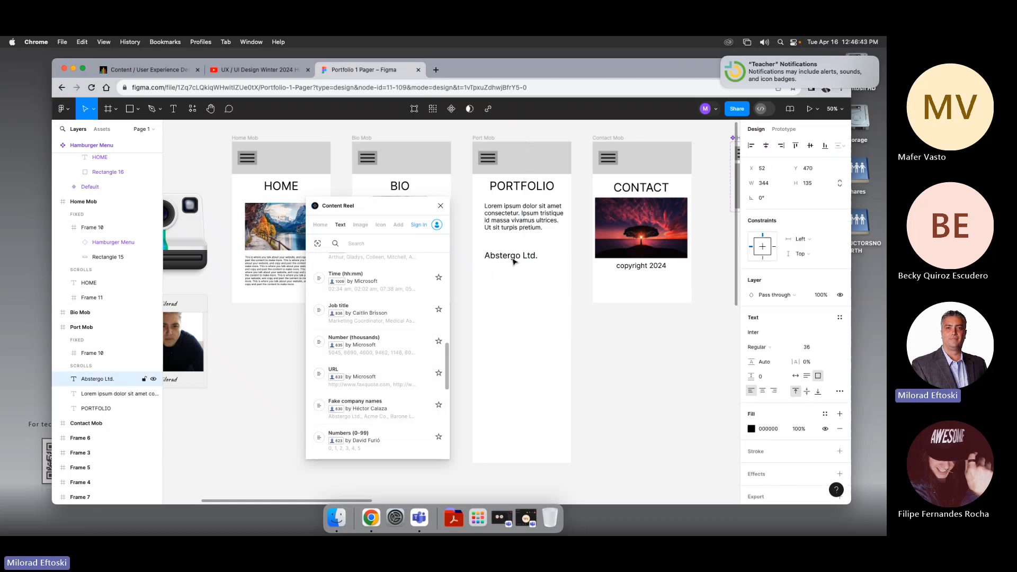
pyautogui.press('super+shift+period')
pyautogui.press('super+shift+period')
pyautogui.press('super+shift+period')
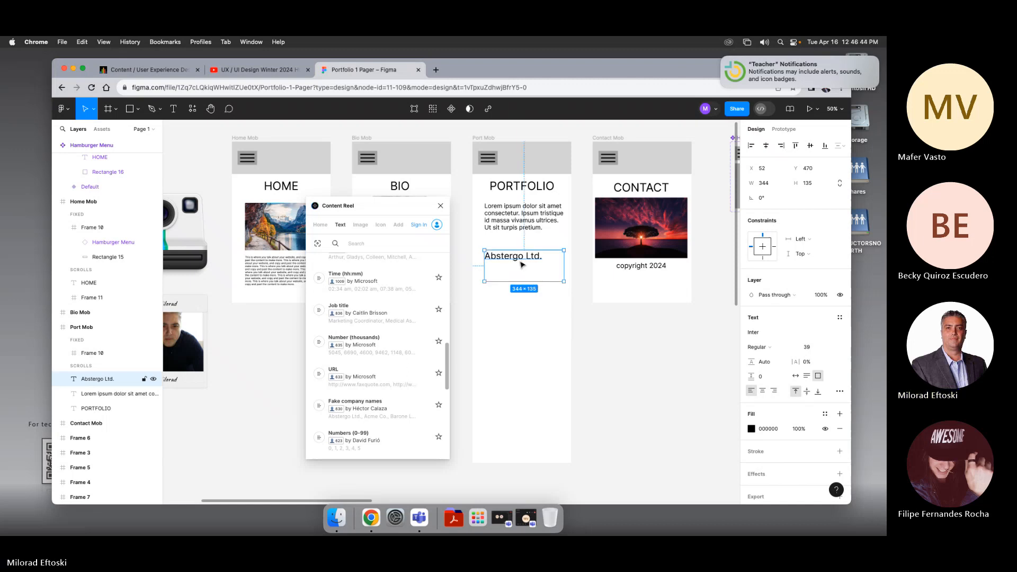
pyautogui.press('Delete')
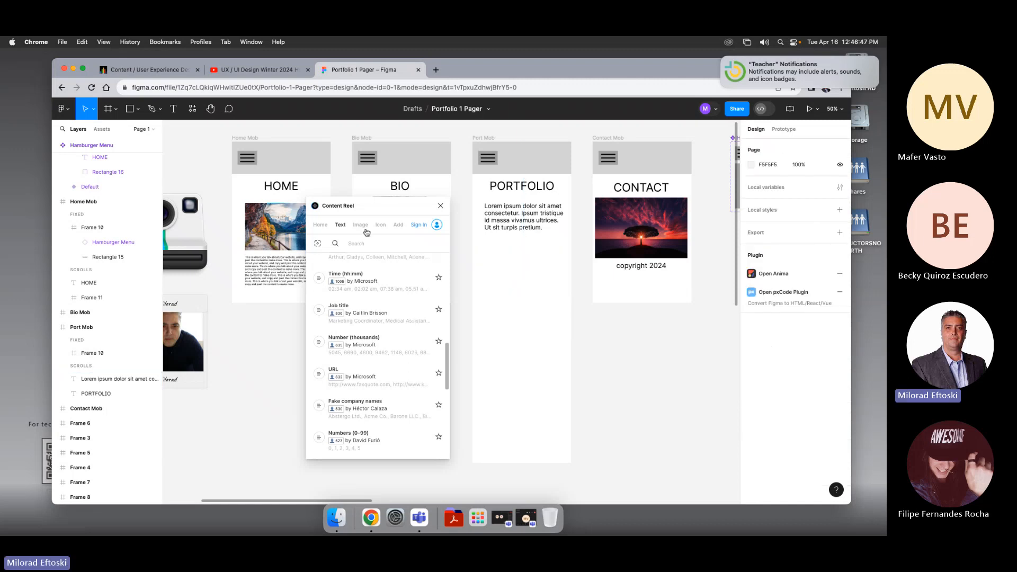
# Step: Browse Content Reel's icon collections Icons Fabric, Fluent Icons - Regular and Fluent Icons - Filled
pyautogui.click(379, 225)
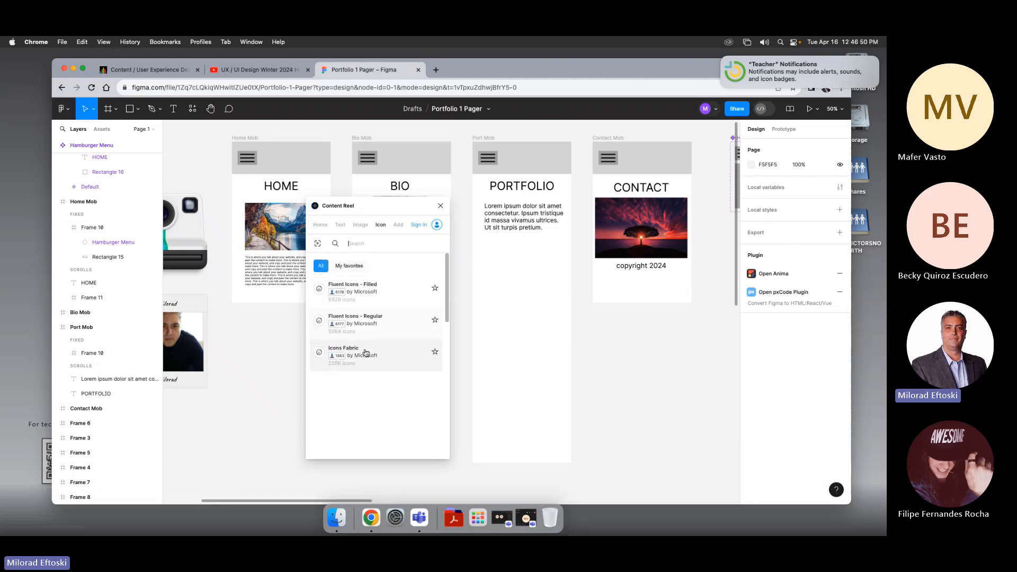
pyautogui.click(381, 354)
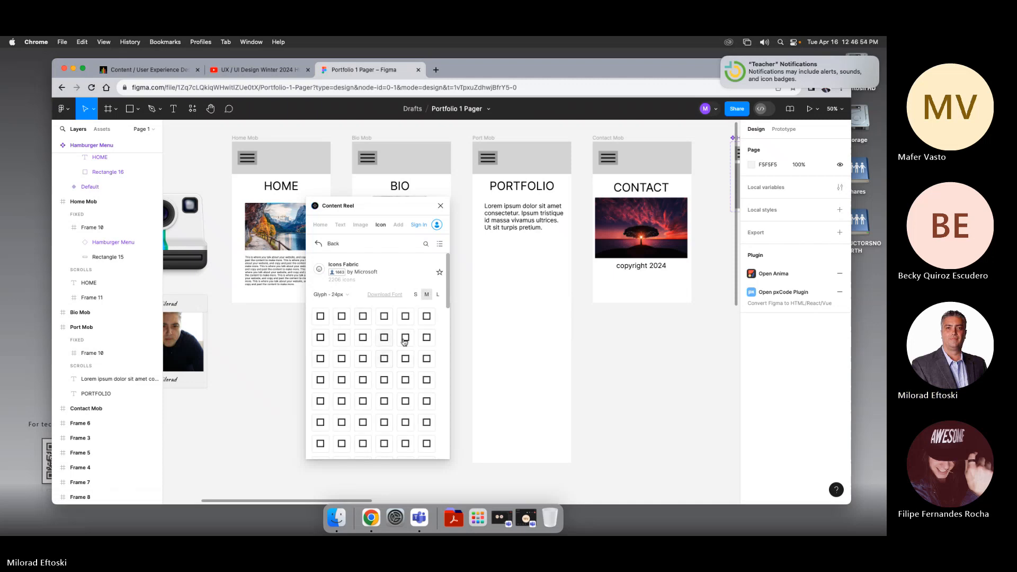
pyautogui.scroll(-10, 384, 356)
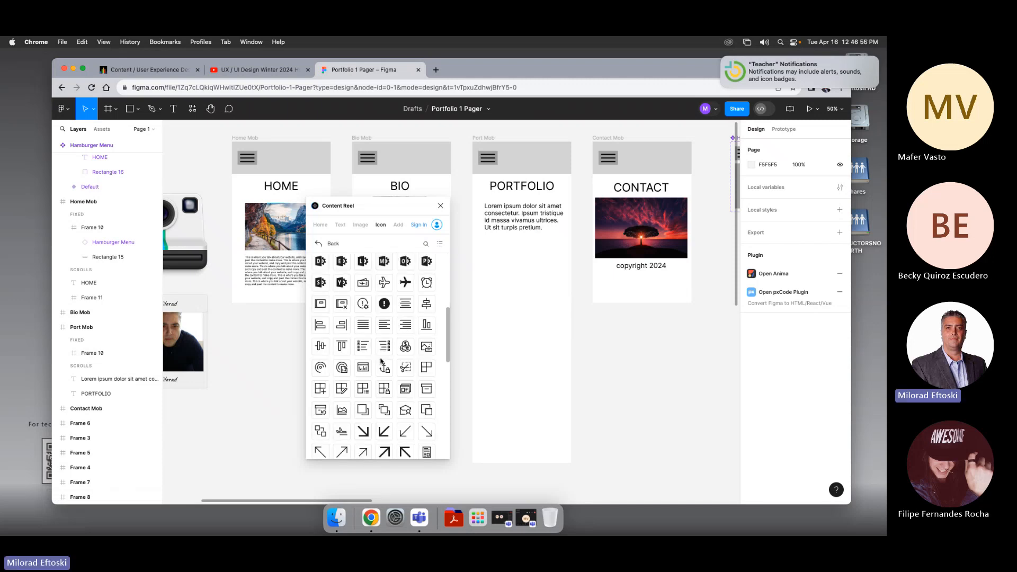
pyautogui.scroll(10, 381, 361)
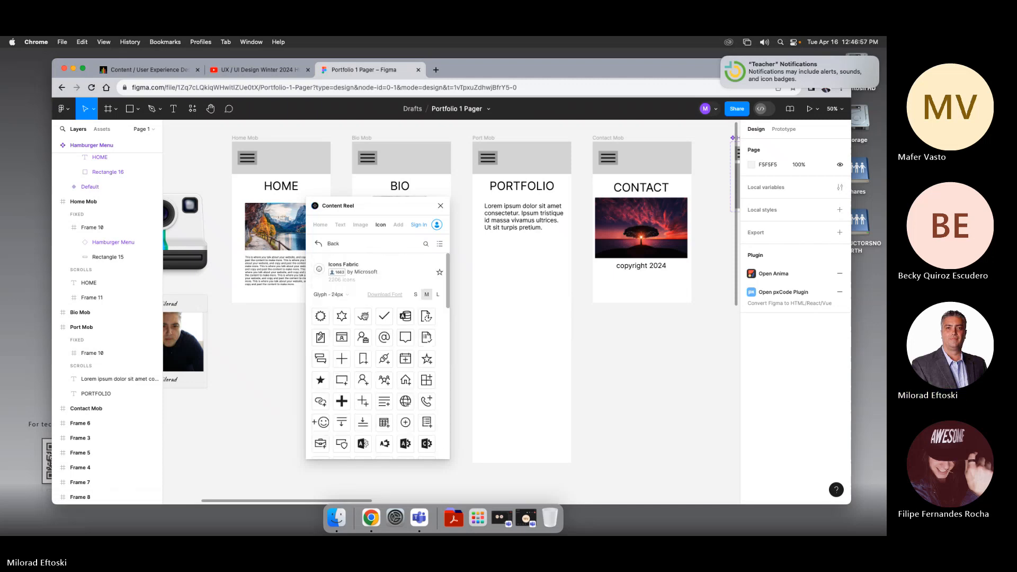
pyautogui.click(332, 243)
pyautogui.click(367, 330)
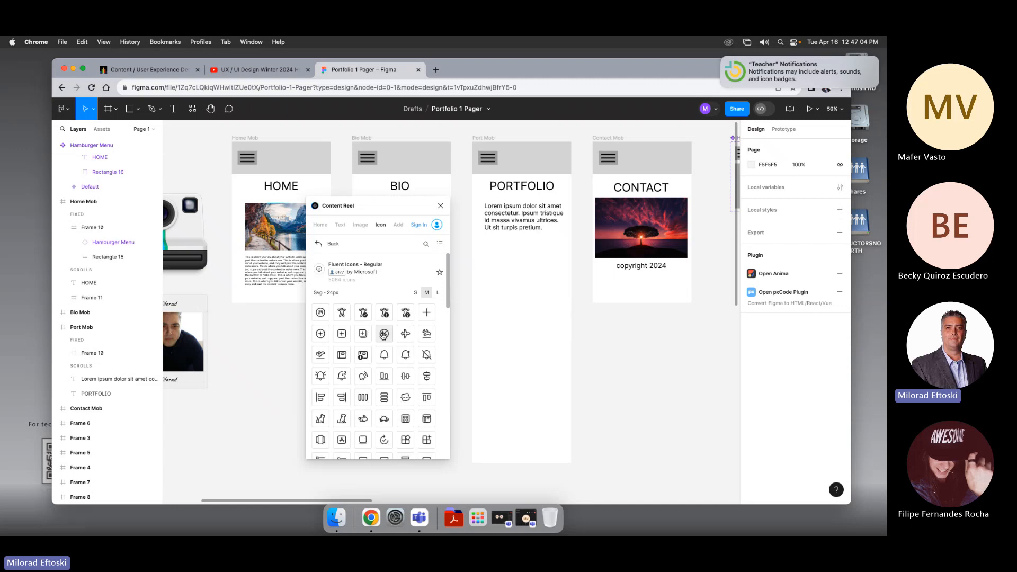
pyautogui.scroll(-5, 380, 390)
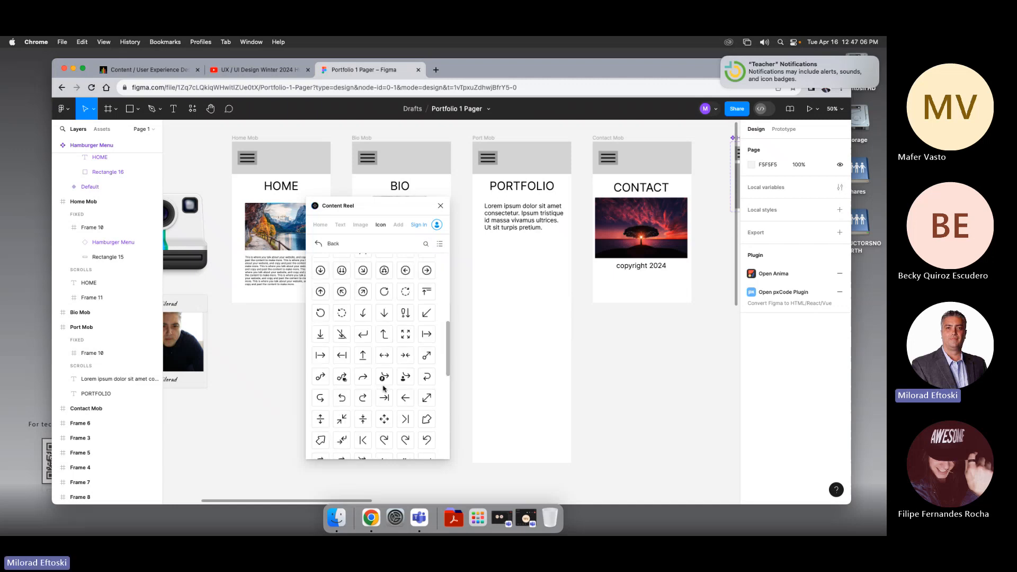
pyautogui.scroll(5, 379, 371)
pyautogui.click(324, 260)
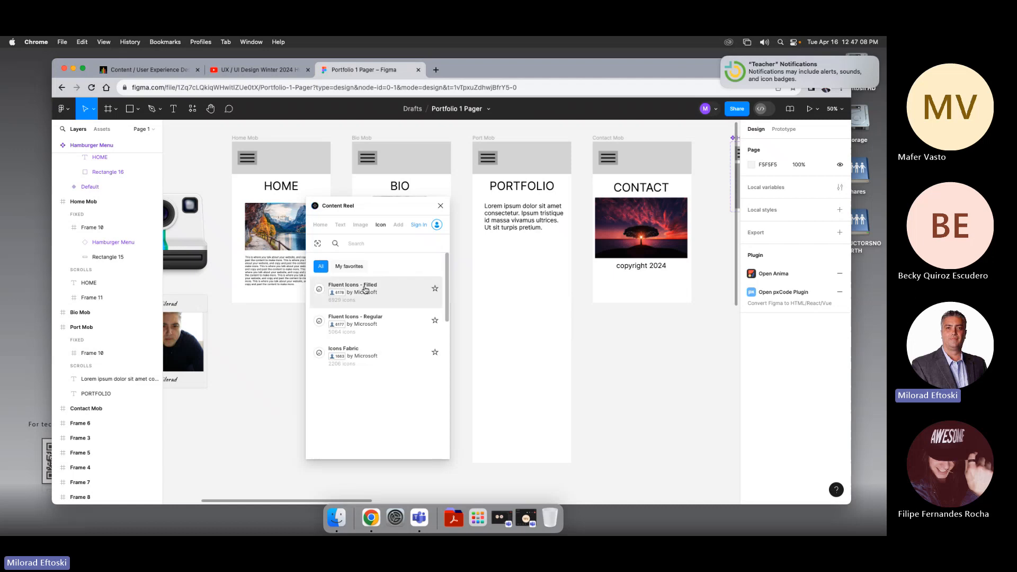
pyautogui.click(361, 290)
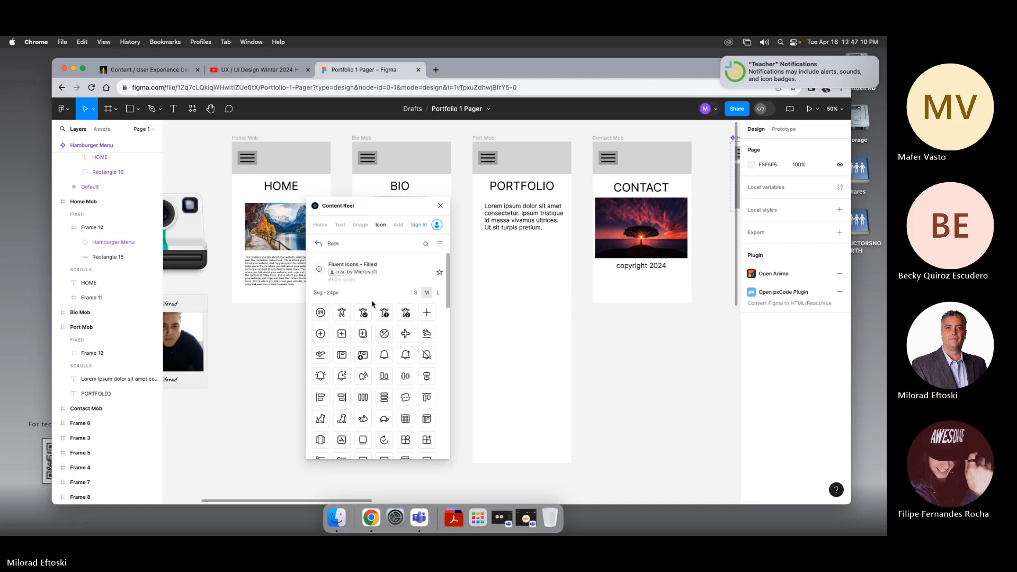
pyautogui.scroll(-10, 390, 349)
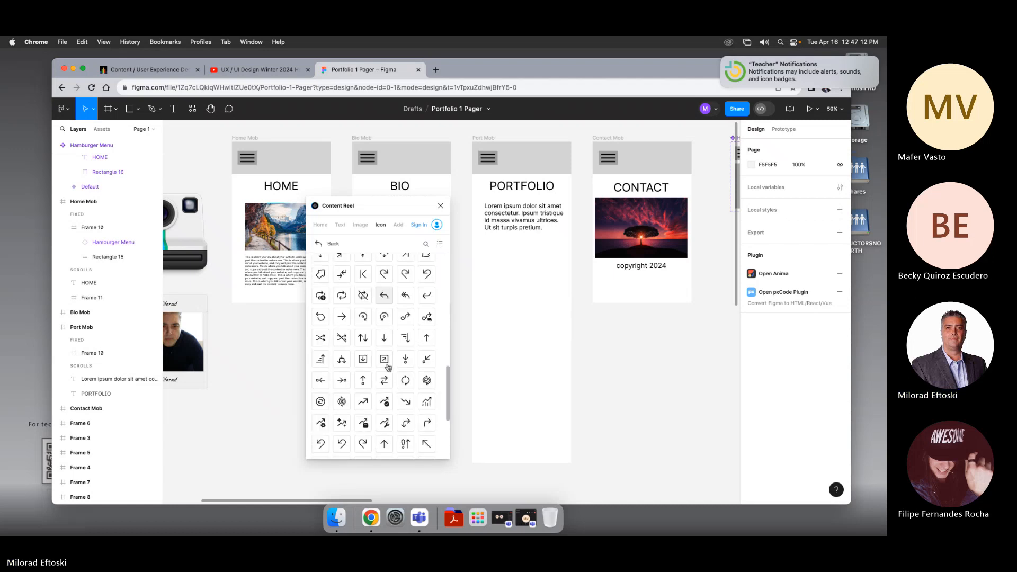
pyautogui.scroll(-5, 389, 367)
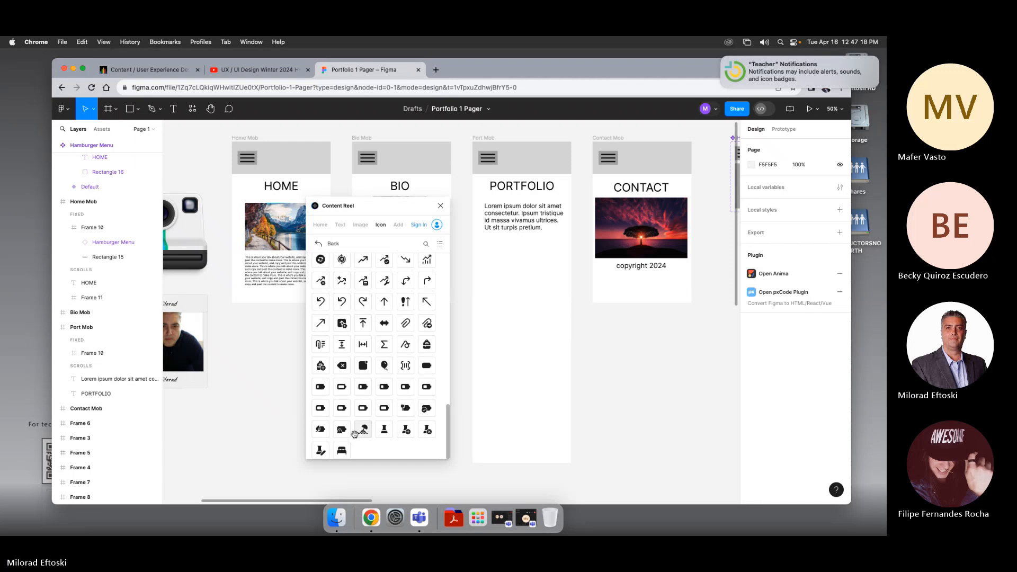
# Step: Drag the Fluent filled beach icon into the PORTFOLIO frame and enlarge it to about 153 × 153
pyautogui.moveTo(363, 429); pyautogui.dragTo(517, 310)
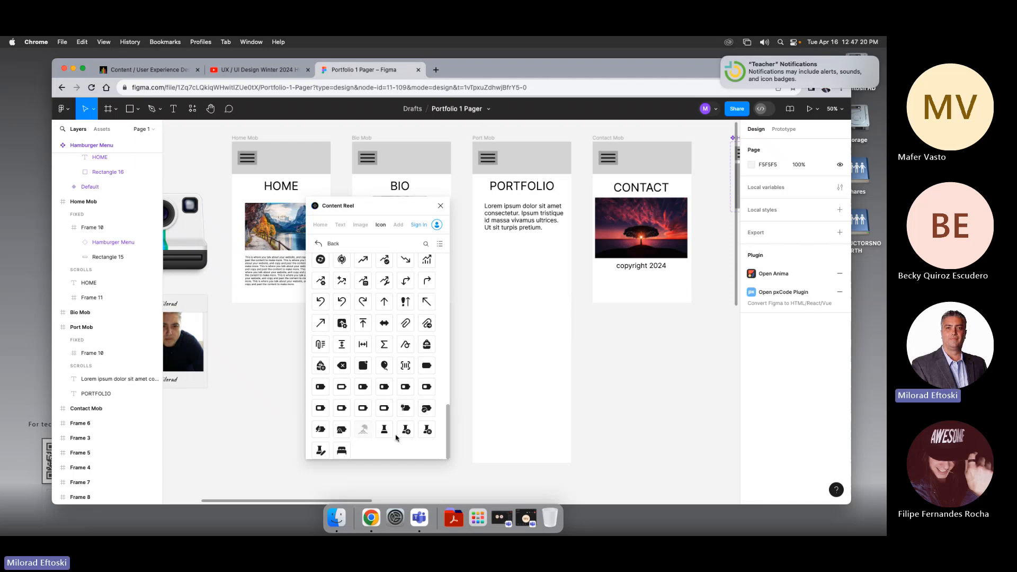
pyautogui.click(500, 339)
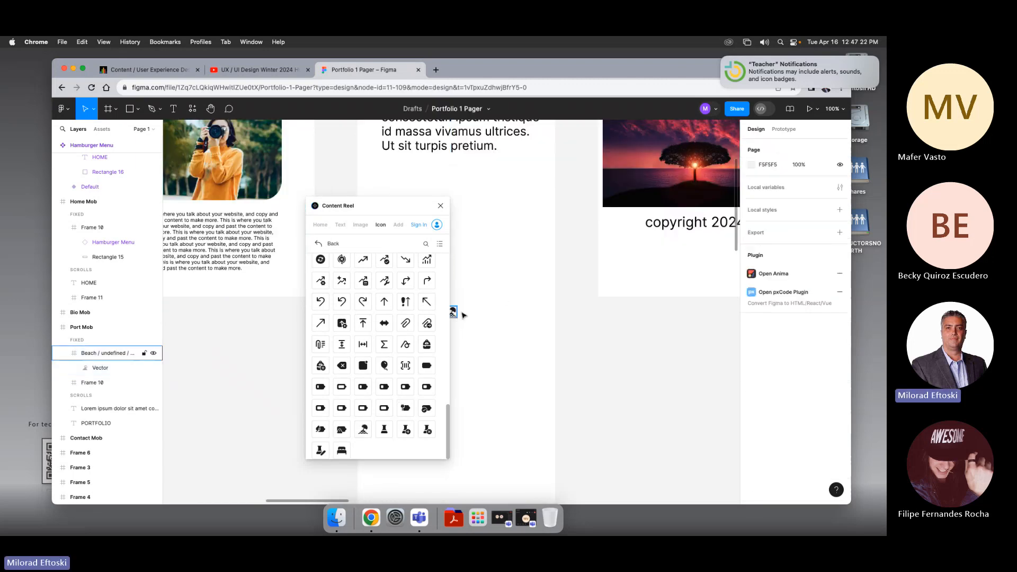
pyautogui.moveTo(454, 313); pyautogui.dragTo(506, 231)
pyautogui.press('Escape')
pyautogui.click(498, 285)
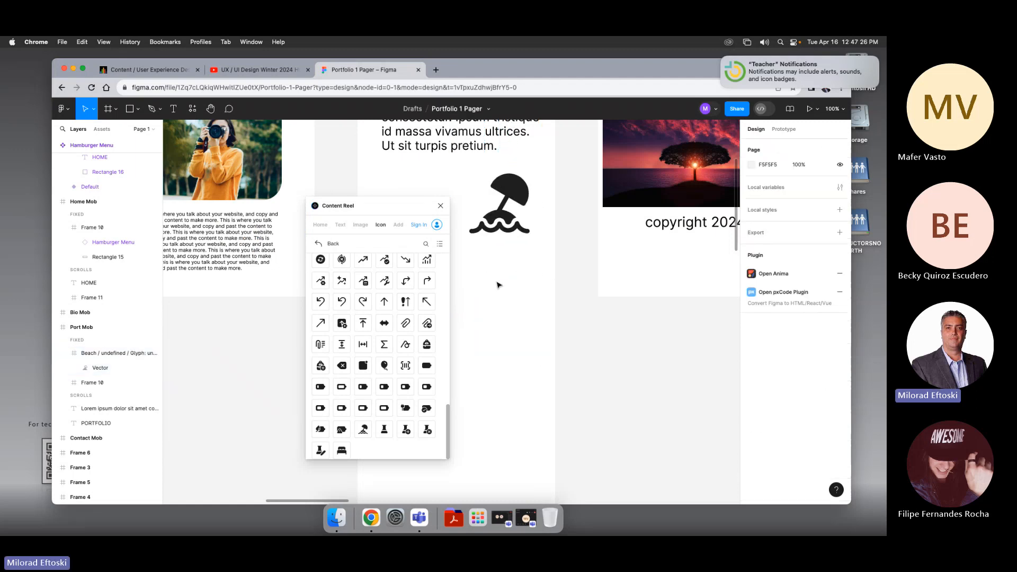
pyautogui.moveTo(479, 292); pyautogui.dragTo(475, 396)
pyautogui.moveTo(379, 210); pyautogui.dragTo(350, 196)
pyautogui.click(136, 352)
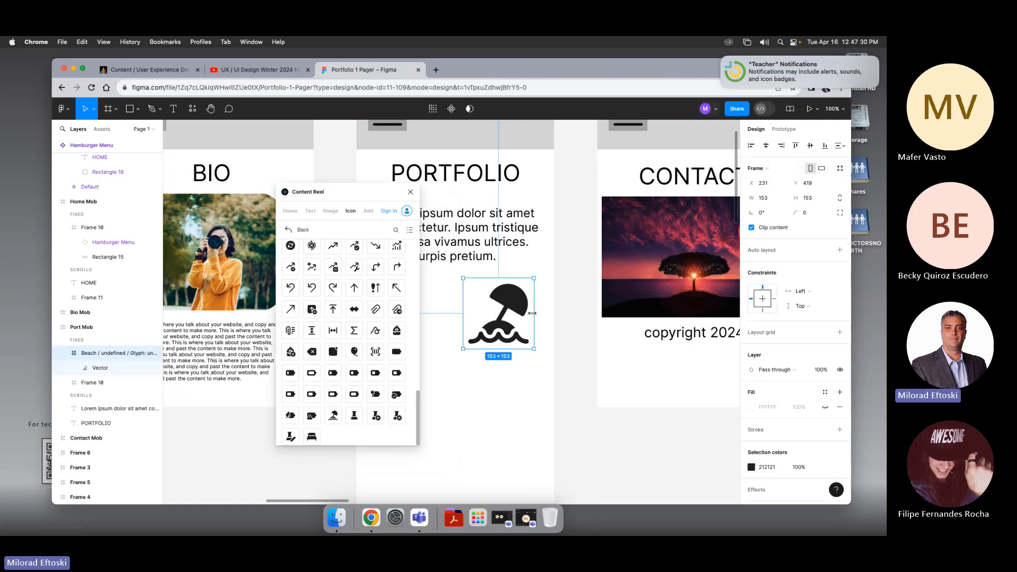
# Step: Recolor the beach icon from dark grey to bright blue with the fill color picker
pyautogui.click(751, 466)
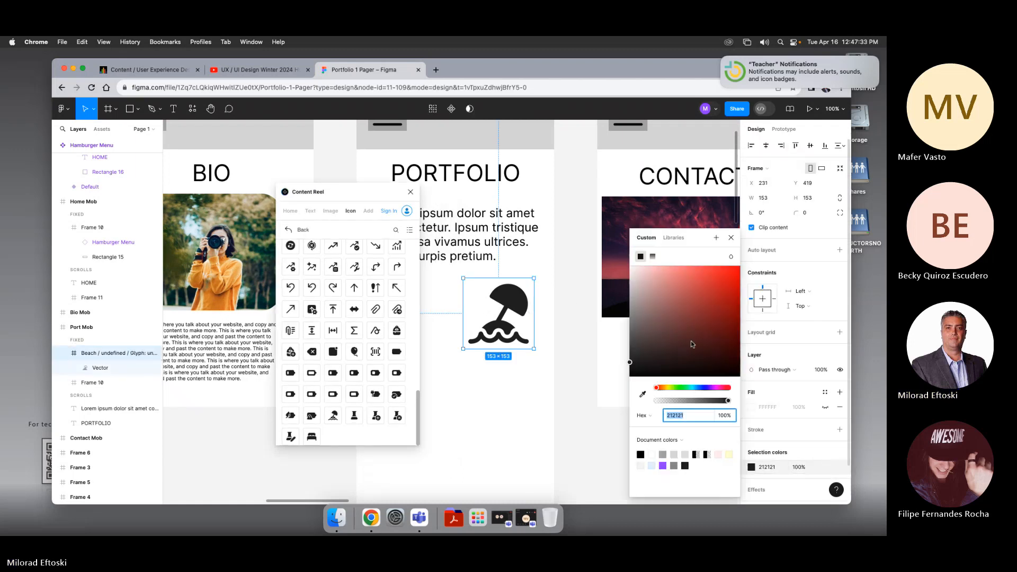
pyautogui.click(702, 304)
pyautogui.moveTo(710, 287); pyautogui.dragTo(717, 278)
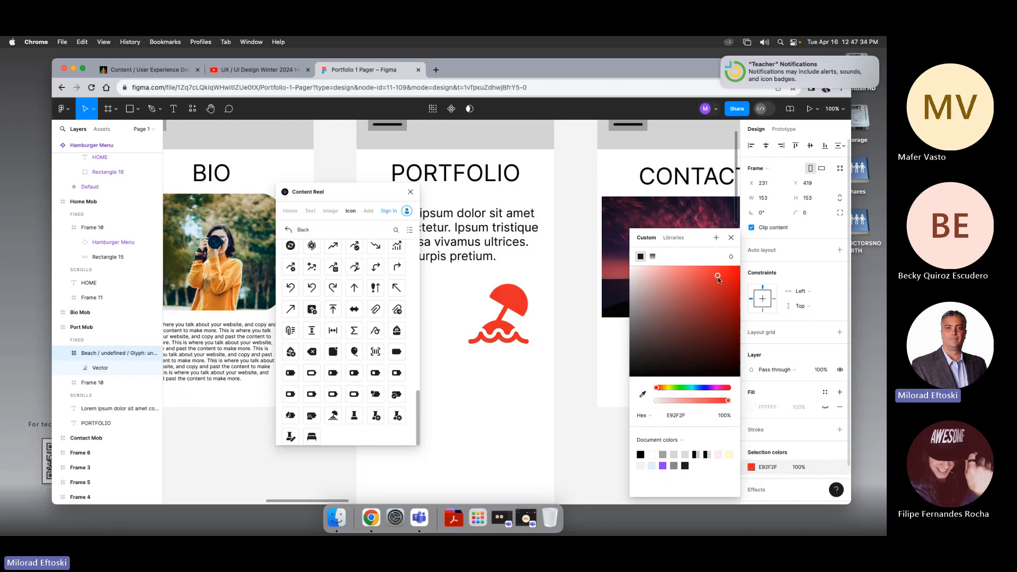
pyautogui.moveTo(659, 388); pyautogui.dragTo(698, 389)
pyautogui.click(527, 393)
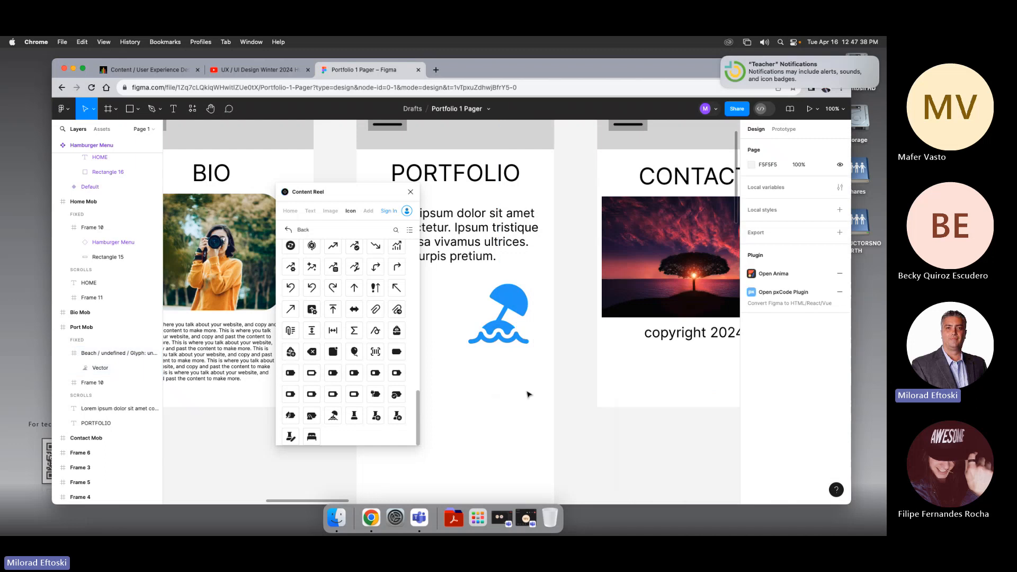
# Step: Move the beach icon into the PORTFOLIO frame's header bar, opposite the hamburger menu
pyautogui.scroll(-3, 518, 381)
pyautogui.click(503, 356)
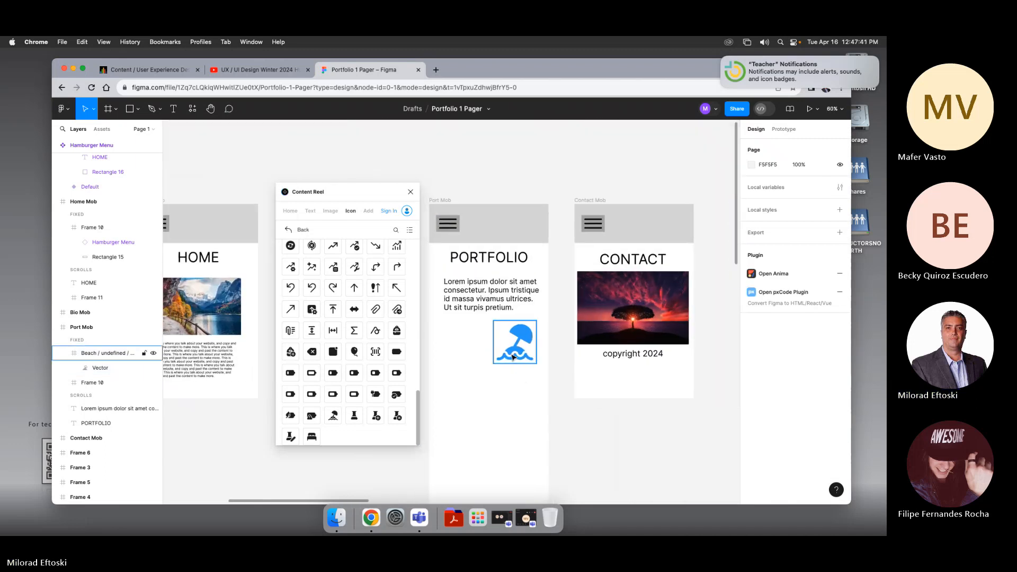
pyautogui.moveTo(503, 356); pyautogui.dragTo(529, 223)
pyautogui.click(525, 182)
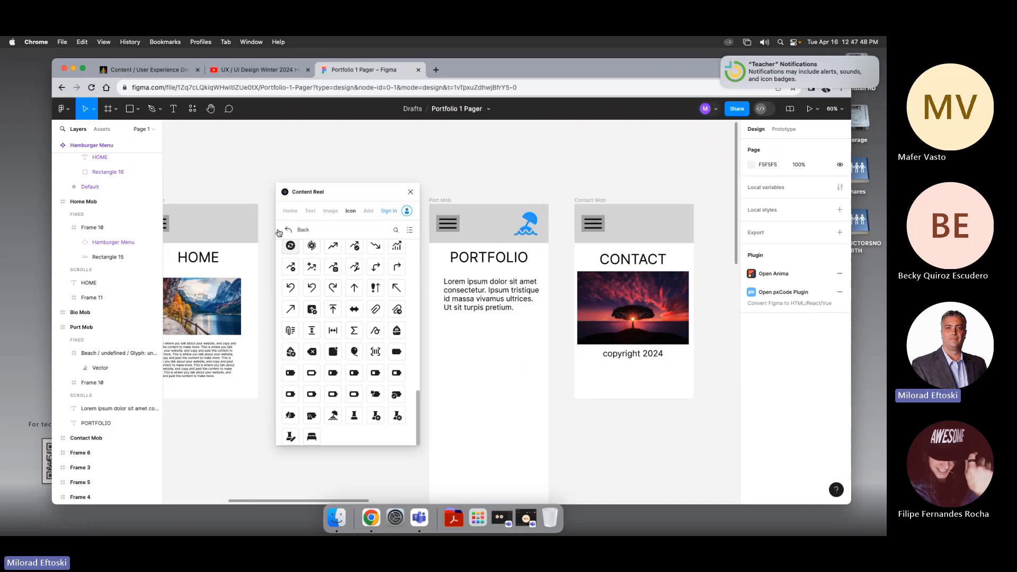
# Step: Draw a rectangle about 282 px wide below the PORTFOLIO paragraph and fill it with the NASA logo from Content Reel's logo images
pyautogui.click(334, 215)
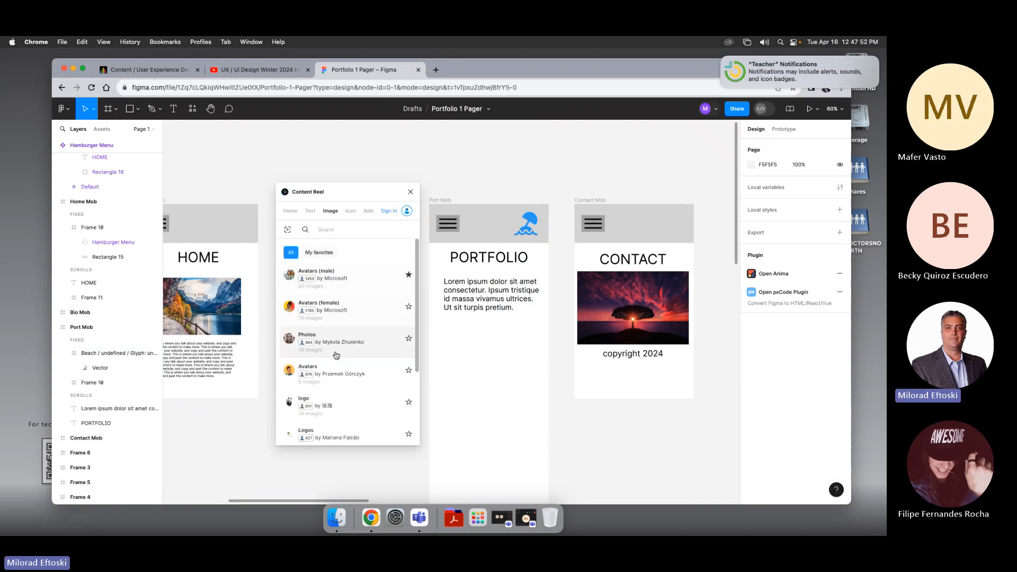
pyautogui.click(333, 409)
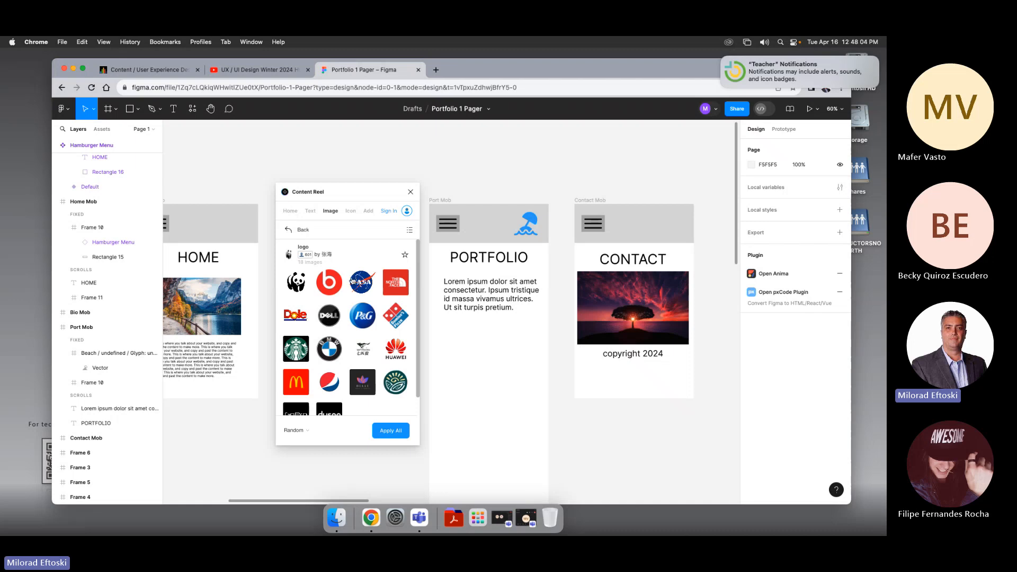
pyautogui.click(362, 284)
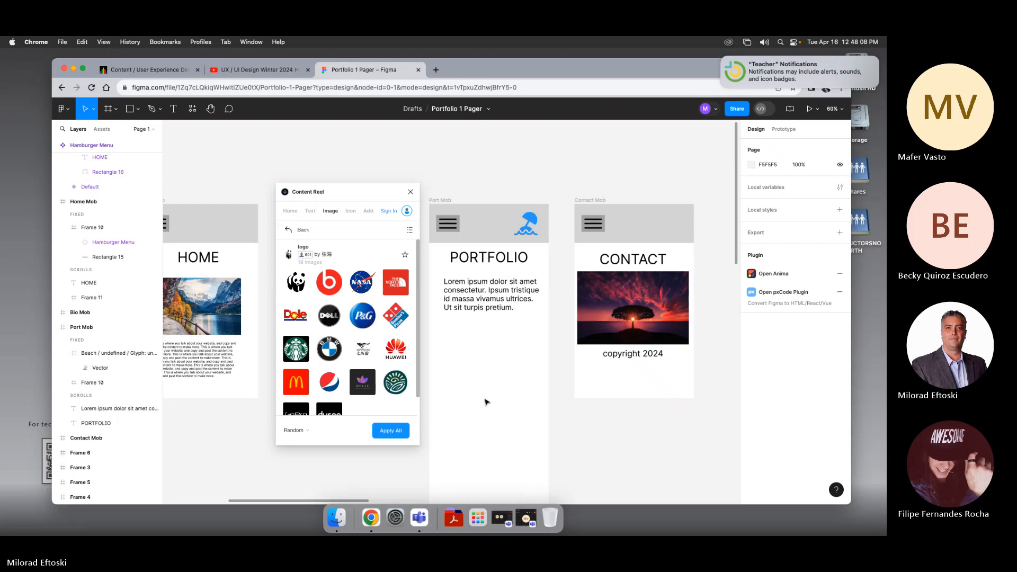
pyautogui.moveTo(366, 286); pyautogui.dragTo(498, 389)
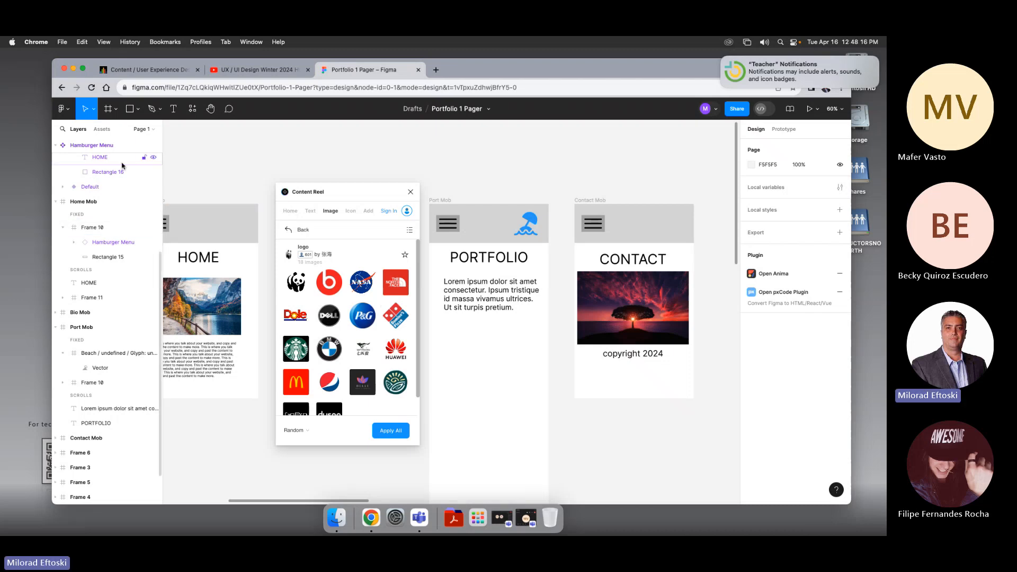
pyautogui.click(130, 113)
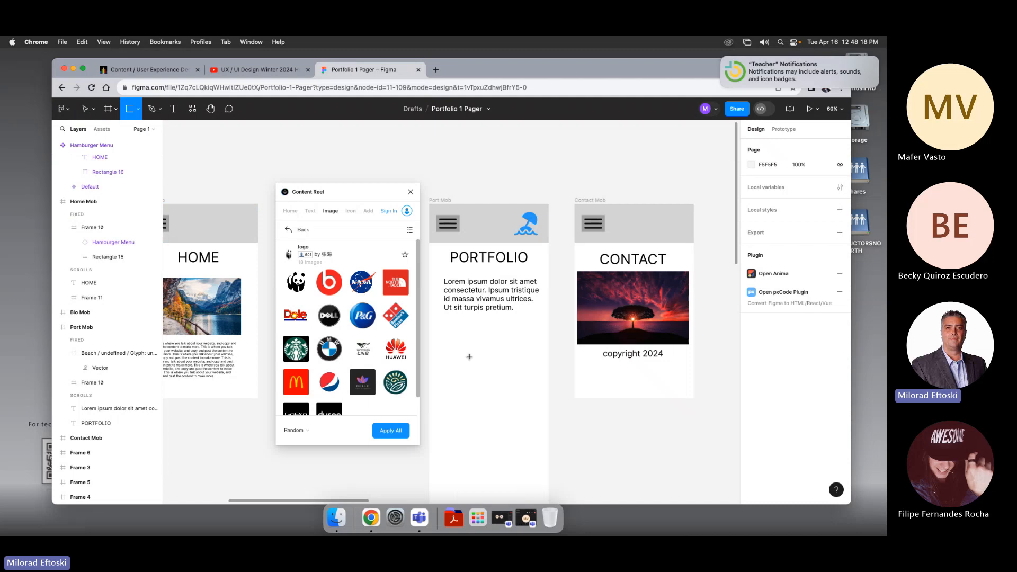
pyautogui.moveTo(454, 333); pyautogui.dragTo(532, 427)
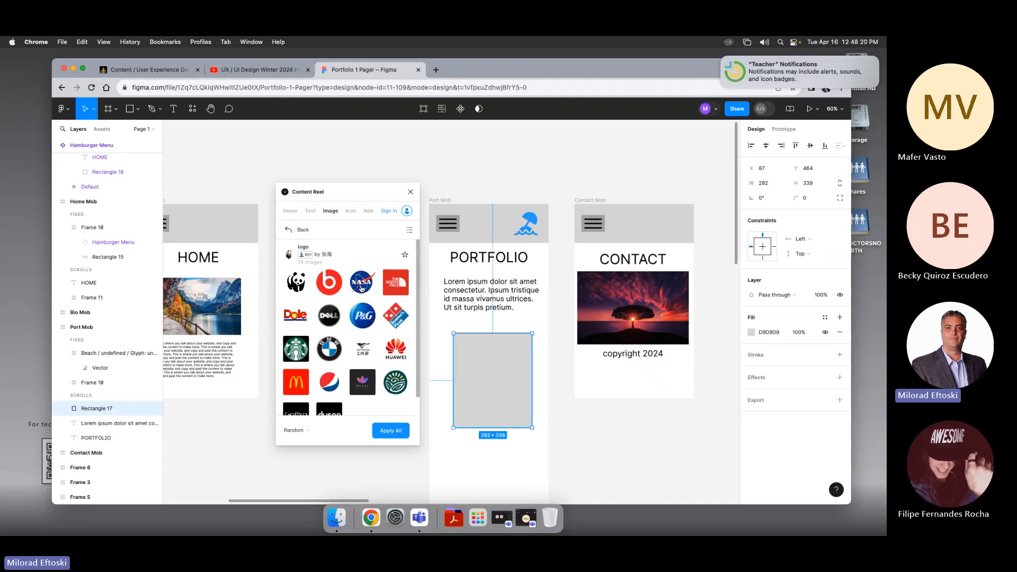
pyautogui.click(361, 286)
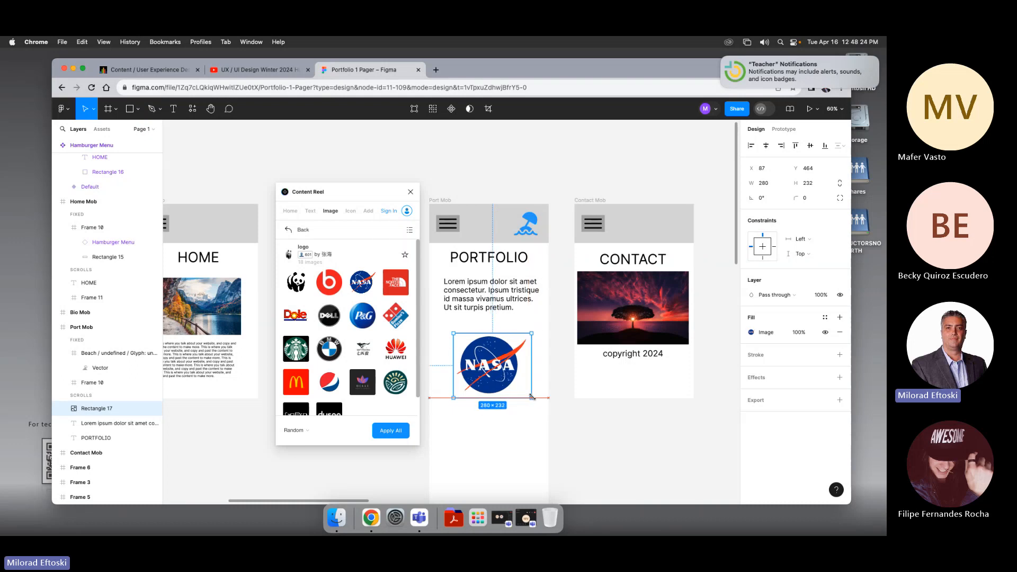
pyautogui.click(505, 419)
pyautogui.moveTo(492, 378); pyautogui.dragTo(488, 365)
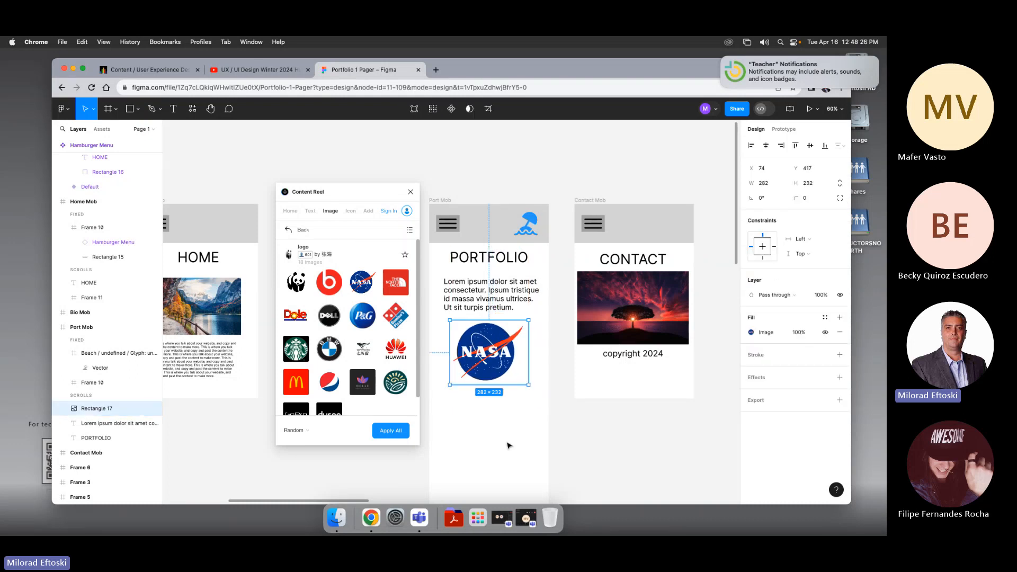
pyautogui.click(508, 445)
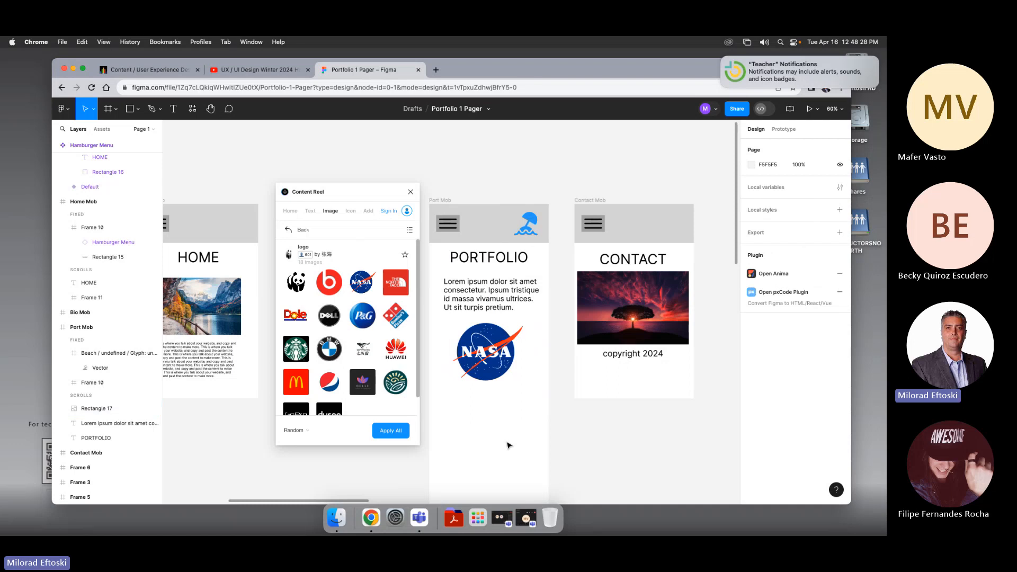
# Step: Open Content Reel's Photos image collection and try its Random ordering option
pyautogui.scroll(-2, 508, 446)
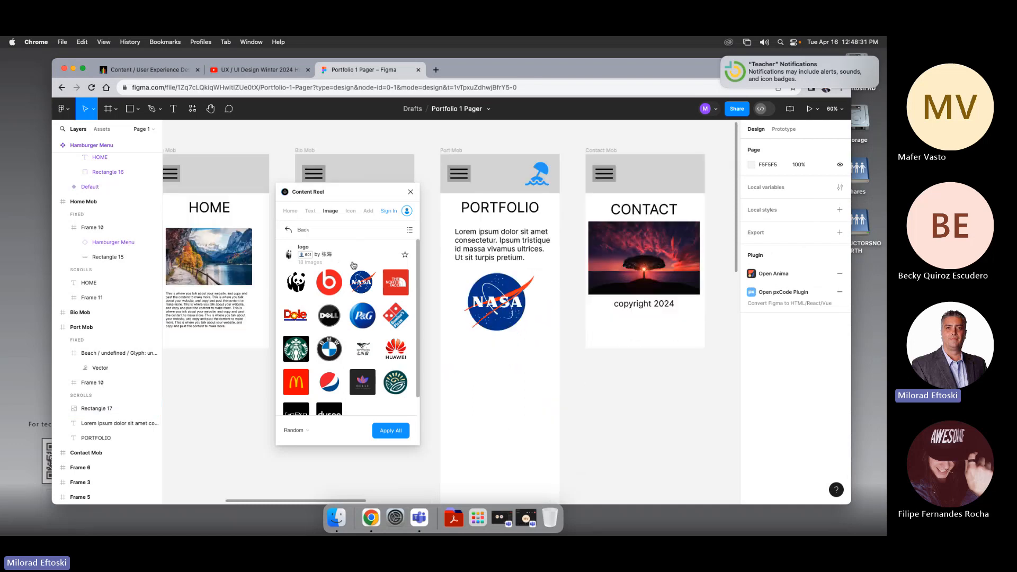
pyautogui.click(298, 231)
pyautogui.click(332, 339)
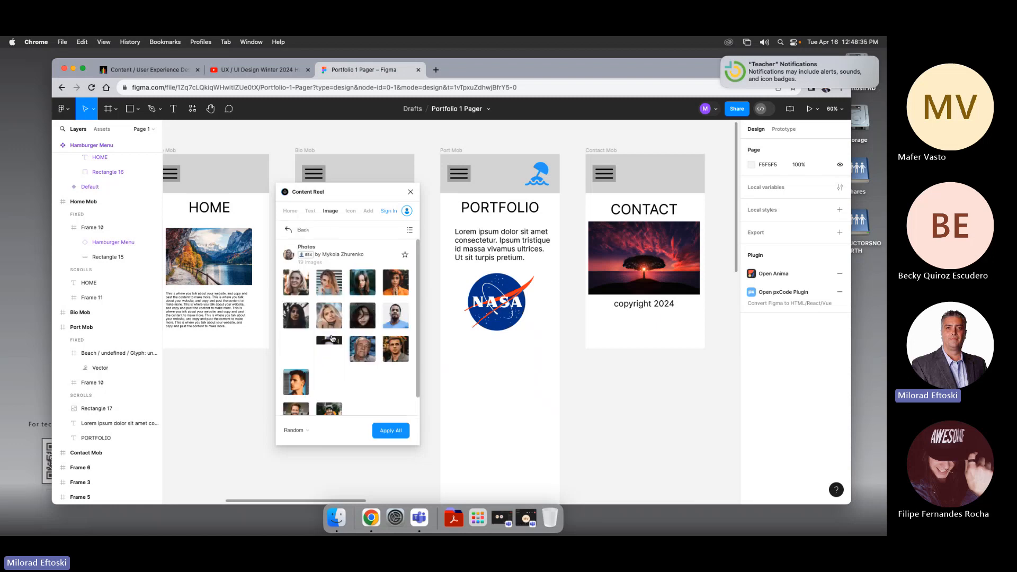
pyautogui.scroll(-2, 345, 374)
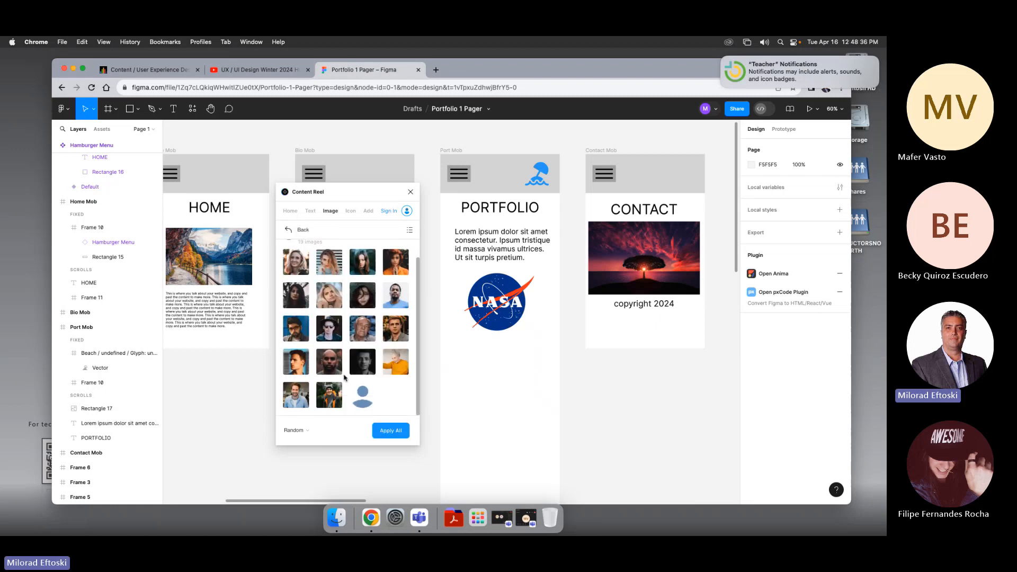
pyautogui.click(308, 432)
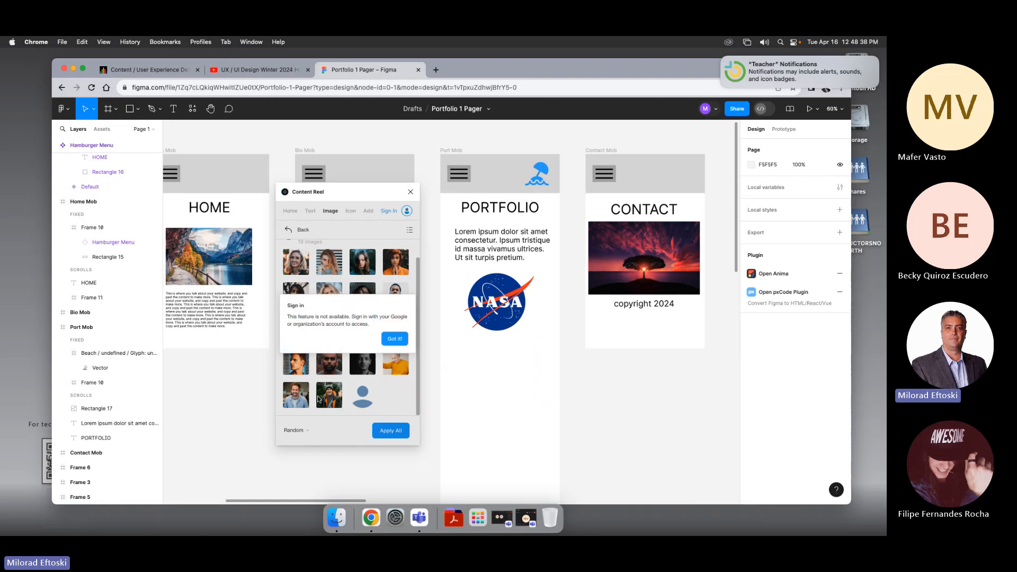
# Step: Browse Content Reel's Text, Icon, Add and Image collections, then close the plugin
pyautogui.click(394, 340)
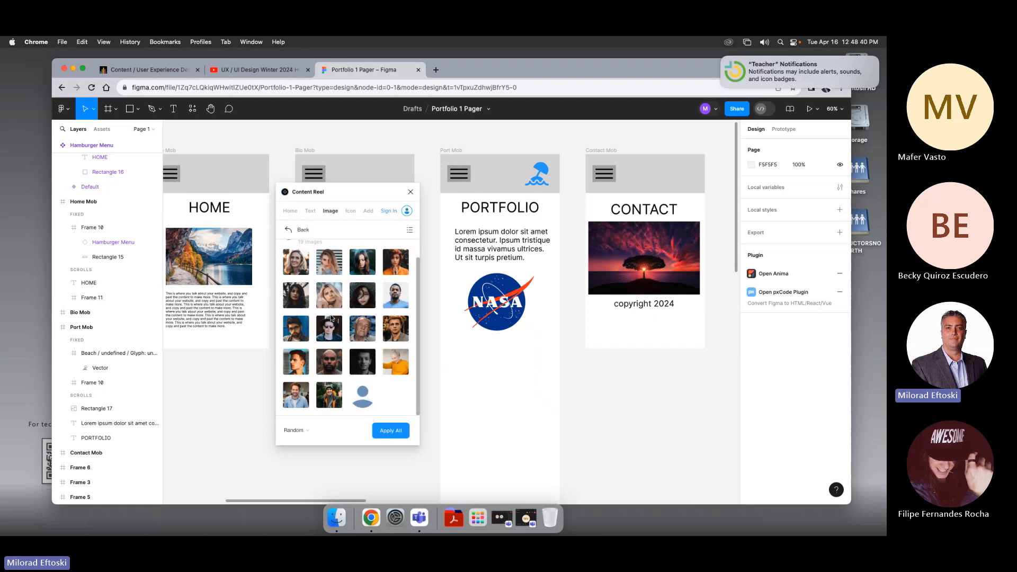
pyautogui.scroll(2, 374, 354)
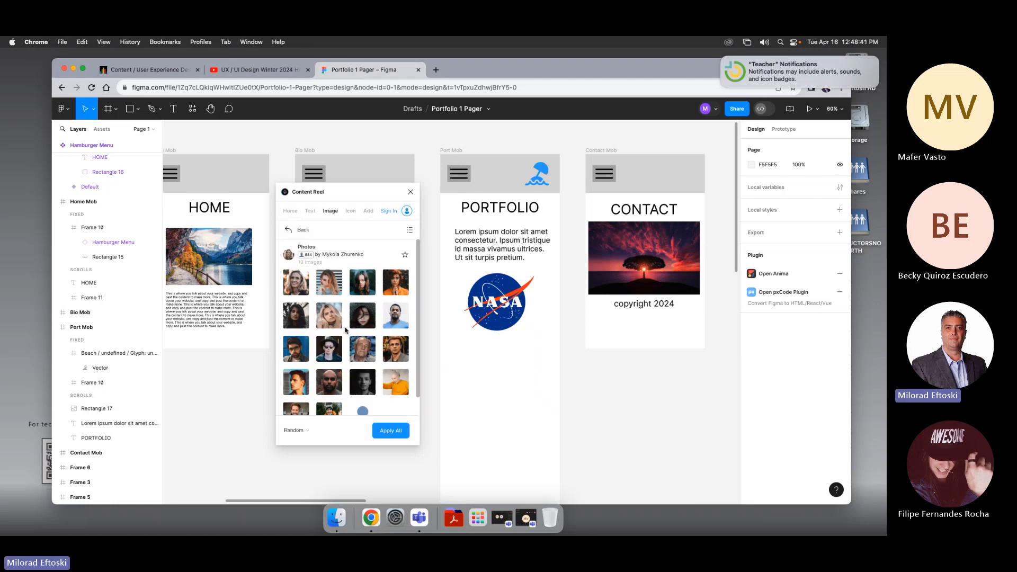
pyautogui.click(312, 213)
pyautogui.click(349, 212)
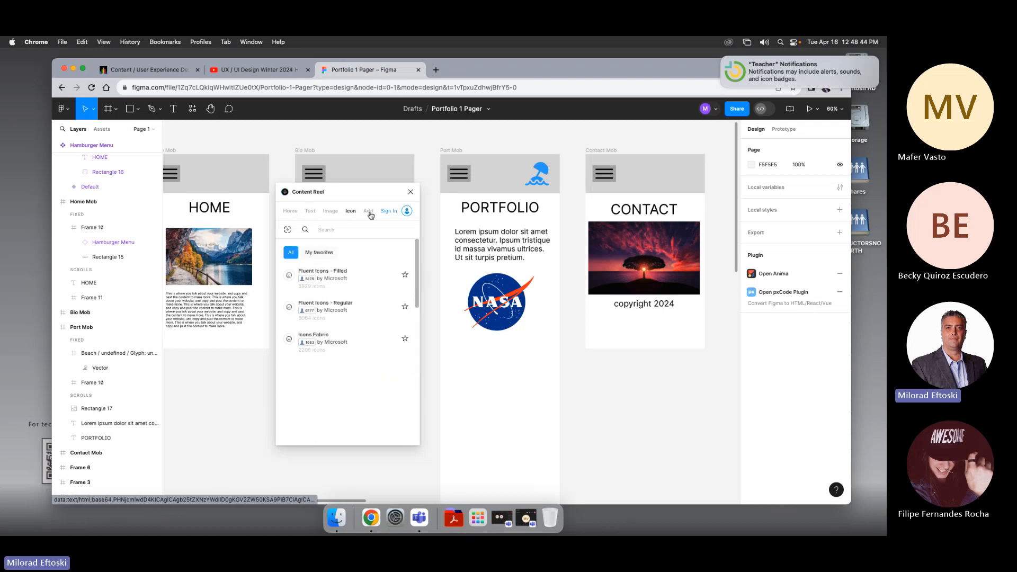
pyautogui.click(369, 212)
pyautogui.click(330, 212)
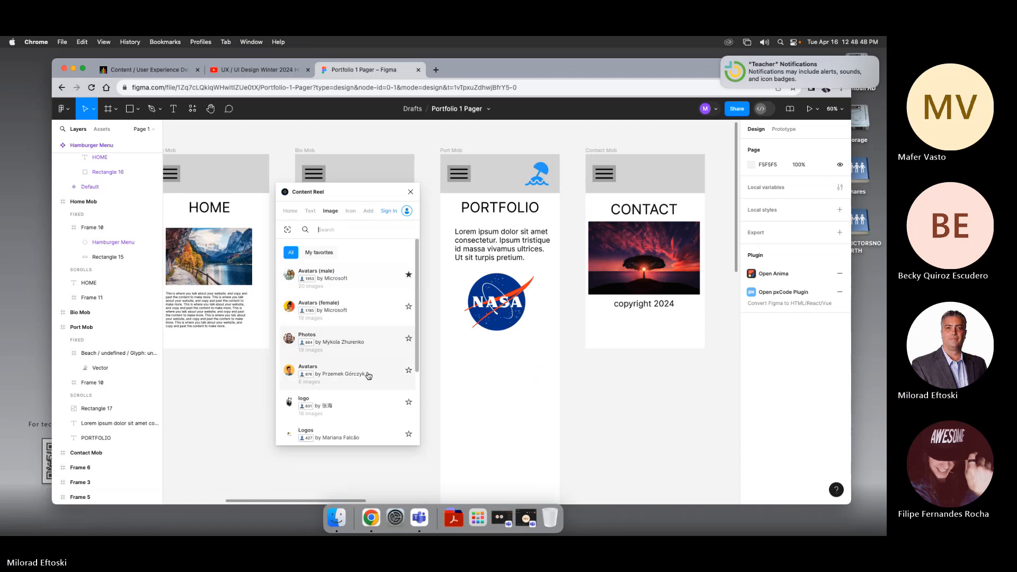
pyautogui.click(367, 345)
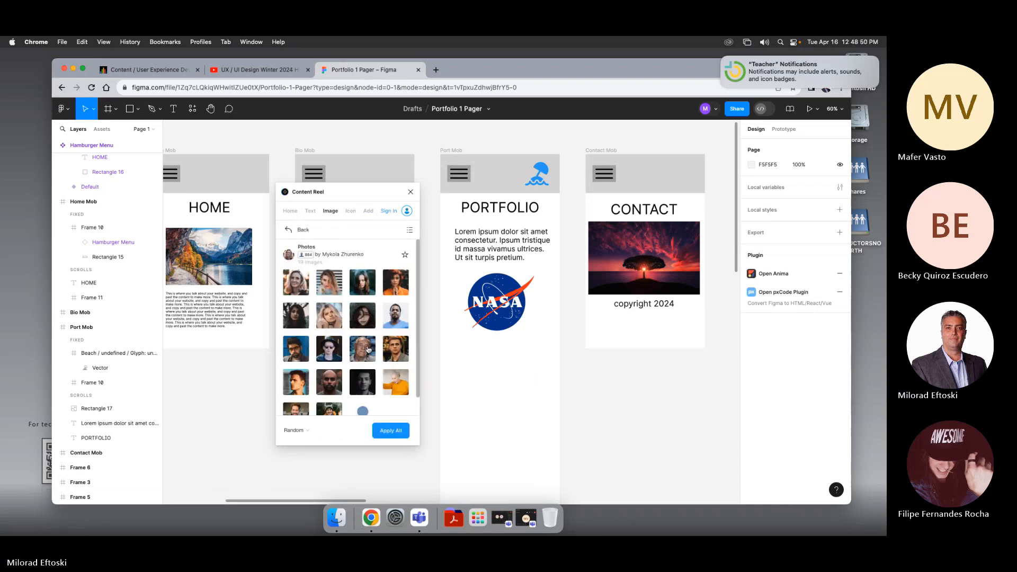
pyautogui.scroll(-1, 368, 350)
pyautogui.scroll(1, 368, 349)
pyautogui.click(310, 231)
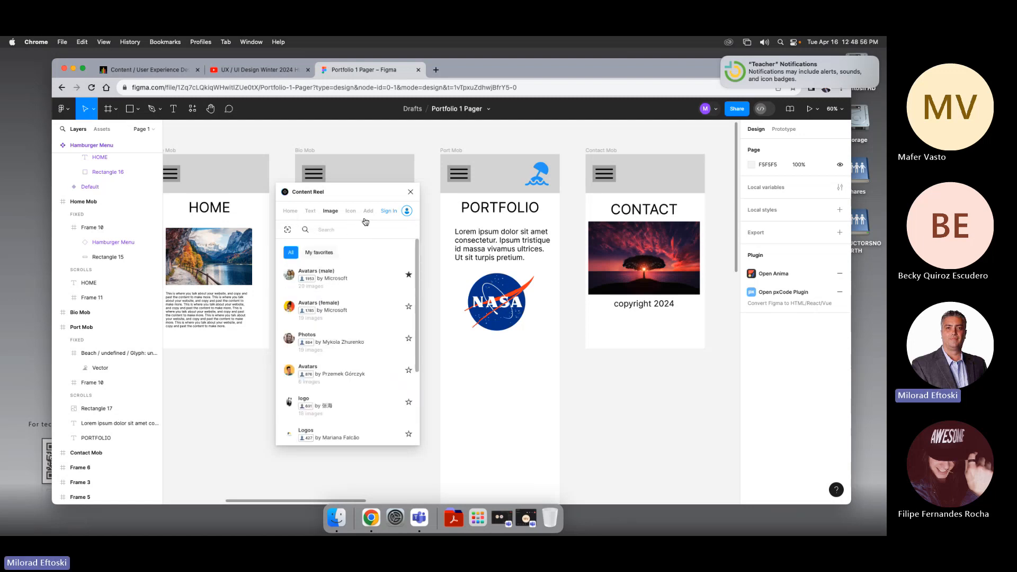
pyautogui.click(410, 192)
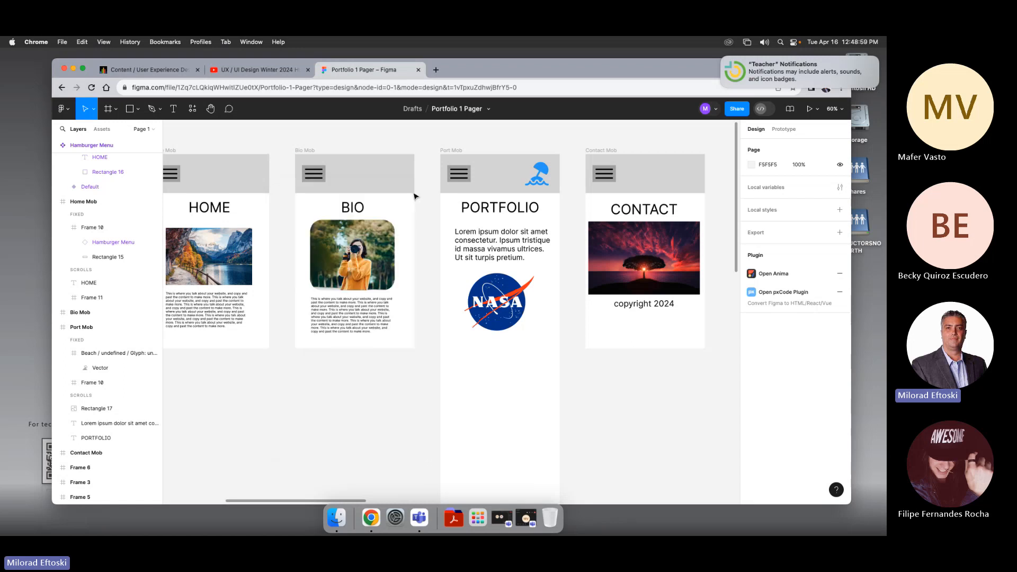
# Step: Search the plugins for unsplash and run the Unsplash plugin, moving its window aside
pyautogui.click(192, 108)
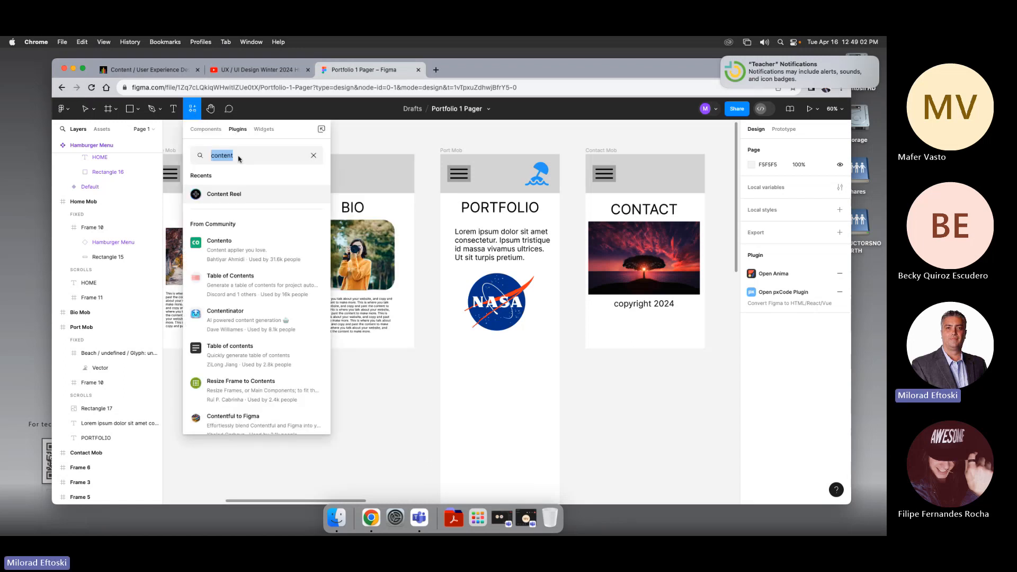
pyautogui.write('unsplash')
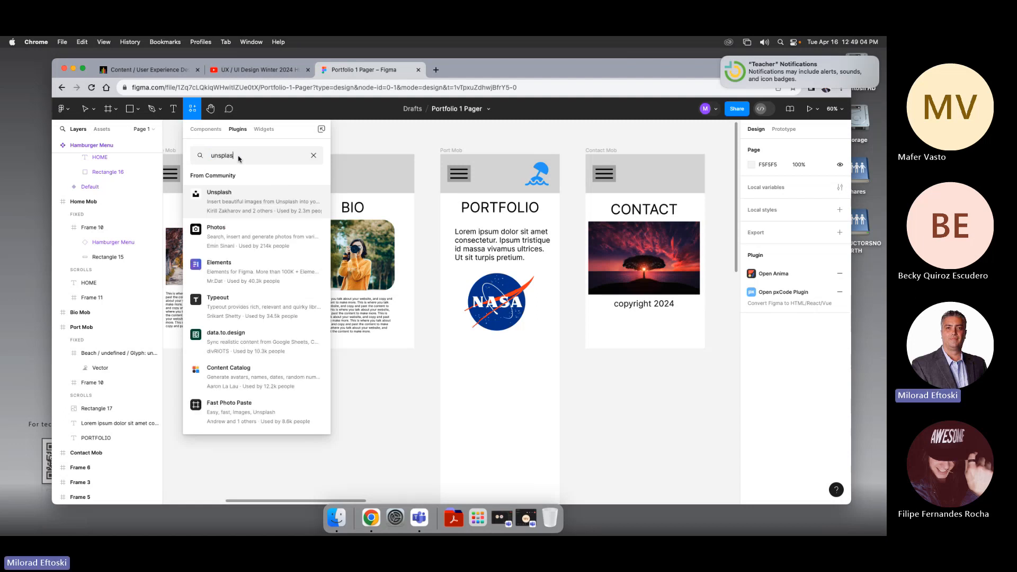
pyautogui.click(239, 194)
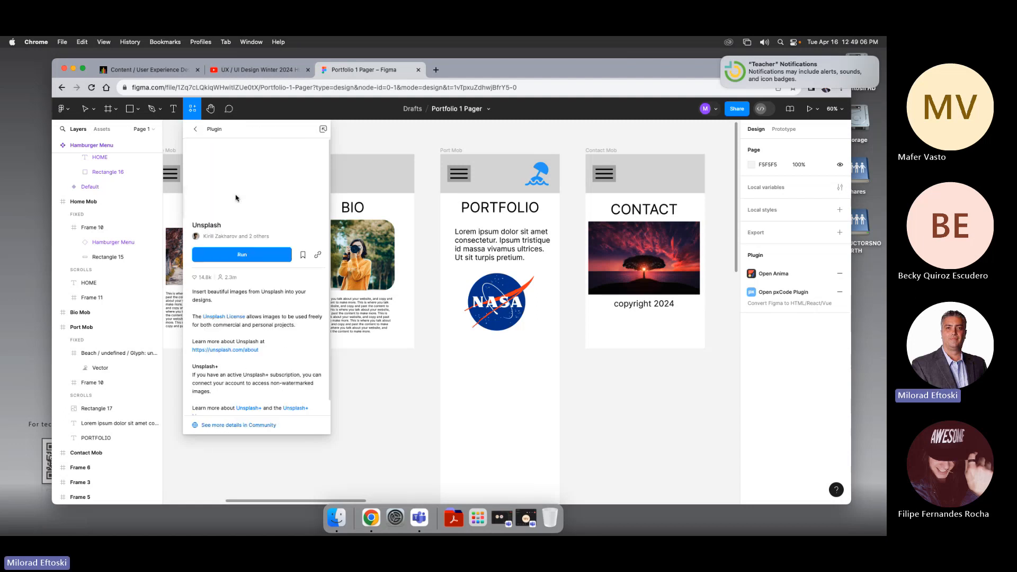
pyautogui.click(246, 259)
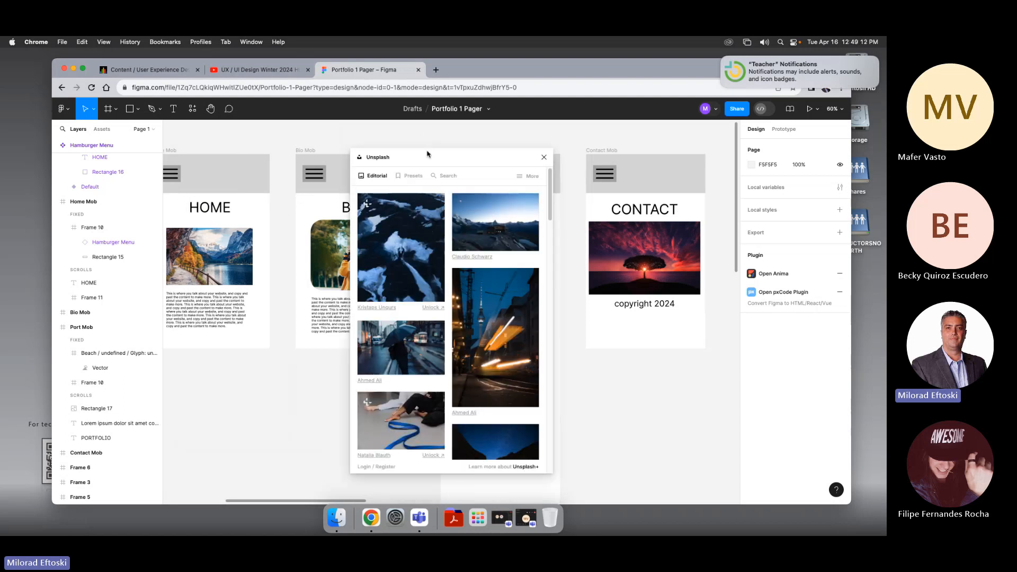
pyautogui.moveTo(428, 157); pyautogui.dragTo(284, 163)
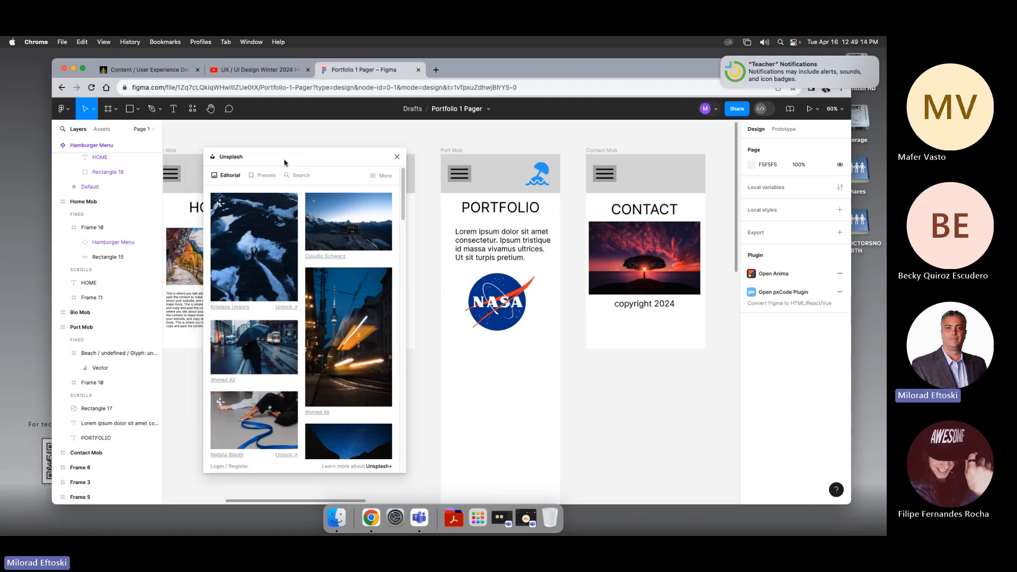
# Step: Draw a rectangle about 315 × 336 px below the NASA logo and fill it with Unsplash's earth image
pyautogui.scroll(-2, 493, 316)
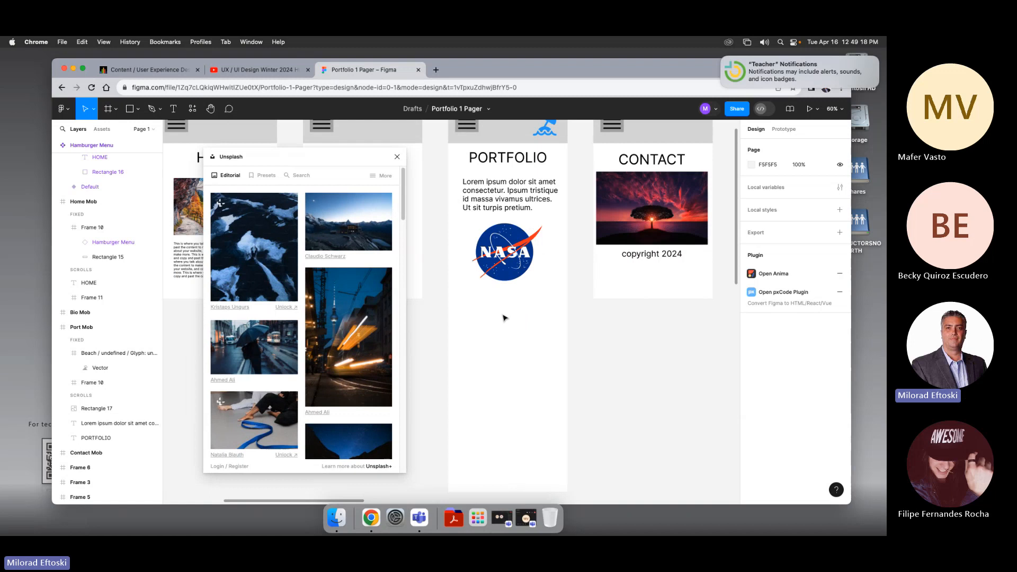
pyautogui.click(131, 112)
pyautogui.moveTo(464, 305)
pyautogui.mouseDown()
pyautogui.moveTo(536, 408)
pyautogui.moveTo(552, 398)
pyautogui.mouseUp()
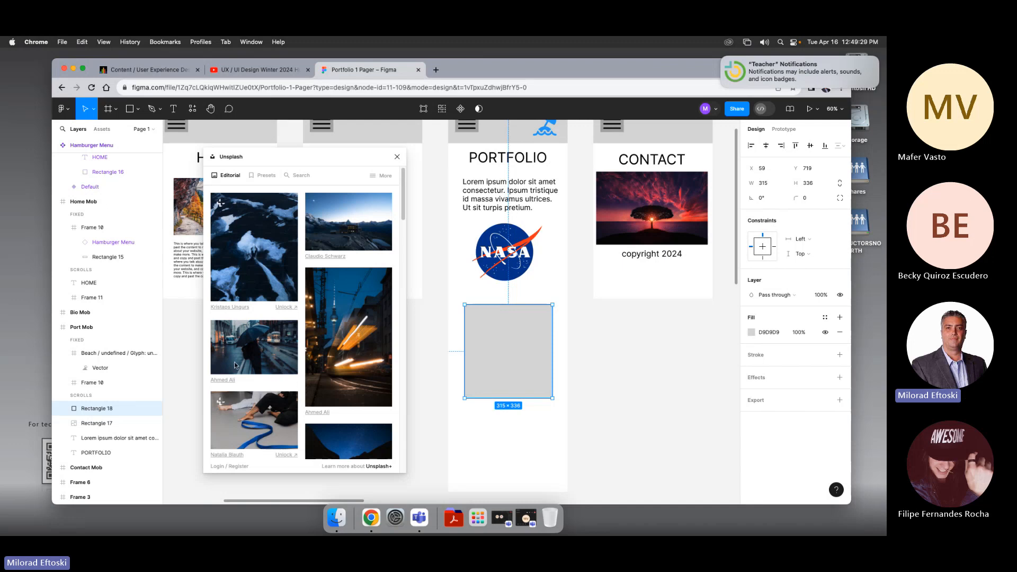
pyautogui.scroll(-5, 263, 390)
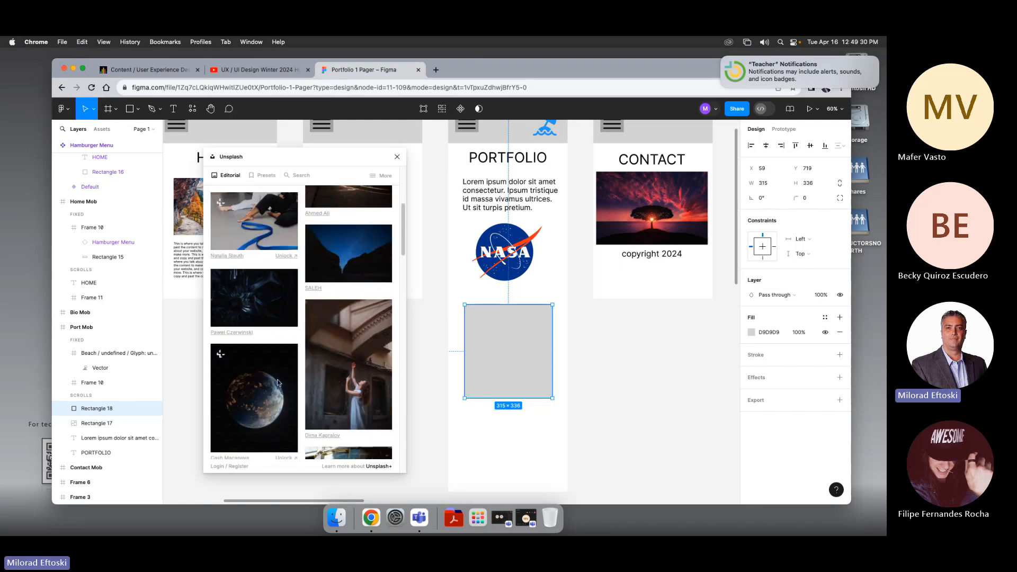
pyautogui.click(256, 379)
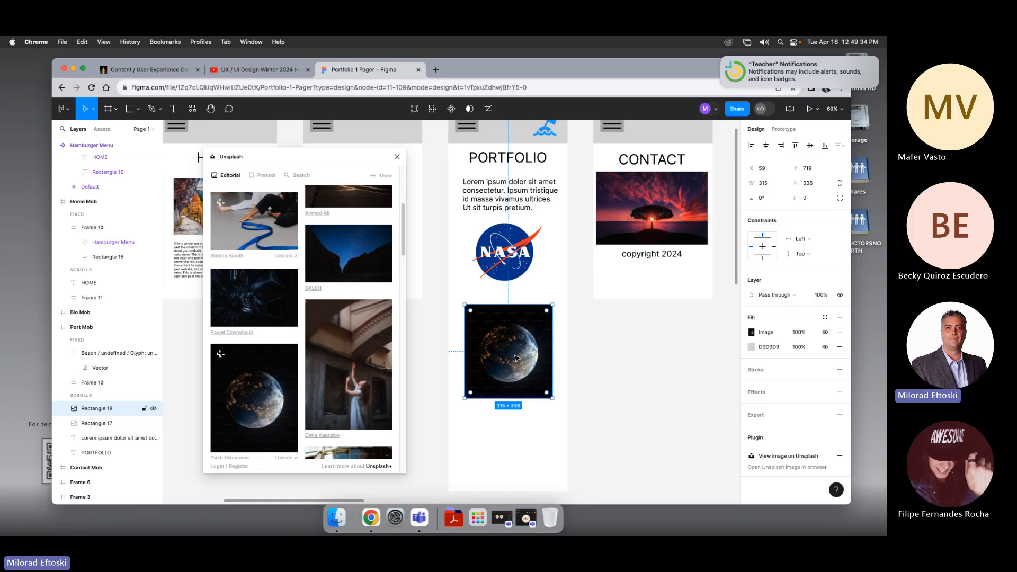
# Step: Duplicate the Lorem Ipsum paragraph below the earth image and stretch the image rectangle taller
pyautogui.click(540, 471)
pyautogui.scroll(-2, 538, 440)
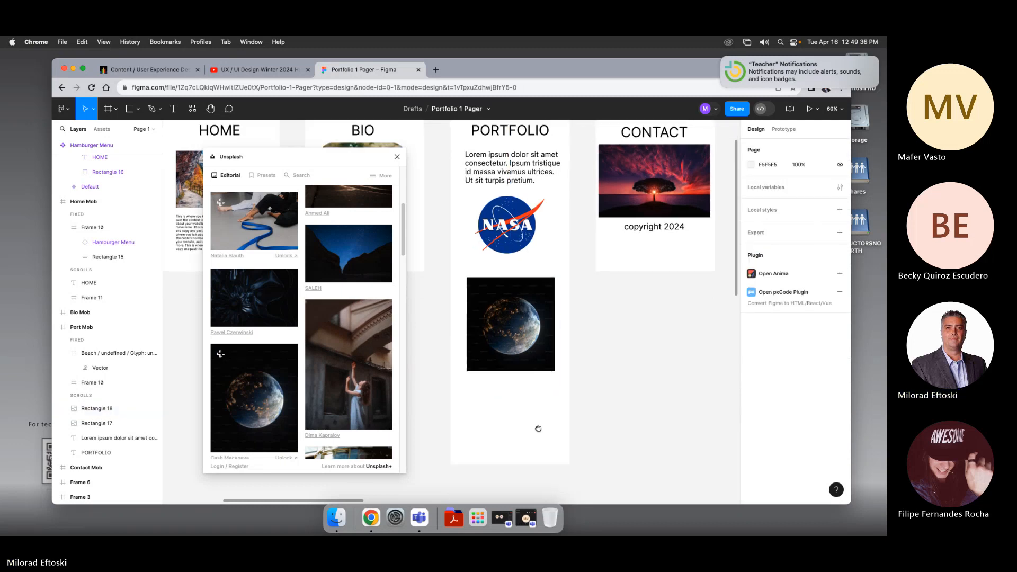
pyautogui.moveTo(539, 428)
pyautogui.mouseDown()
pyautogui.moveTo(565, 424)
pyautogui.moveTo(552, 422)
pyautogui.mouseUp()
pyautogui.click(508, 179)
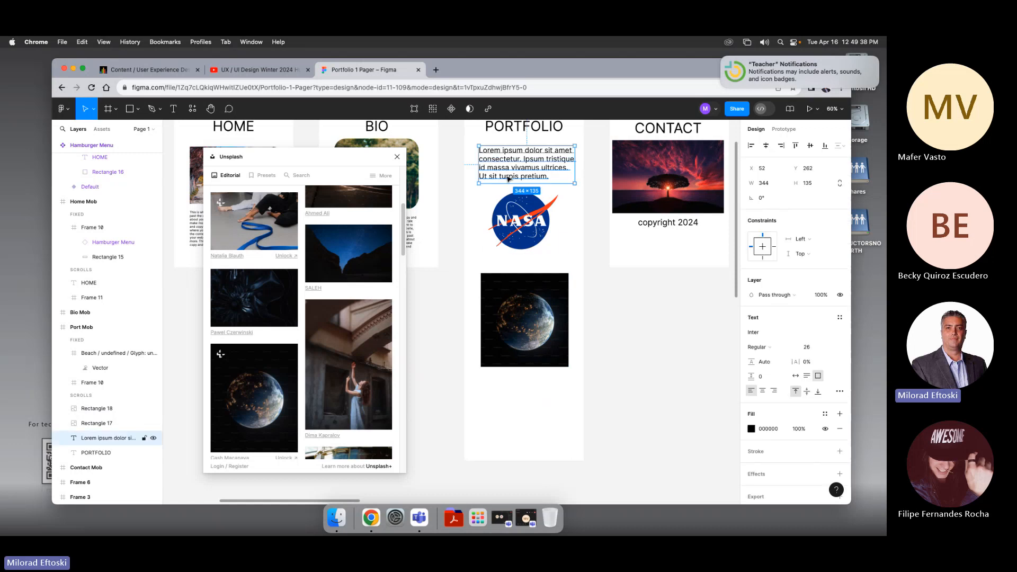
pyautogui.moveTo(504, 179); pyautogui.dragTo(520, 434)
pyautogui.moveTo(543, 365); pyautogui.dragTo(557, 418)
pyautogui.click(606, 390)
pyautogui.scroll(-1, 546, 350)
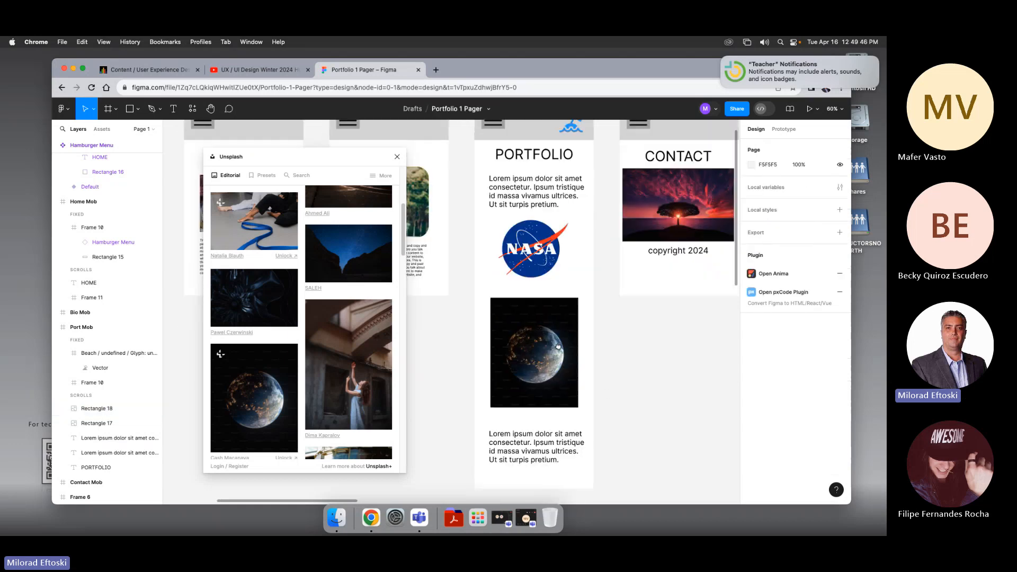
pyautogui.scroll(-1, 537, 350)
pyautogui.click(541, 347)
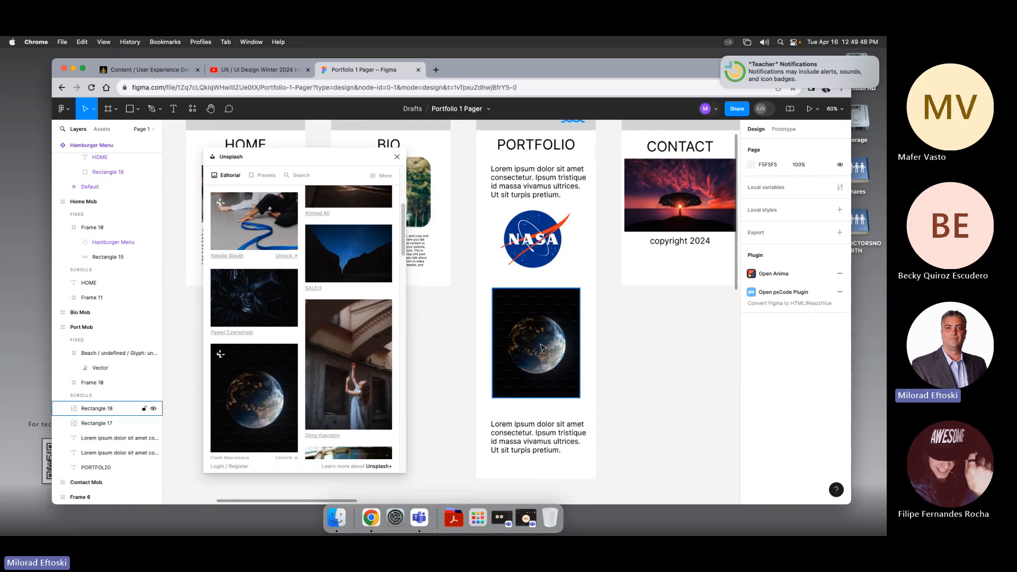
pyautogui.press('Escape')
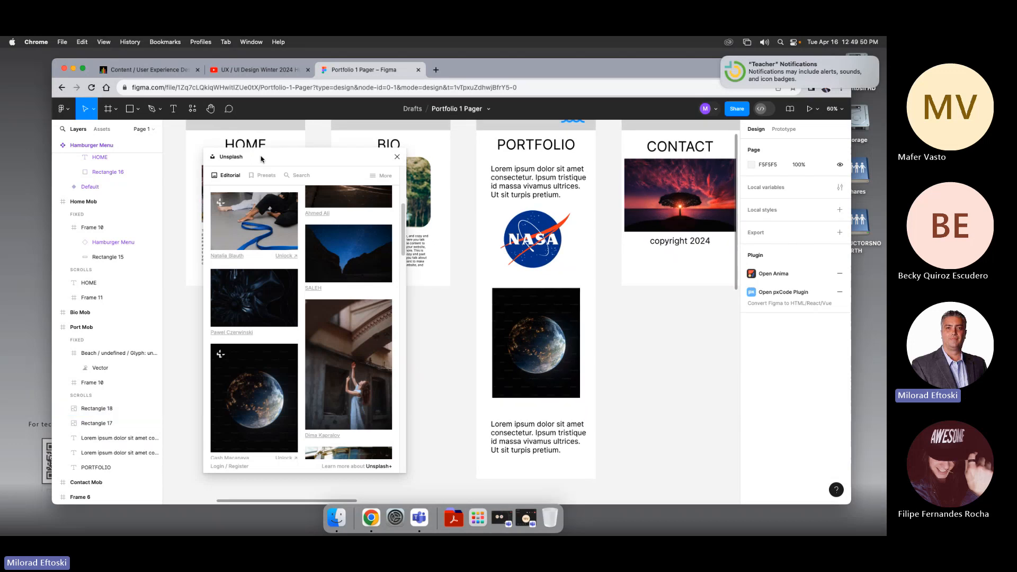
pyautogui.moveTo(261, 160); pyautogui.dragTo(314, 153)
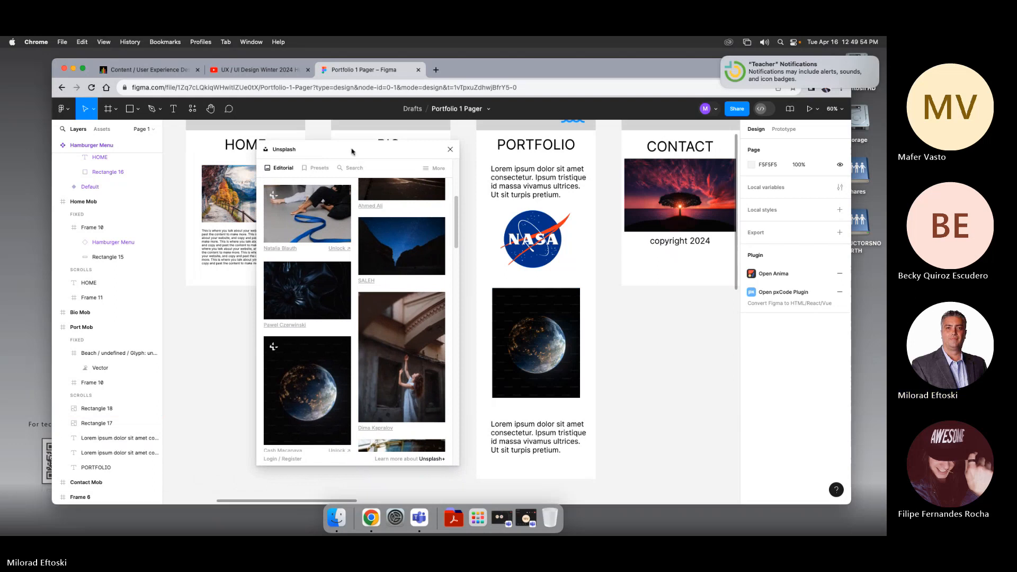
pyautogui.moveTo(349, 155); pyautogui.dragTo(291, 174)
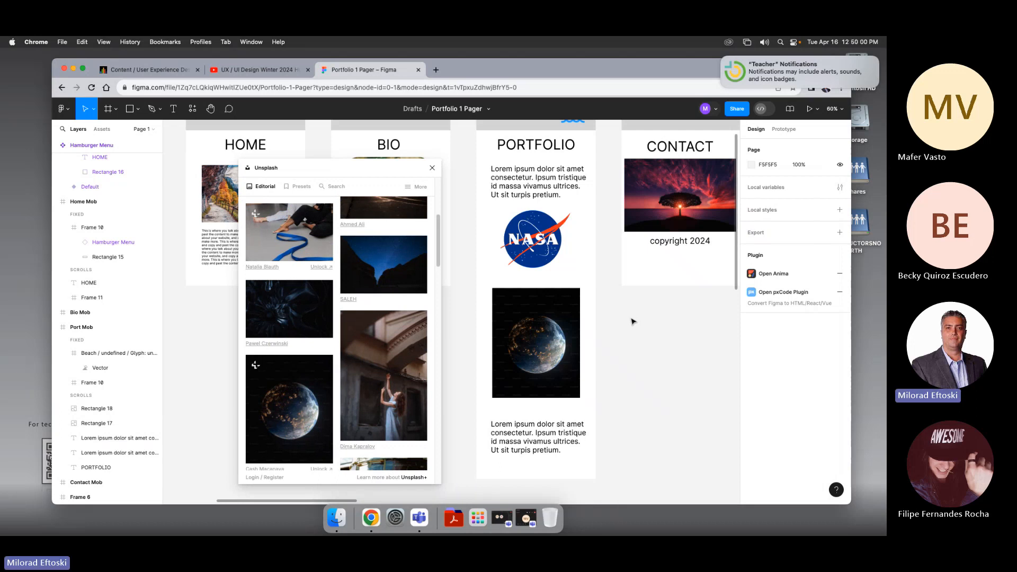
pyautogui.click(526, 518)
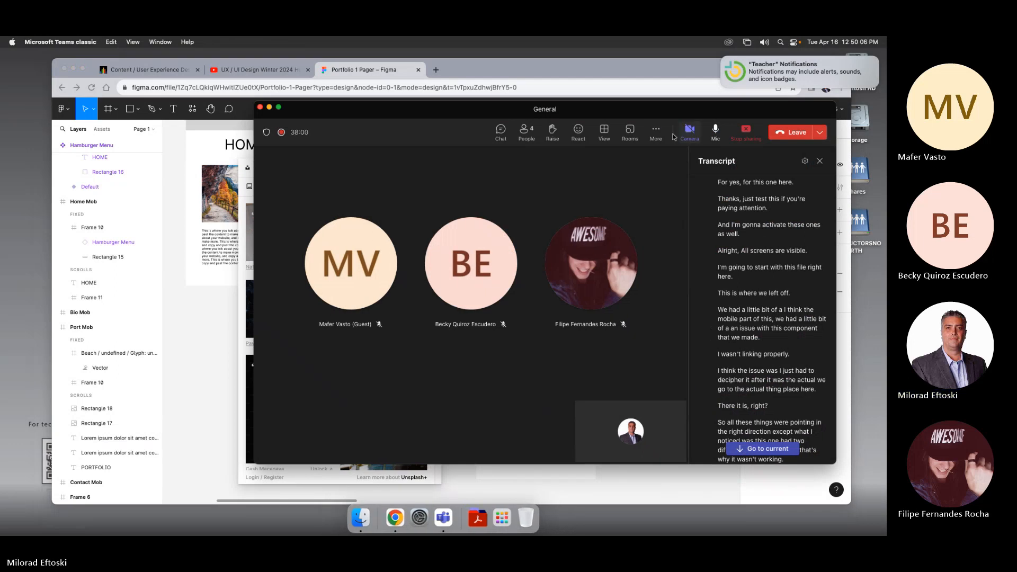
pyautogui.click(656, 131)
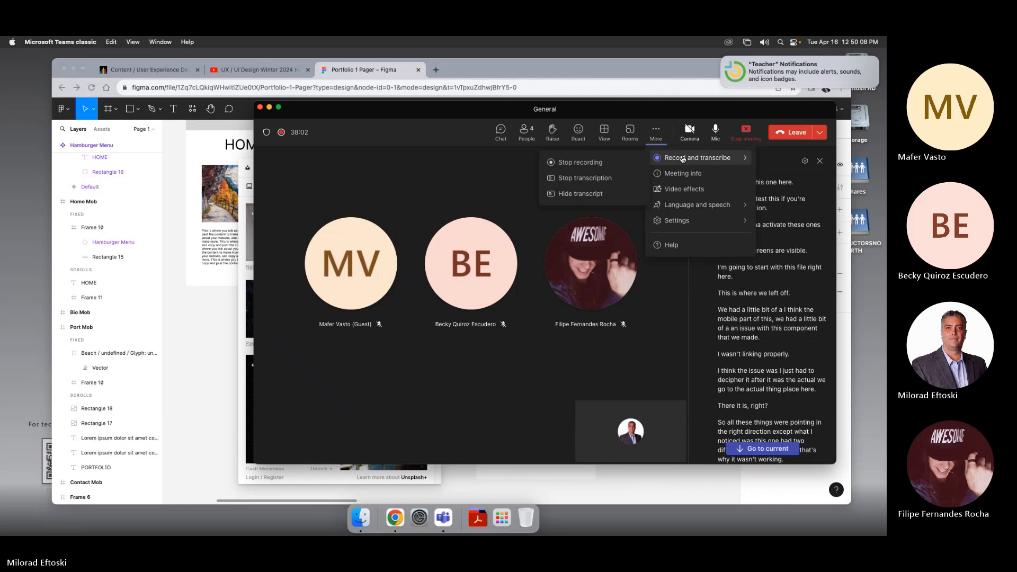
pyautogui.click(450, 190)
pyautogui.click(270, 107)
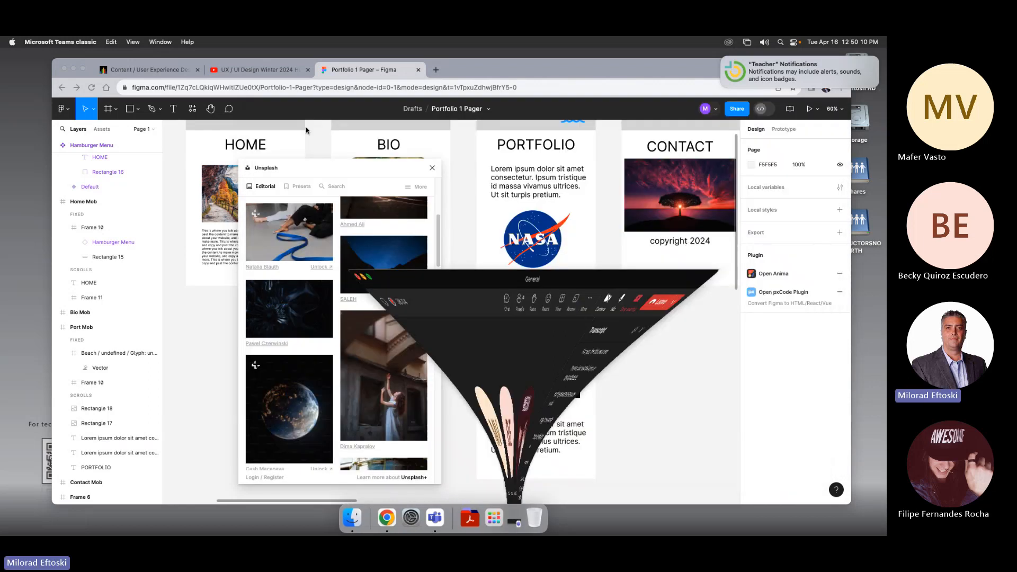
# Step: Zoom out and pan to review the mobile frames alongside the desktop layout
pyautogui.click(560, 354)
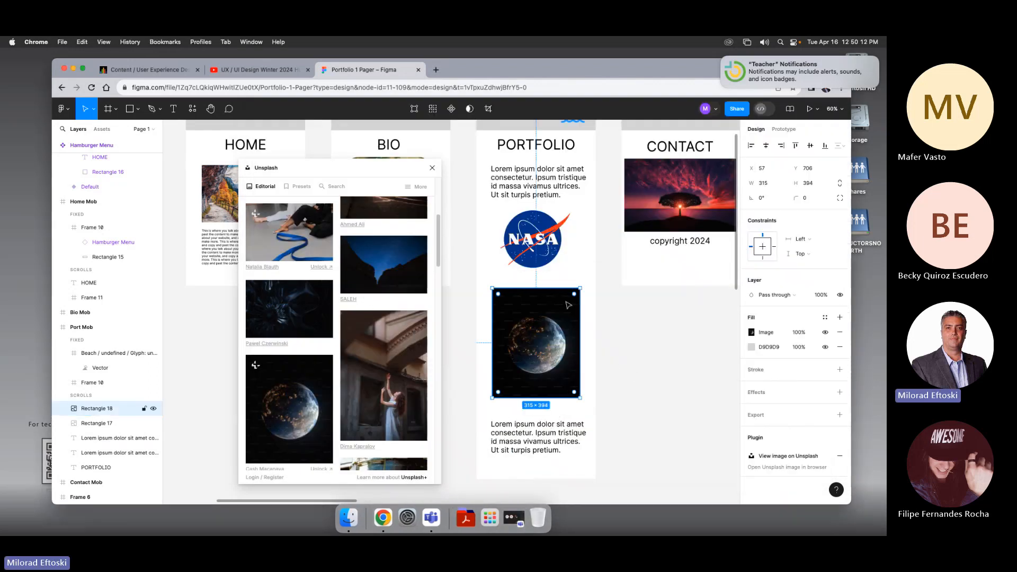
pyautogui.click(629, 348)
pyautogui.press('super+minus')
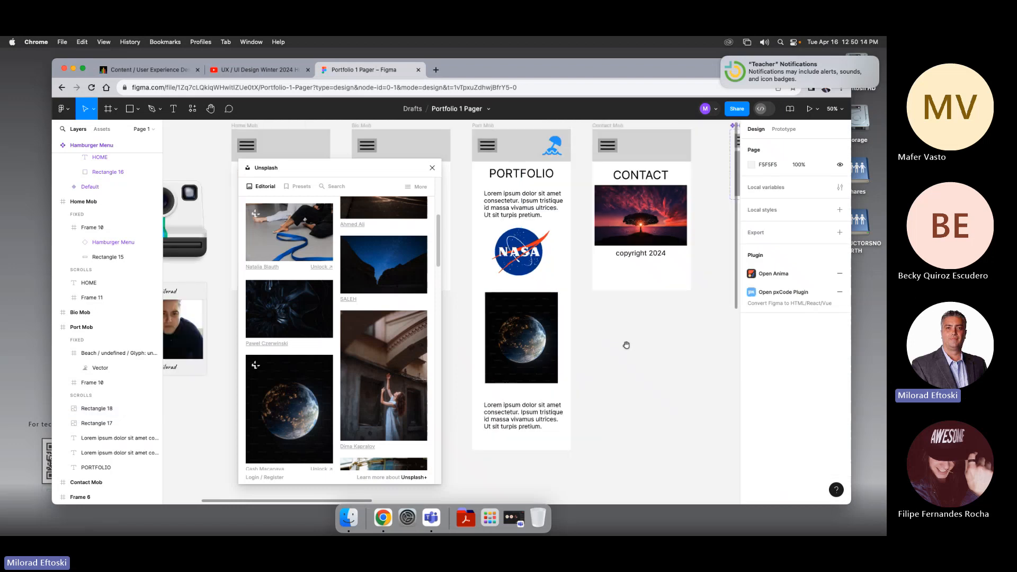
pyautogui.moveTo(622, 349); pyautogui.dragTo(613, 378)
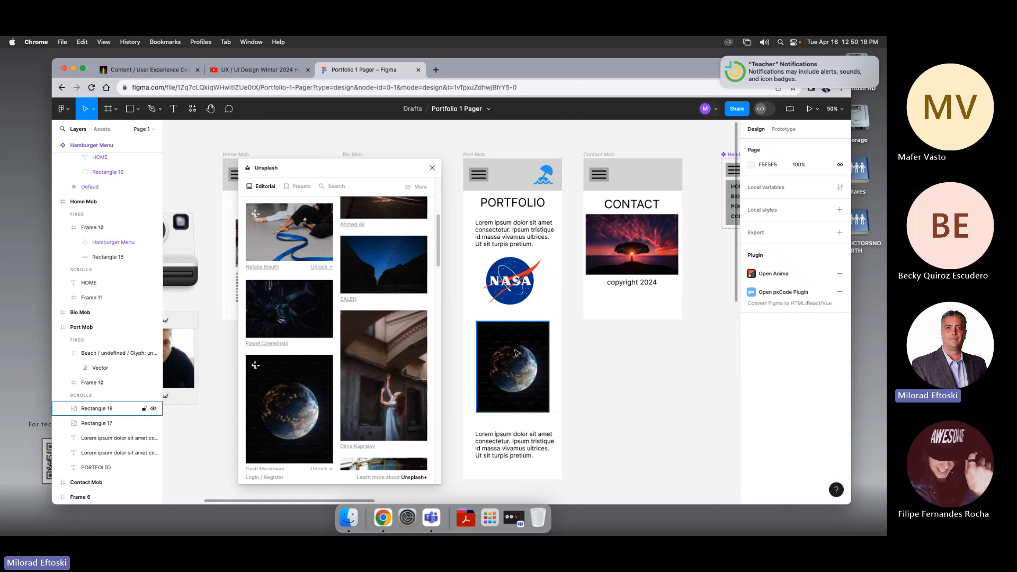
pyautogui.press('super+minus')
pyautogui.press('super+minus')
pyautogui.moveTo(565, 350); pyautogui.dragTo(520, 333)
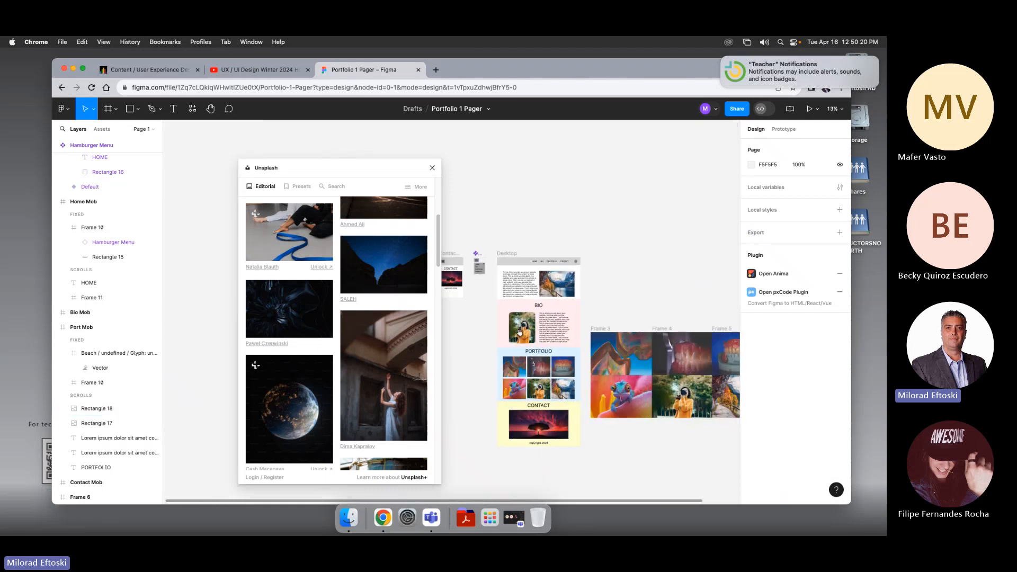
pyautogui.moveTo(446, 320); pyautogui.dragTo(517, 298)
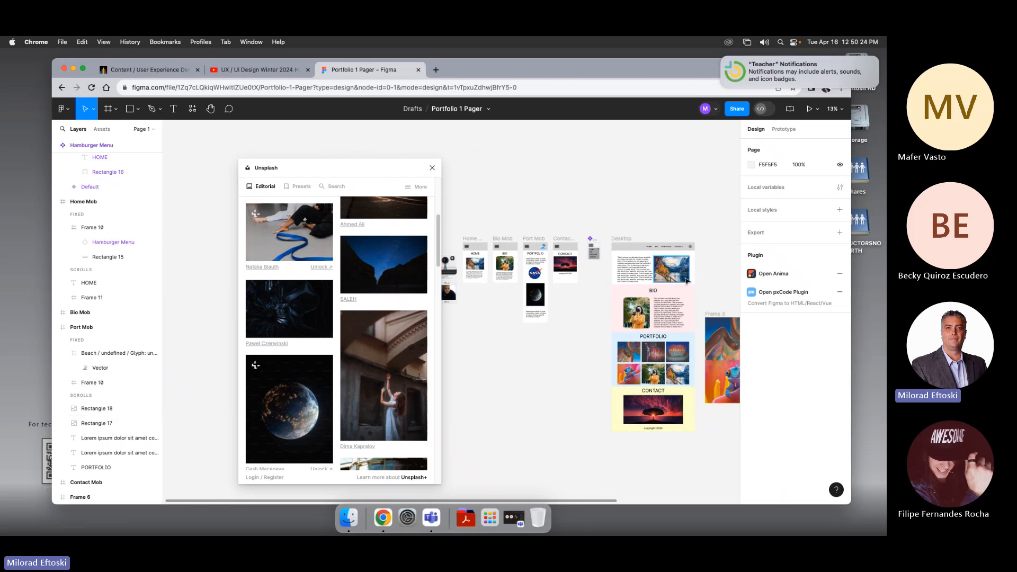
pyautogui.scroll(2, 664, 269)
pyautogui.scroll(3, 665, 269)
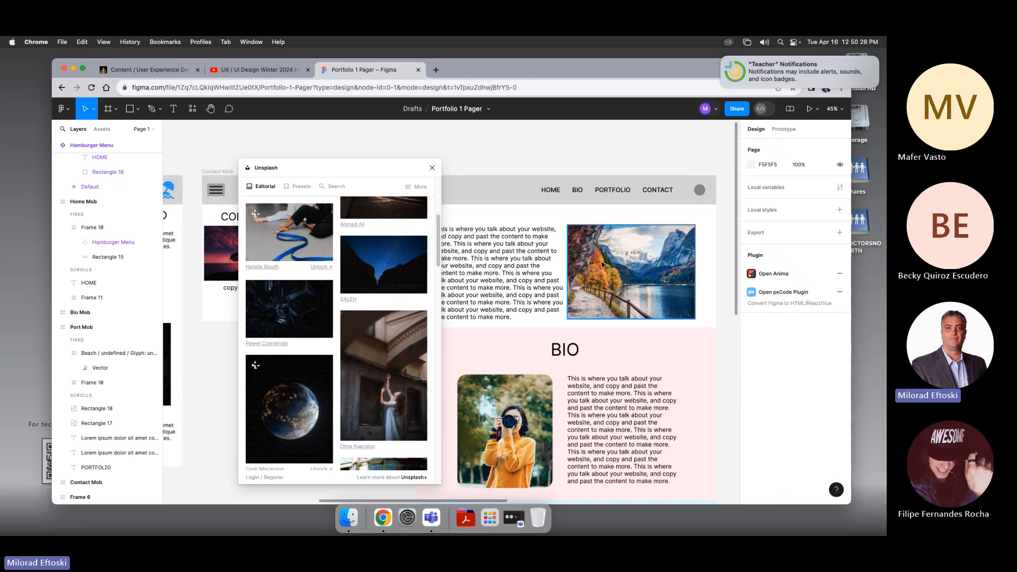
pyautogui.scroll(-4, 617, 285)
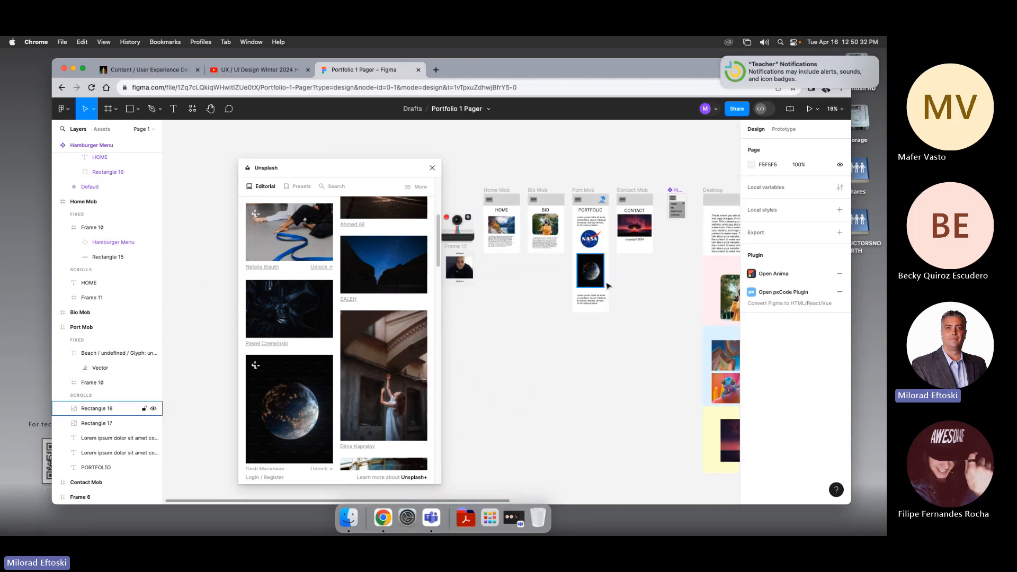
pyautogui.scroll(3, 609, 286)
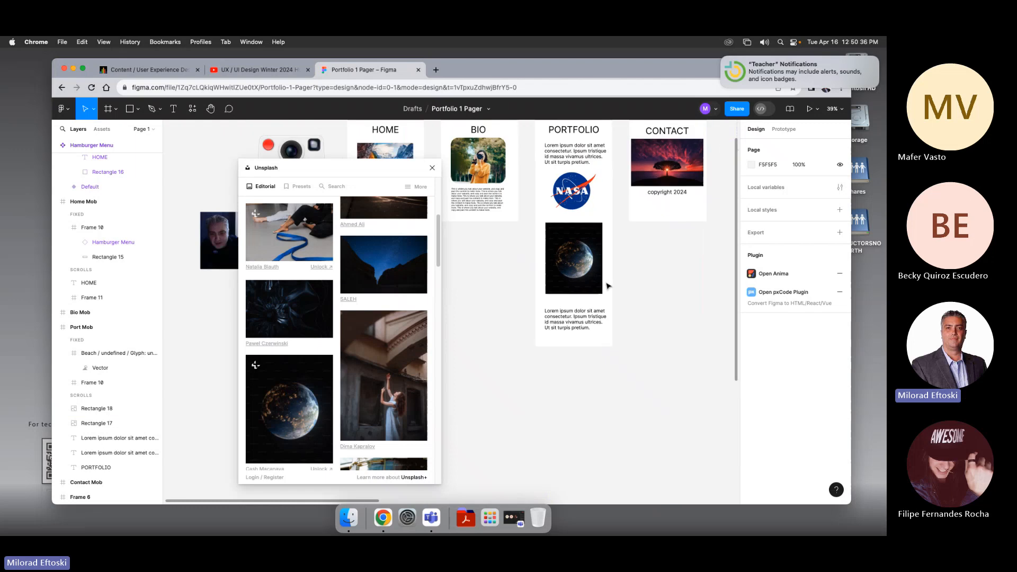
pyautogui.scroll(-2, 627, 292)
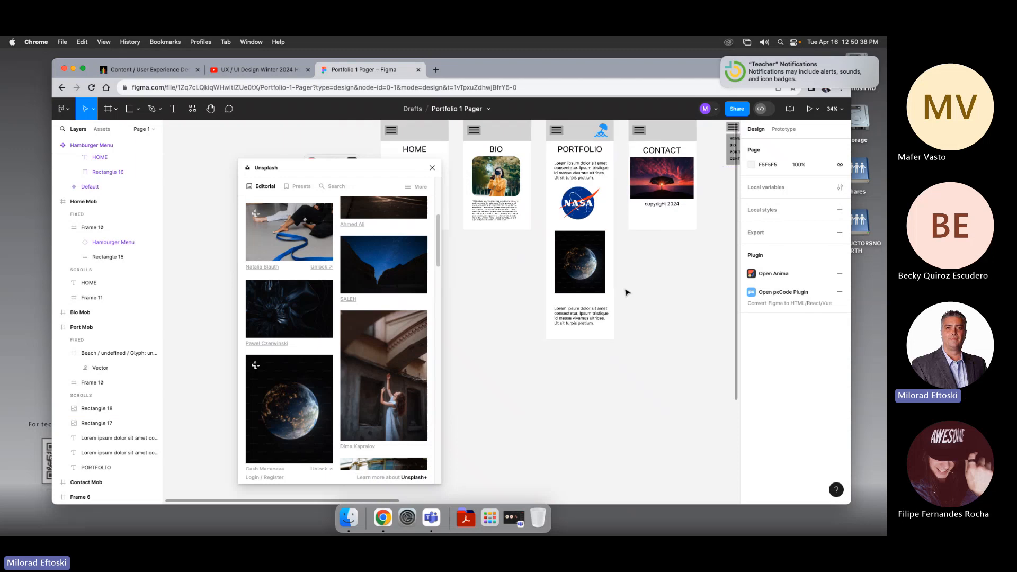
# Step: Move the Unsplash window aside and duplicate the desktop hero image, placing the copy above the Desktop frame
pyautogui.moveTo(648, 276); pyautogui.dragTo(615, 313)
pyautogui.moveTo(373, 161); pyautogui.dragTo(251, 136)
pyautogui.hscroll(5, 608, 285)
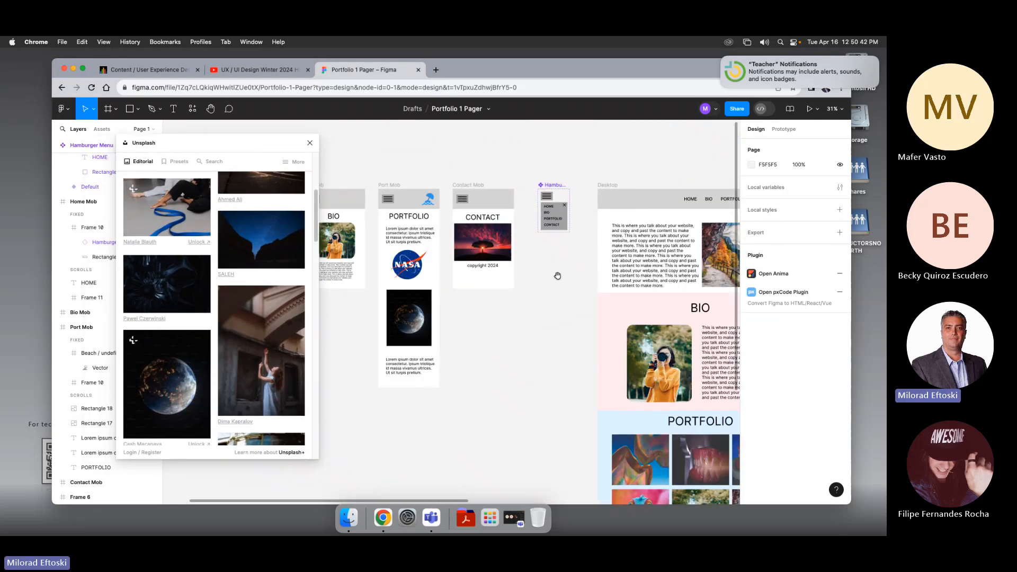
pyautogui.scroll(5, 696, 273)
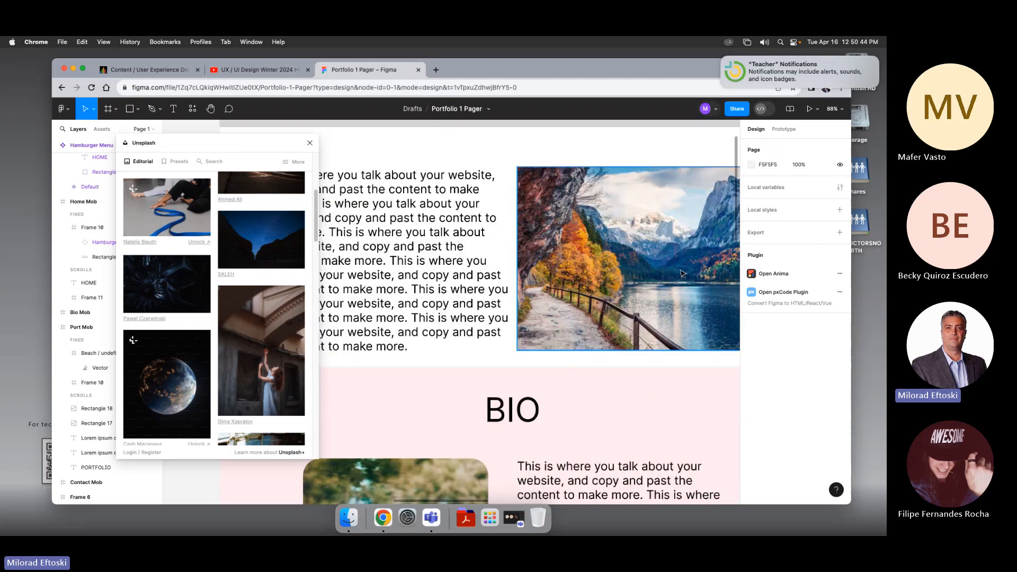
pyautogui.scroll(-2, 632, 298)
pyautogui.hscroll(1, 632, 297)
pyautogui.click(595, 251)
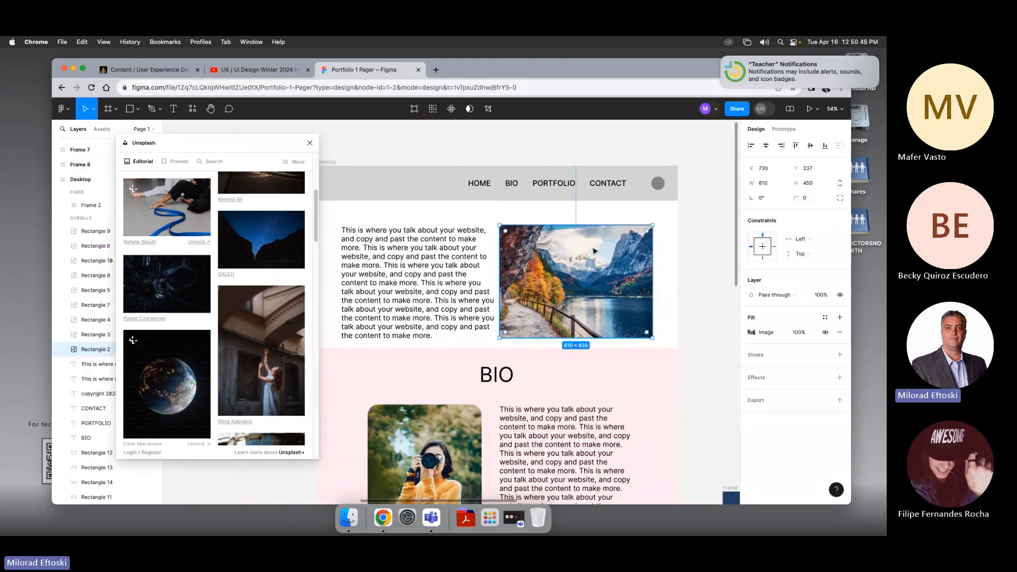
pyautogui.scroll(-5, 647, 286)
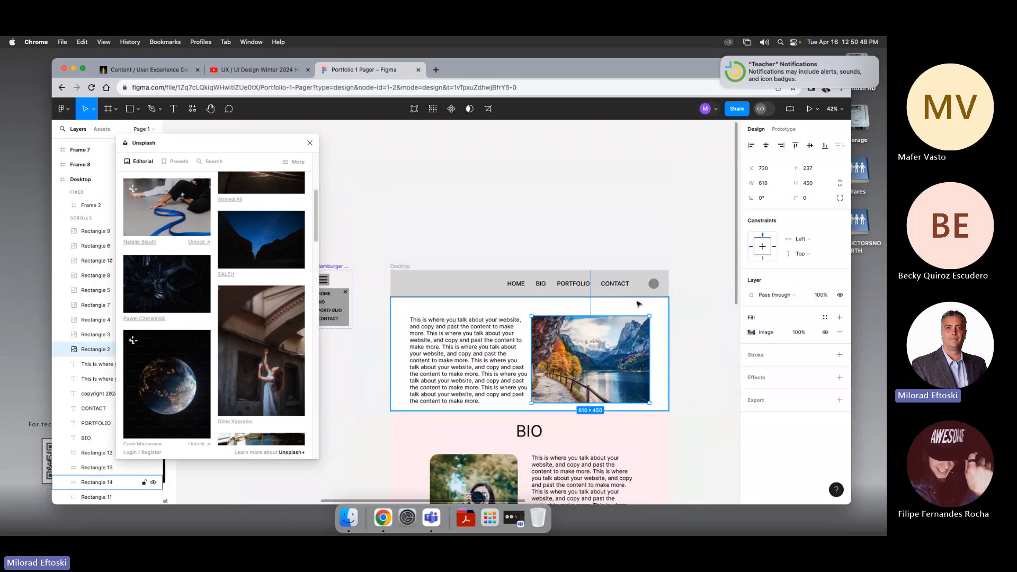
pyautogui.click(581, 216)
pyautogui.scroll(2, 573, 228)
pyautogui.hscroll(2, 572, 228)
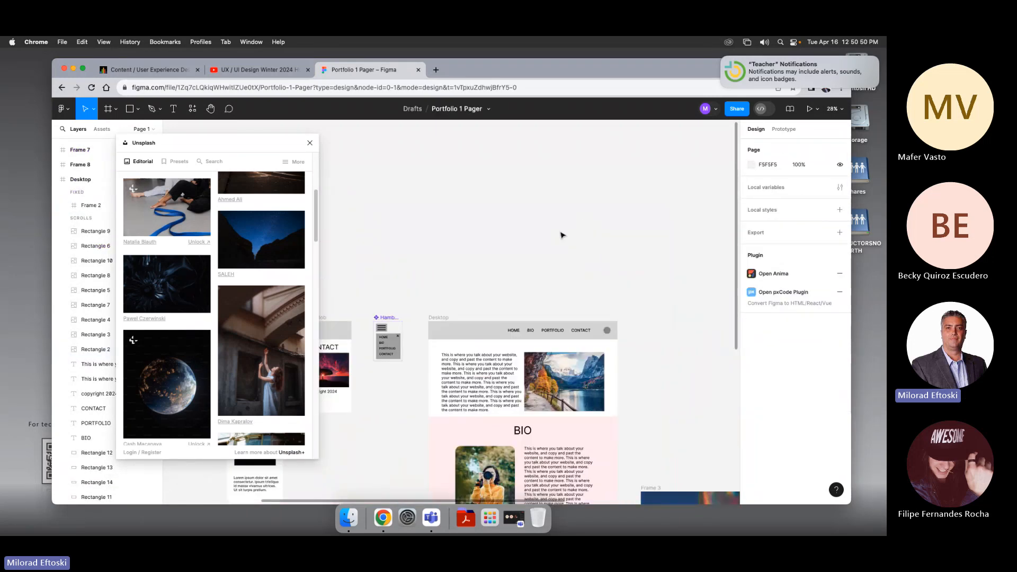
pyautogui.click(573, 357)
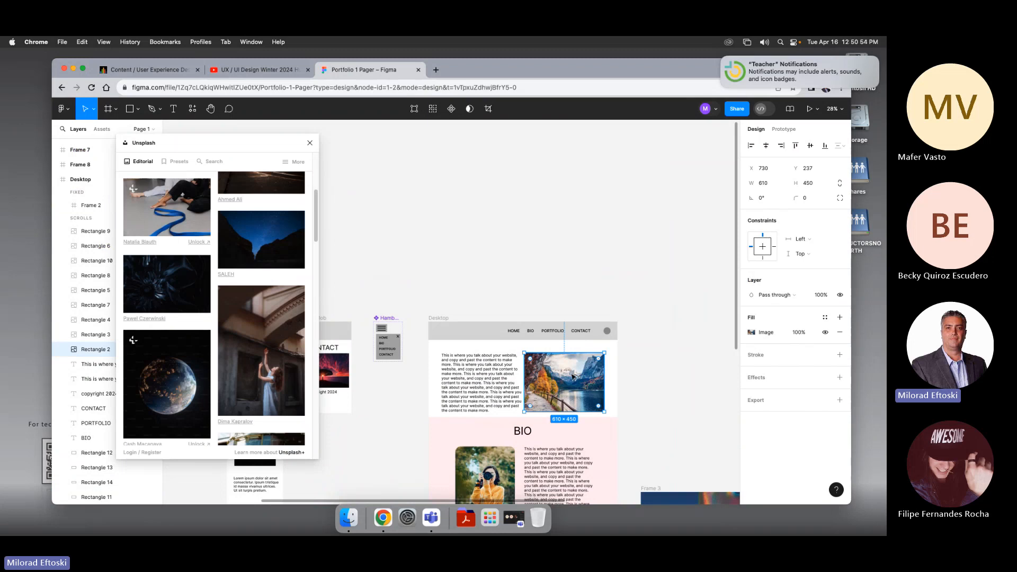
pyautogui.scroll(-3, 573, 376)
pyautogui.hscroll(1, 573, 376)
pyautogui.moveTo(548, 315); pyautogui.dragTo(540, 196)
# Step: Duplicate the copied image to its right and fill the copy with Unsplash's blue ribbon photo
pyautogui.click(625, 204)
pyautogui.hscroll(1, 624, 204)
pyautogui.hscroll(1, 541, 196)
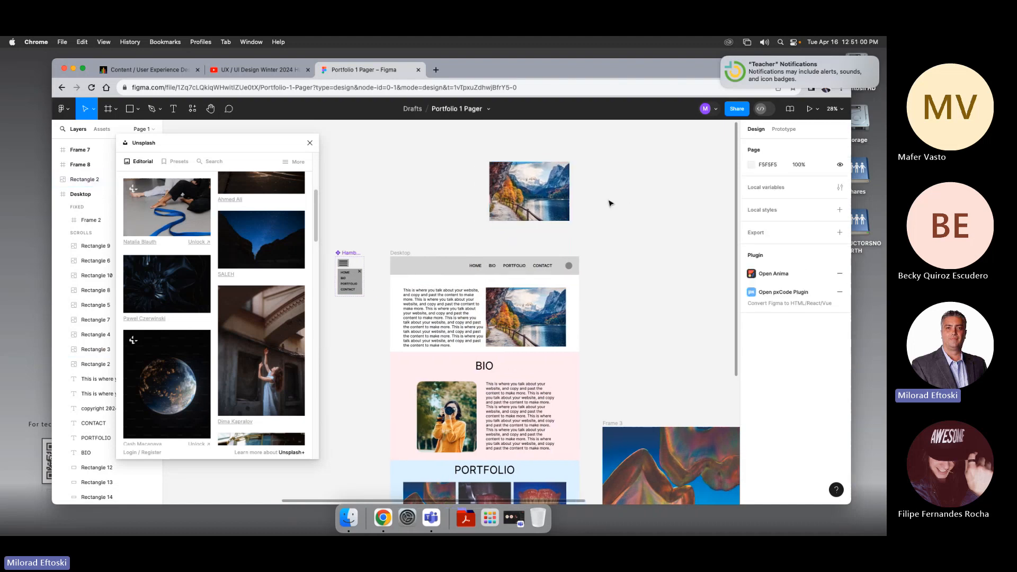
pyautogui.click(553, 187)
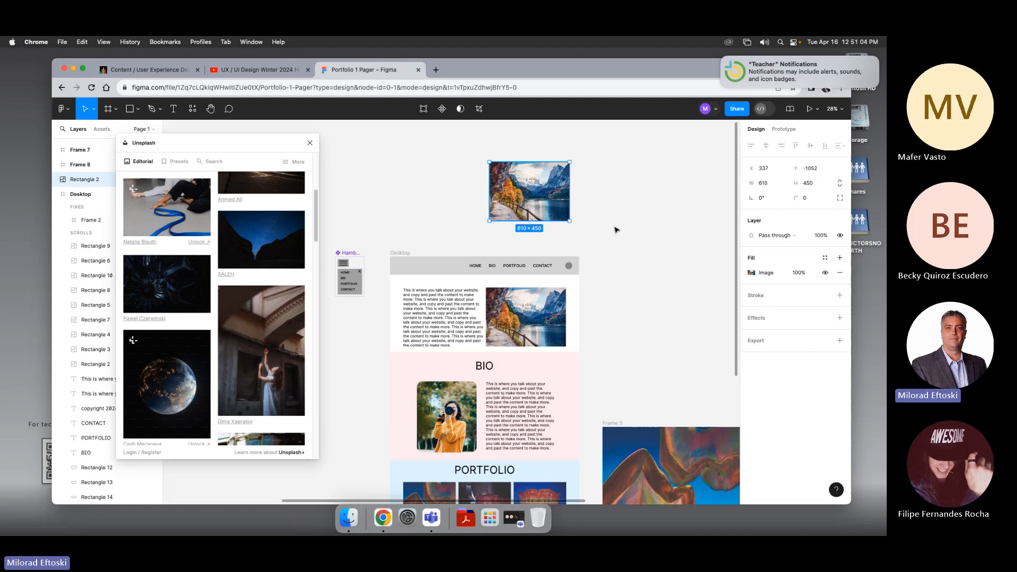
pyautogui.moveTo(524, 209); pyautogui.dragTo(616, 209)
pyautogui.click(174, 226)
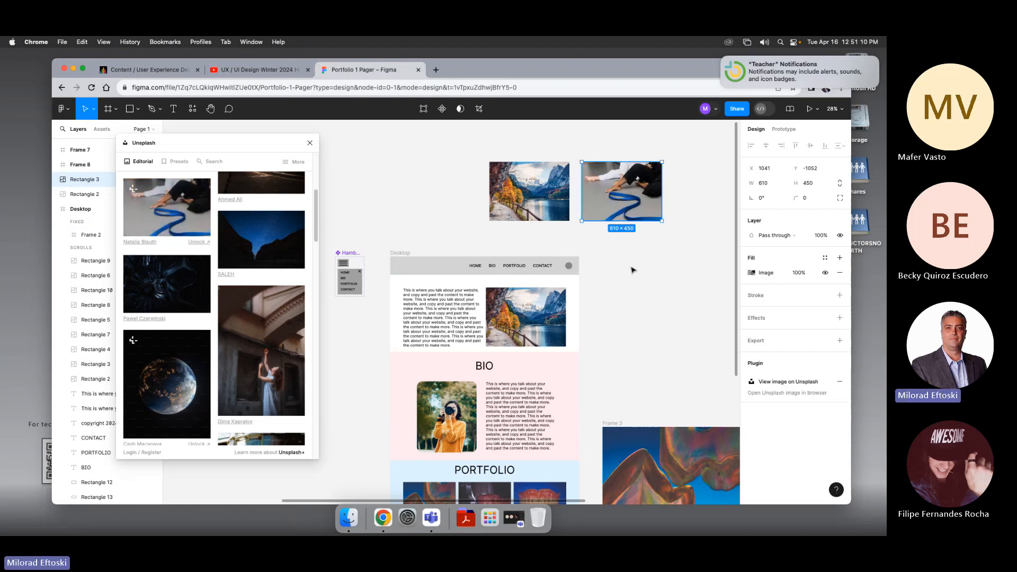
pyautogui.click(631, 269)
pyautogui.hscroll(1, 586, 215)
pyautogui.click(586, 214)
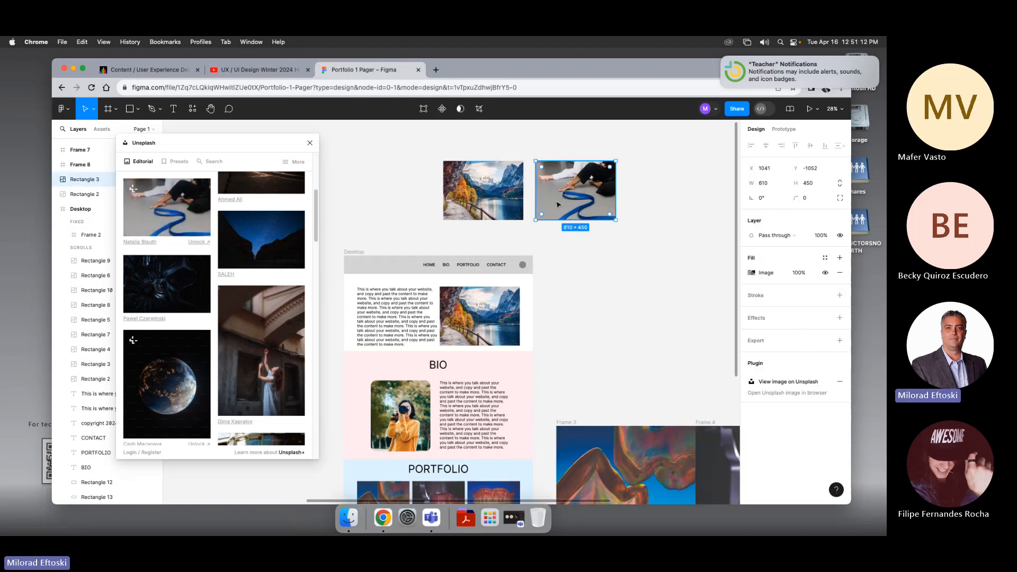
pyautogui.press('super+d')
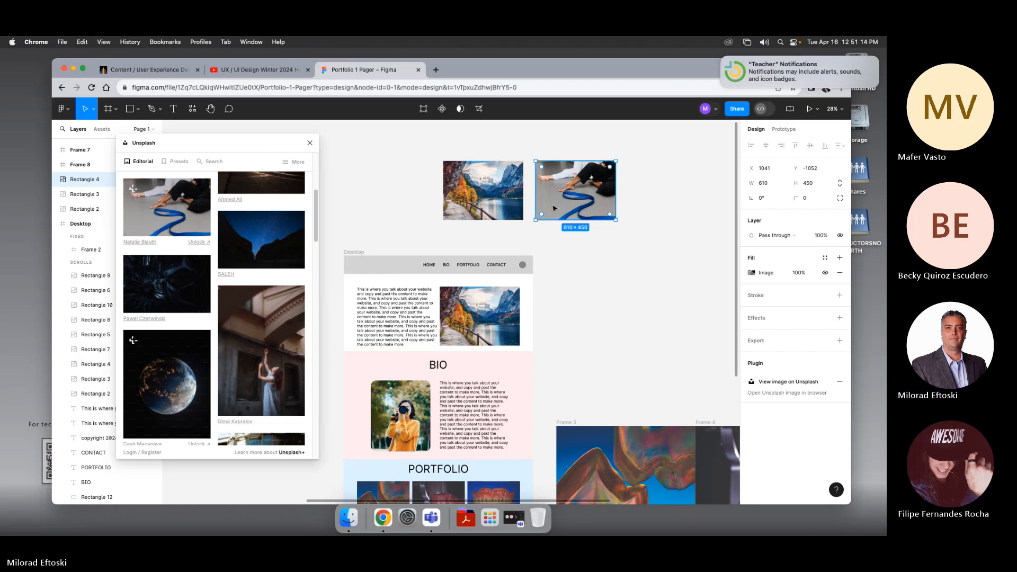
pyautogui.moveTo(558, 205); pyautogui.dragTo(601, 243)
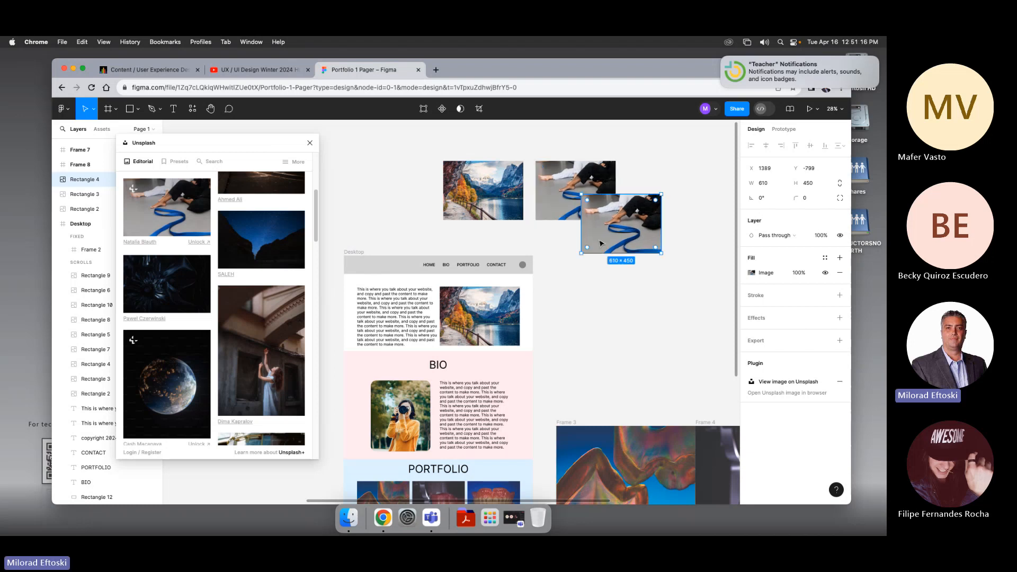
pyautogui.press('BackSpace')
# Step: Duplicate the blue ribbon image twice, lining the copies up in a row to its right
pyautogui.click(562, 213)
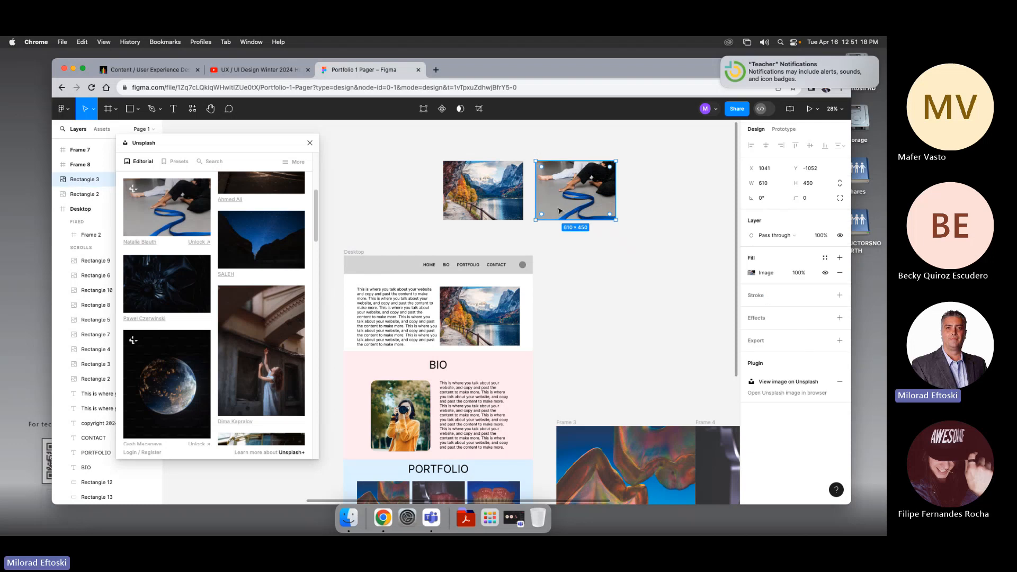
pyautogui.moveTo(562, 213); pyautogui.dragTo(652, 214)
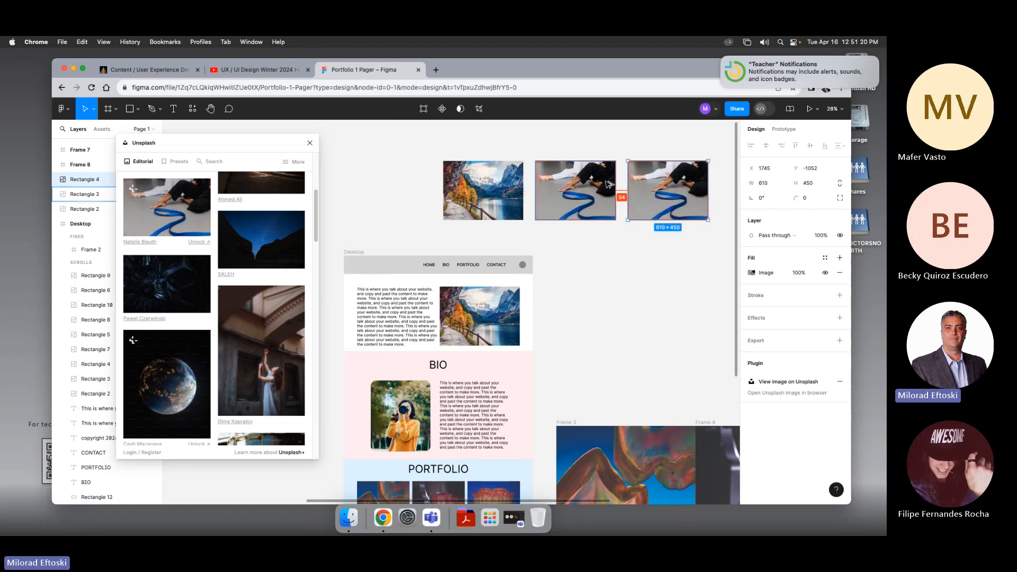
pyautogui.scroll(2, 290, 285)
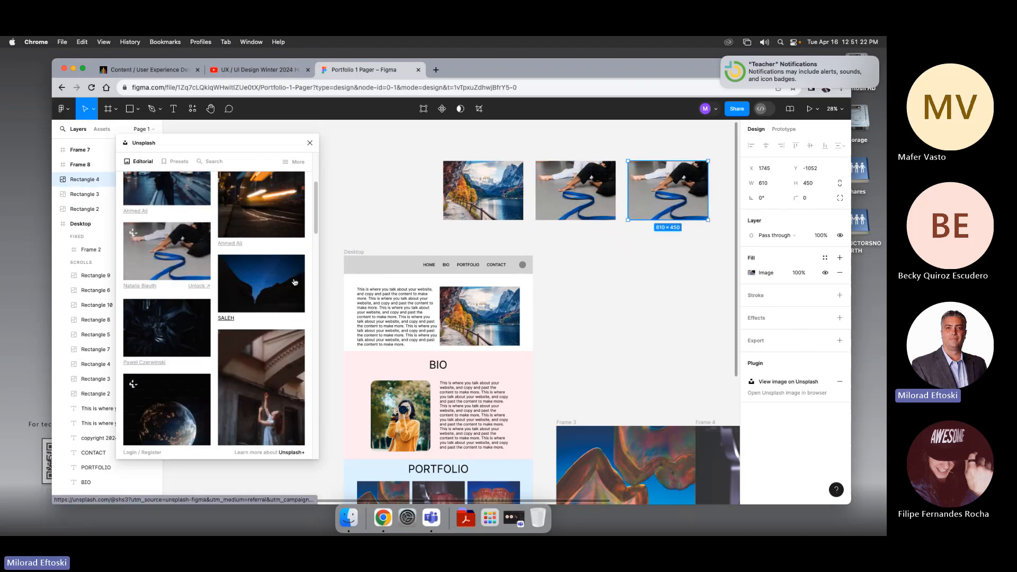
pyautogui.press('super+d')
pyautogui.moveTo(592, 308); pyautogui.dragTo(502, 328)
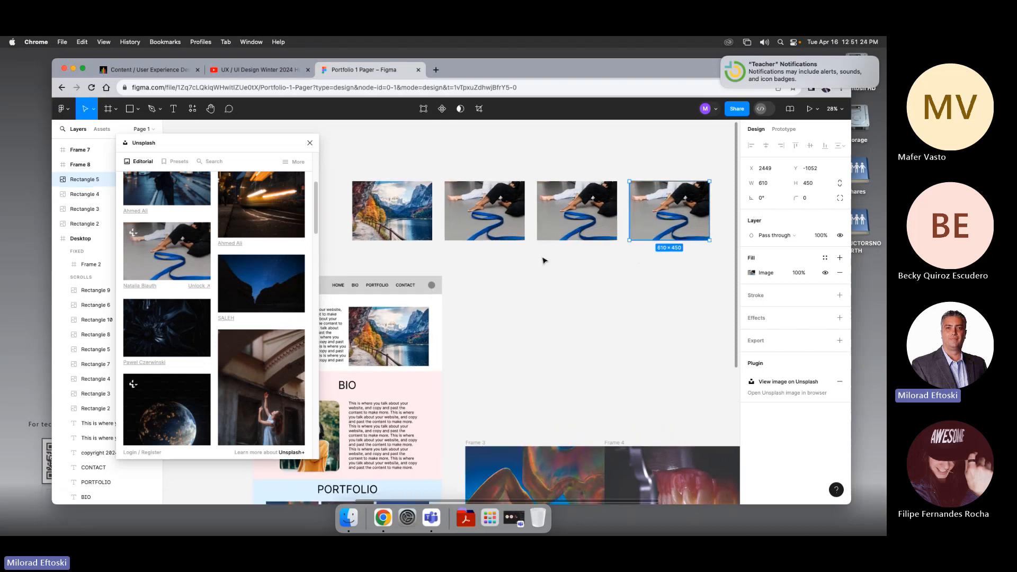
# Step: Fill the third image in the row with Unsplash's rainy city street photo
pyautogui.scroll(-2, 542, 281)
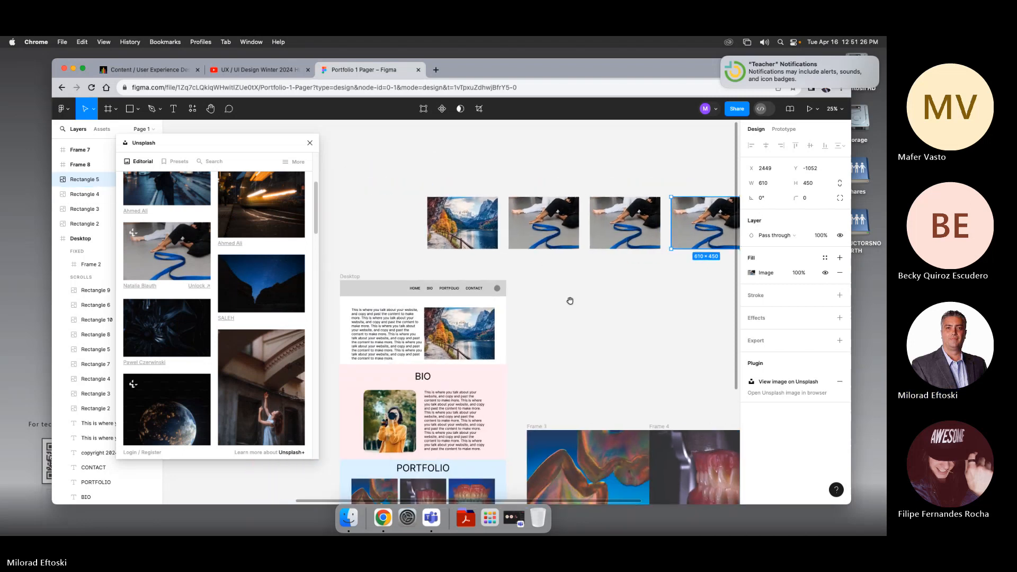
pyautogui.click(569, 236)
pyautogui.scroll(2, 207, 220)
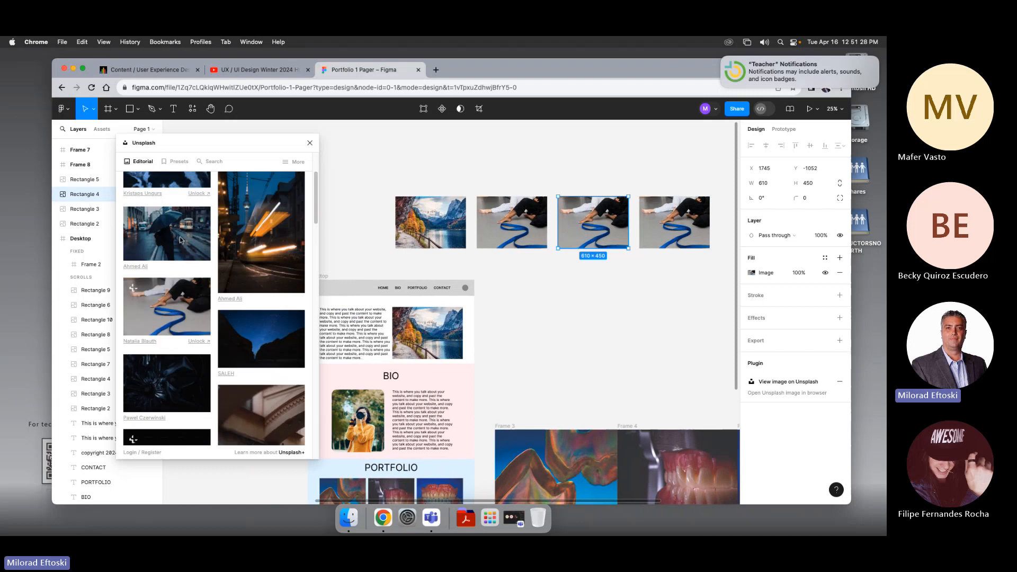
pyautogui.click(675, 222)
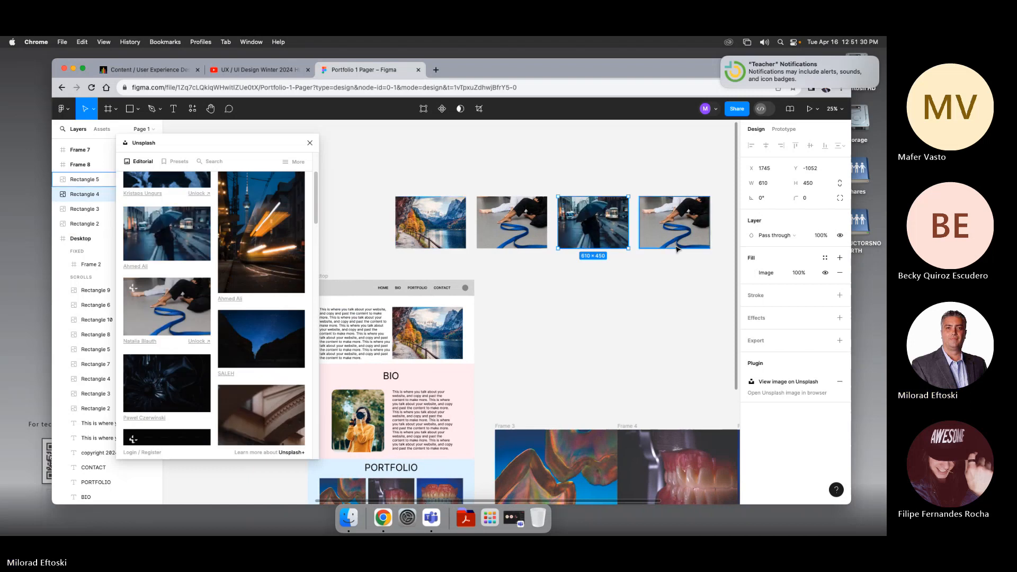
# Step: Fill the fourth image in the row with Unsplash's mountain sunset photo
pyautogui.scroll(3, 219, 253)
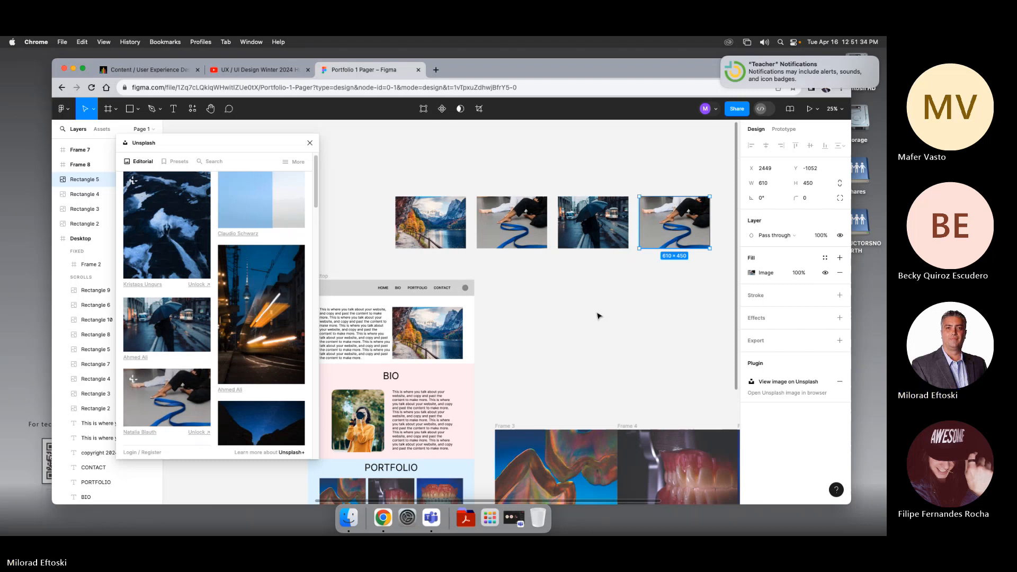
pyautogui.hscroll(1, 620, 287)
pyautogui.click(620, 287)
pyautogui.moveTo(388, 166); pyautogui.dragTo(705, 278)
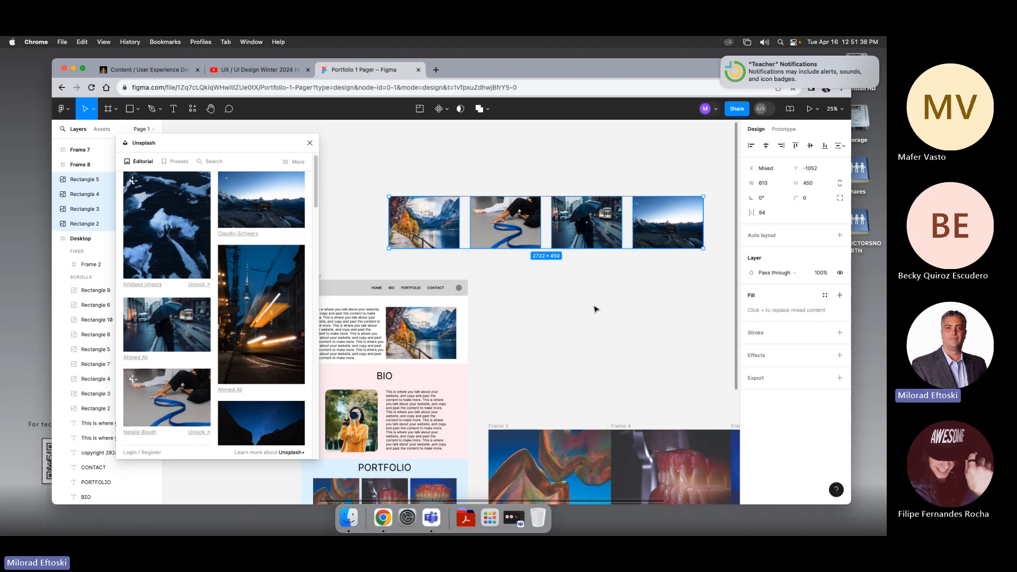
pyautogui.click(594, 309)
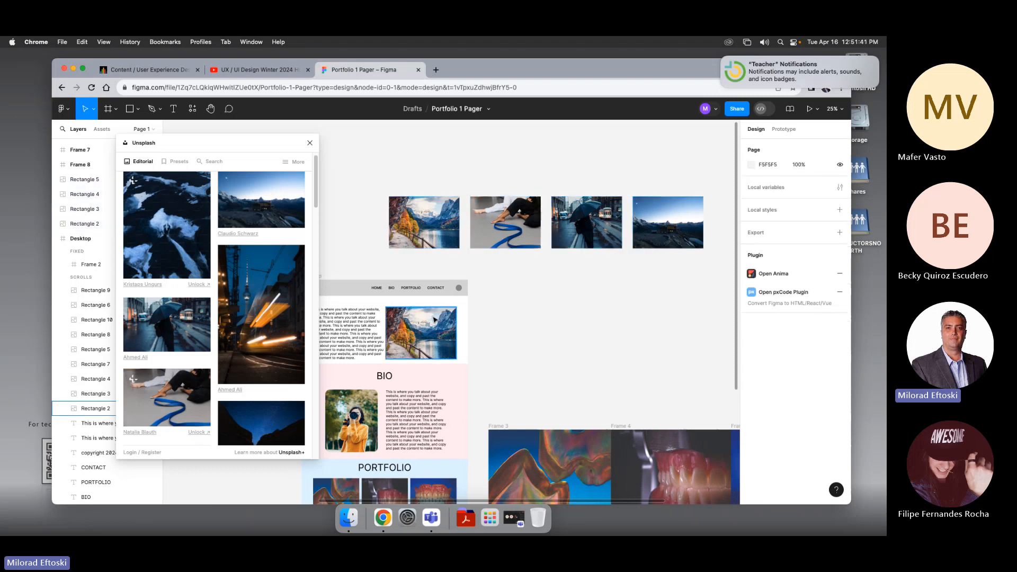
# Step: Close the Unsplash plugin window
pyautogui.hscroll(-3, 501, 337)
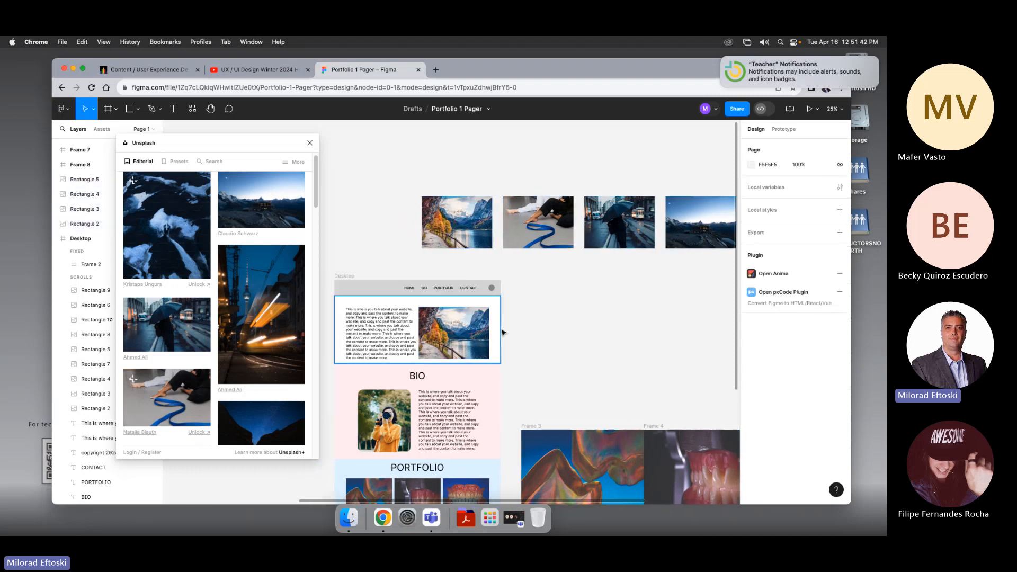
pyautogui.scroll(-2, 499, 350)
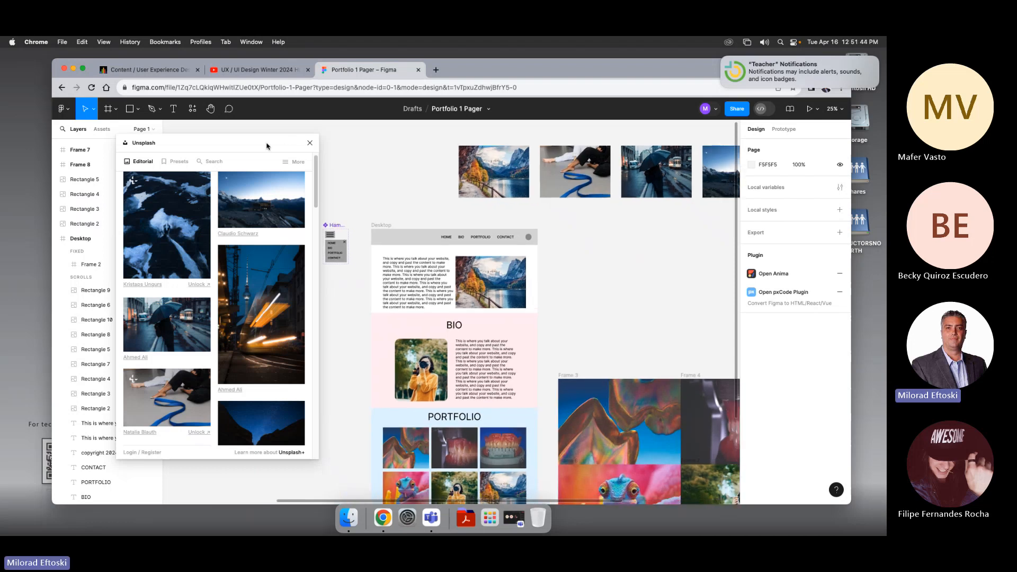
pyautogui.click(310, 143)
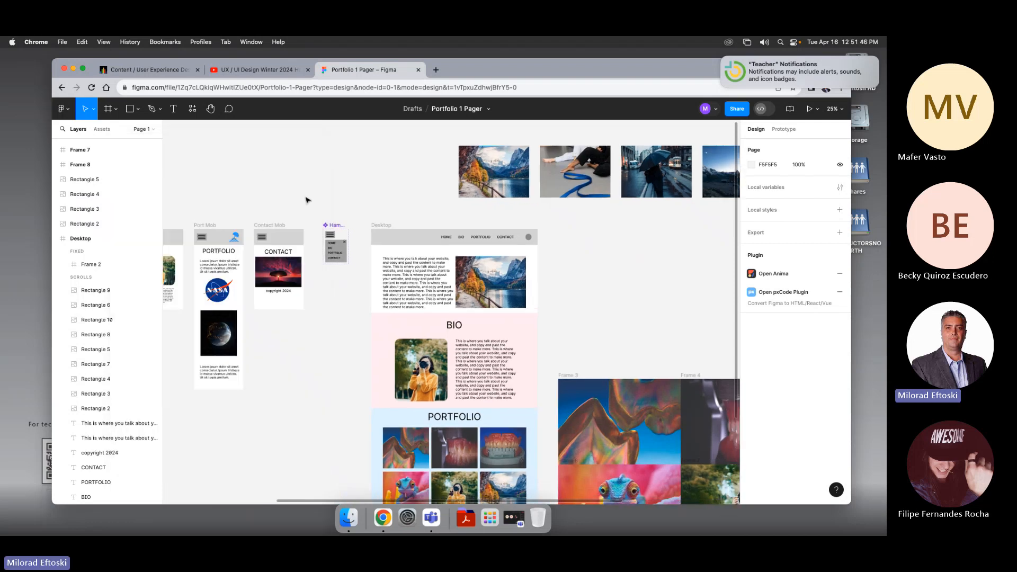
pyautogui.moveTo(307, 199); pyautogui.dragTo(275, 204)
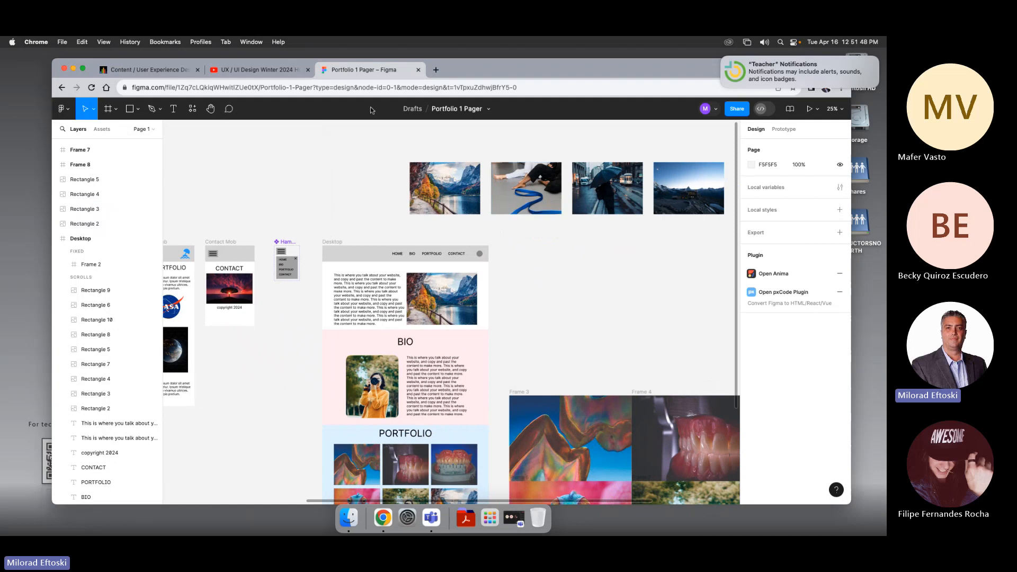
pyautogui.click(193, 109)
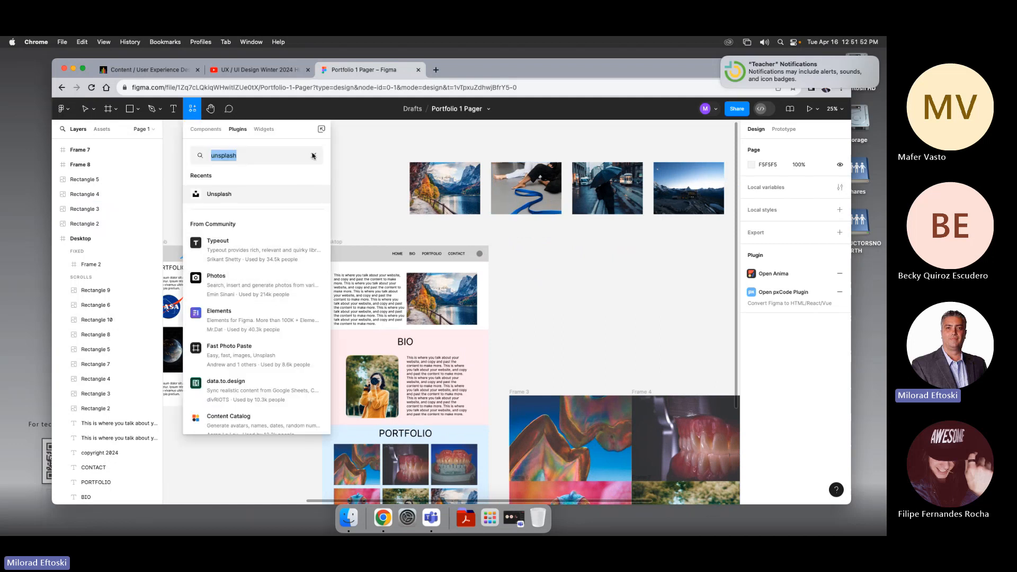
pyautogui.click(313, 156)
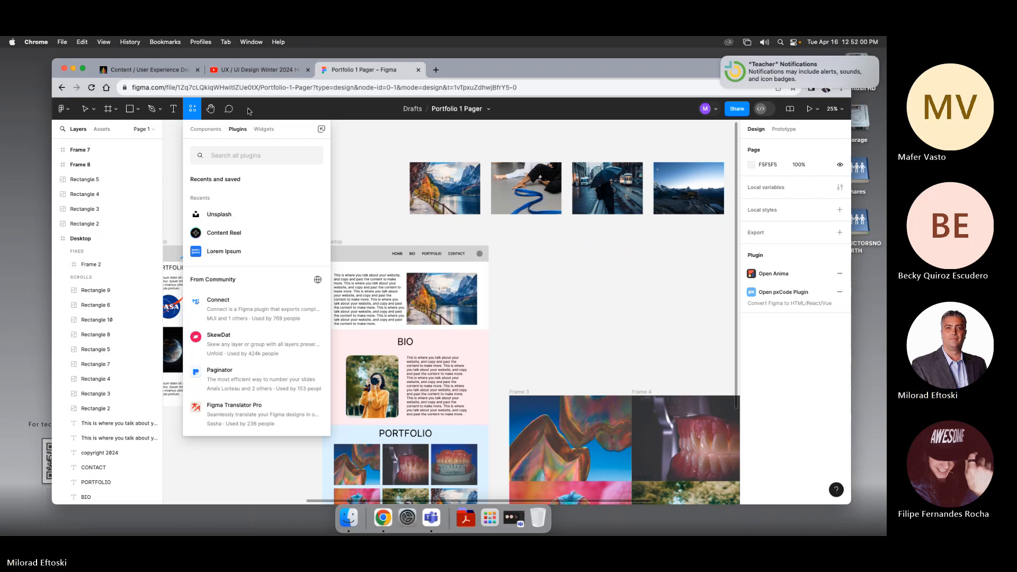
pyautogui.press('Escape')
pyautogui.hscroll(1, 539, 266)
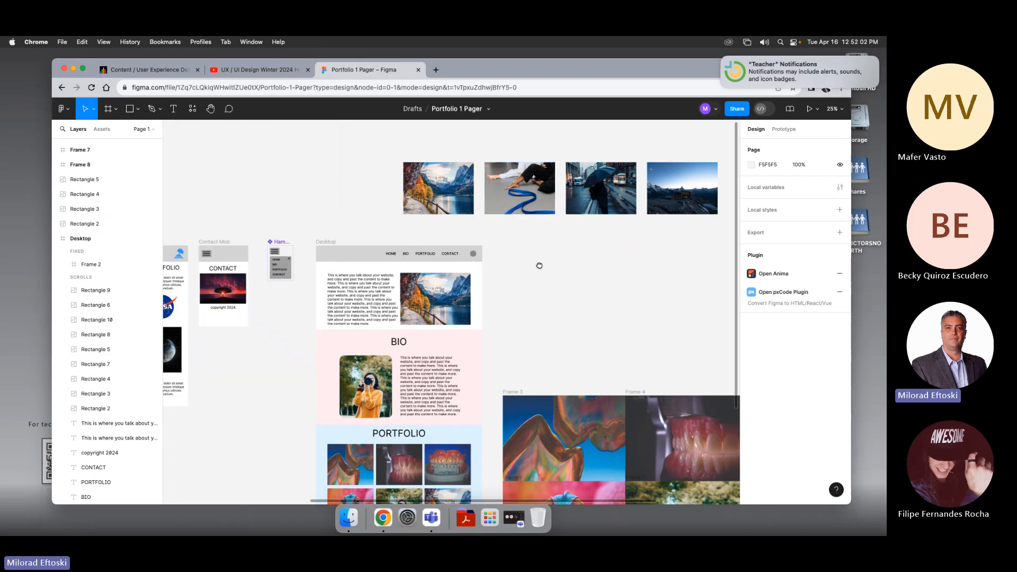
pyautogui.moveTo(539, 266); pyautogui.dragTo(503, 276)
# Step: Select the four-image row above the Desktop frame and open its context menu
pyautogui.moveTo(347, 157); pyautogui.dragTo(670, 252)
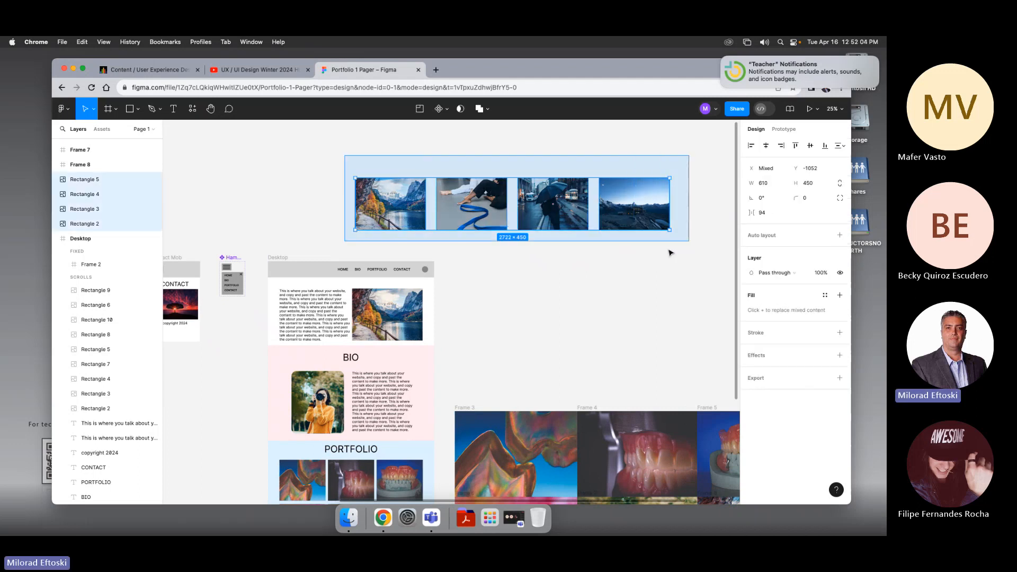
pyautogui.click(670, 253)
pyautogui.click(395, 207)
pyautogui.click(431, 238)
pyautogui.click(471, 208)
pyautogui.click(547, 211)
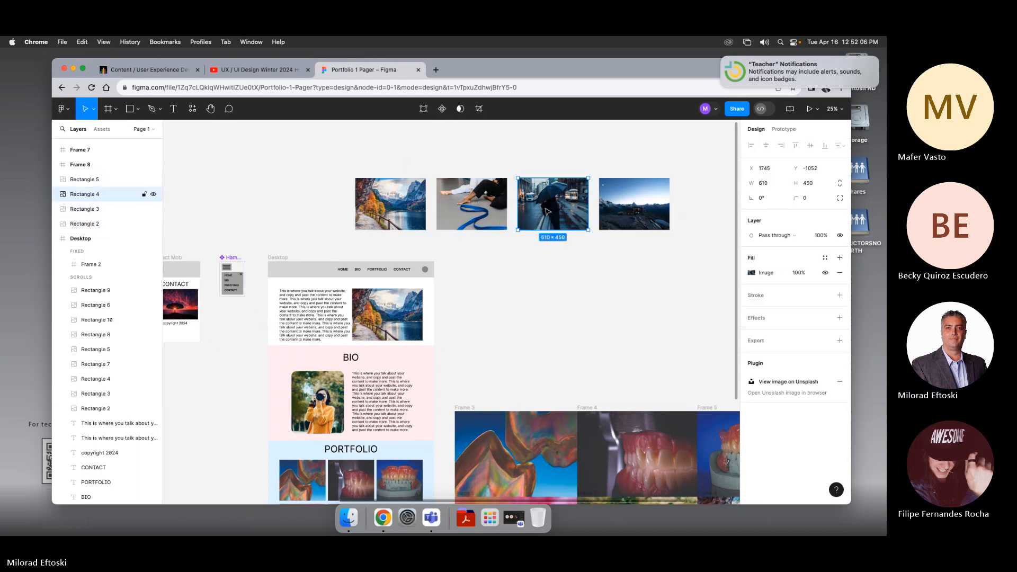
pyautogui.click(627, 216)
pyautogui.click(594, 237)
pyautogui.hscroll(1, 577, 222)
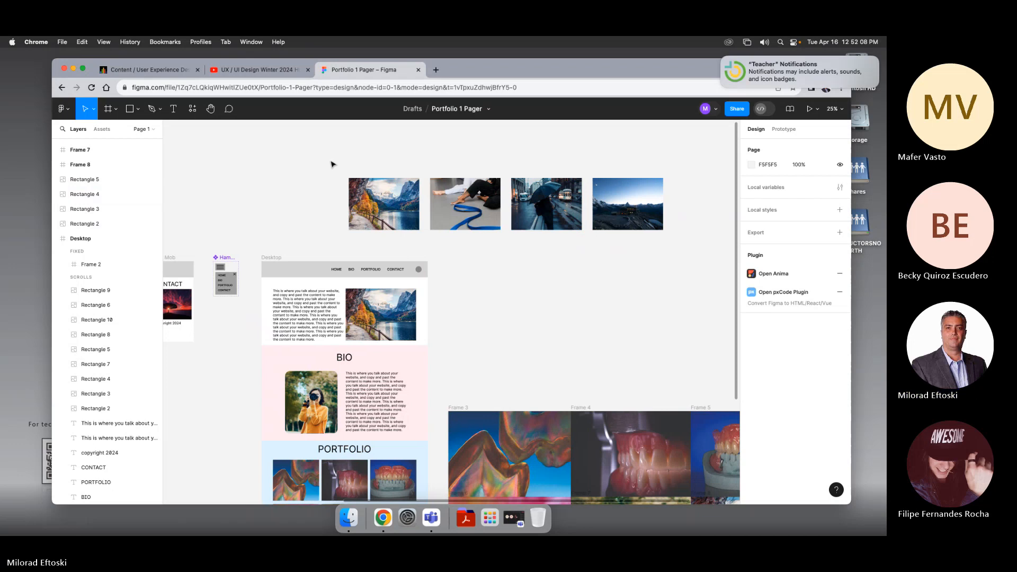
pyautogui.moveTo(332, 164); pyautogui.dragTo(699, 247)
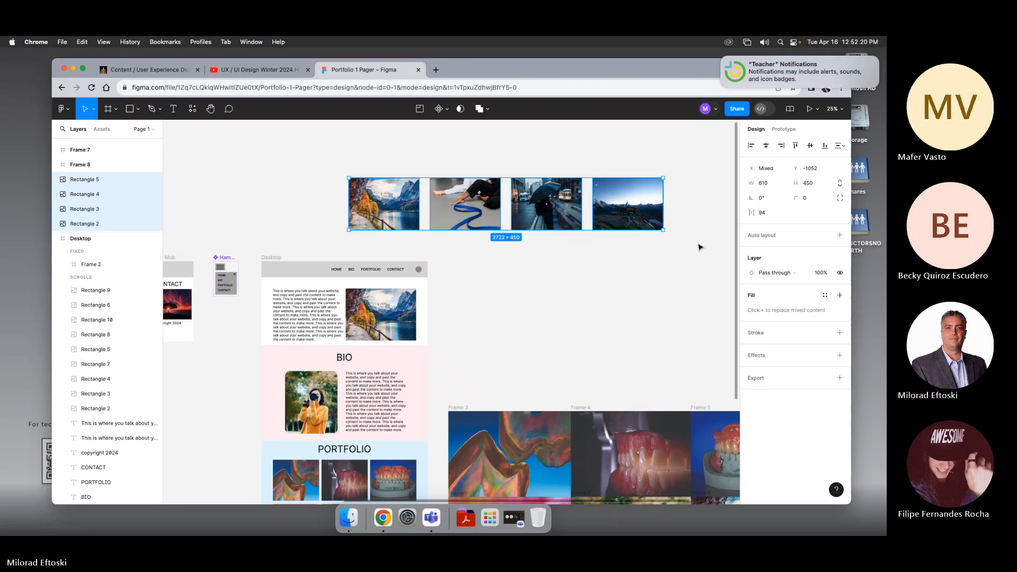
pyautogui.rightClick(491, 203)
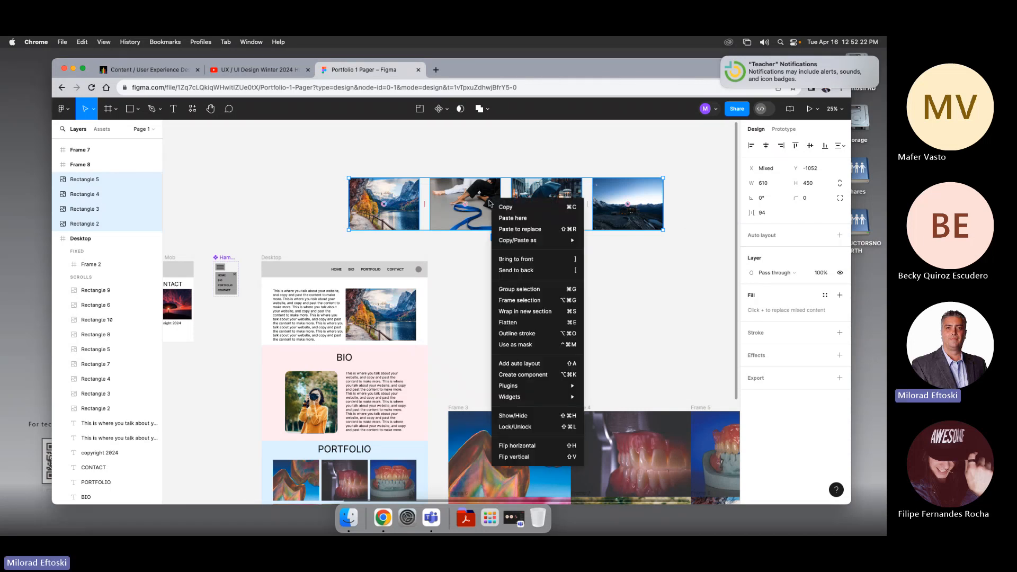
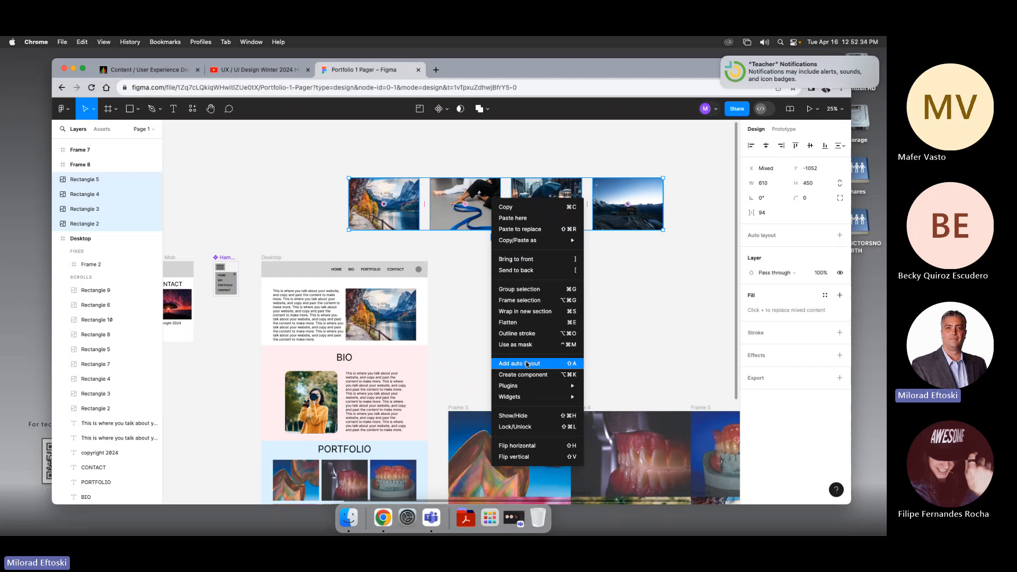
# Step: Add auto layout to the four-image row and move the resulting frame higher above the page designs
pyautogui.click(527, 364)
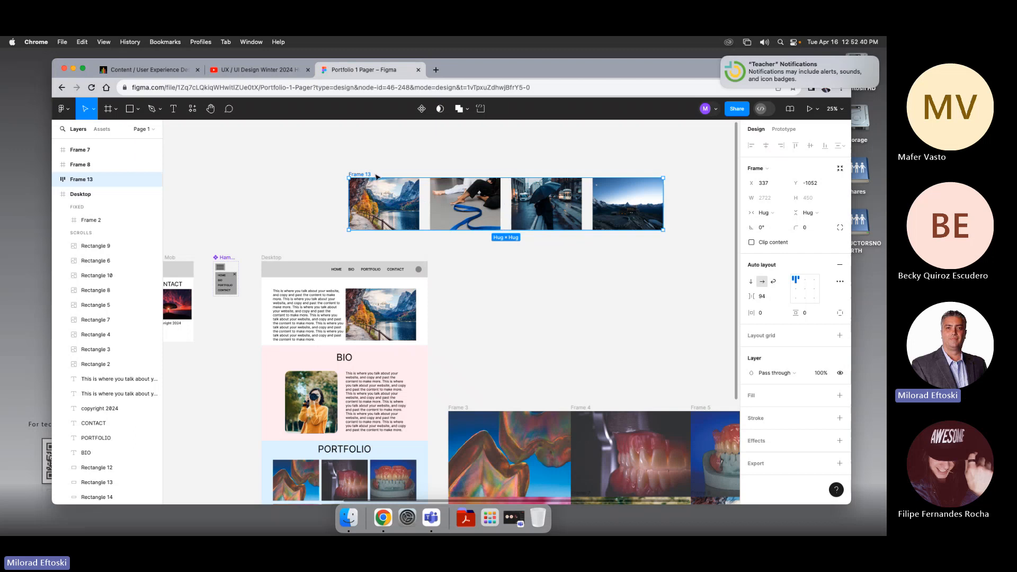
pyautogui.moveTo(401, 223); pyautogui.dragTo(374, 193)
pyautogui.press('super+minus')
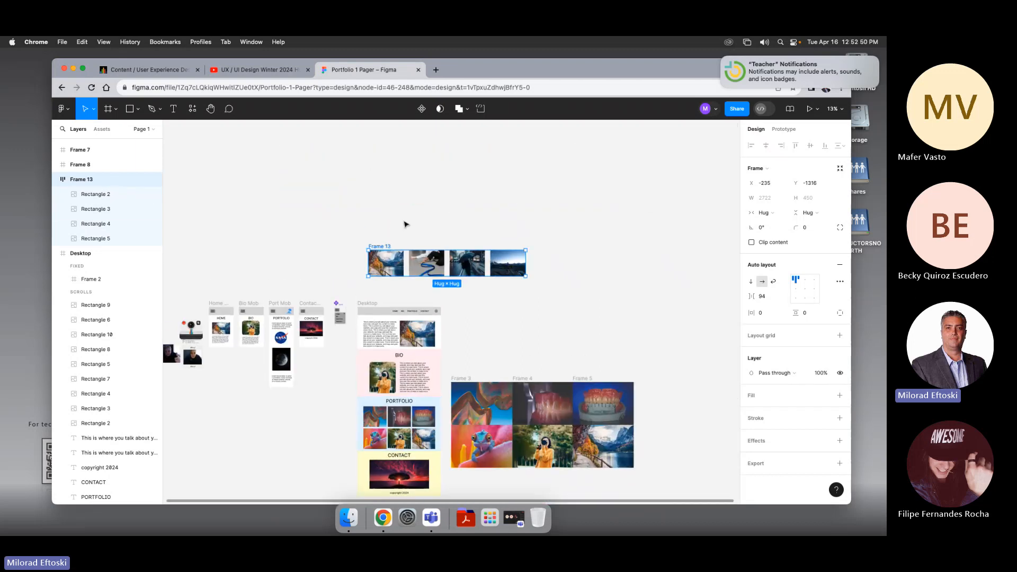
pyautogui.moveTo(424, 255); pyautogui.dragTo(417, 194)
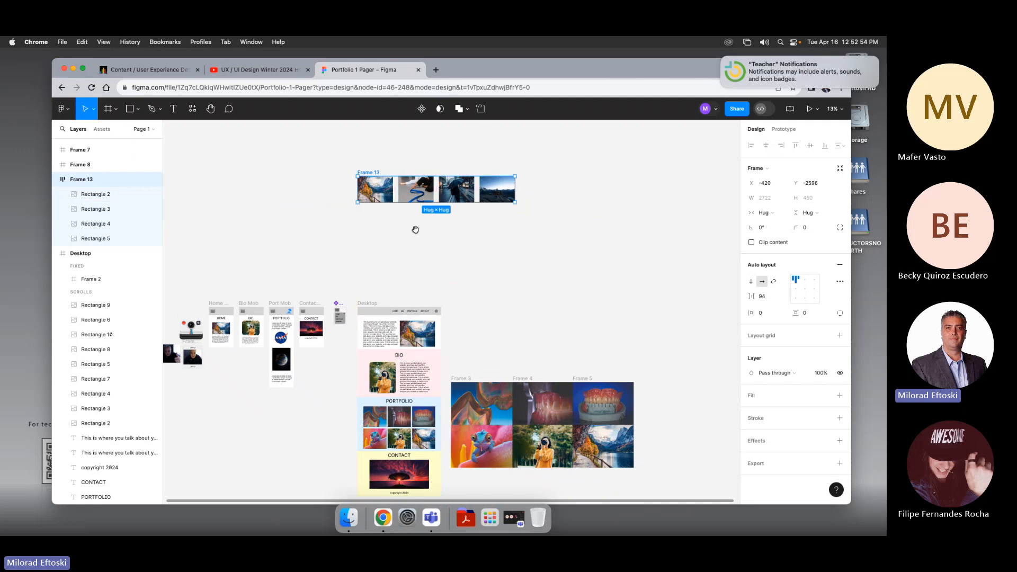
# Step: Resize the auto-layout image frame to a fixed 610 width and turn on Clip content so only one image shows
pyautogui.moveTo(415, 230); pyautogui.dragTo(431, 215)
pyautogui.click(392, 200)
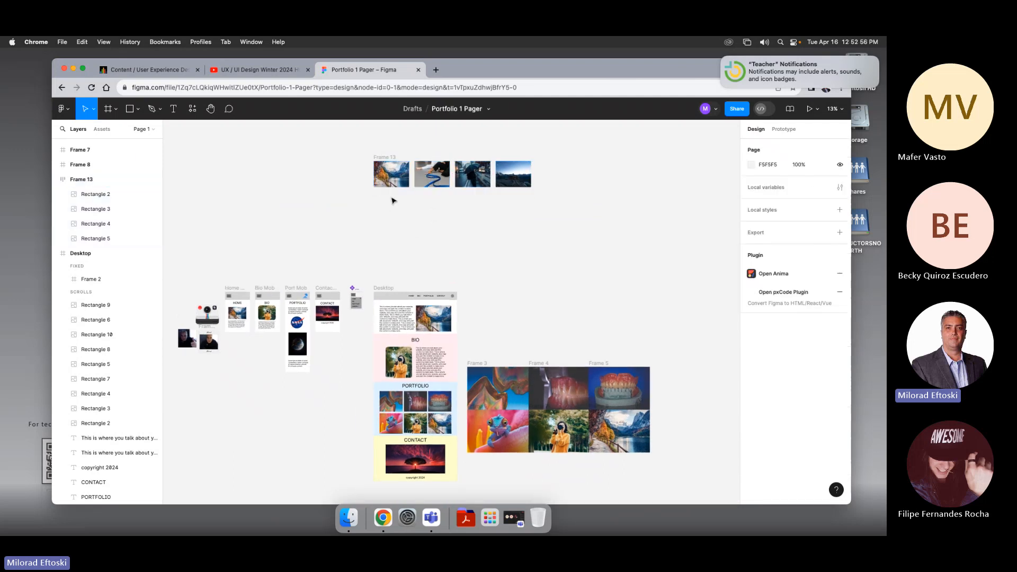
pyautogui.click(390, 180)
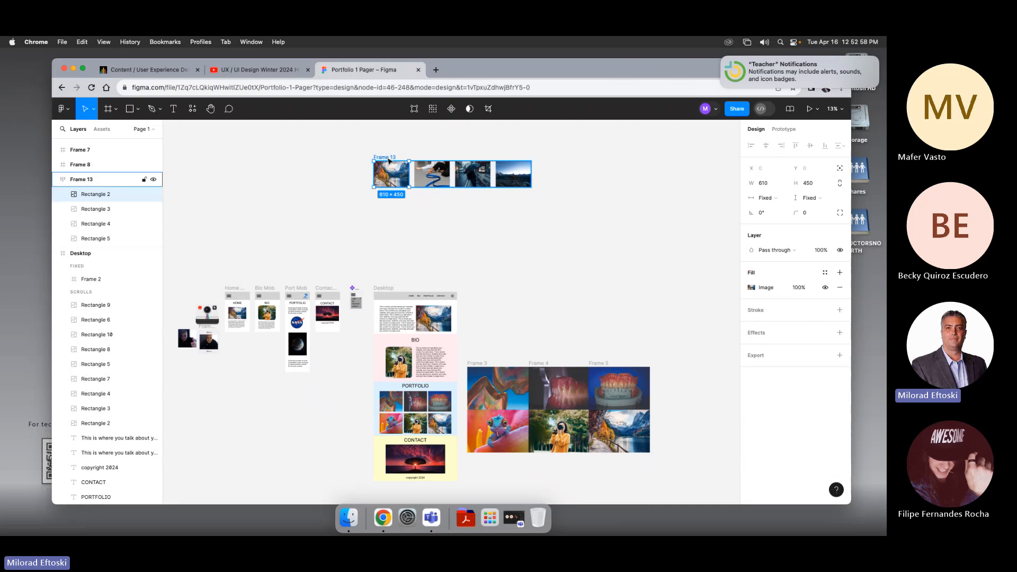
pyautogui.click(390, 157)
pyautogui.moveTo(532, 174); pyautogui.dragTo(411, 181)
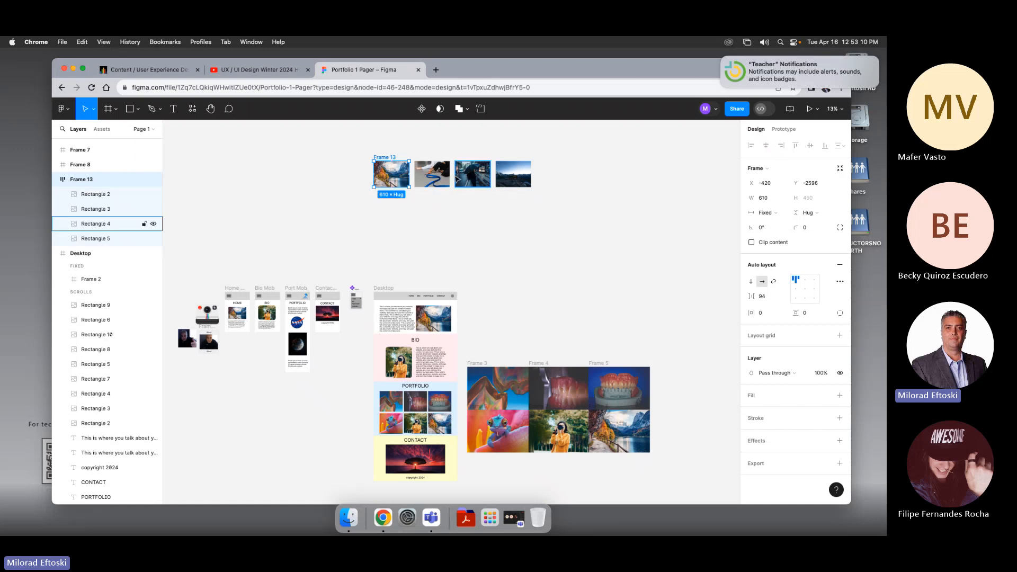
pyautogui.click(752, 243)
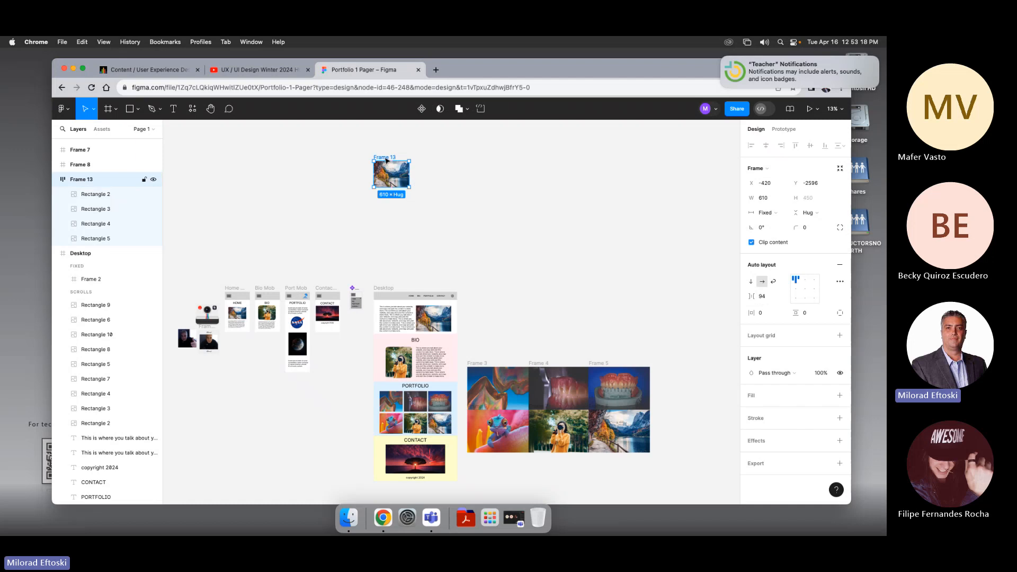
# Step: Duplicate the image frame just below the original and turn off Clip content on the copy
pyautogui.click(491, 242)
pyautogui.click(387, 160)
pyautogui.keyDown('alt'); pyautogui.moveTo(388, 160); pyautogui.dragTo(387, 195); pyautogui.keyUp('alt')
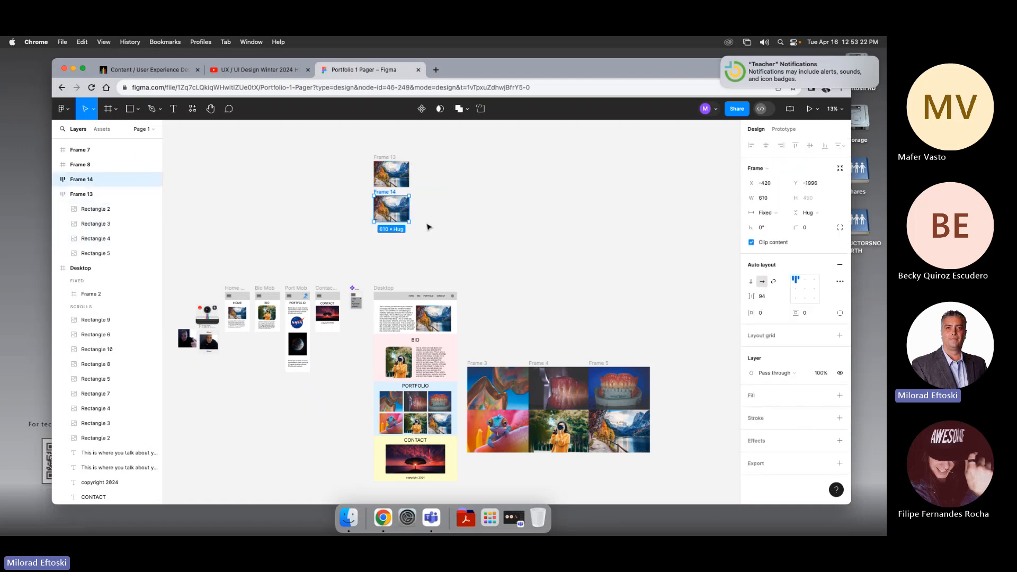
pyautogui.click(429, 227)
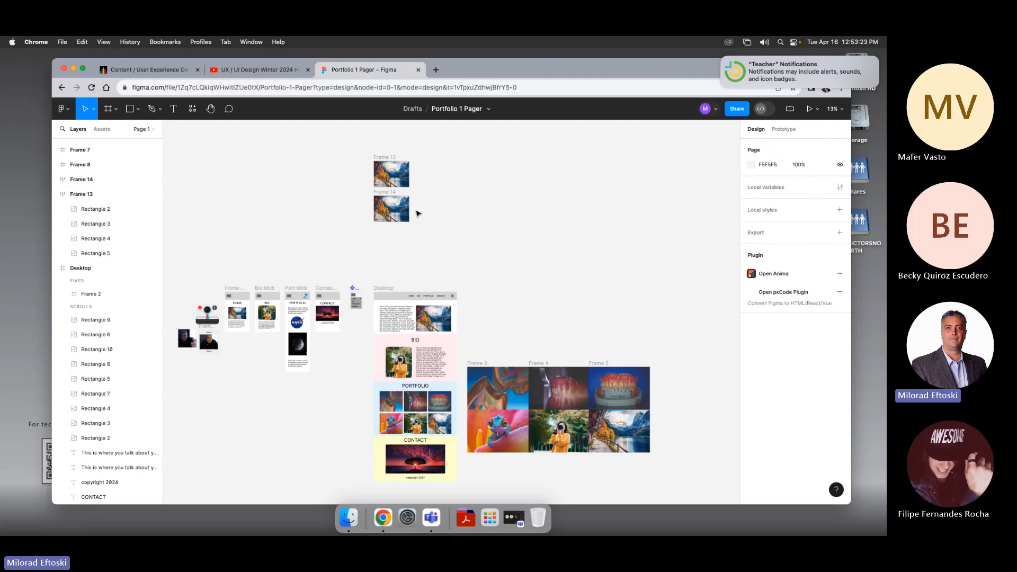
pyautogui.click(386, 193)
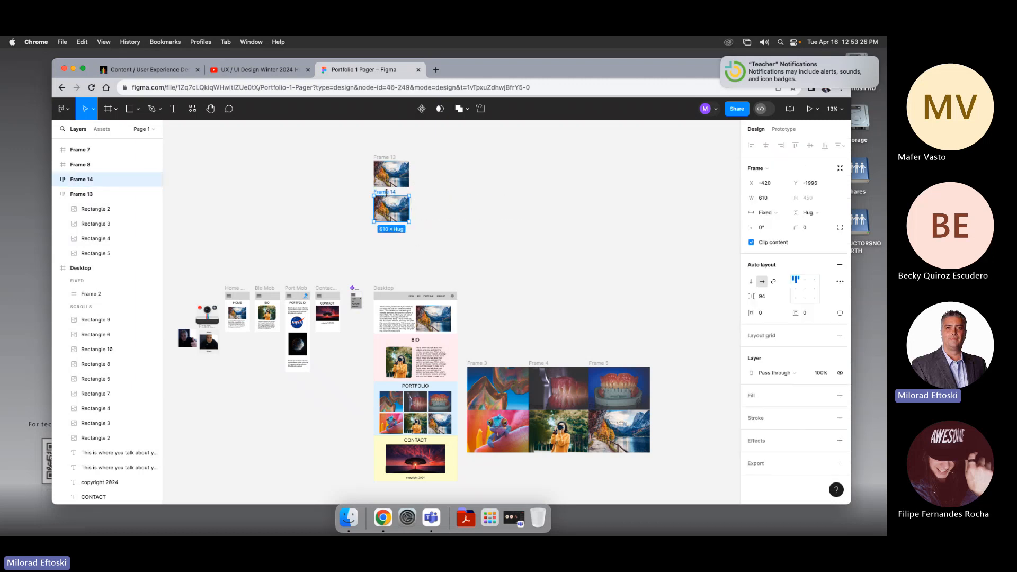
pyautogui.click(751, 243)
pyautogui.click(524, 234)
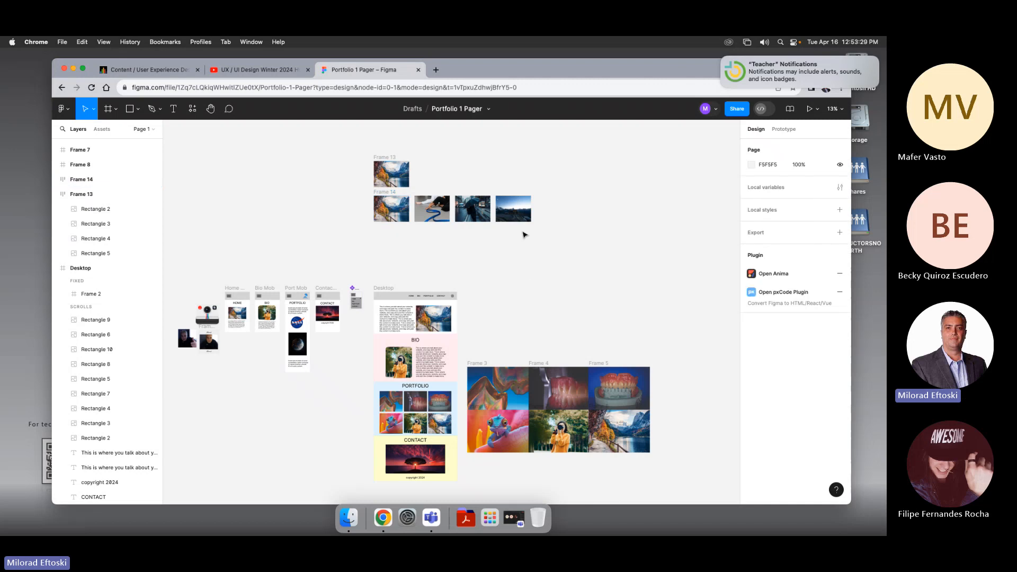
# Step: Try pulling the four images out of the duplicate frame, undoing the attempts
pyautogui.moveTo(523, 239); pyautogui.dragTo(379, 216)
pyautogui.click(427, 252)
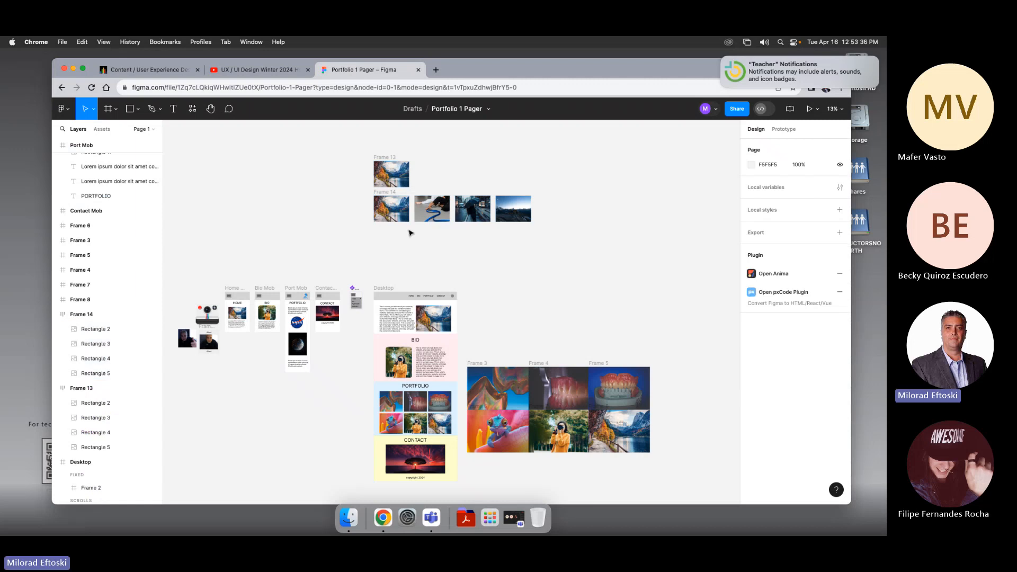
pyautogui.press('super+z')
pyautogui.click(411, 233)
pyautogui.press('super+z')
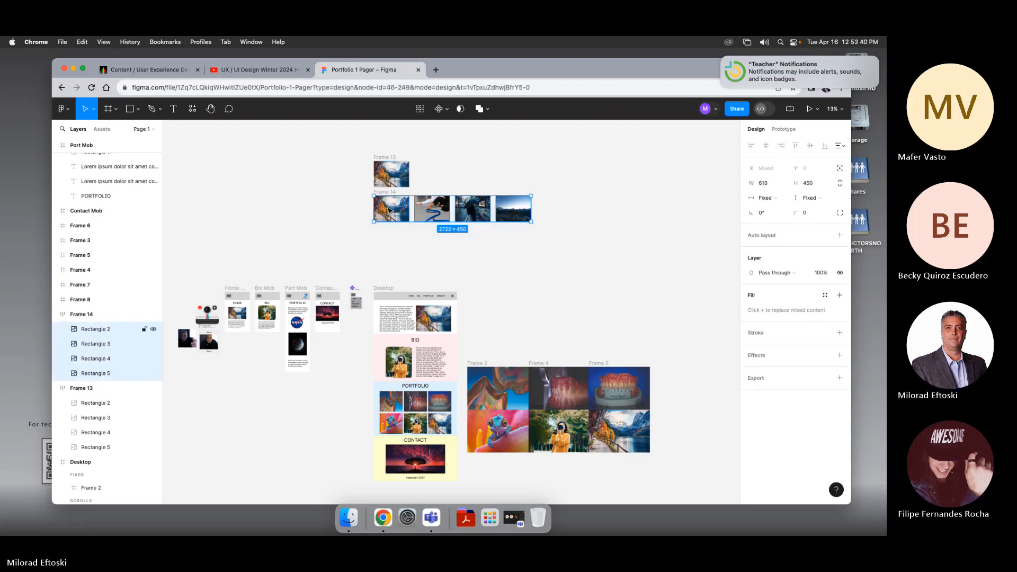
pyautogui.moveTo(391, 211)
pyautogui.mouseDown()
pyautogui.moveTo(363, 210)
pyautogui.moveTo(385, 213)
pyautogui.mouseUp()
pyautogui.click(401, 219)
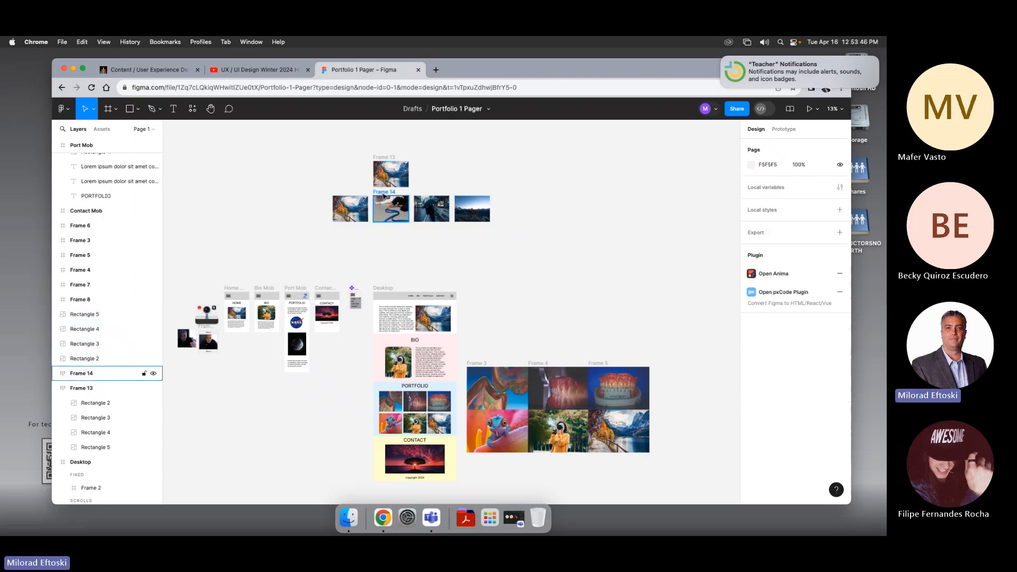
pyautogui.click(81, 373)
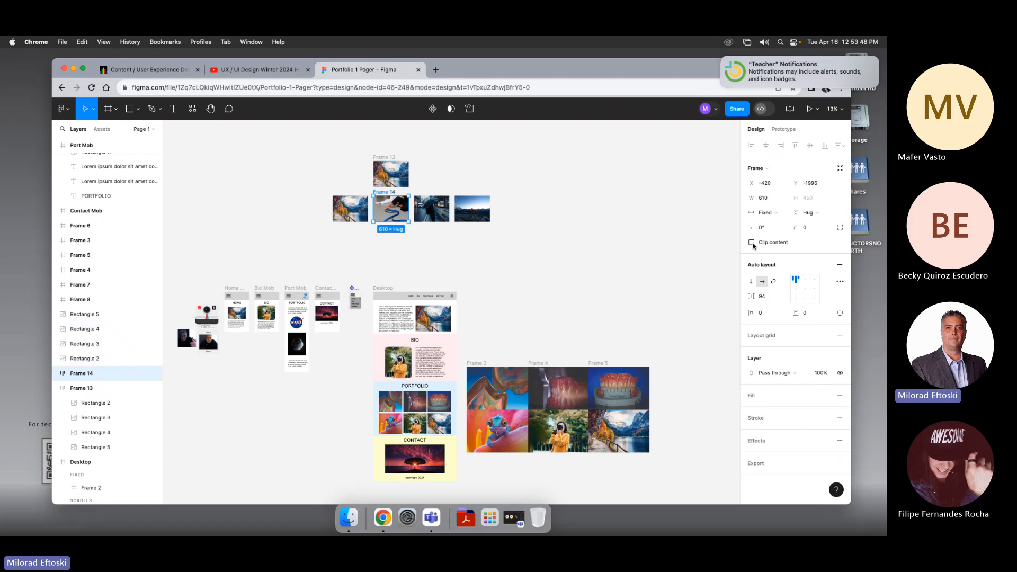
pyautogui.click(538, 249)
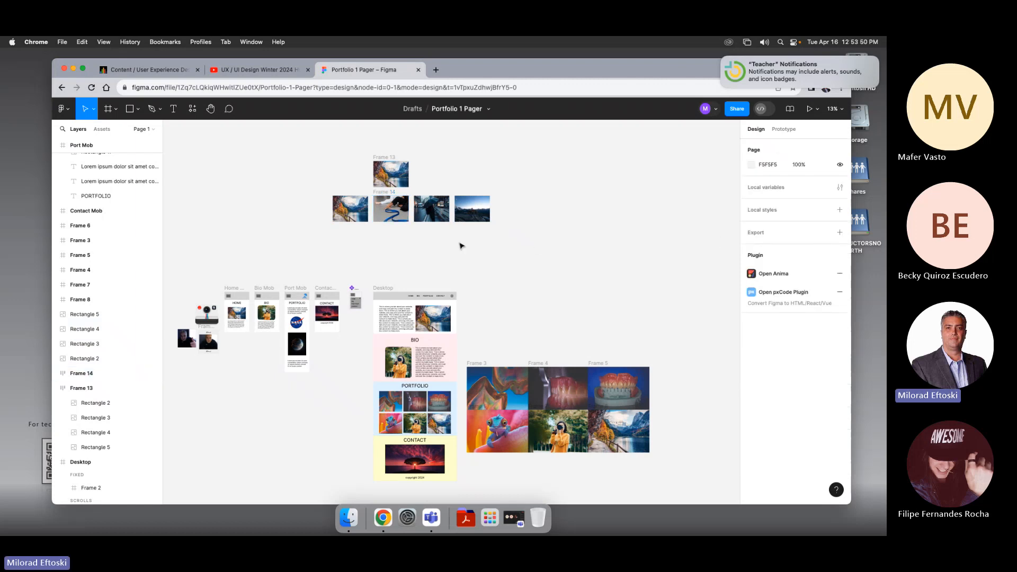
pyautogui.click(403, 213)
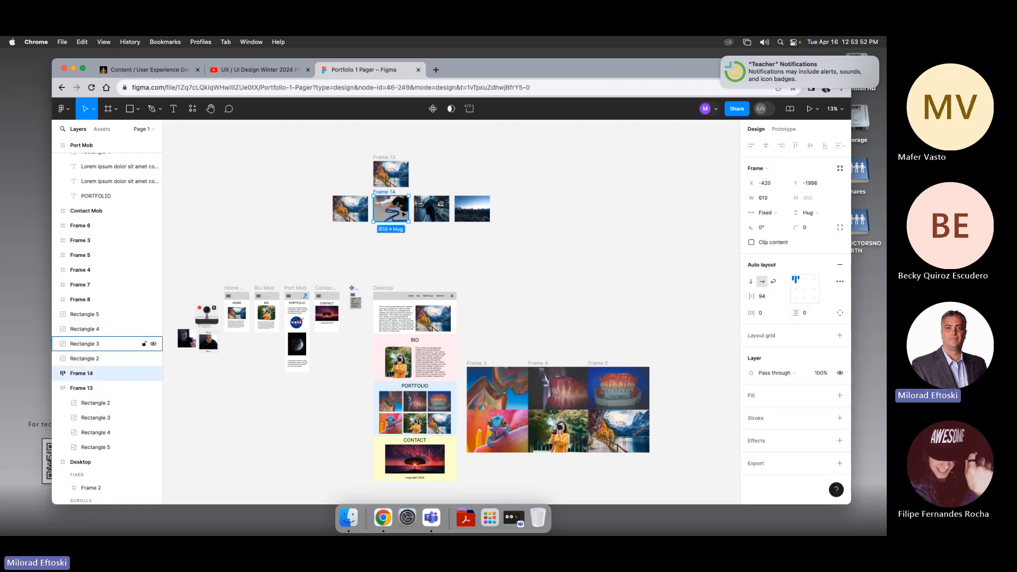
pyautogui.press('super+z')
pyautogui.press('super+z')
pyautogui.press('super+z')
pyautogui.press('super+z')
pyautogui.press('super+z')
pyautogui.press('super+z')
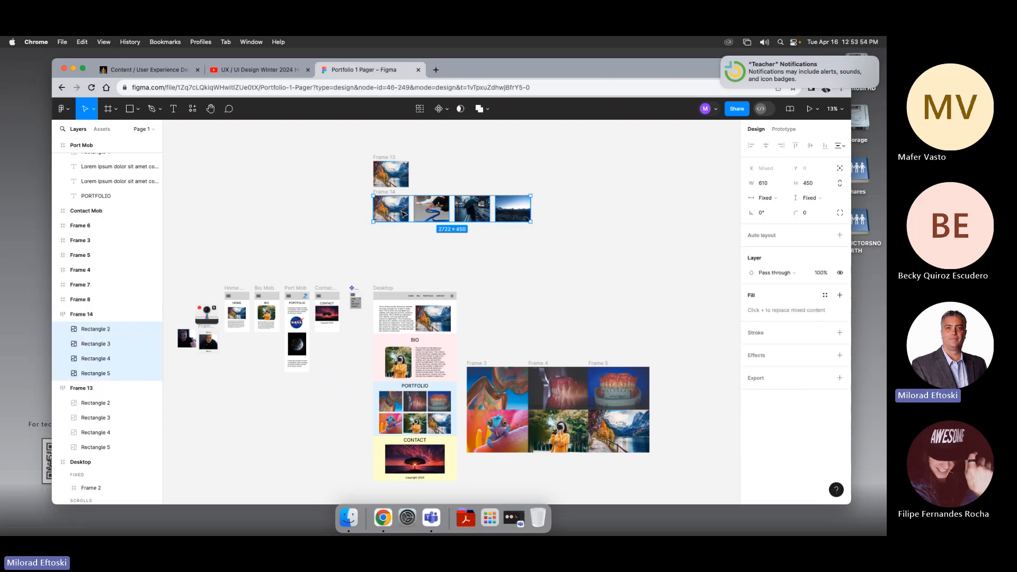
# Step: Try moving the duplicate frame and its second image, undoing both moves
pyautogui.click(430, 251)
pyautogui.press('super+z')
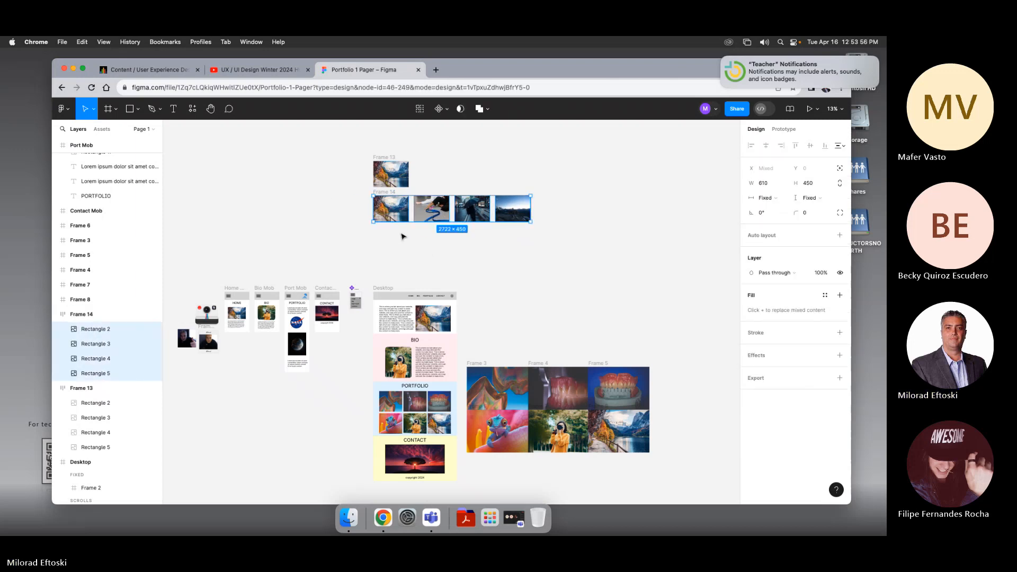
pyautogui.click(416, 245)
pyautogui.click(389, 193)
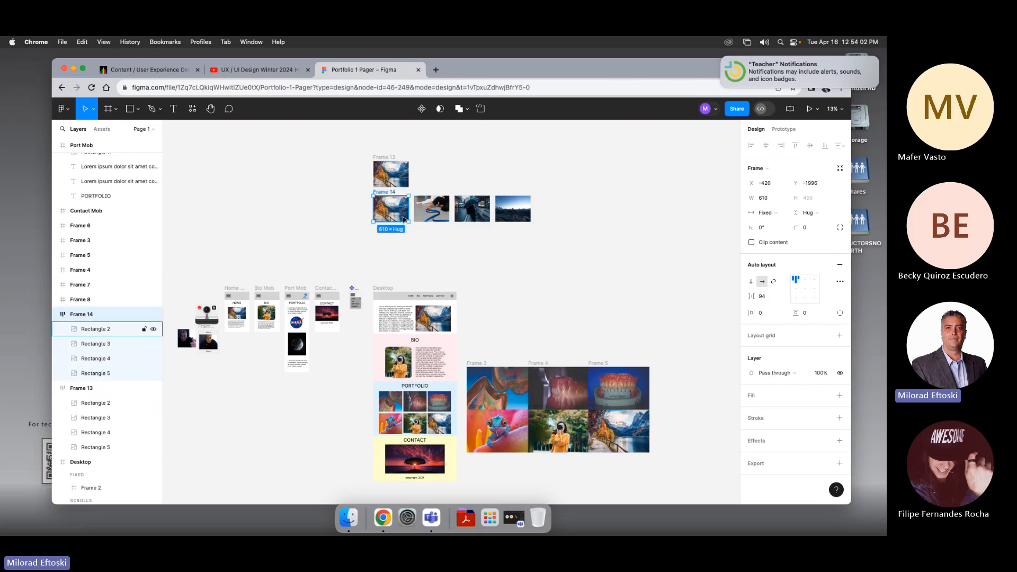
pyautogui.moveTo(399, 212); pyautogui.dragTo(337, 237)
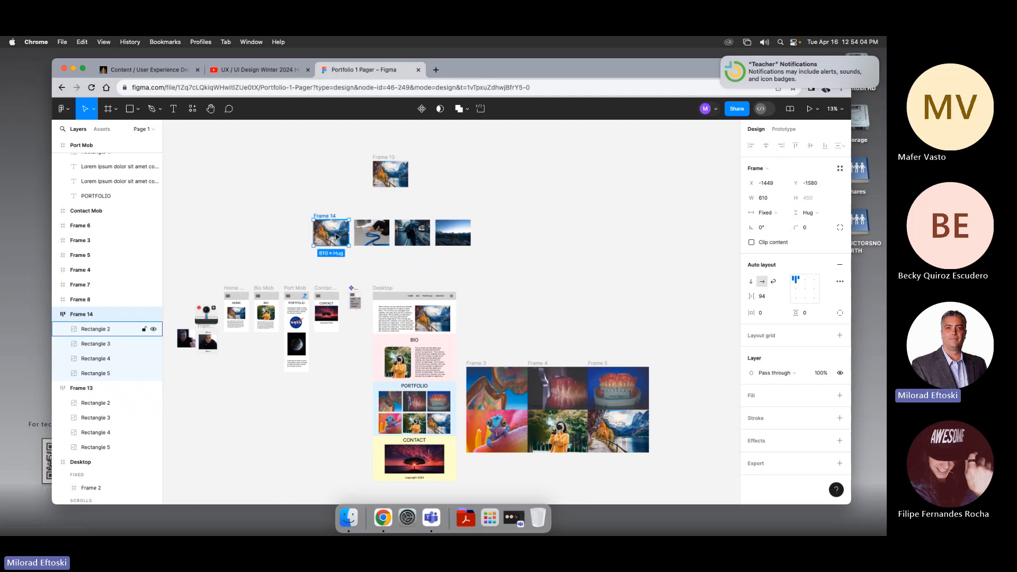
pyautogui.press('super+z')
pyautogui.click(422, 209)
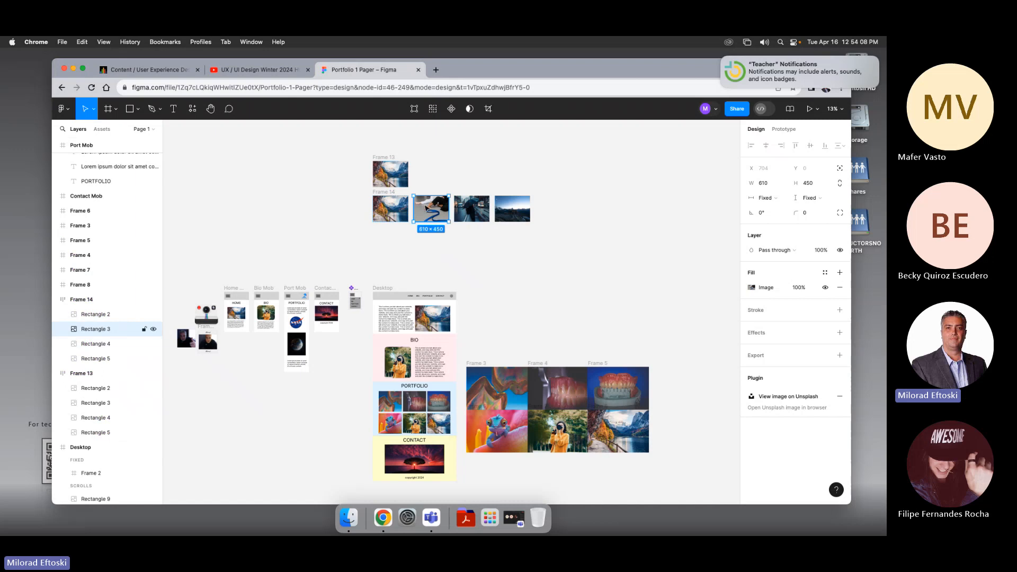
pyautogui.moveTo(422, 211); pyautogui.dragTo(336, 168)
pyautogui.press('super+z')
pyautogui.click(448, 250)
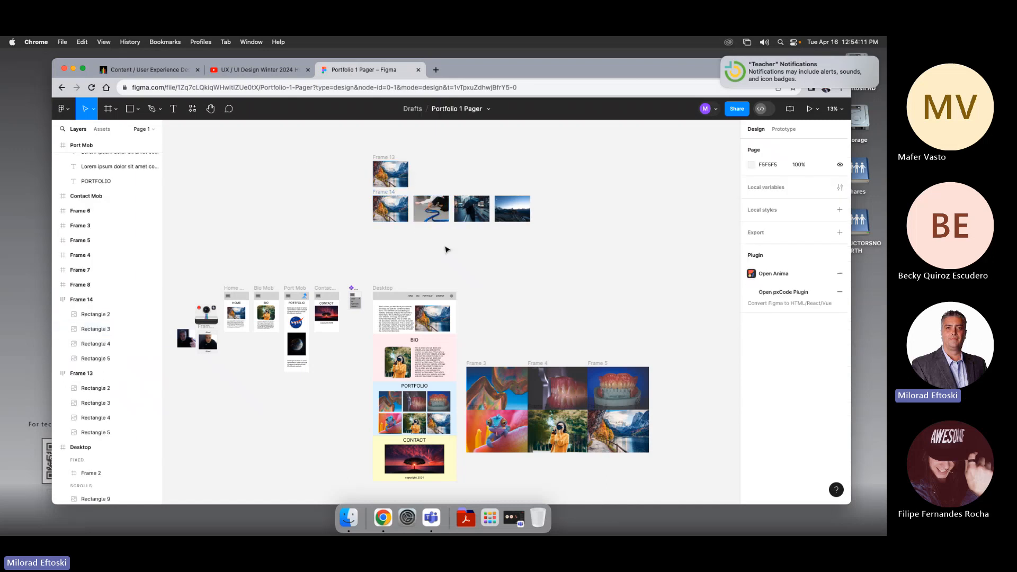
# Step: Select the duplicate frame and its individual images to compare them with the clipped original frame
pyautogui.click(384, 195)
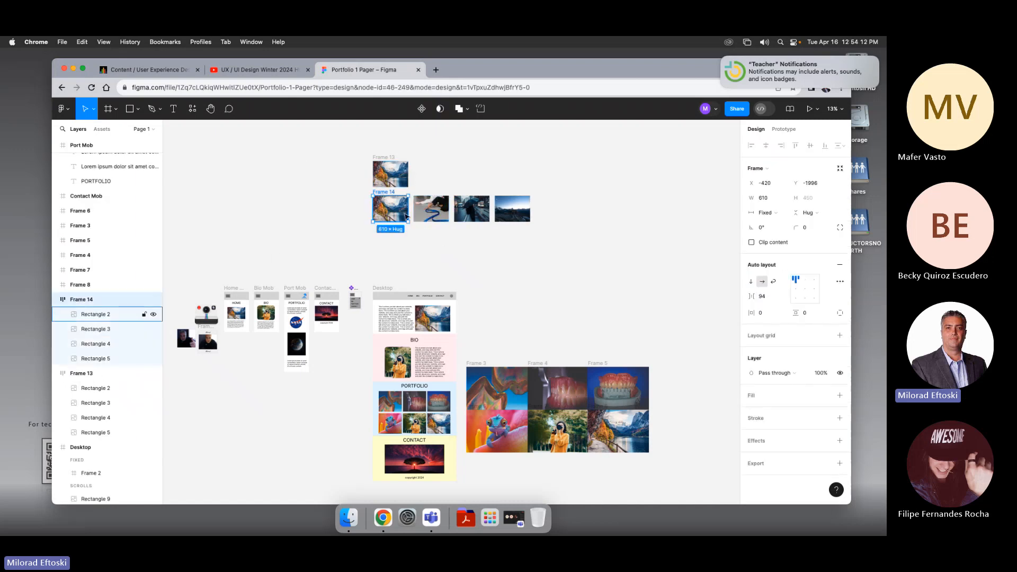
pyautogui.click(752, 242)
pyautogui.click(751, 243)
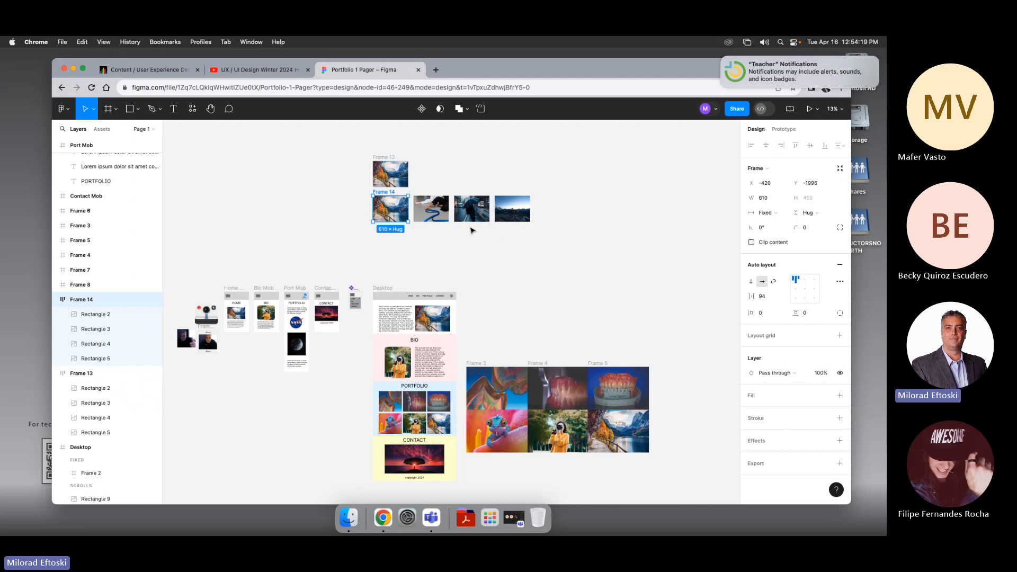
pyautogui.click(514, 219)
pyautogui.keyDown('shift'); pyautogui.click(473, 217); pyautogui.keyUp('shift')
pyautogui.keyDown('shift'); pyautogui.click(434, 217); pyautogui.keyUp('shift')
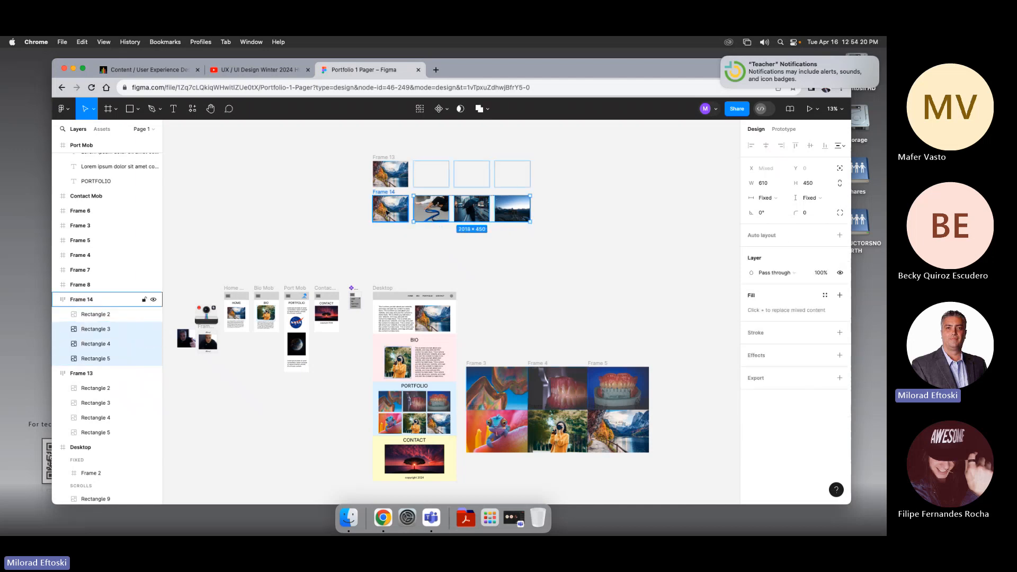
pyautogui.keyDown('shift'); pyautogui.click(400, 216); pyautogui.keyUp('shift')
pyautogui.click(464, 245)
pyautogui.moveTo(525, 242); pyautogui.dragTo(392, 213)
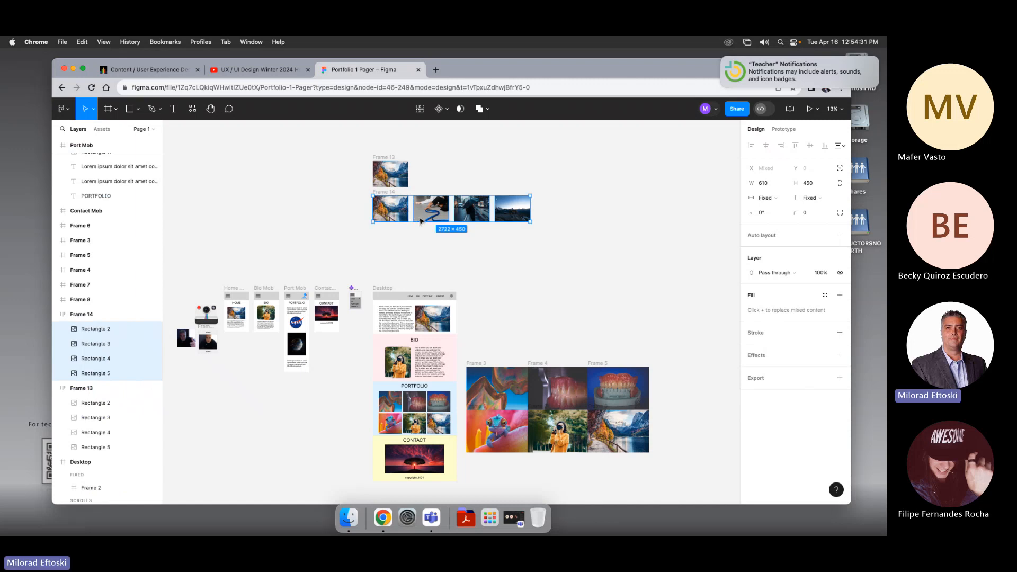
pyautogui.click(399, 259)
pyautogui.click(429, 217)
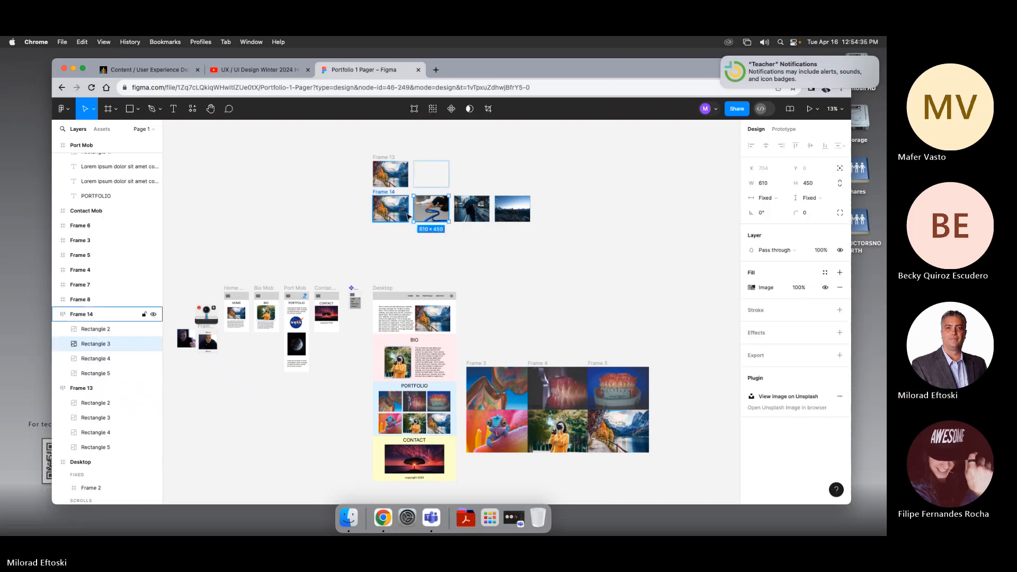
pyautogui.click(384, 192)
pyautogui.click(471, 209)
pyautogui.keyDown('shift'); pyautogui.click(512, 209); pyautogui.keyUp('shift')
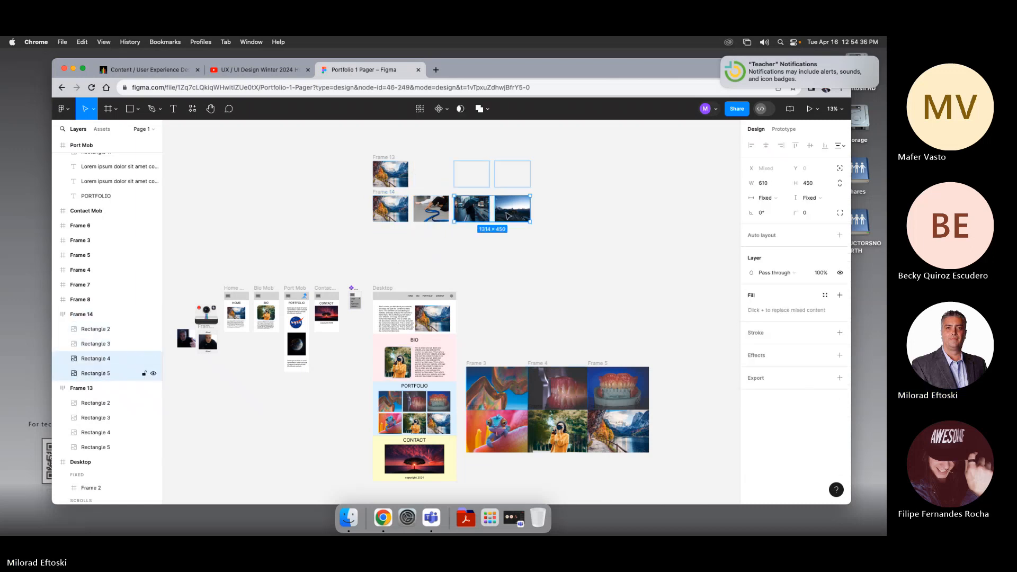
pyautogui.click(502, 242)
pyautogui.click(389, 158)
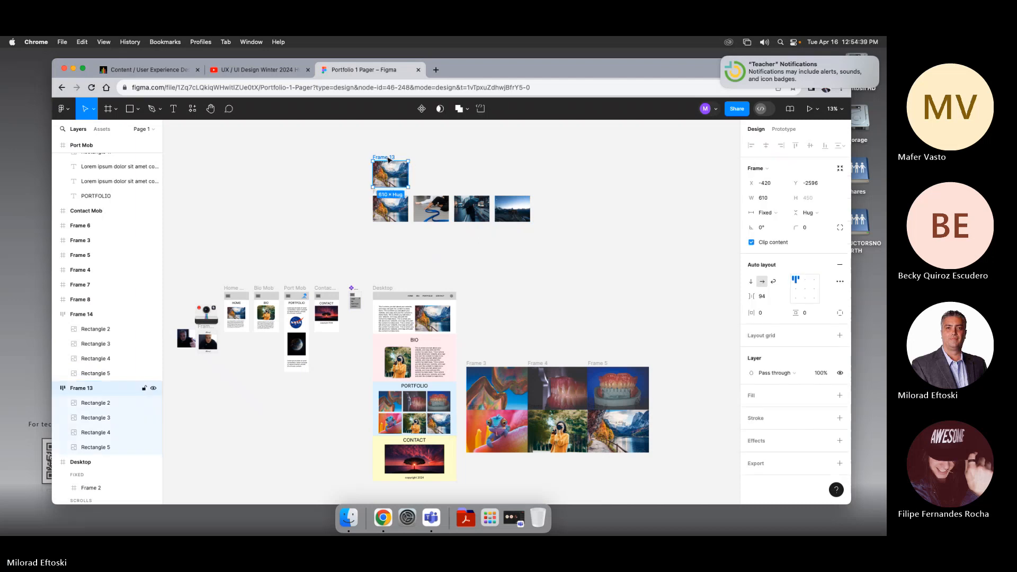
pyautogui.click(427, 238)
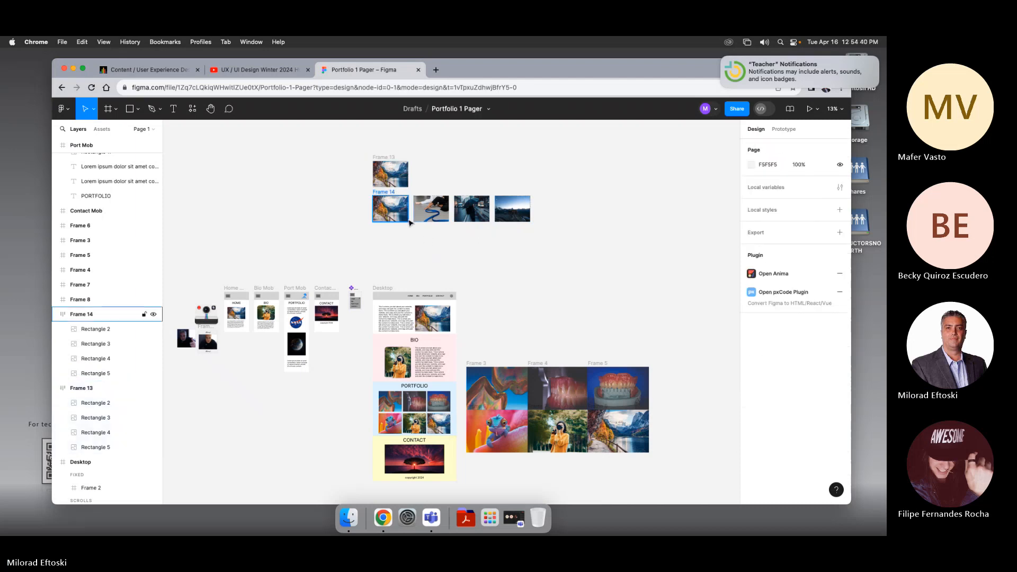
# Step: Zoom in on the two image frames and select their layers to examine how they differ
pyautogui.press('super+equal')
pyautogui.press('super+equal')
pyautogui.moveTo(425, 172); pyautogui.dragTo(440, 378)
pyautogui.press('super+minus')
pyautogui.click(403, 229)
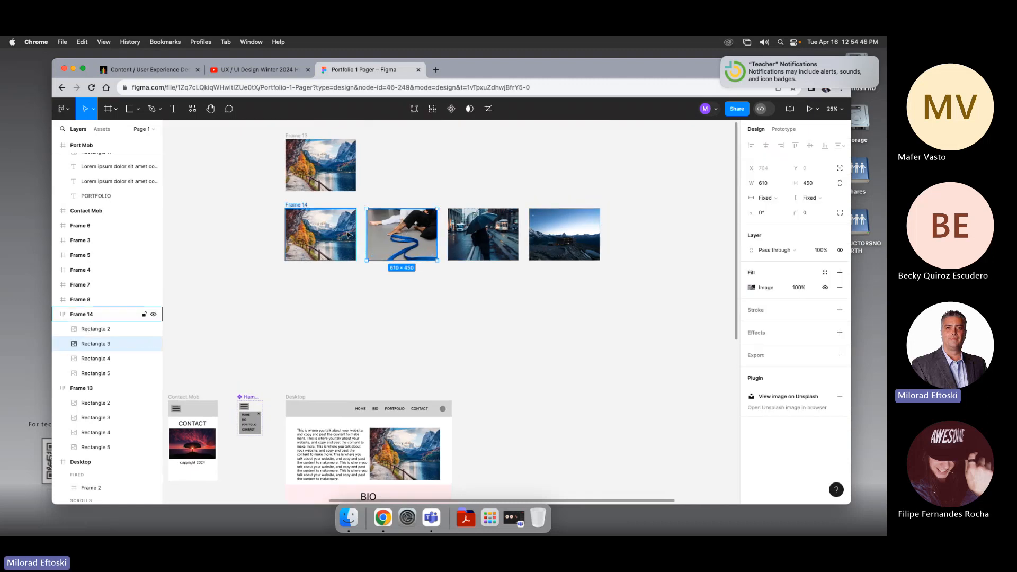
pyautogui.click(302, 206)
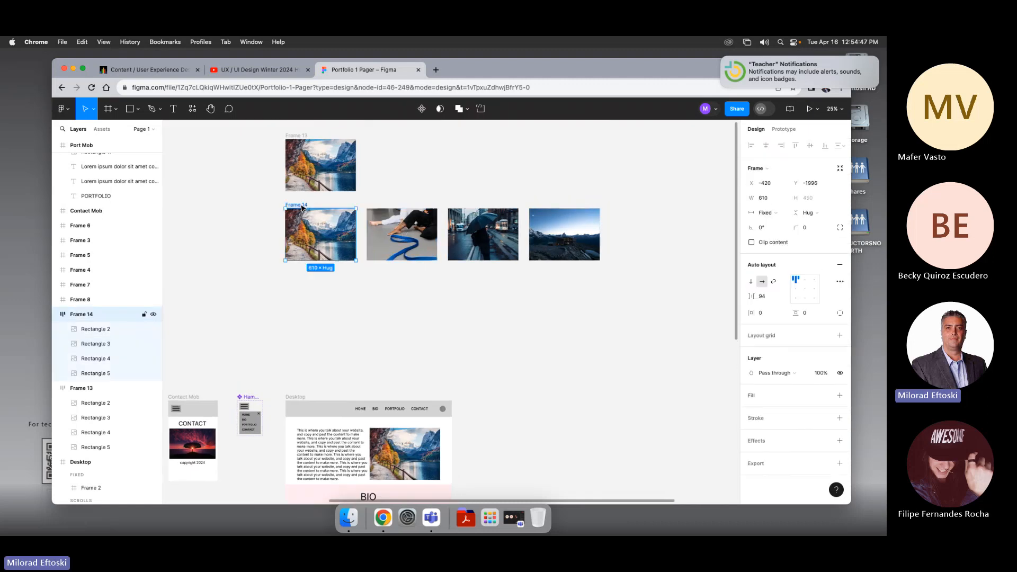
pyautogui.click(348, 281)
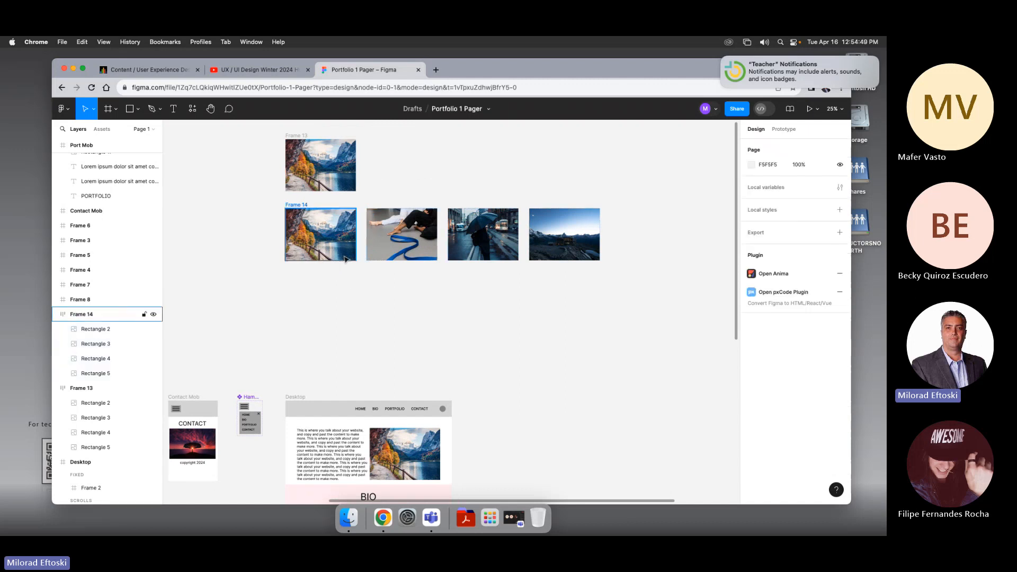
pyautogui.click(102, 330)
pyautogui.keyDown('shift'); pyautogui.click(105, 373); pyautogui.keyUp('shift')
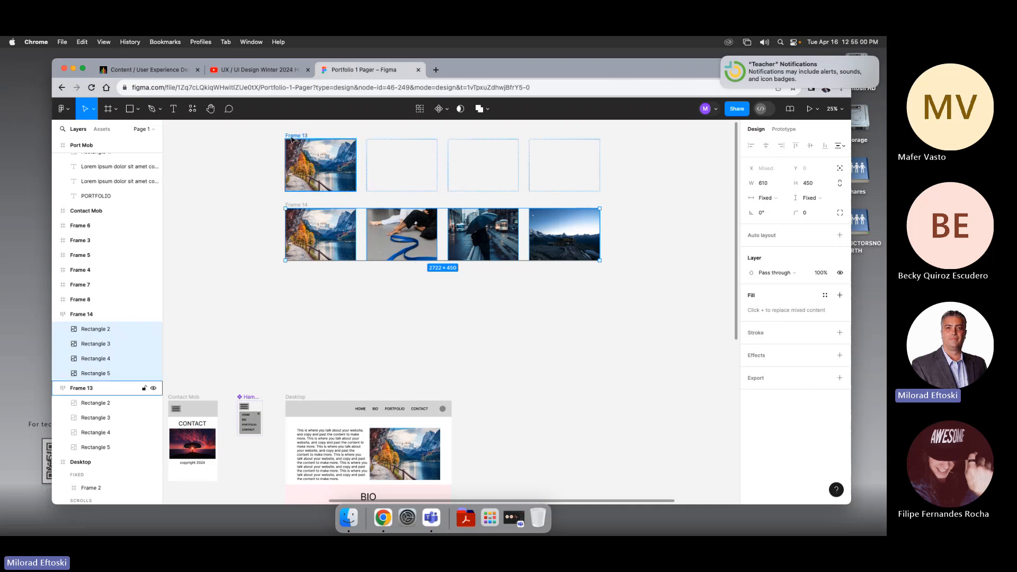
pyautogui.click(386, 162)
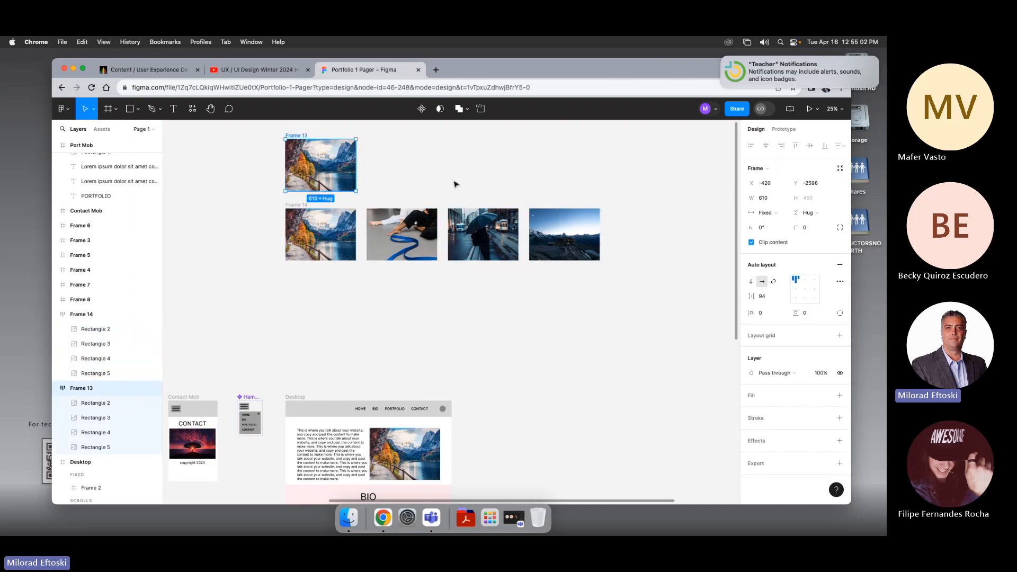
# Step: Undo and redo through the recent frame edits, returning to the single unclipped four-image auto-layout frame
pyautogui.press('super+minus')
pyautogui.moveTo(459, 200); pyautogui.dragTo(429, 178)
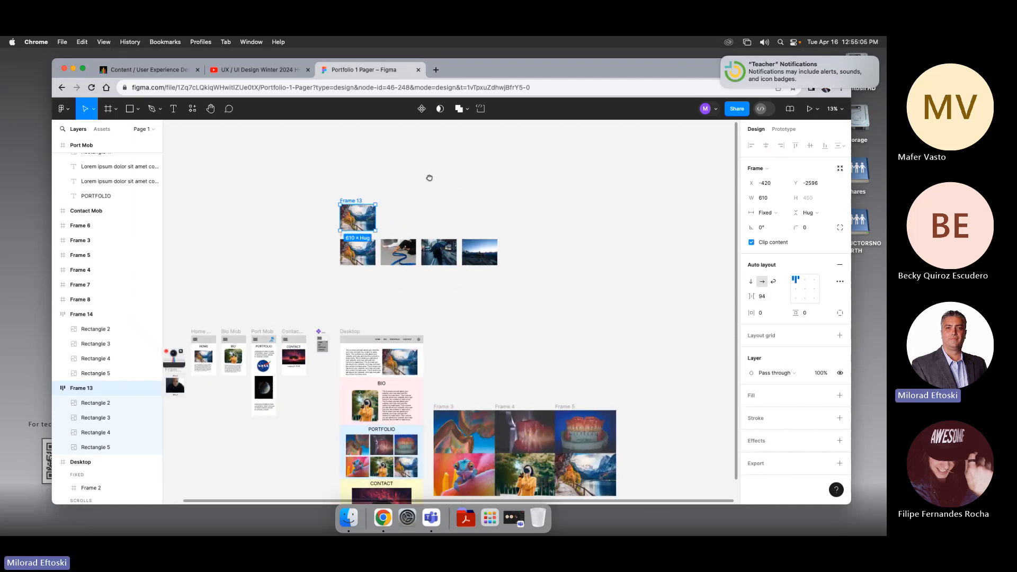
pyautogui.press('super+minus')
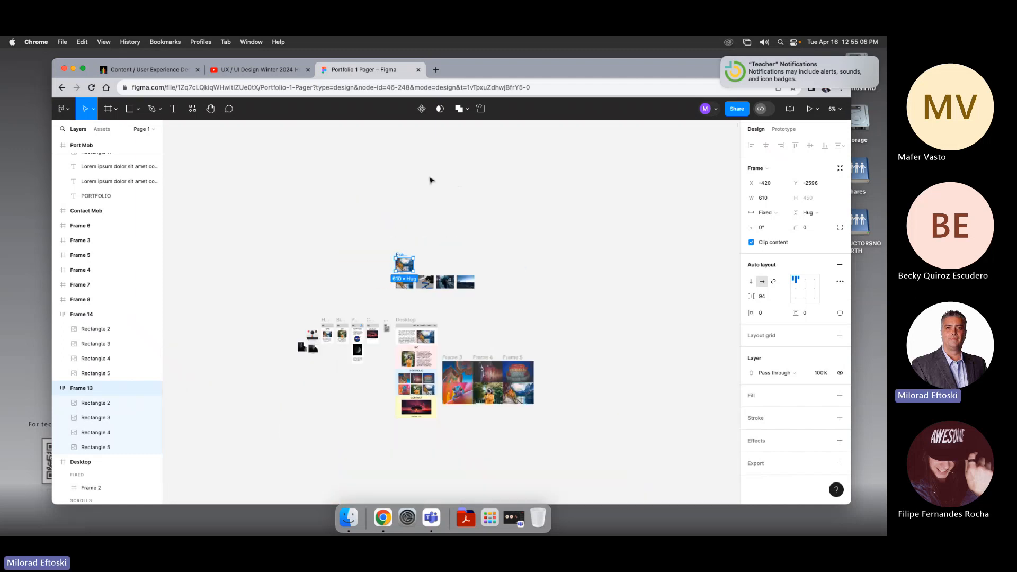
pyautogui.press('super+equal')
pyautogui.press('super+equal')
pyautogui.moveTo(396, 172); pyautogui.dragTo(441, 252)
pyautogui.press('super+z')
pyautogui.press('super+z')
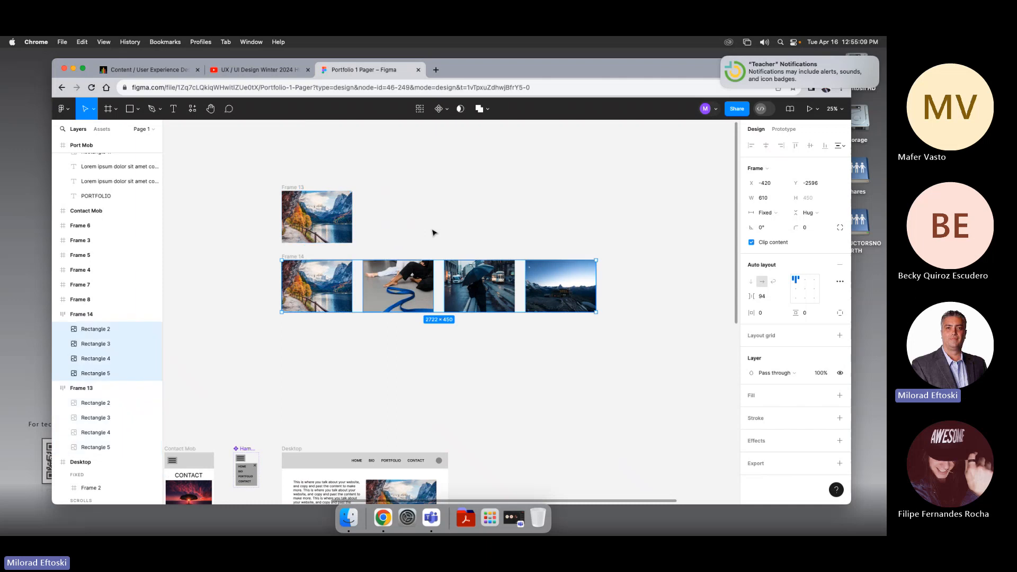
pyautogui.press('super+z')
pyautogui.press('super+z')
pyautogui.press('super+z')
pyautogui.press('super+z')
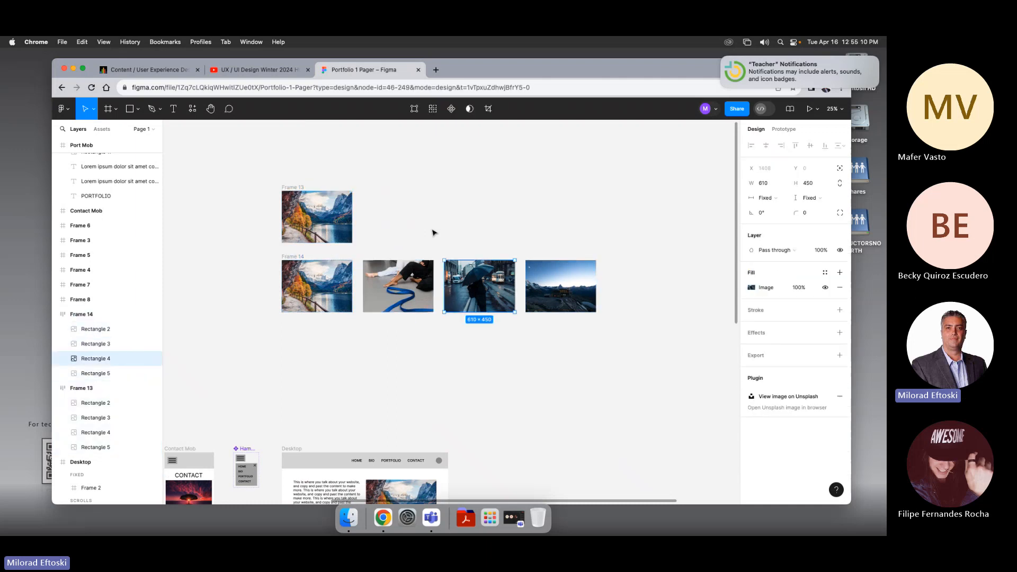
pyautogui.press('super+shift+z')
pyautogui.press('super+shift+z')
pyautogui.press('super+shift+z')
pyautogui.press('super+shift+z')
pyautogui.press('super+shift+z')
pyautogui.press('super+shift+z')
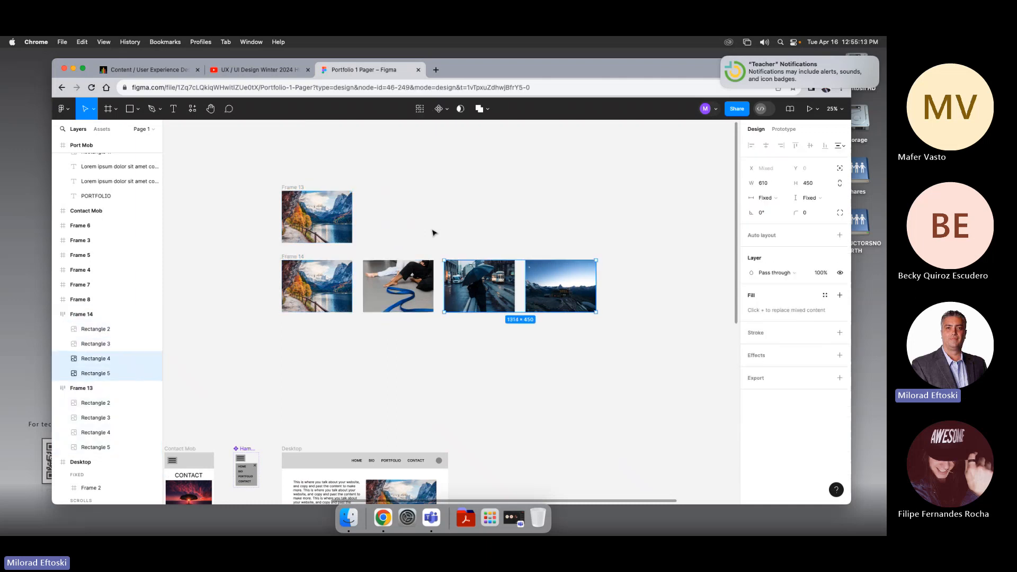
pyautogui.press('super+shift+z')
pyautogui.press('super+shift+z')
pyautogui.press('super+shift+z')
pyautogui.press('super+shift+z')
pyautogui.press('super+shift+z')
pyautogui.press('super+shift+z')
pyautogui.press('super+shift+z')
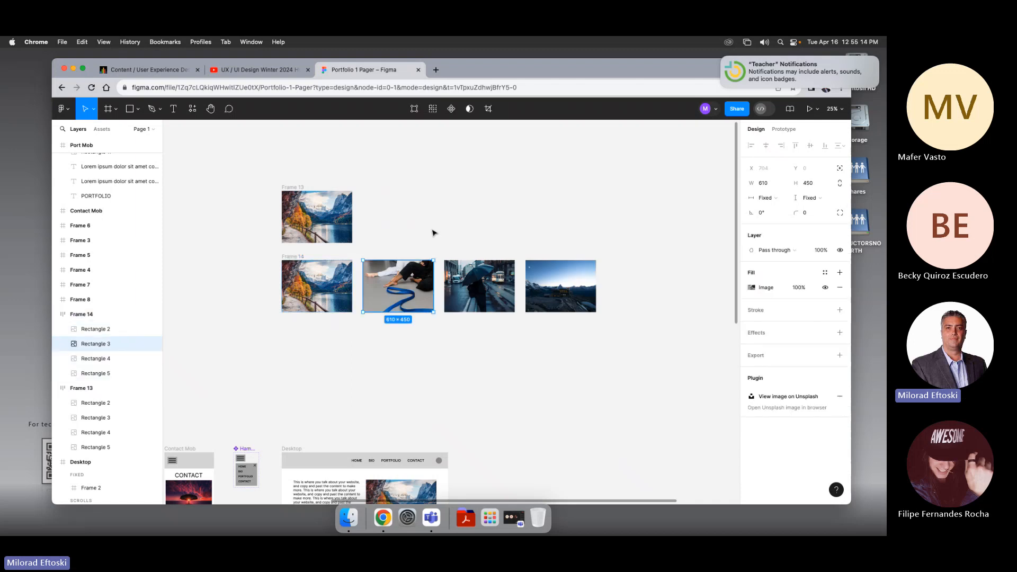
pyautogui.press('super+shift+z')
pyautogui.press('super+shift+z')
pyautogui.press('super+shift+z')
pyautogui.press('super+shift+z')
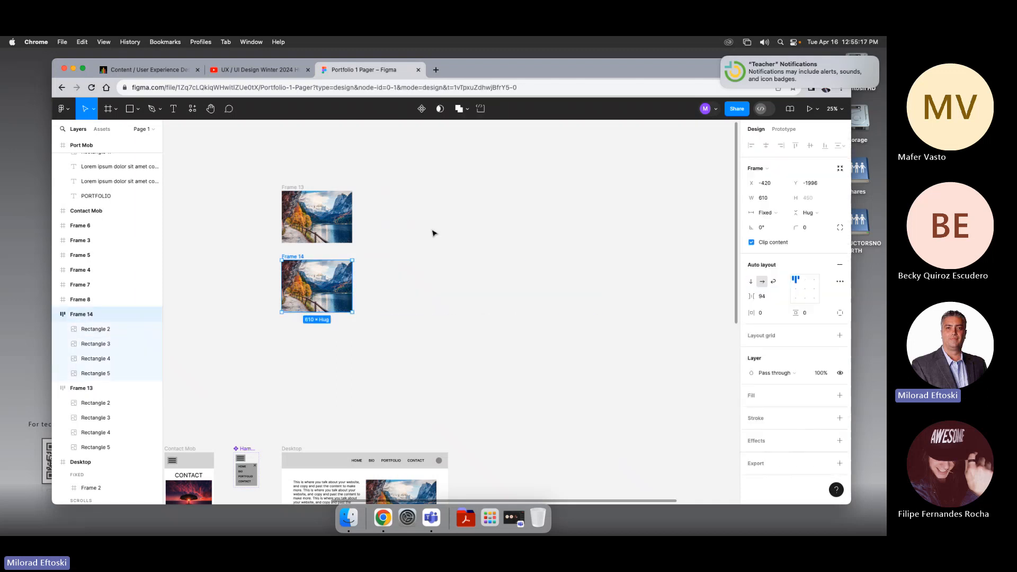
pyautogui.press('super+shift+z')
pyautogui.press('super+shift+z')
pyautogui.press('super+shift+z')
pyautogui.press('super+shift+z')
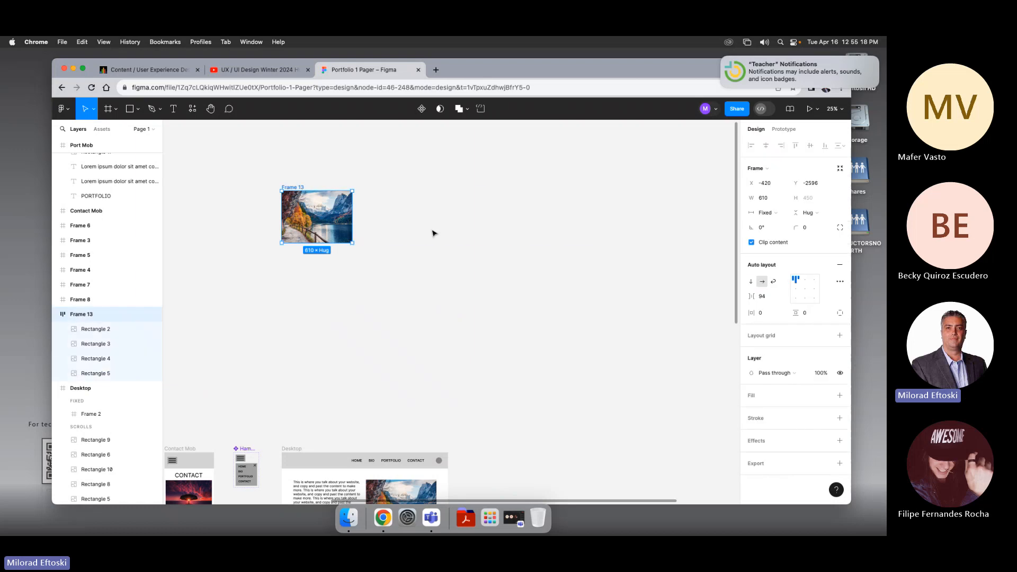
# Step: Try moving the four-image frame, then undo back to the four loose images
pyautogui.hscroll(1, 434, 292)
pyautogui.click(434, 292)
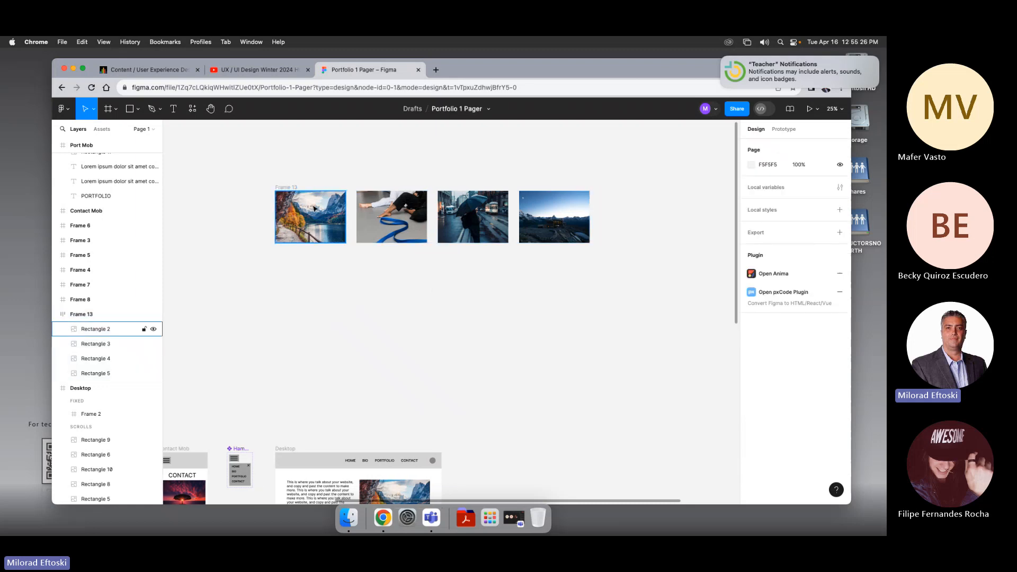
pyautogui.click(287, 189)
pyautogui.press('Escape')
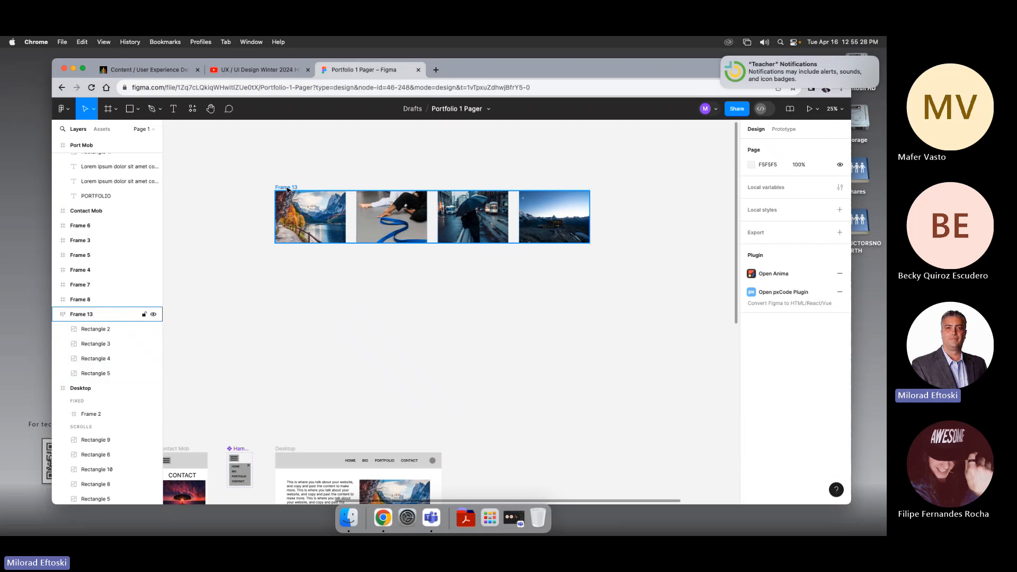
pyautogui.doubleClick(288, 190)
pyautogui.press('Escape')
pyautogui.moveTo(288, 190); pyautogui.dragTo(360, 348)
pyautogui.press('super+z')
pyautogui.press('super+z')
pyautogui.press('super+z')
pyautogui.press('super+z')
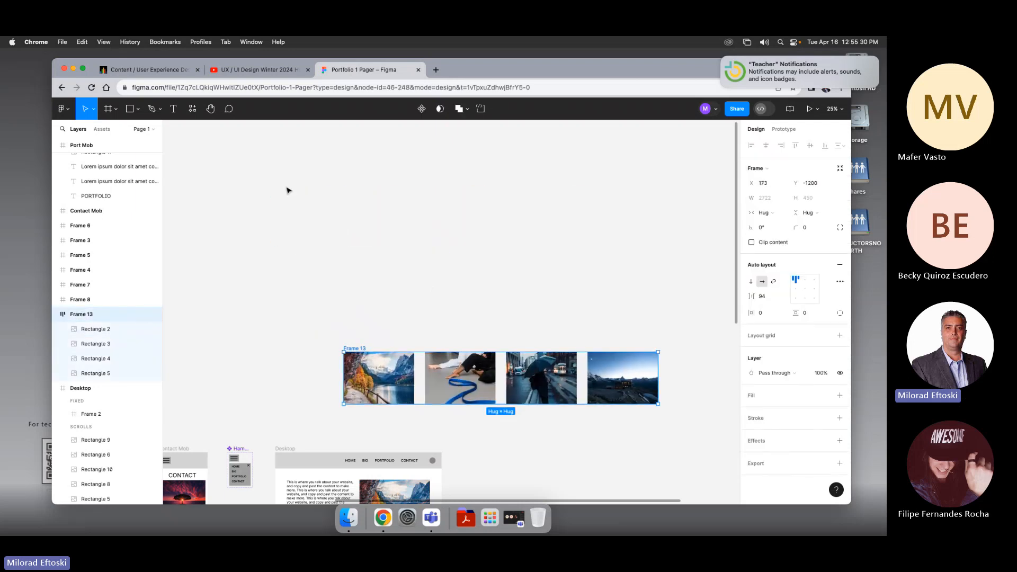
# Step: Try dragging three of the loose images out of line, undoing the moves
pyautogui.scroll(-3, 401, 275)
pyautogui.hscroll(3, 401, 274)
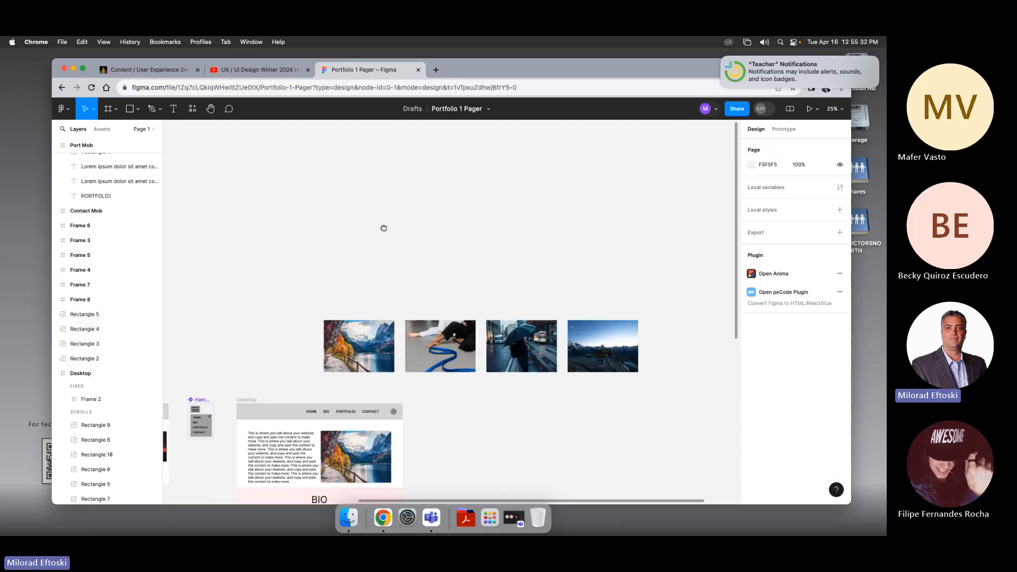
pyautogui.click(367, 322)
pyautogui.moveTo(428, 328); pyautogui.dragTo(428, 294)
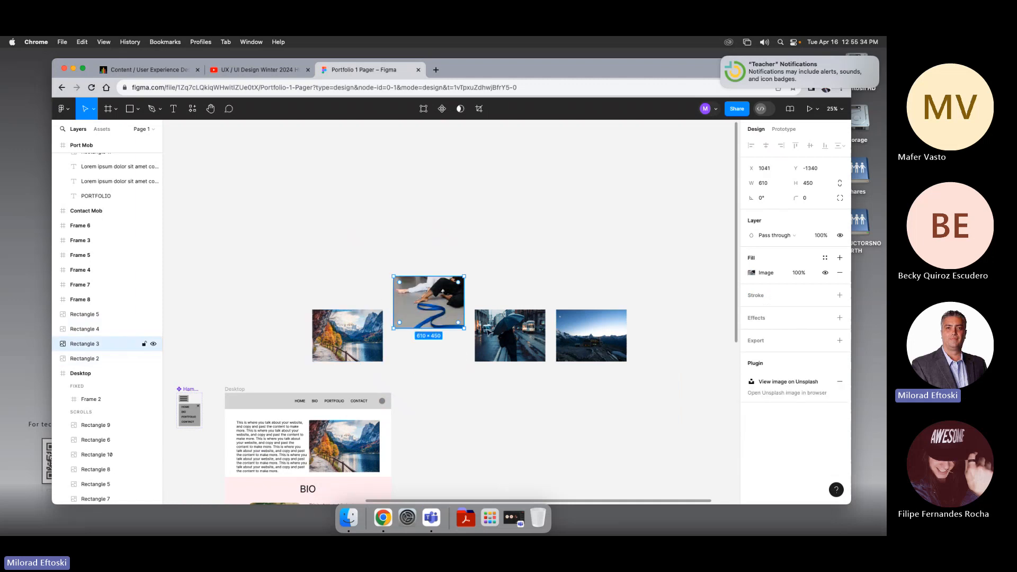
pyautogui.moveTo(510, 339); pyautogui.dragTo(516, 312)
pyautogui.moveTo(575, 348); pyautogui.dragTo(586, 333)
pyautogui.press('super+z')
pyautogui.press('super+z')
pyautogui.press('super+z')
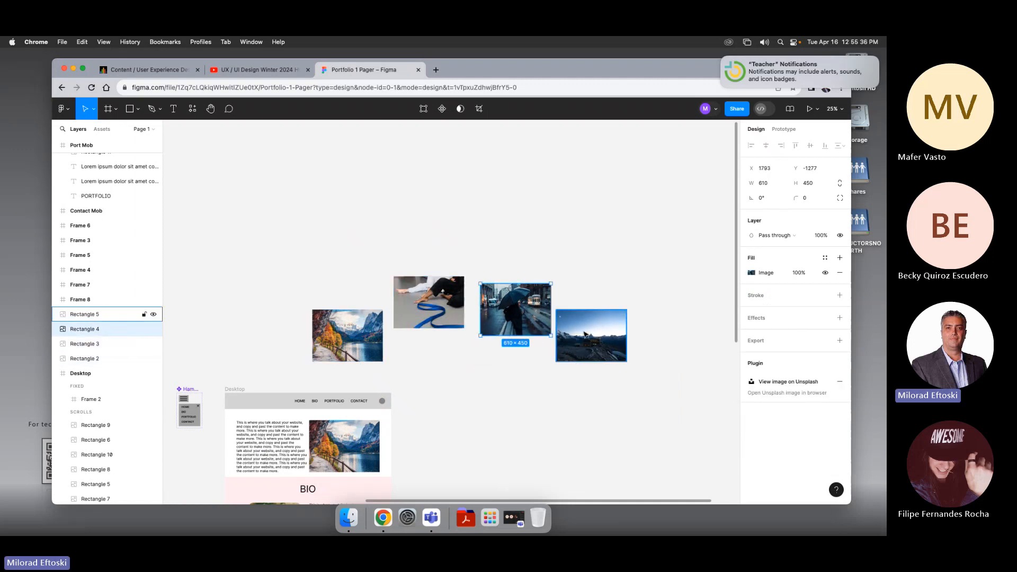
# Step: Select the four images and wrap them in a new frame
pyautogui.click(481, 250)
pyautogui.hscroll(1, 481, 250)
pyautogui.moveTo(319, 282); pyautogui.dragTo(609, 390)
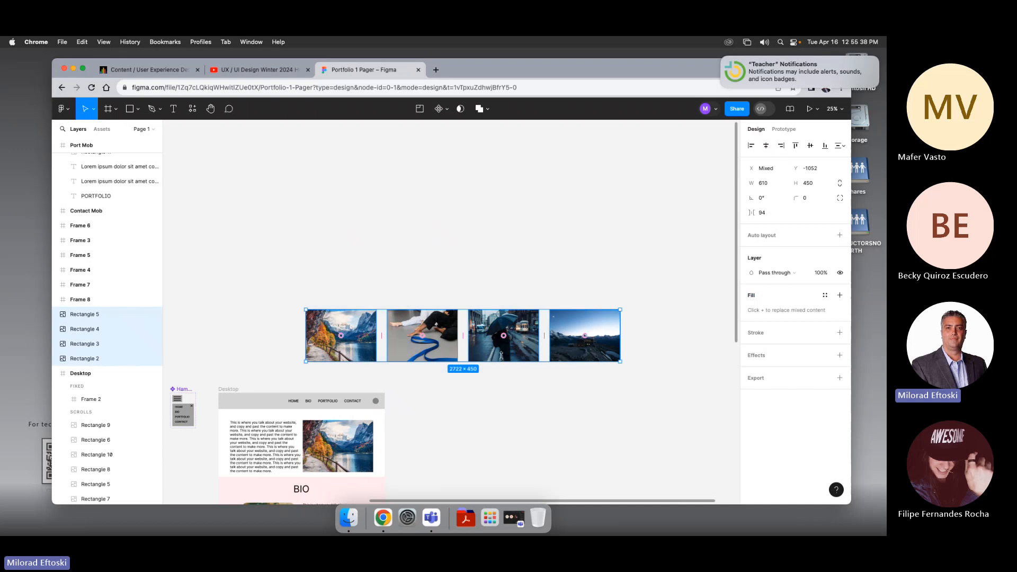
pyautogui.scroll(-4, 468, 299)
pyautogui.hscroll(1, 468, 300)
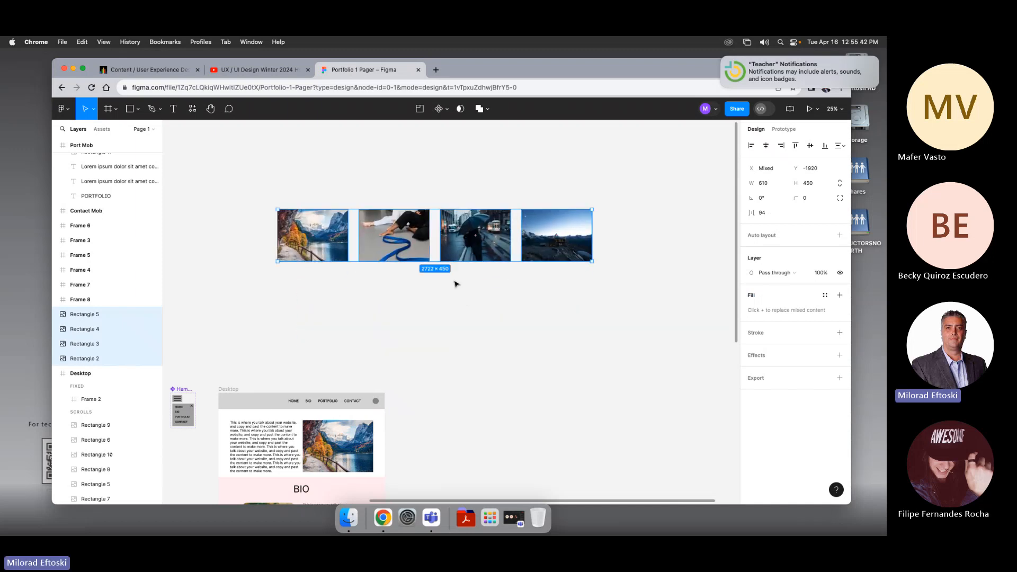
pyautogui.rightClick(420, 244)
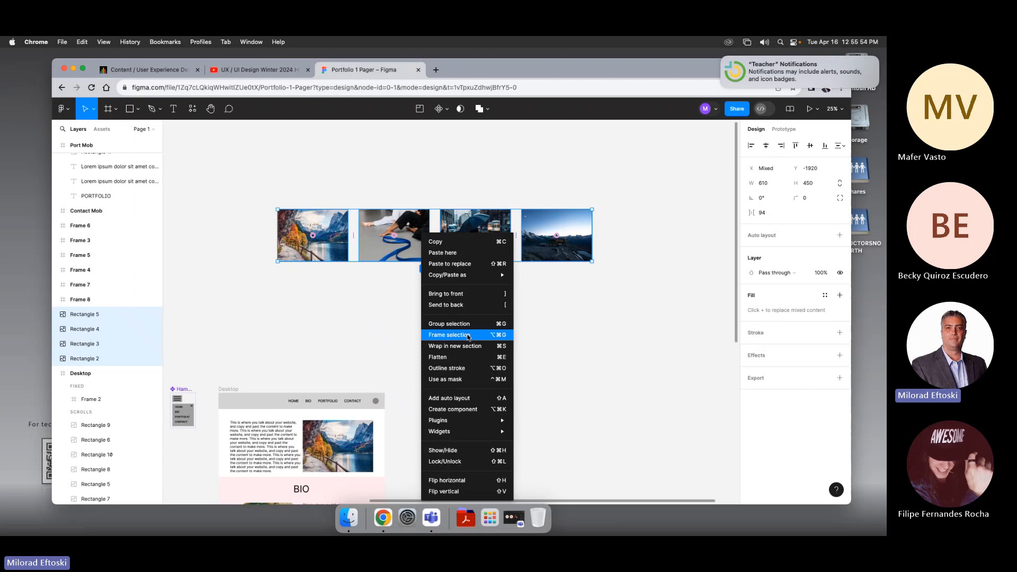
pyautogui.click(469, 337)
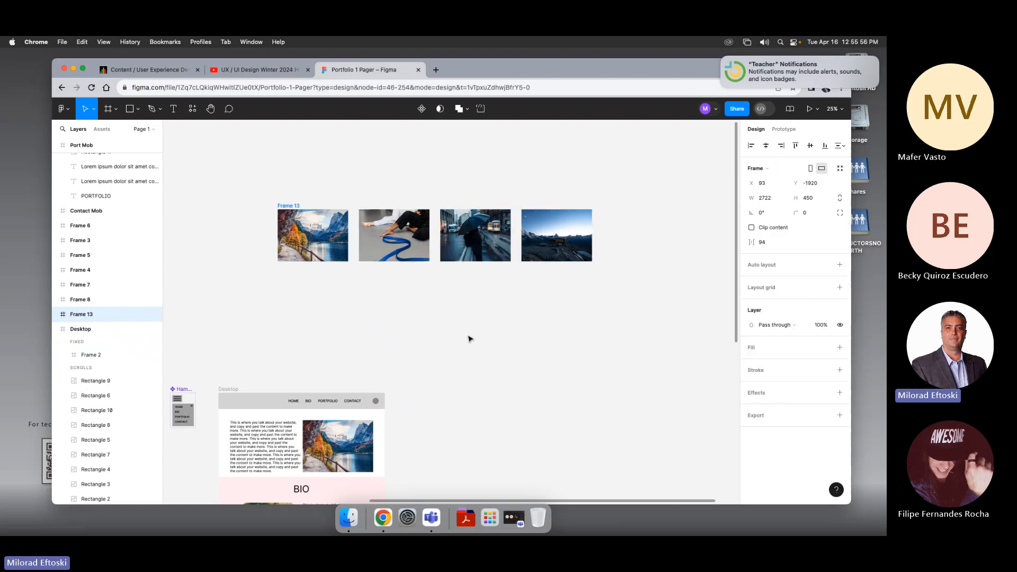
# Step: Narrow the new frame to 610 px, one image wide, and turn on Clip content
pyautogui.click(286, 208)
pyautogui.moveTo(592, 239); pyautogui.dragTo(349, 223)
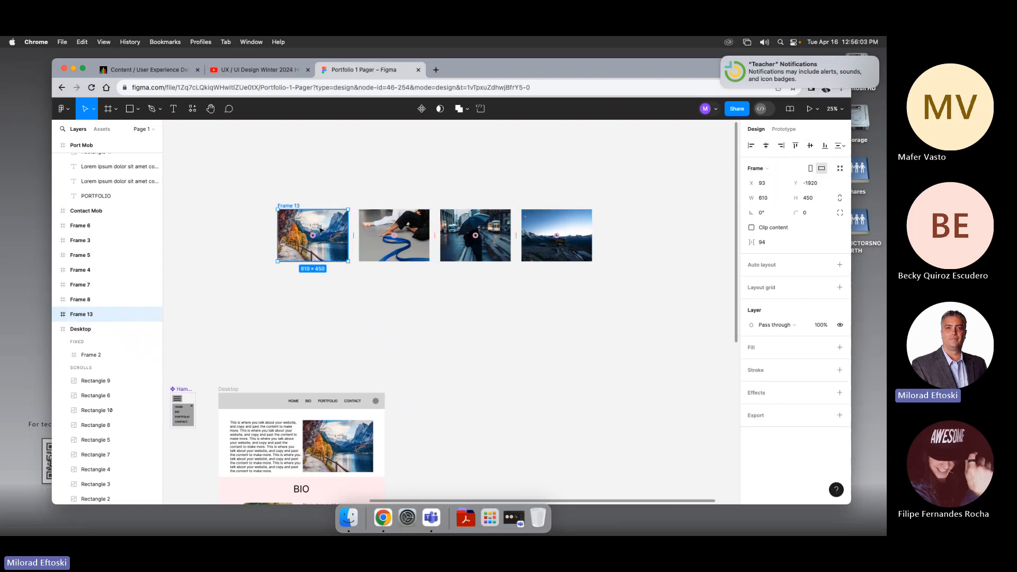
pyautogui.click(752, 228)
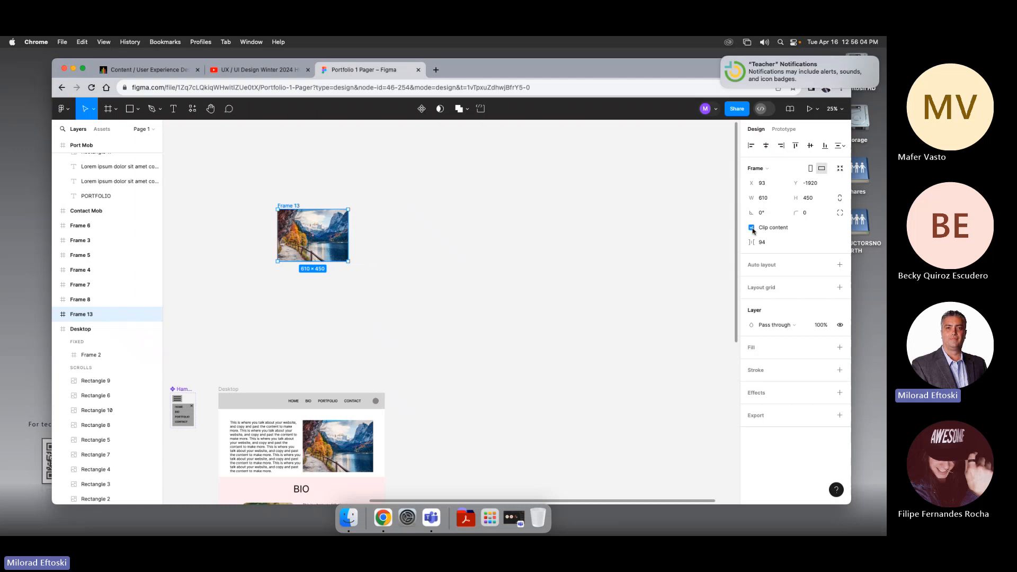
pyautogui.click(752, 227)
pyautogui.click(752, 227)
pyautogui.click(752, 227)
pyautogui.click(752, 227)
pyautogui.click(566, 276)
# Step: Duplicate the clipped frame just below the original
pyautogui.click(295, 206)
pyautogui.moveTo(294, 207); pyautogui.dragTo(317, 214)
pyautogui.click(411, 333)
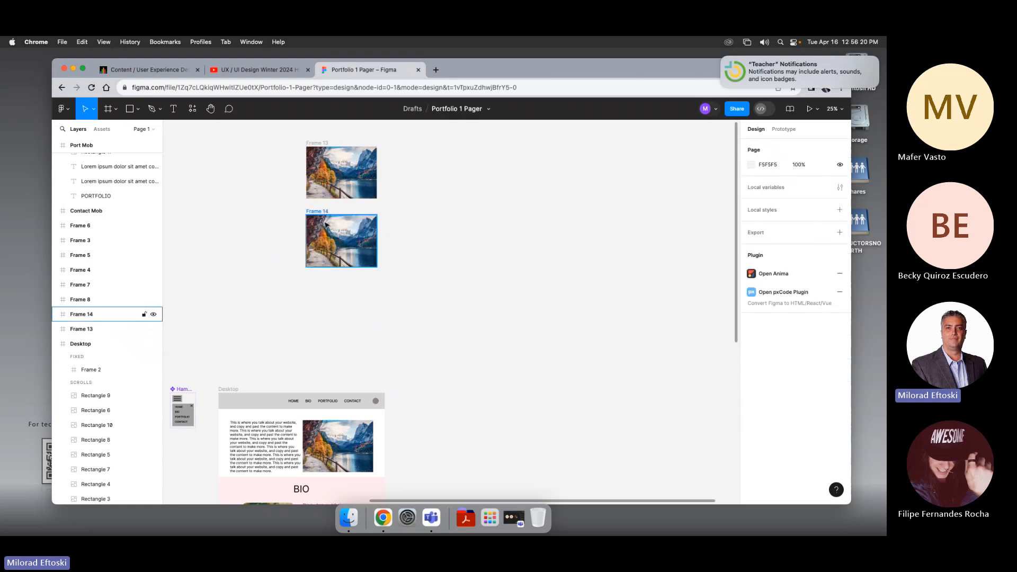
# Step: Turn off the duplicate's clipping and shift its images one slot left so the second image sits in the frame
pyautogui.click(315, 210)
pyautogui.click(751, 228)
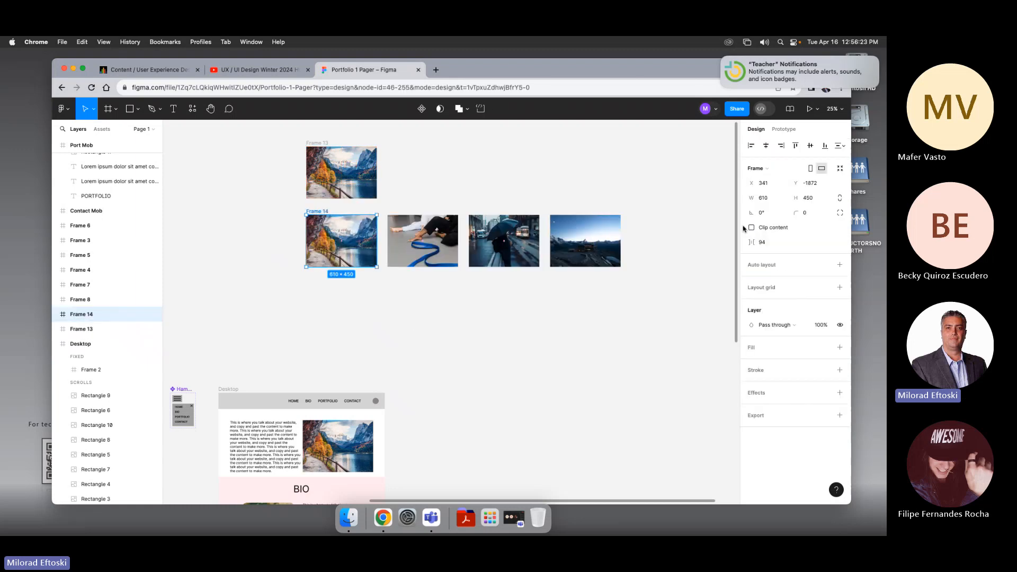
pyautogui.moveTo(569, 299); pyautogui.dragTo(325, 261)
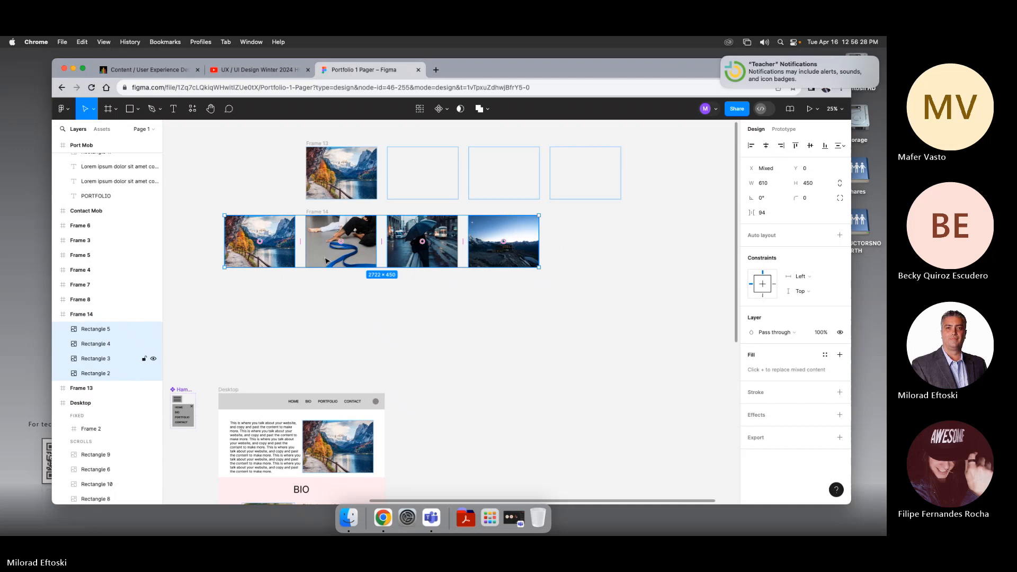
pyautogui.click(365, 294)
# Step: Turn Clip content back on for the duplicate frame
pyautogui.click(314, 212)
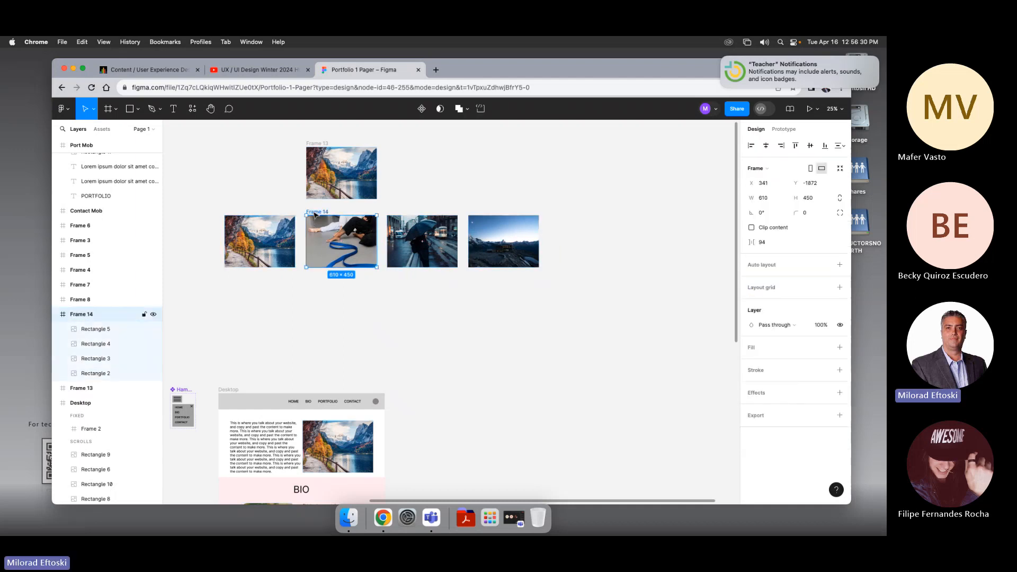
pyautogui.click(752, 228)
pyautogui.click(597, 286)
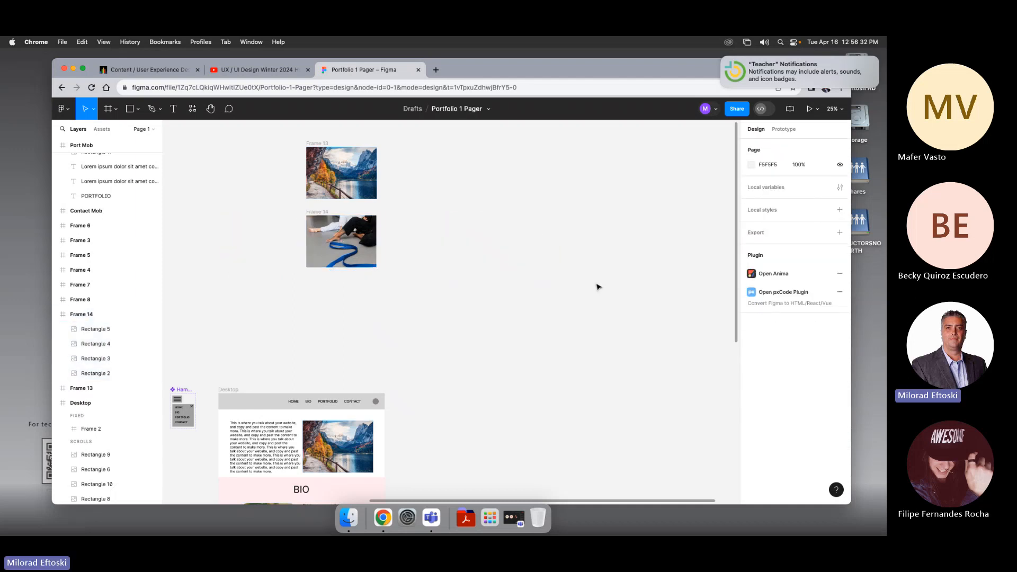
# Step: Duplicate the second frame below it and turn off the copy's Clip content
pyautogui.click(317, 220)
pyautogui.moveTo(316, 215); pyautogui.dragTo(314, 282)
pyautogui.click(752, 228)
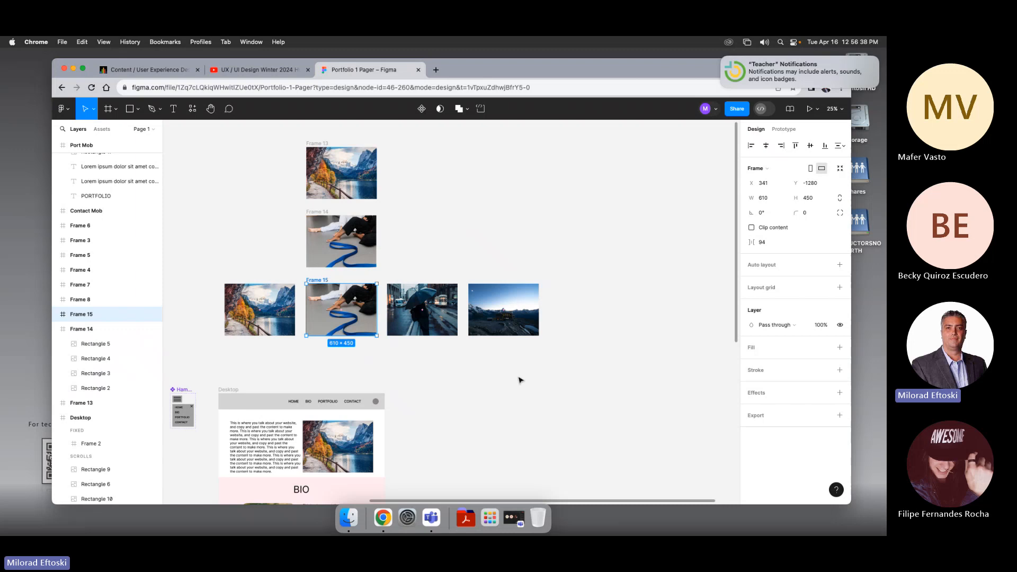
# Step: Shift the third frame's images one slot left so the third image fills it, and clip its content
pyautogui.moveTo(522, 366); pyautogui.dragTo(219, 314)
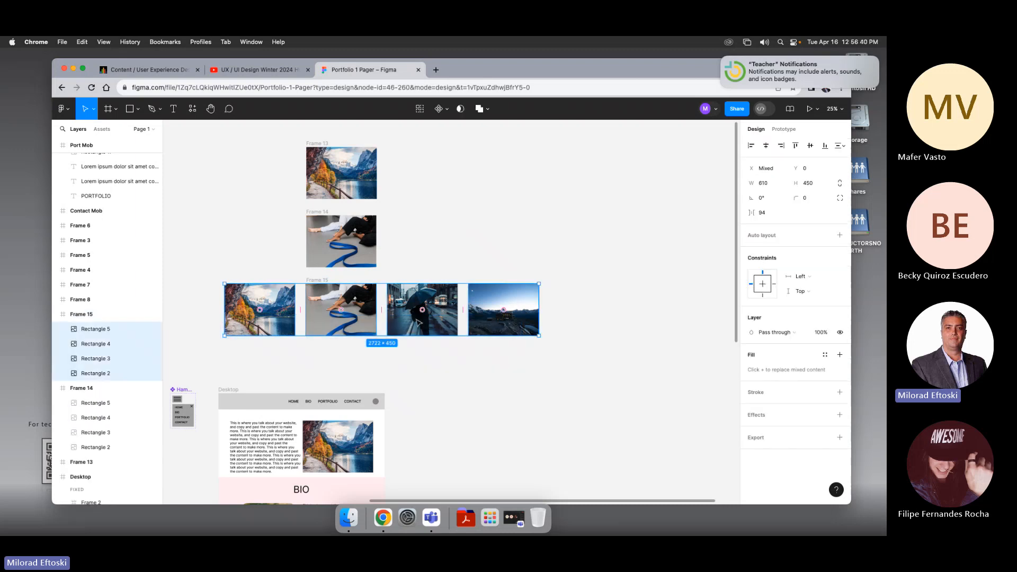
pyautogui.moveTo(418, 321); pyautogui.dragTo(337, 324)
pyautogui.hscroll(1, 393, 364)
pyautogui.click(392, 364)
pyautogui.click(310, 282)
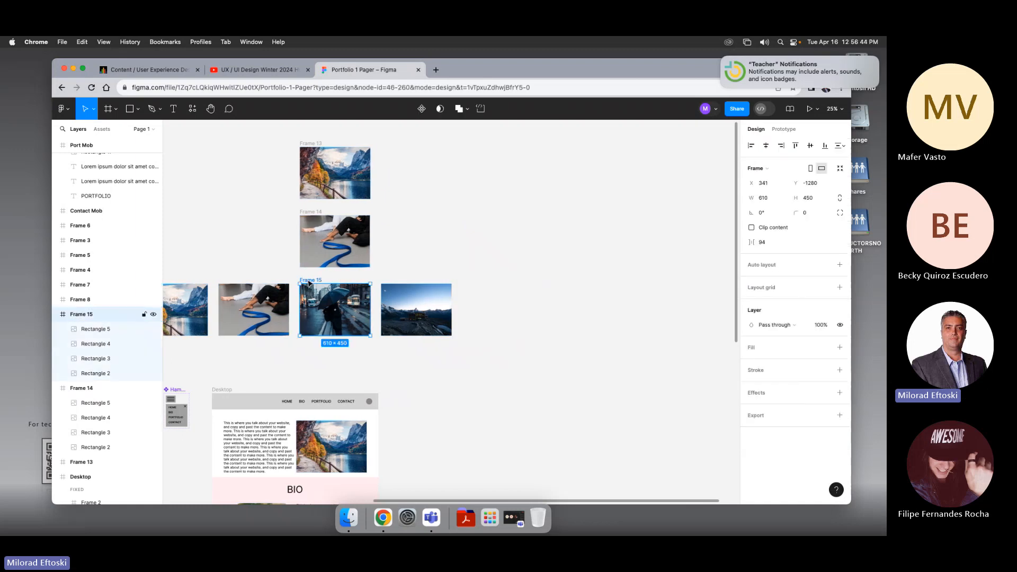
pyautogui.click(752, 228)
# Step: Try repositioning the stacked frames and their images, undoing each move
pyautogui.hscroll(1, 614, 303)
pyautogui.click(615, 304)
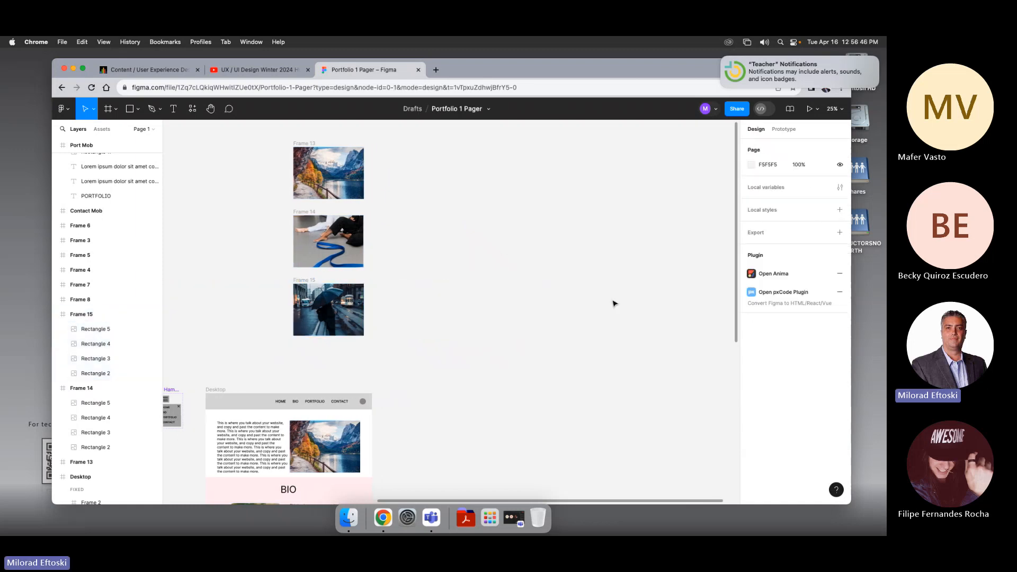
pyautogui.moveTo(536, 294); pyautogui.dragTo(539, 308)
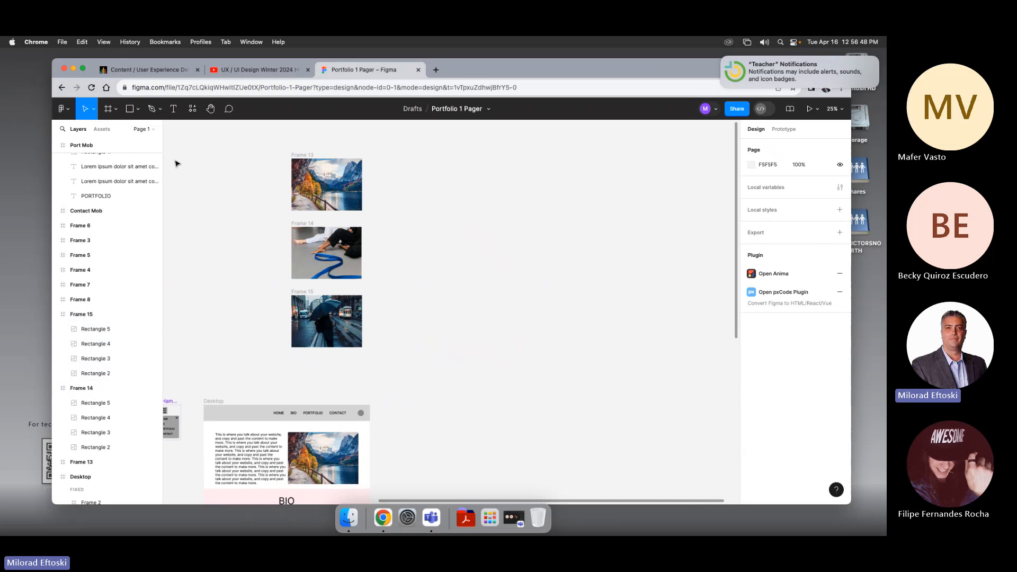
pyautogui.moveTo(250, 148); pyautogui.dragTo(320, 342)
pyautogui.hscroll(-1, 243, 245)
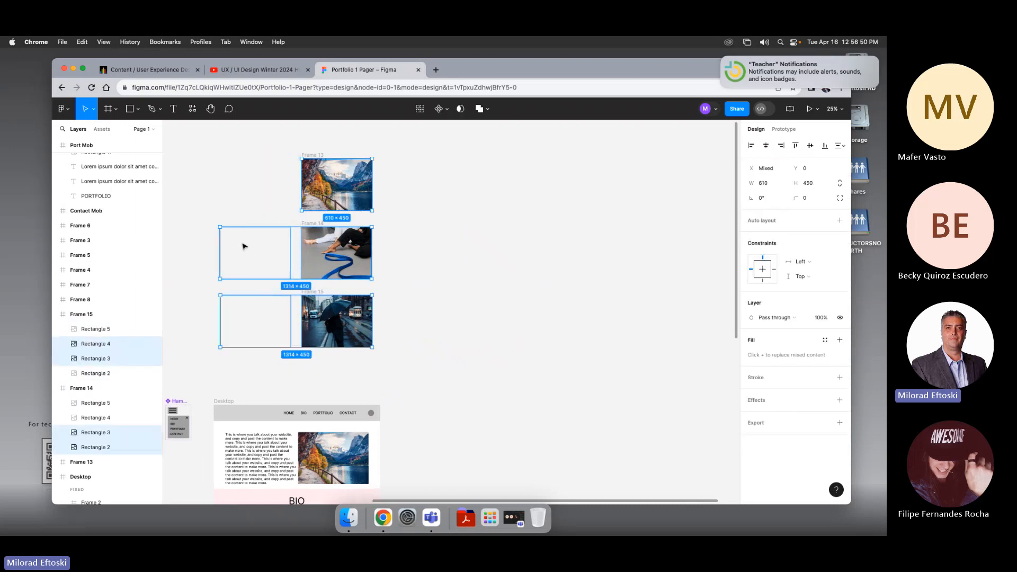
pyautogui.hscroll(1, 265, 233)
pyautogui.click(297, 217)
pyautogui.moveTo(297, 218); pyautogui.dragTo(320, 225)
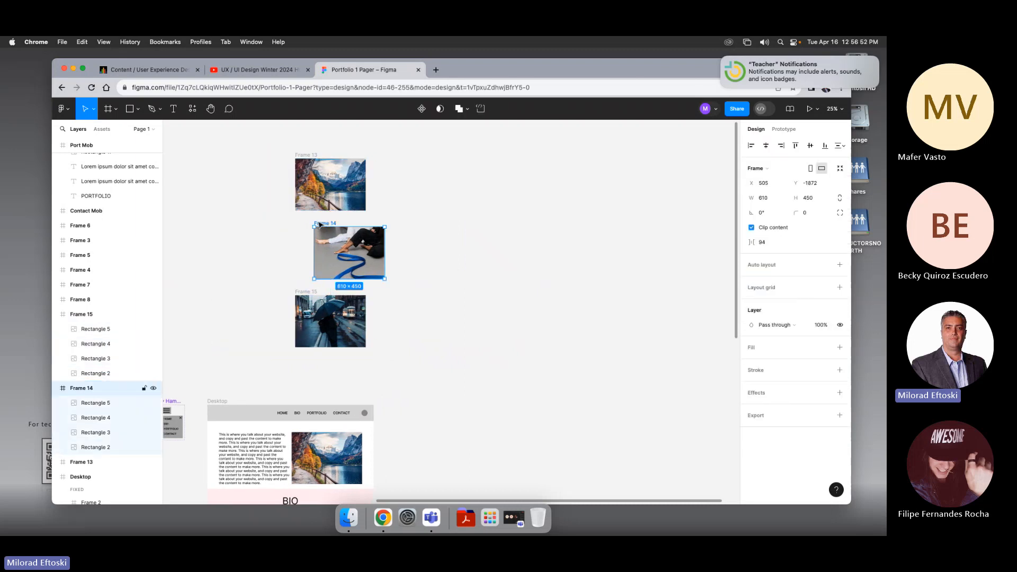
pyautogui.press('super+z')
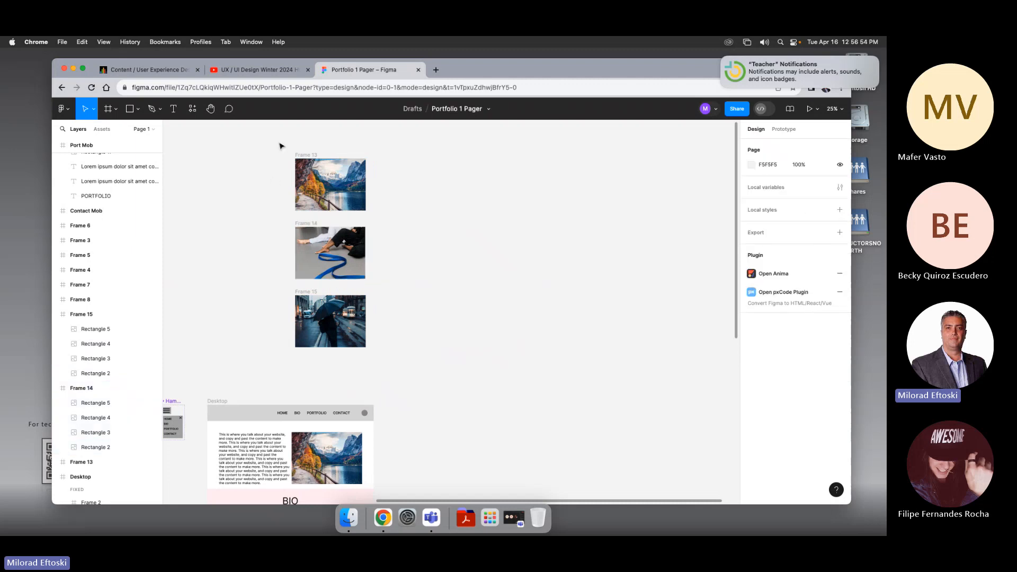
pyautogui.moveTo(284, 162); pyautogui.dragTo(339, 350)
pyautogui.moveTo(339, 333); pyautogui.dragTo(340, 314)
pyautogui.press('super+z')
# Step: Select all three stacked frames and nudge them up together by 60 px
pyautogui.hscroll(1, 467, 323)
pyautogui.moveTo(266, 141); pyautogui.dragTo(395, 375)
pyautogui.hotkey('shift', 'Up')
pyautogui.hotkey('shift', 'Up')
pyautogui.hotkey('shift', 'Up')
pyautogui.hotkey('shift', 'Up')
pyautogui.hotkey('shift', 'Up')
pyautogui.hotkey('shift', 'Up')
pyautogui.hotkey('shift', 'Up')
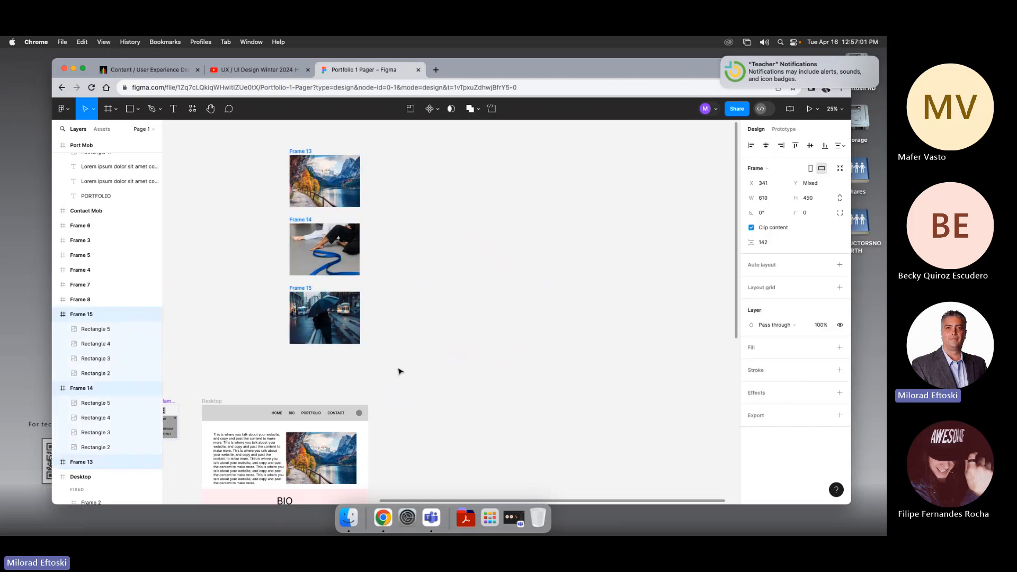
pyautogui.hotkey('shift', 'Up')
pyautogui.hotkey('shift', 'Up')
pyautogui.hotkey('shift', 'Up')
pyautogui.hotkey('shift', 'Up')
pyautogui.hotkey('shift', 'Up')
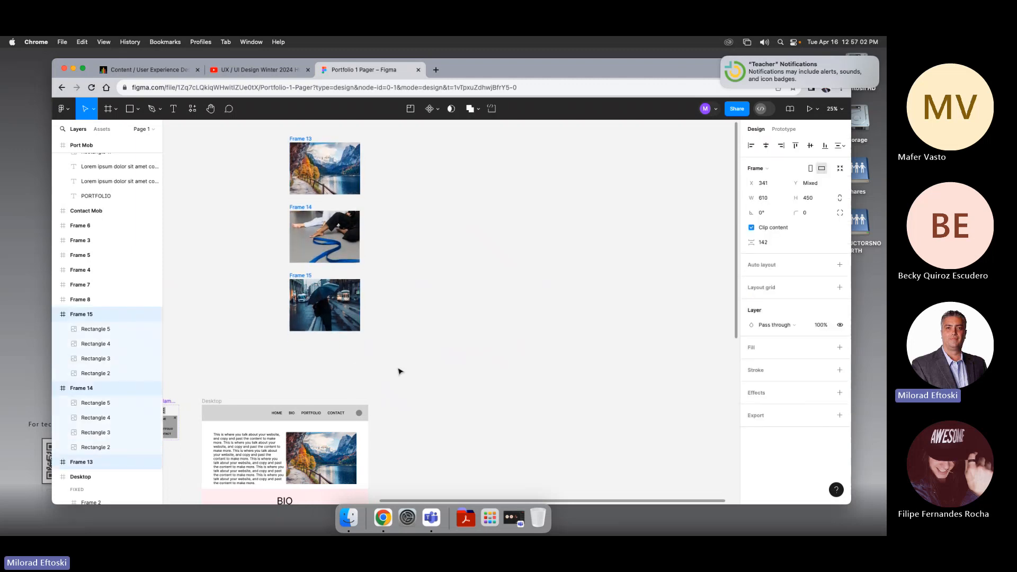
# Step: Duplicate the third stacked frame below it
pyautogui.click(398, 371)
pyautogui.moveTo(309, 277); pyautogui.dragTo(305, 340)
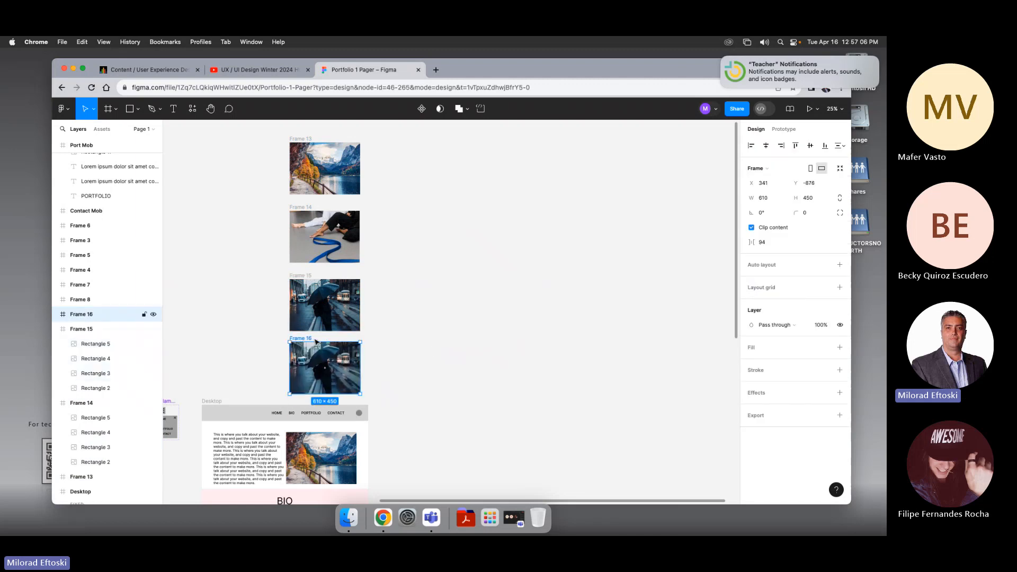
# Step: Turn off the new fourth frame's Clip content so all its images show
pyautogui.click(399, 356)
pyautogui.click(306, 344)
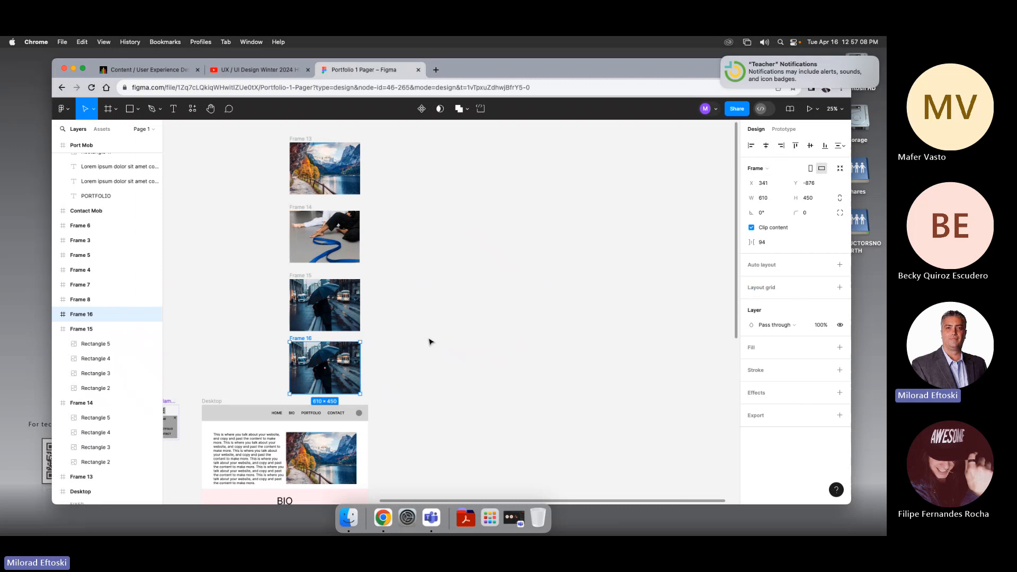
pyautogui.click(752, 227)
pyautogui.click(520, 416)
pyautogui.hscroll(-3, 583, 344)
pyautogui.scroll(-1, 583, 344)
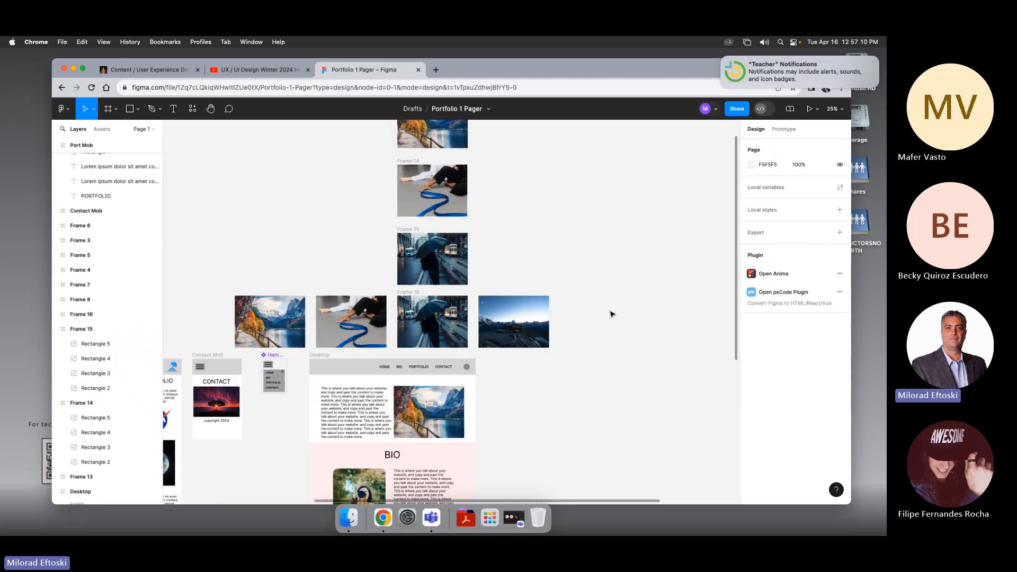
# Step: Try shifting the fourth frame's images one slot left and toggling its clipping, then undo those changes
pyautogui.moveTo(599, 313); pyautogui.dragTo(233, 323)
pyautogui.moveTo(417, 314); pyautogui.dragTo(332, 314)
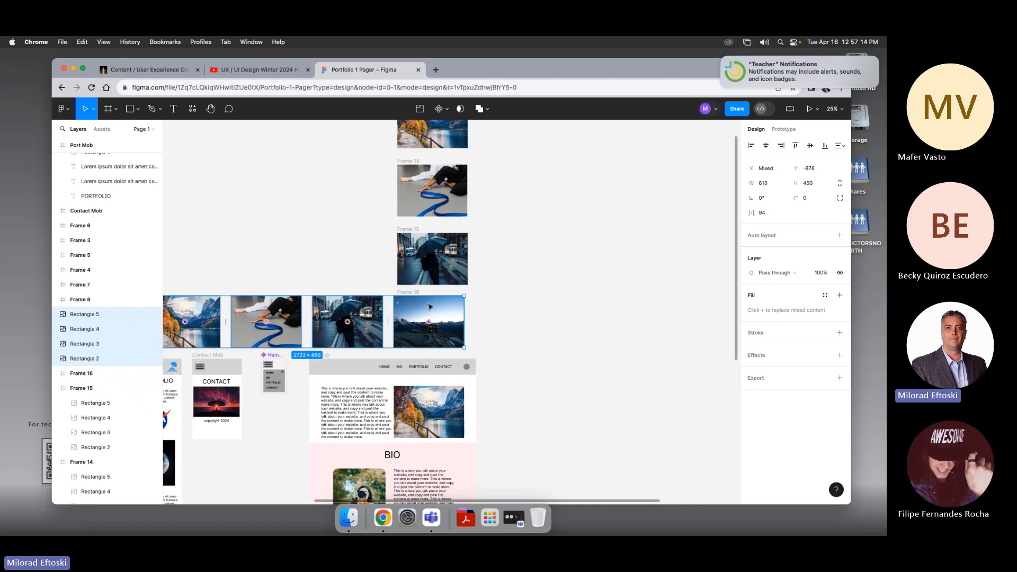
pyautogui.moveTo(421, 311); pyautogui.dragTo(431, 306)
pyautogui.click(631, 306)
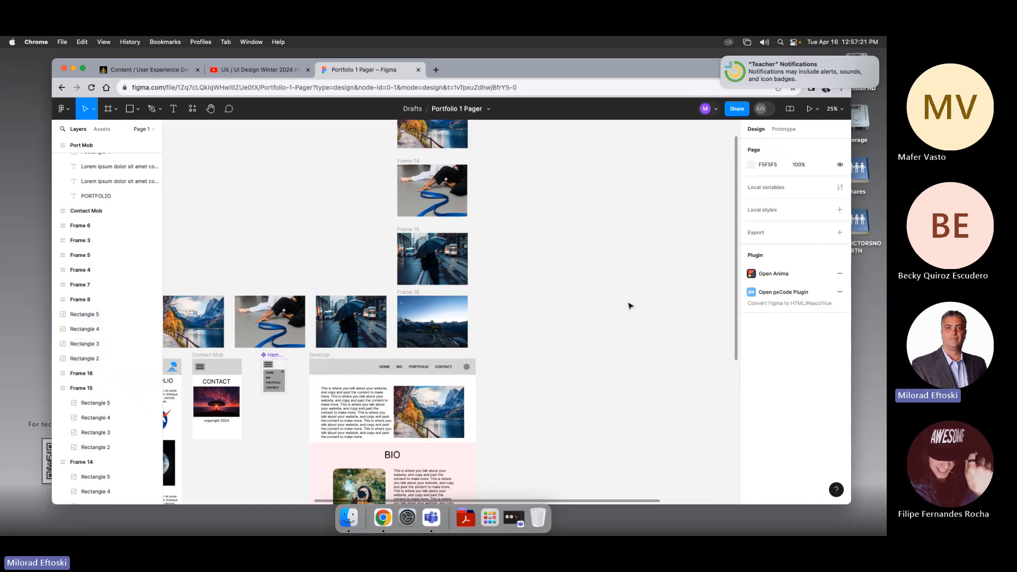
pyautogui.press('-')
pyautogui.click(439, 305)
pyautogui.click(439, 305)
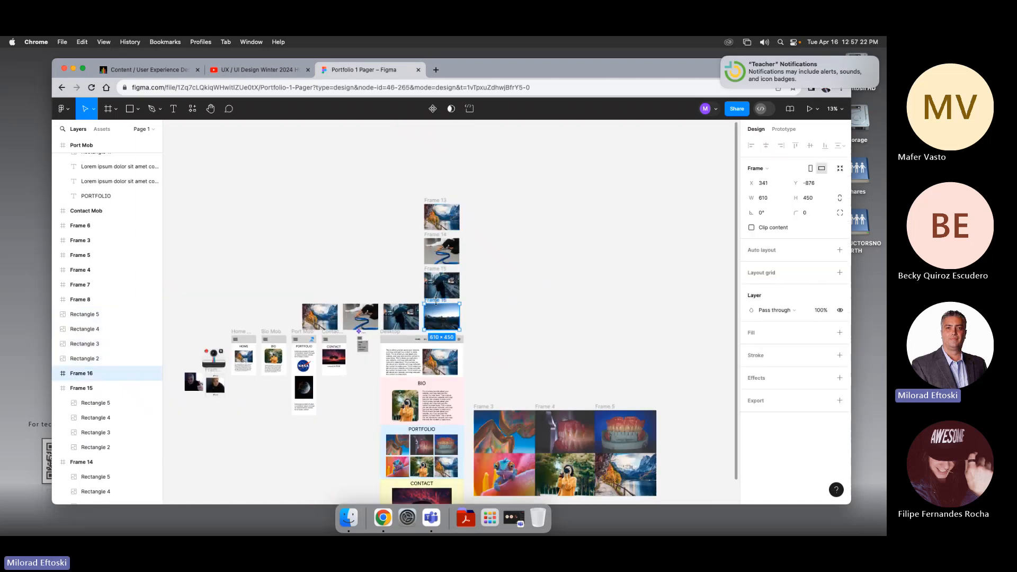
pyautogui.click(752, 227)
pyautogui.click(567, 257)
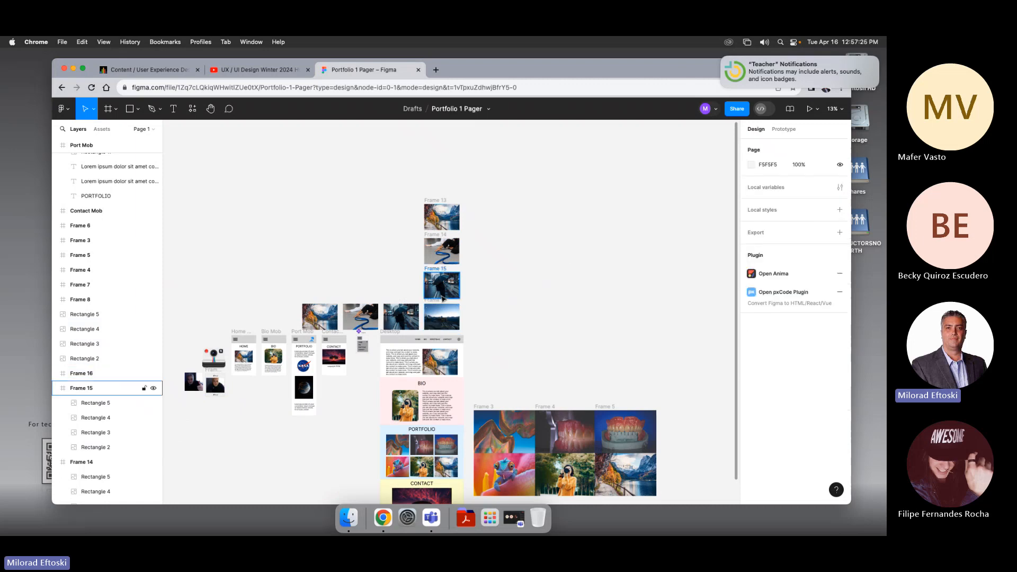
pyautogui.click(442, 300)
pyautogui.scroll(5, 443, 299)
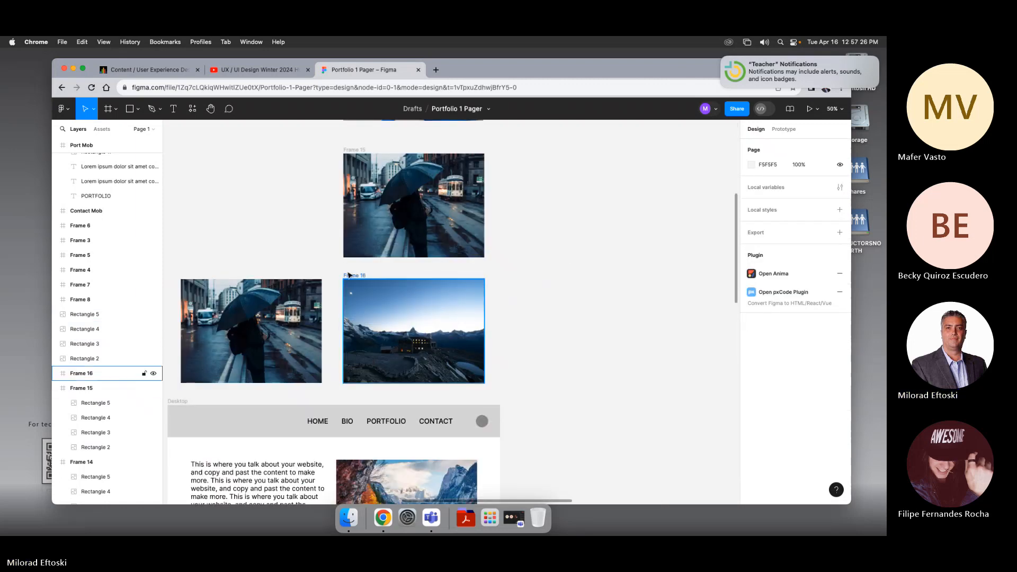
pyautogui.click(751, 227)
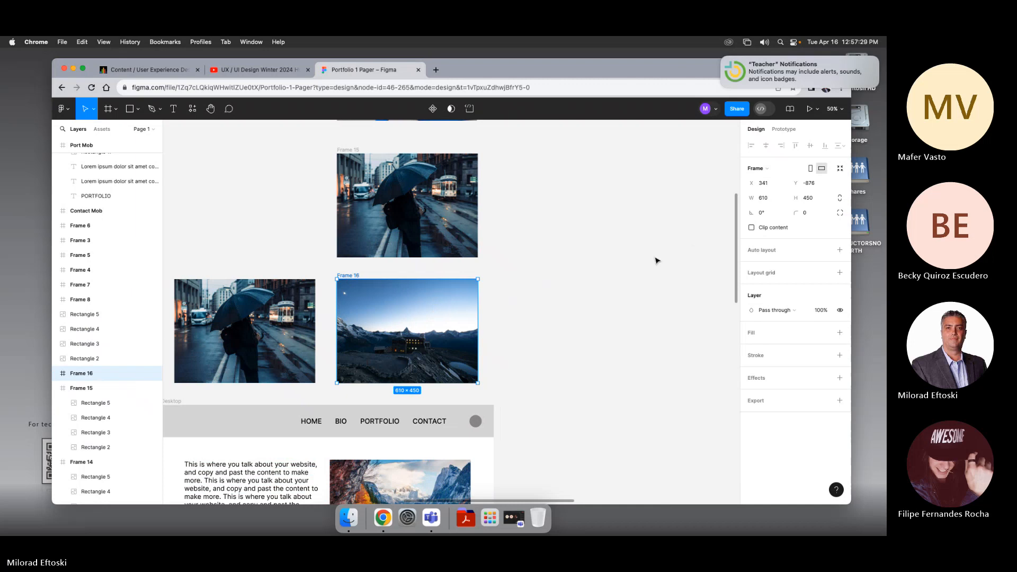
pyautogui.scroll(-3, 556, 323)
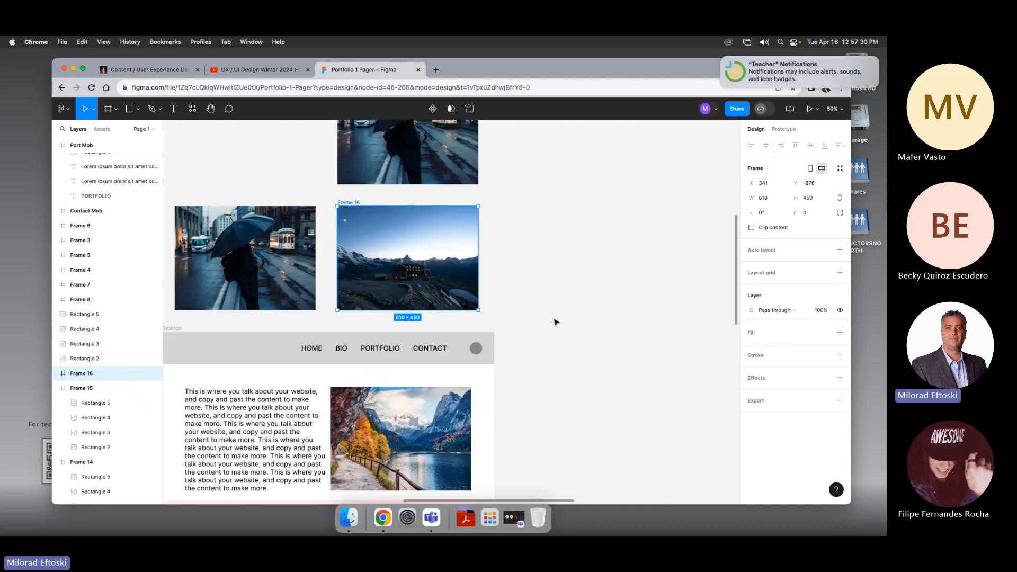
pyautogui.scroll(-3, 398, 270)
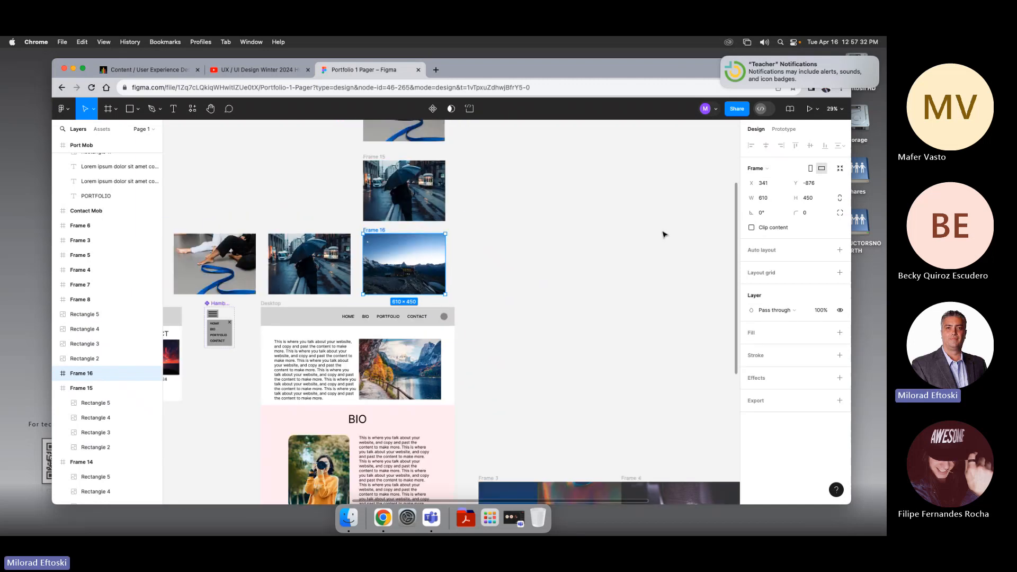
pyautogui.click(752, 228)
pyautogui.click(751, 228)
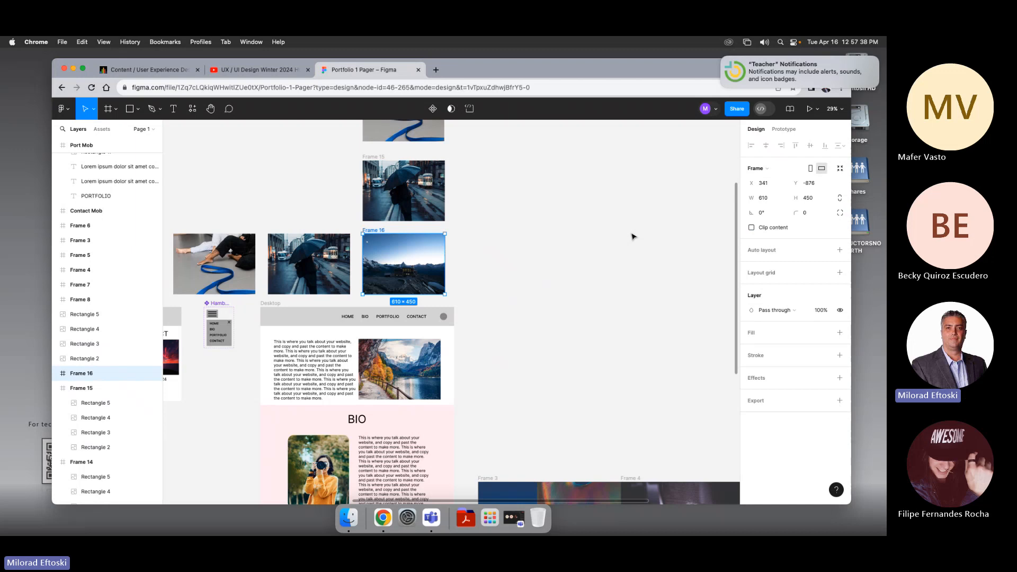
pyautogui.press('super+z')
pyautogui.press('super+z')
pyautogui.press('super+z')
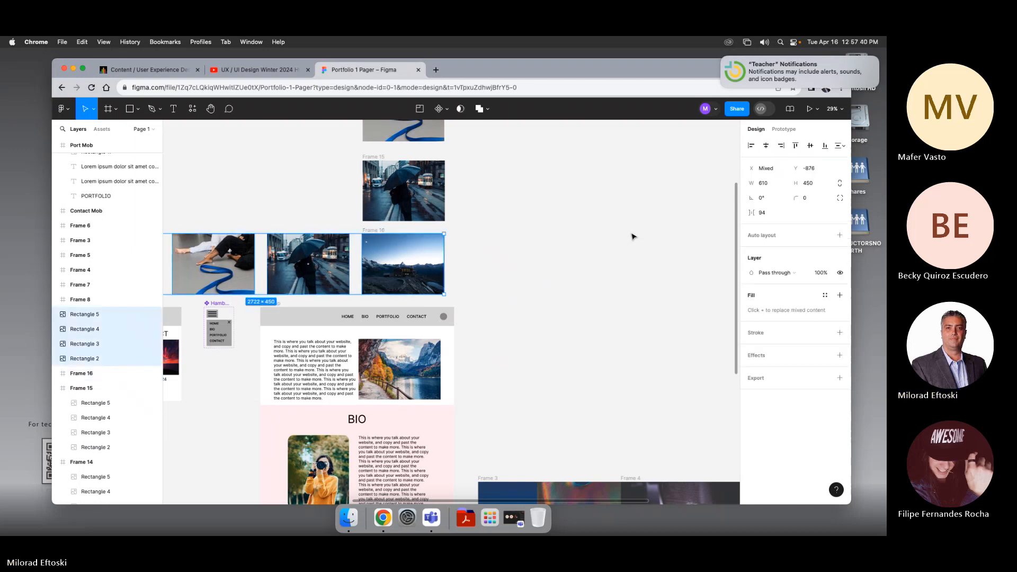
pyautogui.press('super+z')
pyautogui.press('super+z')
pyautogui.press('super+z')
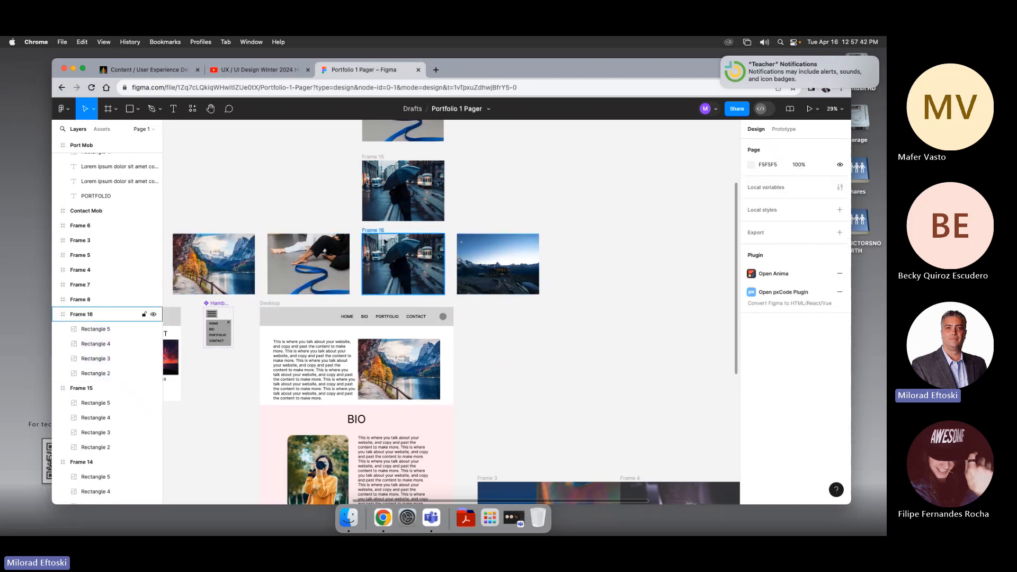
# Step: Turn on Clip content for the fourth frame
pyautogui.click(369, 235)
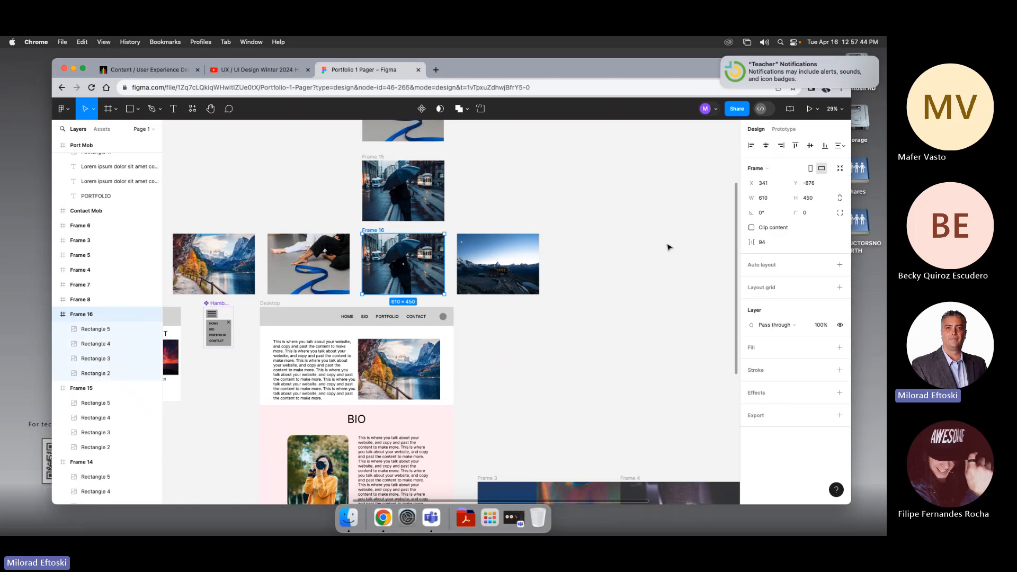
pyautogui.click(752, 228)
pyautogui.click(752, 228)
pyautogui.click(752, 228)
pyautogui.click(752, 228)
pyautogui.click(551, 379)
# Step: Select two of the fourth frame's images and nudge them right
pyautogui.hscroll(1, 551, 378)
pyautogui.click(485, 281)
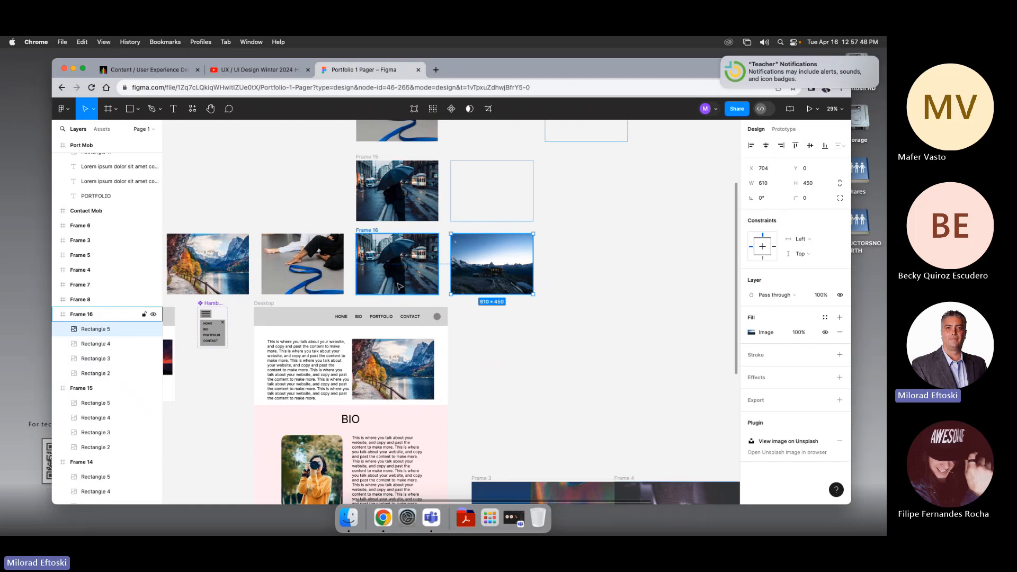
pyautogui.click(368, 230)
pyautogui.click(319, 287)
pyautogui.keyDown('shift'); pyautogui.click(226, 282); pyautogui.keyUp('shift')
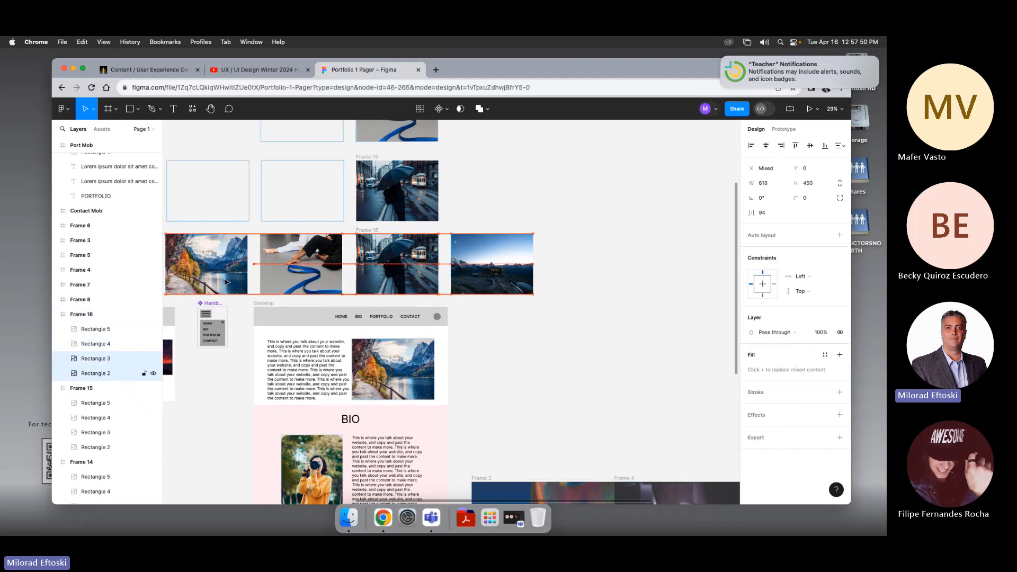
pyautogui.hotkey('shift', 'Right')
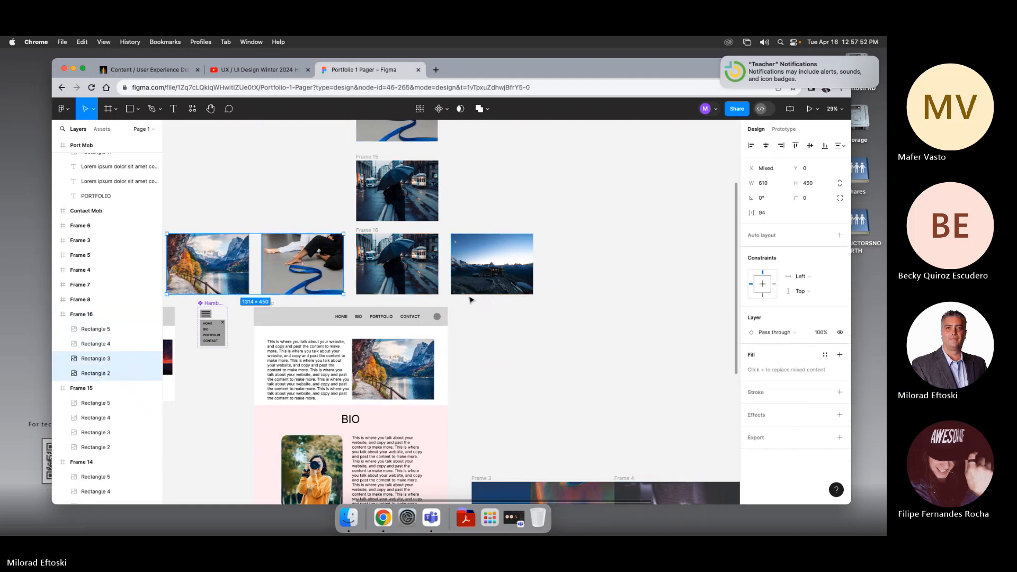
pyautogui.scroll(-2, 481, 301)
pyautogui.hscroll(-3, 530, 302)
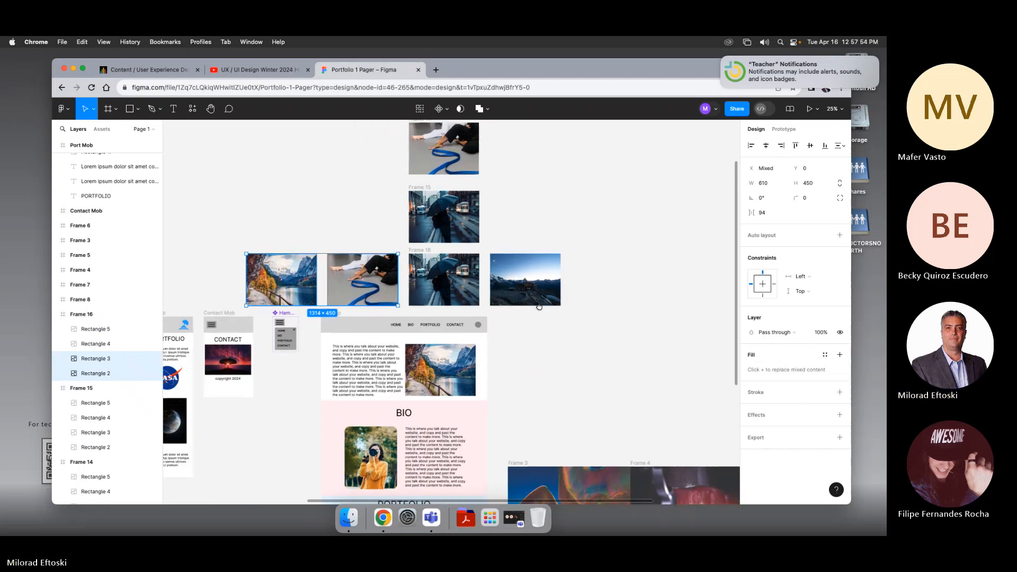
pyautogui.click(538, 304)
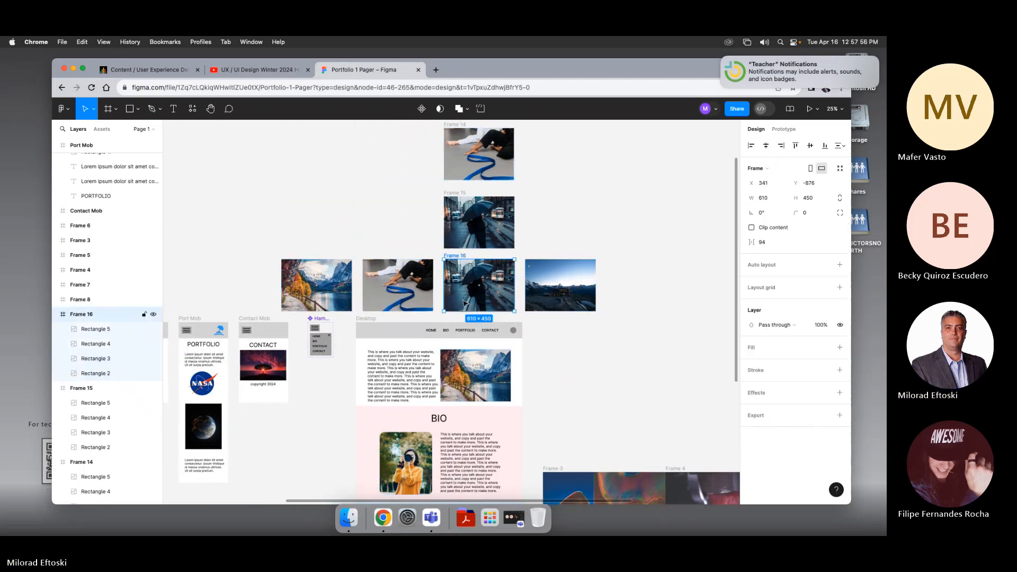
pyautogui.click(571, 324)
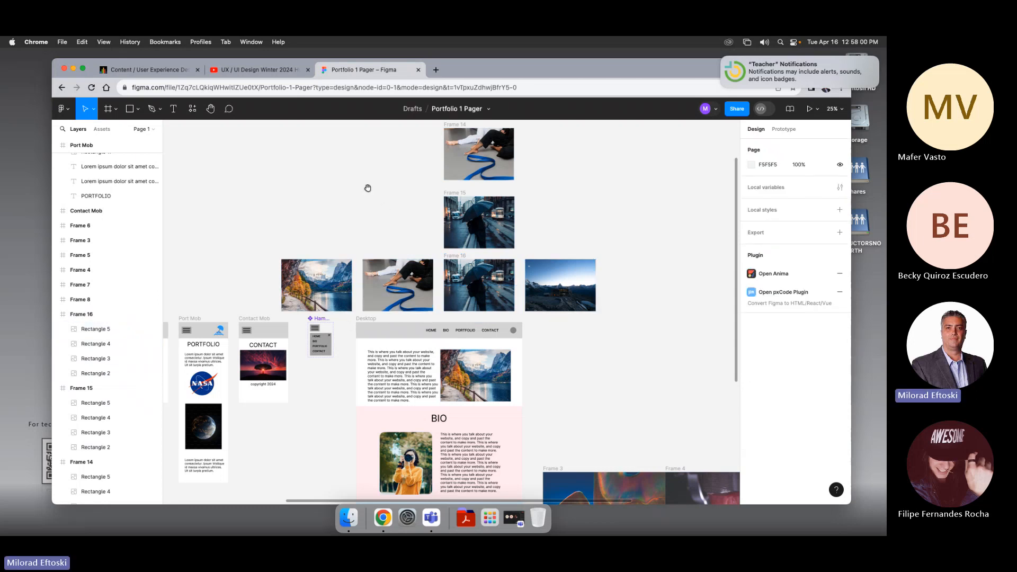
# Step: Move the four stacked frames up one by one to tighten the vertical spacing between them
pyautogui.moveTo(367, 188); pyautogui.dragTo(355, 352)
pyautogui.moveTo(445, 220); pyautogui.dragTo(446, 183)
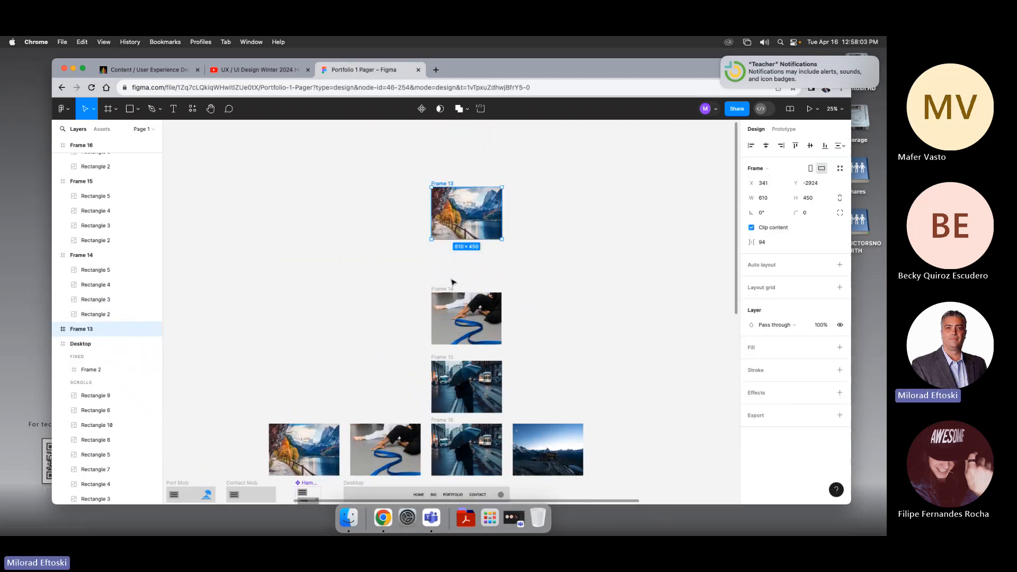
pyautogui.moveTo(445, 296); pyautogui.dragTo(446, 260)
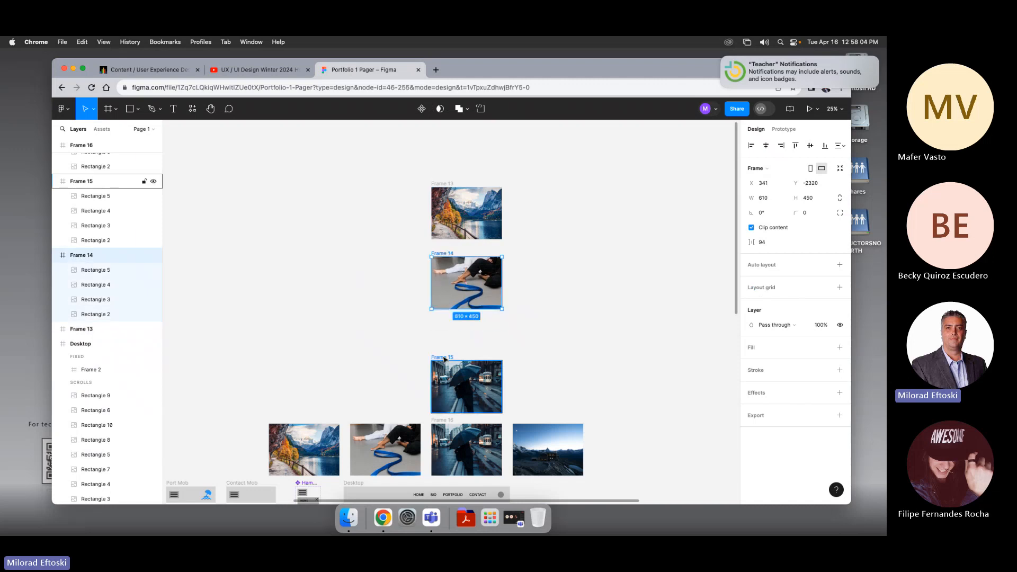
pyautogui.moveTo(445, 359); pyautogui.dragTo(445, 328)
pyautogui.click(437, 422)
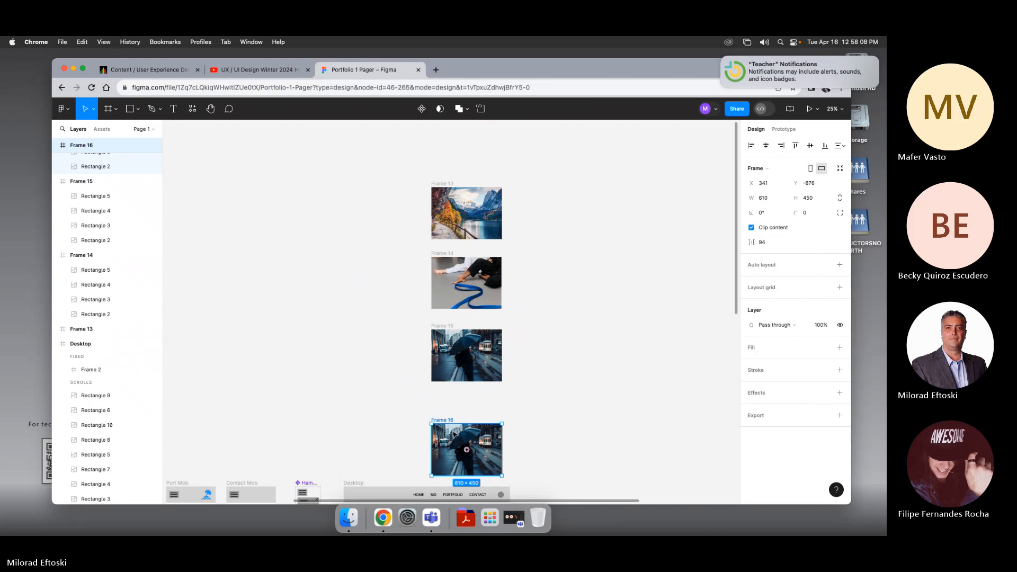
pyautogui.moveTo(443, 422); pyautogui.dragTo(389, 286)
pyautogui.click(406, 382)
pyautogui.press('super+=')
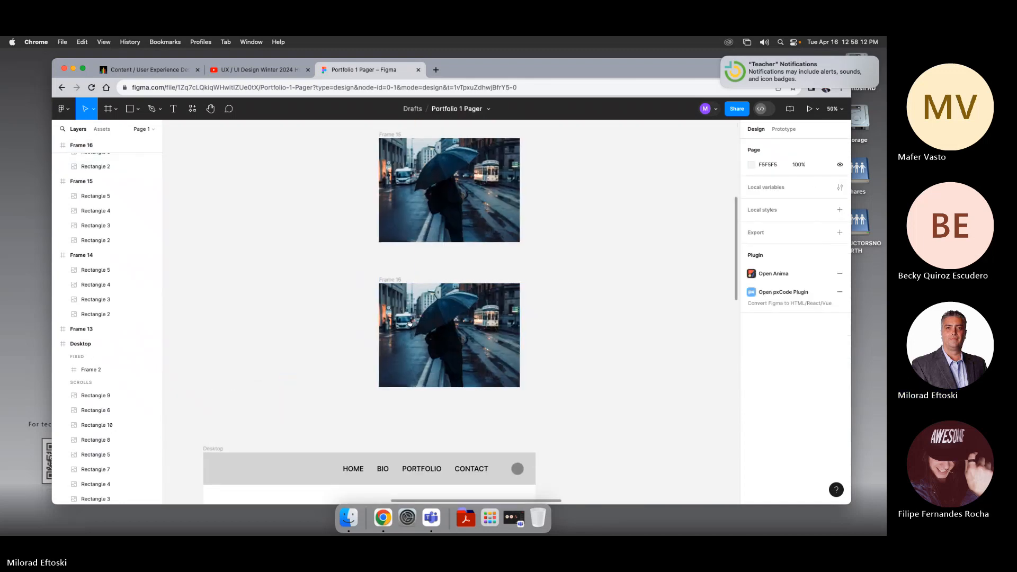
# Step: Select all four images inside the fourth frame and shift them left until the fourth image fills the frame
pyautogui.scroll(1, 408, 297)
pyautogui.click(398, 288)
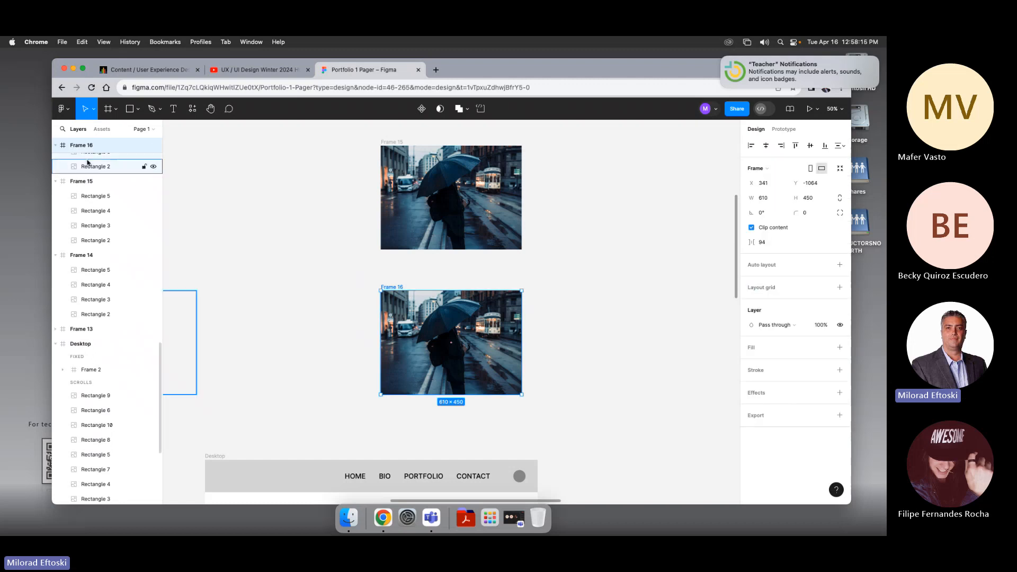
pyautogui.scroll(-10, 127, 186)
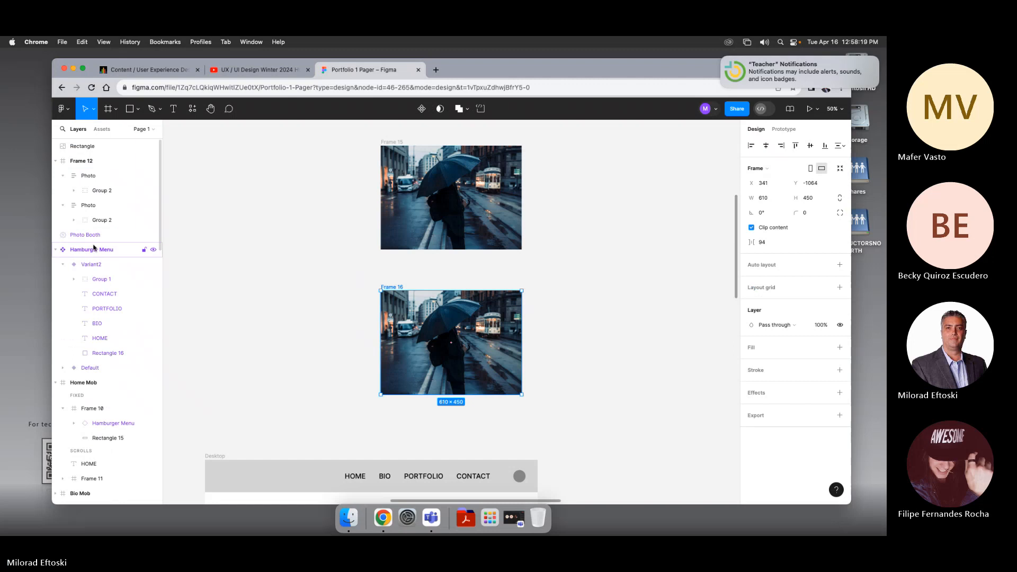
pyautogui.scroll(-15, 93, 247)
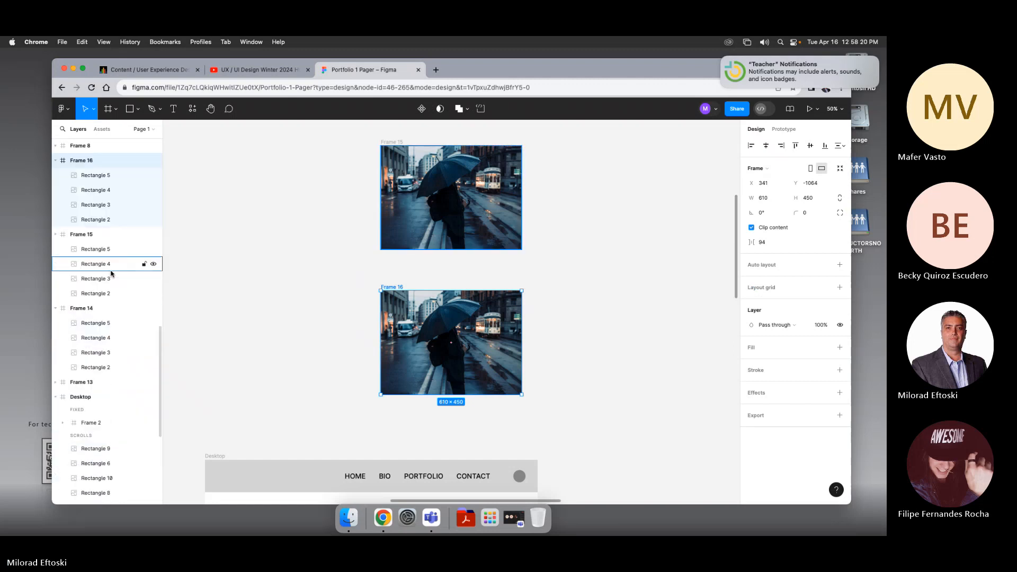
pyautogui.click(98, 175)
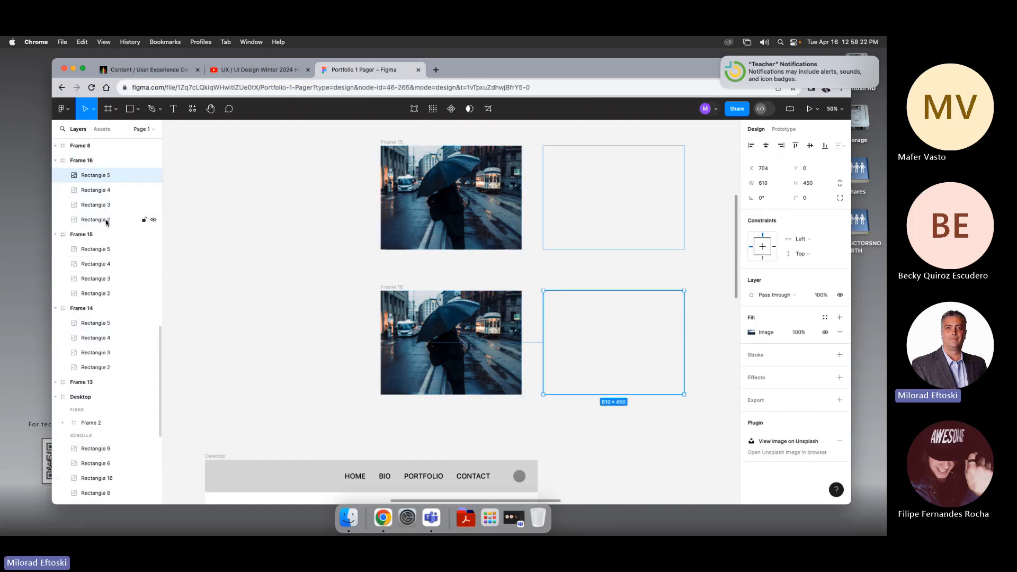
pyautogui.keyDown('shift'); pyautogui.click(106, 220); pyautogui.keyUp('shift')
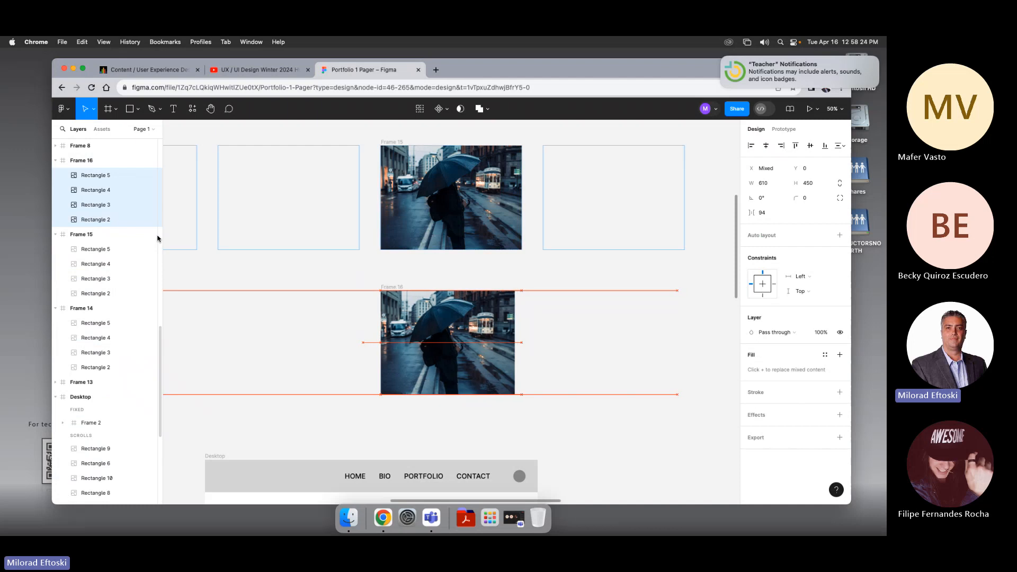
pyautogui.hotkey('shift', 'Left')
pyautogui.hotkey('shift', 'Left')
pyautogui.hotkey('shift', 'Left')
pyautogui.hotkey('shift', 'Left')
pyautogui.hotkey('shift', 'Left')
pyautogui.hotkey('shift', 'Left')
pyautogui.hotkey('shift', 'Left')
pyautogui.hotkey('shift', 'Left')
pyautogui.hotkey('shift', 'Left')
pyautogui.hotkey('shift', 'Left')
pyautogui.hotkey('shift', 'Left')
pyautogui.hotkey('shift', 'Left')
pyautogui.hotkey('shift', 'Left')
pyautogui.hotkey('shift', 'Left')
pyautogui.hotkey('shift', 'Left')
pyautogui.hotkey('shift', 'Left')
pyautogui.hotkey('shift', 'Left')
pyautogui.hotkey('shift', 'Left')
pyautogui.hotkey('shift', 'Left')
pyautogui.hotkey('shift', 'Left')
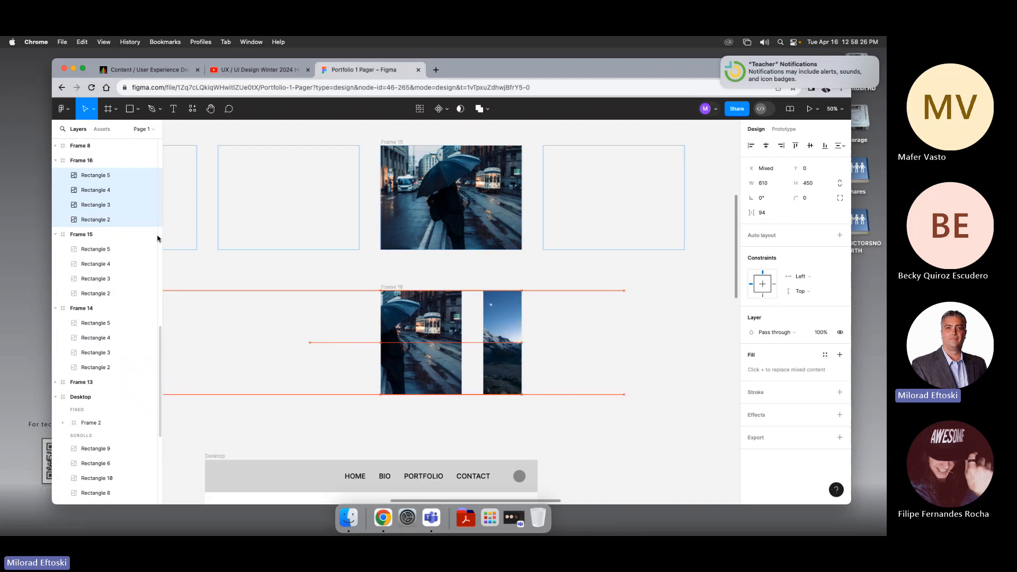
pyautogui.hotkey('shift', 'Left')
pyautogui.hotkey('shift', 'Left')
pyautogui.hotkey('shift', 'Left')
pyautogui.hotkey('shift', 'Left')
pyautogui.hotkey('shift', 'Left')
pyautogui.hotkey('shift', 'Left')
pyautogui.hotkey('shift', 'Left')
pyautogui.hotkey('shift', 'Left')
pyautogui.hotkey('shift', 'Left')
pyautogui.hotkey('shift', 'Left')
pyautogui.hotkey('shift', 'Left')
pyautogui.hotkey('shift', 'Left')
pyautogui.hotkey('shift', 'Left')
pyautogui.hotkey('shift', 'Left')
pyautogui.hotkey('shift', 'Left')
pyautogui.hotkey('shift', 'Left')
pyautogui.hotkey('shift', 'Left')
pyautogui.hotkey('shift', 'Left')
pyautogui.hotkey('shift', 'Left')
pyautogui.hotkey('shift', 'Left')
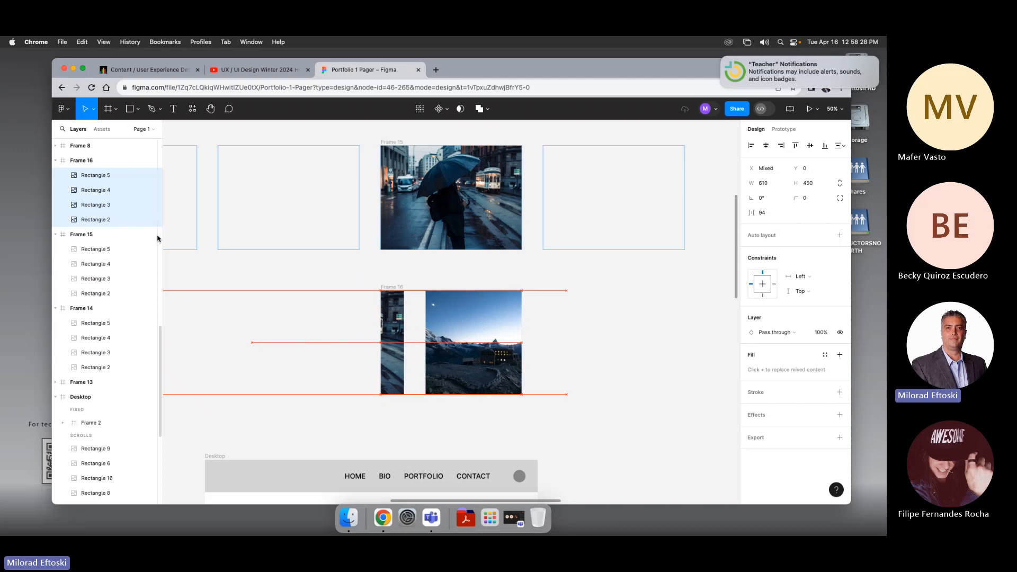
pyautogui.hotkey('shift', 'Left')
pyautogui.hotkey('shift', 'Left')
pyautogui.hotkey('shift', 'Left')
pyautogui.hotkey('shift', 'Left')
pyautogui.hotkey('shift', 'Left')
pyautogui.hotkey('shift', 'Left')
pyautogui.hotkey('shift', 'Left')
pyautogui.hotkey('shift', 'Left')
pyautogui.hotkey('shift', 'Left')
pyautogui.hotkey('shift', 'Left')
pyautogui.hotkey('shift', 'Left')
pyautogui.hotkey('shift', 'Left')
pyautogui.hotkey('shift', 'Left')
pyautogui.hotkey('shift', 'Left')
pyautogui.hotkey('shift', 'Left')
pyautogui.hotkey('shift', 'Left')
pyautogui.hotkey('shift', 'Left')
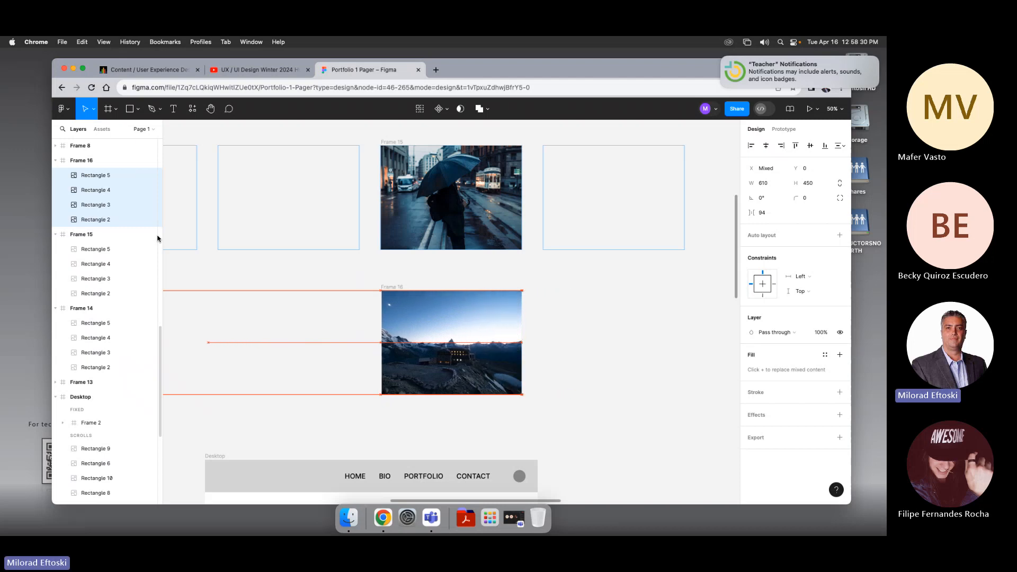
# Step: Turn off the fourth frame's Clip content
pyautogui.click(320, 278)
pyautogui.click(82, 160)
pyautogui.hscroll(1, 708, 262)
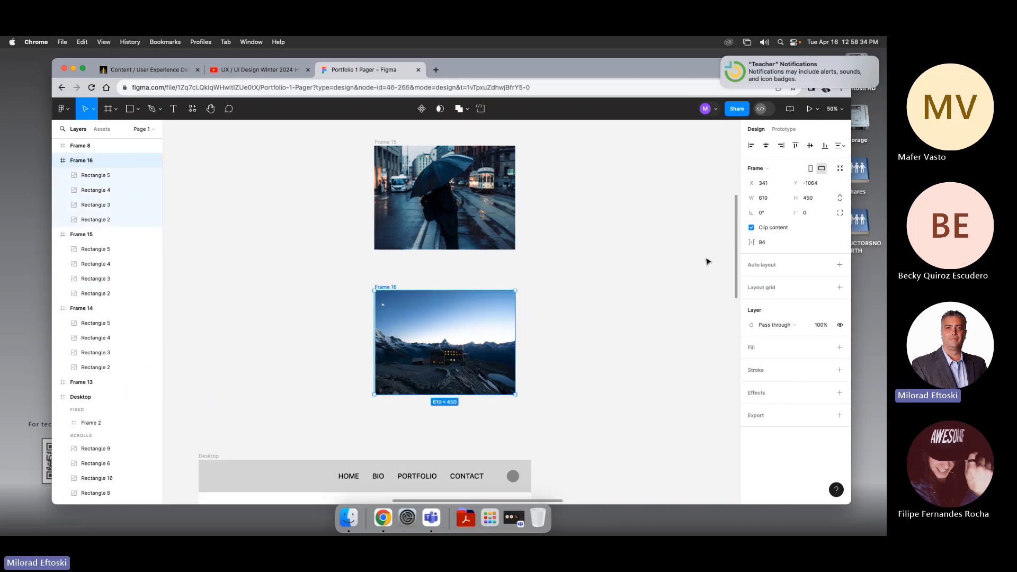
pyautogui.click(752, 228)
pyautogui.hscroll(1, 460, 345)
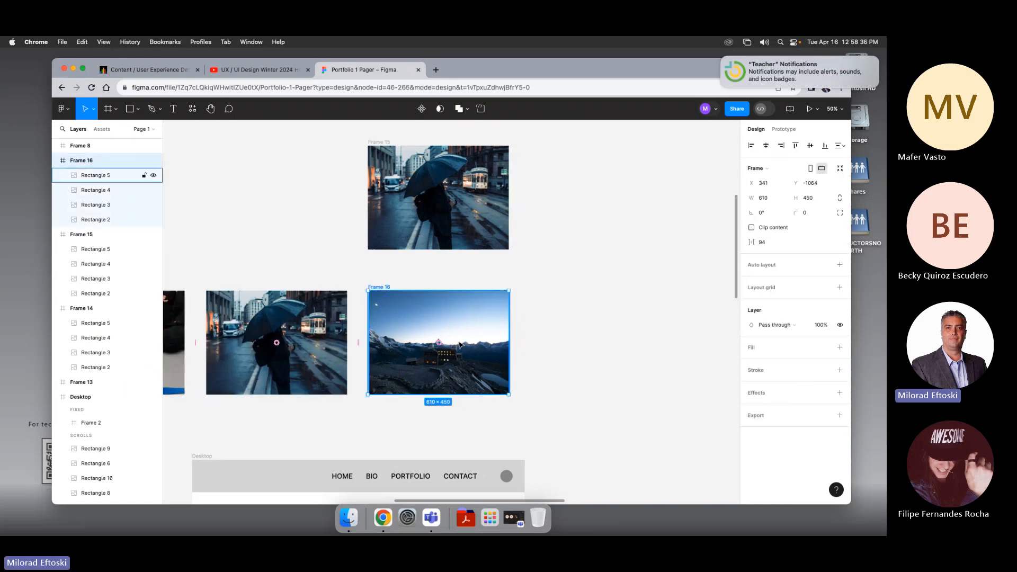
pyautogui.hscroll(-5, 413, 429)
pyautogui.click(494, 427)
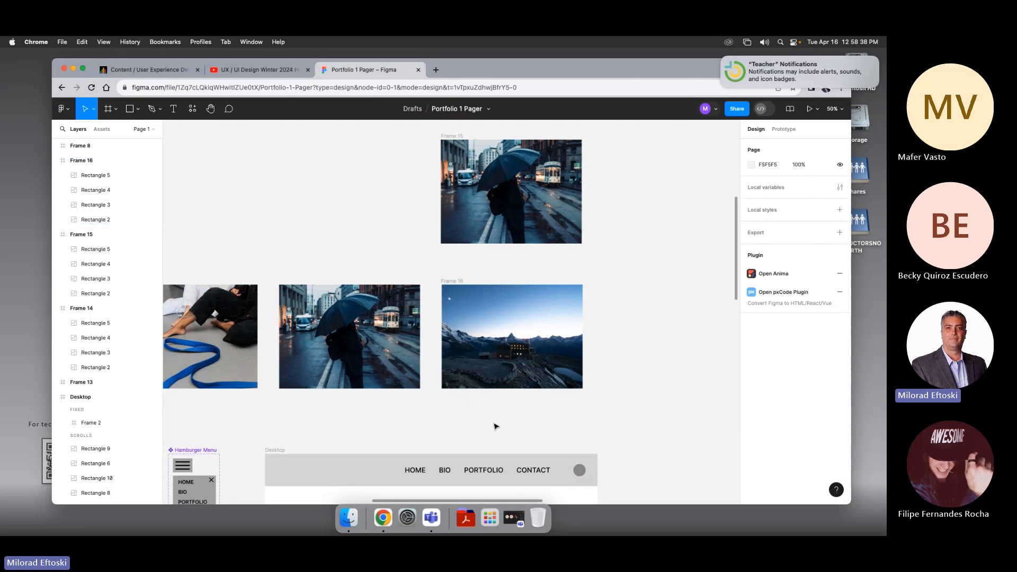
# Step: Select the four images inside the fourth frame and nudge them further left
pyautogui.hscroll(-10, 494, 427)
pyautogui.moveTo(612, 412); pyautogui.dragTo(195, 368)
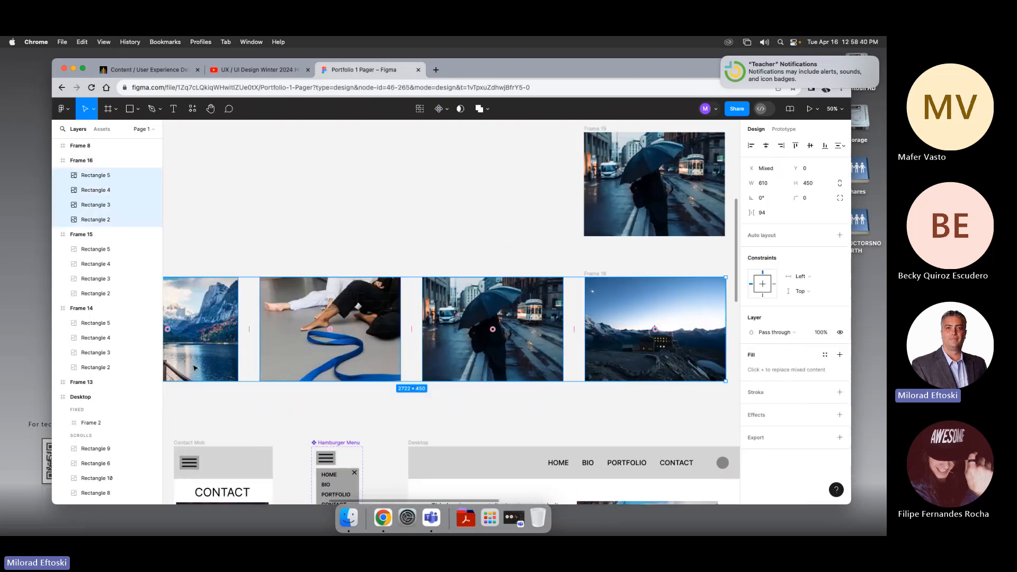
pyautogui.press('Left')
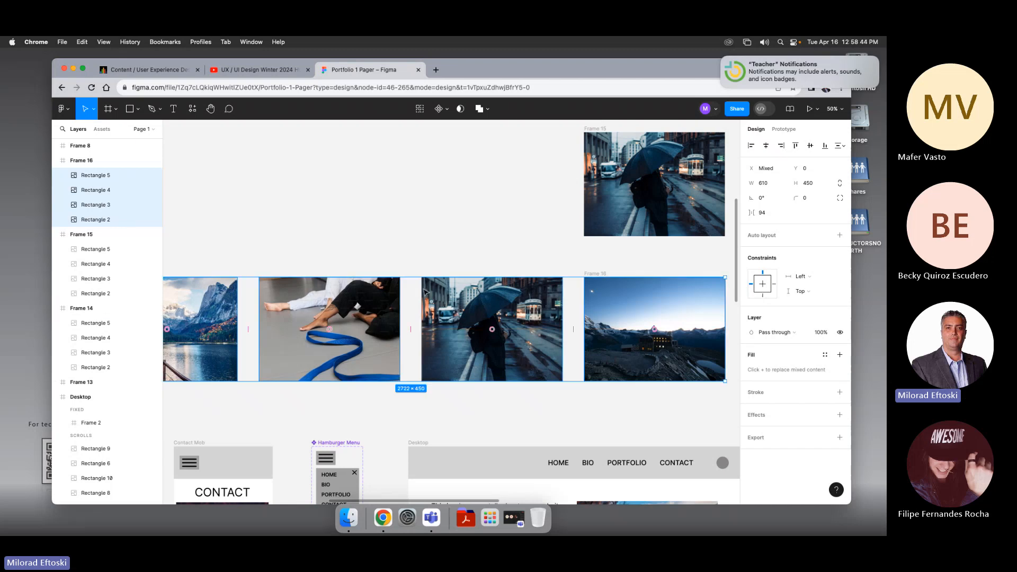
# Step: Turn Clip content back on for the fourth frame
pyautogui.click(613, 261)
pyautogui.click(595, 273)
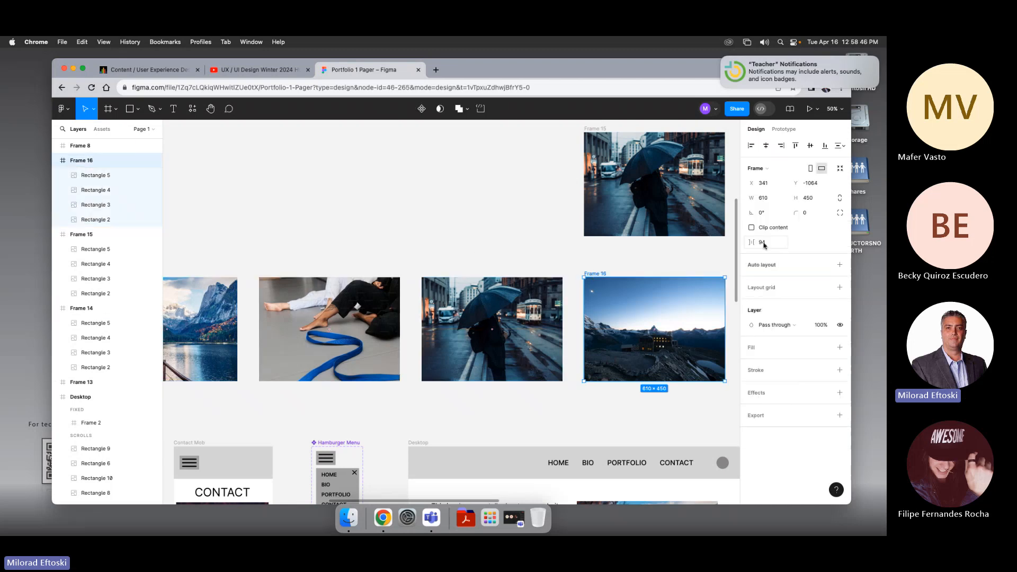
pyautogui.click(751, 227)
# Step: Zoom out and inspect the four stacked frames and the images inside them
pyautogui.press('super+minus')
pyautogui.press('super+minus')
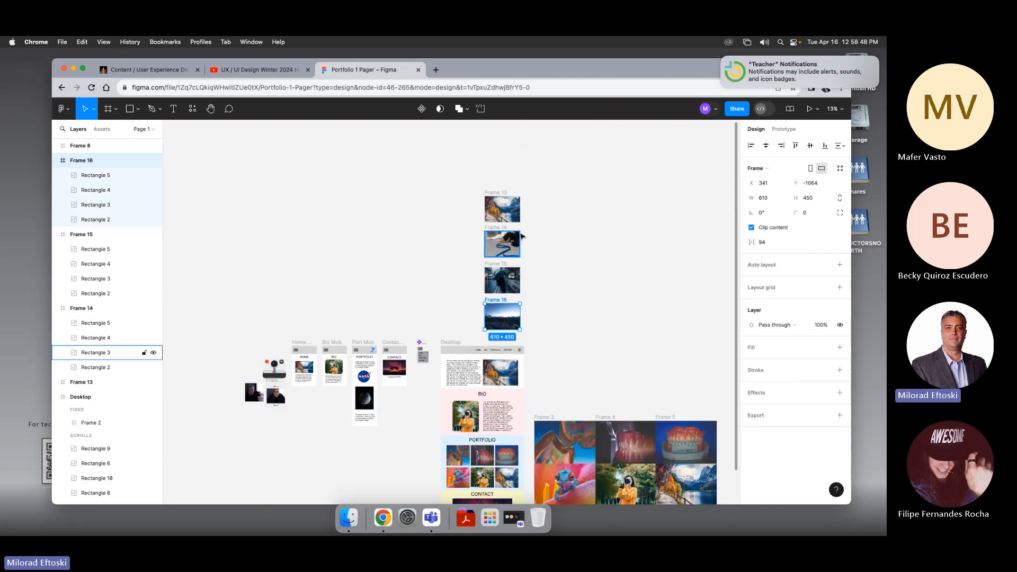
pyautogui.moveTo(400, 226); pyautogui.dragTo(311, 281)
pyautogui.press('super+plus')
pyautogui.click(345, 232)
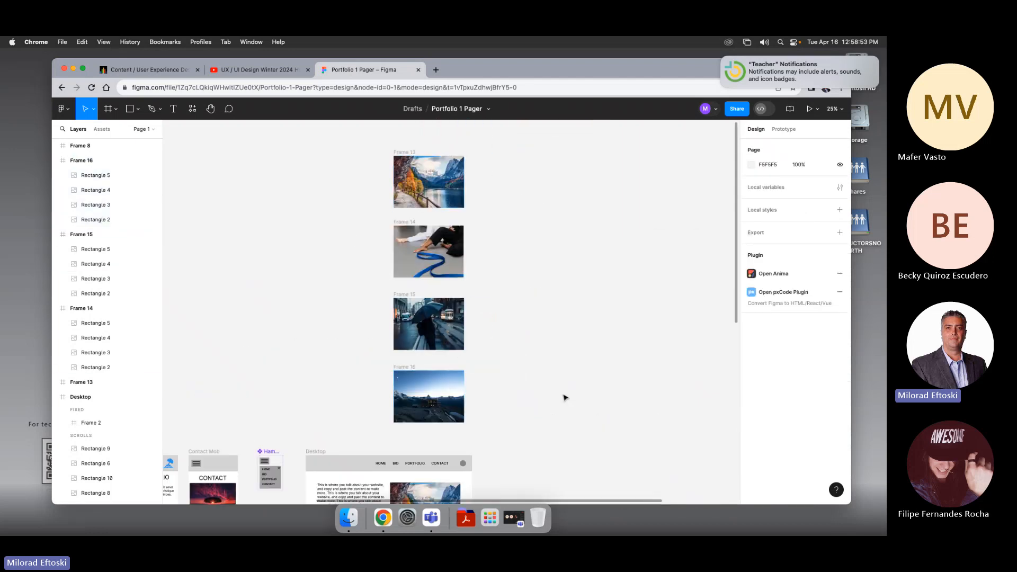
pyautogui.scroll(-5, 563, 397)
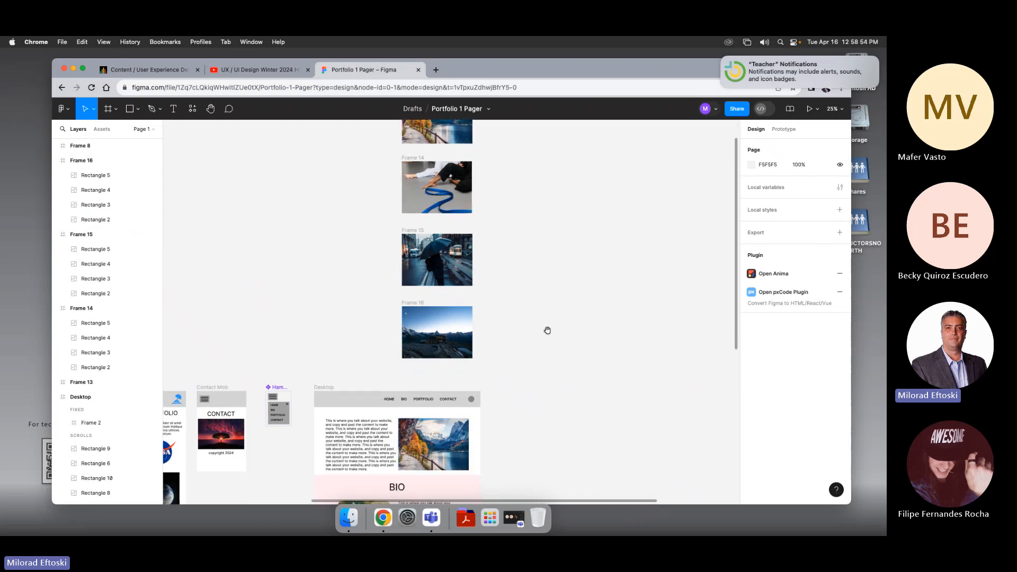
pyautogui.scroll(4, 544, 360)
pyautogui.moveTo(374, 142); pyautogui.dragTo(446, 404)
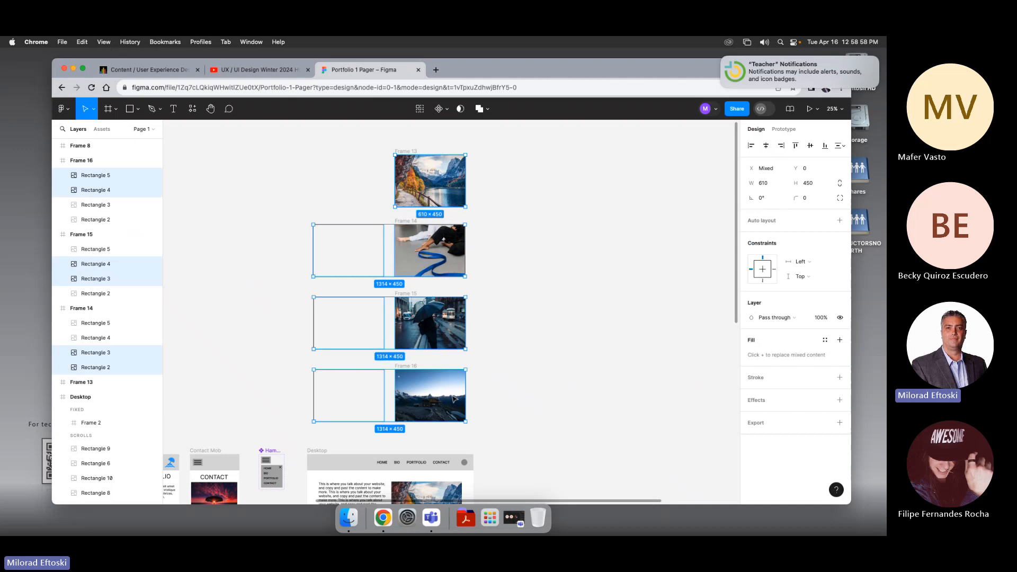
pyautogui.scroll(-3, 454, 398)
pyautogui.click(404, 216)
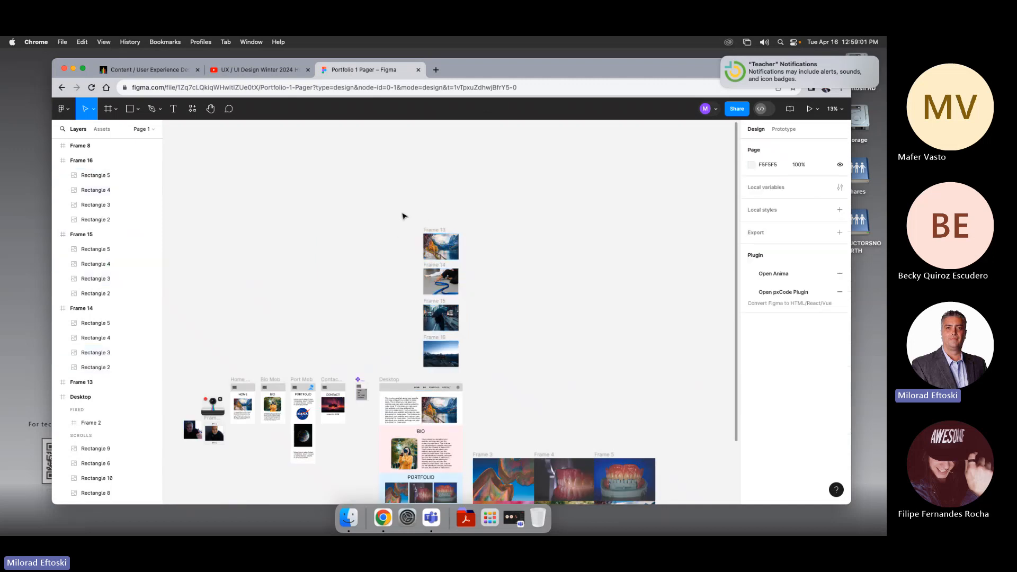
# Step: Select all four frames and toggle their Clip content off and on to preview the hidden images
pyautogui.moveTo(339, 203); pyautogui.dragTo(541, 371)
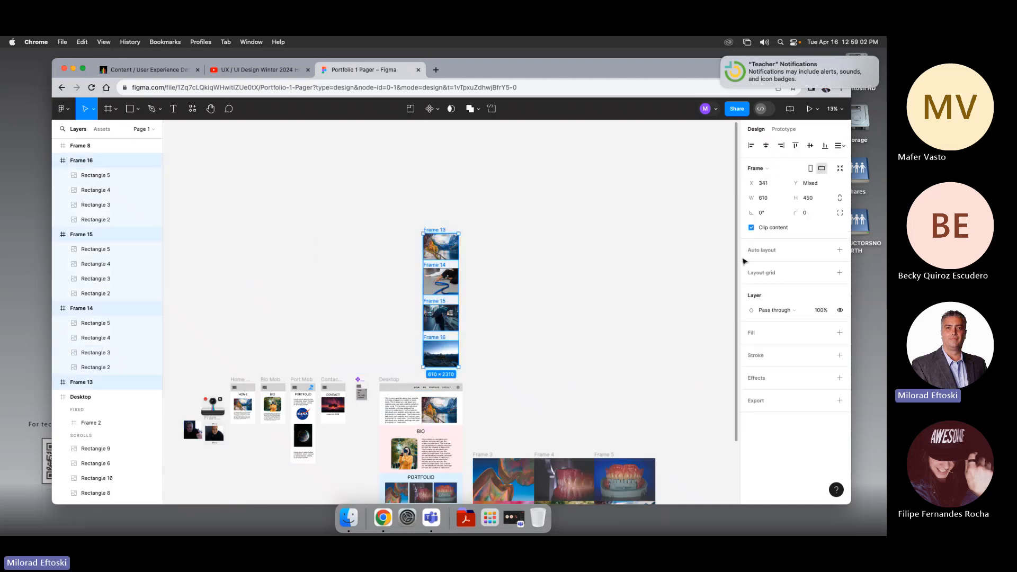
pyautogui.click(751, 227)
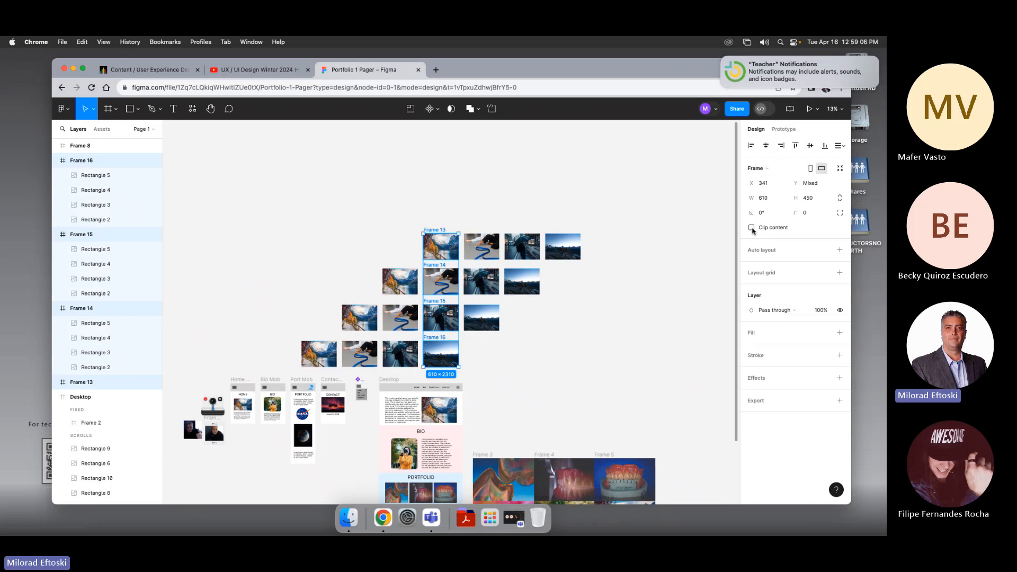
pyautogui.click(751, 227)
pyautogui.click(751, 227)
pyautogui.click(751, 228)
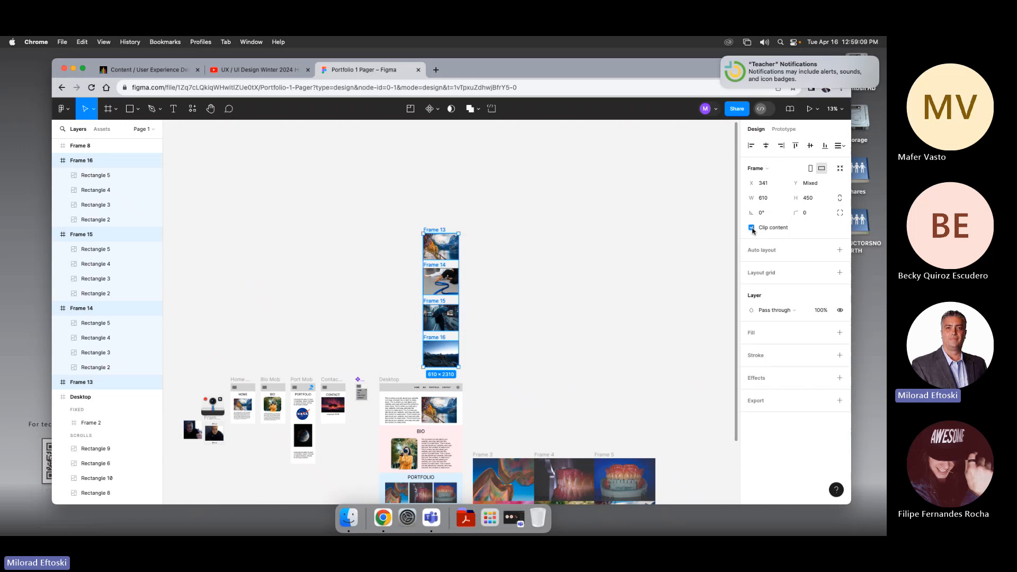
pyautogui.click(752, 227)
pyautogui.click(751, 228)
pyautogui.click(582, 298)
# Step: Select the four stacked frames and combine them into a component set
pyautogui.scroll(-1, 557, 286)
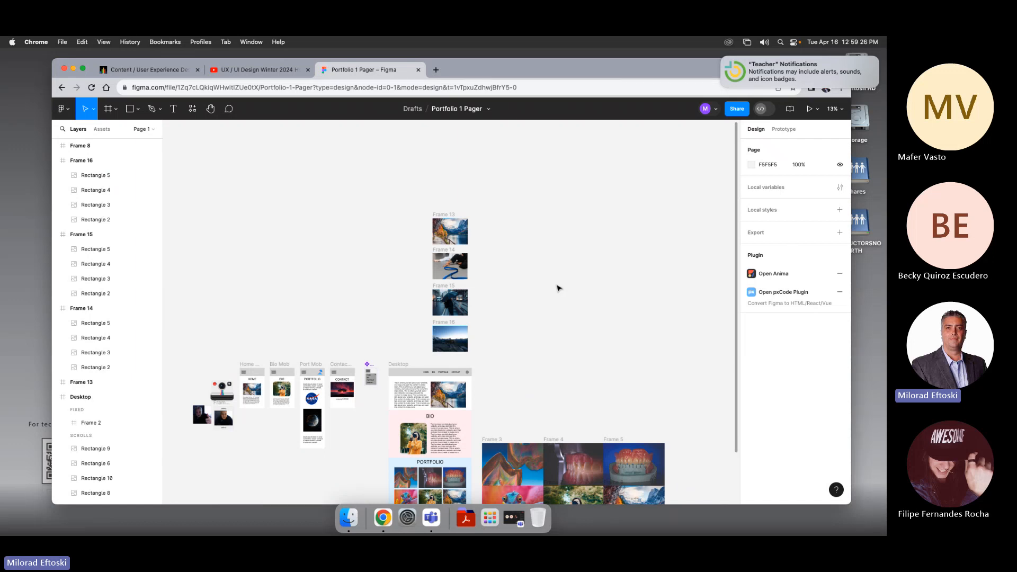
pyautogui.scroll(5, 557, 288)
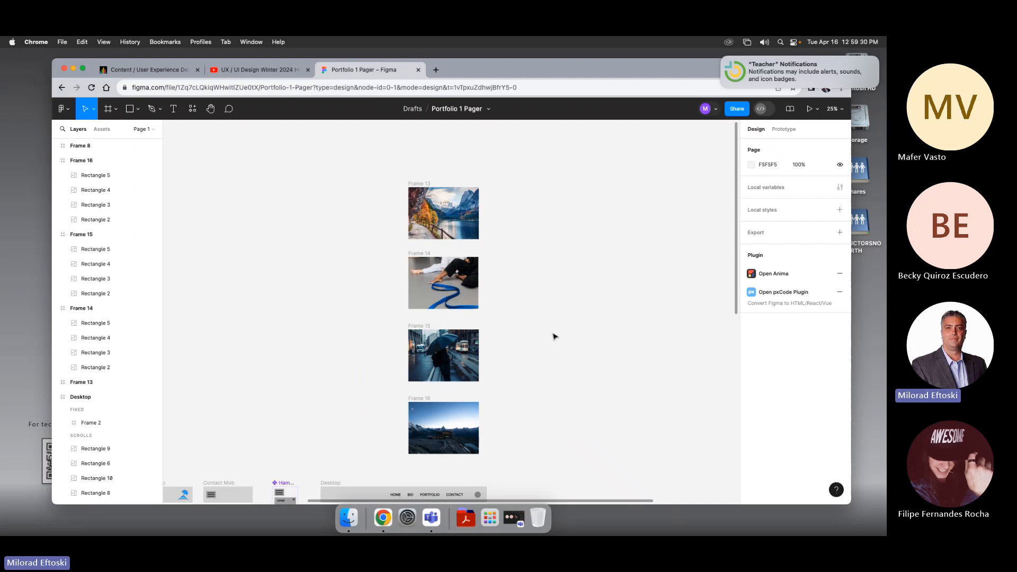
pyautogui.moveTo(387, 165); pyautogui.dragTo(484, 451)
pyautogui.moveTo(380, 170); pyautogui.dragTo(498, 442)
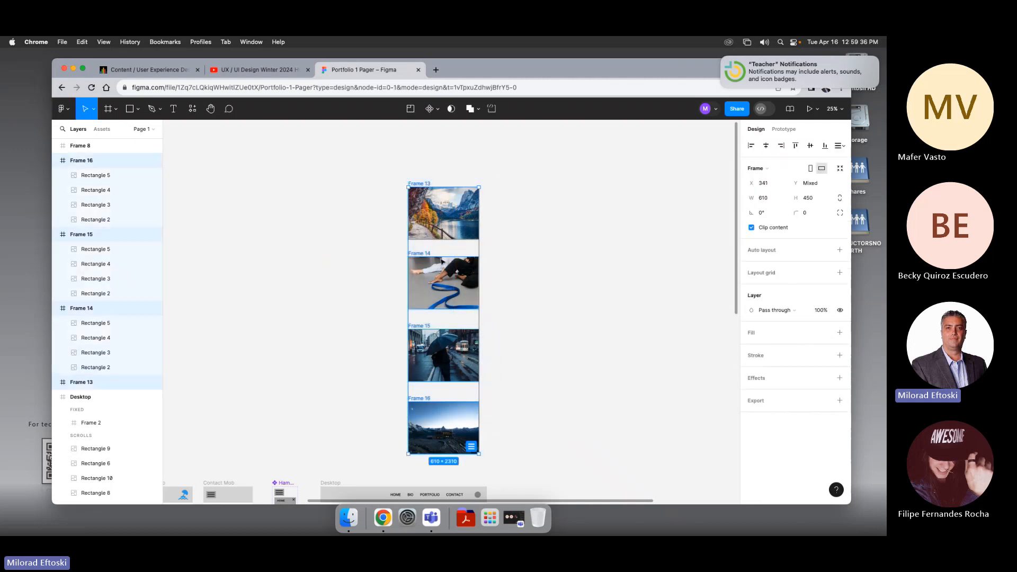
pyautogui.click(436, 109)
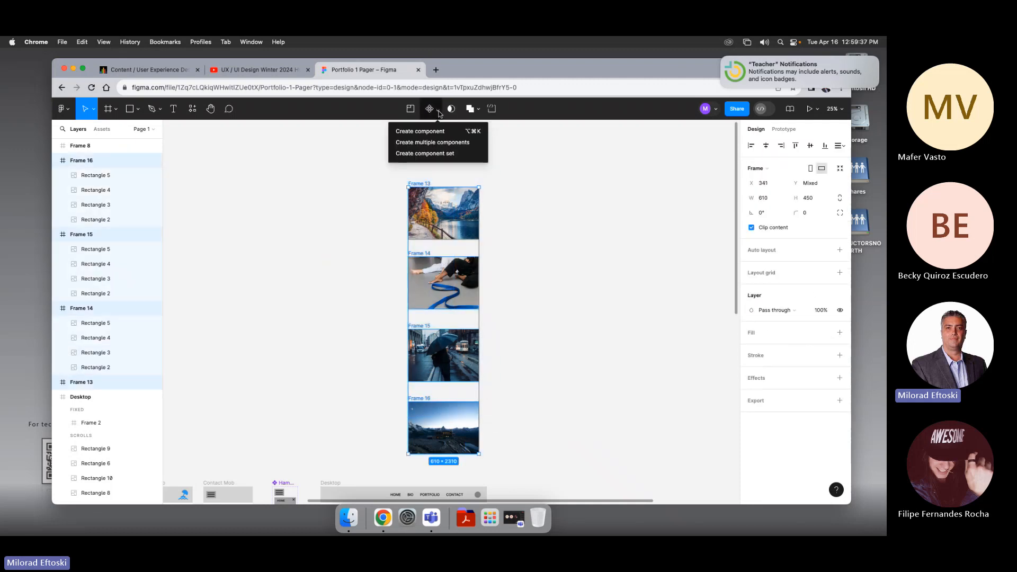
pyautogui.click(449, 156)
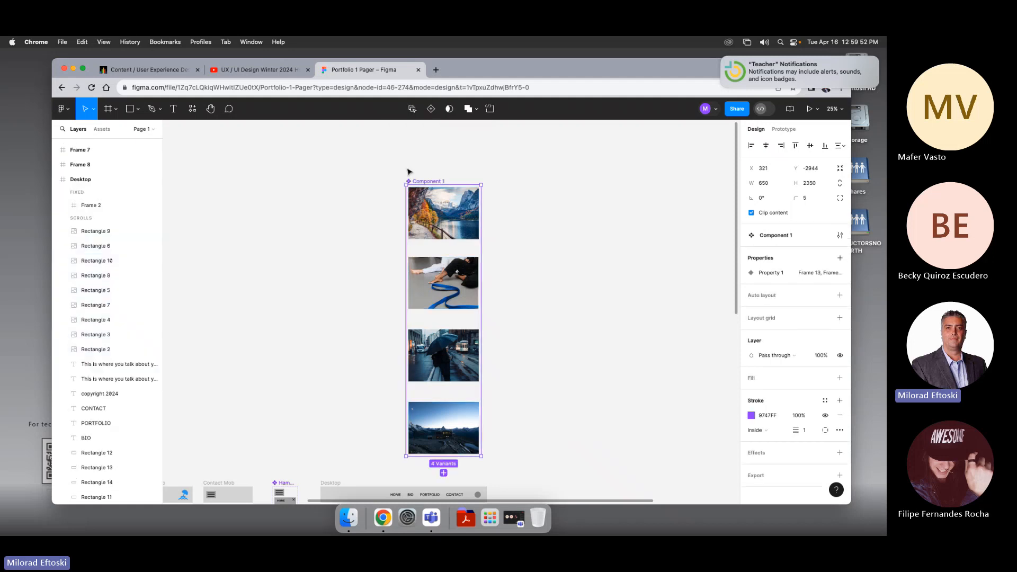
# Step: Link the first variant to Frame 14 in prototype mode with an After delay trigger
pyautogui.click(518, 301)
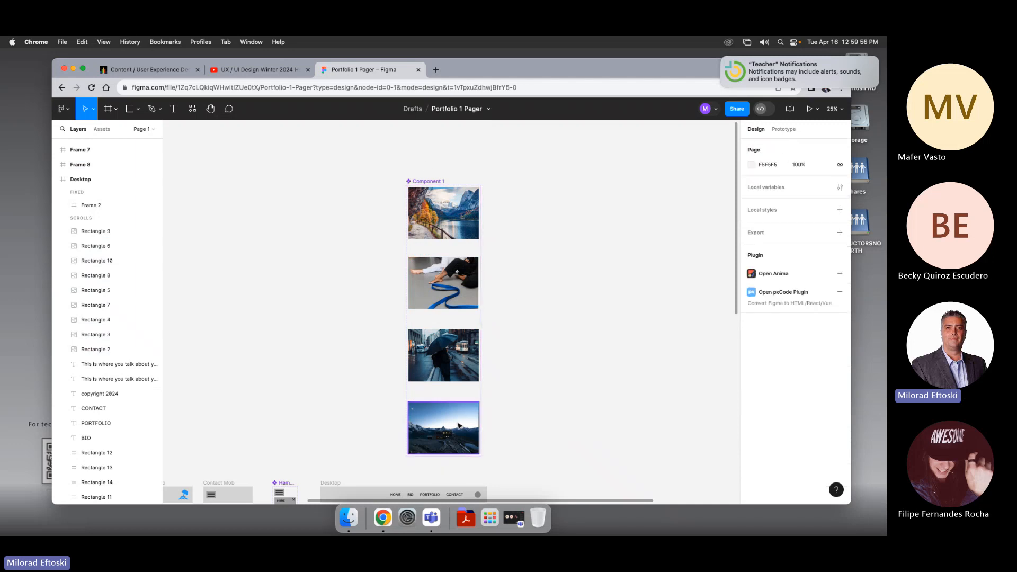
pyautogui.click(455, 202)
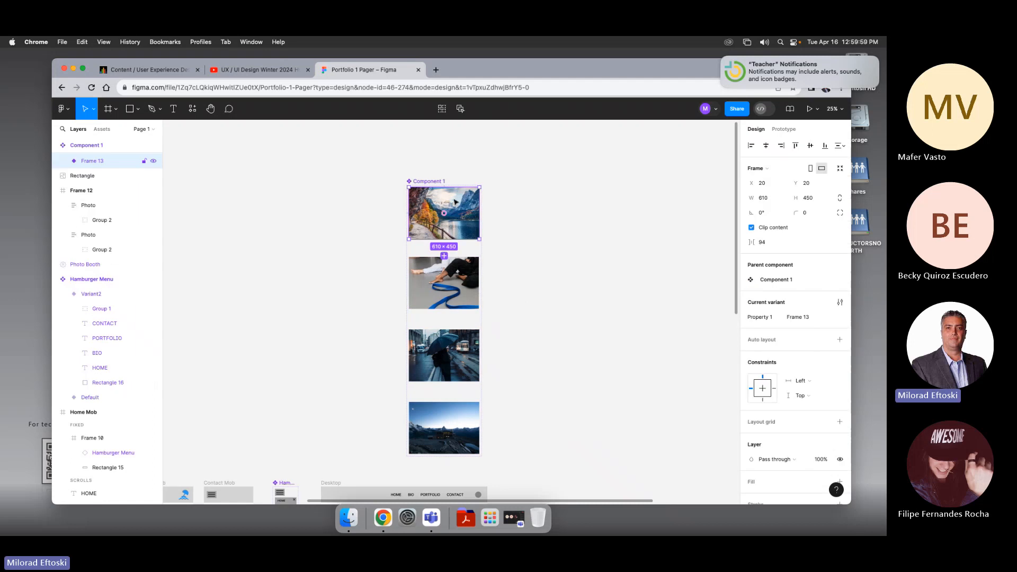
pyautogui.click(783, 129)
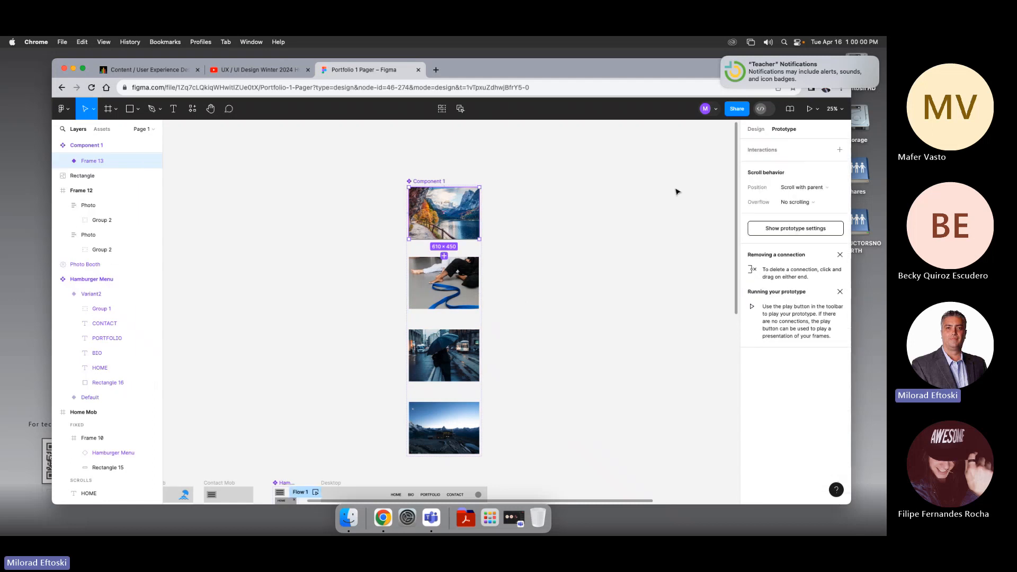
pyautogui.hscroll(2, 556, 207)
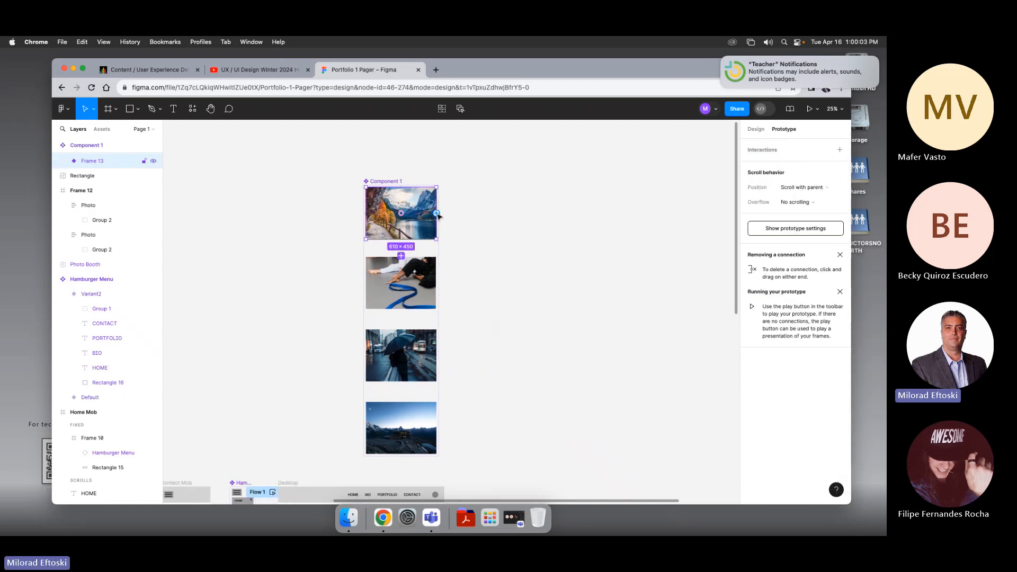
pyautogui.moveTo(437, 213); pyautogui.dragTo(406, 266)
pyautogui.click(365, 279)
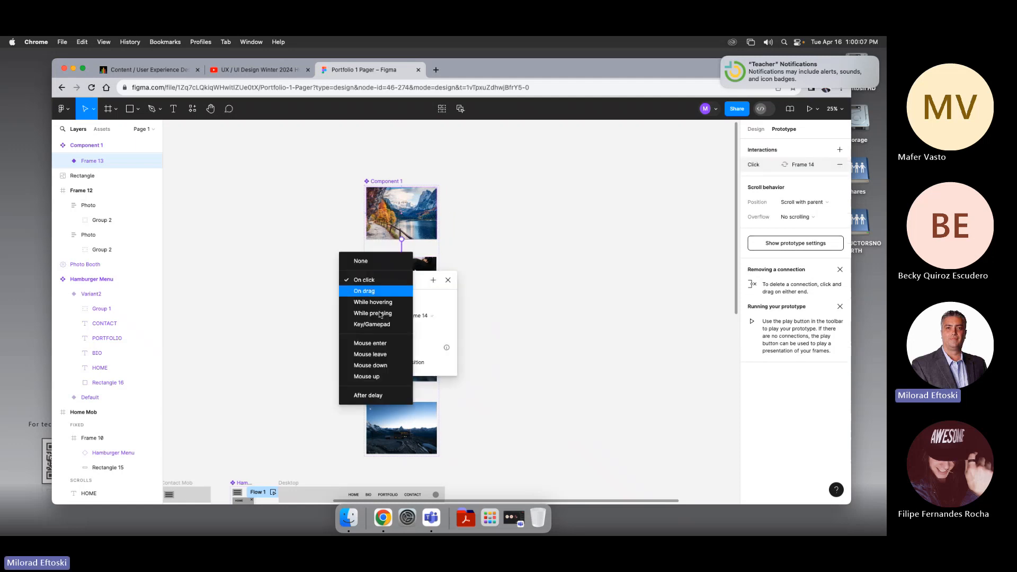
pyautogui.click(371, 396)
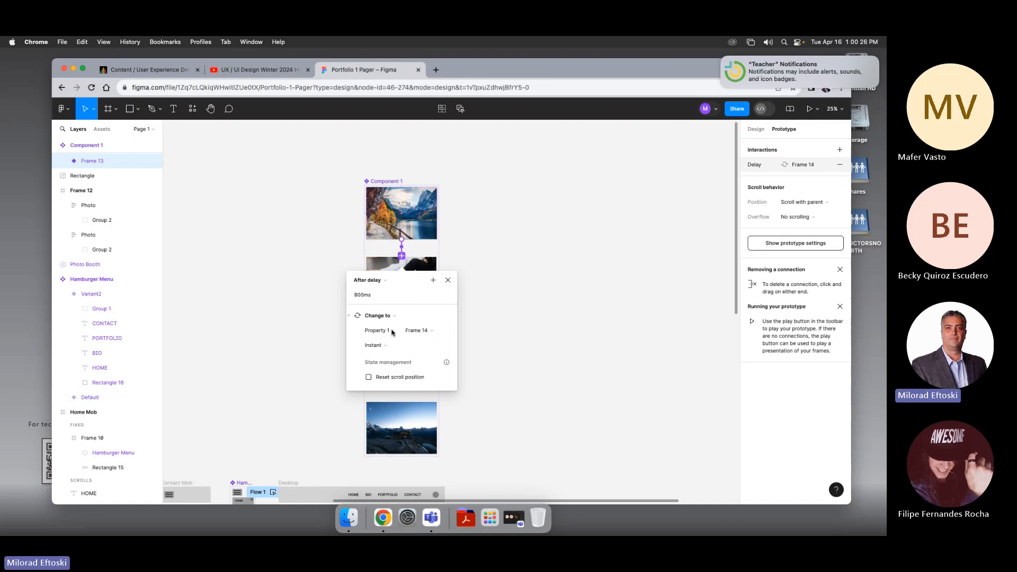
# Step: Set that interaction's animation to Smart animate with Ease out easing
pyautogui.click(383, 345)
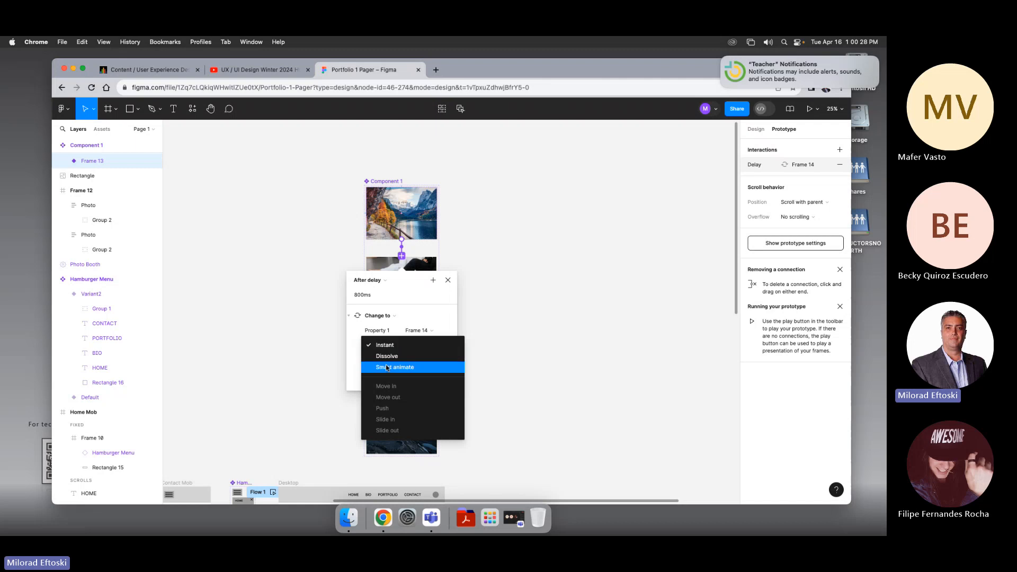
pyautogui.click(385, 367)
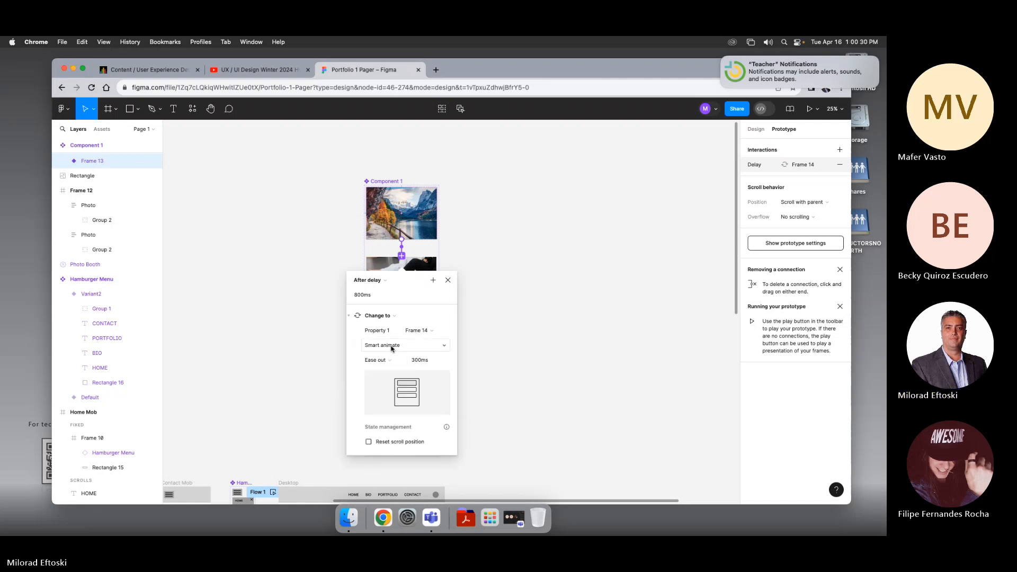
pyautogui.click(392, 346)
pyautogui.click(392, 346)
pyautogui.click(390, 361)
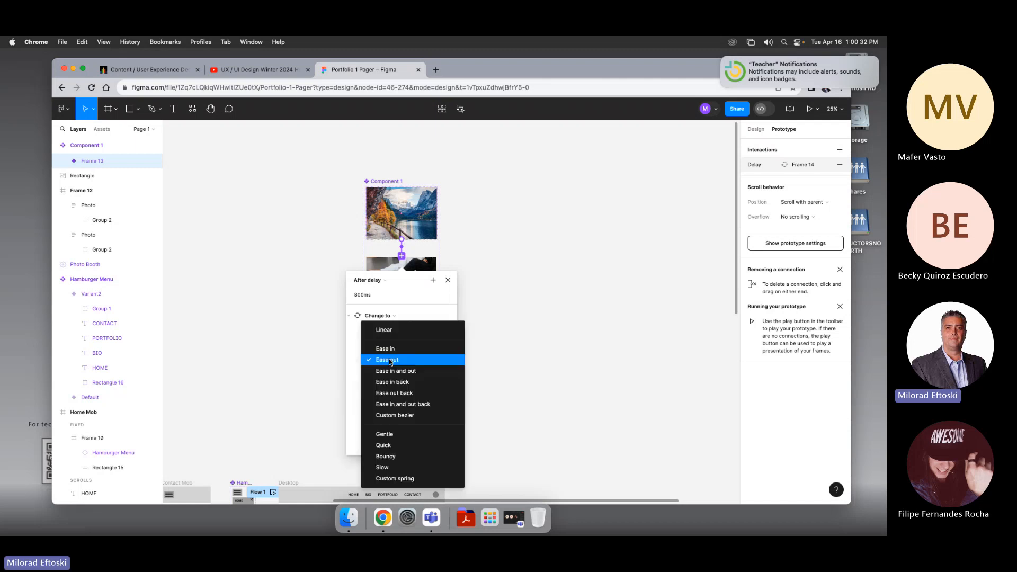
pyautogui.click(392, 360)
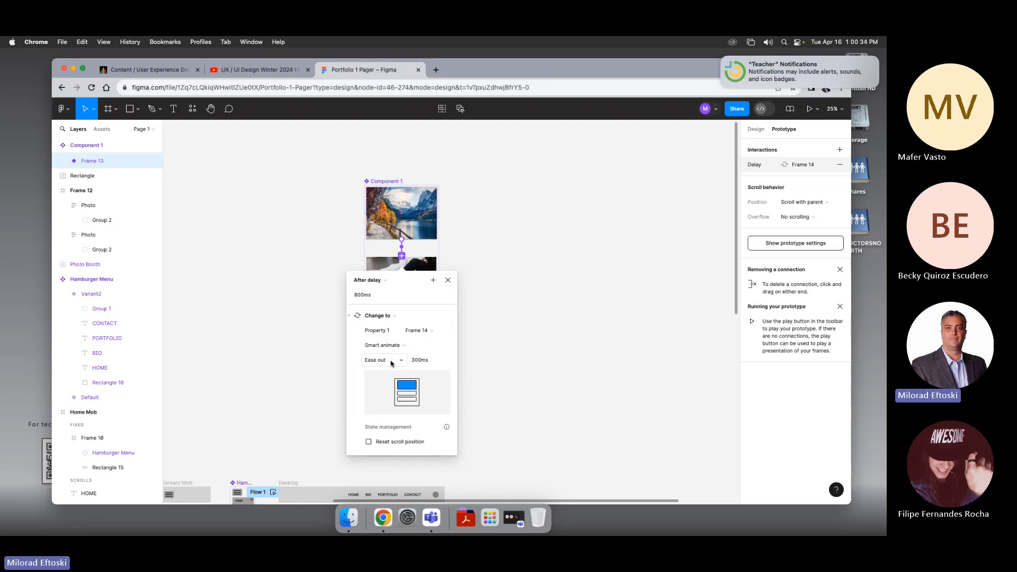
pyautogui.click(448, 281)
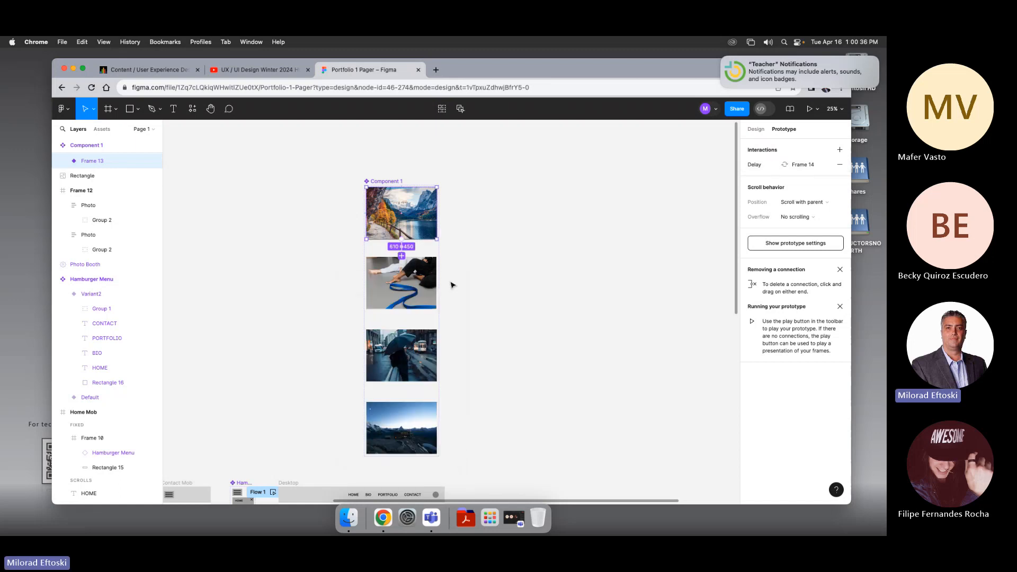
# Step: Link the second variant to Frame 15 with an After delay trigger and Smart animate transition
pyautogui.click(418, 286)
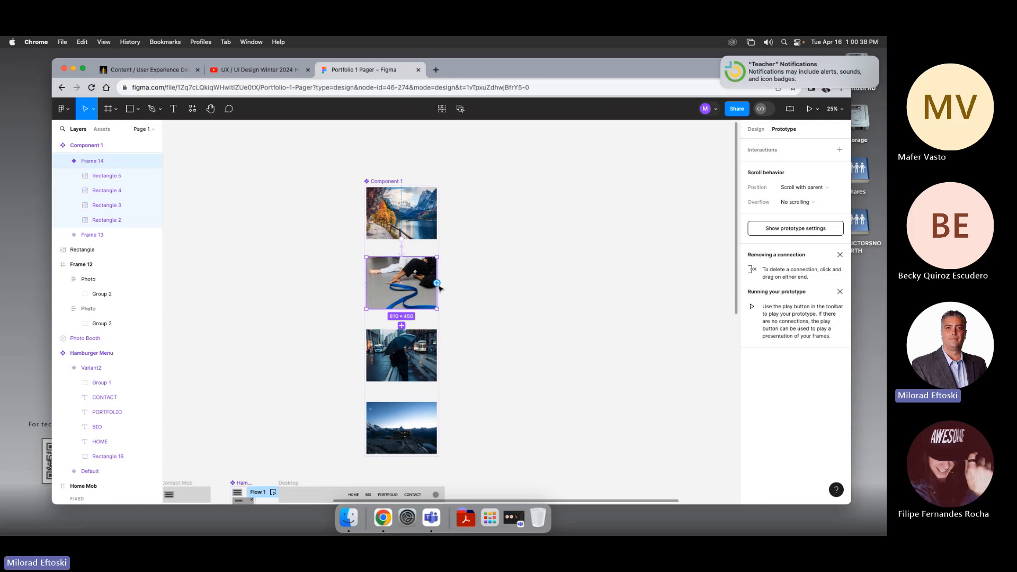
pyautogui.moveTo(437, 283); pyautogui.dragTo(371, 358)
pyautogui.click(373, 354)
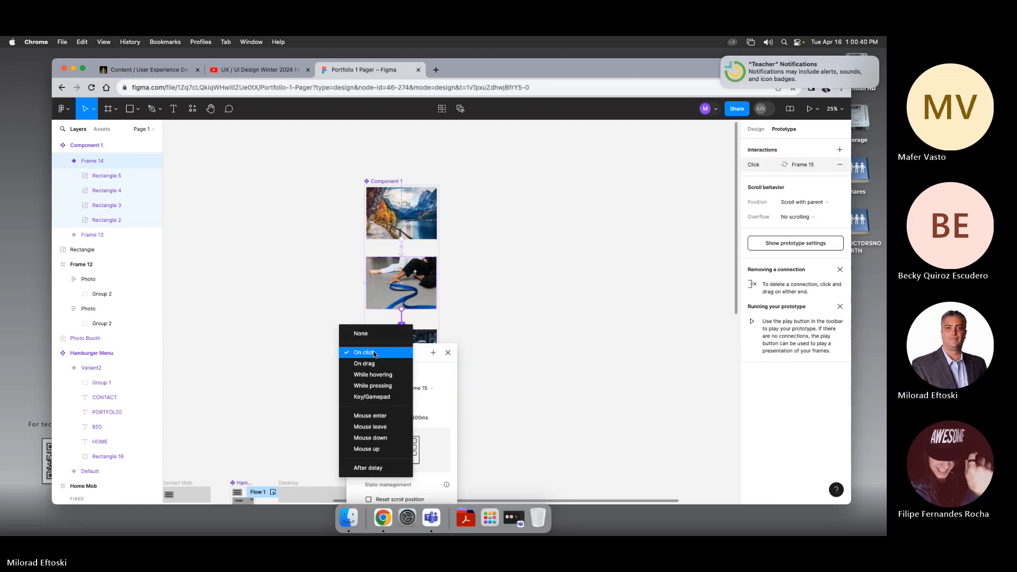
pyautogui.click(384, 470)
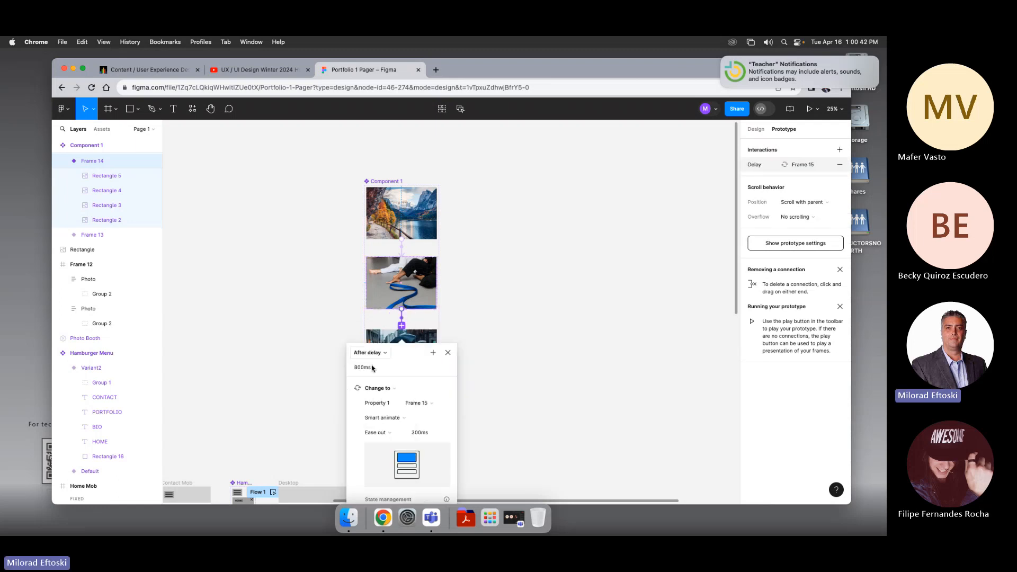
pyautogui.scroll(-2, 474, 379)
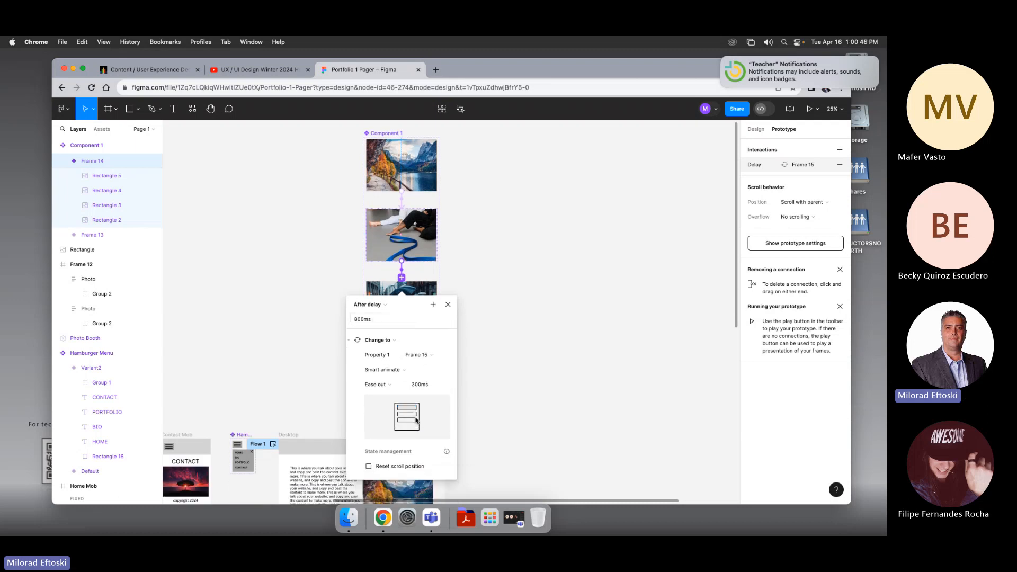
pyautogui.click(394, 372)
pyautogui.click(394, 371)
pyautogui.click(447, 304)
# Step: Link the third variant to Frame 16 with an After delay trigger and Smart animate transition
pyautogui.click(427, 313)
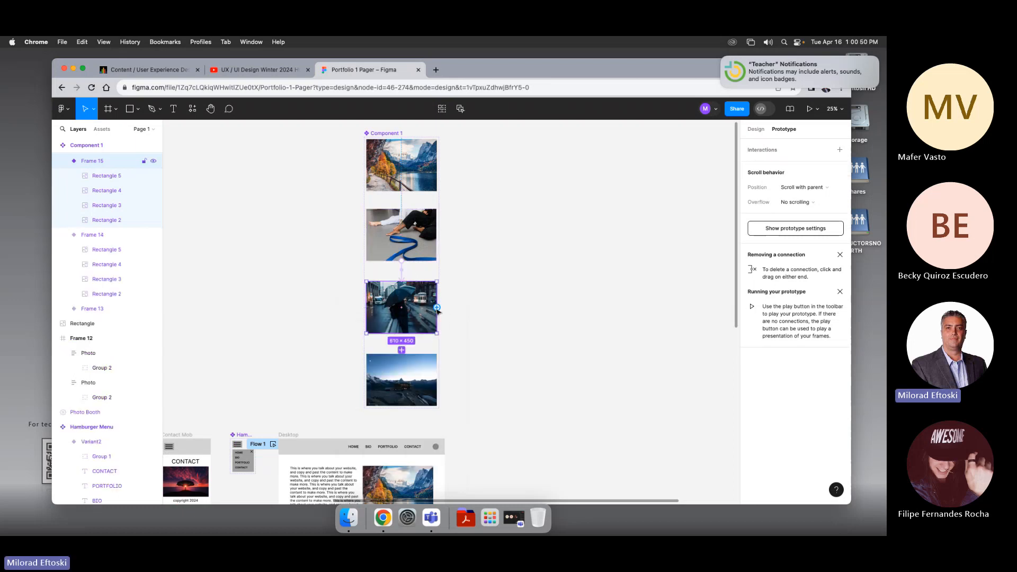
pyautogui.moveTo(429, 366); pyautogui.dragTo(428, 365)
pyautogui.click(371, 376)
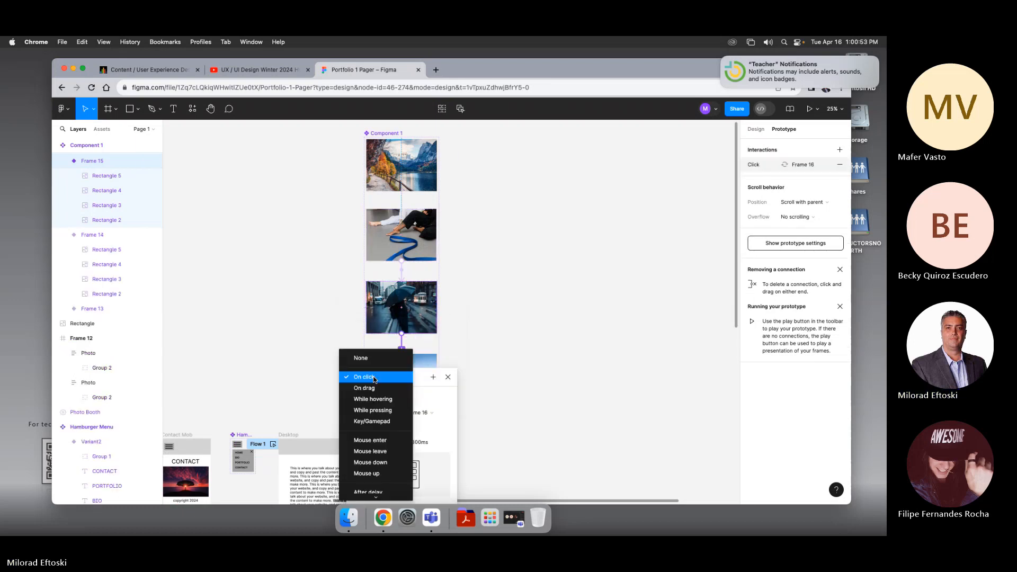
pyautogui.click(371, 485)
pyautogui.scroll(-1, 418, 405)
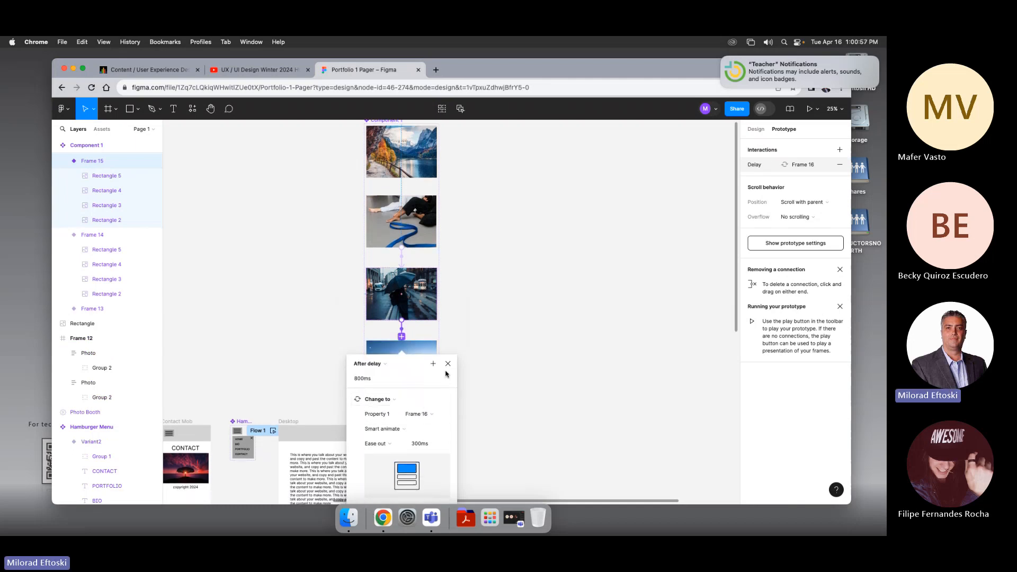
pyautogui.scroll(-3, 434, 390)
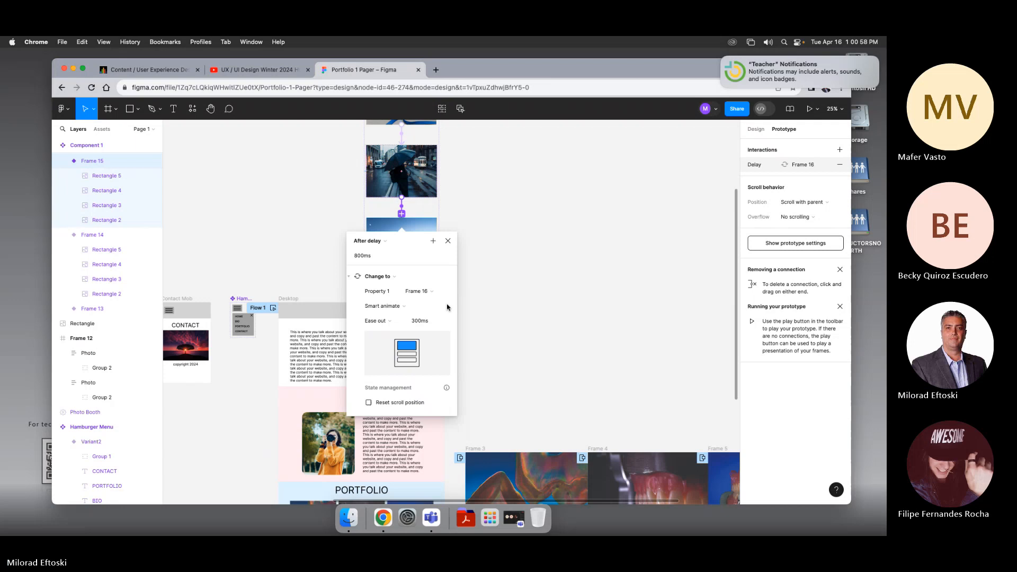
pyautogui.click(447, 241)
# Step: Link the fourth variant back to Frame 13 with an After delay trigger, keeping the Change to action and Smart animate
pyautogui.scroll(3, 468, 283)
pyautogui.click(419, 332)
pyautogui.scroll(2, 471, 355)
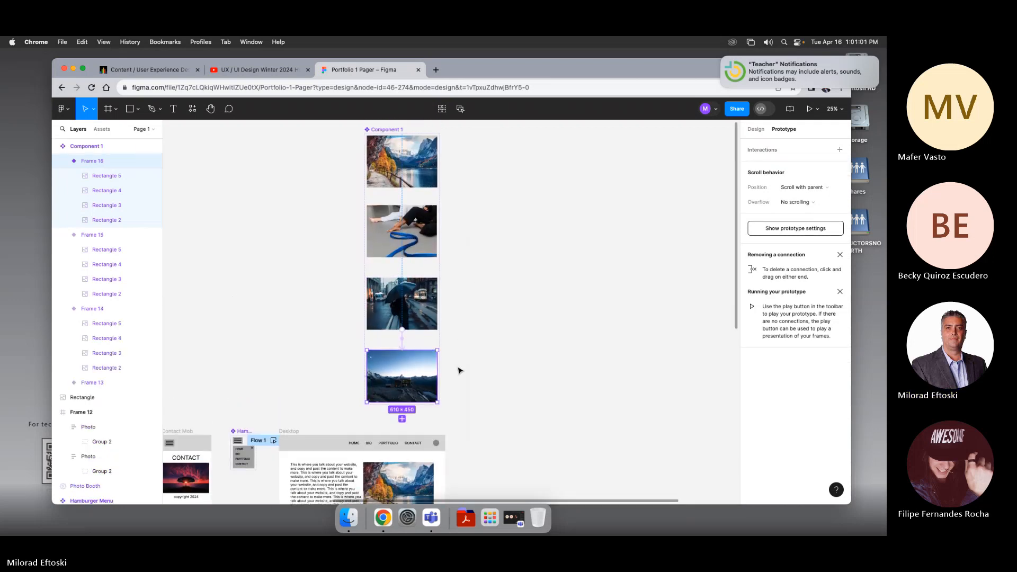
pyautogui.moveTo(437, 377); pyautogui.dragTo(430, 169)
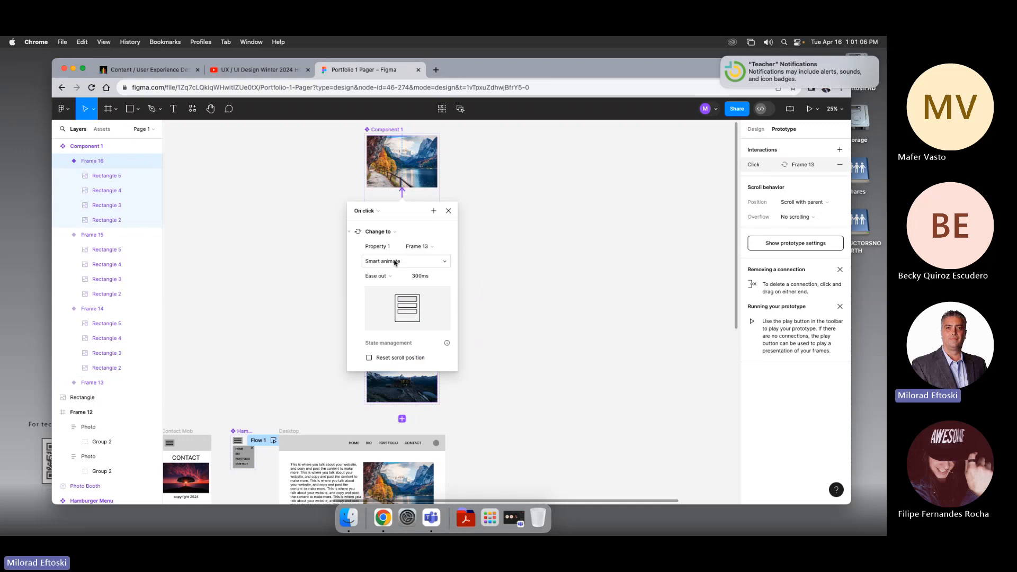
pyautogui.click(386, 232)
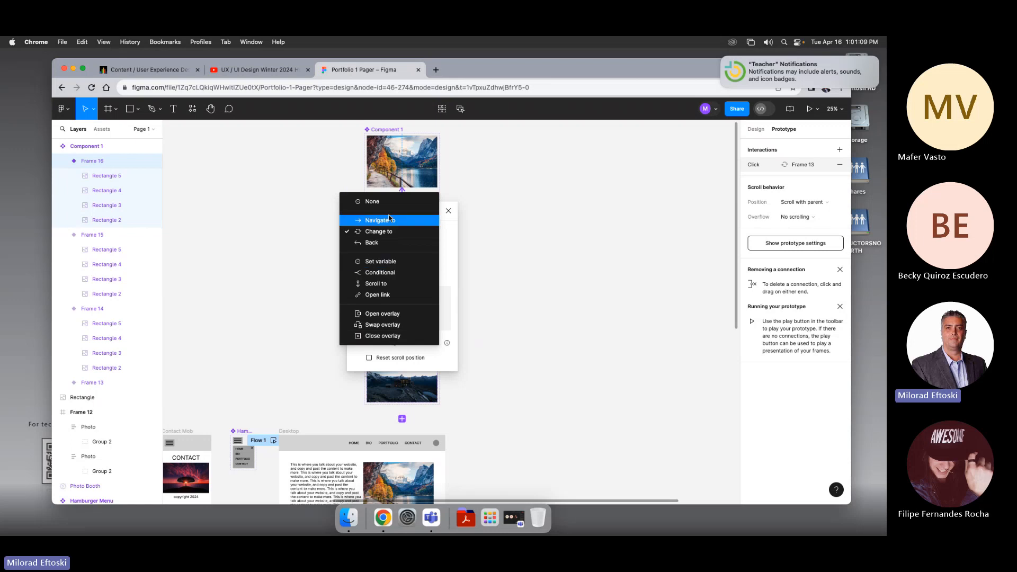
pyautogui.click(445, 241)
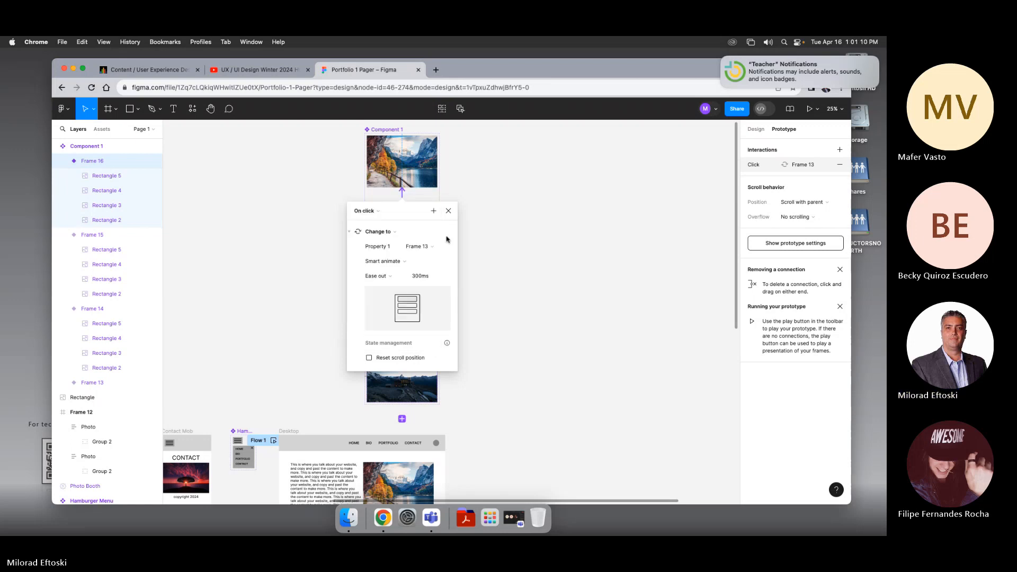
pyautogui.click(386, 211)
pyautogui.click(380, 326)
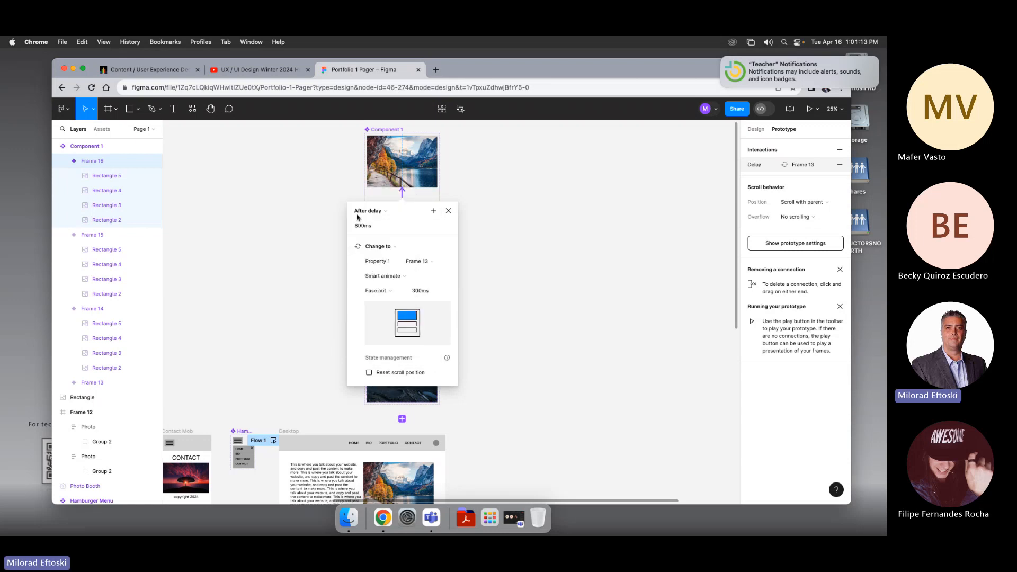
pyautogui.click(394, 248)
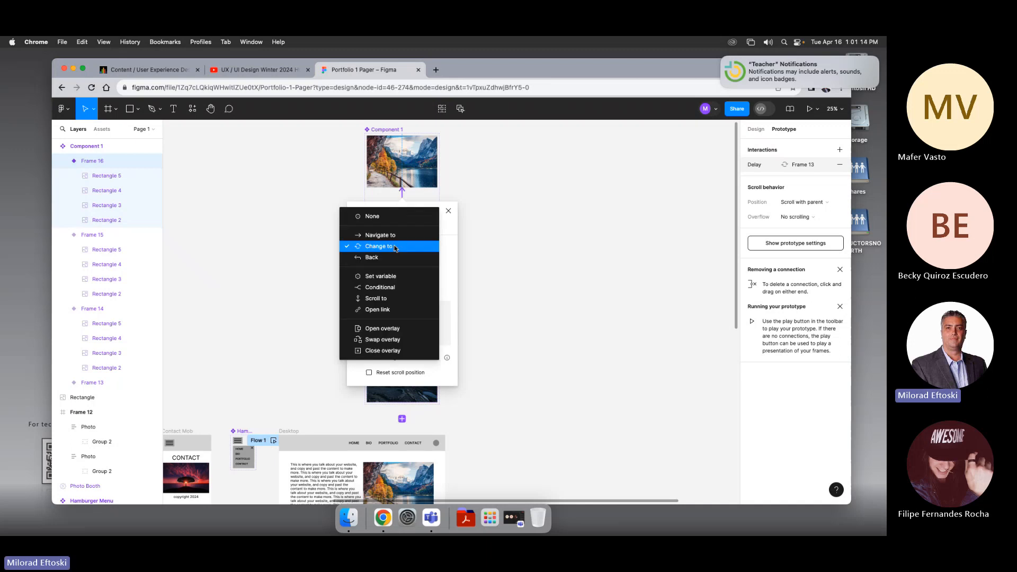
pyautogui.click(394, 248)
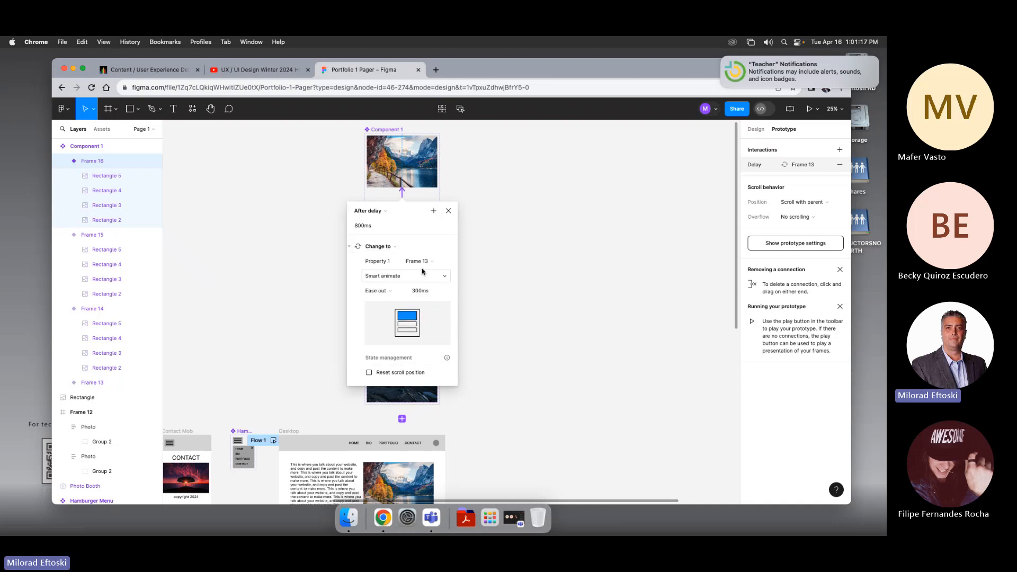
pyautogui.click(448, 210)
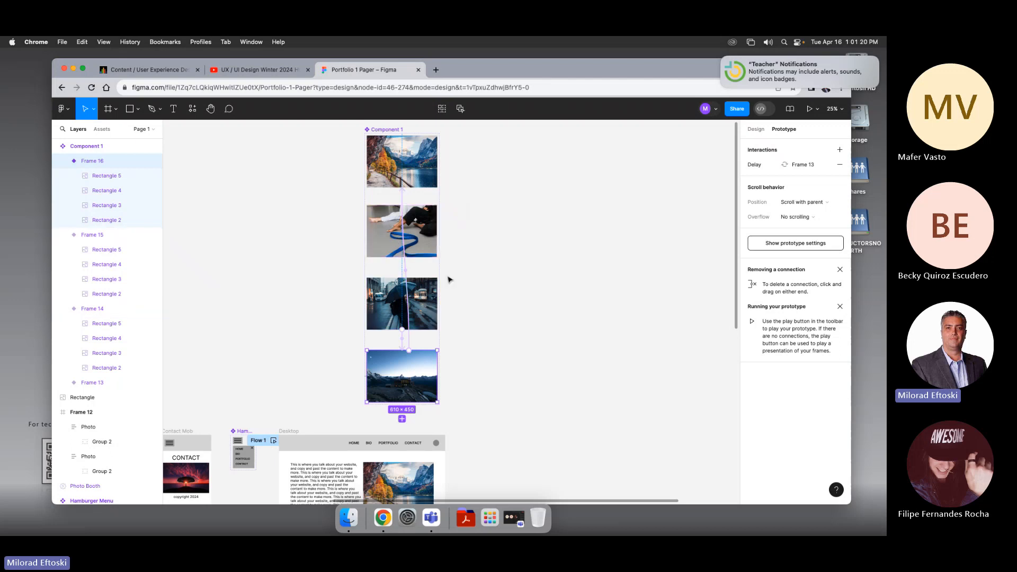
# Step: Switch back to design mode and inspect the component's details in the local components library
pyautogui.scroll(-3, 448, 279)
pyautogui.click(520, 277)
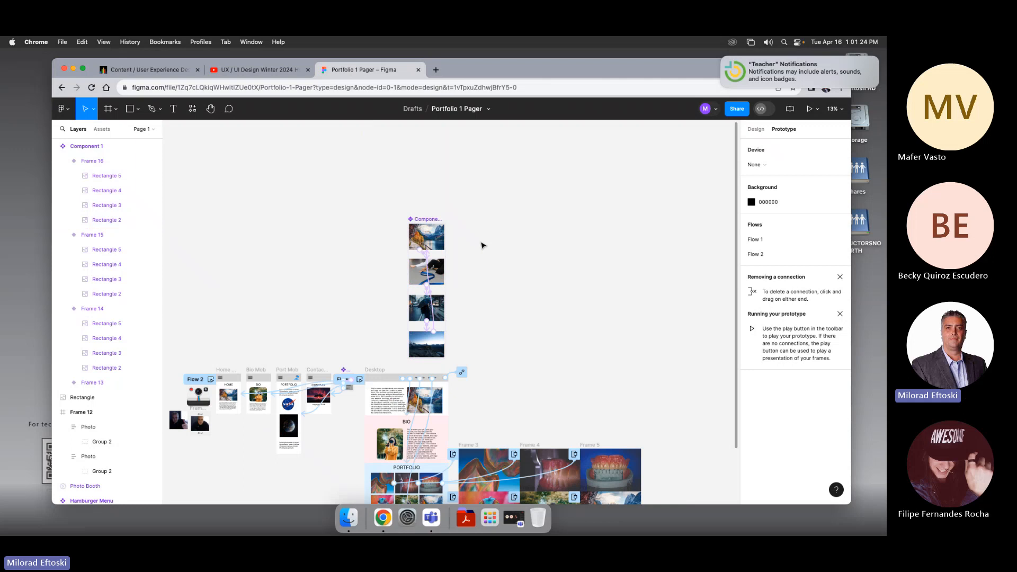
pyautogui.scroll(3, 452, 233)
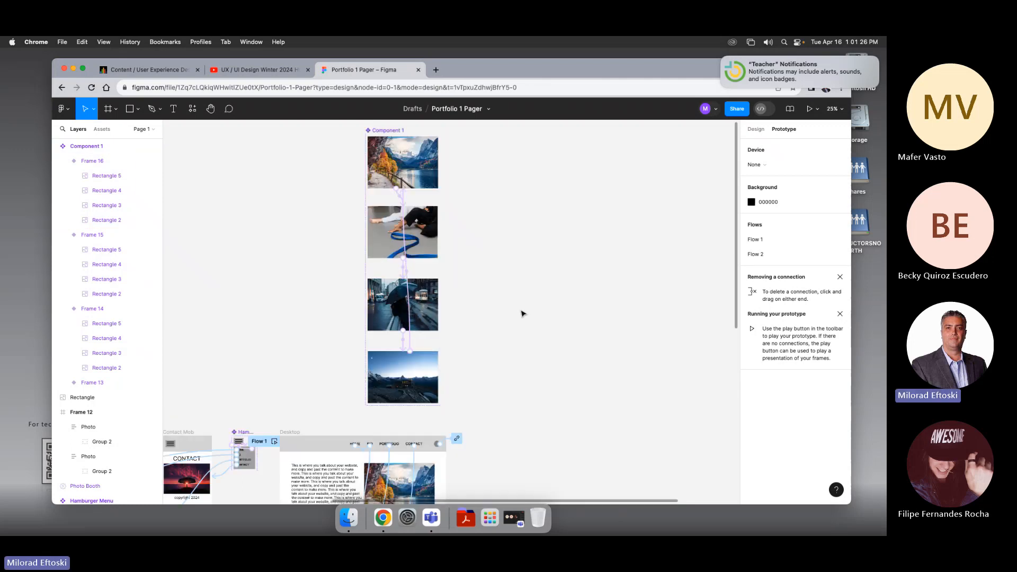
pyautogui.scroll(3, 522, 314)
pyautogui.scroll(-1, 509, 364)
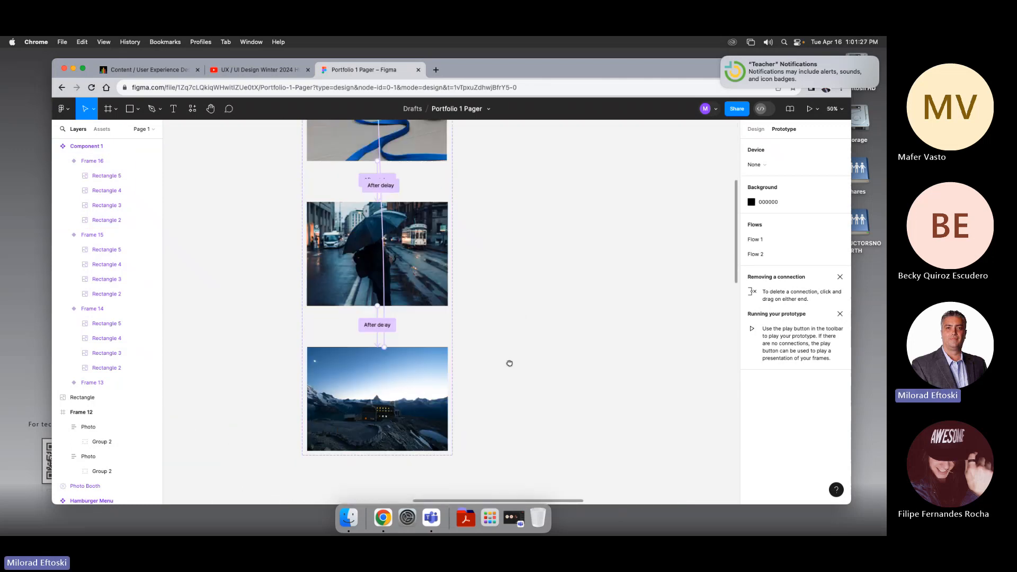
pyautogui.click(766, 129)
pyautogui.scroll(-2, 469, 337)
pyautogui.click(468, 337)
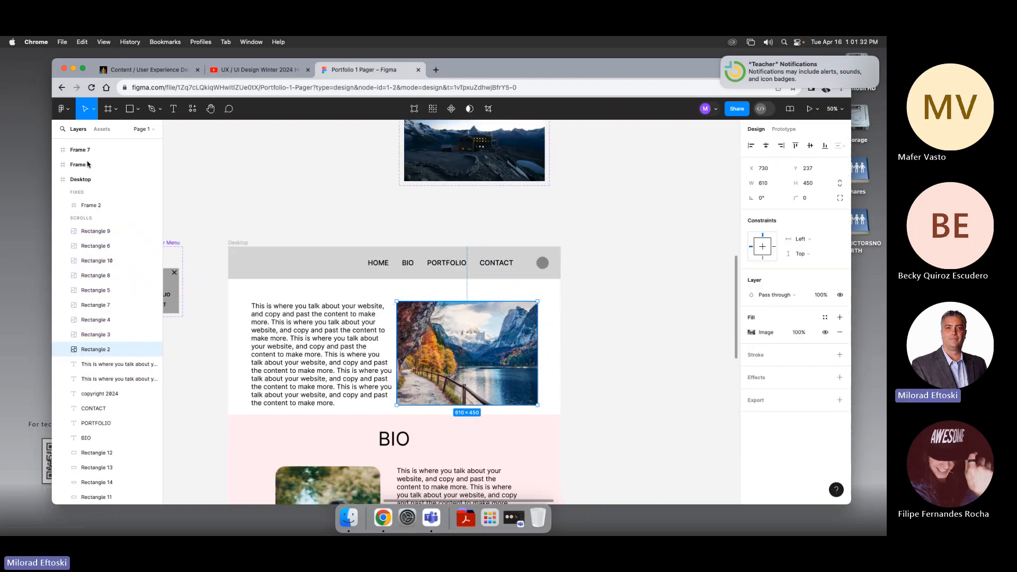
pyautogui.click(102, 129)
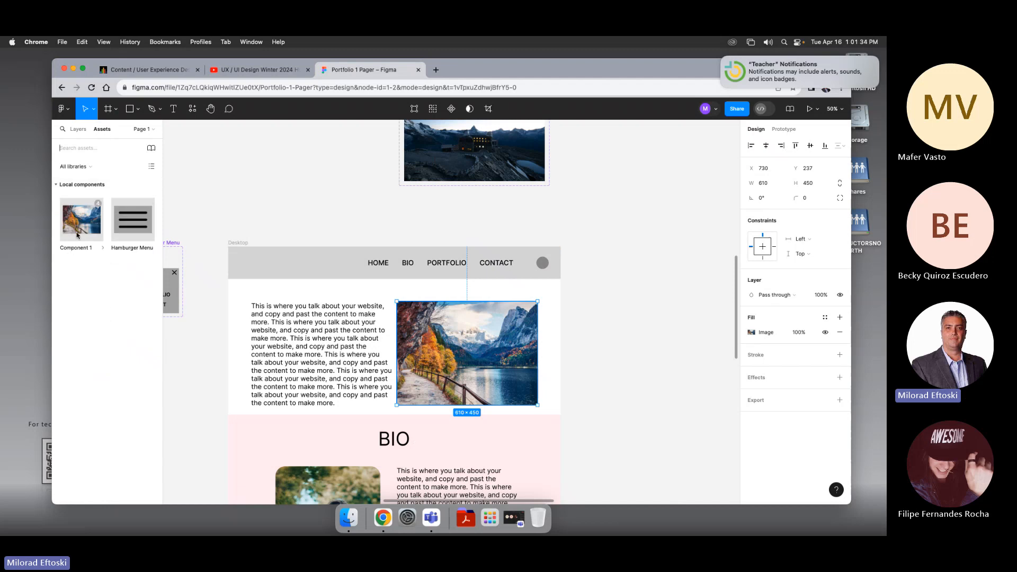
pyautogui.click(81, 223)
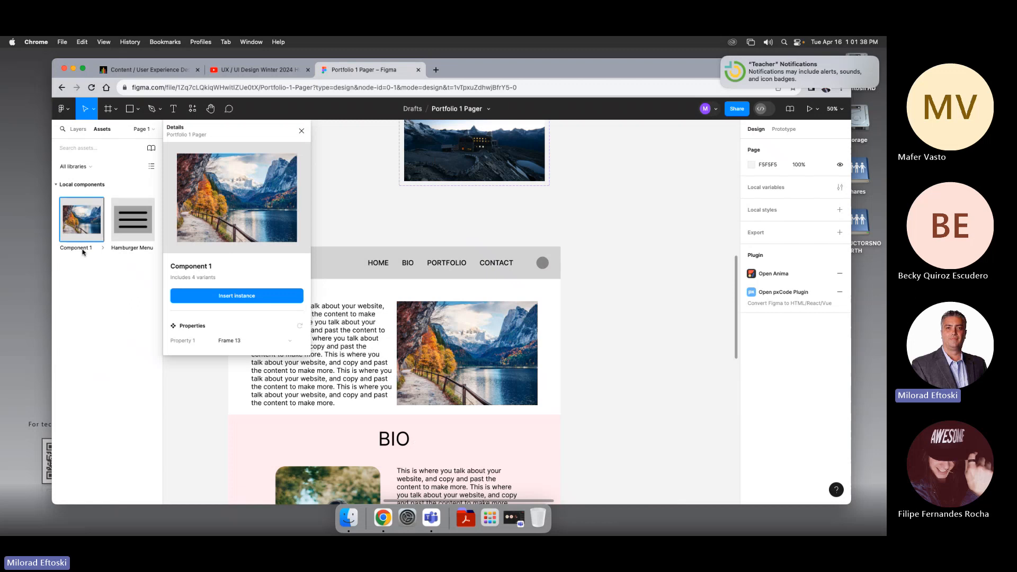
pyautogui.rightClick(82, 249)
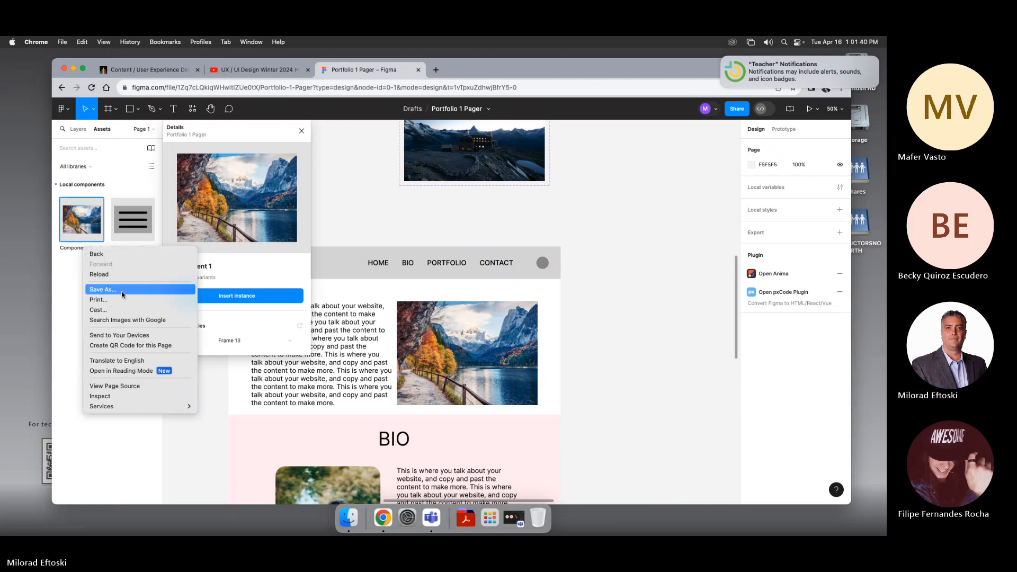
pyautogui.click(75, 323)
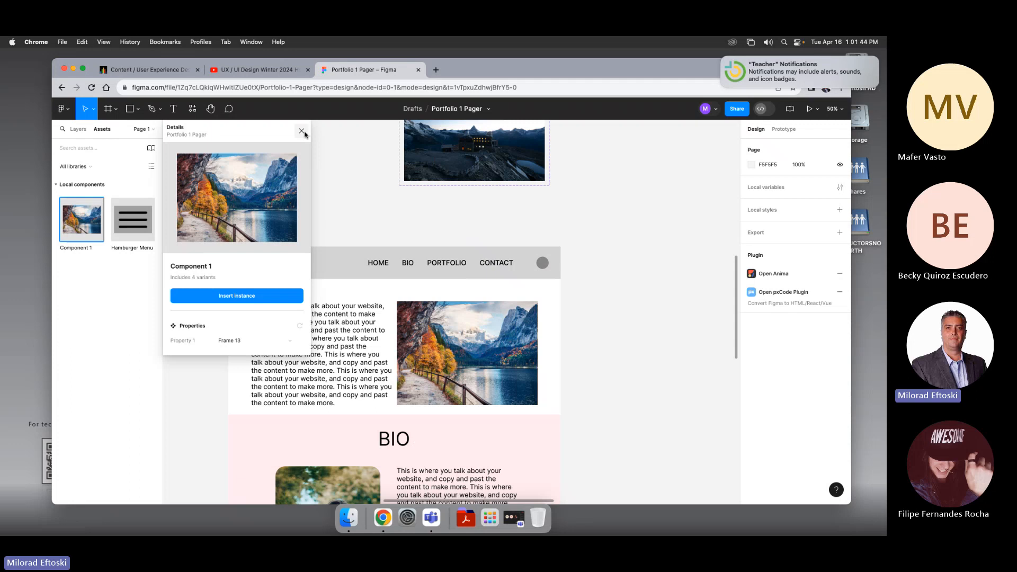
pyautogui.click(78, 128)
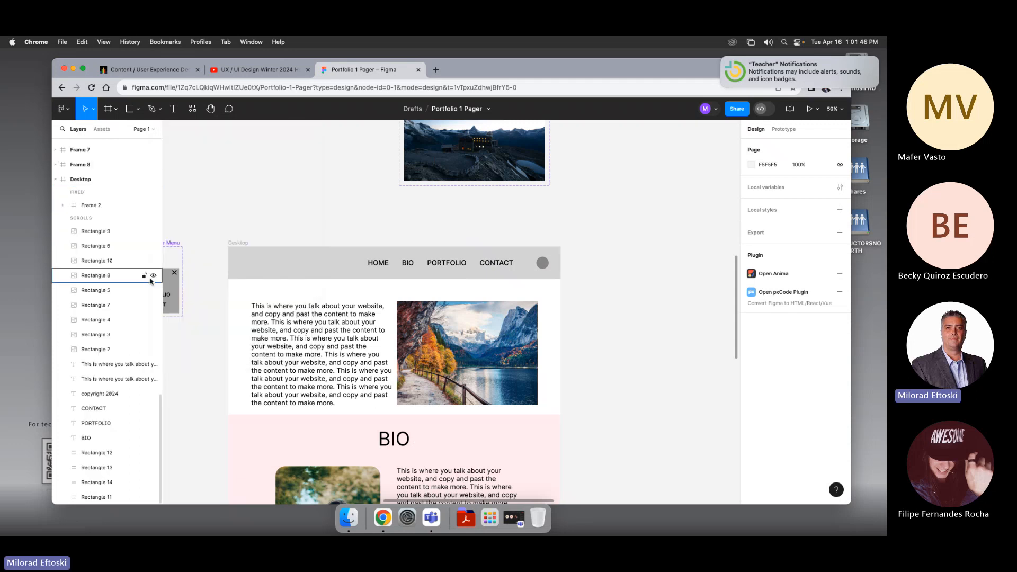
pyautogui.scroll(10, 91, 318)
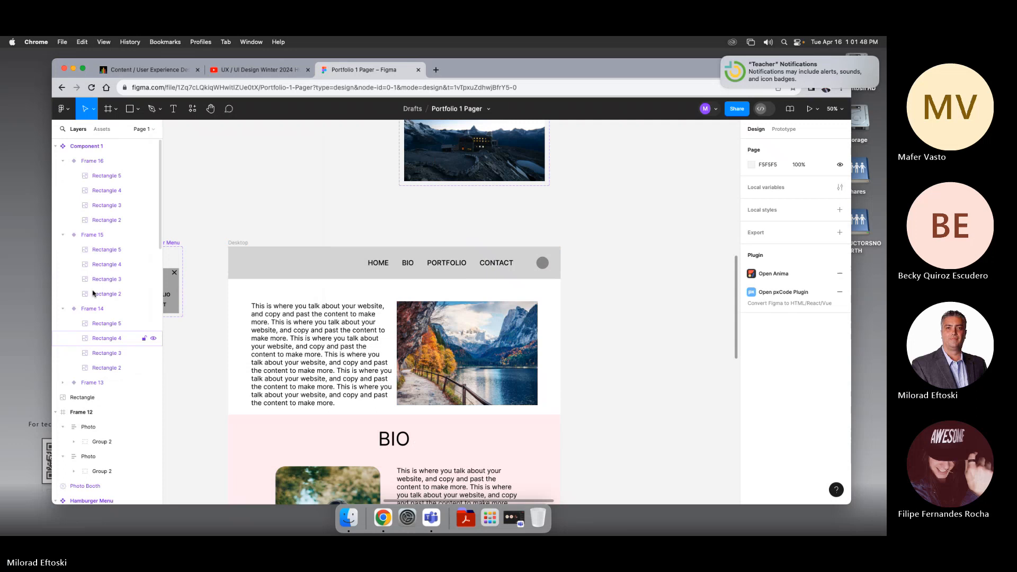
# Step: Rename the component set Time Delay Carousel
pyautogui.doubleClick(88, 147)
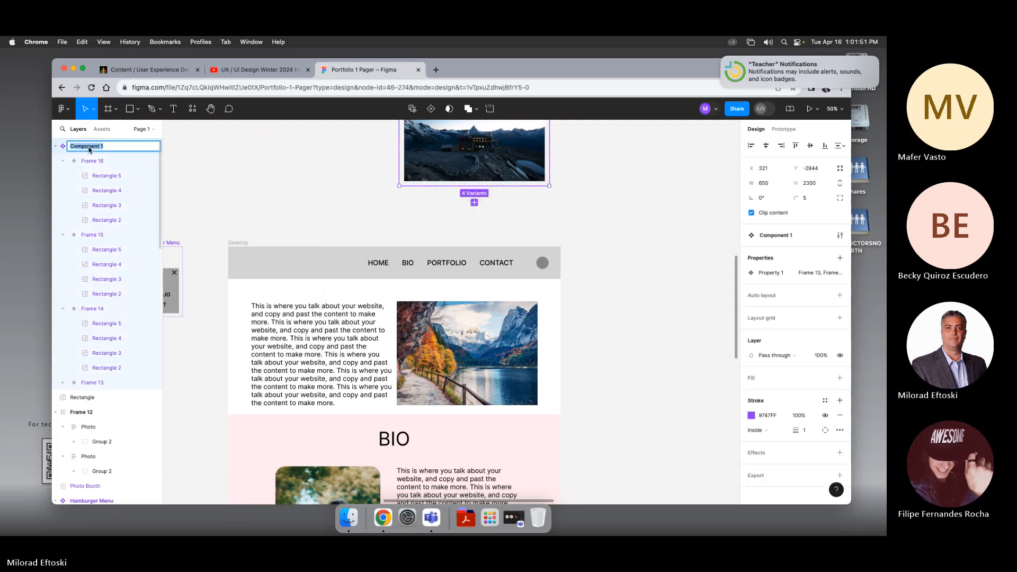
pyautogui.write('T')
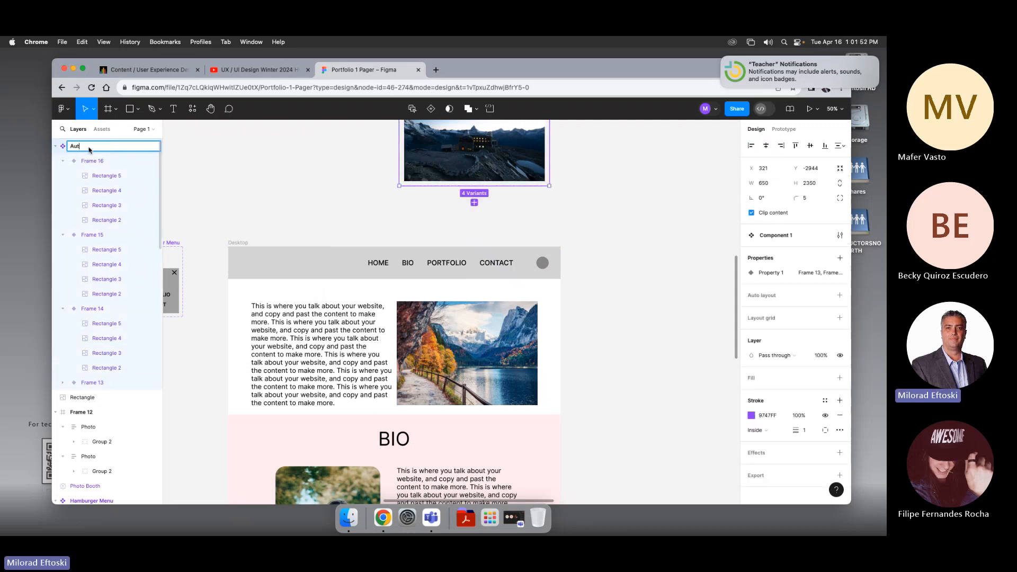
pyautogui.write('uto T')
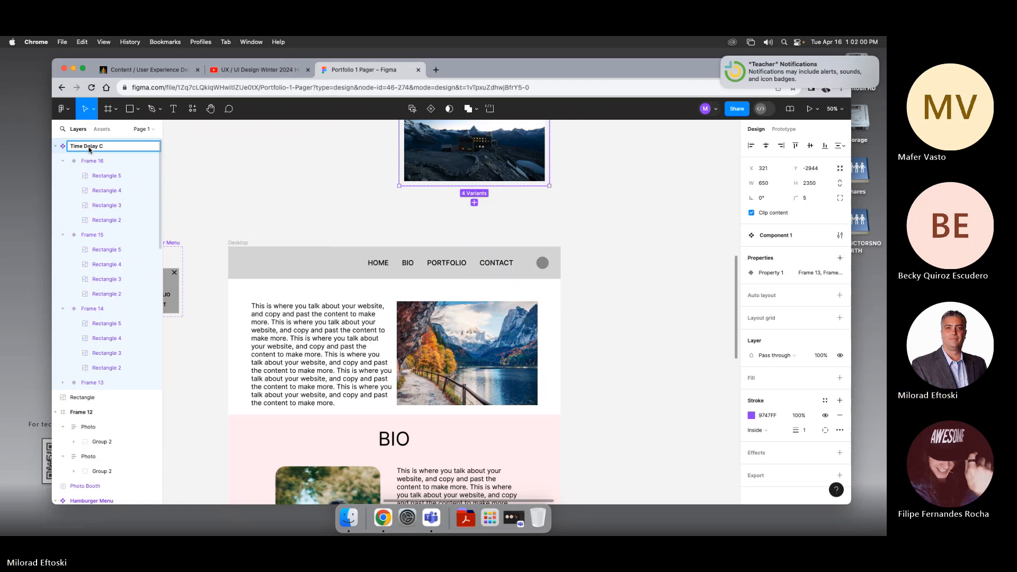
pyautogui.write('rousel')
pyautogui.click(189, 176)
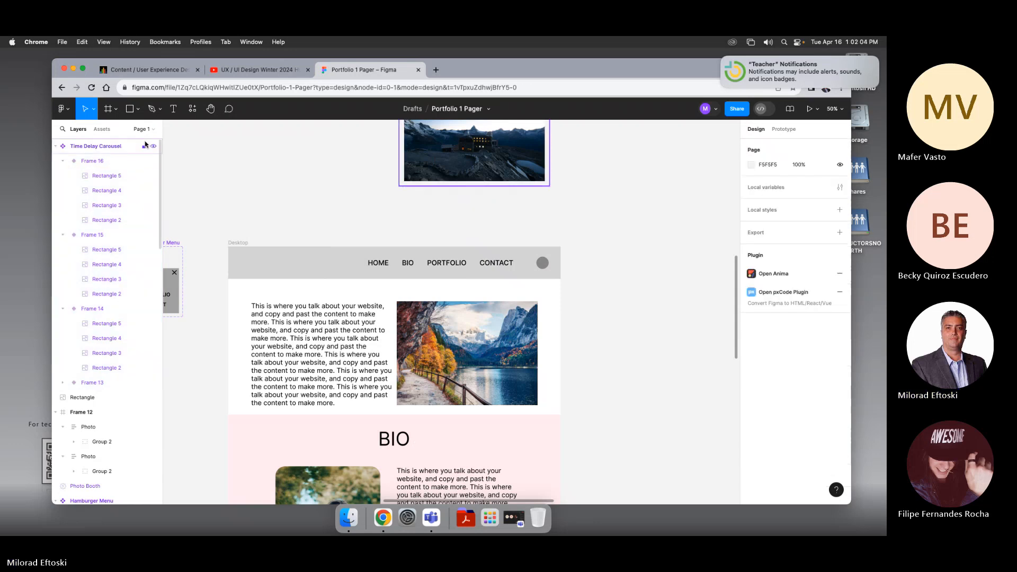
# Step: Insert an instance of the Time Delay Carousel component from the assets and move it aside
pyautogui.scroll(2, 320, 180)
pyautogui.scroll(3, 321, 180)
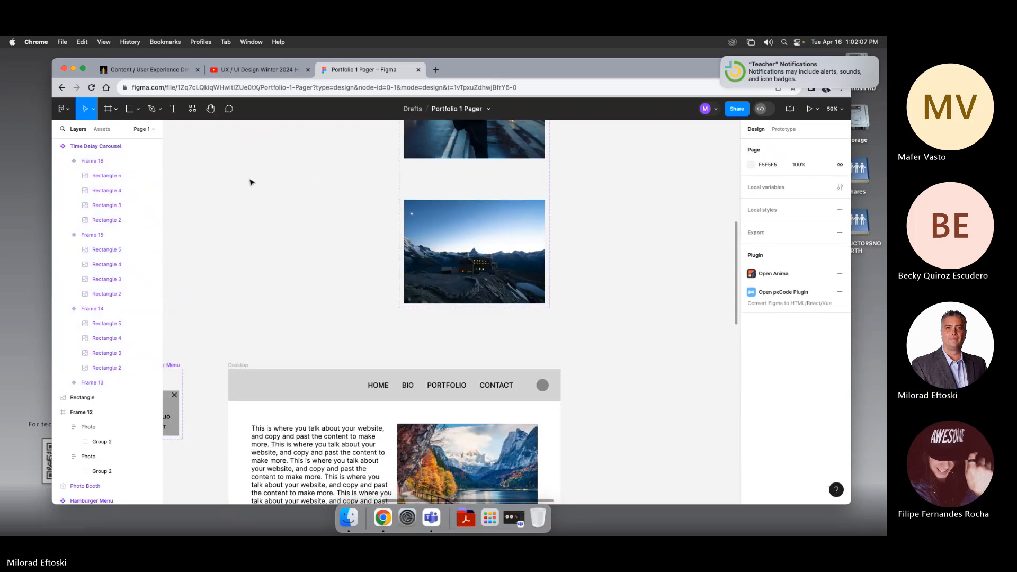
pyautogui.click(103, 148)
pyautogui.click(101, 128)
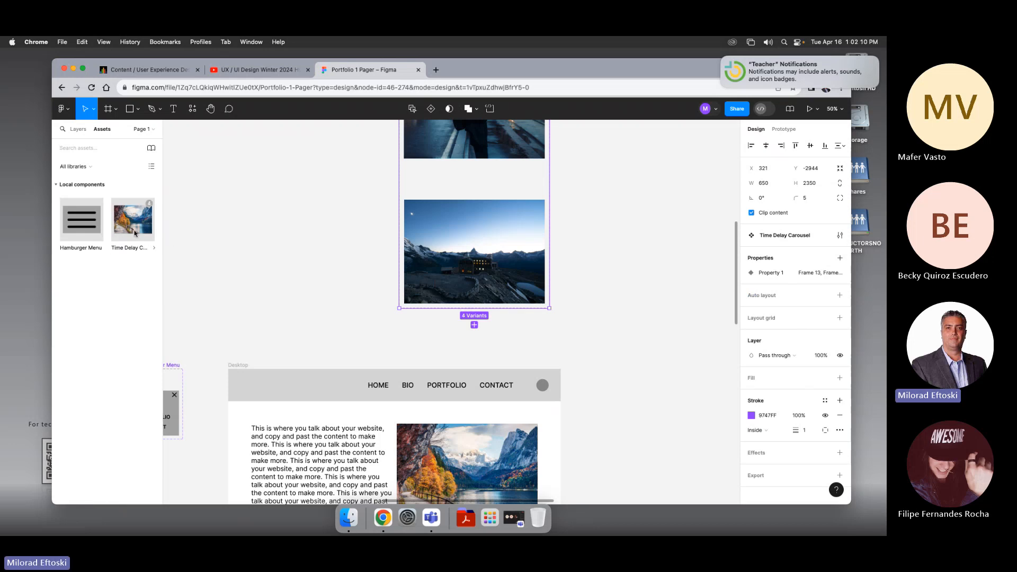
pyautogui.click(134, 228)
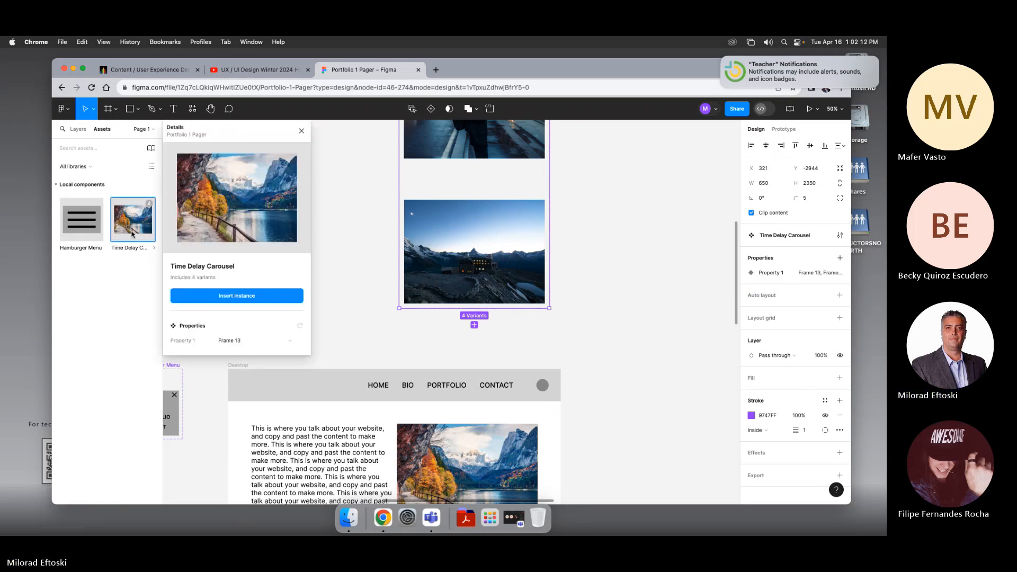
pyautogui.click(231, 295)
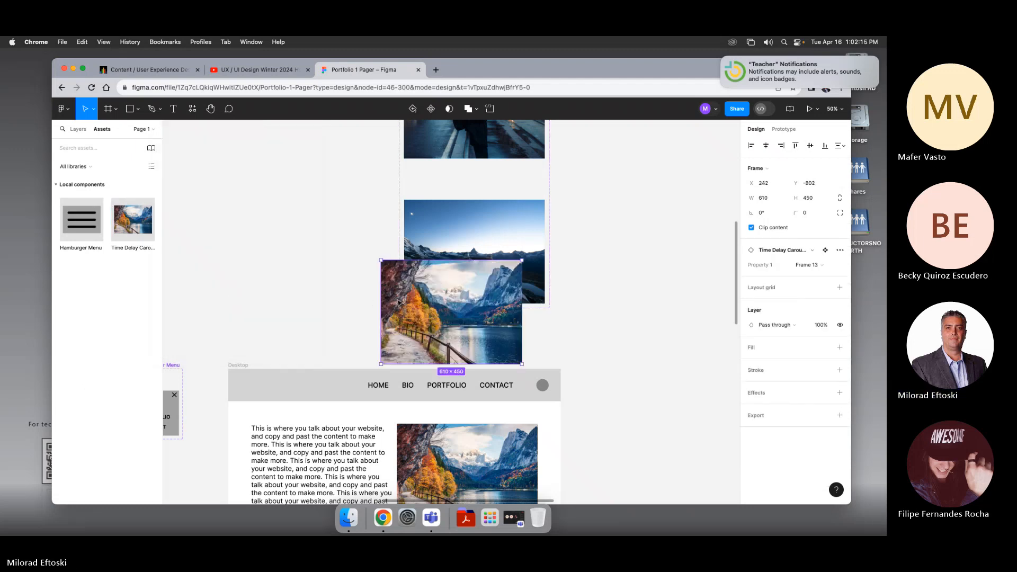
pyautogui.moveTo(398, 302); pyautogui.dragTo(242, 275)
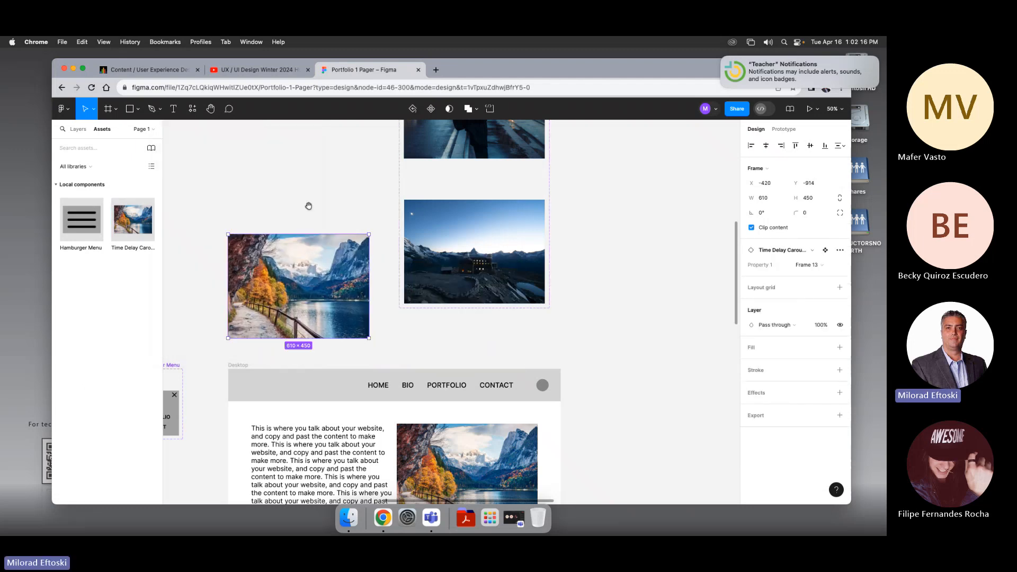
# Step: Move the carousel instance into the desktop hero image slot and delete the original image
pyautogui.scroll(-2, 309, 205)
pyautogui.moveTo(272, 211); pyautogui.dragTo(441, 415)
pyautogui.click(419, 394)
pyautogui.press('Delete')
pyautogui.click(604, 436)
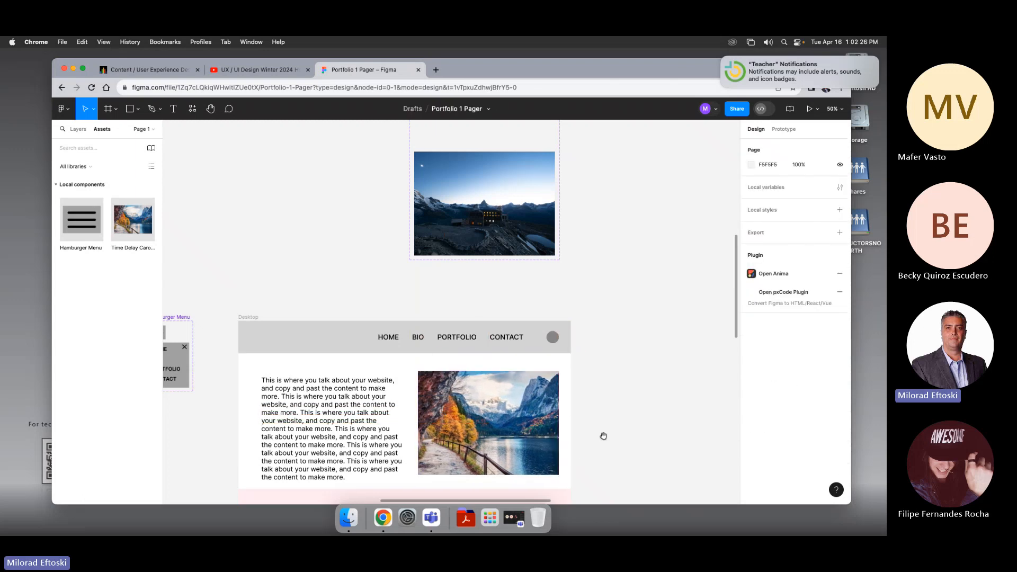
# Step: Zoom out to review the desktop frame with the carousel instance in place
pyautogui.scroll(-3, 604, 435)
pyautogui.click(515, 315)
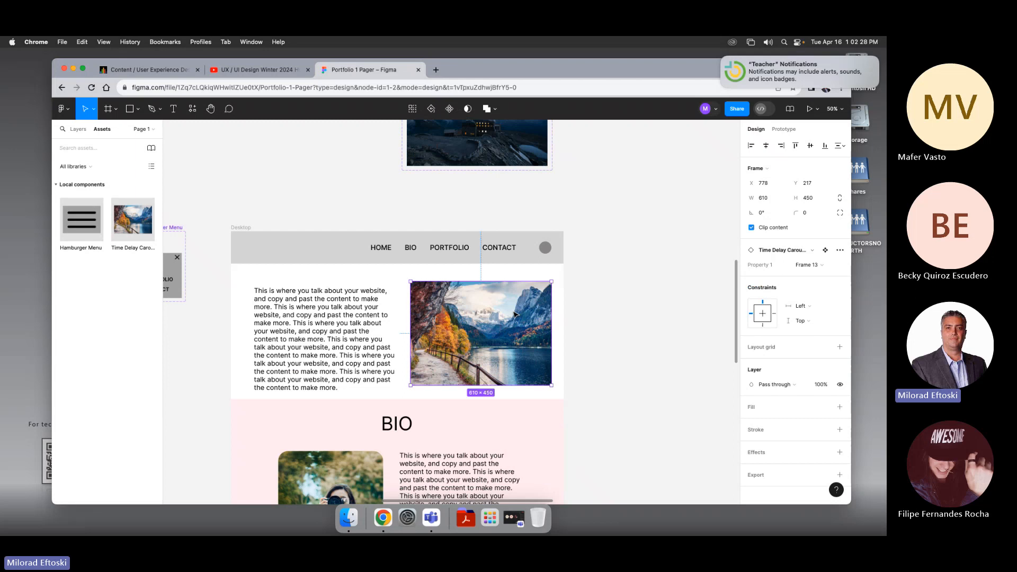
pyautogui.press('super+minus')
pyautogui.press('super+minus')
pyautogui.moveTo(536, 302); pyautogui.dragTo(539, 324)
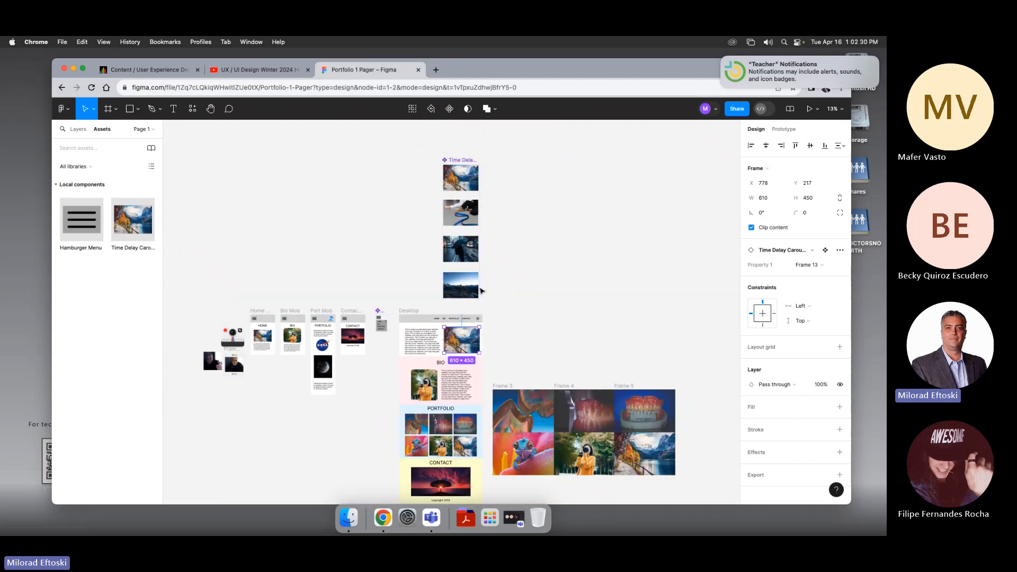
pyautogui.click(516, 335)
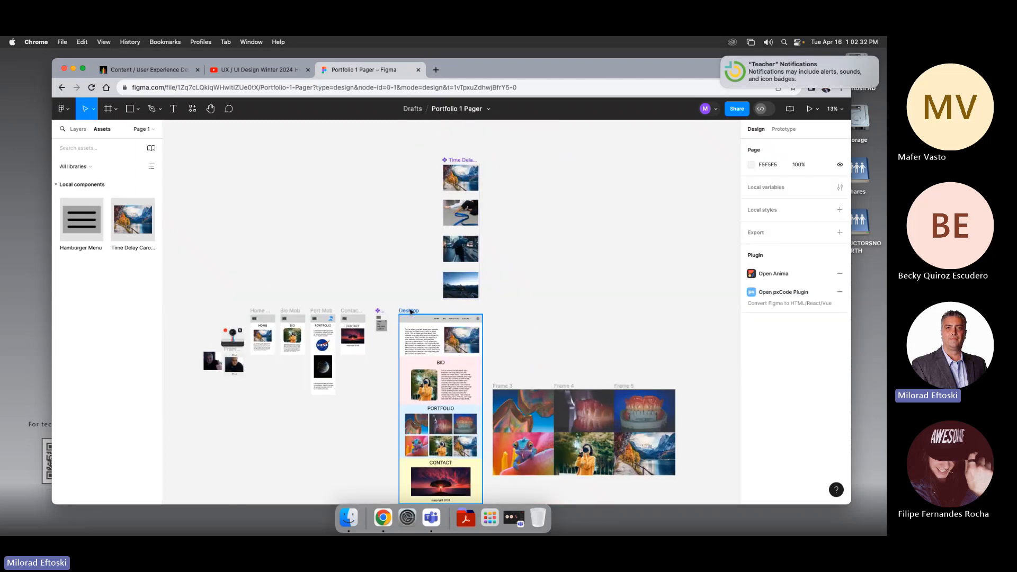
# Step: Select the Desktop frame, switch to prototype mode and start presenting the prototype
pyautogui.click(410, 312)
pyautogui.scroll(10, 410, 313)
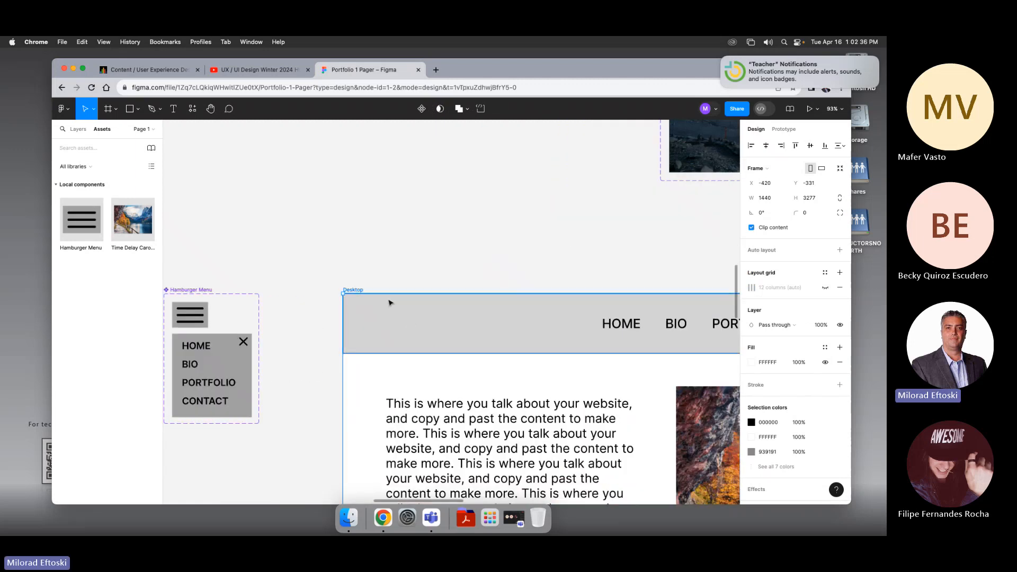
pyautogui.scroll(-6, 381, 304)
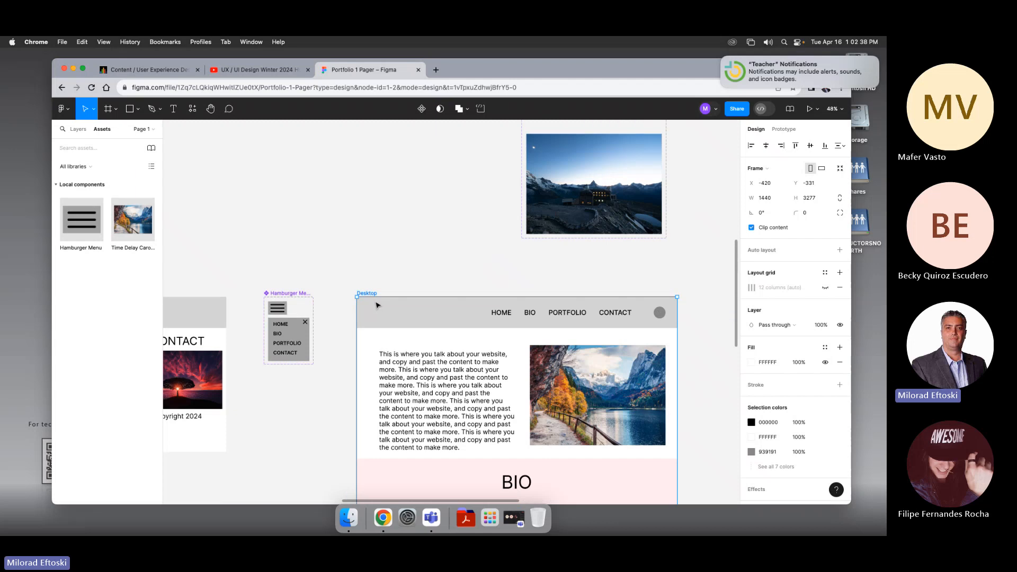
pyautogui.scroll(-7, 406, 295)
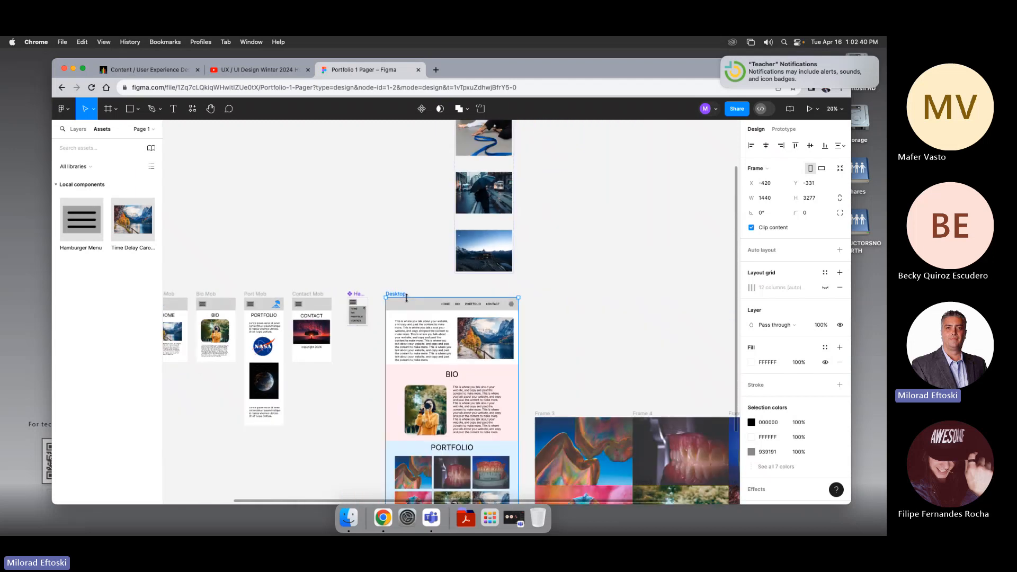
pyautogui.hscroll(-3, 297, 311)
pyautogui.hscroll(5, 329, 309)
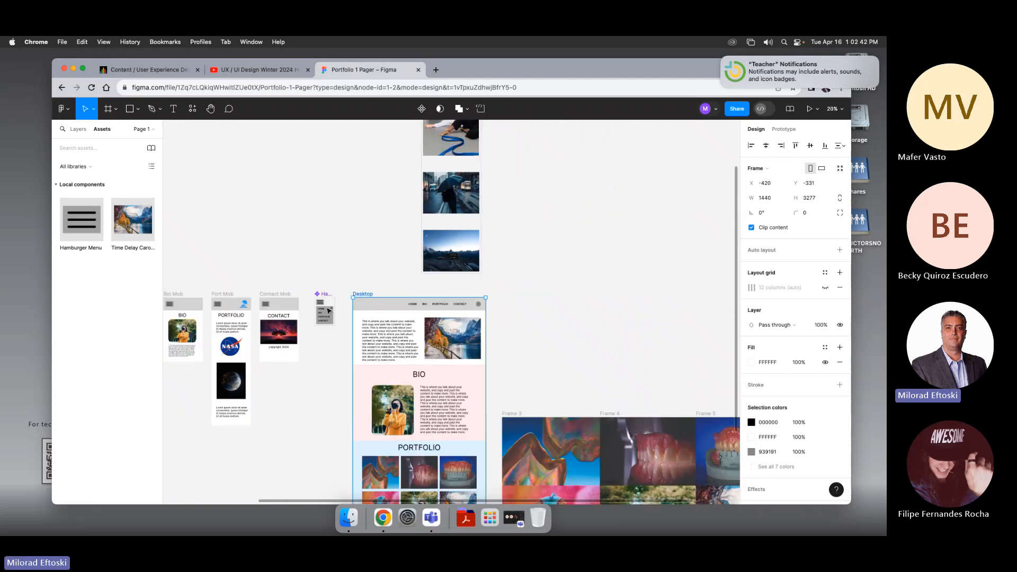
pyautogui.scroll(6, 337, 307)
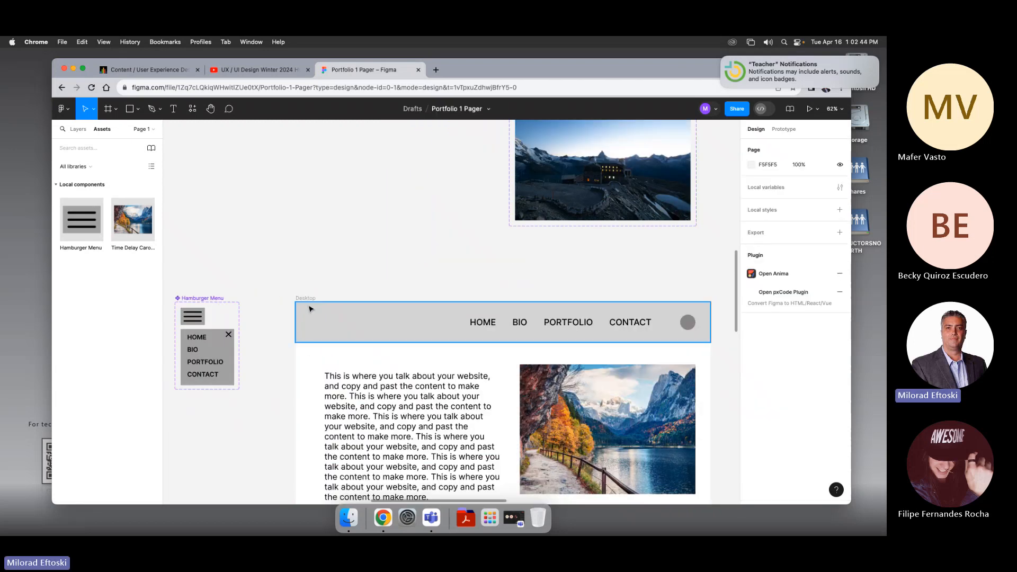
pyautogui.hotkey('shift', 'e')
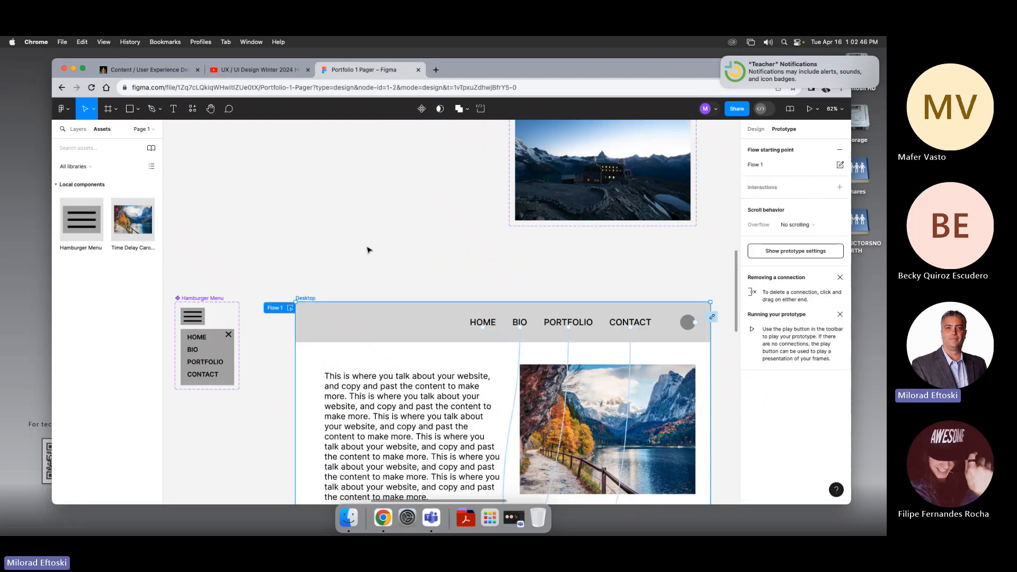
pyautogui.click(810, 109)
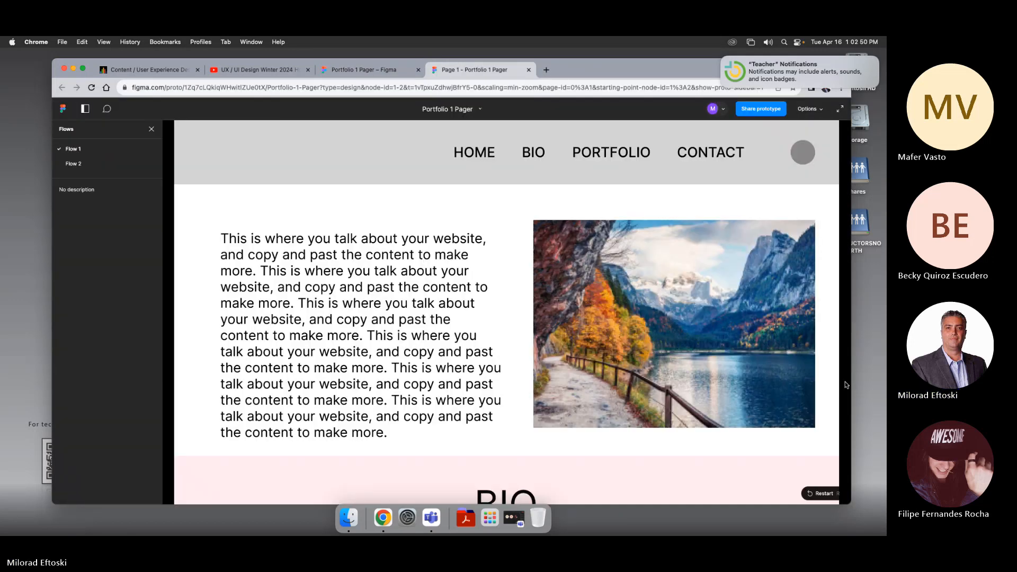
# Step: Test the desktop prototype's navigation links and close the external link tab that opens
pyautogui.click(446, 213)
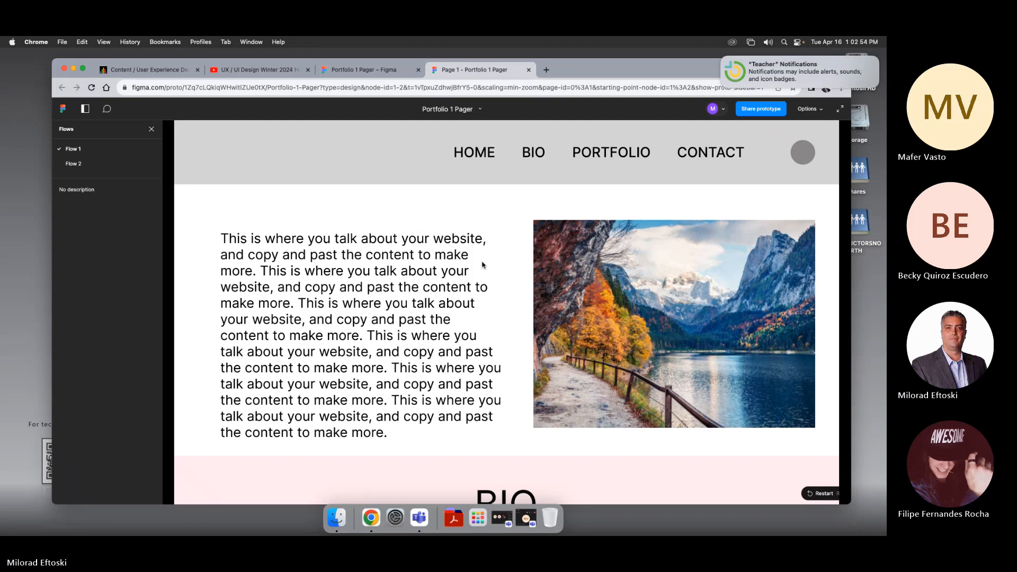
pyautogui.click(531, 154)
pyautogui.click(477, 155)
pyautogui.click(594, 288)
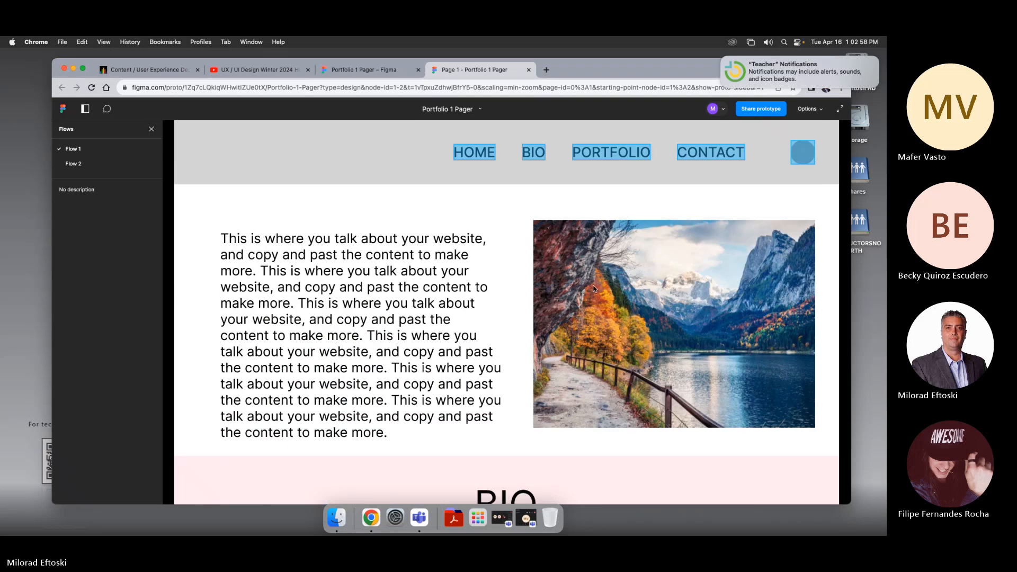
pyautogui.click(615, 290)
pyautogui.click(635, 291)
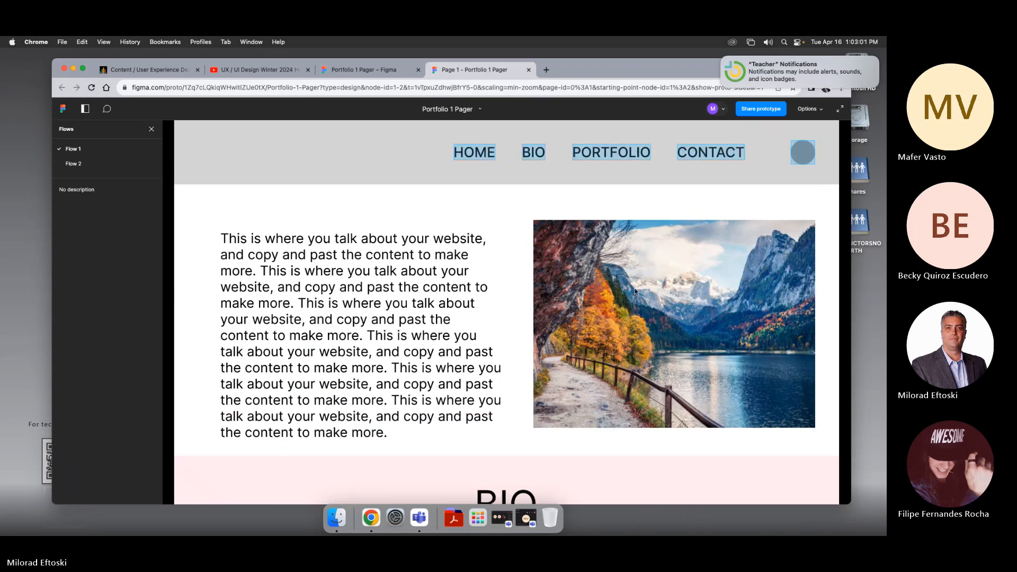
pyautogui.click(804, 157)
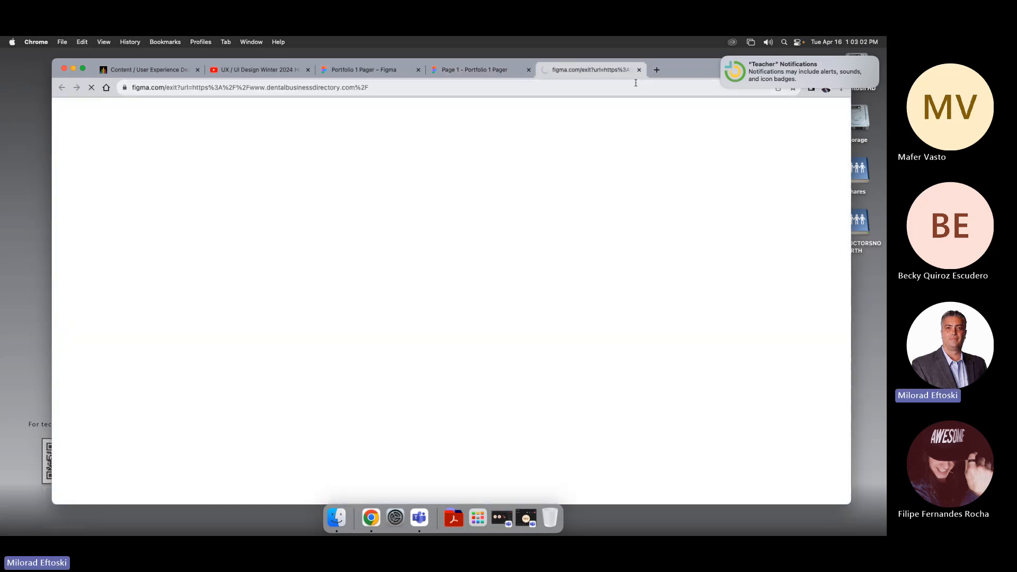
pyautogui.press('super+w')
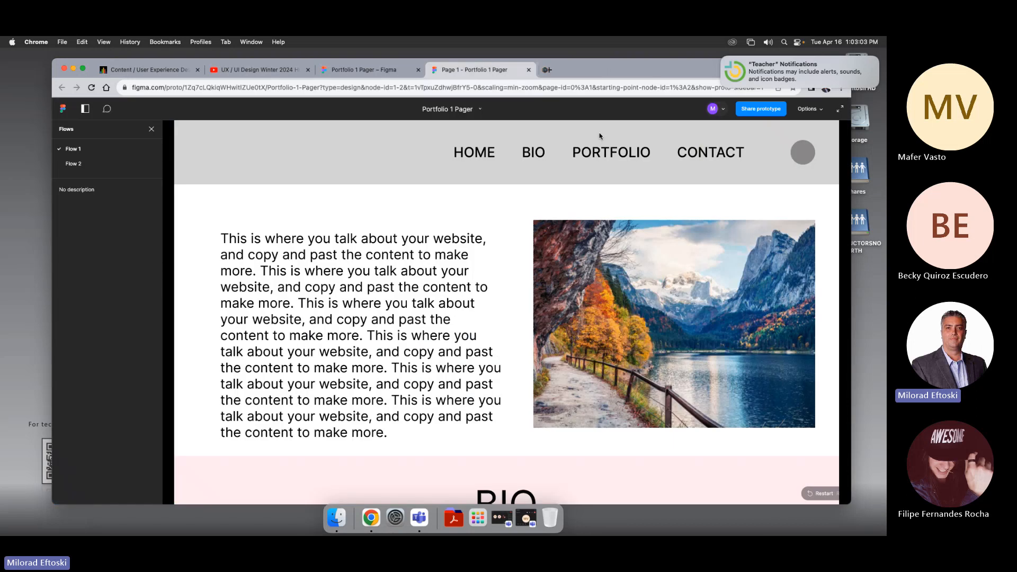
# Step: Switch to Flow 2, open the mobile hamburger menu and follow the BIO link, then return to Flow 1
pyautogui.click(603, 275)
pyautogui.click(106, 164)
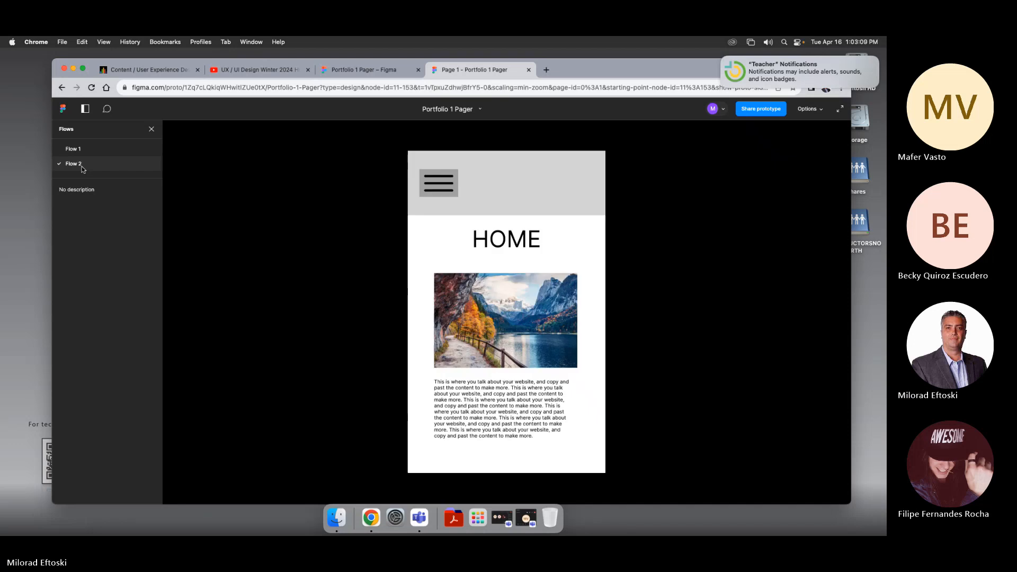
pyautogui.click(442, 188)
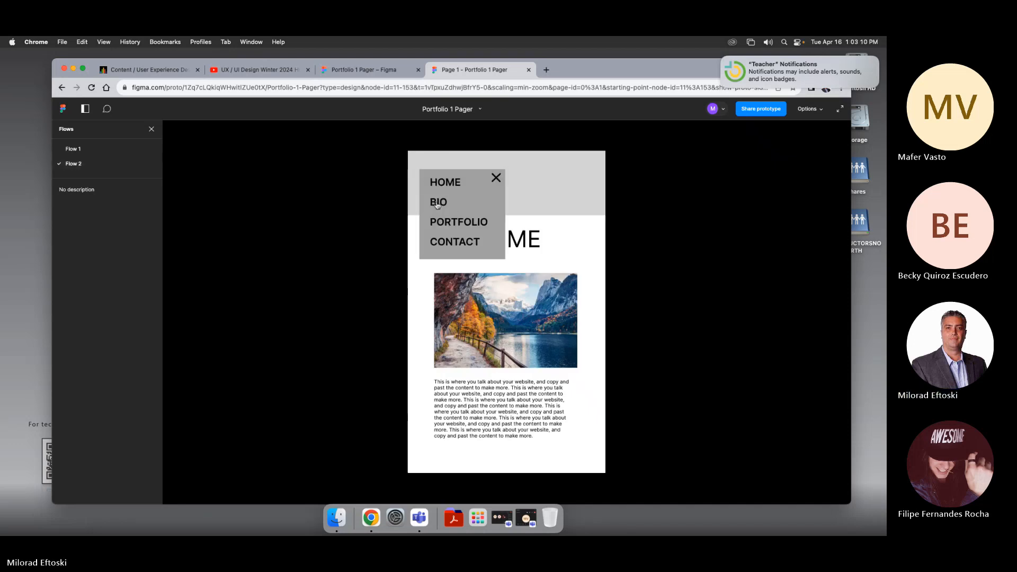
pyautogui.click(437, 204)
pyautogui.click(91, 151)
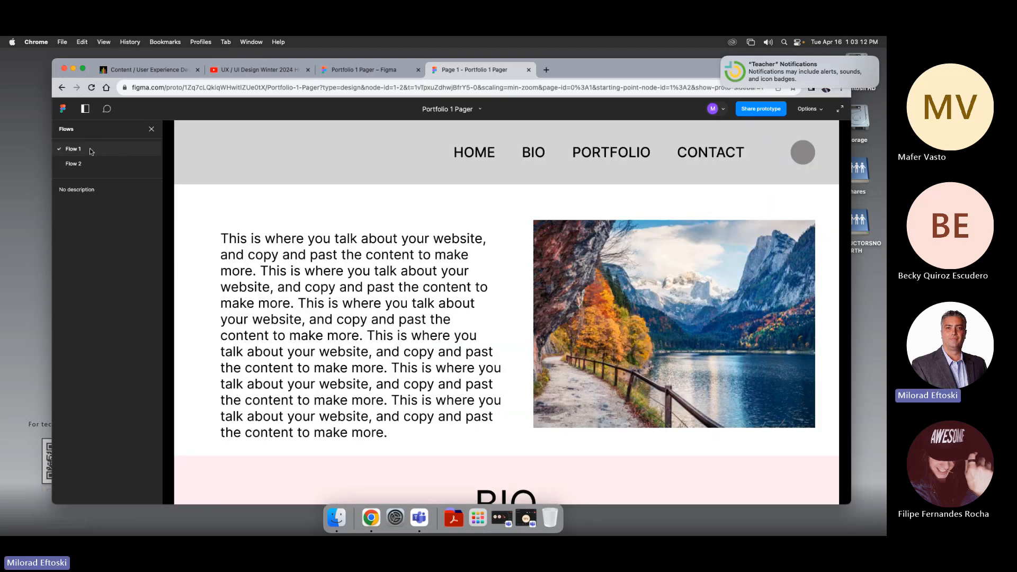
pyautogui.click(506, 250)
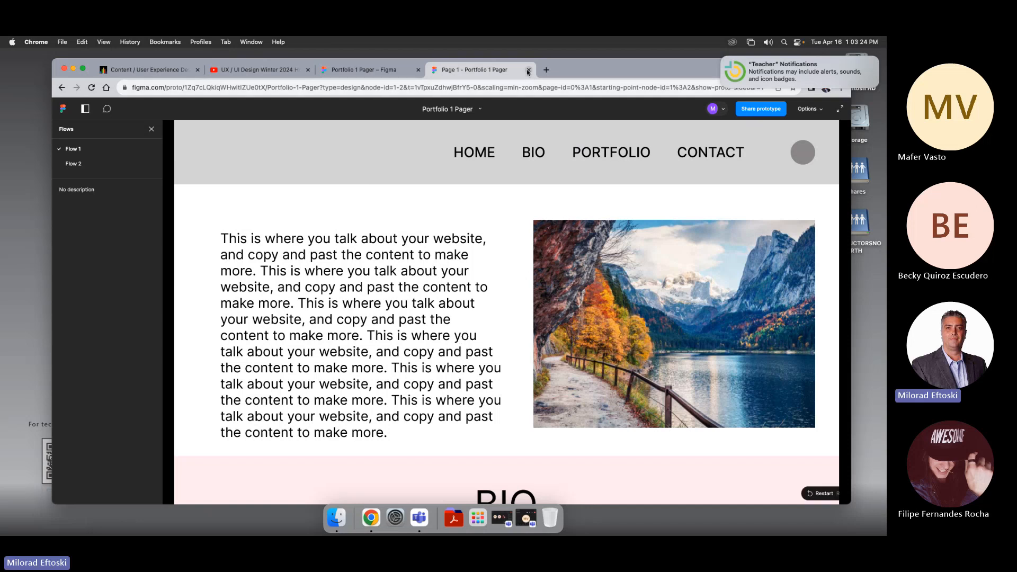
# Step: Close the prototype tab and select a variant inside the Time Delay Carousel component set
pyautogui.click(528, 72)
pyautogui.click(547, 394)
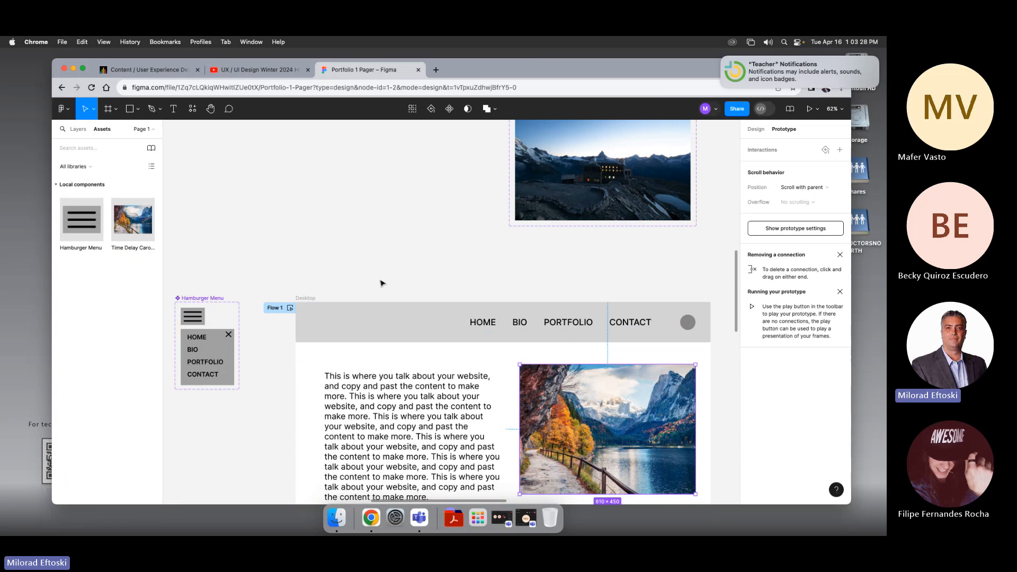
pyautogui.scroll(5, 440, 339)
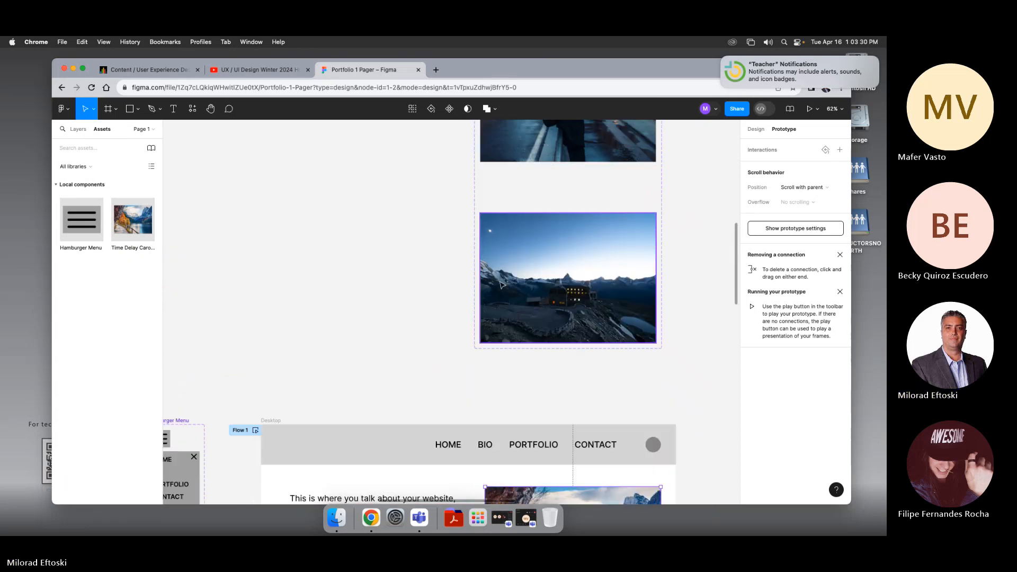
pyautogui.scroll(5, 377, 325)
pyautogui.click(453, 273)
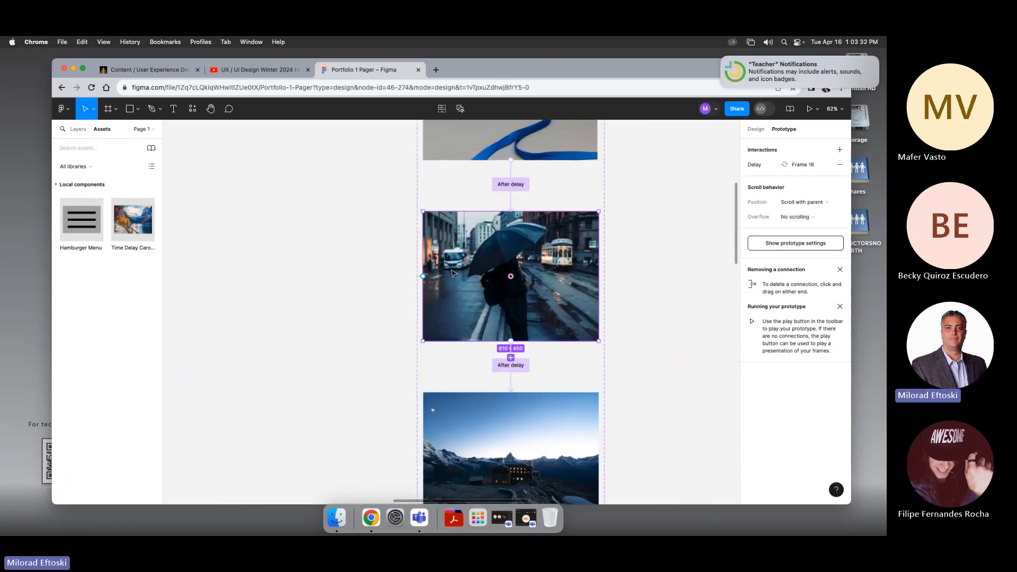
# Step: Open the first variant's After delay interaction and inspect its Change to action settings
pyautogui.scroll(4, 371, 275)
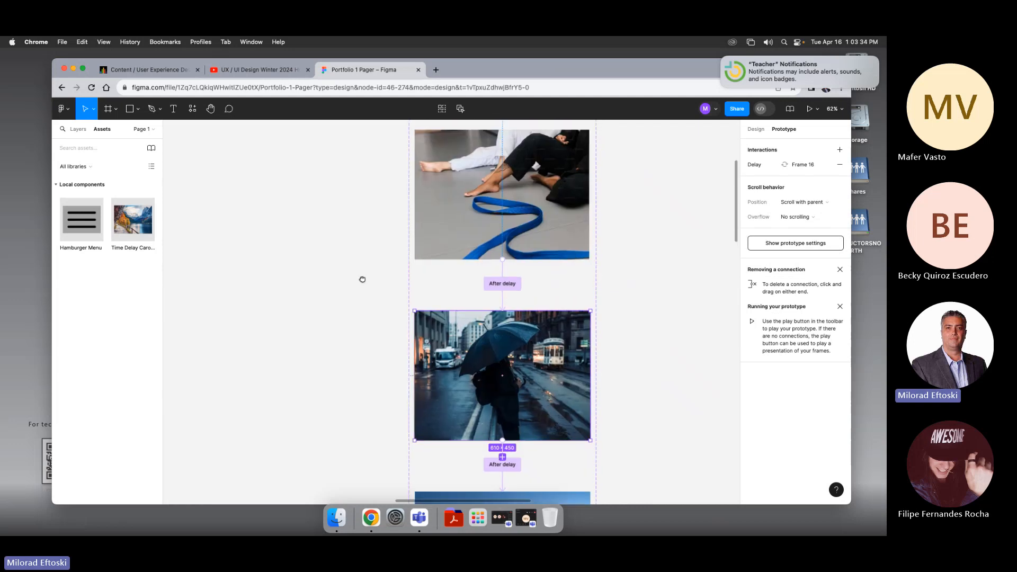
pyautogui.scroll(5, 349, 254)
pyautogui.click(486, 313)
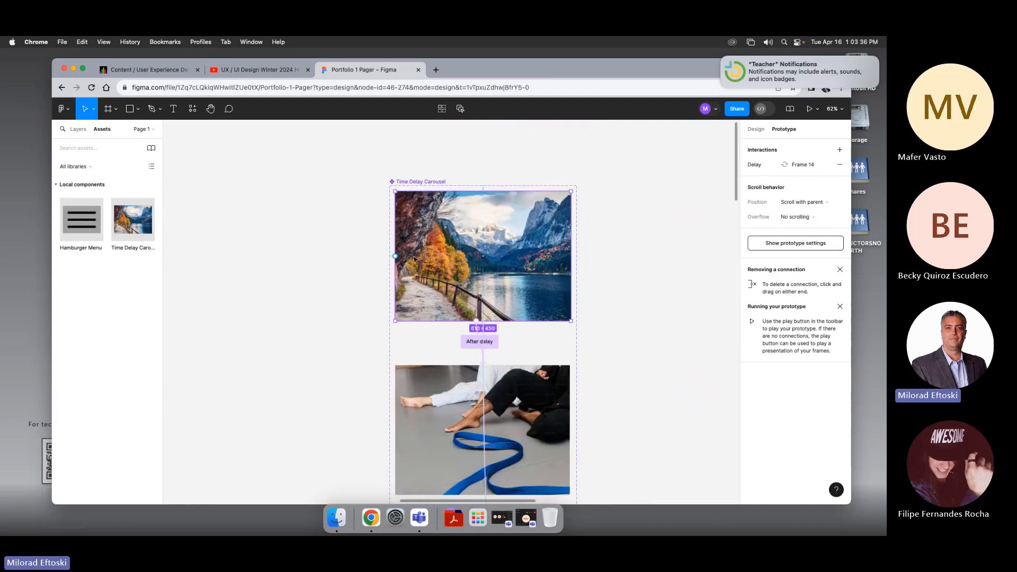
pyautogui.click(483, 342)
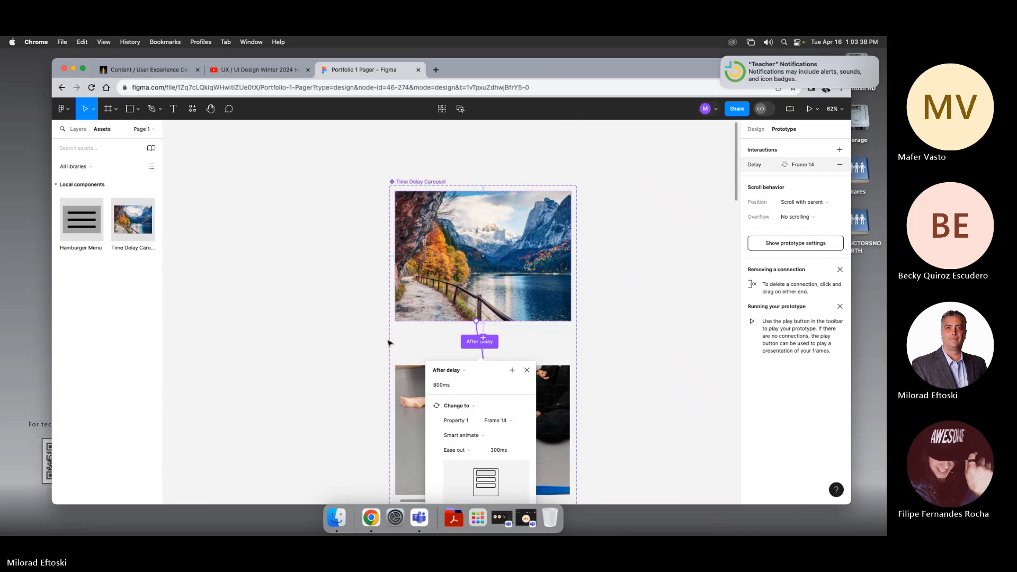
pyautogui.scroll(-3, 501, 409)
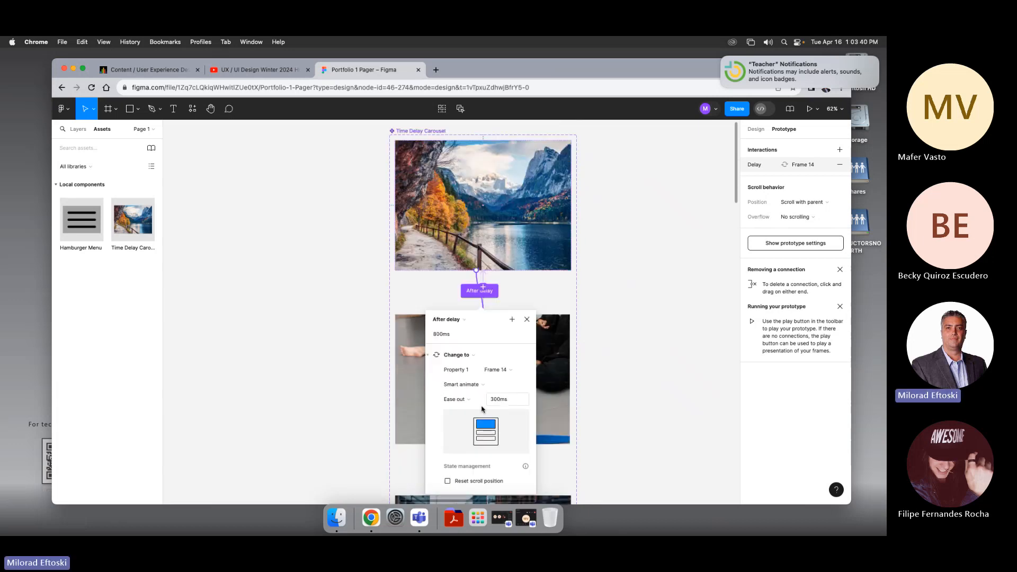
pyautogui.click(475, 356)
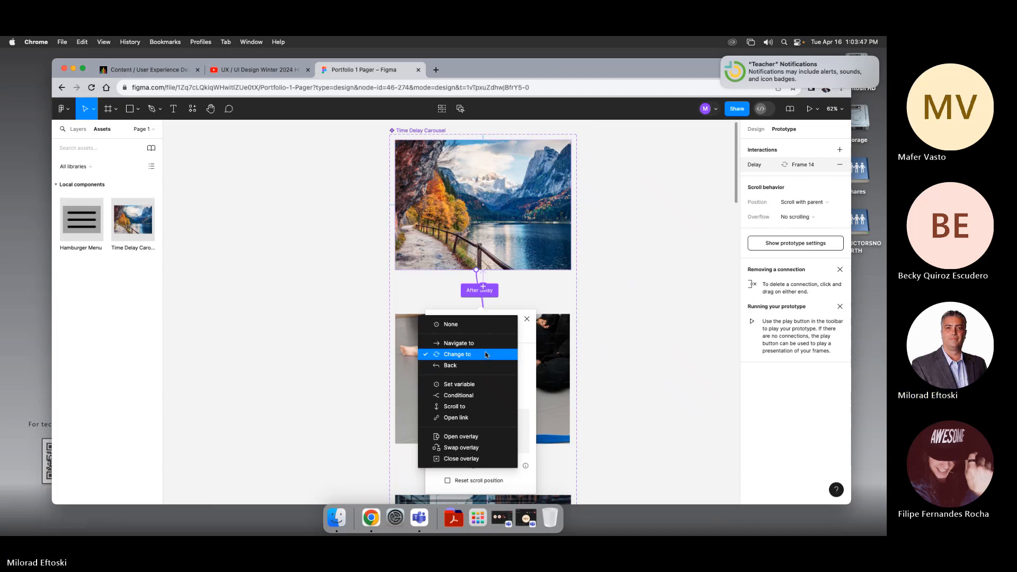
pyautogui.click(349, 335)
pyautogui.click(350, 336)
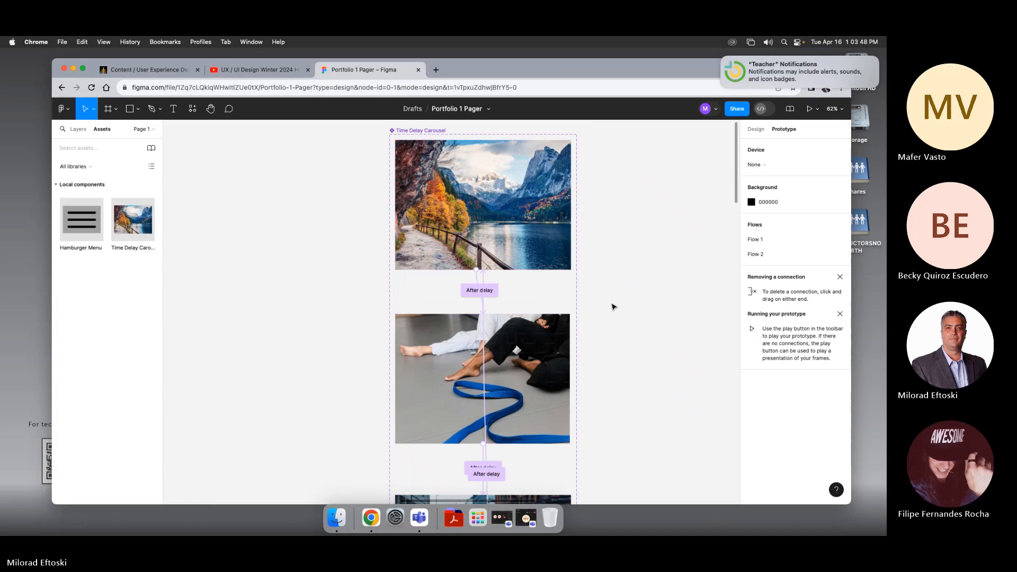
# Step: Zoom out and select the carousel instance inside the desktop frame, then deselect it
pyautogui.scroll(2, 612, 328)
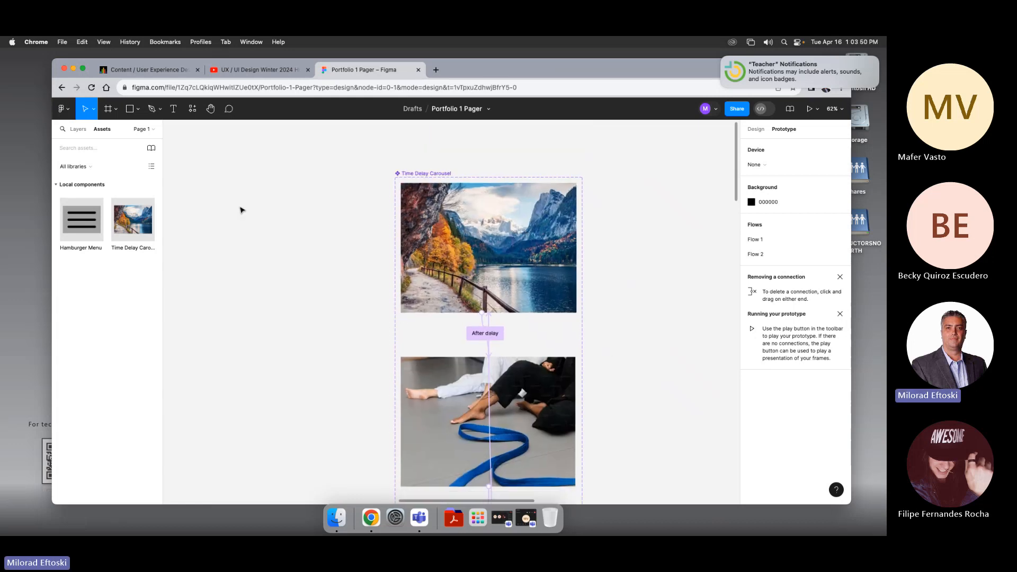
pyautogui.press('-')
pyautogui.press('-')
pyautogui.scroll(-4, 293, 198)
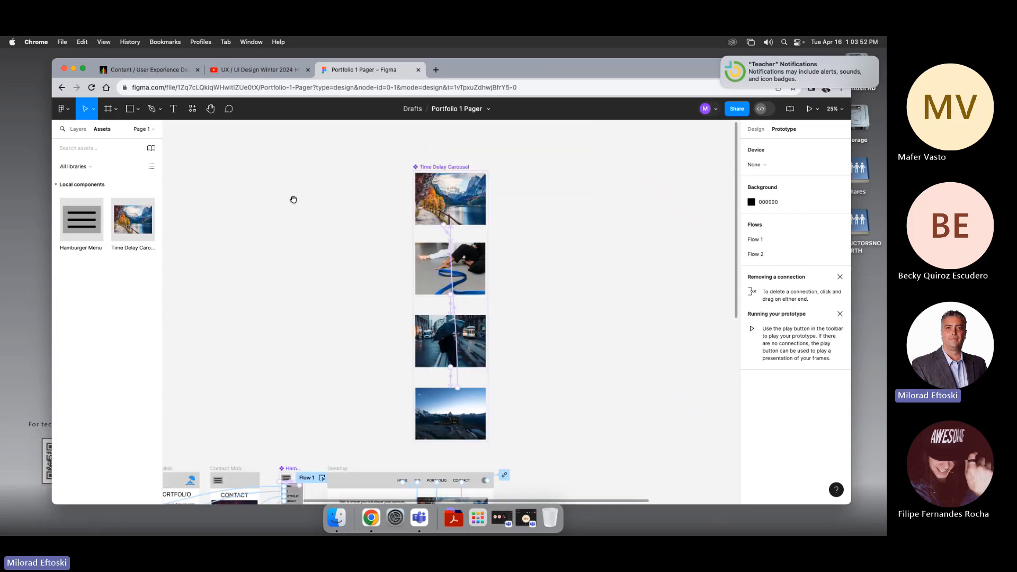
pyautogui.moveTo(321, 278); pyautogui.dragTo(331, 237)
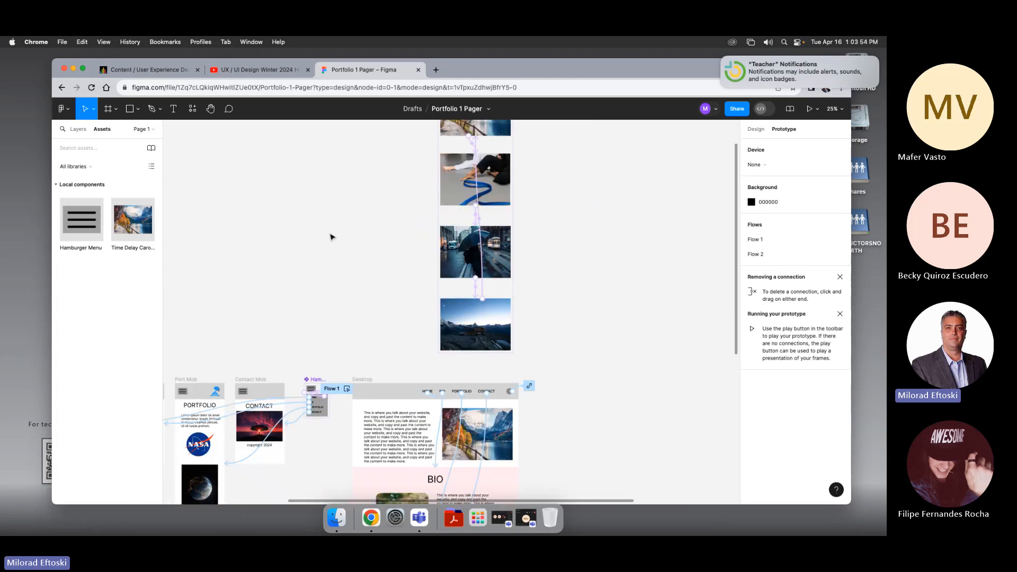
pyautogui.click(508, 423)
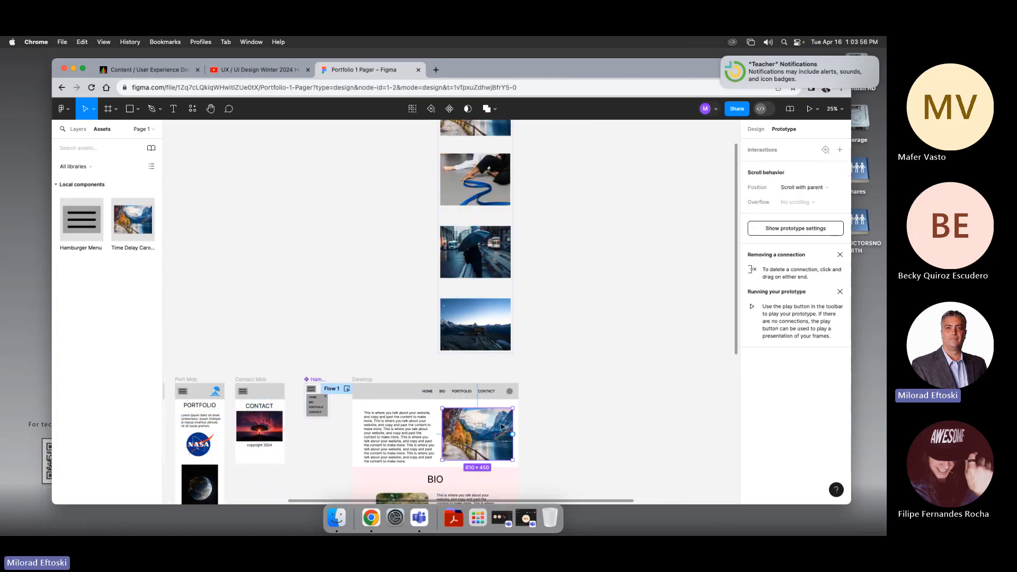
pyautogui.press('Escape')
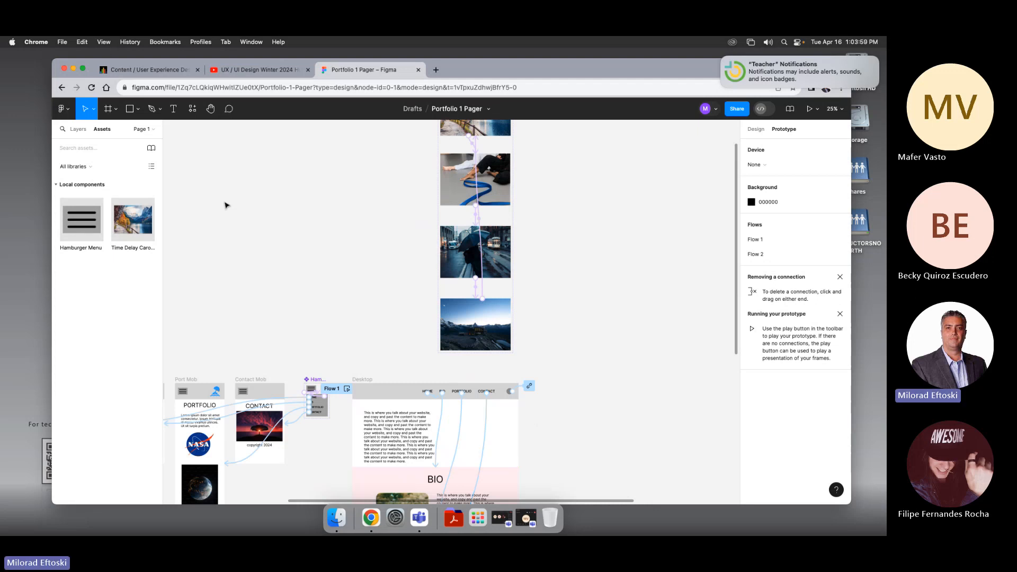
# Step: Drag a Time Delay Carousel instance from the assets onto the desktop hero image slot
pyautogui.click(124, 221)
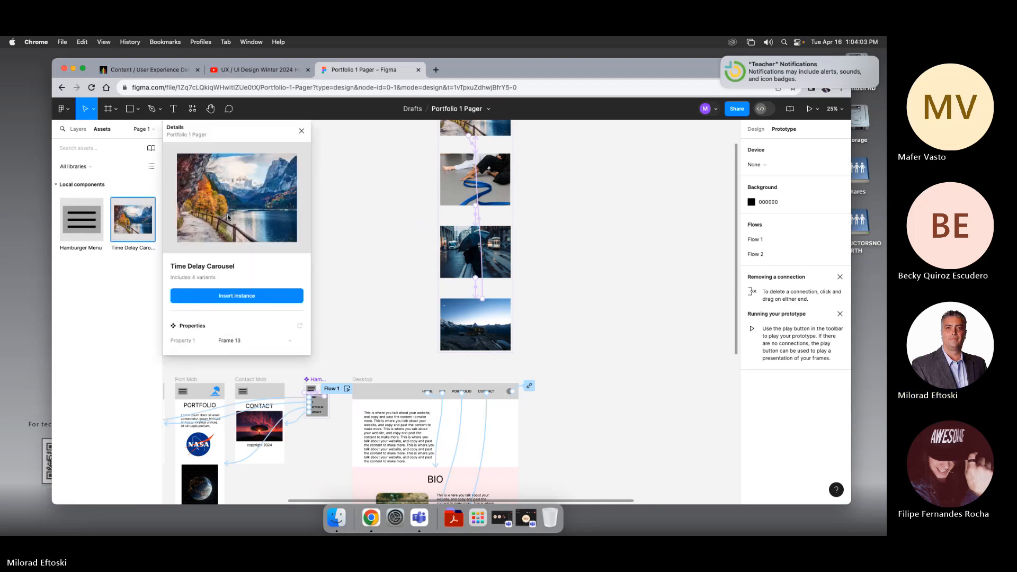
pyautogui.moveTo(228, 217); pyautogui.dragTo(472, 441)
# Step: Select the carousel instance in the desktop layout's hero area and open the prototype Preview
pyautogui.scroll(5, 474, 441)
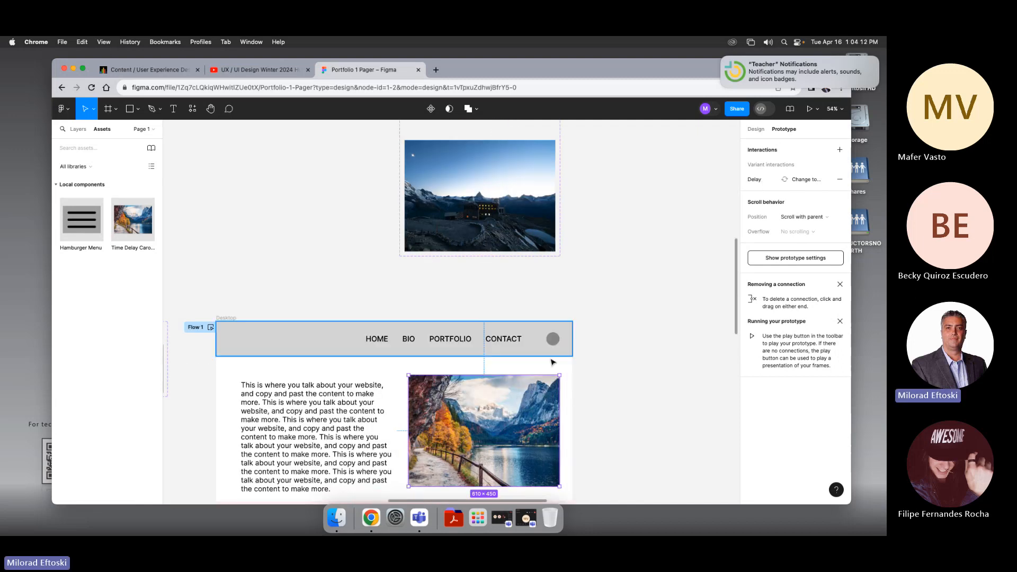
pyautogui.click(589, 363)
pyautogui.click(521, 404)
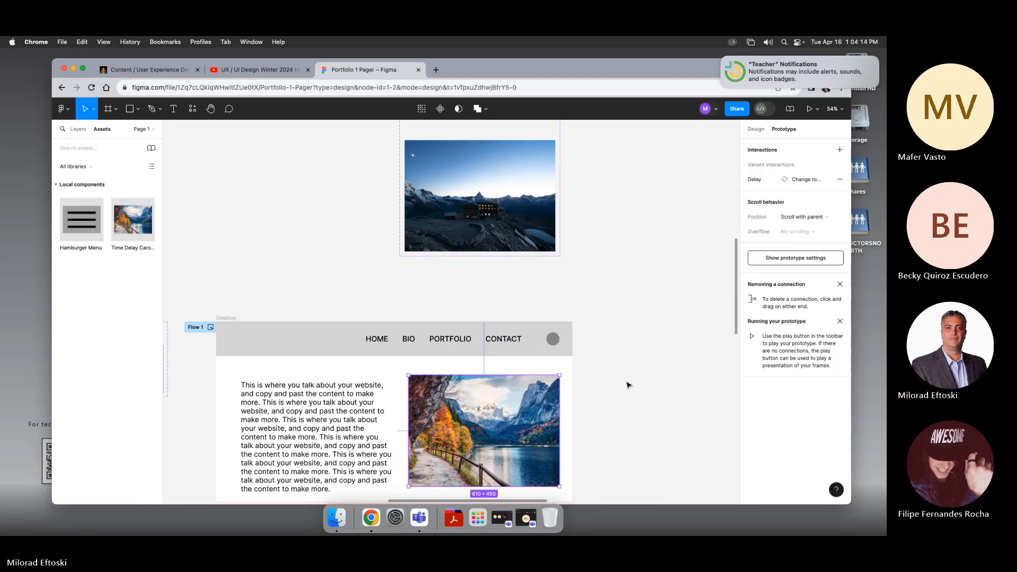
pyautogui.click(629, 340)
pyautogui.scroll(-3, 567, 395)
pyautogui.click(532, 311)
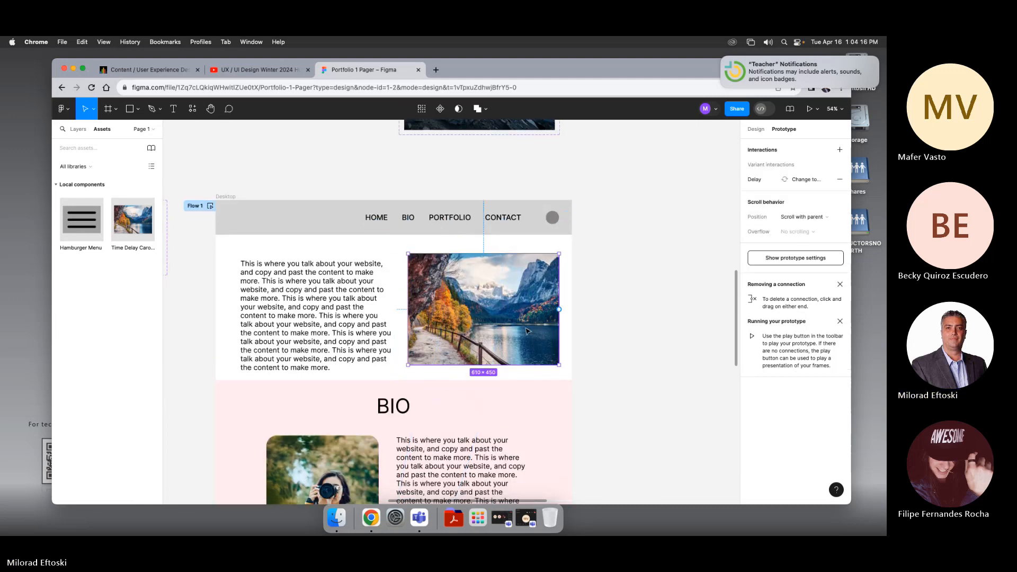
pyautogui.moveTo(528, 331); pyautogui.dragTo(528, 328)
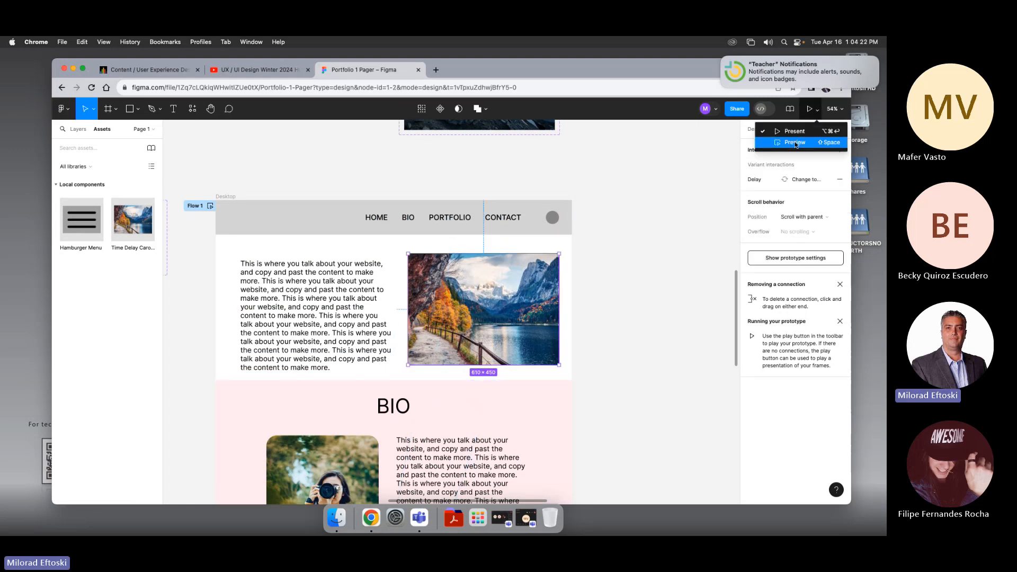
pyautogui.click(815, 112)
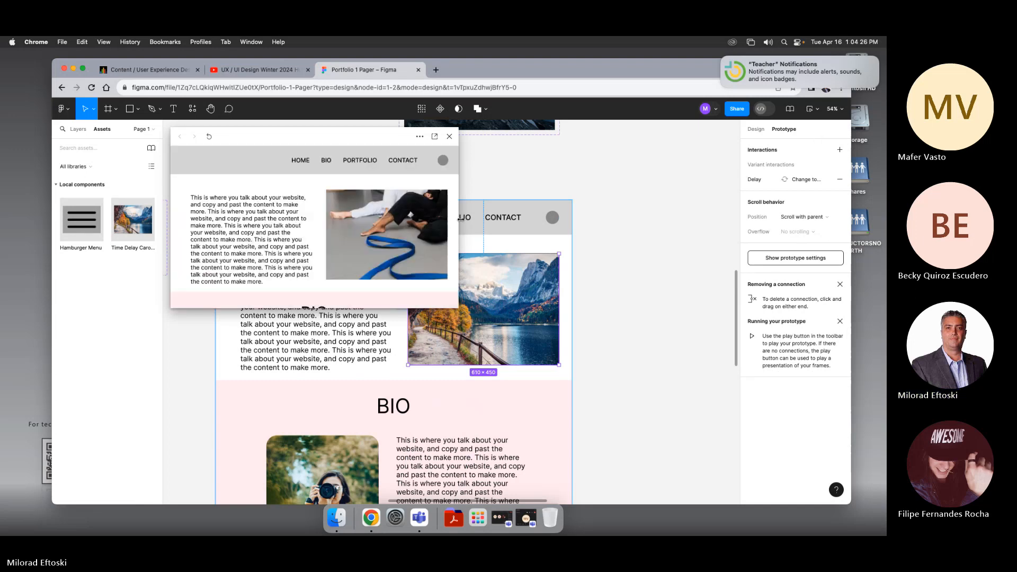
# Step: Enlarge the preview window and scroll through the desktop page to watch the carousel advance
pyautogui.moveTo(459, 310); pyautogui.dragTo(651, 488)
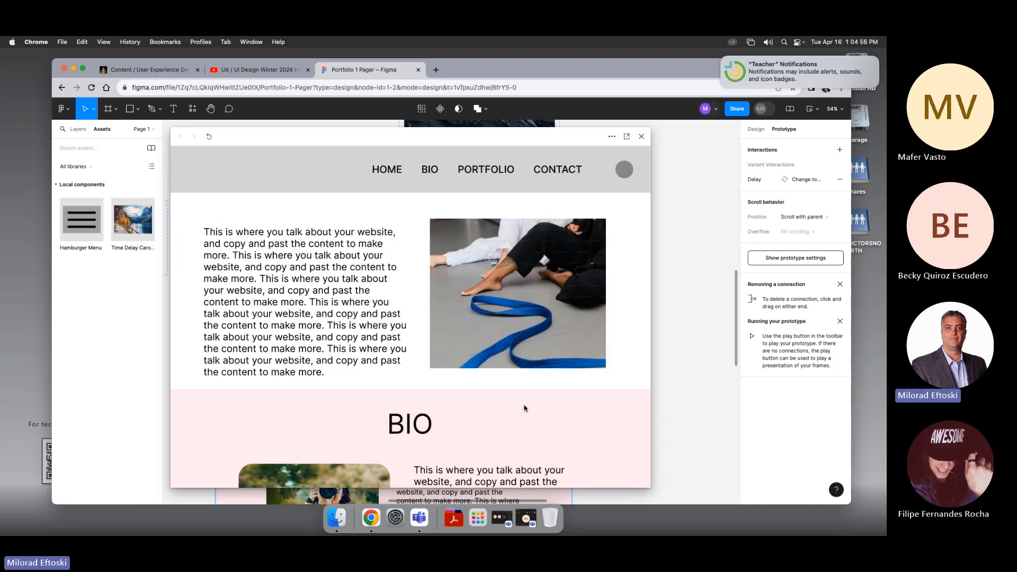
pyautogui.scroll(-10, 396, 379)
pyautogui.scroll(10, 395, 380)
pyautogui.scroll(-2, 429, 340)
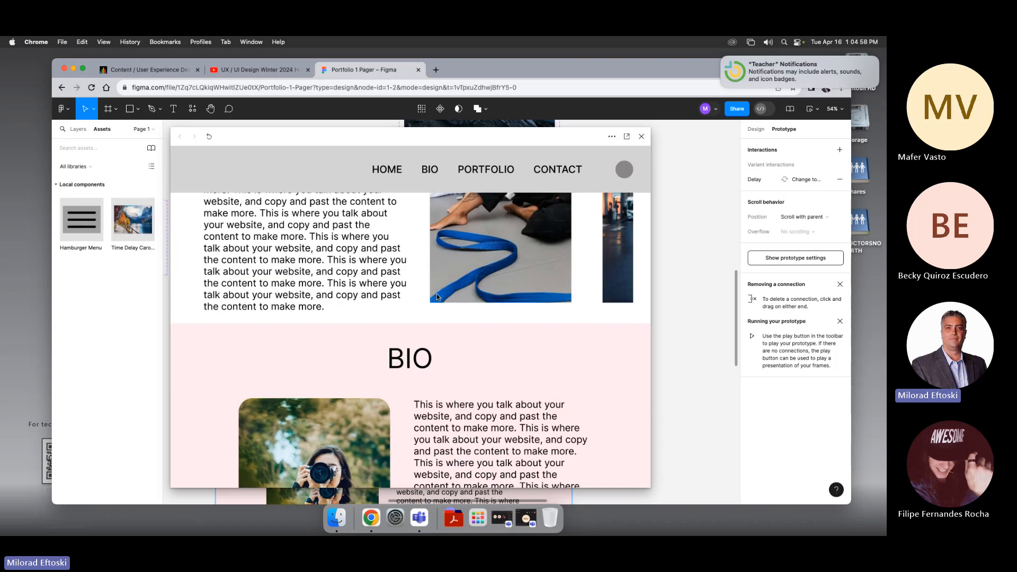
pyautogui.scroll(2, 437, 293)
pyautogui.scroll(-5, 450, 286)
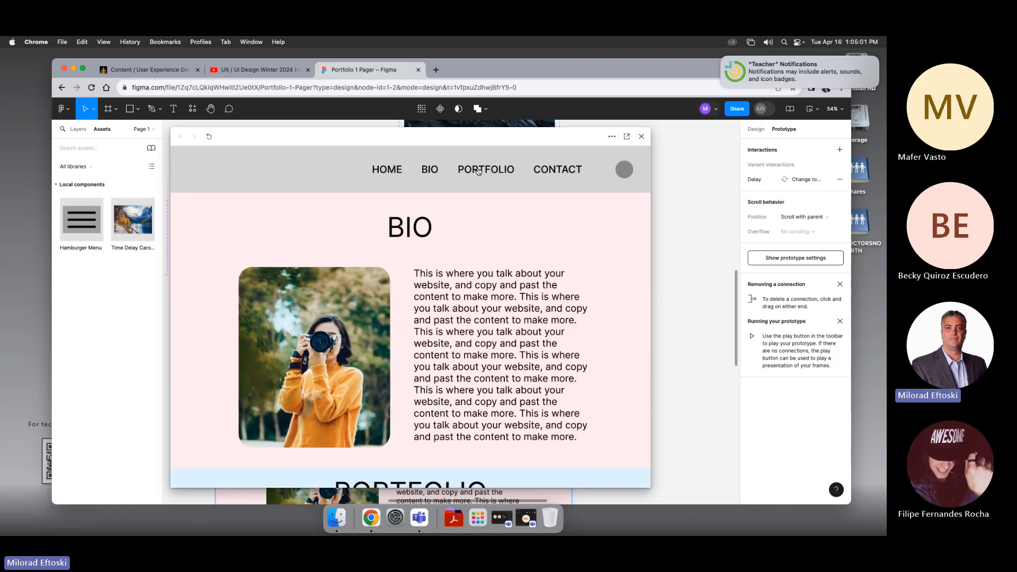
# Step: Jump to the Portfolio section, open a portfolio image overlay, return to the top, and close the preview
pyautogui.click(480, 171)
pyautogui.click(451, 309)
pyautogui.click(568, 290)
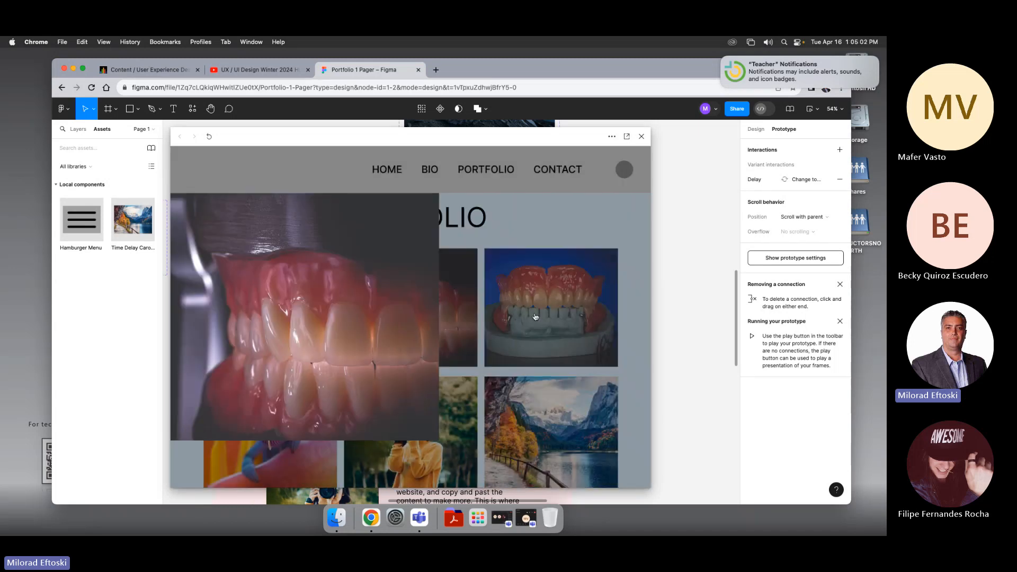
pyautogui.scroll(10, 533, 313)
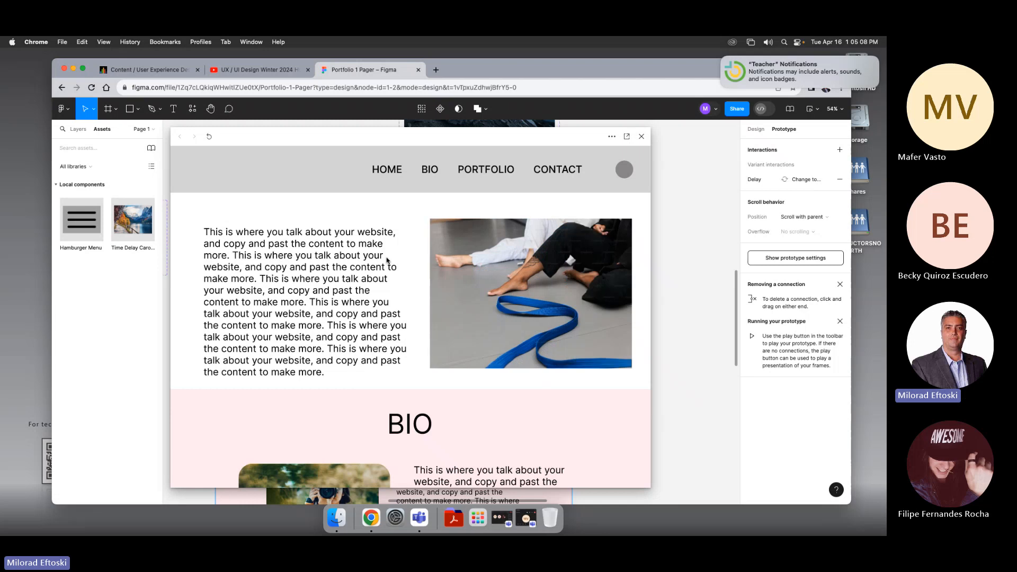
pyautogui.click(641, 137)
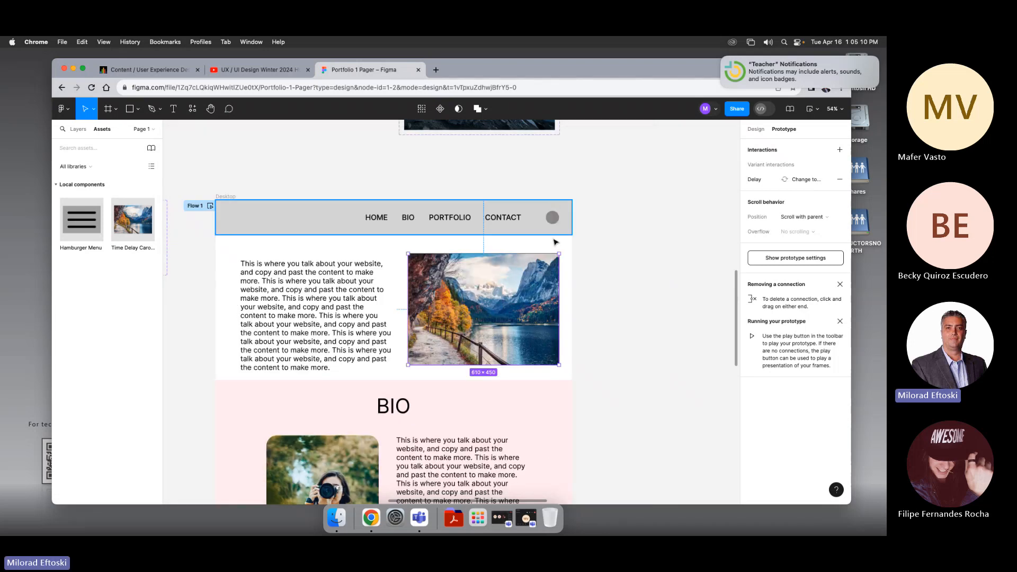
# Step: Deselect the instance and present the prototype in a new tab
pyautogui.scroll(5, 614, 265)
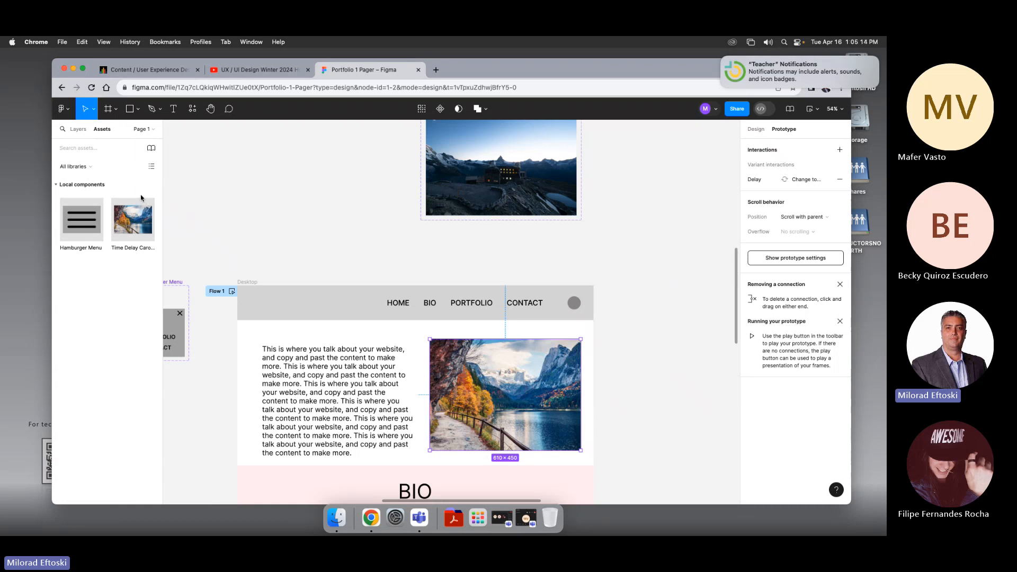
pyautogui.click(385, 212)
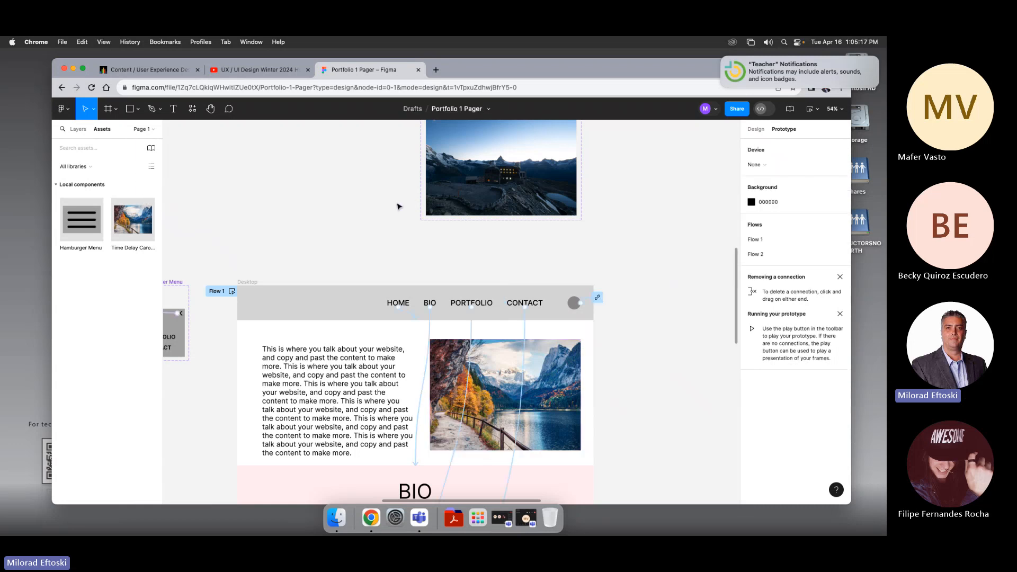
pyautogui.scroll(5, 661, 245)
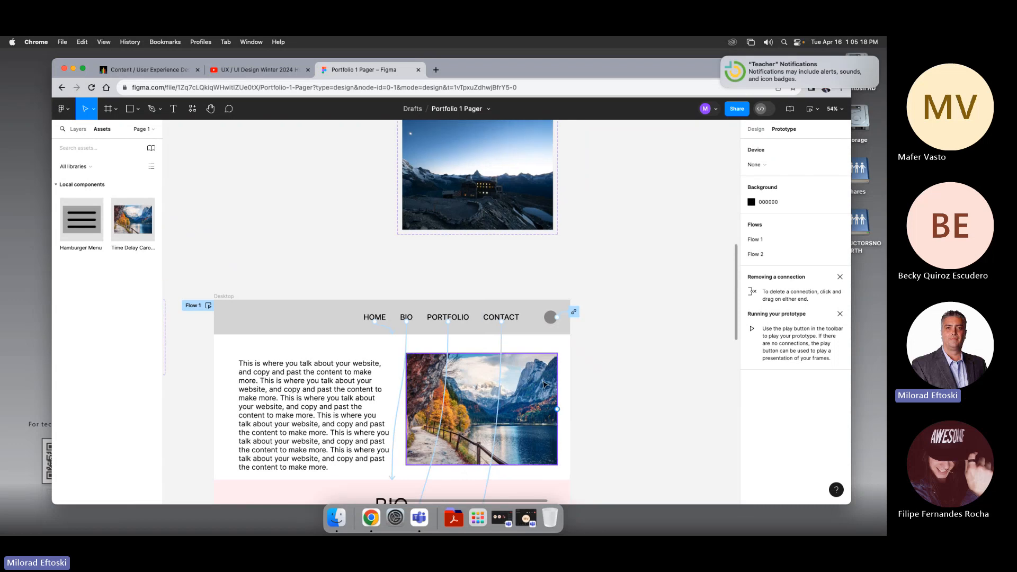
pyautogui.scroll(5, 567, 361)
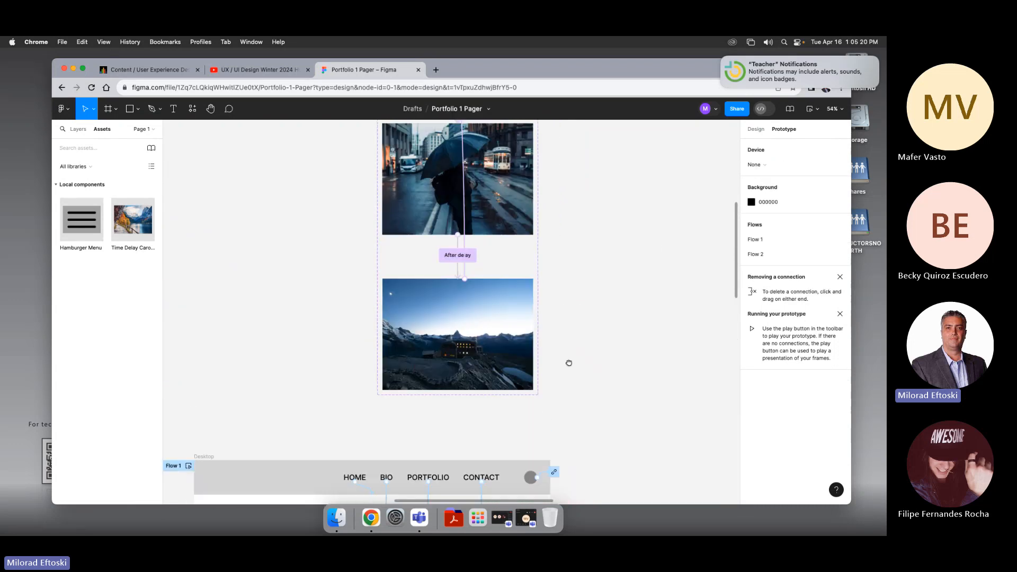
pyautogui.scroll(-5, 570, 359)
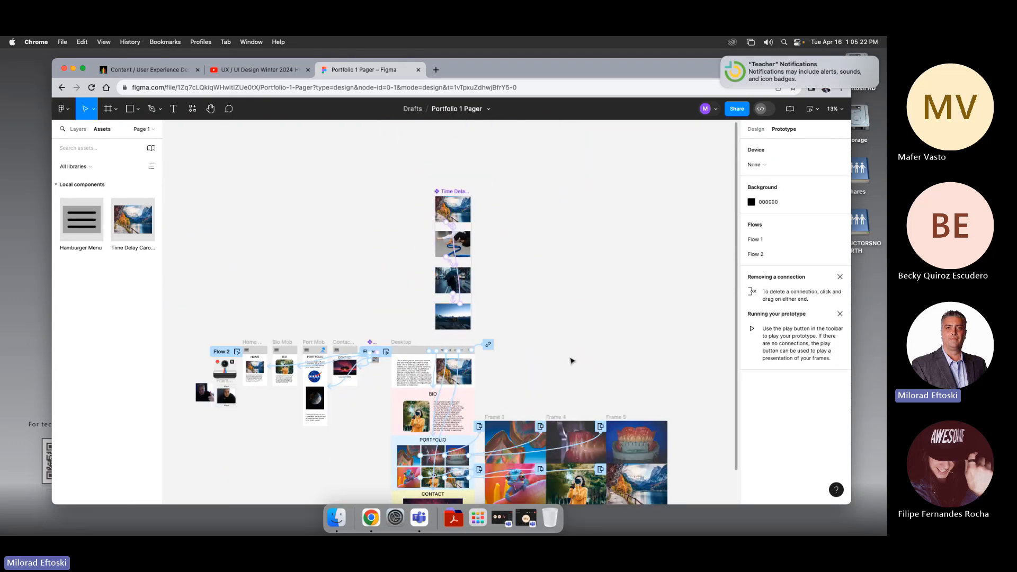
pyautogui.press('super+equal')
pyautogui.scroll(-5, 588, 339)
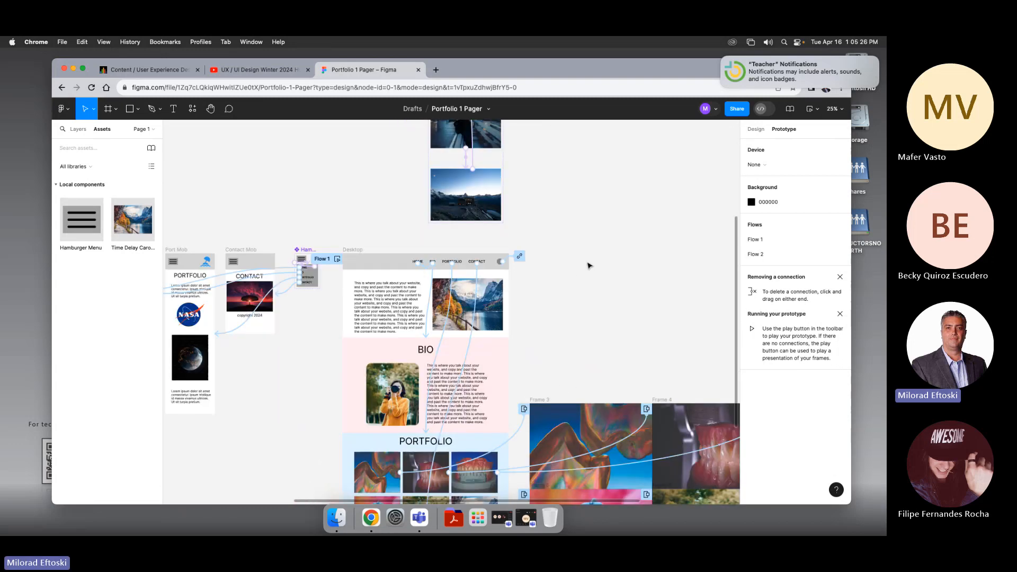
pyautogui.click(818, 110)
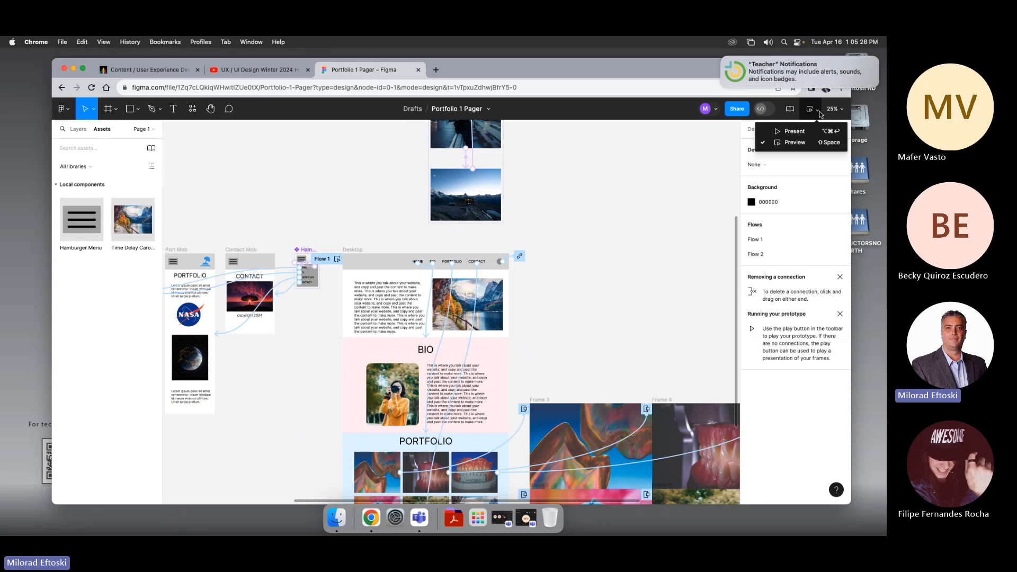
pyautogui.click(792, 131)
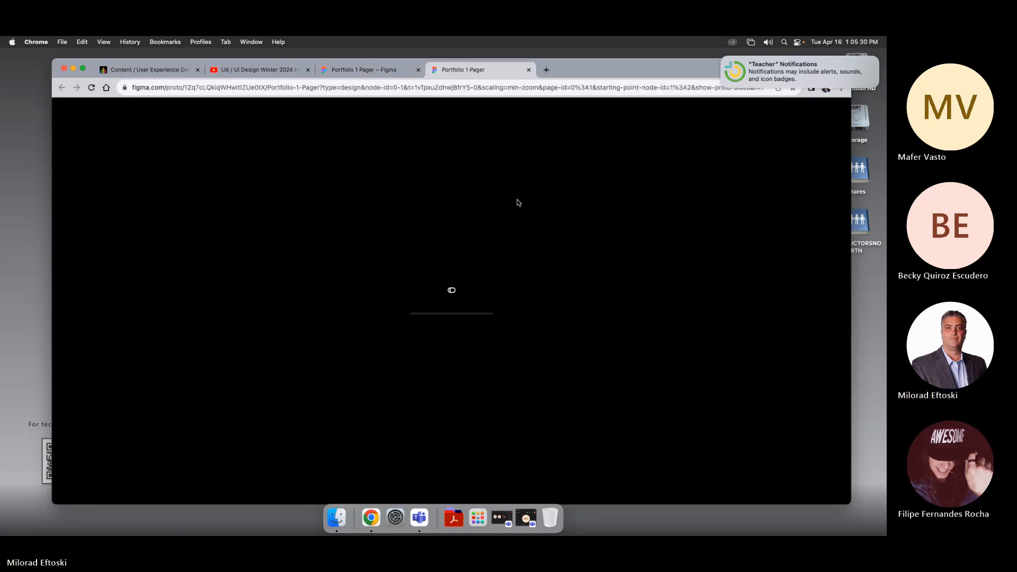
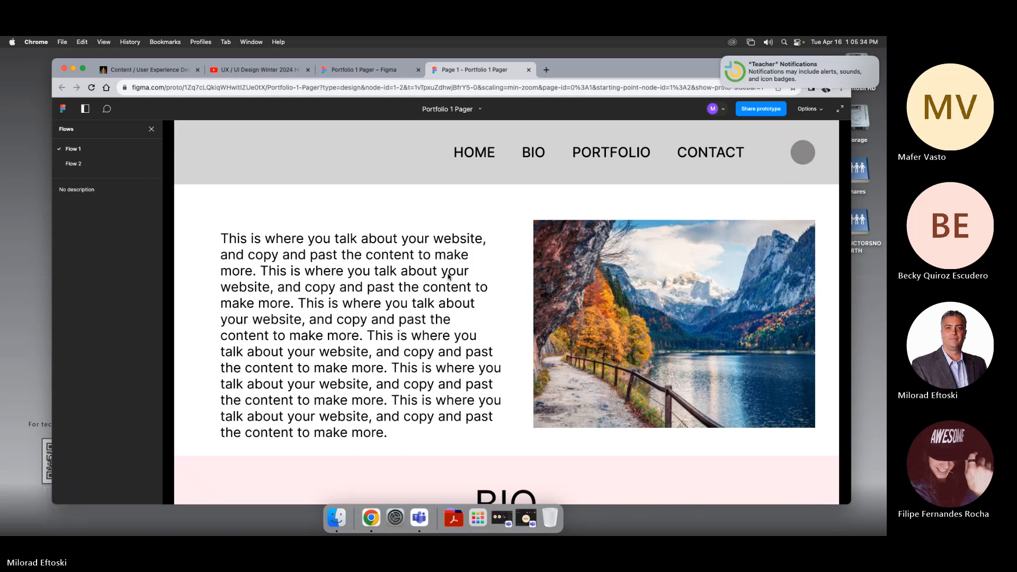
# Step: Navigate the presented prototype with the Contact and Portfolio links, return to the top, and close the presentation tab
pyautogui.click(538, 312)
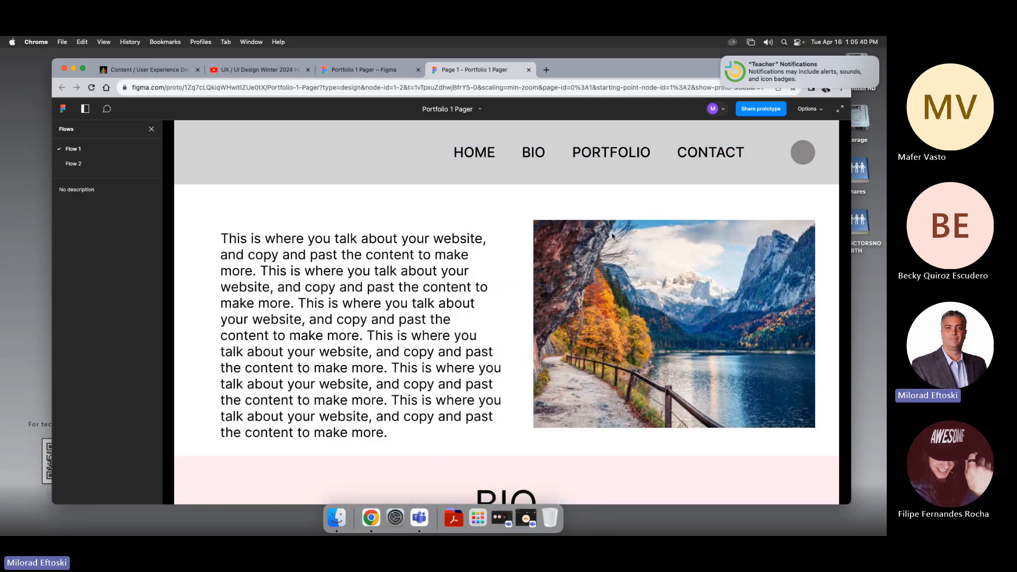
pyautogui.click(762, 149)
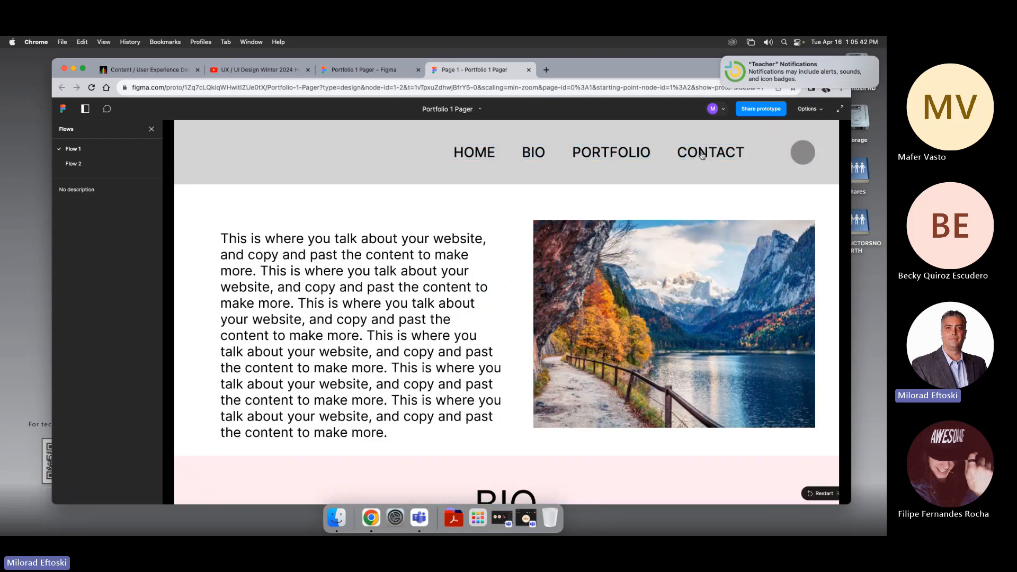
pyautogui.click(702, 155)
pyautogui.click(631, 155)
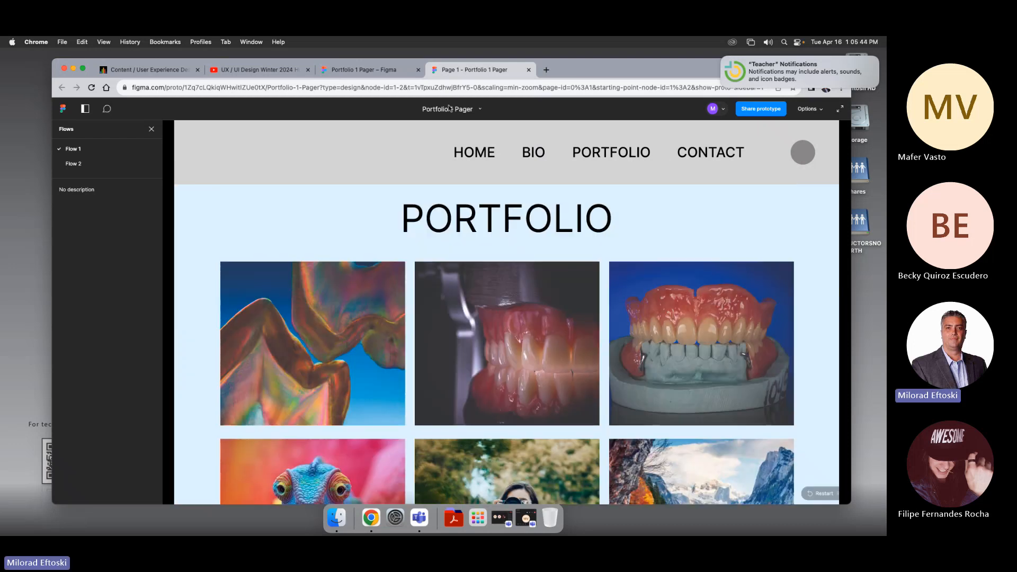
pyautogui.scroll(15, 602, 291)
pyautogui.click(659, 254)
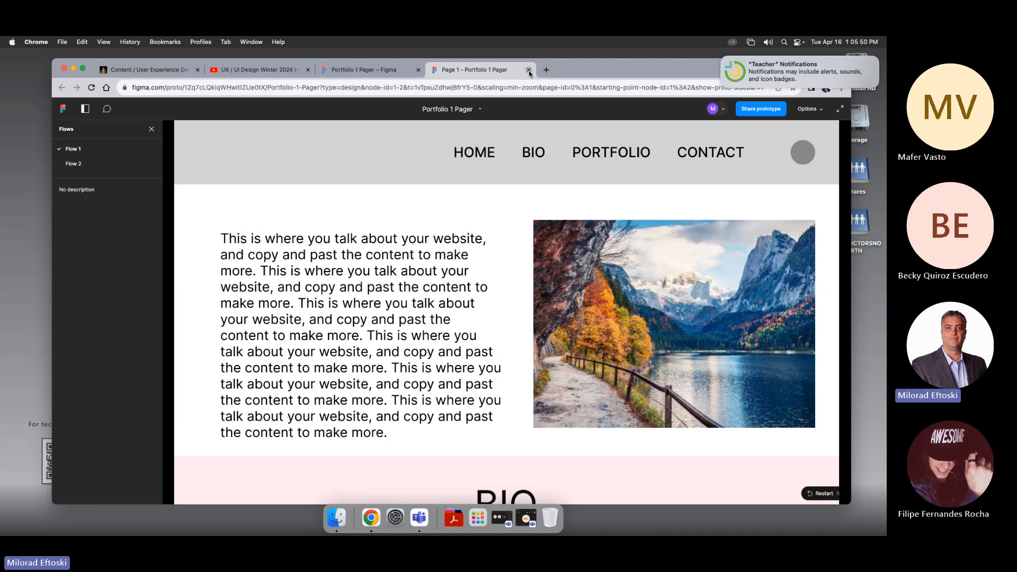
pyautogui.press('super+w')
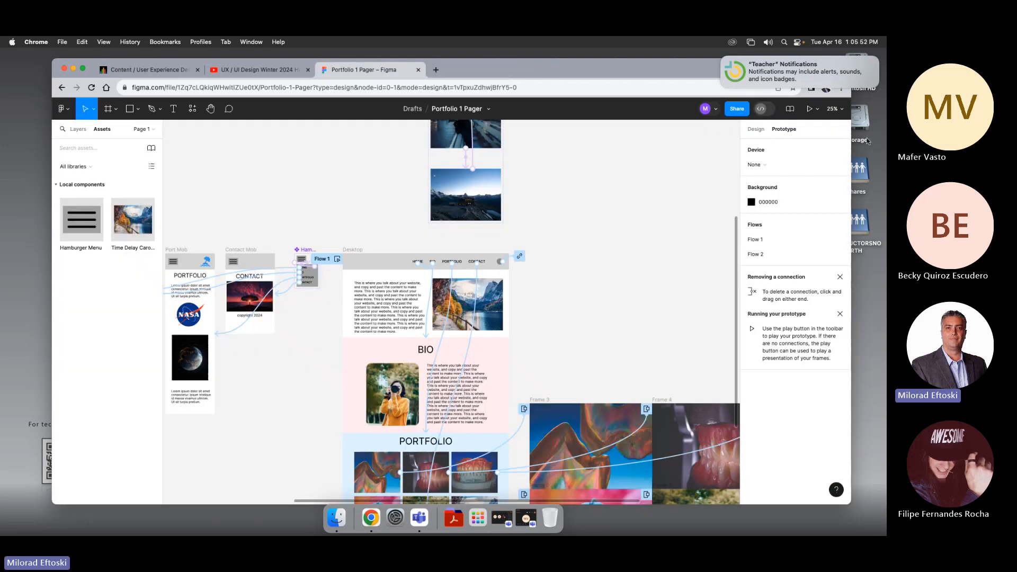
# Step: Open the prototype Preview, scroll through the desktop page, and close the preview
pyautogui.click(817, 110)
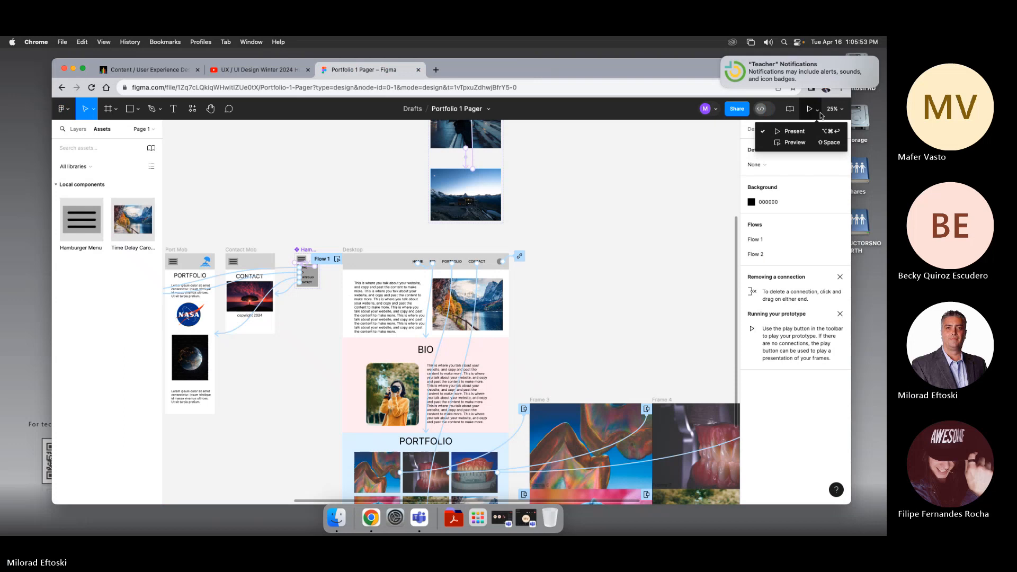
pyautogui.click(808, 142)
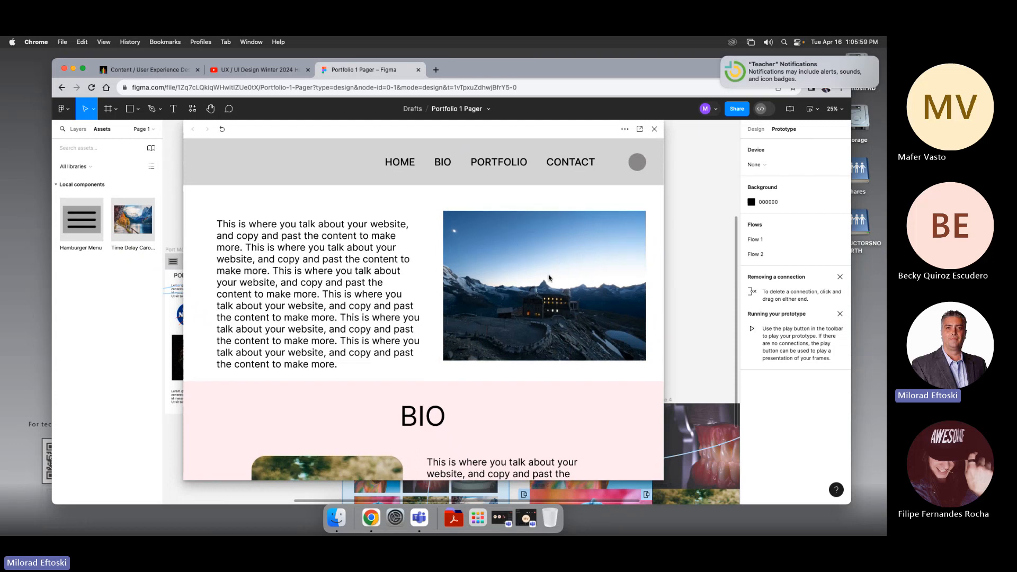
pyautogui.scroll(-15, 545, 278)
pyautogui.scroll(15, 544, 279)
pyautogui.click(654, 129)
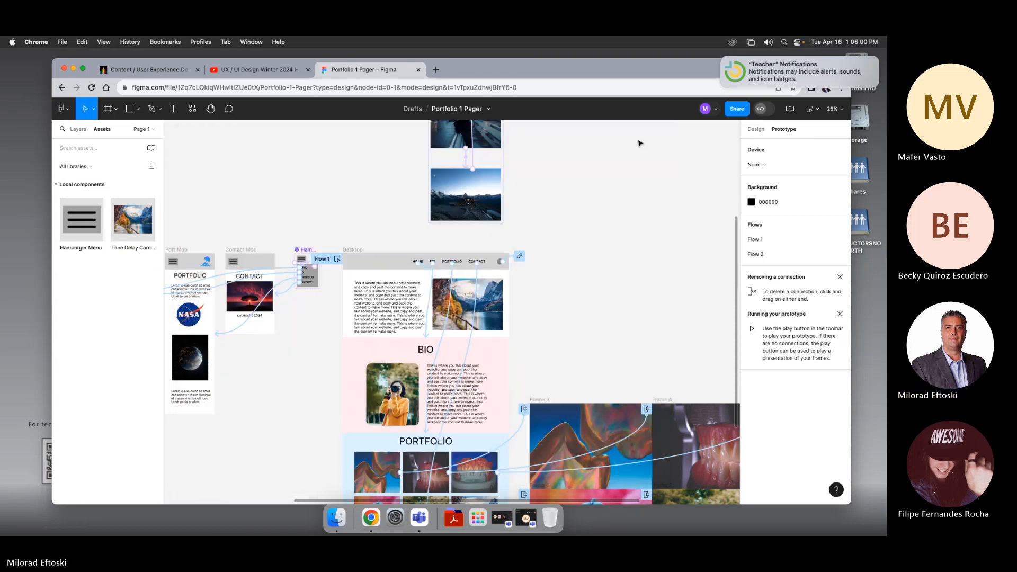
# Step: Wrap the planet image in the Port Mob frame in a new frame with Frame selection
pyautogui.hscroll(-10, 374, 264)
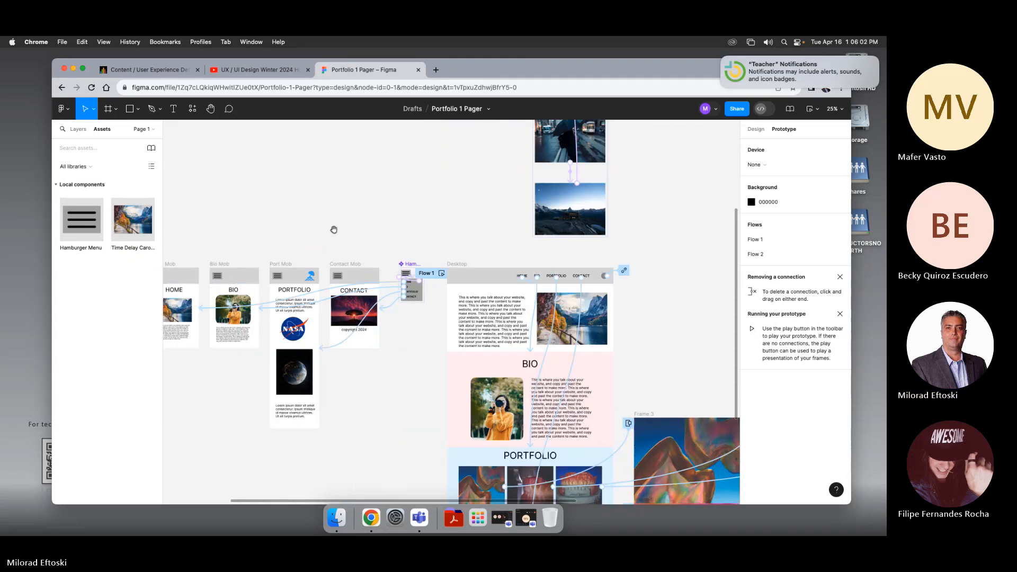
pyautogui.moveTo(328, 207); pyautogui.dragTo(401, 183)
pyautogui.click(518, 342)
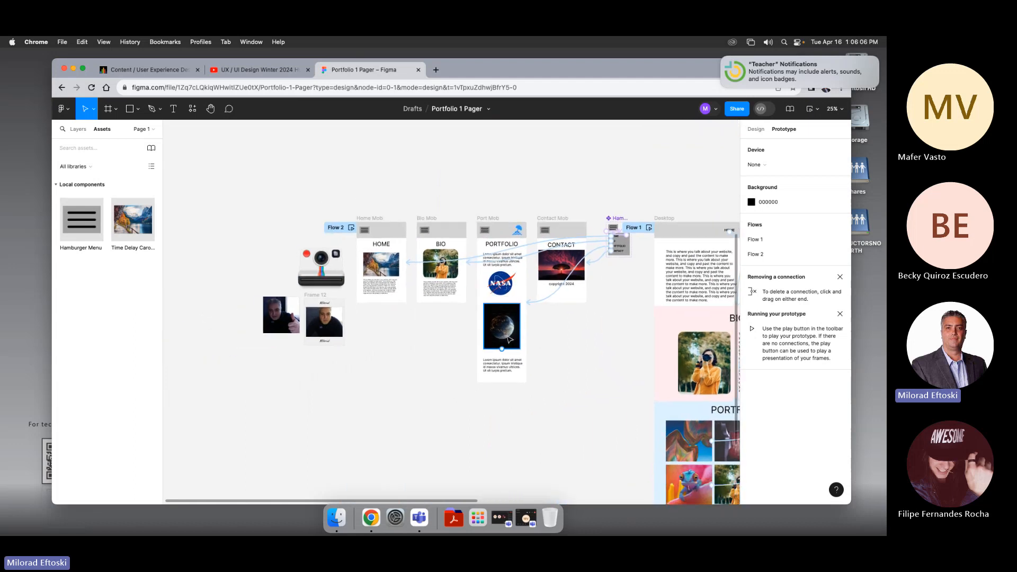
pyautogui.scroll(5, 508, 339)
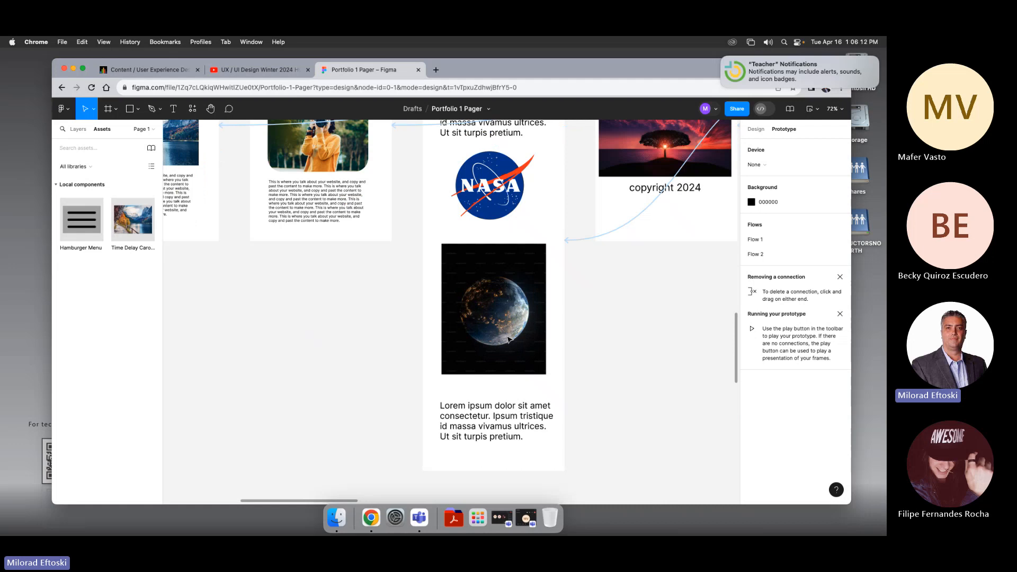
pyautogui.press('super+plus')
pyautogui.moveTo(508, 339); pyautogui.dragTo(438, 346)
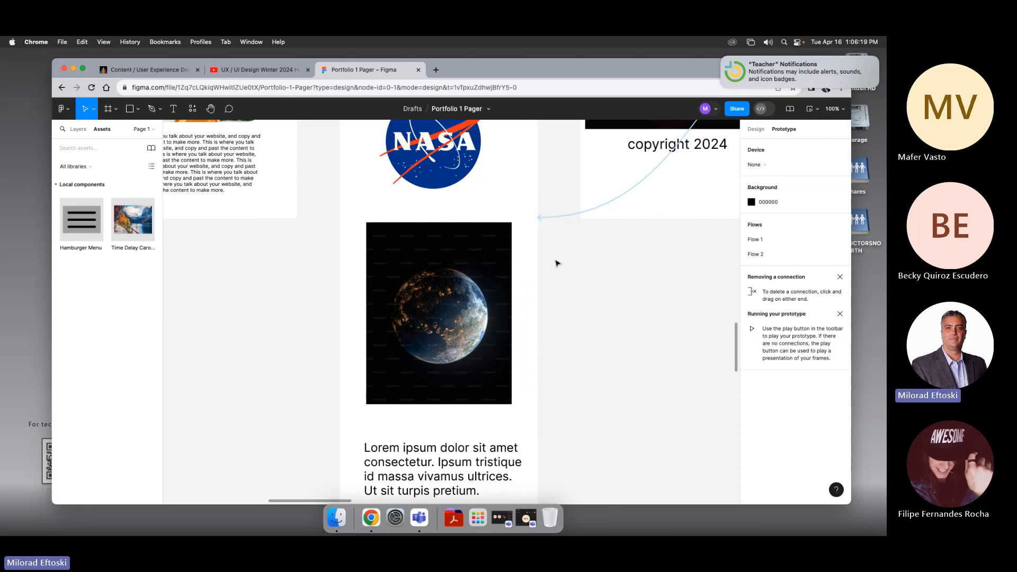
pyautogui.press('super+minus')
pyautogui.scroll(-2, 551, 281)
pyautogui.click(460, 264)
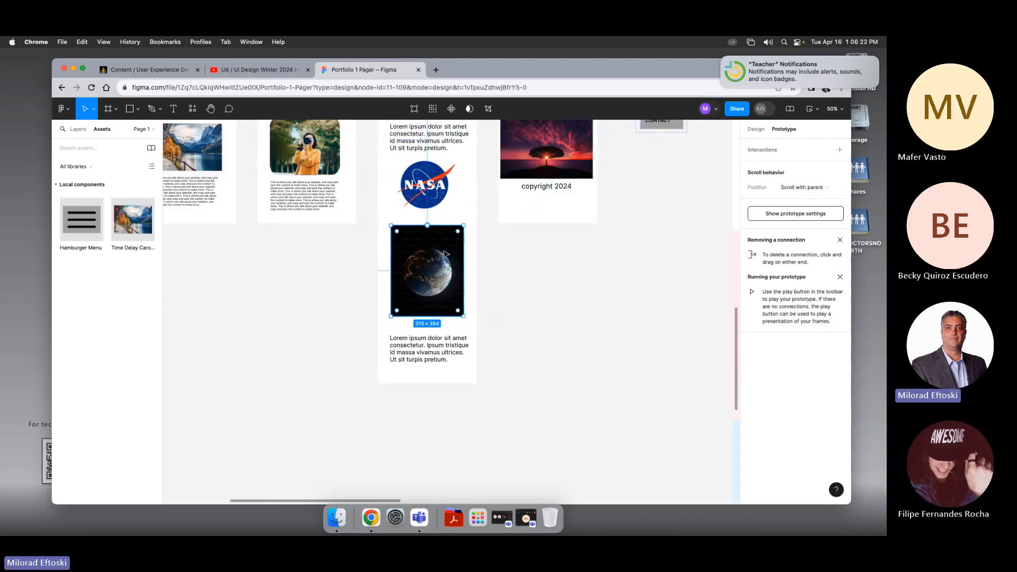
pyautogui.rightClick(448, 251)
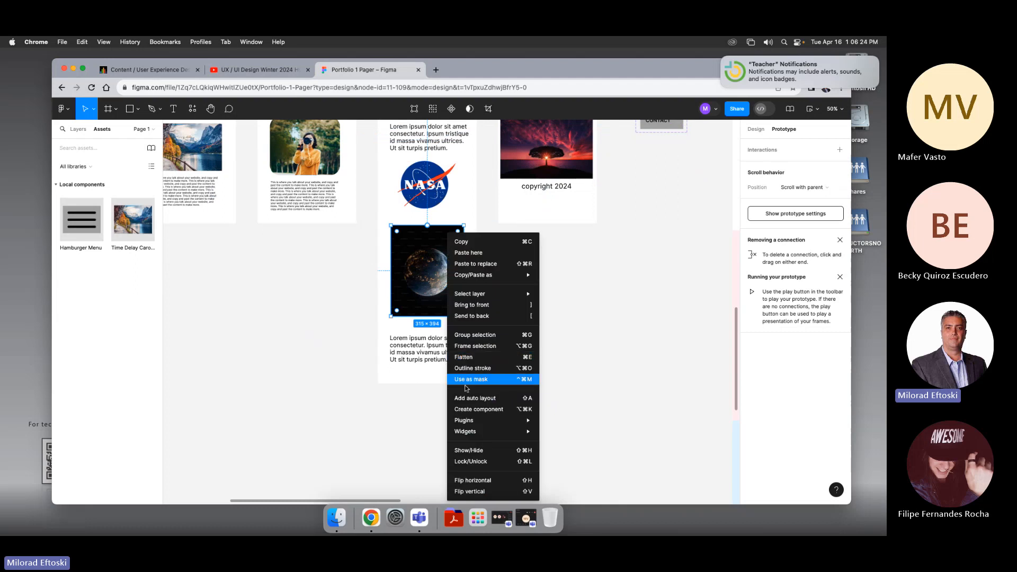
pyautogui.click(477, 346)
# Step: Widen the new frame to about 1168 px and delete it together with the planet image
pyautogui.scroll(2, 494, 283)
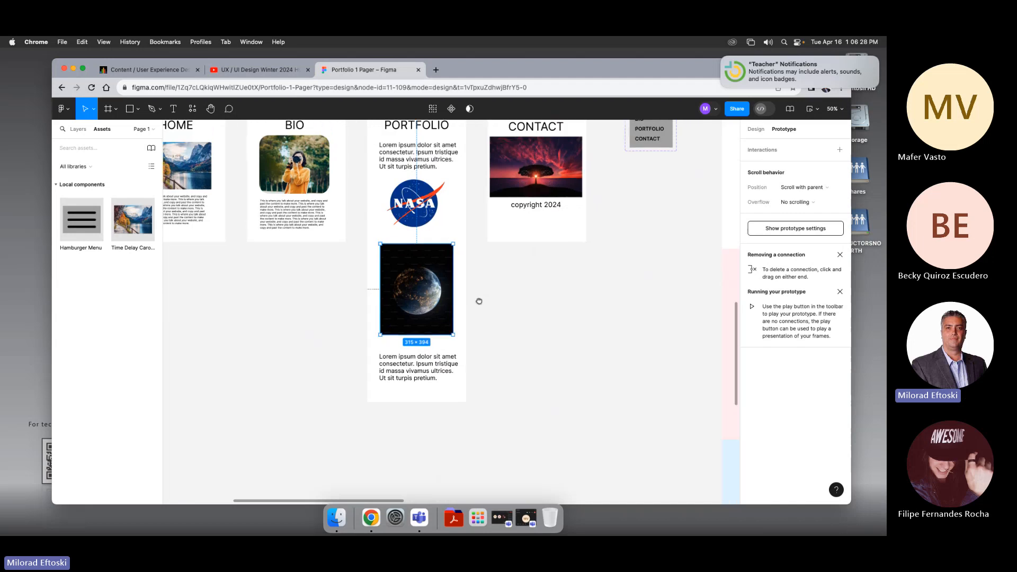
pyautogui.click(497, 318)
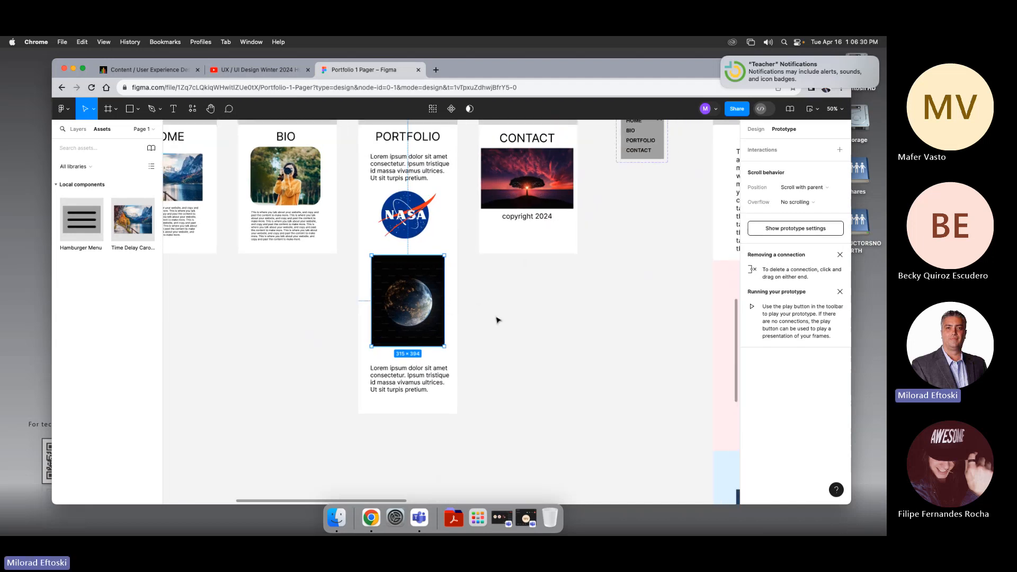
pyautogui.click(445, 308)
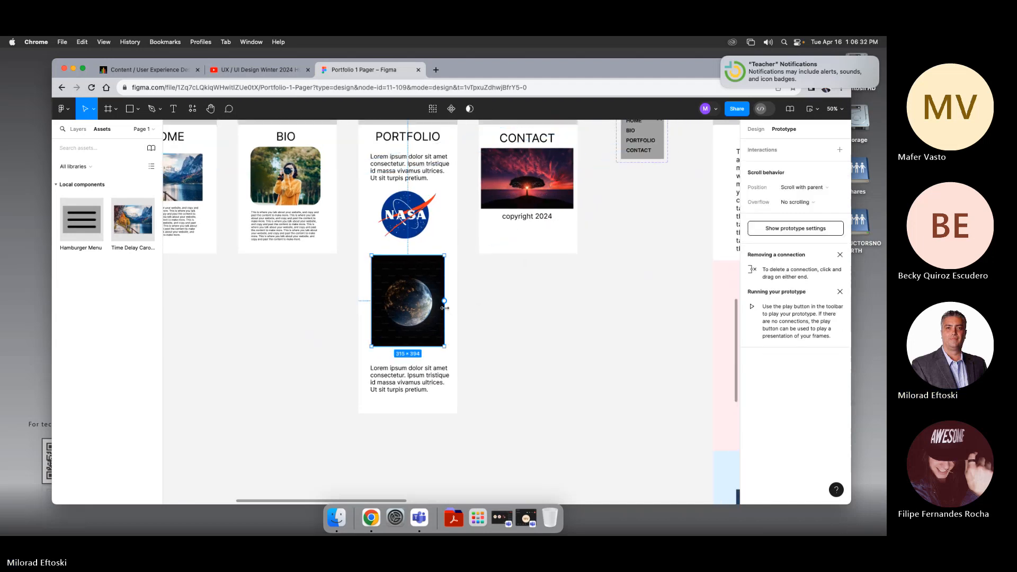
pyautogui.moveTo(444, 301); pyautogui.dragTo(642, 317)
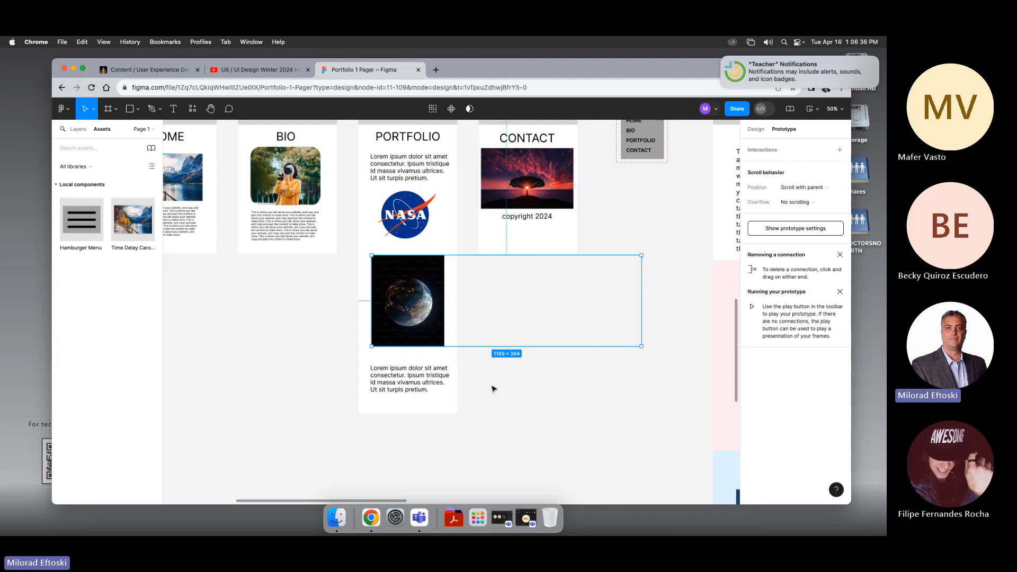
pyautogui.press('Delete')
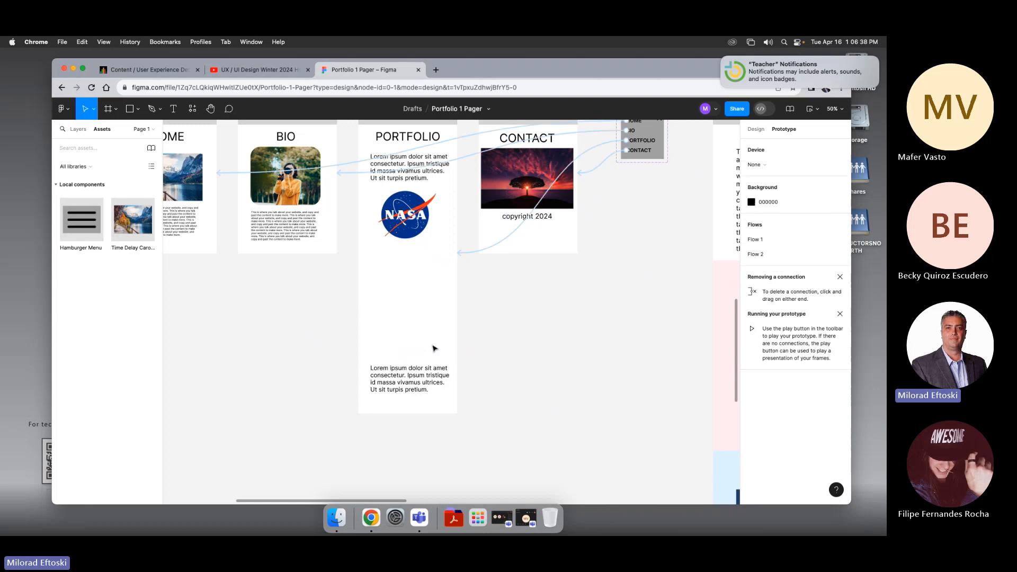
# Step: Open the Unsplash plugin from the resources
pyautogui.moveTo(353, 303); pyautogui.dragTo(331, 314)
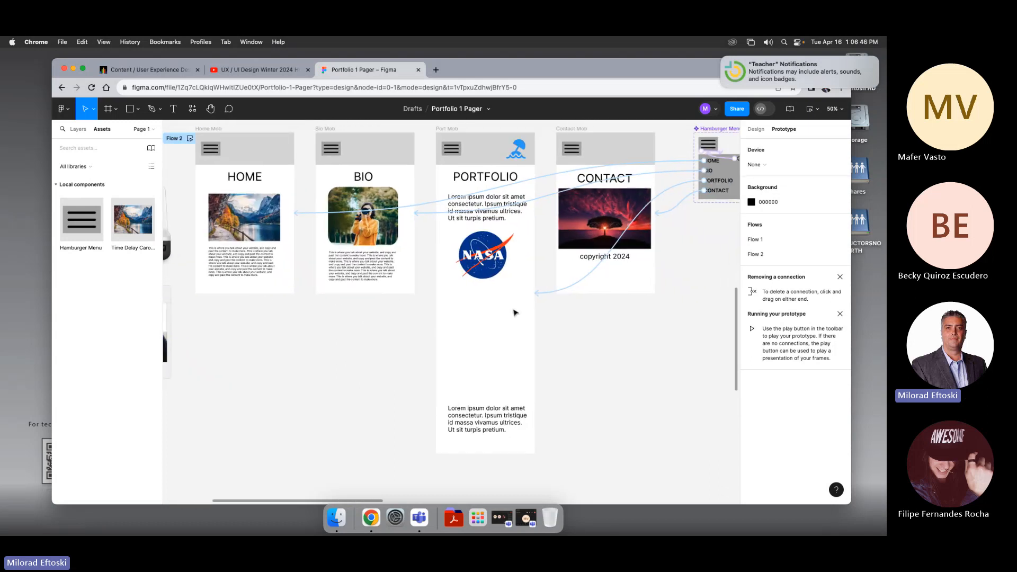
pyautogui.click(192, 109)
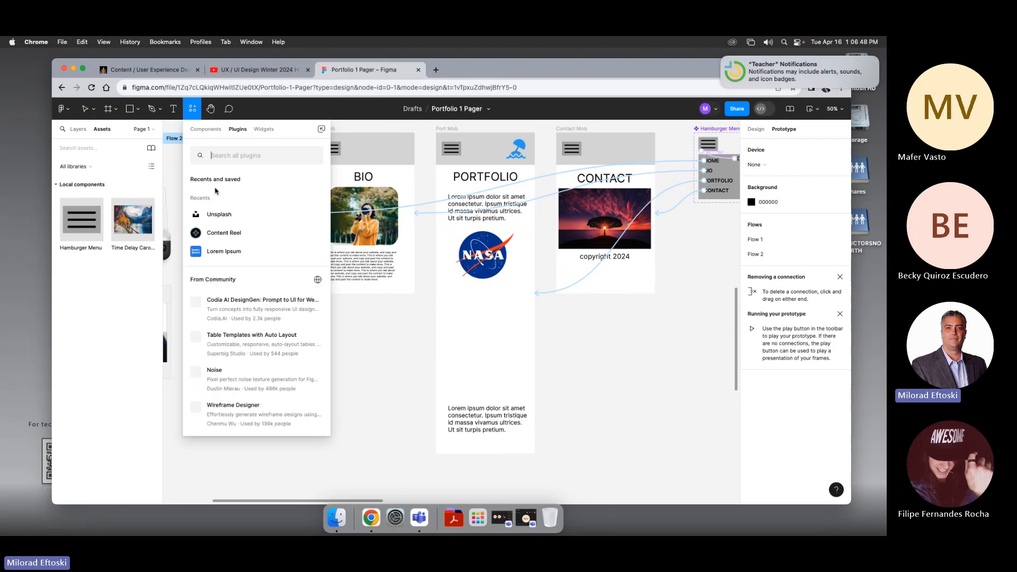
pyautogui.click(233, 221)
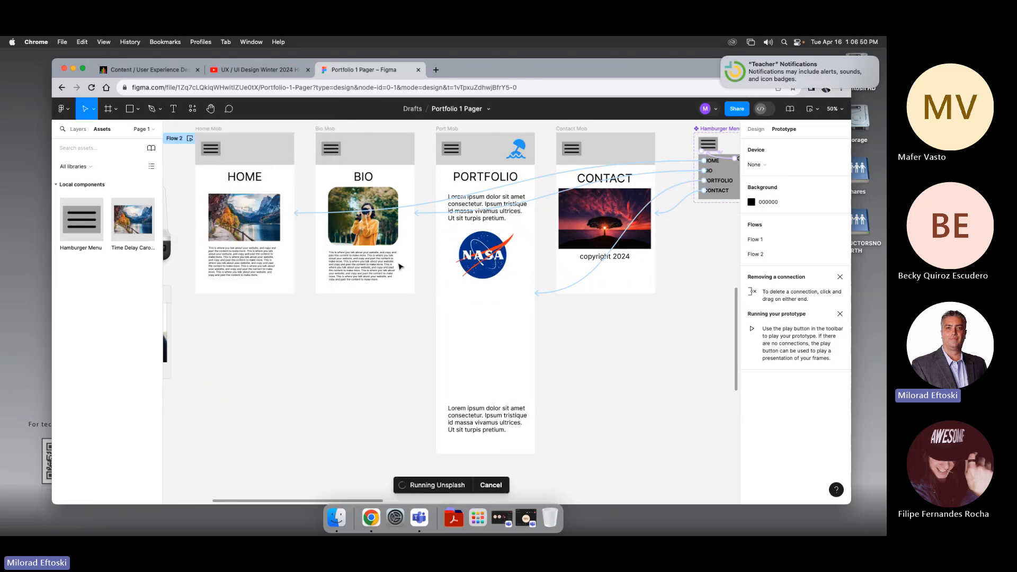
# Step: Draw a rectangle about 321 × 356 below the NASA logo and fill it with a city night photo from Unsplash
pyautogui.click(131, 111)
pyautogui.moveTo(452, 309)
pyautogui.mouseDown()
pyautogui.moveTo(504, 443)
pyautogui.moveTo(526, 390)
pyautogui.mouseUp()
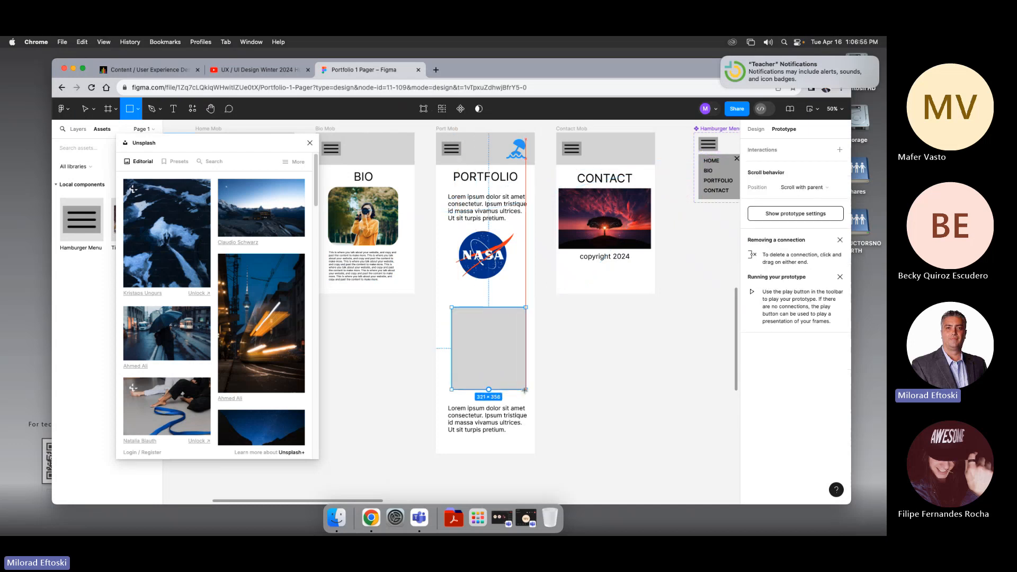
pyautogui.click(245, 332)
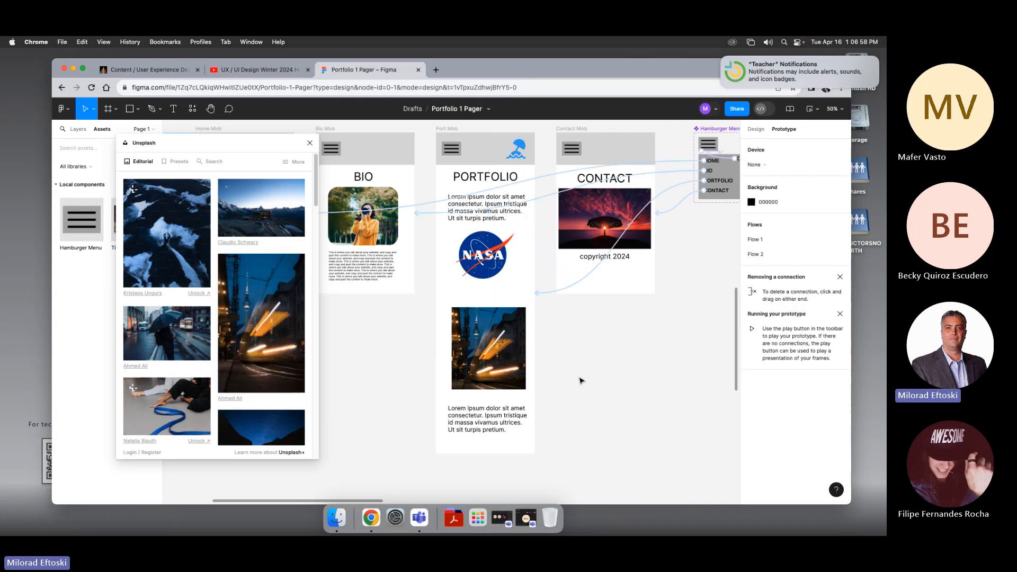
# Step: Duplicate the image rectangle three times in a horizontal row to its right
pyautogui.moveTo(500, 382); pyautogui.dragTo(583, 382)
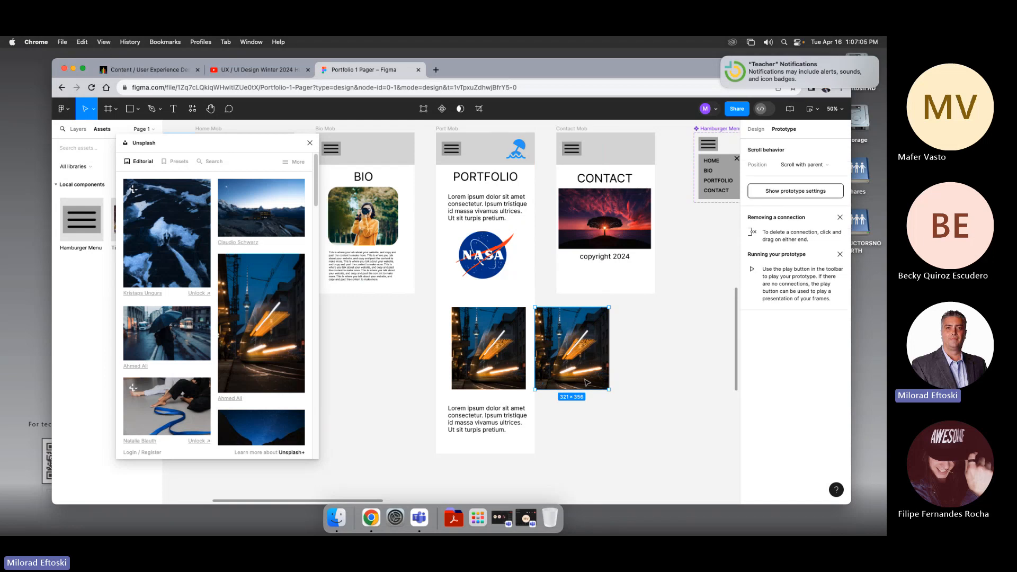
pyautogui.hscroll(3, 580, 416)
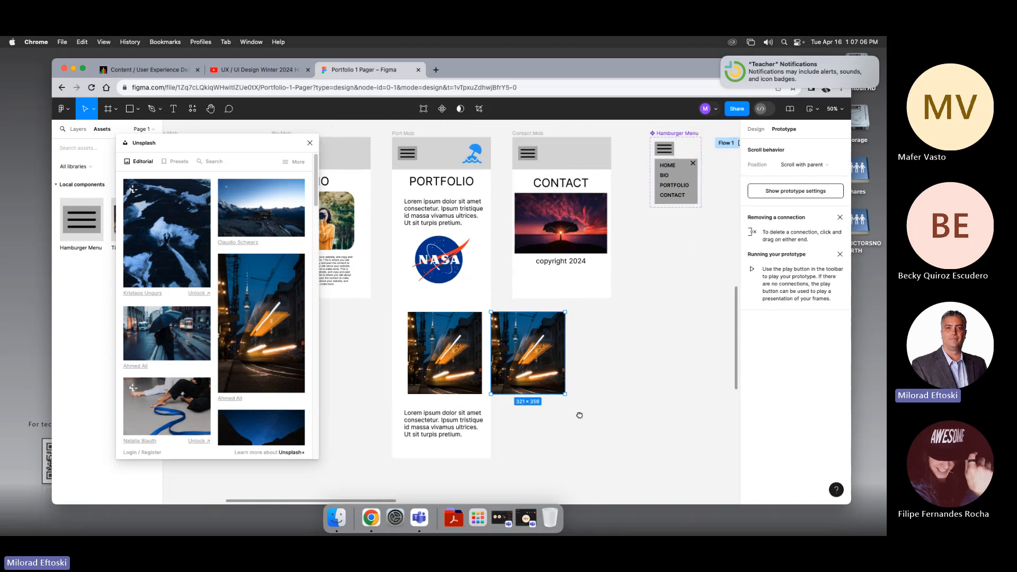
pyautogui.click(551, 407)
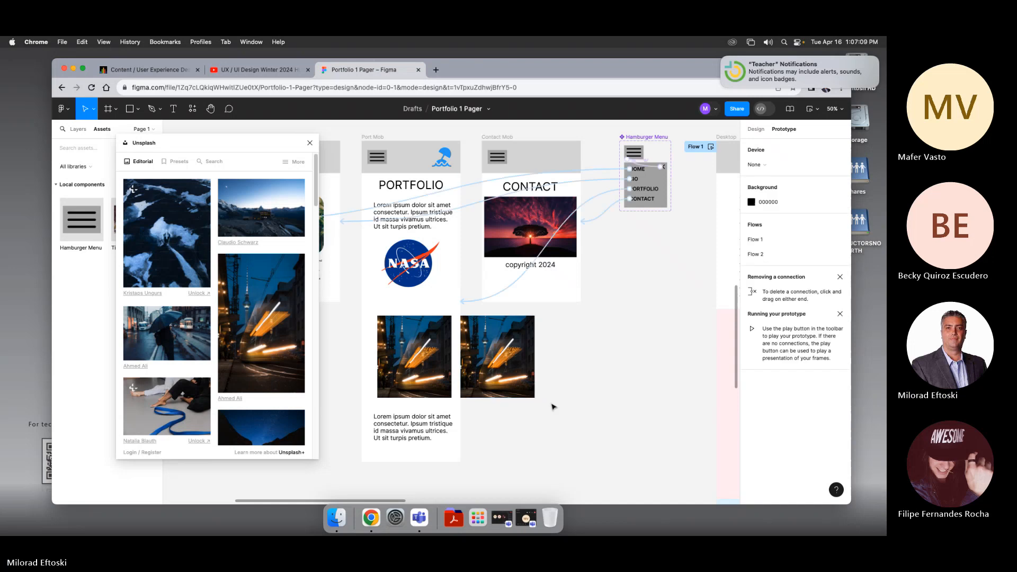
pyautogui.moveTo(501, 384); pyautogui.dragTo(585, 386)
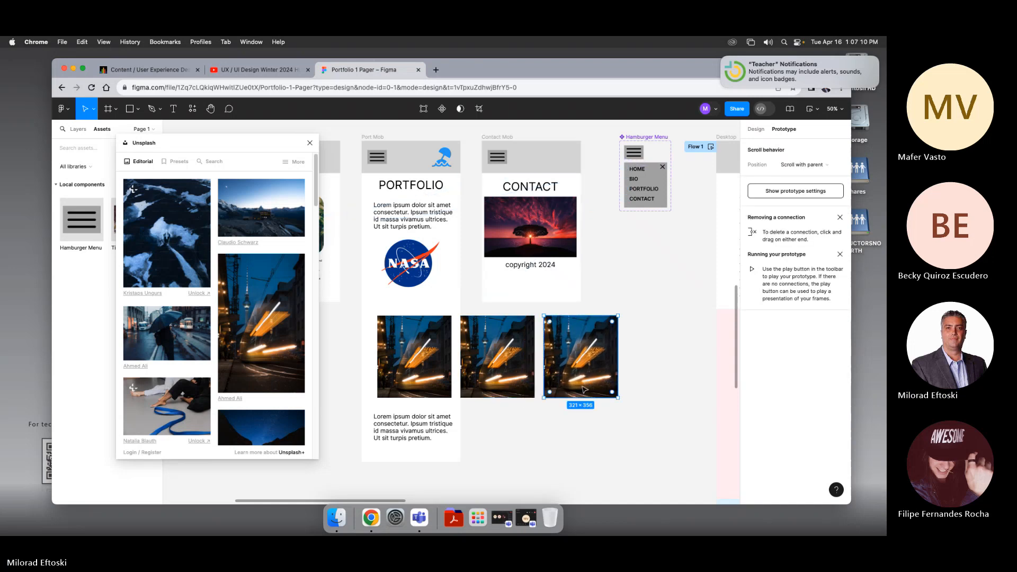
pyautogui.moveTo(488, 381); pyautogui.dragTo(649, 379)
pyautogui.click(566, 418)
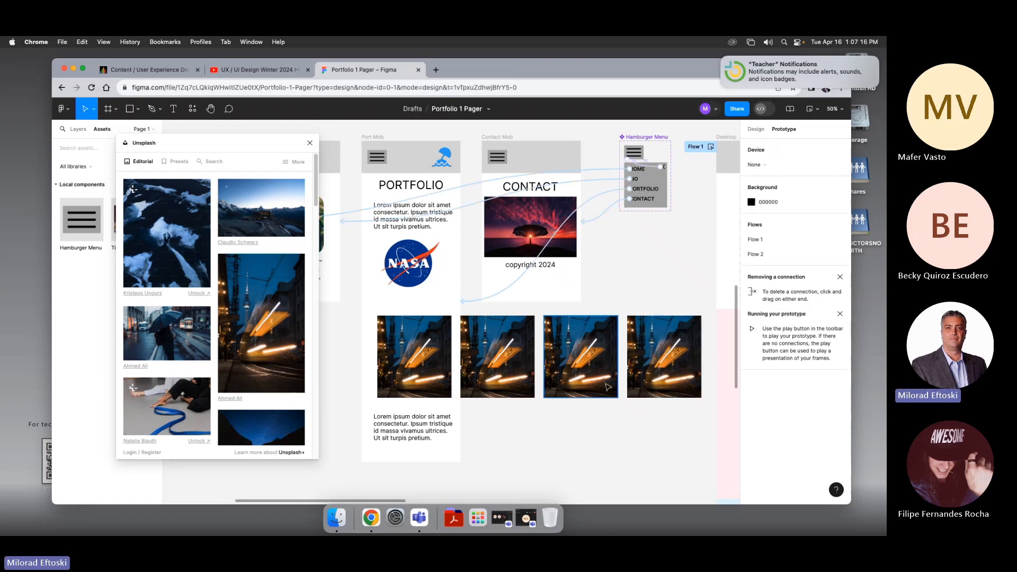
pyautogui.click(647, 376)
pyautogui.moveTo(478, 375); pyautogui.dragTo(503, 405)
pyautogui.press('super+z')
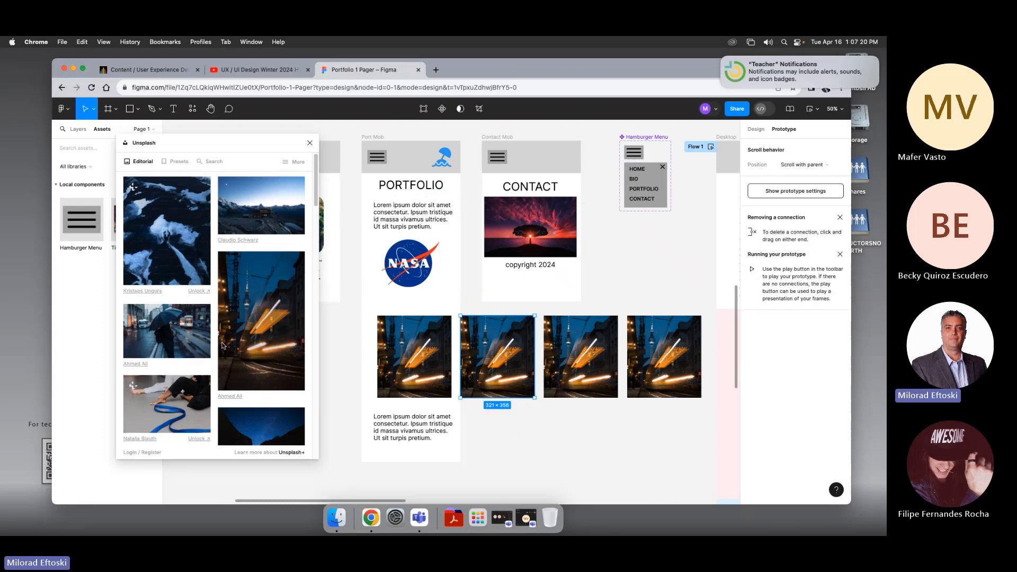
# Step: Fill the first image rectangle with the Earth-at-night photo from Unsplash
pyautogui.scroll(-5, 212, 346)
pyautogui.click(186, 349)
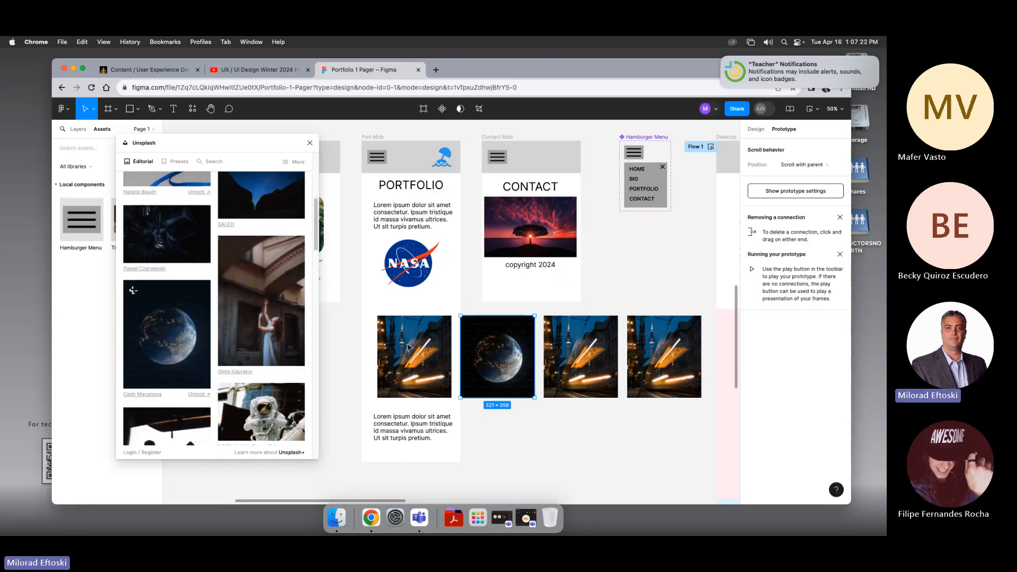
pyautogui.press('Tab')
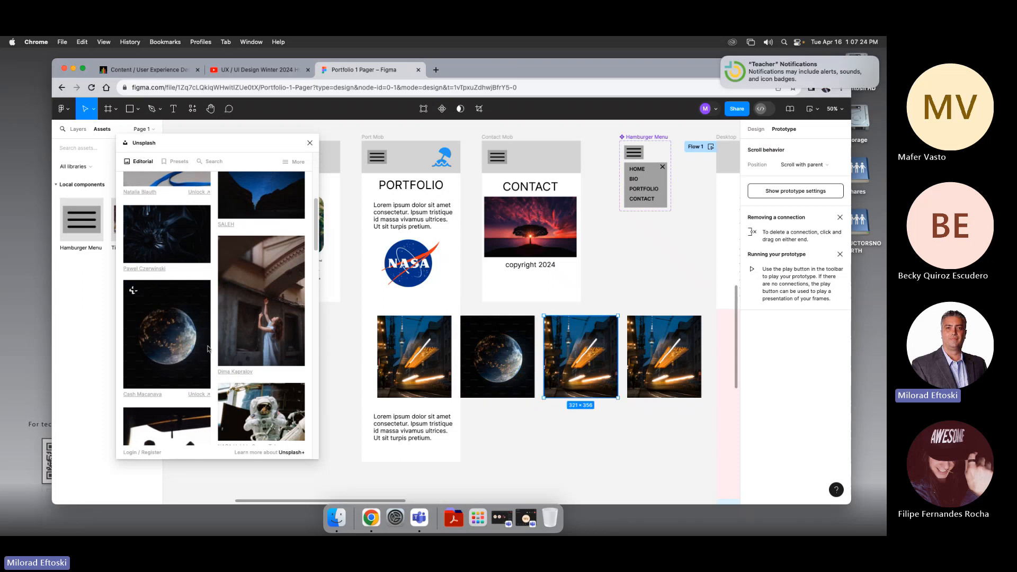
pyautogui.click(436, 367)
pyautogui.click(175, 336)
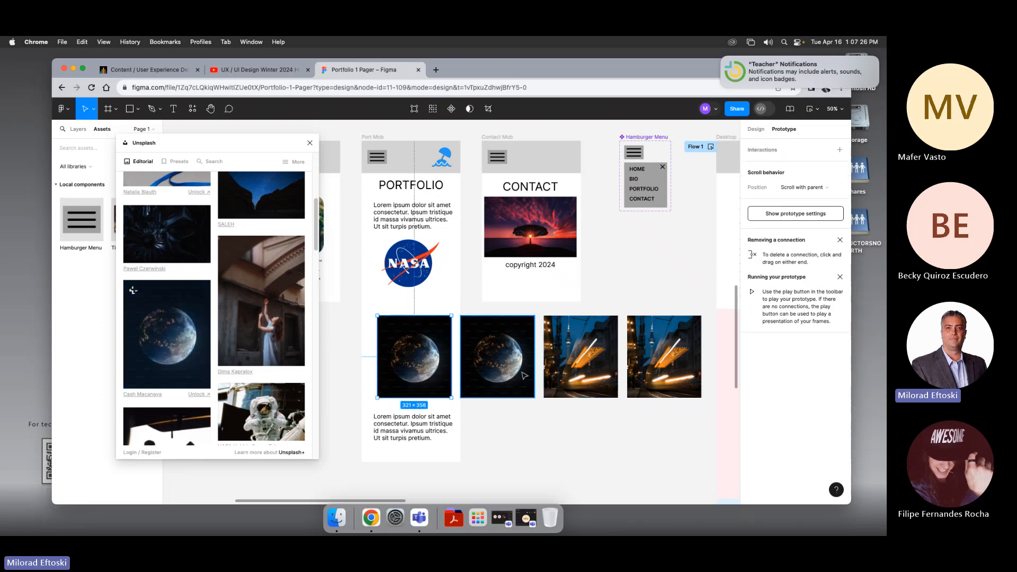
# Step: Fill the second rectangle with the woman photo and the fourth with the astronaut photo from Unsplash
pyautogui.press('Tab')
pyautogui.click(245, 332)
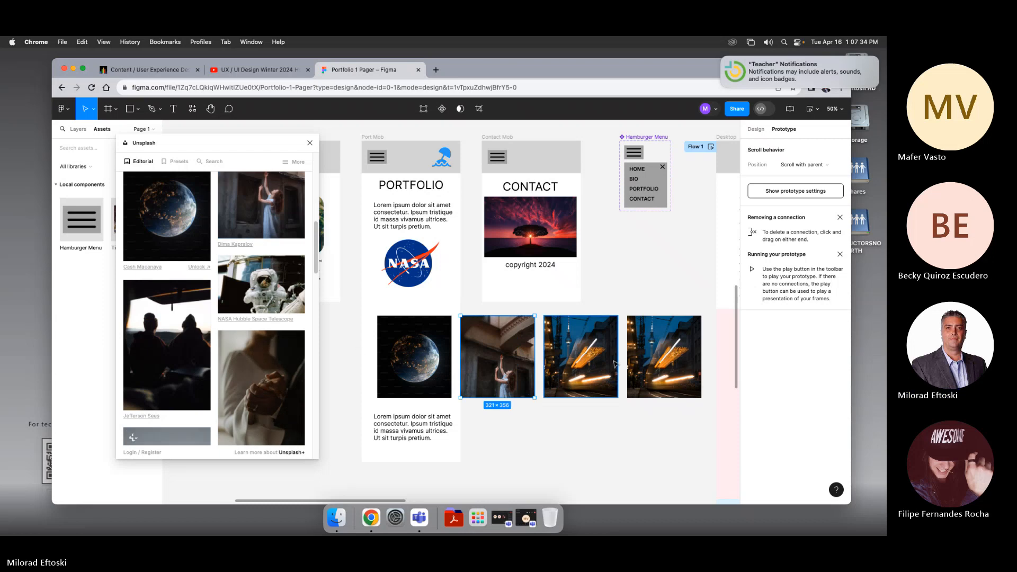
pyautogui.click(654, 360)
pyautogui.click(274, 301)
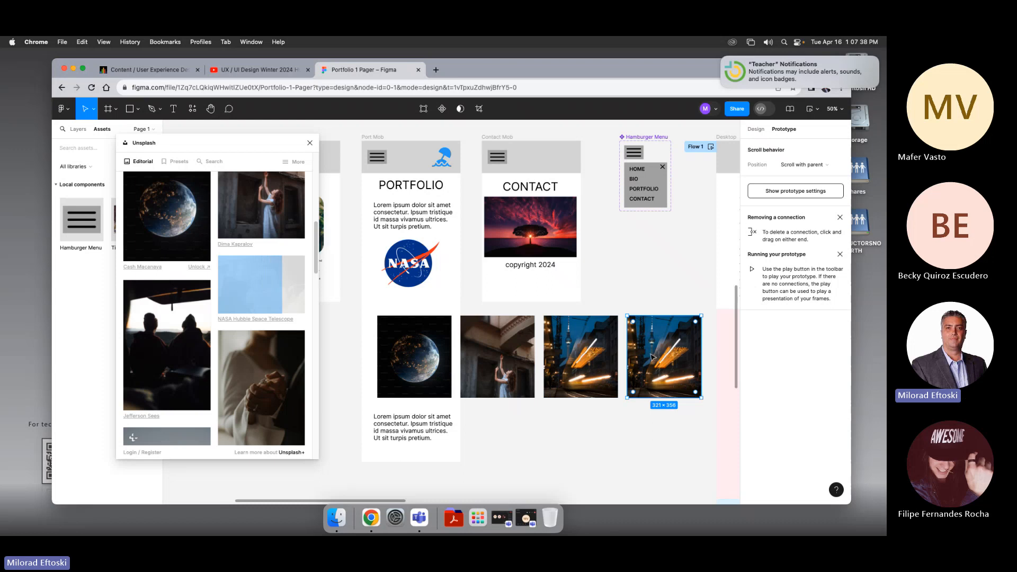
pyautogui.click(629, 440)
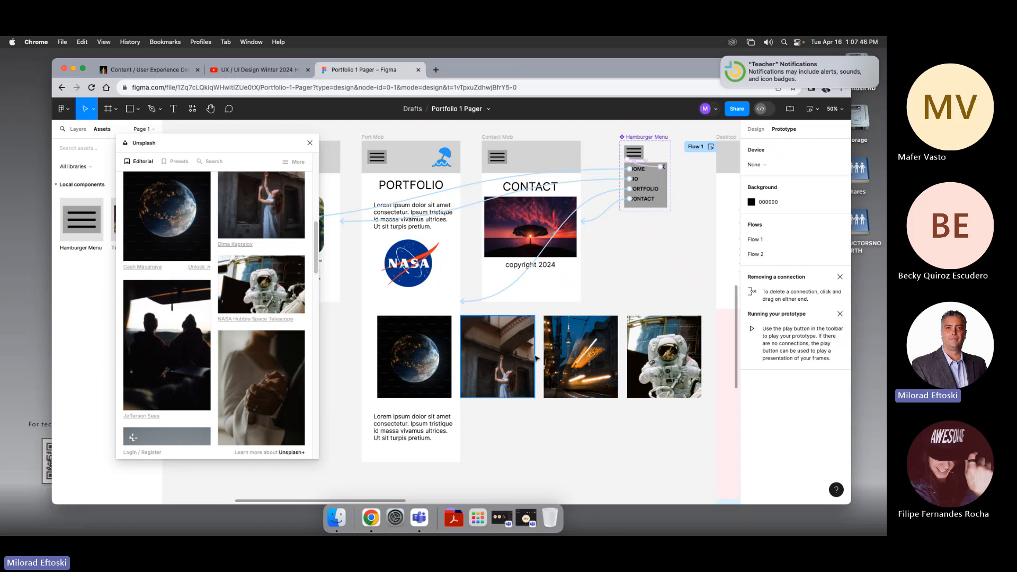
# Step: Try to wrap the four image rectangles below the NASA logo in a frame and resize it
pyautogui.hscroll(-2, 537, 356)
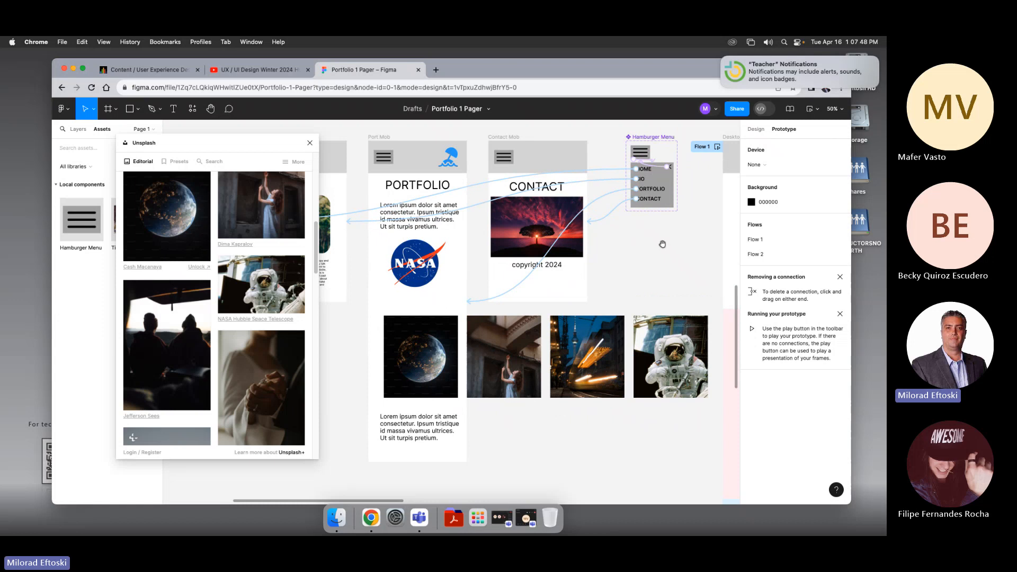
pyautogui.hscroll(10, 662, 244)
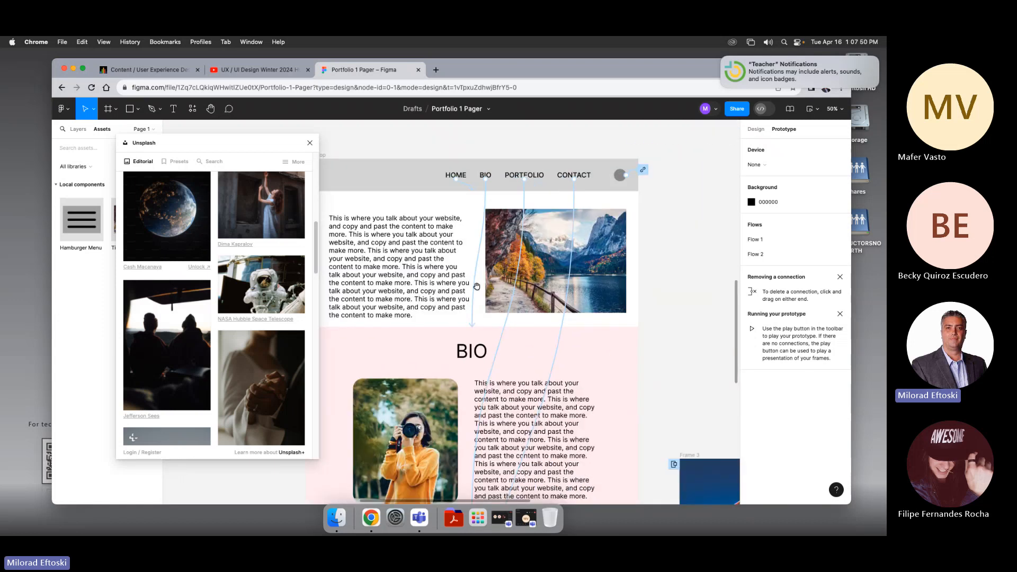
pyautogui.hscroll(-10, 477, 286)
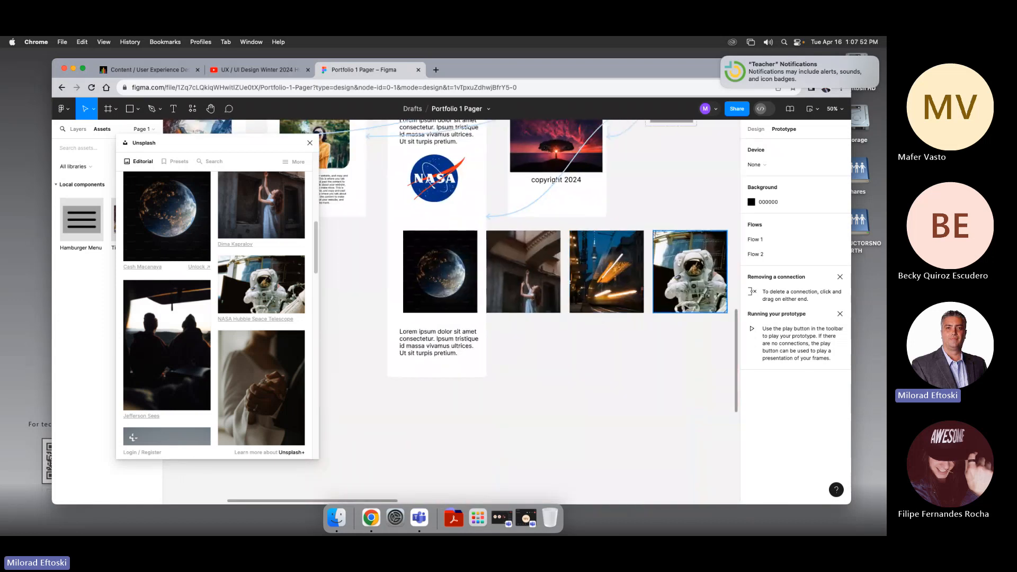
pyautogui.click(680, 303)
pyautogui.keyDown('shift'); pyautogui.click(610, 302); pyautogui.keyUp('shift')
pyautogui.keyDown('shift'); pyautogui.click(535, 301); pyautogui.keyUp('shift')
pyautogui.keyDown('shift'); pyautogui.click(466, 297); pyautogui.keyUp('shift')
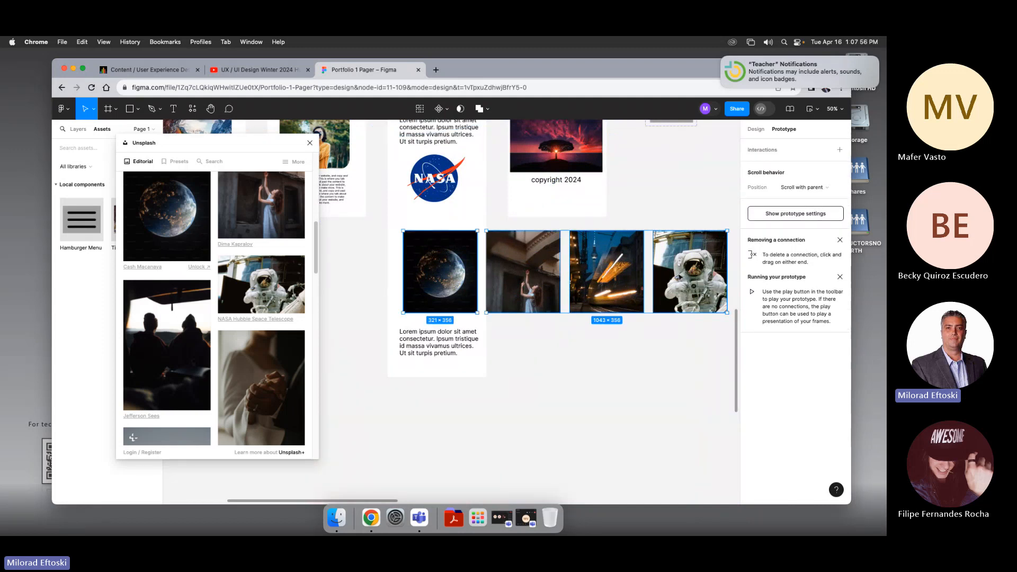
pyautogui.rightClick(680, 276)
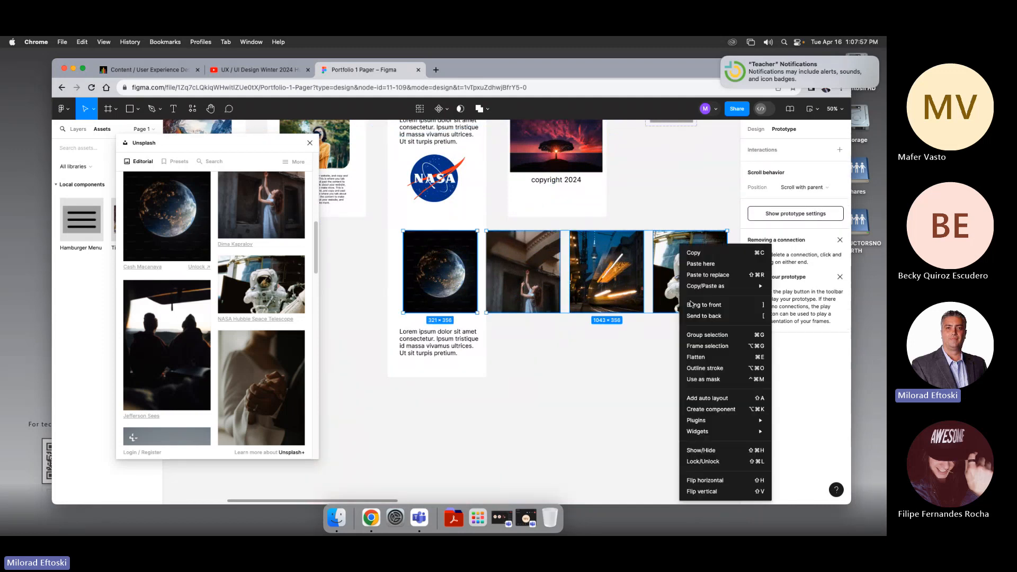
pyautogui.click(716, 348)
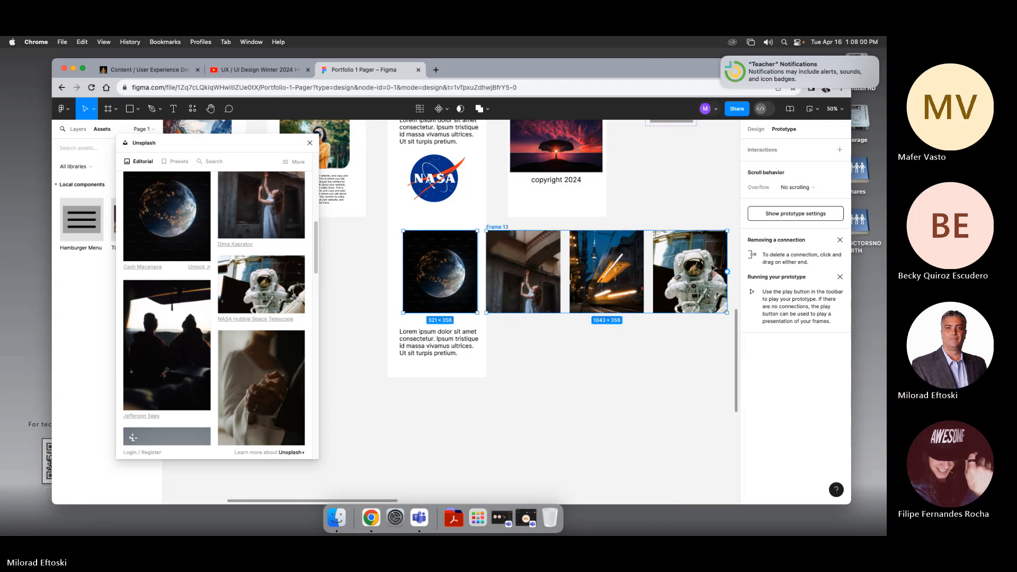
pyautogui.moveTo(726, 271); pyautogui.dragTo(517, 277)
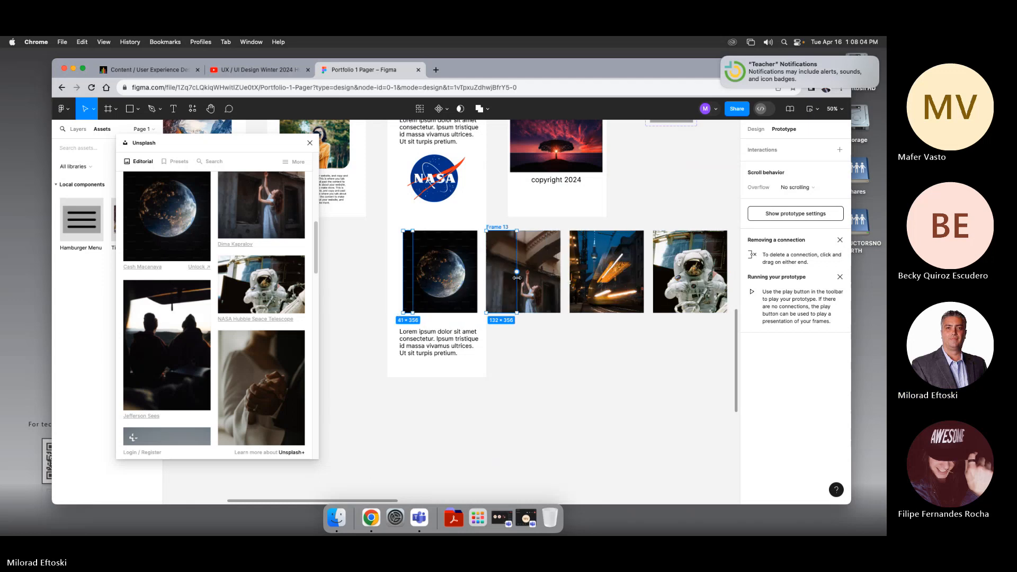
pyautogui.press('super+z')
pyautogui.click(548, 332)
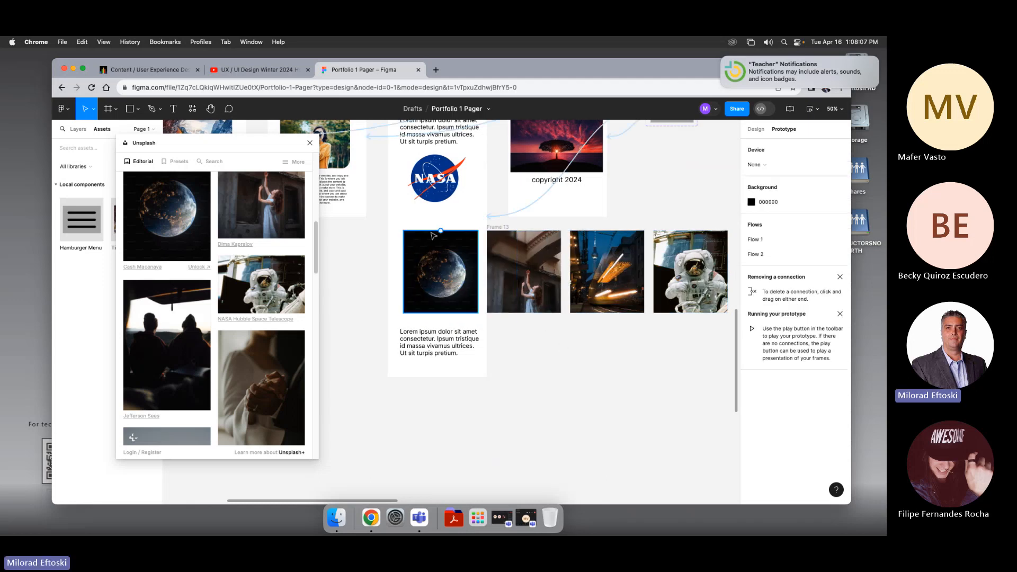
pyautogui.moveTo(480, 223); pyautogui.dragTo(529, 297)
pyautogui.click(559, 355)
pyautogui.hscroll(-1, 552, 332)
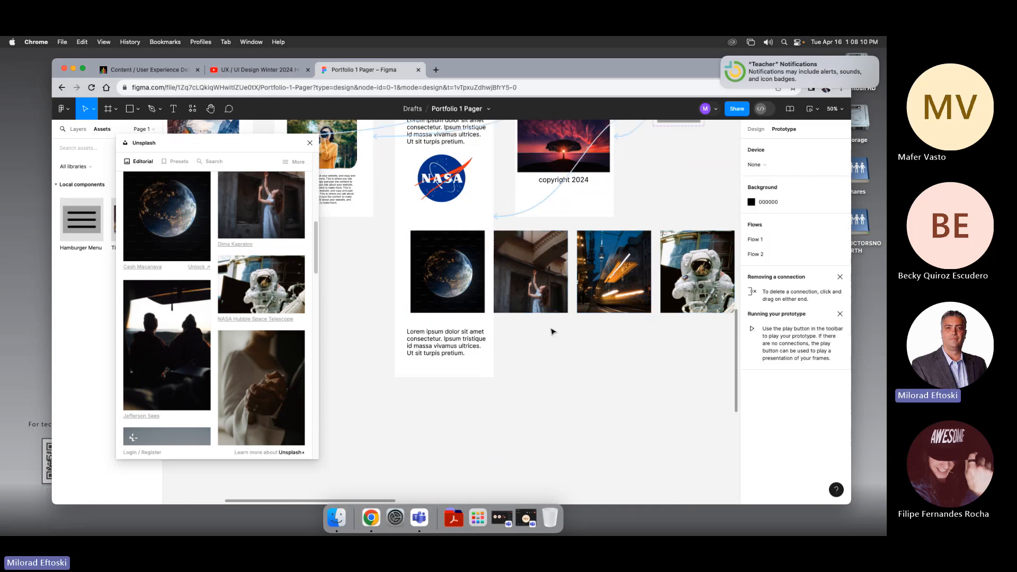
pyautogui.click(479, 305)
pyautogui.moveTo(462, 306); pyautogui.dragTo(431, 290)
pyautogui.press('super+z')
# Step: Try to frame the woman, city and astronaut image rectangles together
pyautogui.keyDown('shift'); pyautogui.click(524, 305); pyautogui.keyUp('shift')
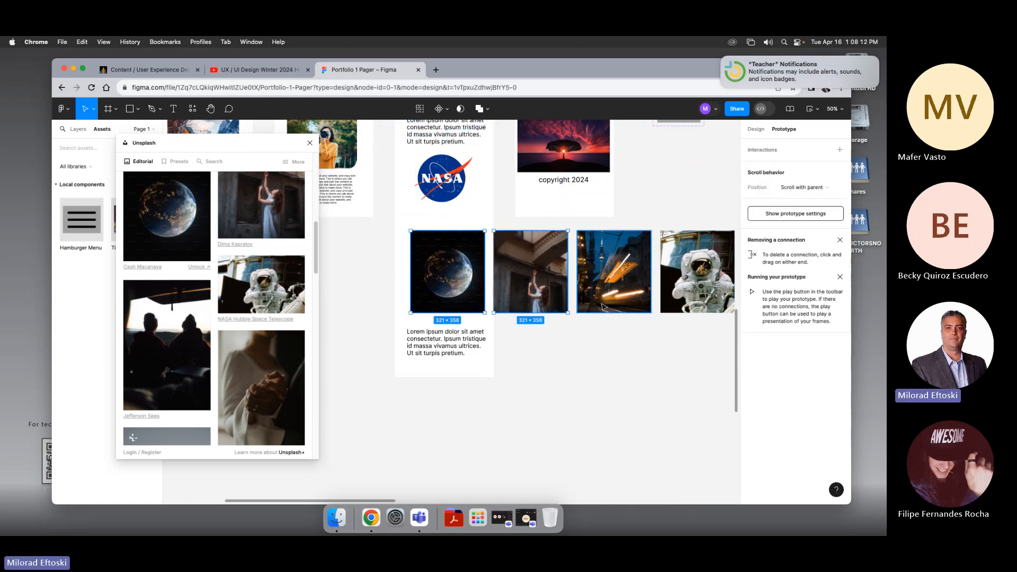
pyautogui.keyDown('shift'); pyautogui.click(604, 307); pyautogui.keyUp('shift')
pyautogui.keyDown('shift'); pyautogui.click(669, 307); pyautogui.keyUp('shift')
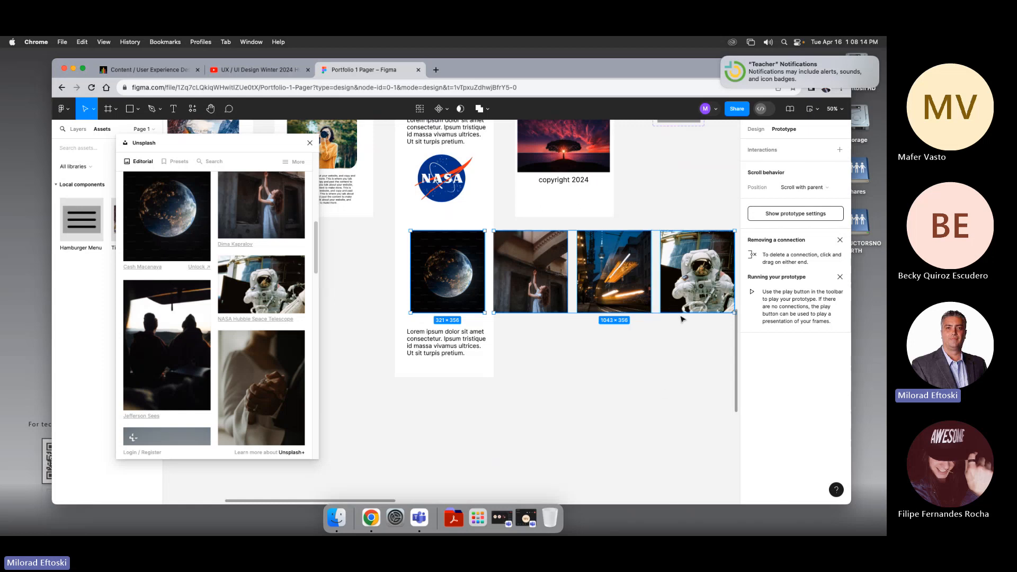
pyautogui.rightClick(684, 246)
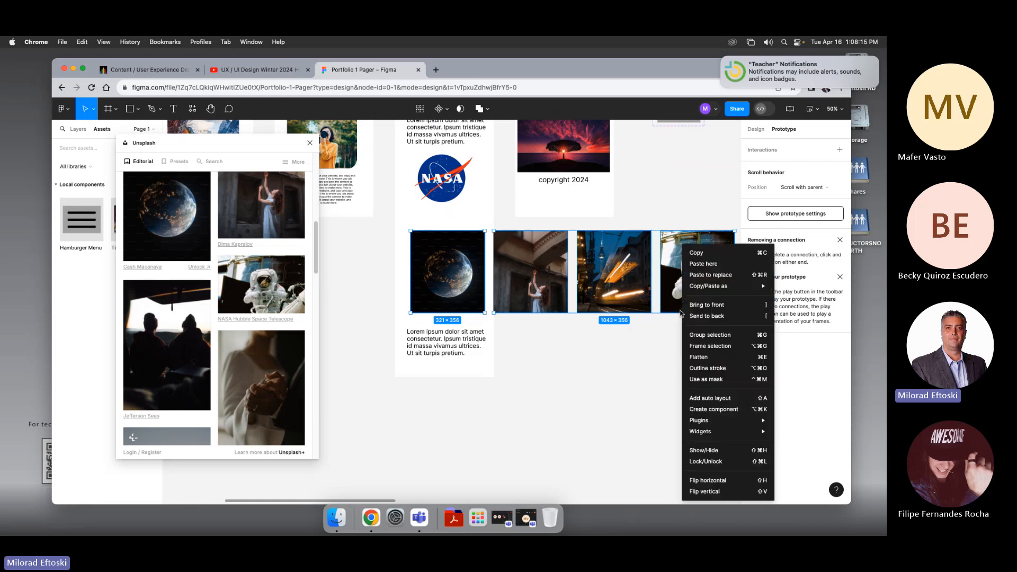
pyautogui.click(711, 346)
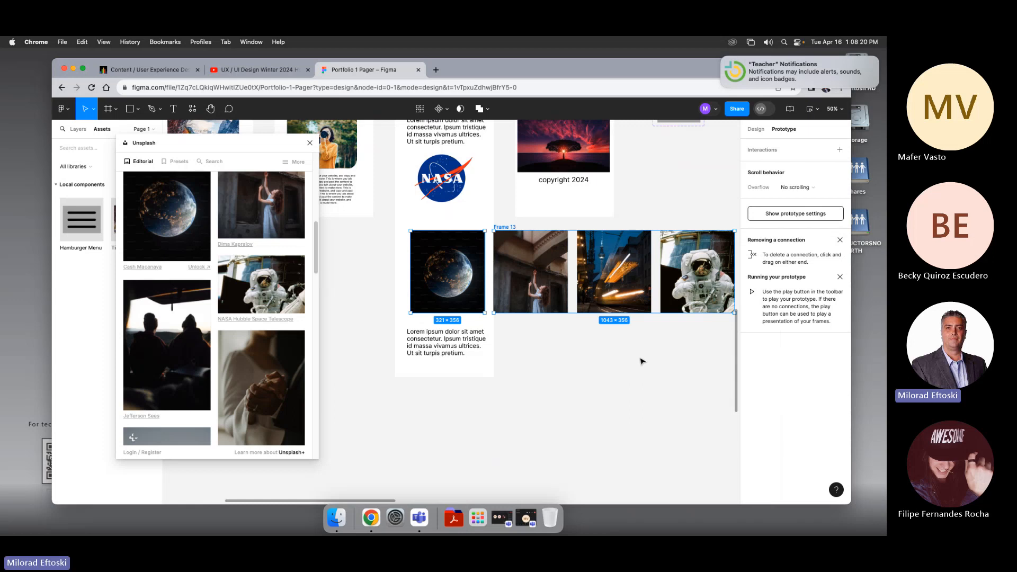
pyautogui.moveTo(537, 286)
pyautogui.mouseDown()
pyautogui.moveTo(529, 283)
pyautogui.moveTo(529, 300)
pyautogui.mouseUp()
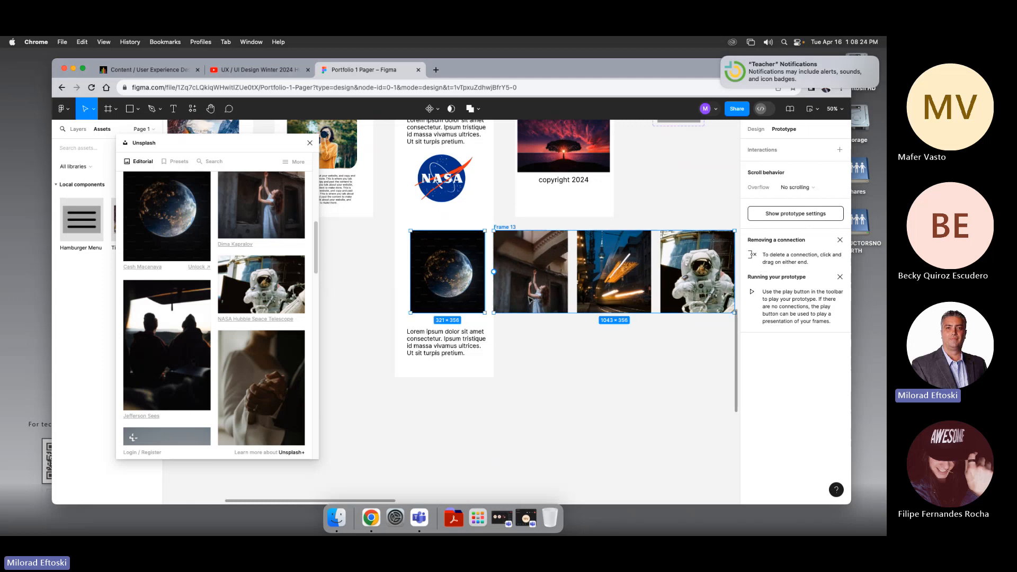
pyautogui.click(550, 344)
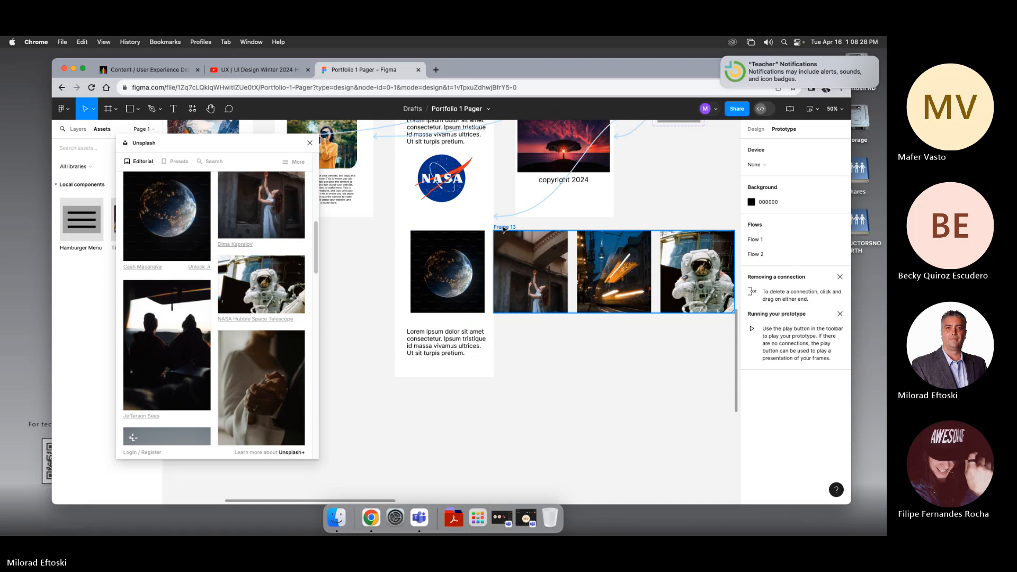
pyautogui.press('super+z')
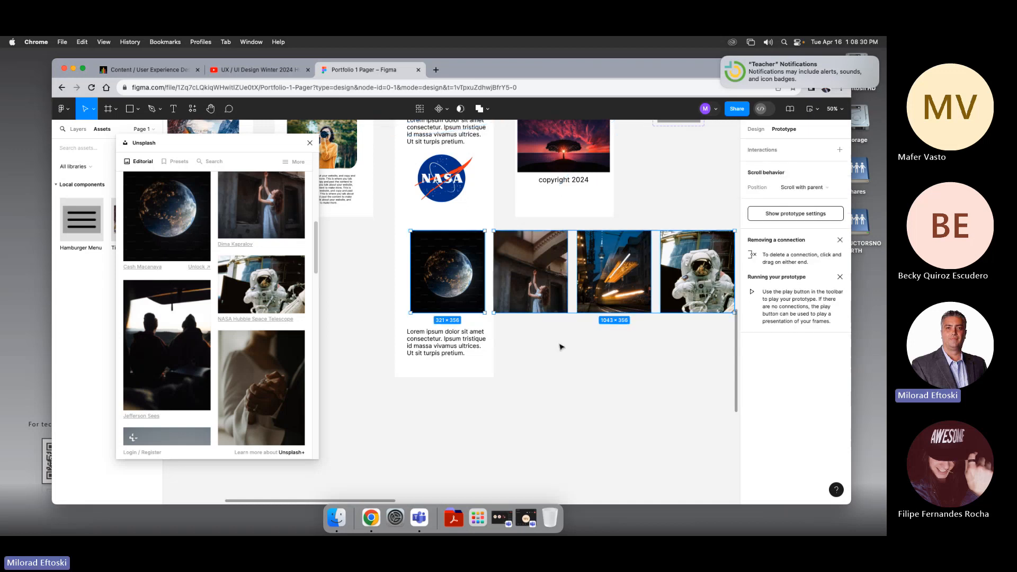
pyautogui.click(561, 347)
pyautogui.hscroll(-1, 562, 348)
pyautogui.click(466, 253)
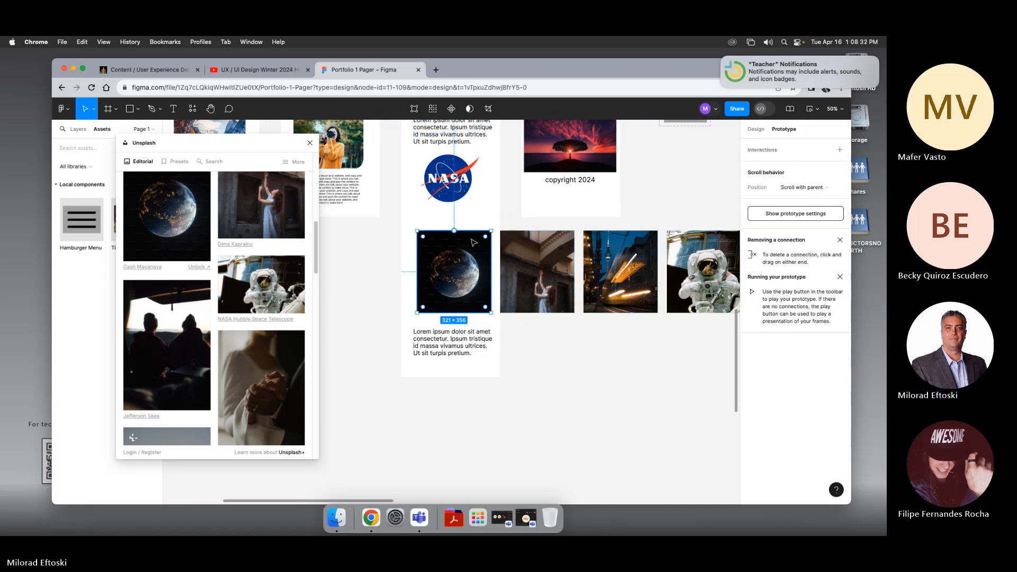
pyautogui.moveTo(473, 242); pyautogui.dragTo(606, 355)
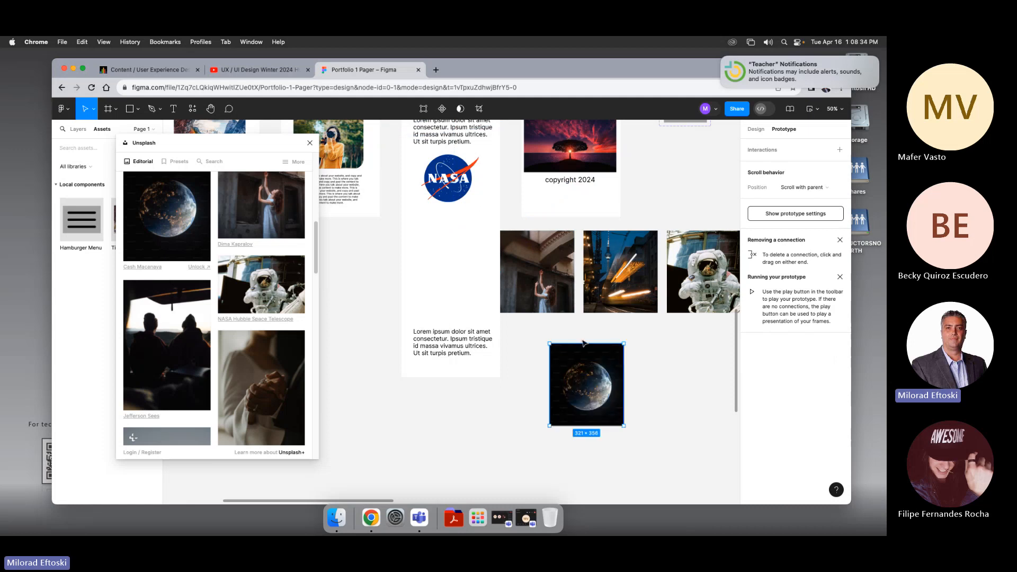
pyautogui.press('super+z')
pyautogui.click(575, 386)
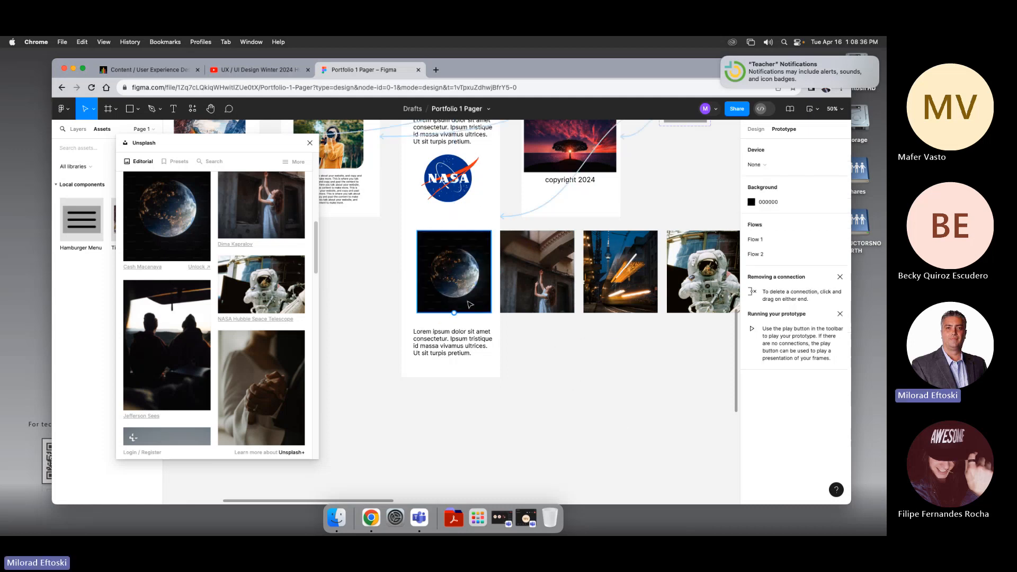
pyautogui.click(470, 304)
# Step: Delete the Earth image rectangle nested inside the Port Mob frame
pyautogui.click(78, 129)
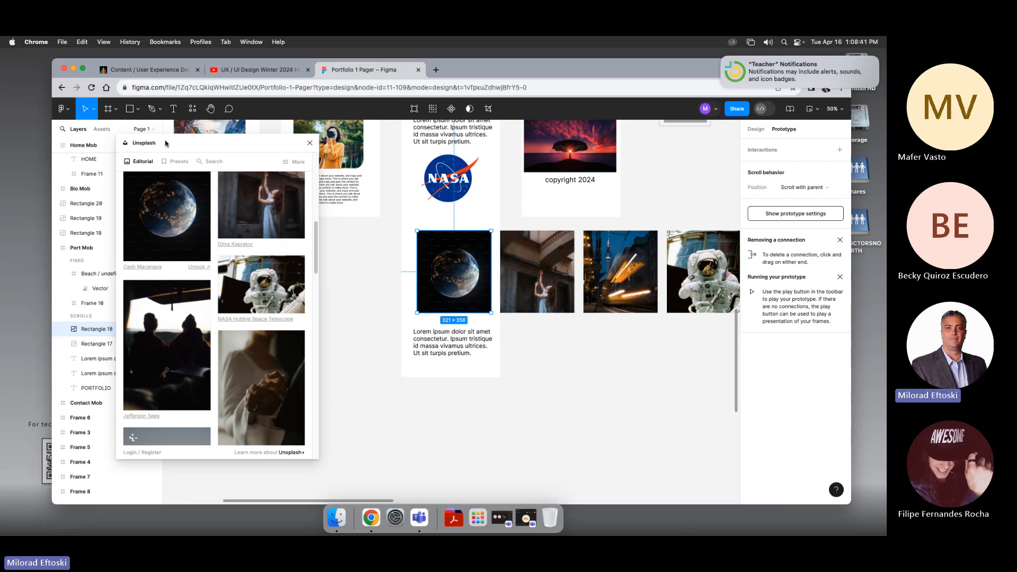
pyautogui.moveTo(167, 143); pyautogui.dragTo(229, 143)
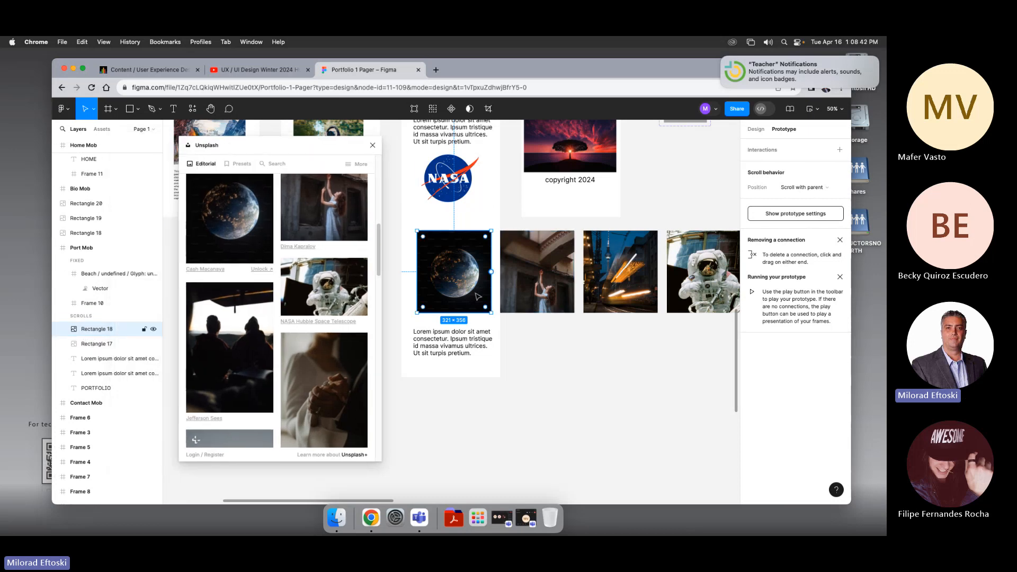
pyautogui.click(521, 300)
pyautogui.click(467, 299)
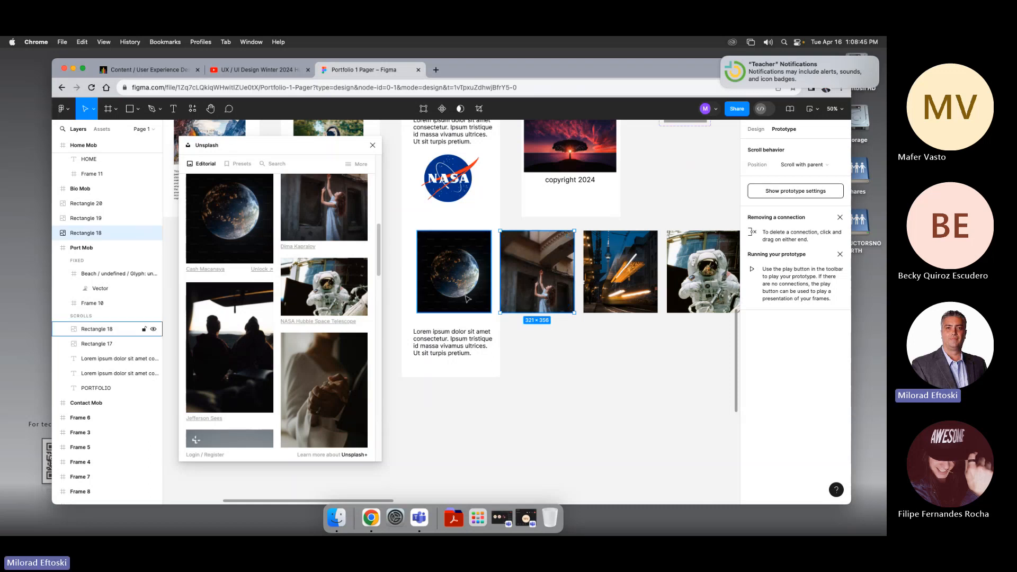
pyautogui.click(545, 288)
pyautogui.click(621, 295)
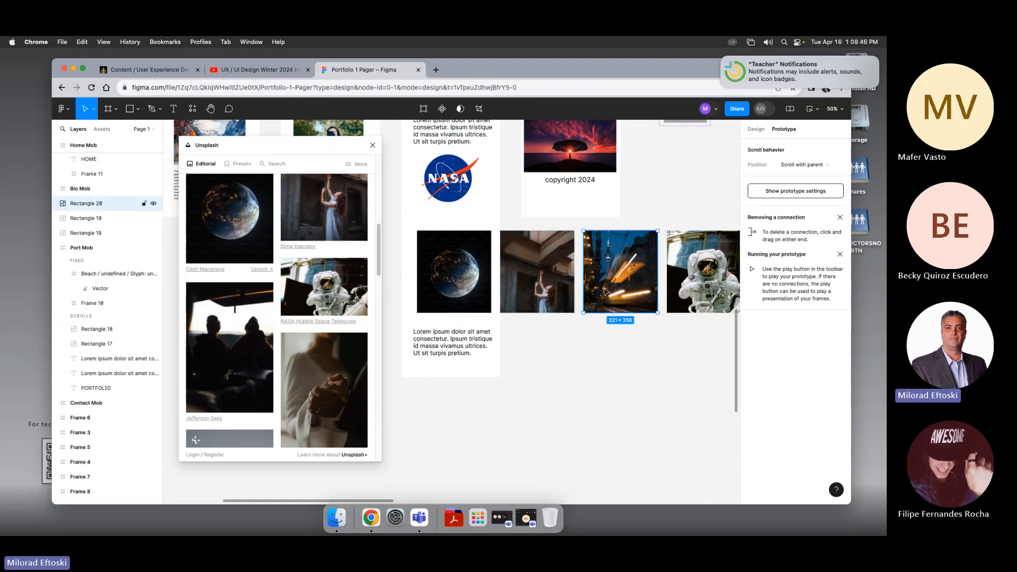
pyautogui.click(689, 298)
pyautogui.click(623, 300)
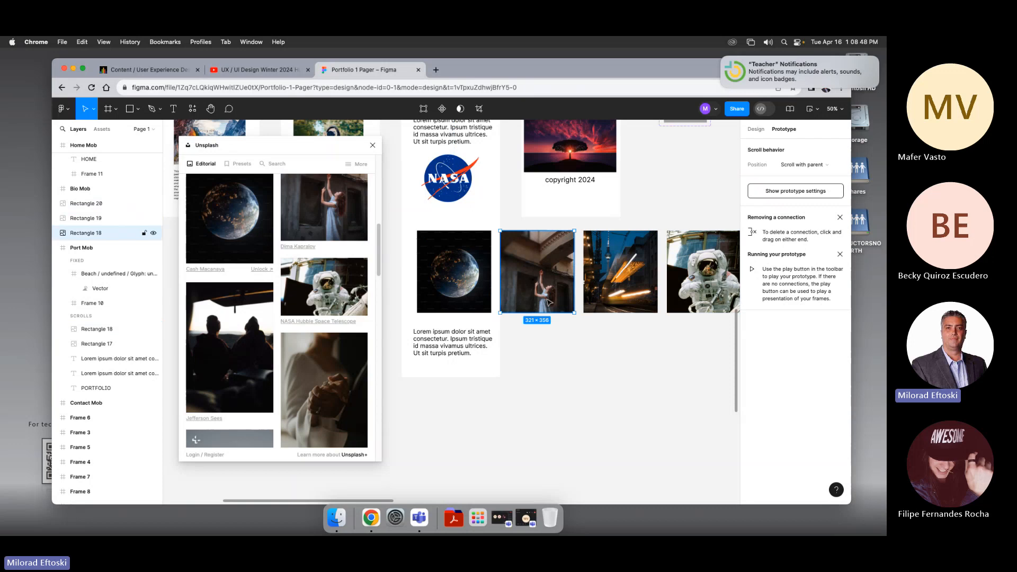
pyautogui.click(484, 306)
pyautogui.press('Delete')
pyautogui.click(534, 310)
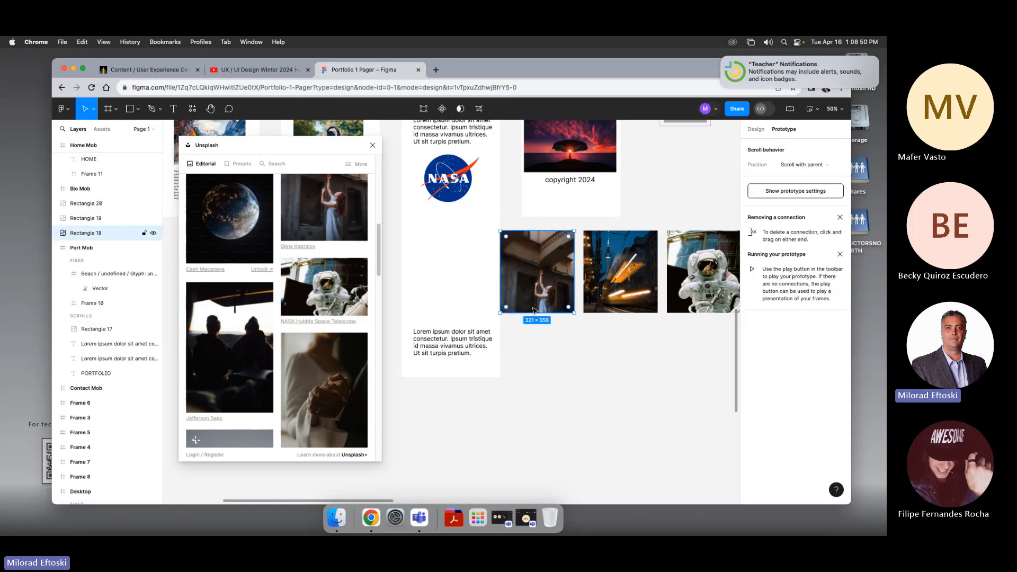
pyautogui.moveTo(528, 306); pyautogui.dragTo(481, 306)
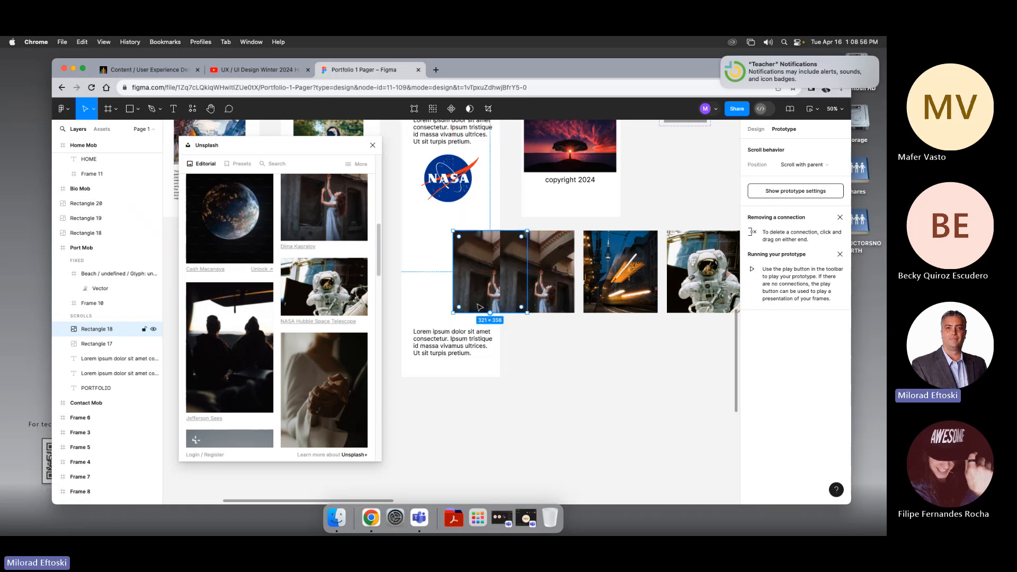
pyautogui.press('Delete')
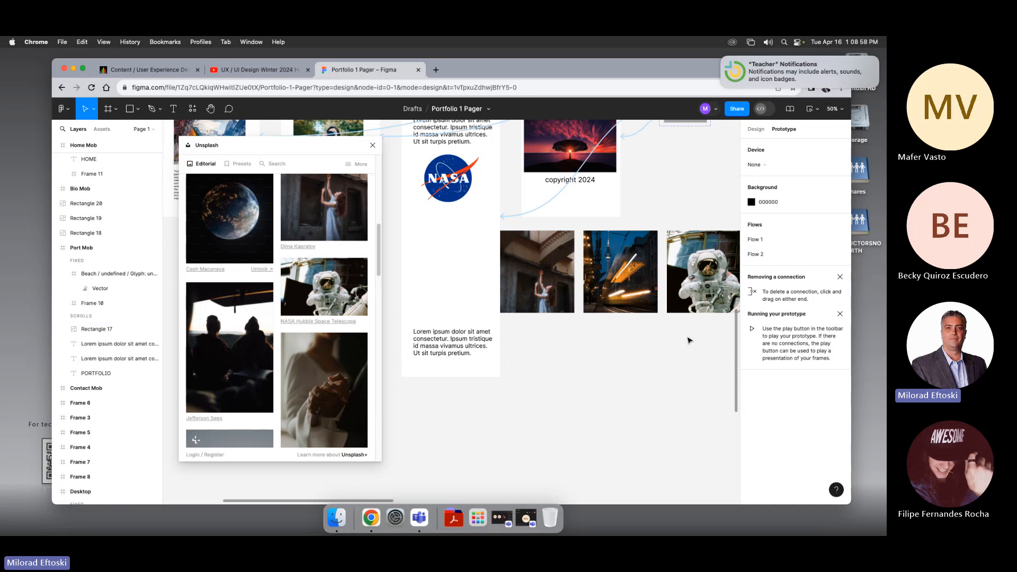
pyautogui.moveTo(688, 340); pyautogui.dragTo(595, 301)
pyautogui.press('space')
pyautogui.moveTo(592, 374); pyautogui.dragTo(605, 309)
pyautogui.moveTo(567, 236); pyautogui.dragTo(485, 413)
pyautogui.press('space')
pyautogui.moveTo(394, 321); pyautogui.dragTo(435, 314)
# Step: Duplicate the woman image rectangle to its left and fill the copy with the Earth-at-night photo
pyautogui.click(498, 405)
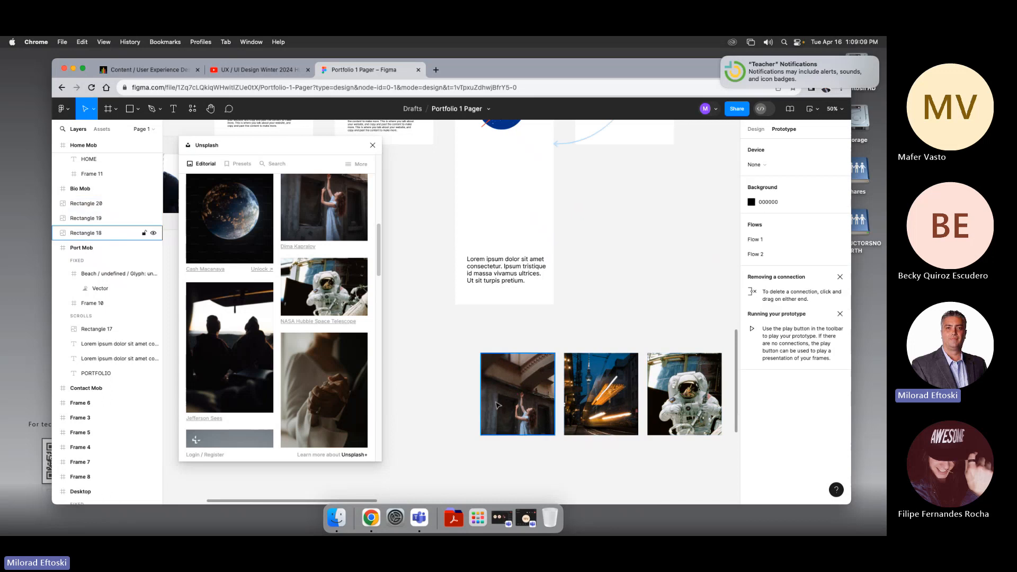
pyautogui.moveTo(500, 423); pyautogui.dragTo(418, 422)
pyautogui.click(231, 253)
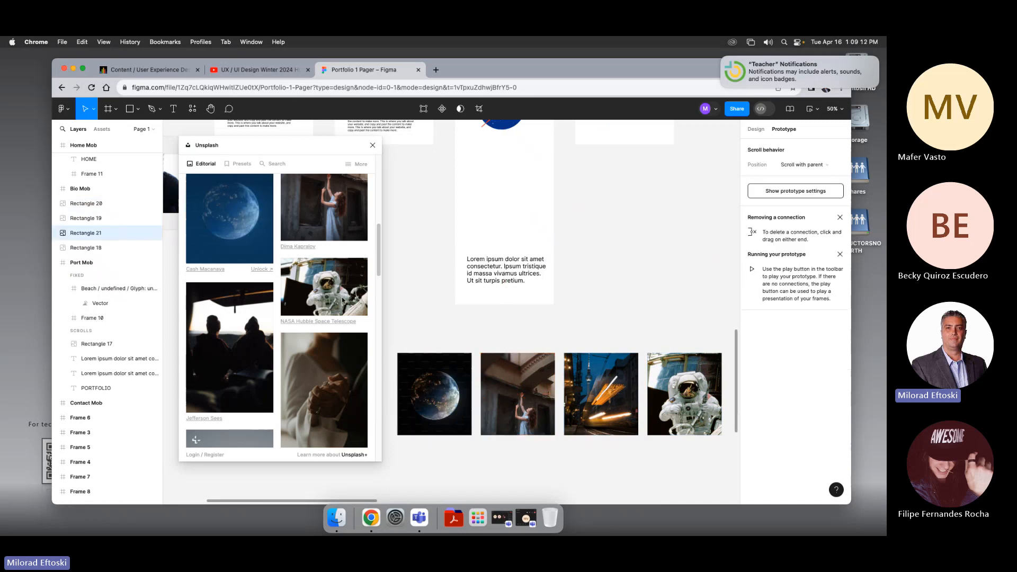
# Step: Select the row of four image rectangles and the Port Mob frame to compare their positions
pyautogui.click(480, 344)
pyautogui.moveTo(425, 335); pyautogui.dragTo(634, 481)
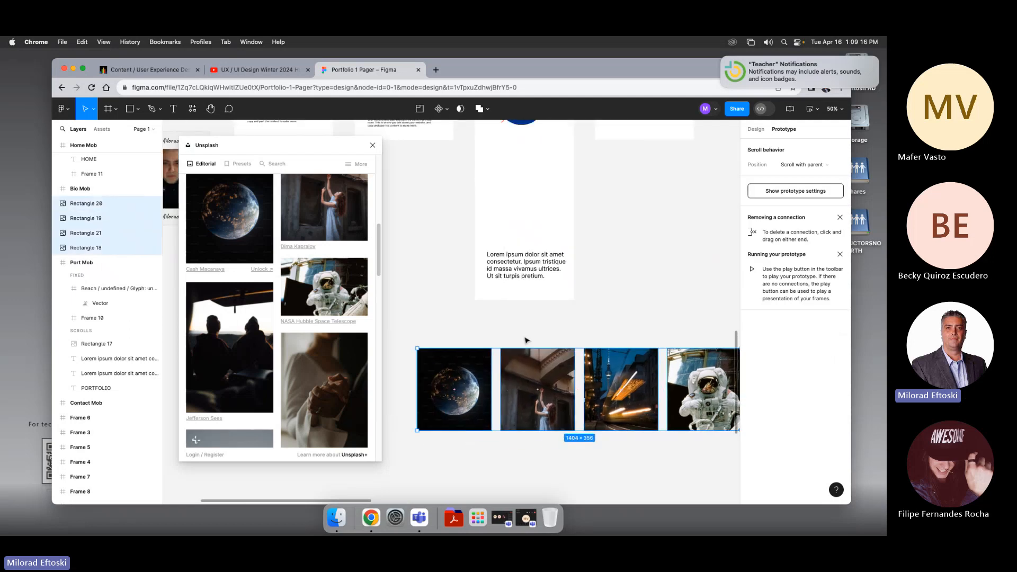
pyautogui.scroll(5, 528, 205)
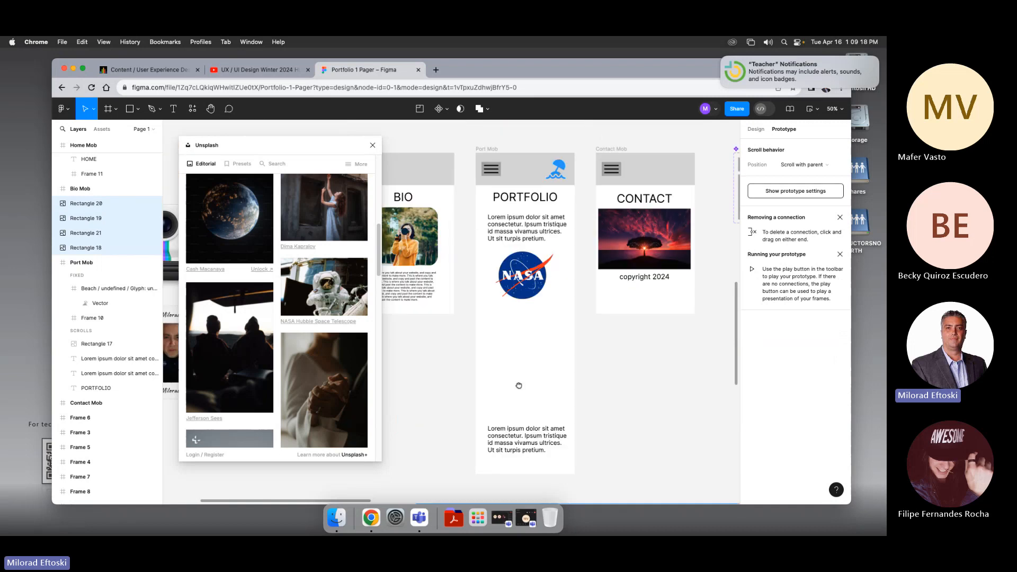
pyautogui.click(490, 159)
pyautogui.scroll(-5, 562, 309)
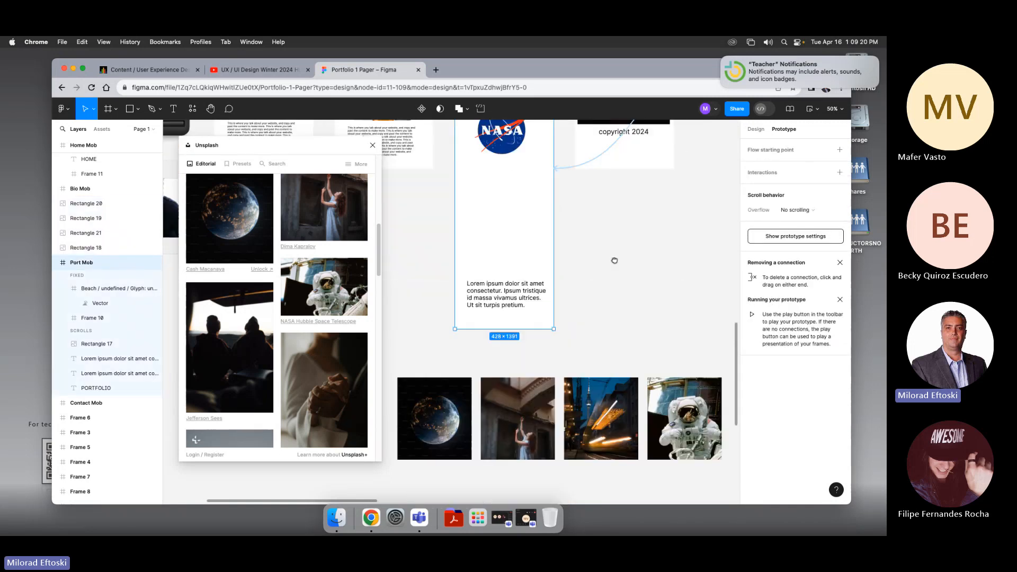
pyautogui.moveTo(459, 329); pyautogui.dragTo(697, 435)
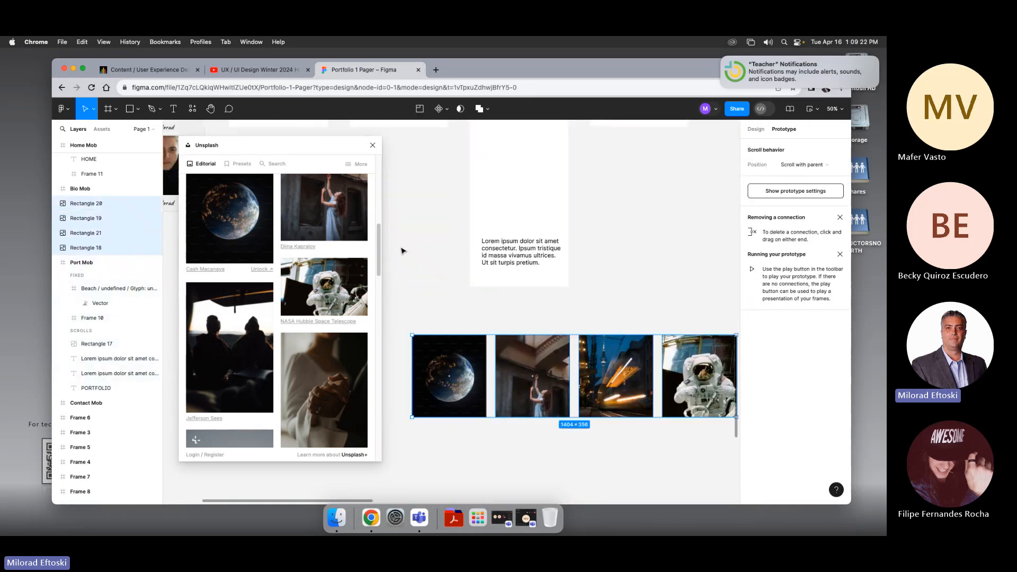
# Step: Close the Unsplash panel and wrap the four image rectangles in a new frame
pyautogui.moveTo(304, 143); pyautogui.dragTo(256, 135)
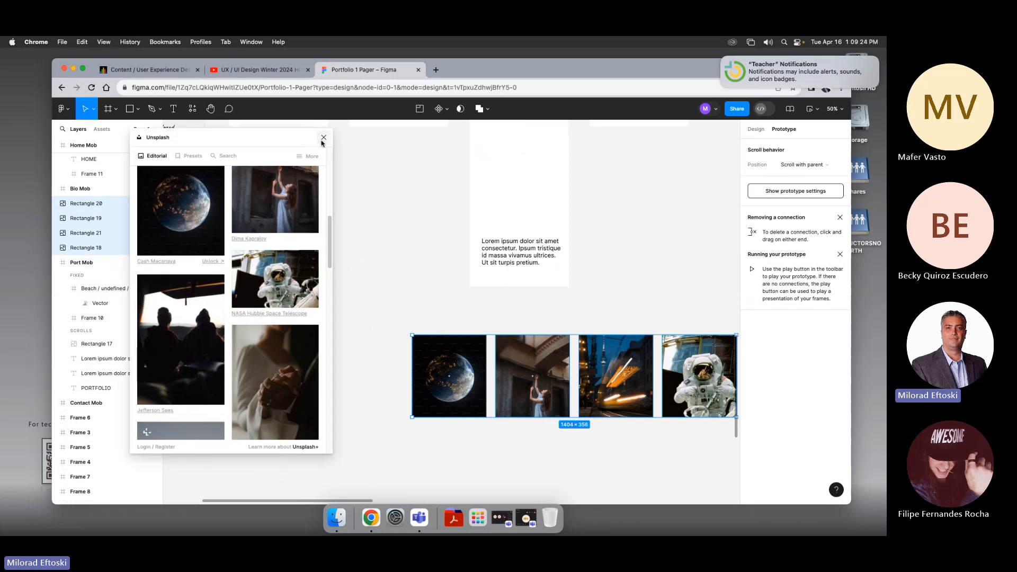
pyautogui.click(323, 138)
pyautogui.hscroll(2, 322, 143)
pyautogui.scroll(-1, 322, 142)
pyautogui.click(291, 307)
pyautogui.moveTo(320, 304); pyautogui.dragTo(649, 415)
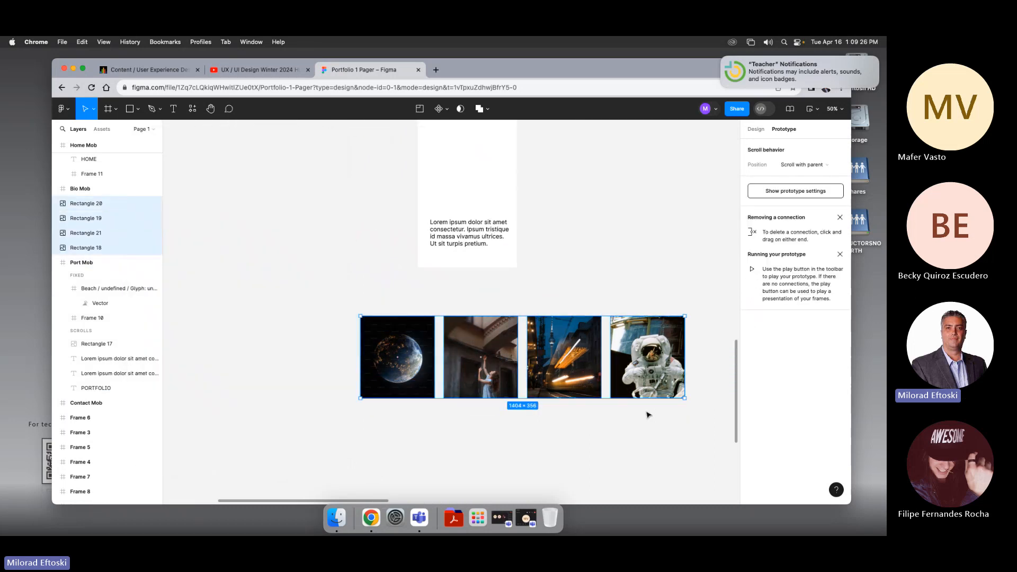
pyautogui.rightClick(500, 343)
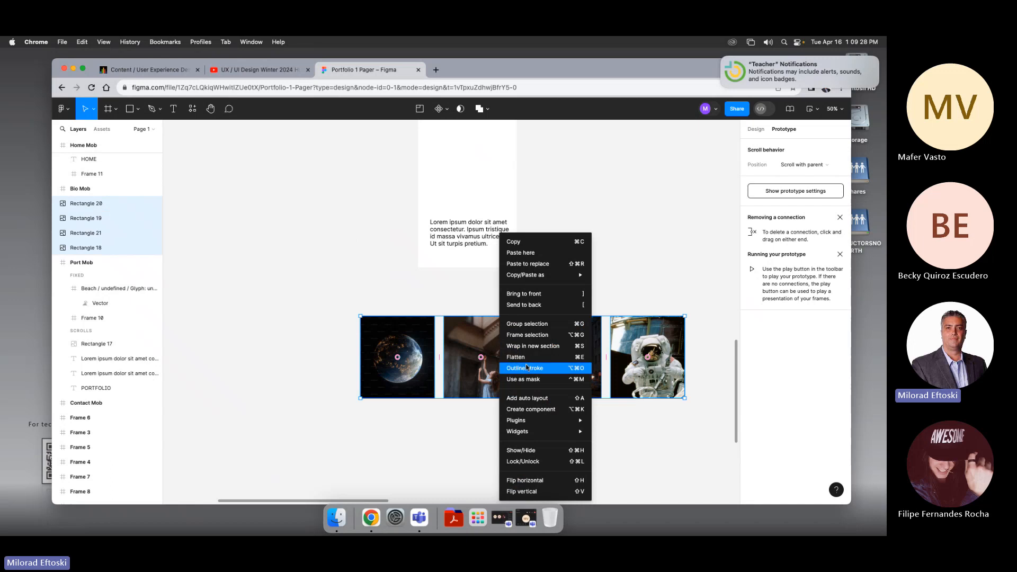
pyautogui.click(535, 335)
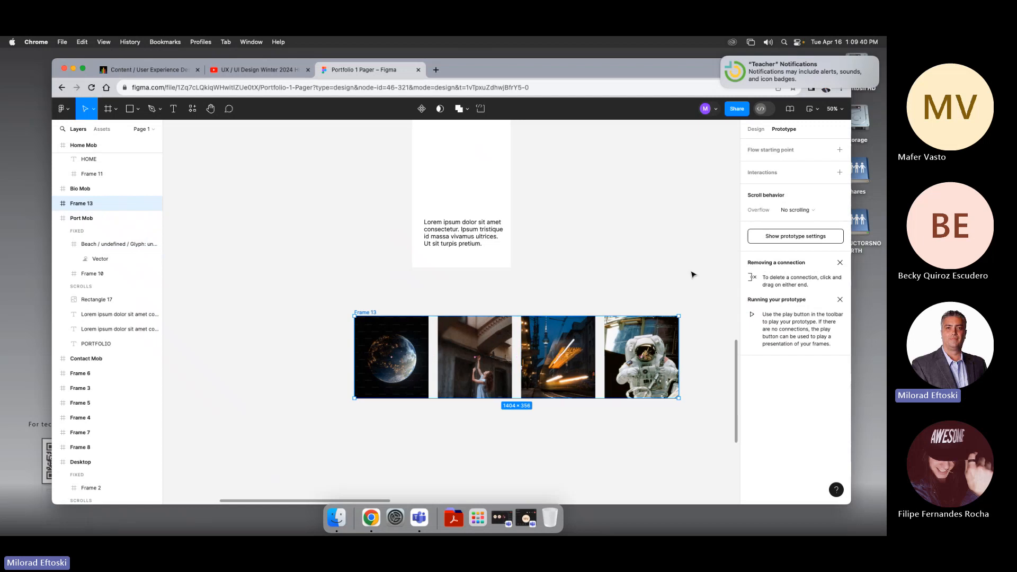
# Step: Narrow the new frame to 321 wide so only the Earth image shows
pyautogui.scroll(5, 691, 274)
pyautogui.scroll(-4, 704, 222)
pyautogui.click(756, 129)
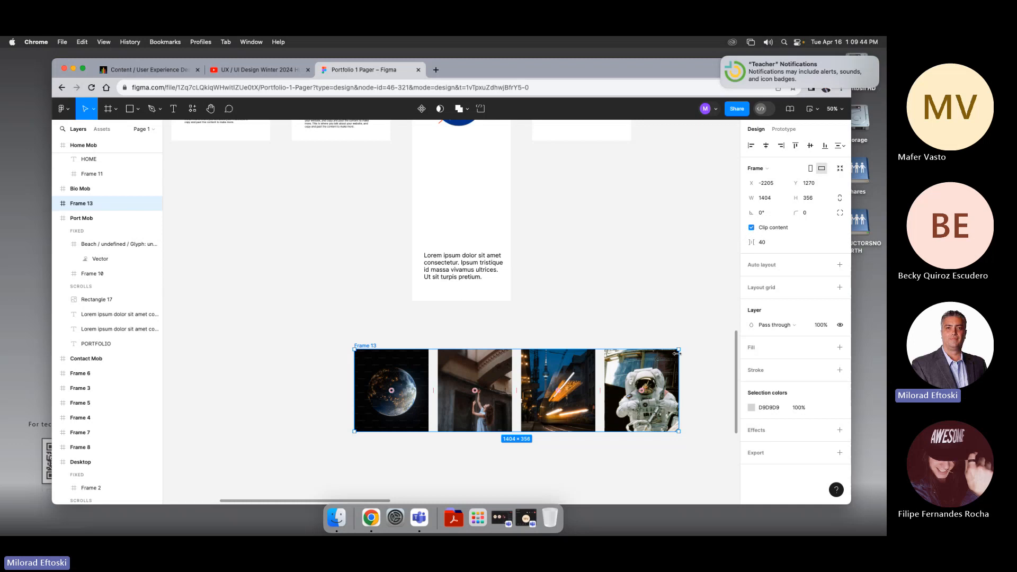
pyautogui.moveTo(679, 358); pyautogui.dragTo(427, 374)
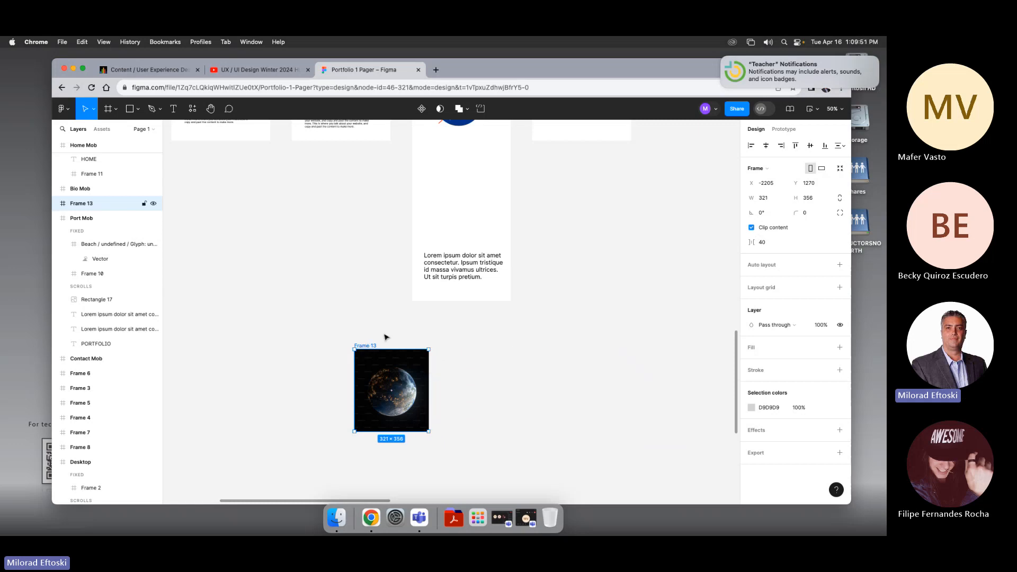
# Step: Move the narrowed frame into the Port Mob frame beneath the NASA logo
pyautogui.moveTo(418, 390); pyautogui.dragTo(494, 203)
pyautogui.scroll(3, 494, 203)
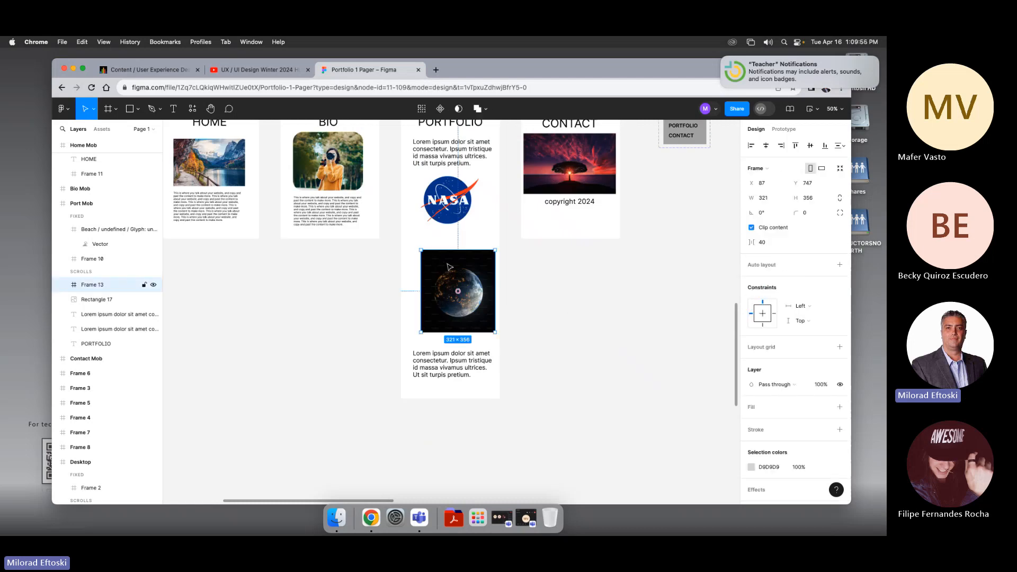
pyautogui.moveTo(438, 260); pyautogui.dragTo(431, 253)
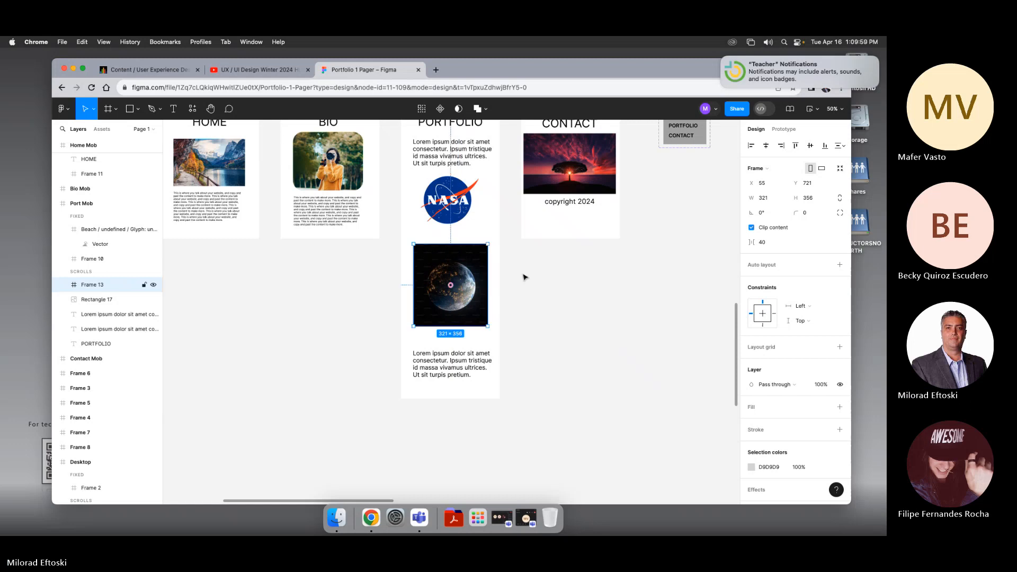
pyautogui.click(535, 279)
pyautogui.moveTo(481, 283); pyautogui.dragTo(515, 287)
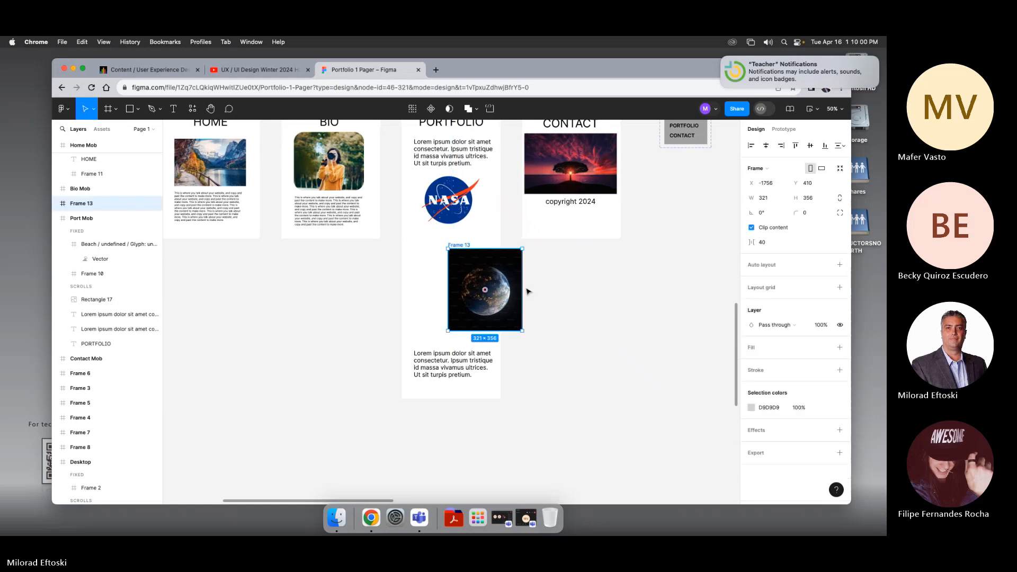
pyautogui.press('super+z')
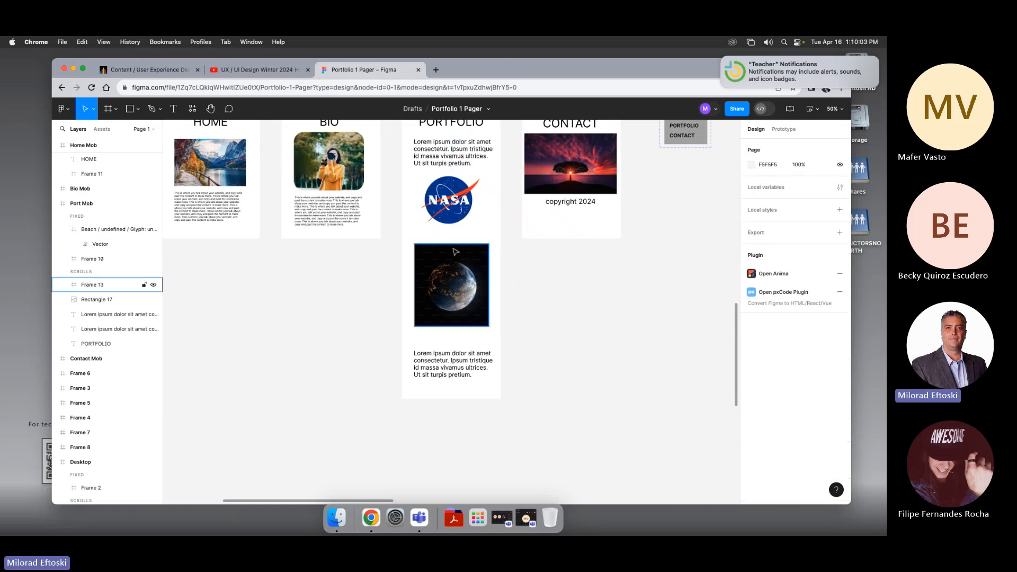
# Step: Set the image frame's overflow scrolling behavior to Horizontal
pyautogui.scroll(3, 445, 247)
pyautogui.click(408, 344)
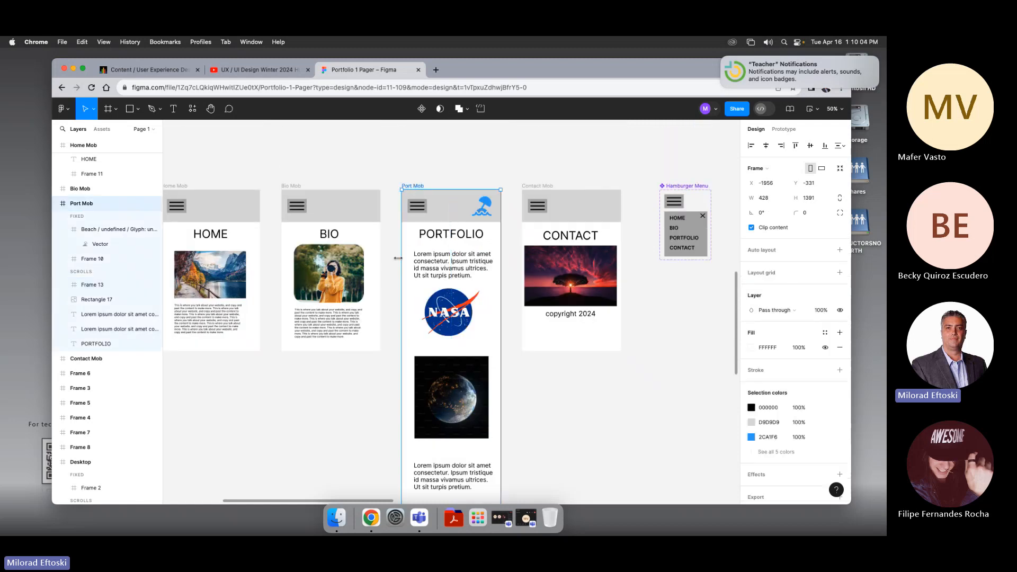
pyautogui.click(384, 395)
pyautogui.click(432, 372)
pyautogui.click(392, 369)
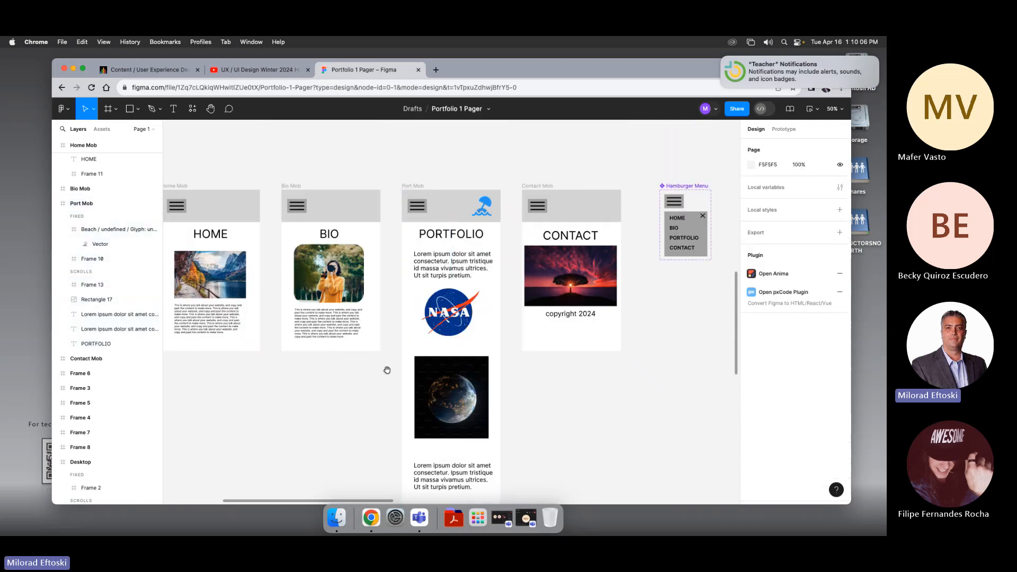
pyautogui.scroll(-2, 387, 370)
pyautogui.click(430, 339)
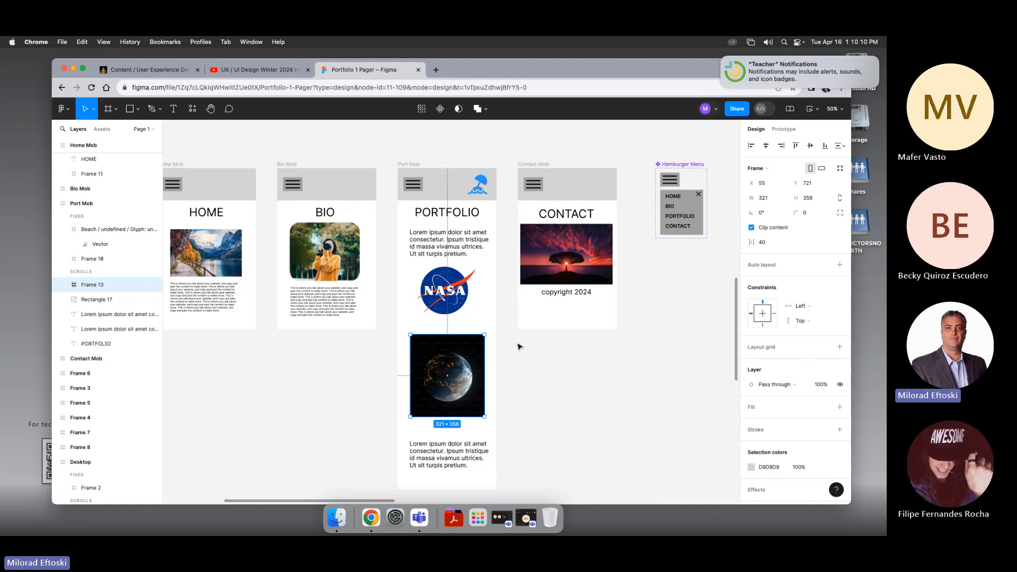
pyautogui.click(784, 129)
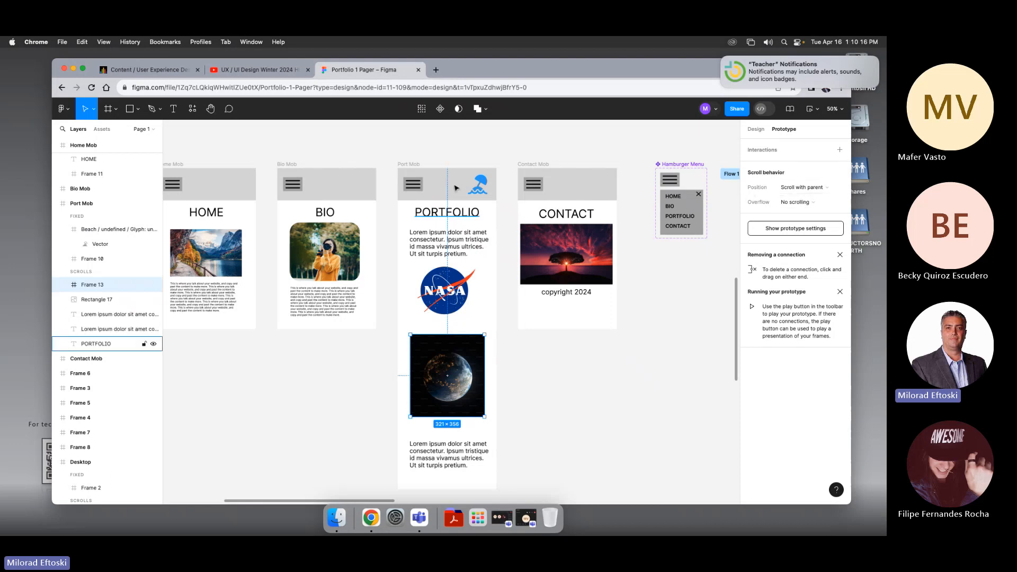
pyautogui.click(412, 165)
pyautogui.click(452, 342)
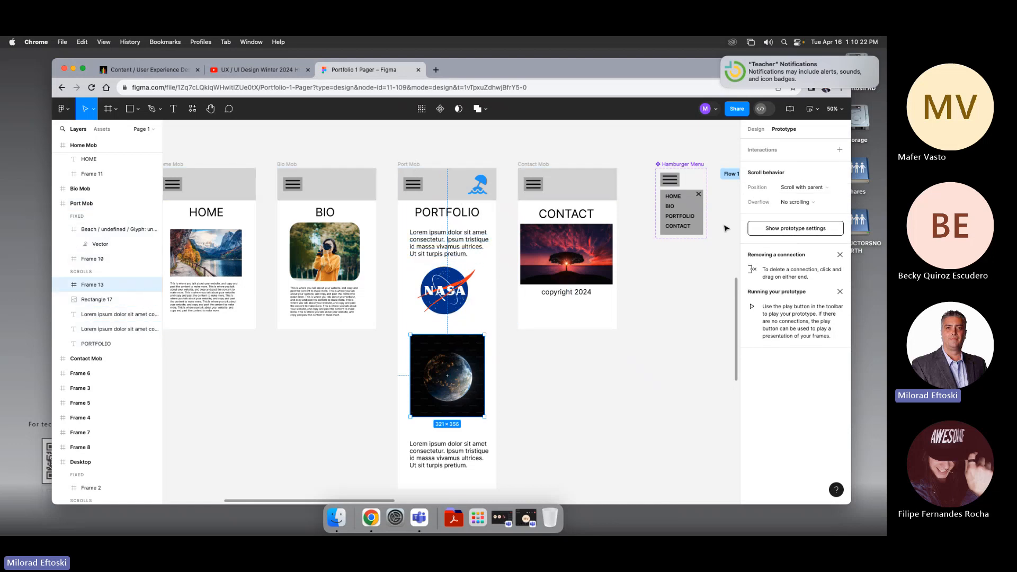
pyautogui.click(820, 203)
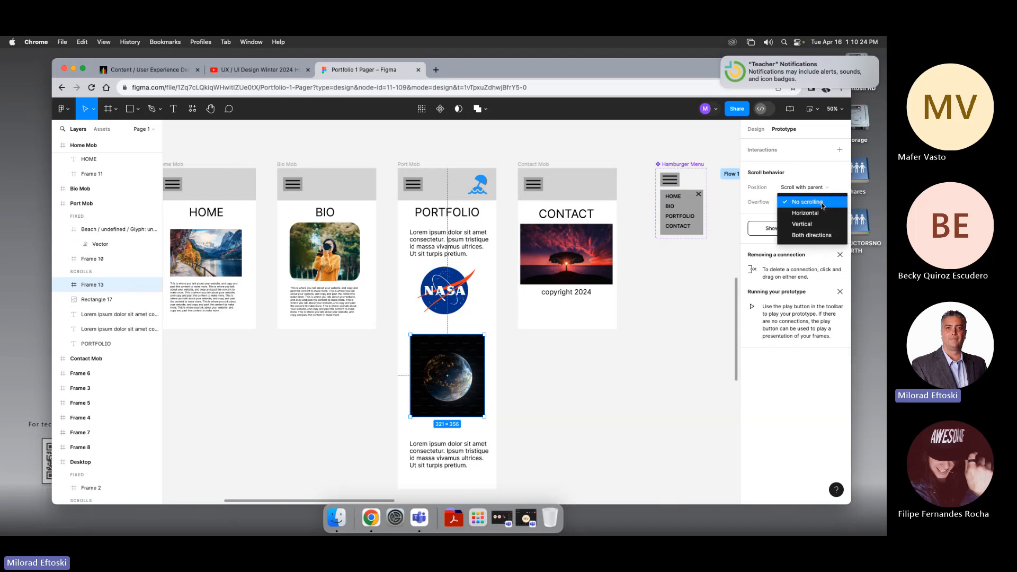
pyautogui.click(819, 214)
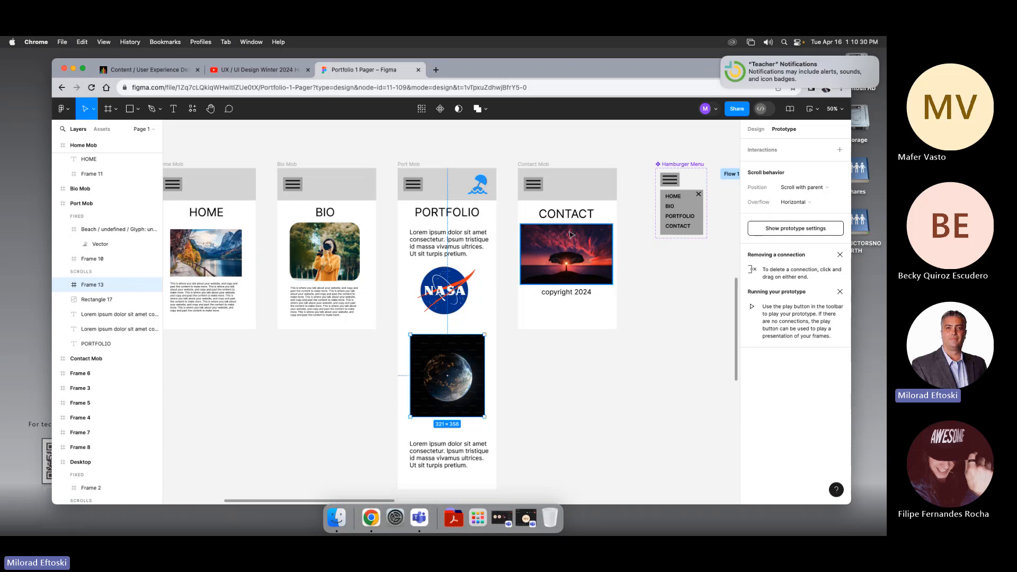
# Step: Start presenting the prototype from the Home Mob frame
pyautogui.click(409, 165)
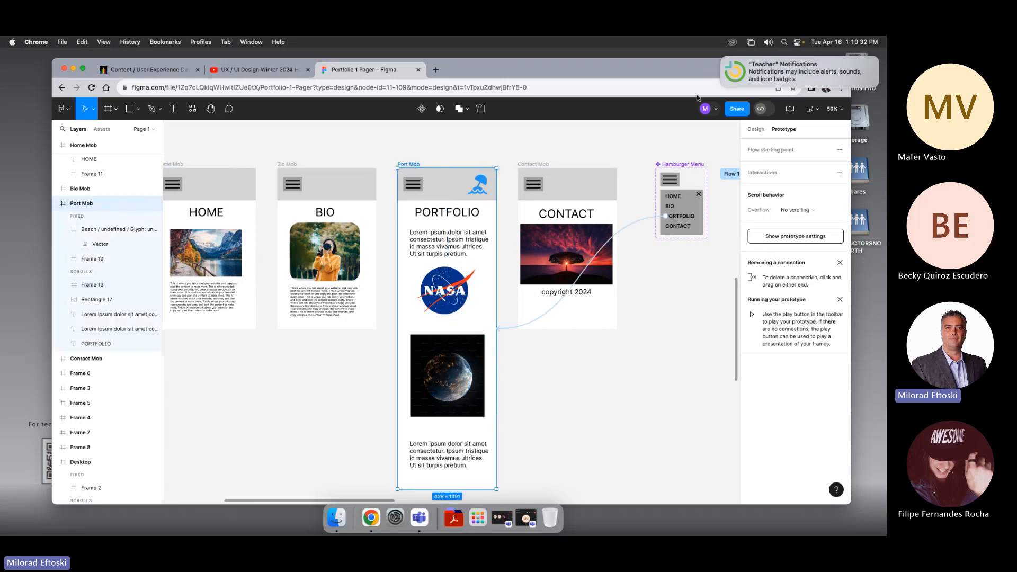
pyautogui.click(375, 160)
pyautogui.hscroll(-1, 282, 163)
pyautogui.click(212, 165)
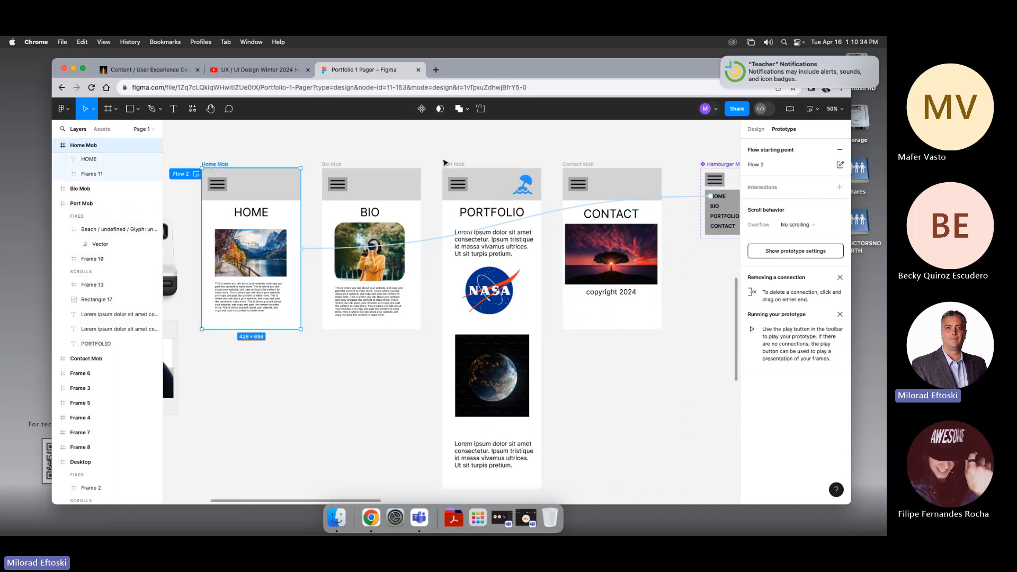
pyautogui.click(816, 109)
pyautogui.click(799, 132)
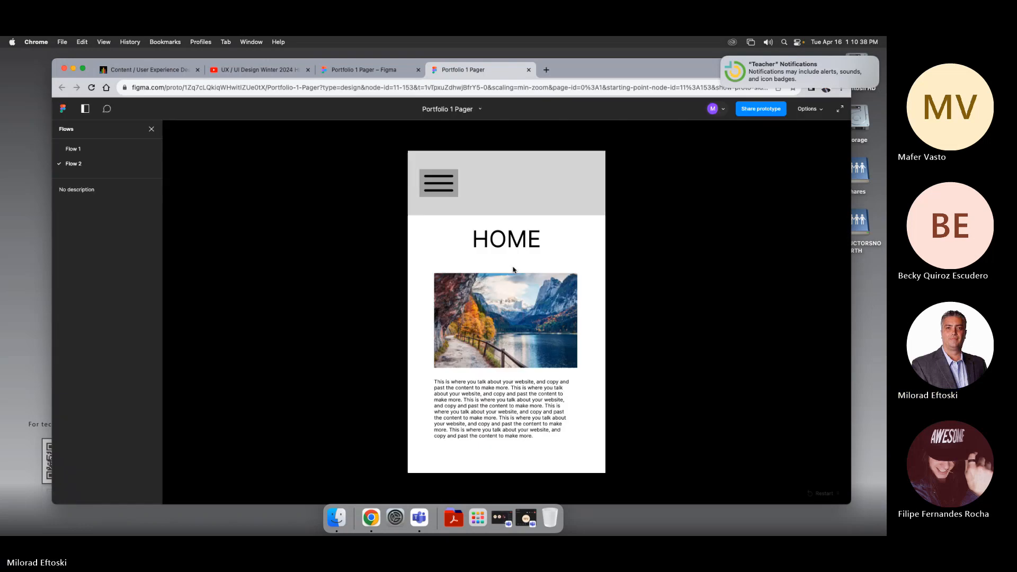
# Step: Navigate to the Portfolio screen through the menu and swipe the horizontal image carousel
pyautogui.click(443, 188)
pyautogui.click(443, 204)
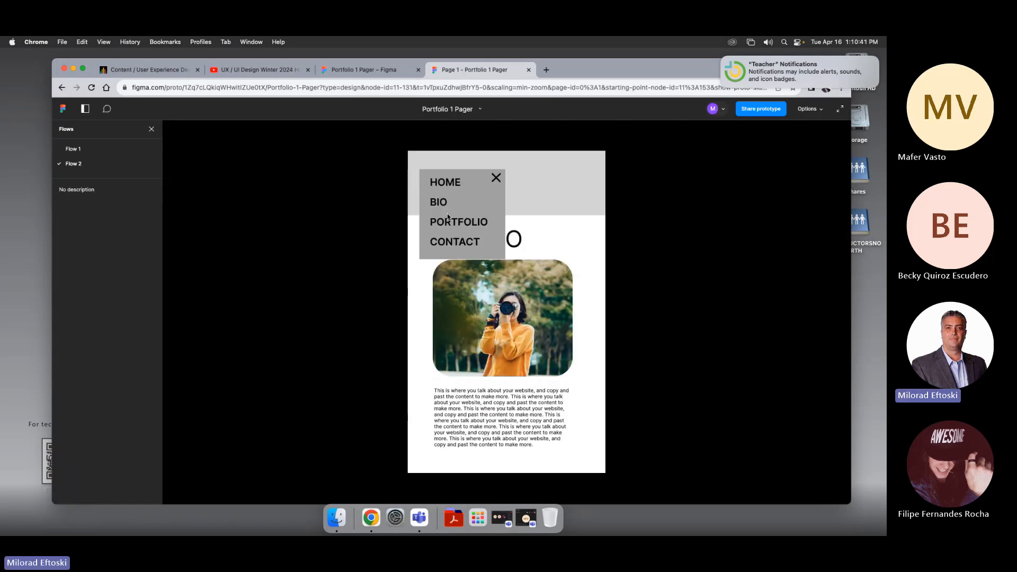
pyautogui.click(451, 225)
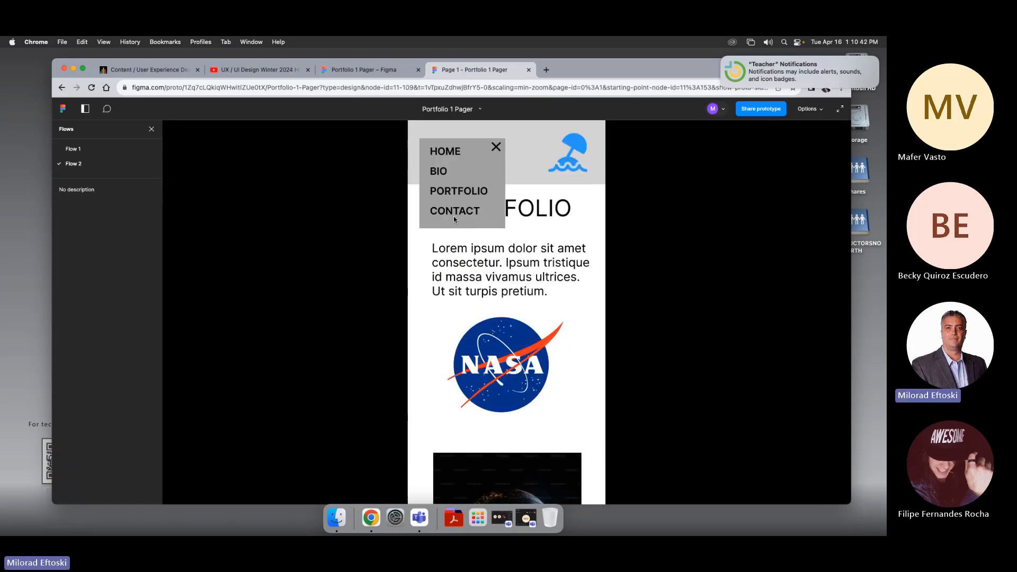
pyautogui.click(496, 148)
pyautogui.scroll(-10, 516, 329)
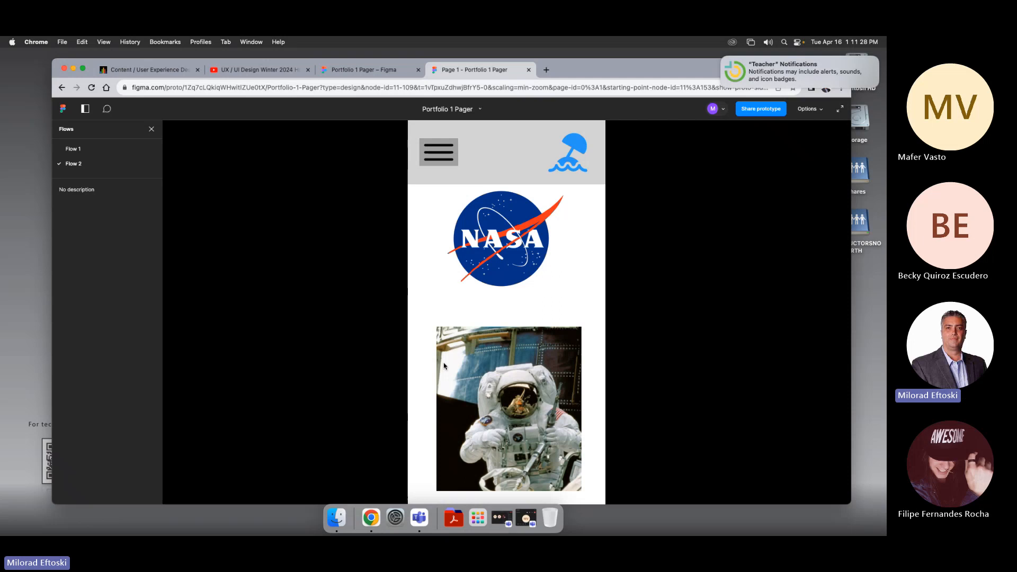
pyautogui.moveTo(510, 398); pyautogui.dragTo(506, 397)
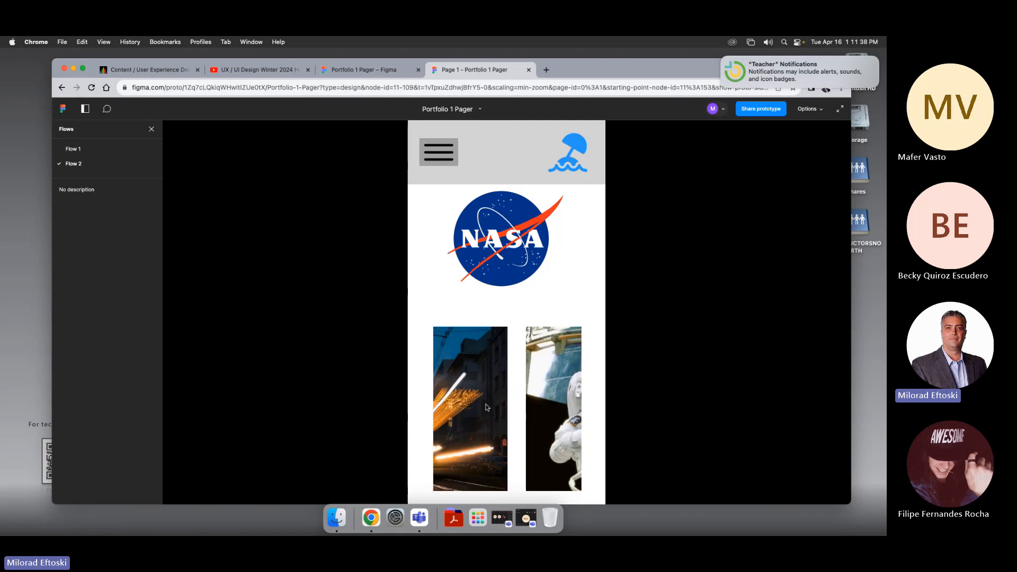
# Step: Return to Home through the menu and close the prototype preview tab
pyautogui.click(443, 152)
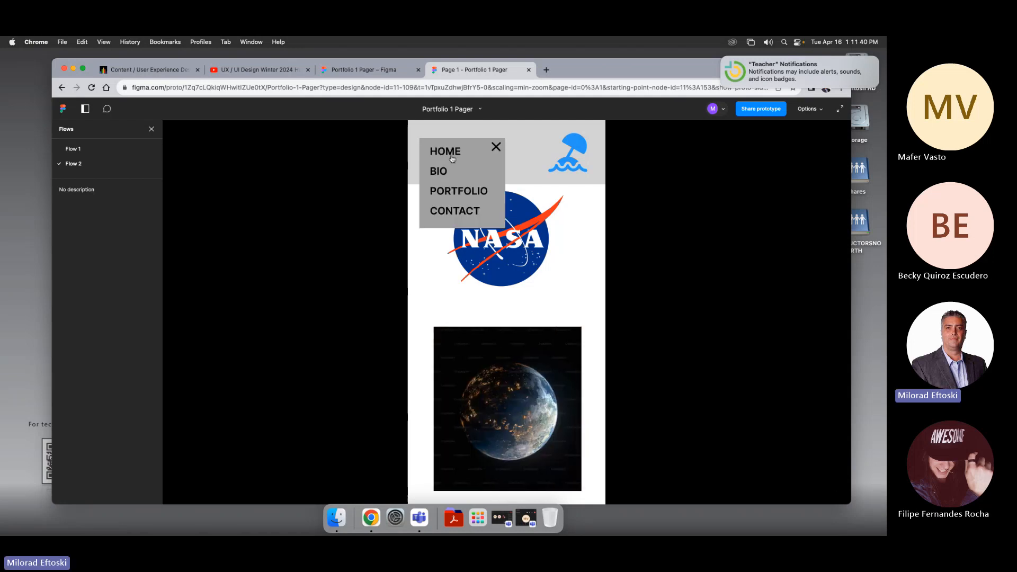
pyautogui.click(452, 158)
pyautogui.click(497, 178)
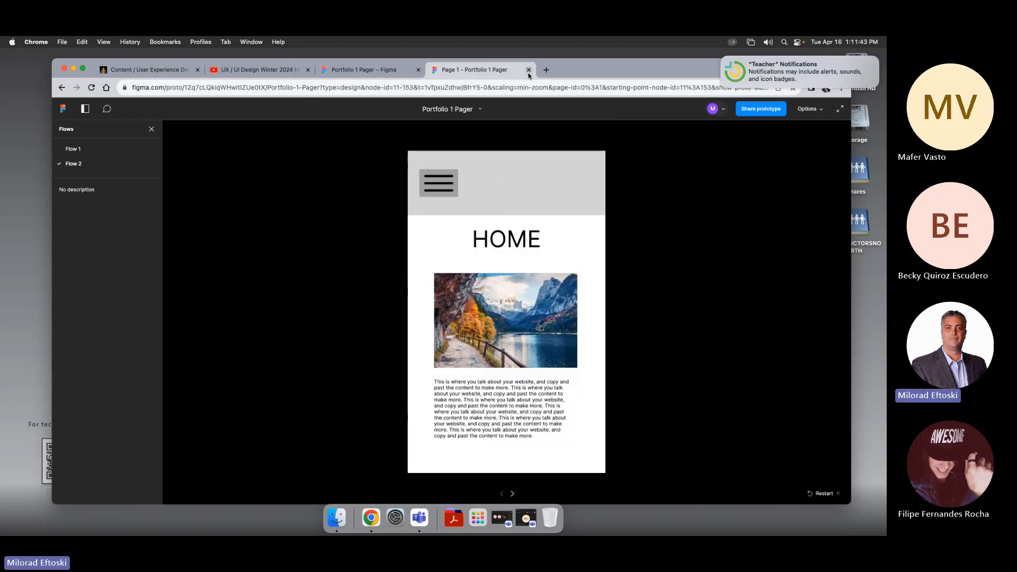
pyautogui.click(529, 70)
# Step: Zoom in to examine the carousel frame inside the Port Mob frame
pyautogui.scroll(-2, 569, 402)
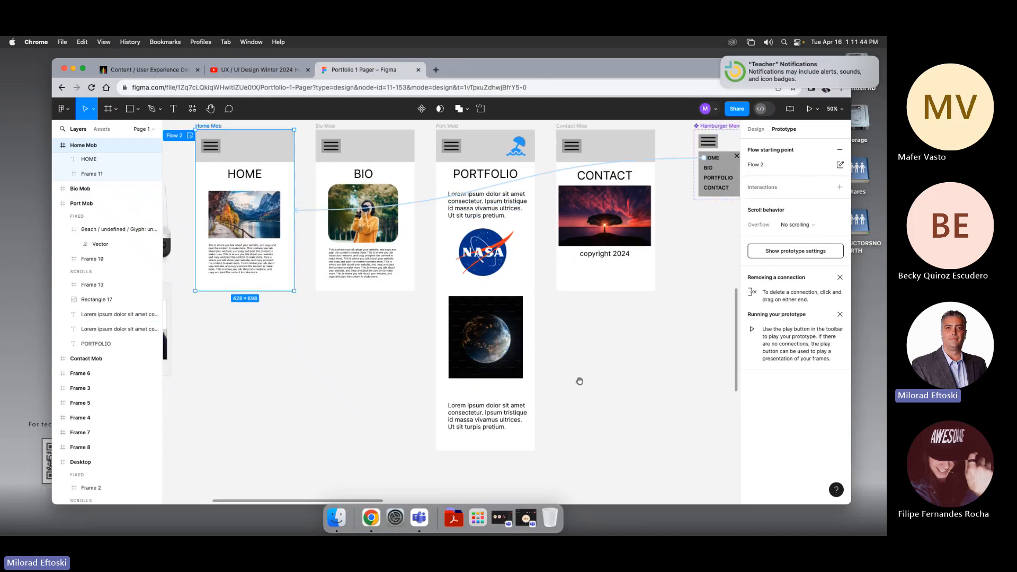
pyautogui.click(508, 370)
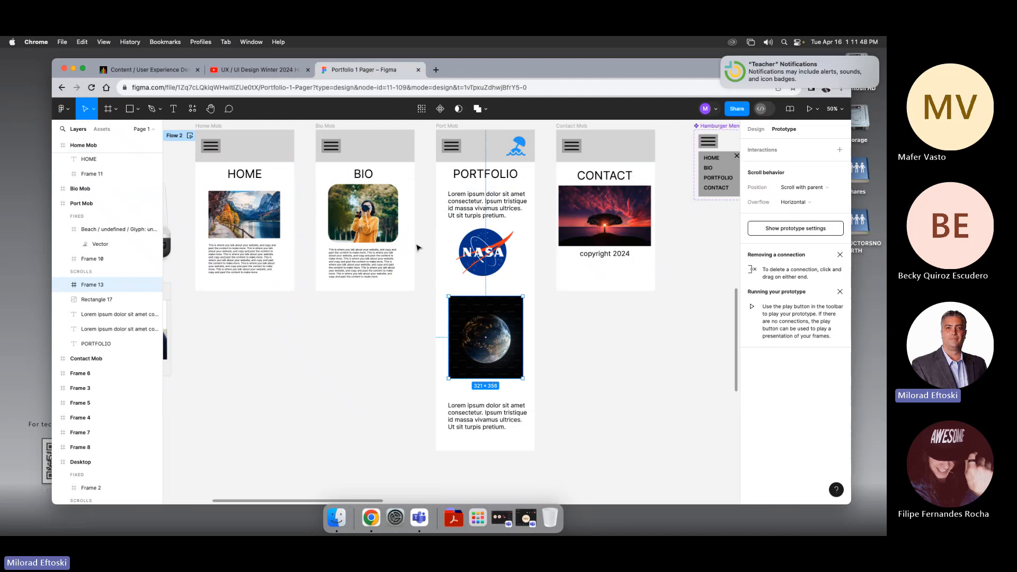
pyautogui.press('super+equal')
pyautogui.moveTo(437, 310); pyautogui.dragTo(381, 273)
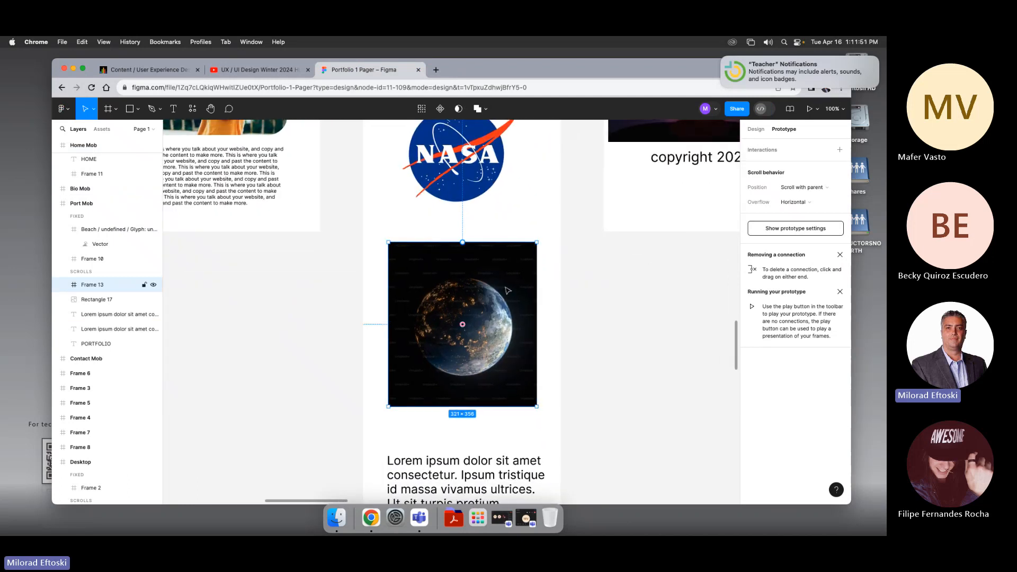
pyautogui.click(561, 291)
pyautogui.click(501, 258)
pyautogui.click(619, 306)
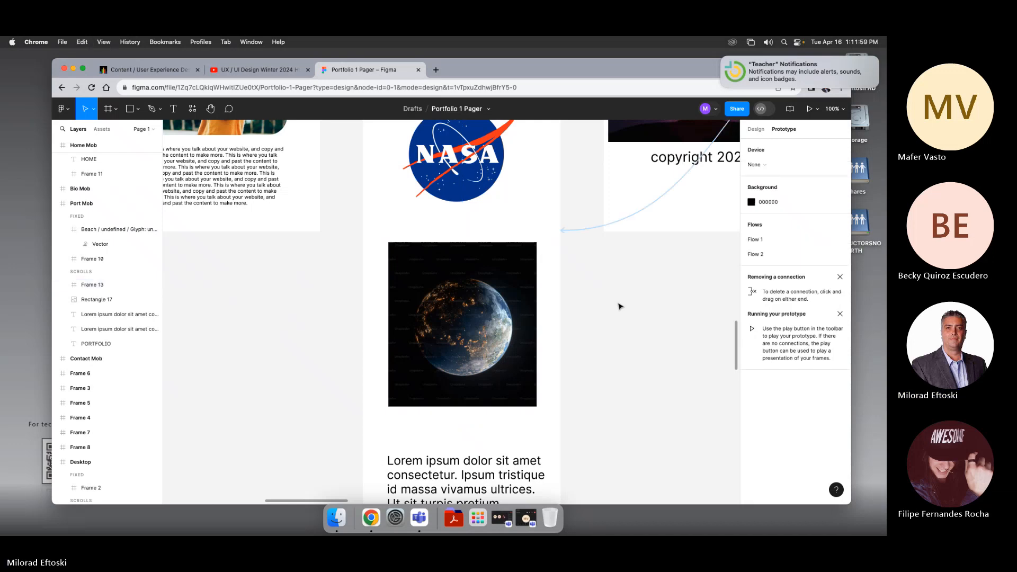
# Step: Paste a copy of the carousel frame and place it on empty canvas above the mobile frames
pyautogui.scroll(-10, 619, 307)
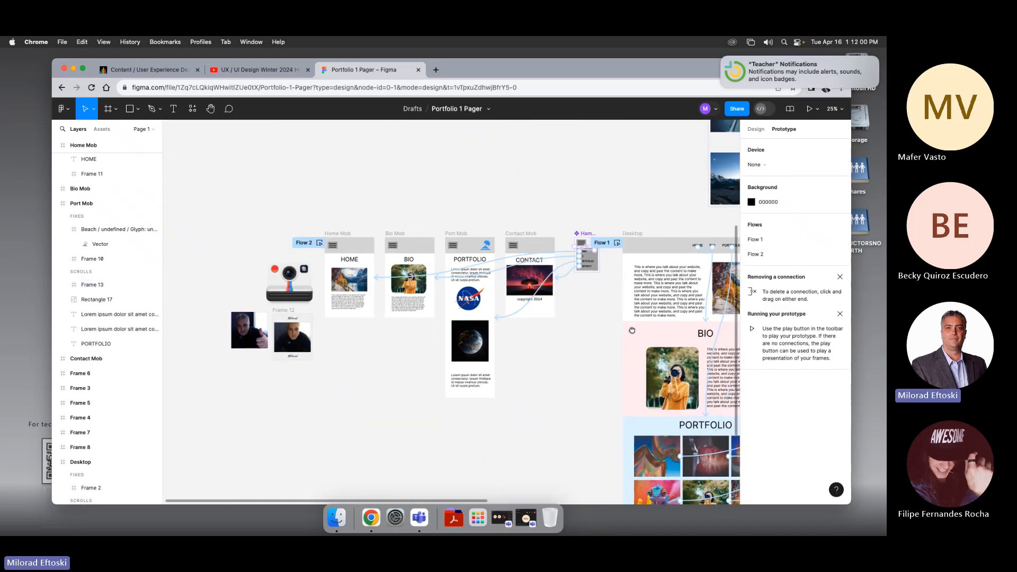
pyautogui.scroll(1, 240, 157)
pyautogui.press('super+v')
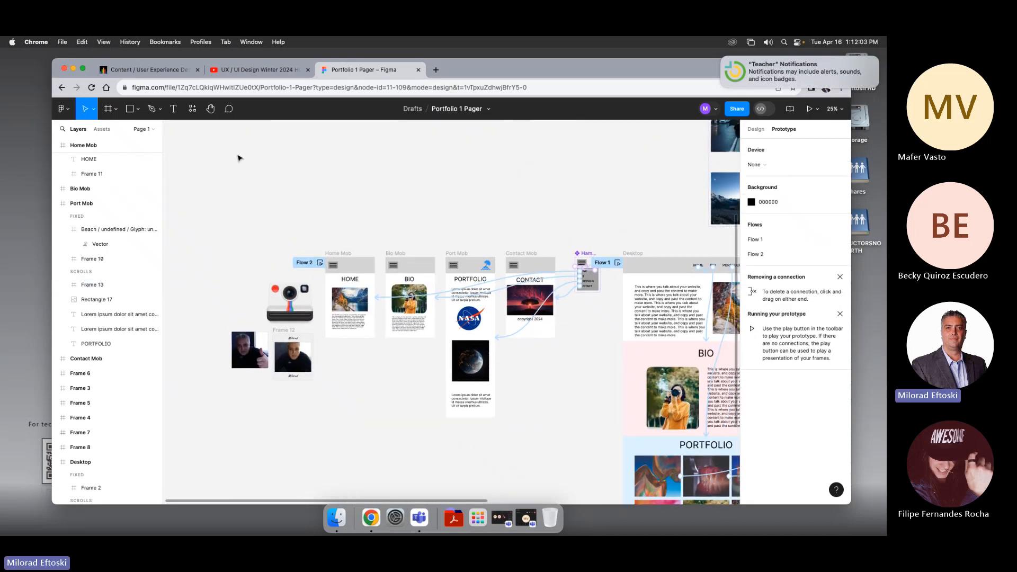
pyautogui.moveTo(475, 370); pyautogui.dragTo(241, 174)
pyautogui.click(392, 198)
pyautogui.click(381, 188)
pyautogui.hscroll(-3, 471, 204)
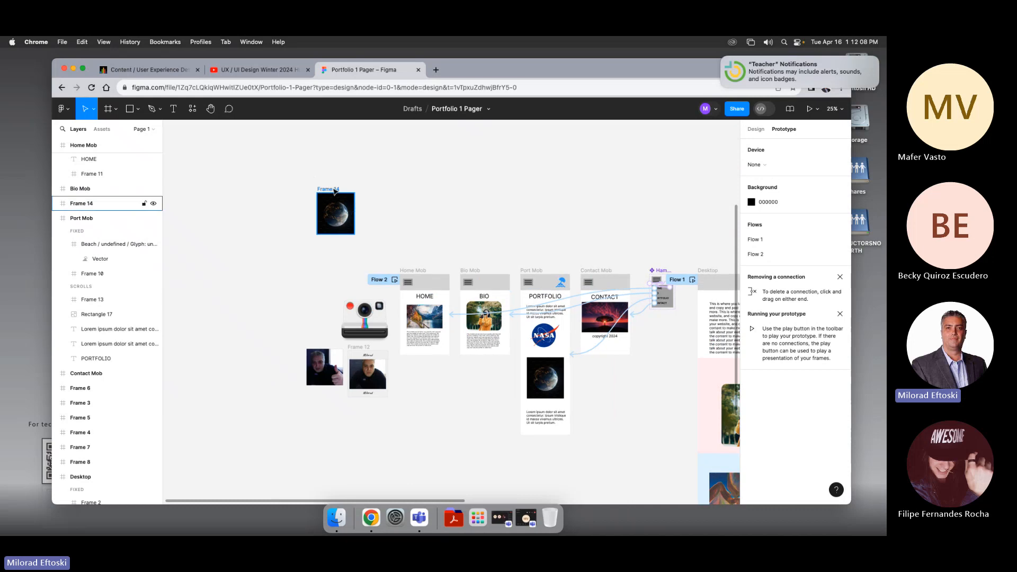
pyautogui.moveTo(335, 191); pyautogui.dragTo(443, 160)
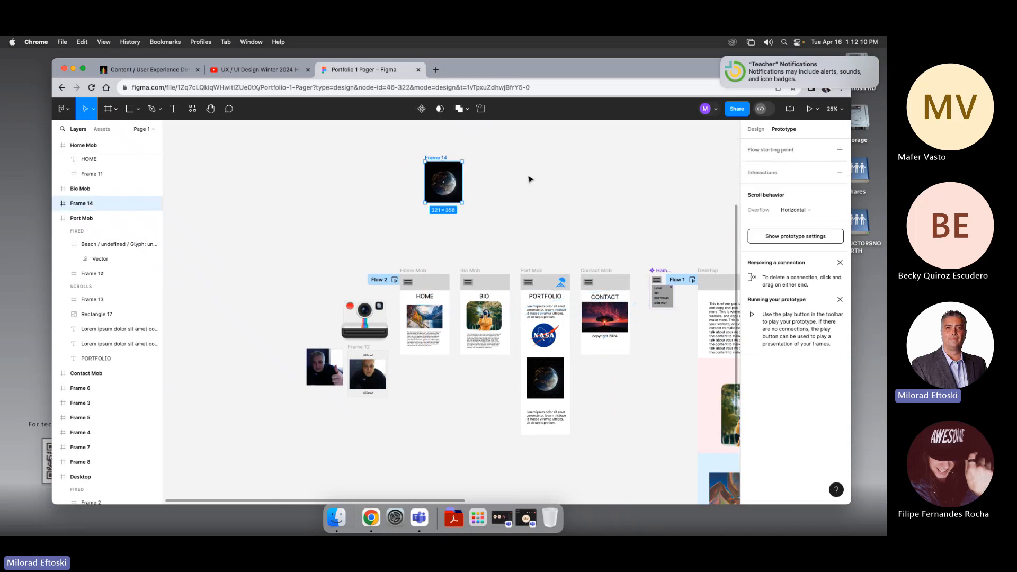
pyautogui.scroll(2, 530, 179)
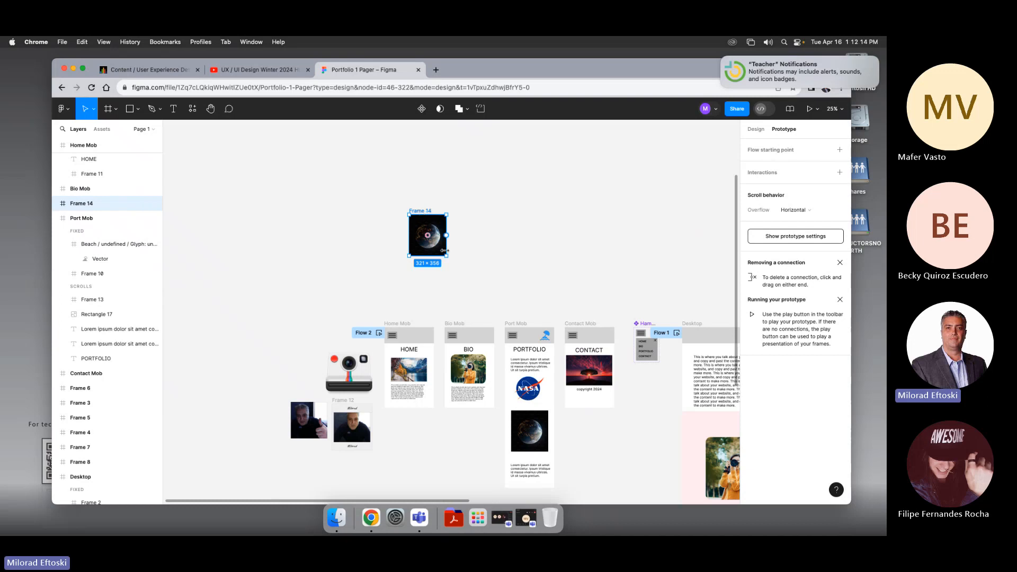
# Step: Temporarily turn off clip content on the carousel frame to reveal its hidden images, then turn it back on
pyautogui.click(756, 130)
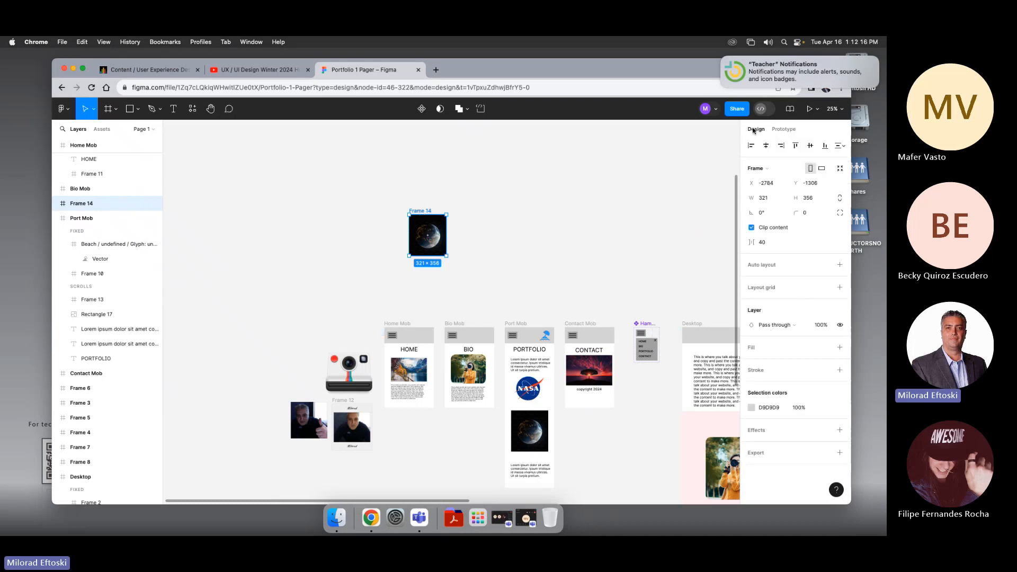
pyautogui.click(751, 228)
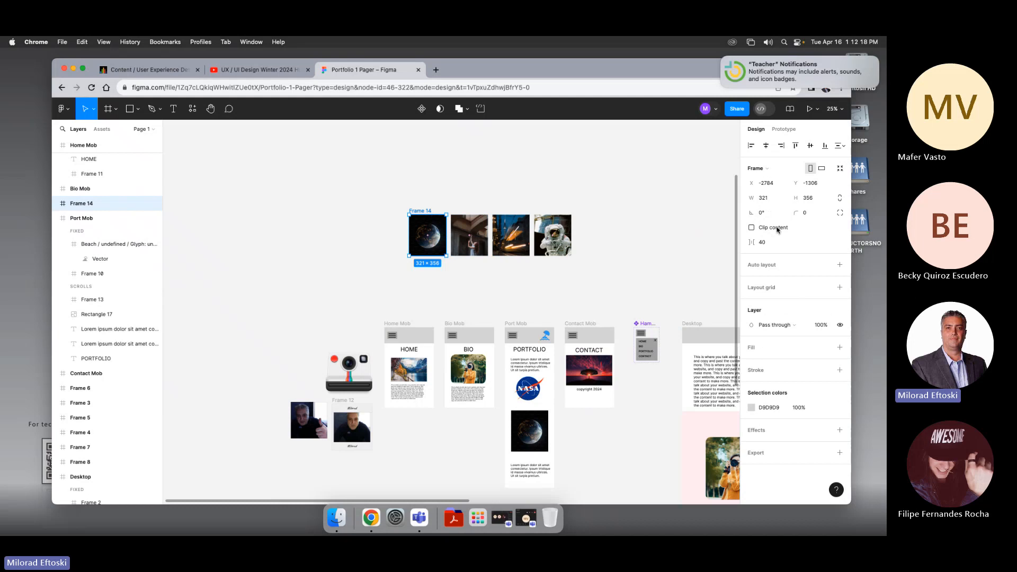
pyautogui.click(566, 269)
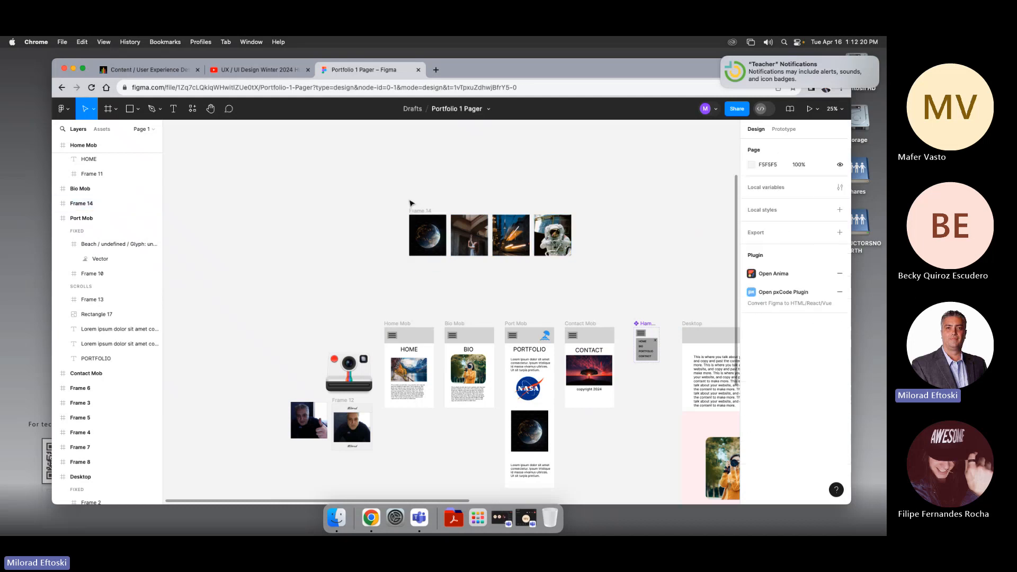
pyautogui.moveTo(391, 198); pyautogui.dragTo(597, 292)
pyautogui.click(625, 283)
pyautogui.click(414, 216)
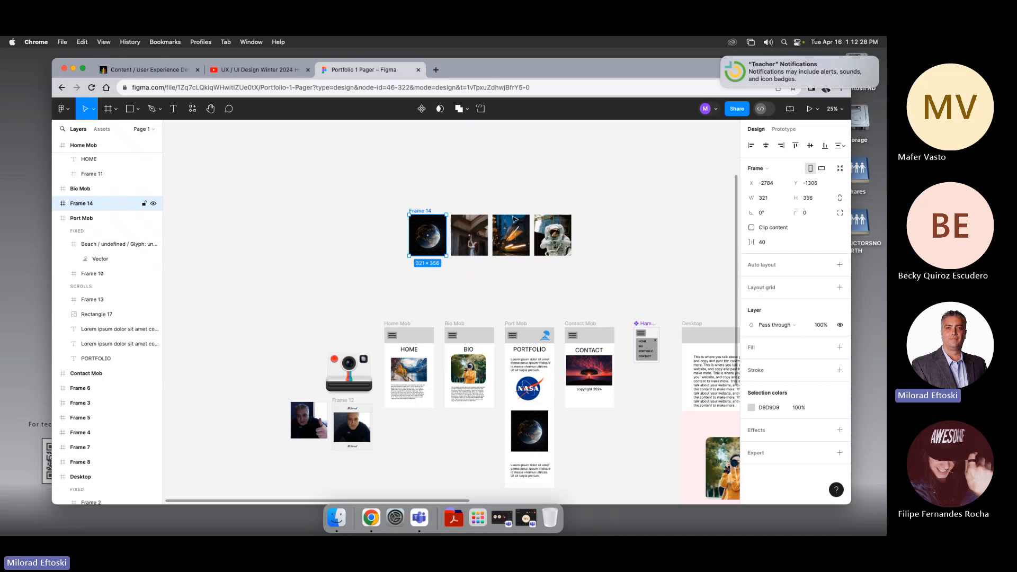
pyautogui.click(752, 228)
pyautogui.click(752, 228)
pyautogui.click(752, 228)
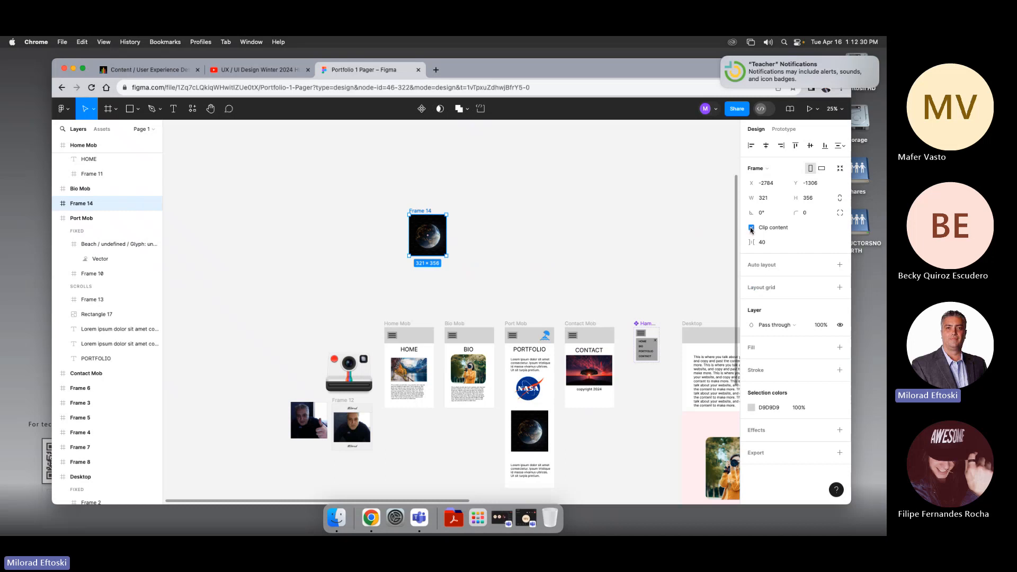
pyautogui.click(752, 228)
pyautogui.click(752, 228)
pyautogui.click(752, 228)
pyautogui.click(752, 228)
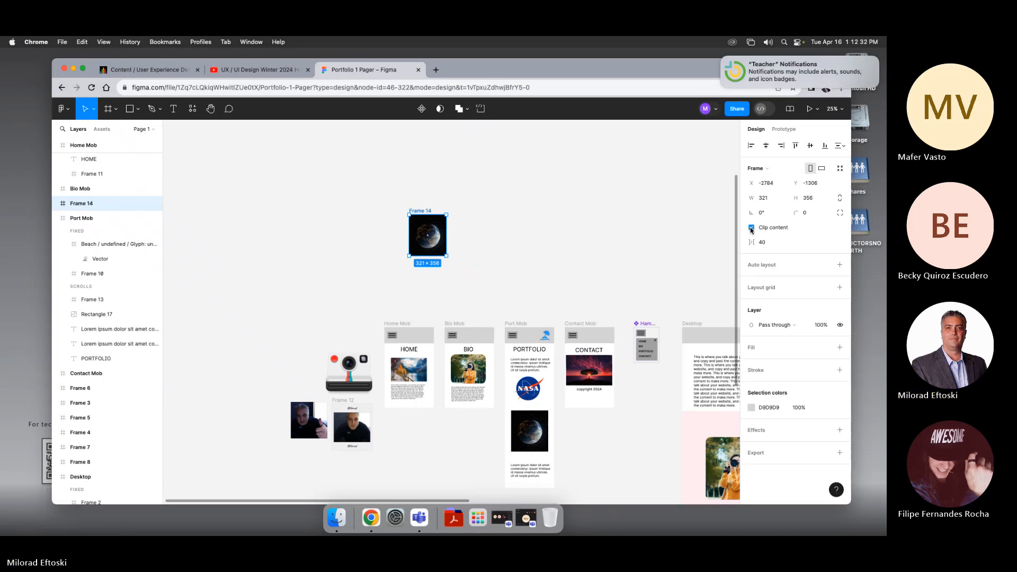
# Step: Move the carousel frame up and duplicate it three times into a vertical stack of four frames
pyautogui.moveTo(425, 214); pyautogui.dragTo(424, 157)
pyautogui.click(456, 171)
pyautogui.click(426, 159)
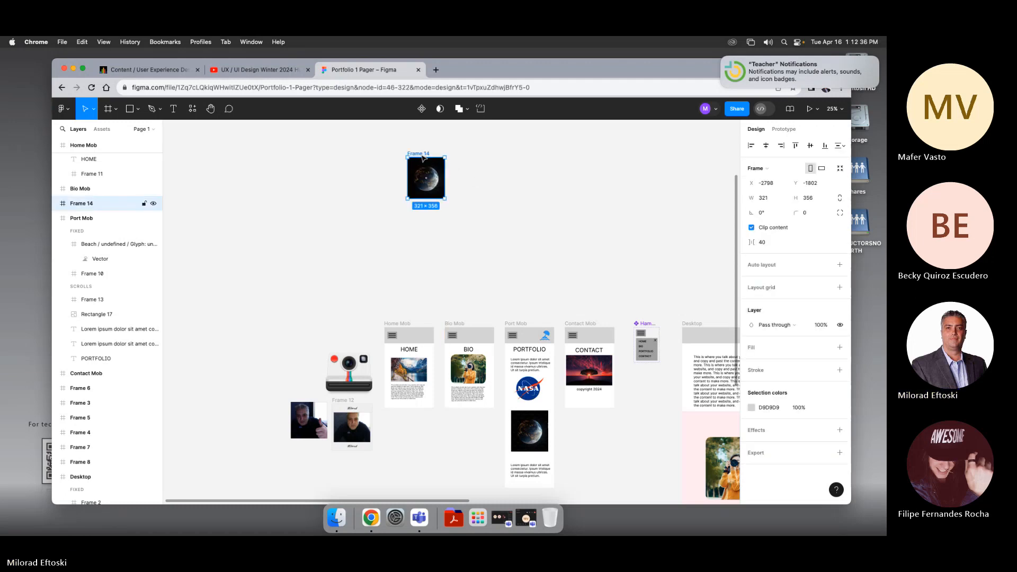
pyautogui.click(484, 173)
pyautogui.moveTo(422, 154); pyautogui.dragTo(420, 202)
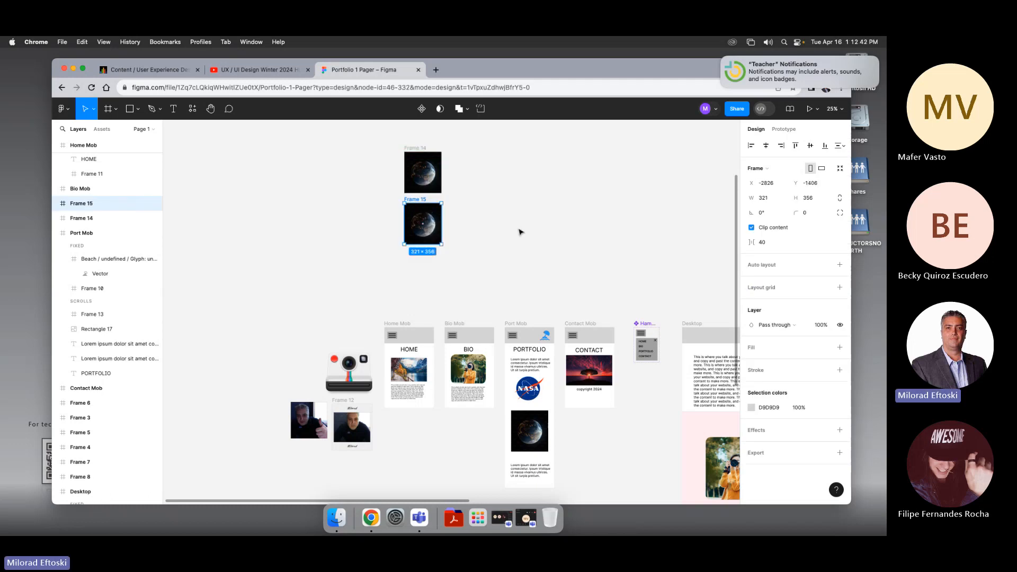
pyautogui.press('super+d')
pyautogui.press('super+d')
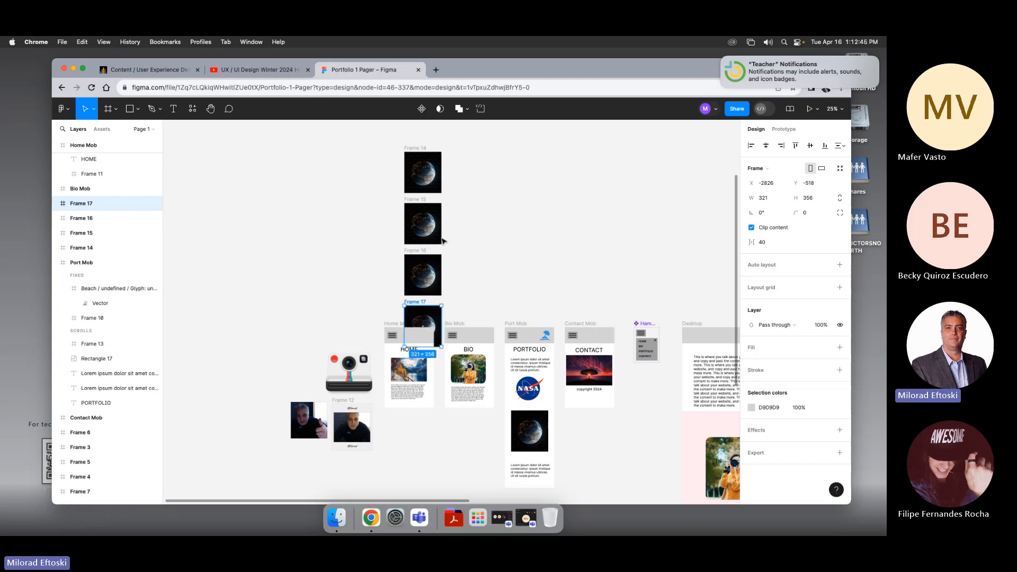
# Step: Select all four carousel frames and reposition them above the mobile frames
pyautogui.keyDown('shift'); pyautogui.click(416, 256); pyautogui.keyUp('shift')
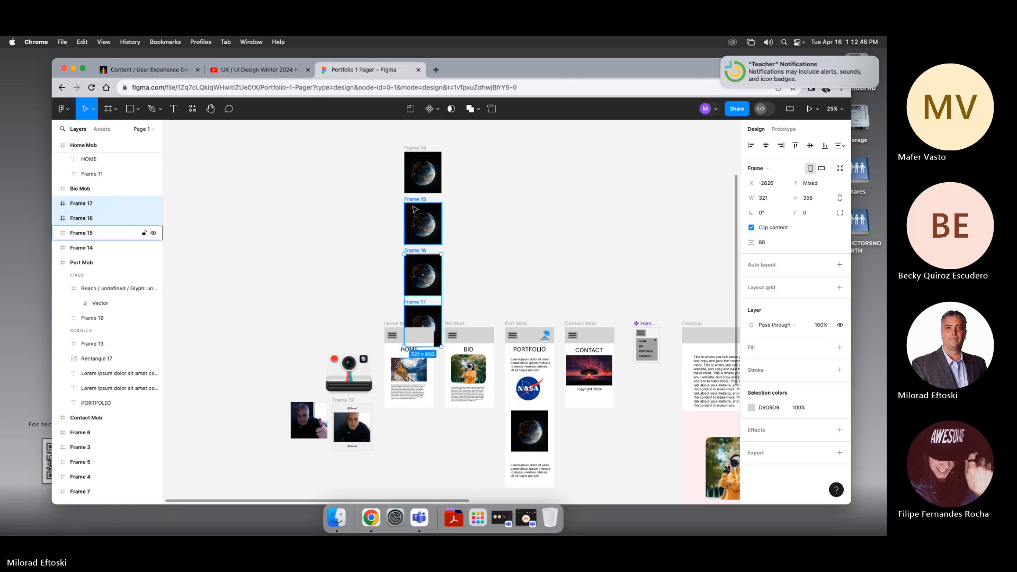
pyautogui.keyDown('shift'); pyautogui.click(416, 205); pyautogui.keyUp('shift')
pyautogui.keyDown('shift'); pyautogui.click(416, 152); pyautogui.keyUp('shift')
pyautogui.moveTo(416, 152); pyautogui.dragTo(237, 151)
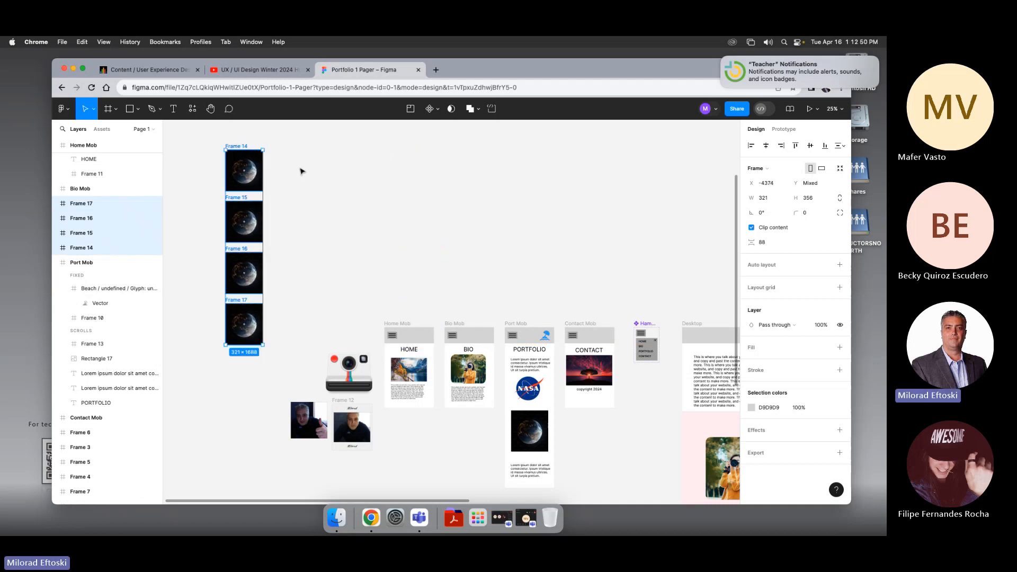
pyautogui.hscroll(-2, 365, 194)
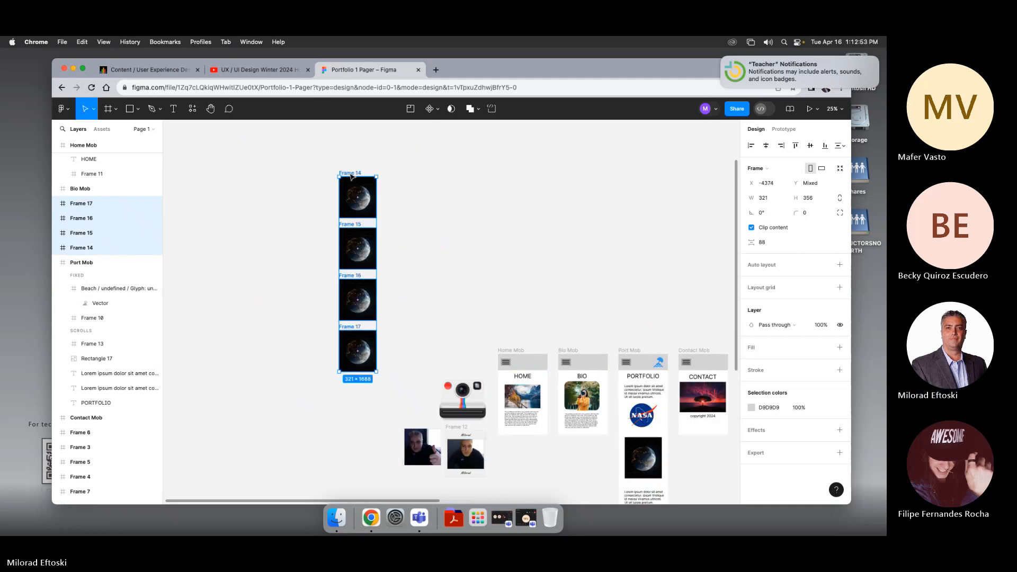
pyautogui.moveTo(352, 170); pyautogui.dragTo(459, 153)
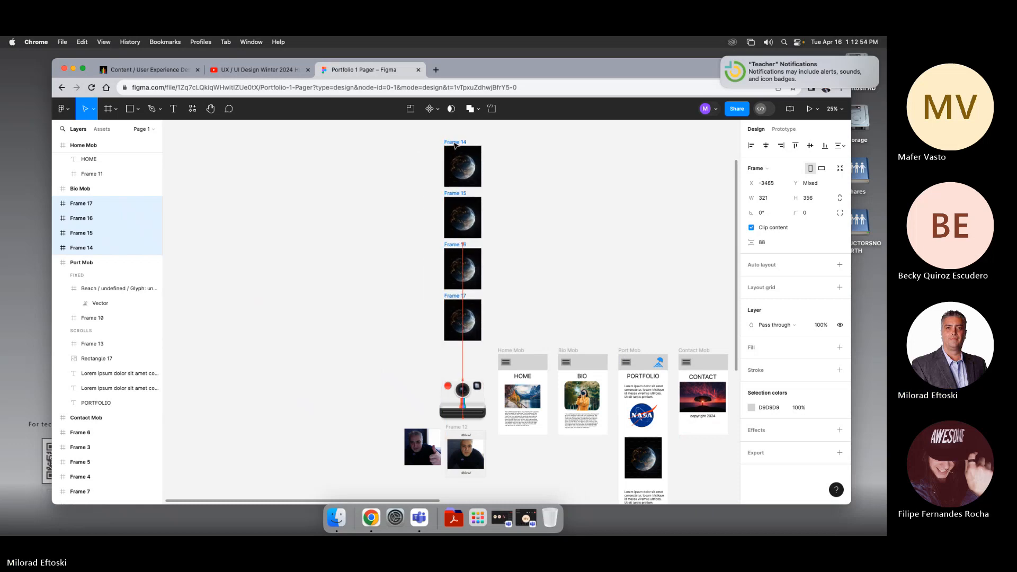
pyautogui.click(571, 211)
pyautogui.hscroll(3, 557, 209)
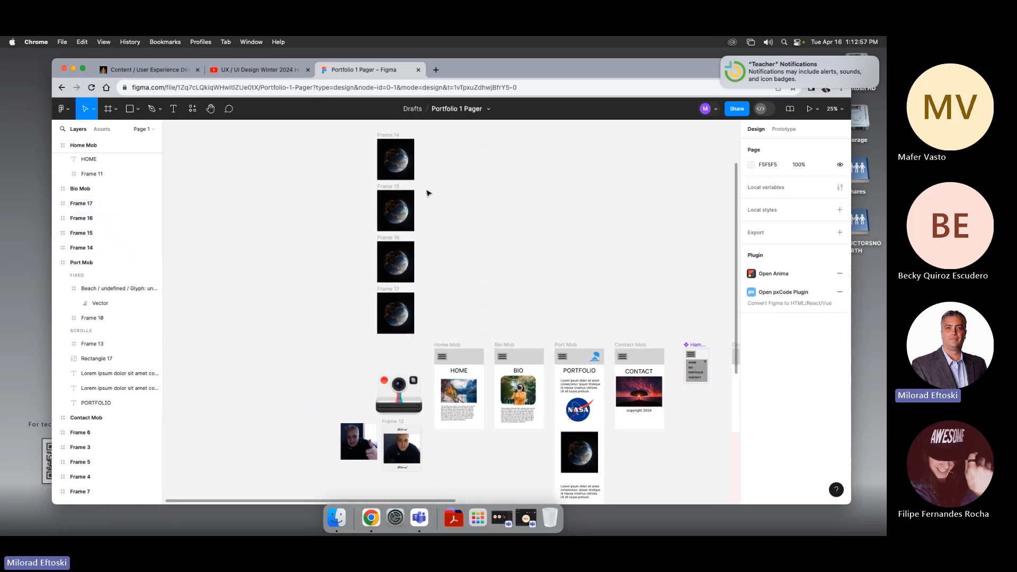
# Step: Check the top frame's clip content setting and inspect the existing desktop Time Delay Carousel for comparison
pyautogui.click(388, 142)
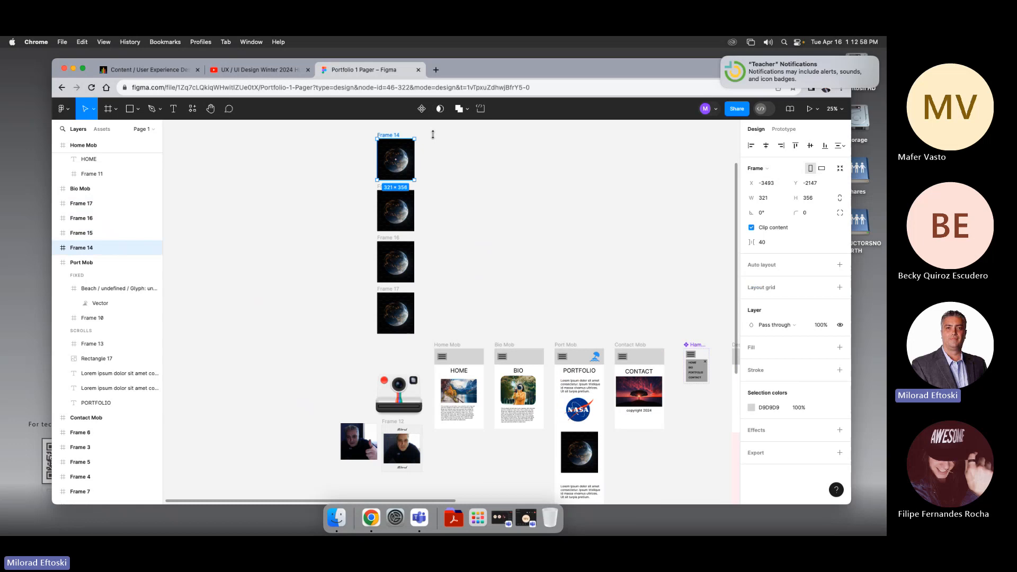
pyautogui.click(751, 227)
pyautogui.click(751, 228)
pyautogui.click(456, 259)
pyautogui.hscroll(5, 581, 307)
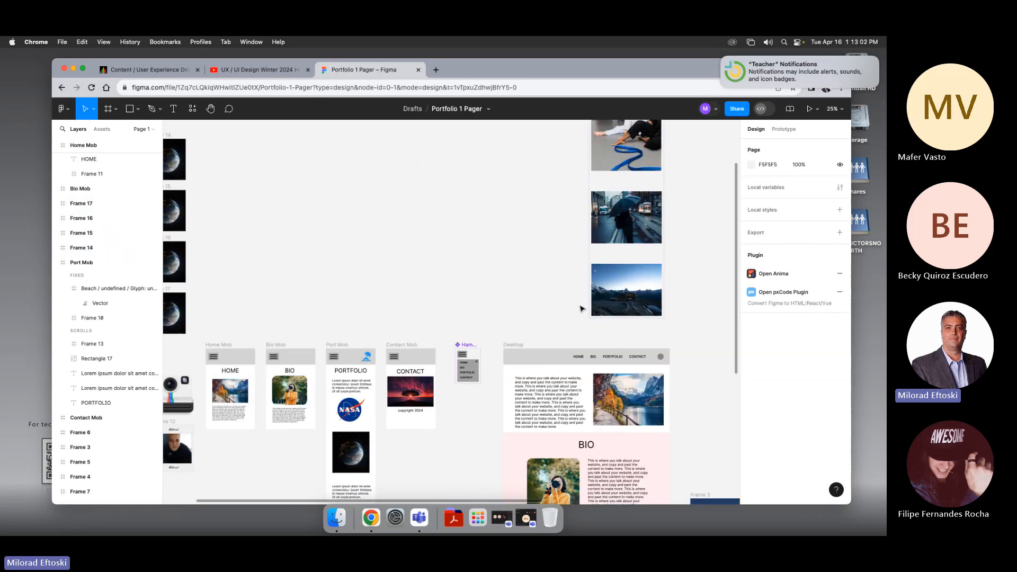
pyautogui.scroll(4, 581, 308)
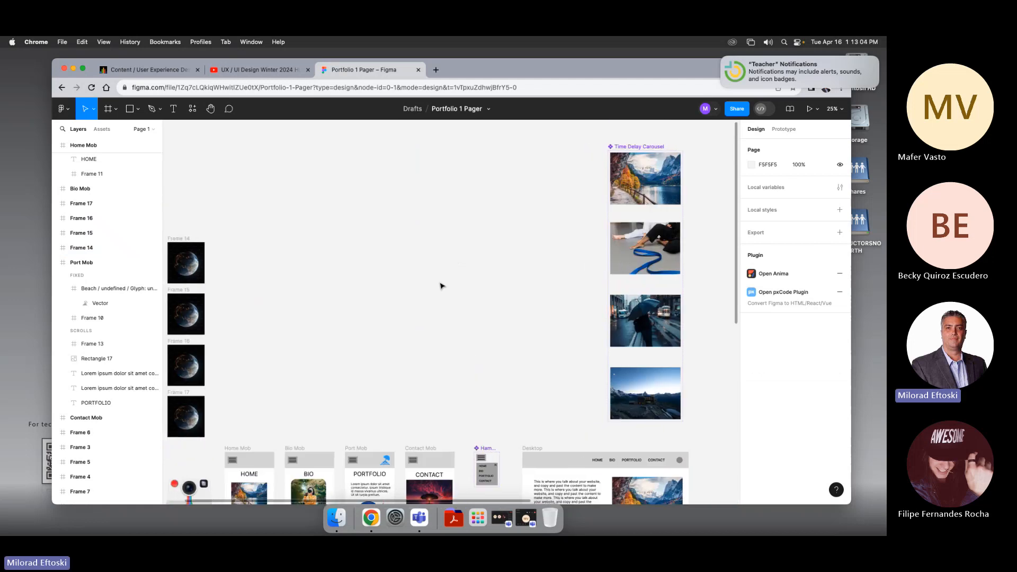
pyautogui.hscroll(-3, 371, 278)
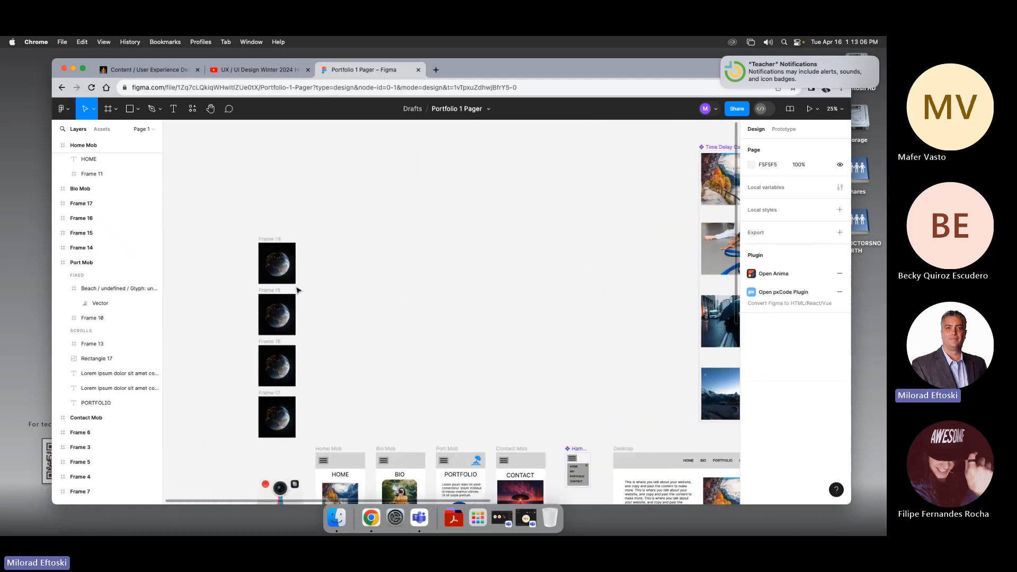
pyautogui.hscroll(-1, 316, 279)
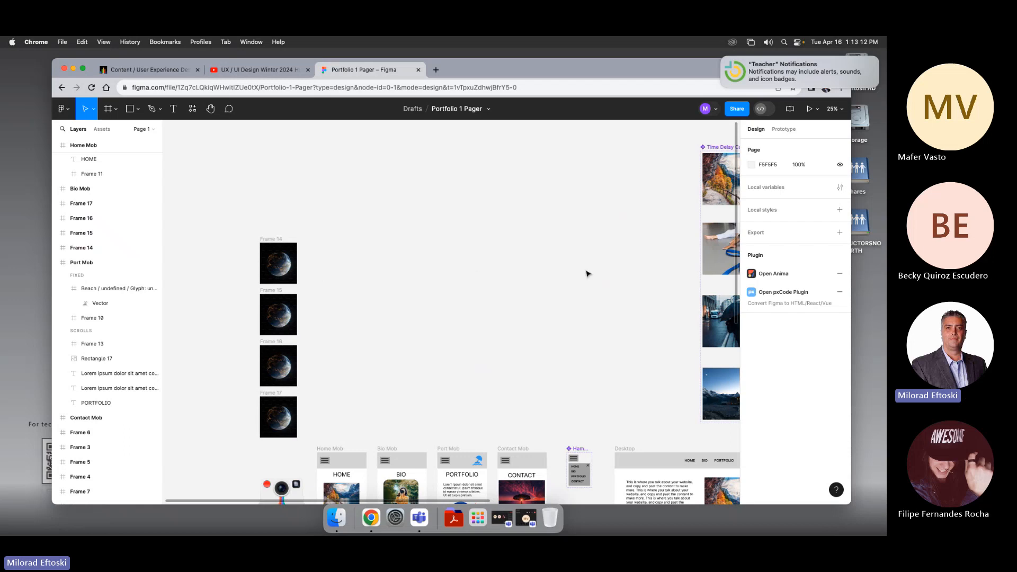
pyautogui.hscroll(5, 582, 270)
pyautogui.hscroll(-6, 461, 227)
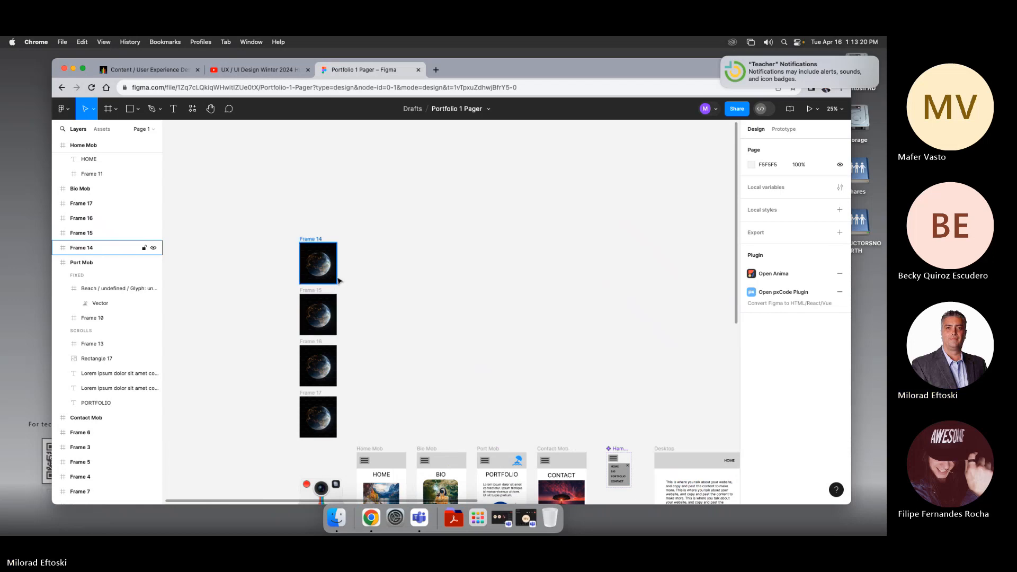
# Step: Search plugins for icon, run the Open Iconic Icon Set plugin, and insert a chevron right icon
pyautogui.keyDown('ctrl'); pyautogui.scroll(5, 314, 275); pyautogui.keyUp('ctrl')
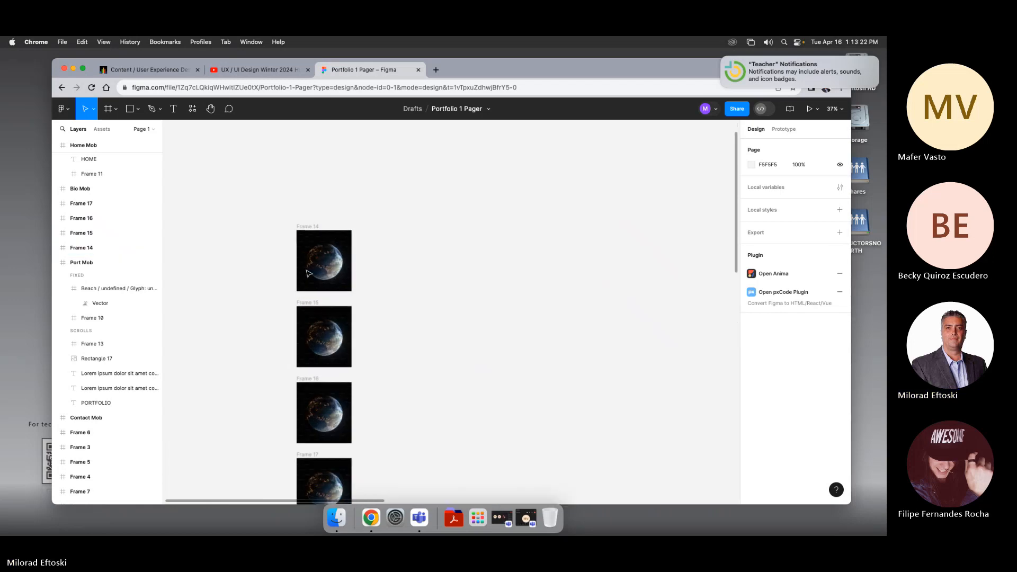
pyautogui.click(343, 289)
pyautogui.click(384, 302)
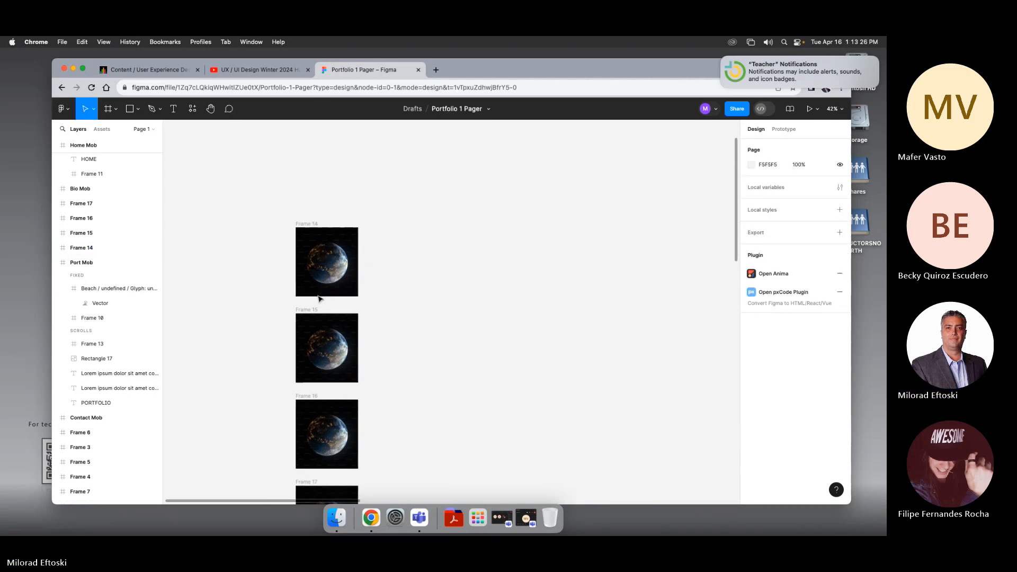
pyautogui.keyDown('ctrl'); pyautogui.scroll(4, 327, 324); pyautogui.keyUp('ctrl')
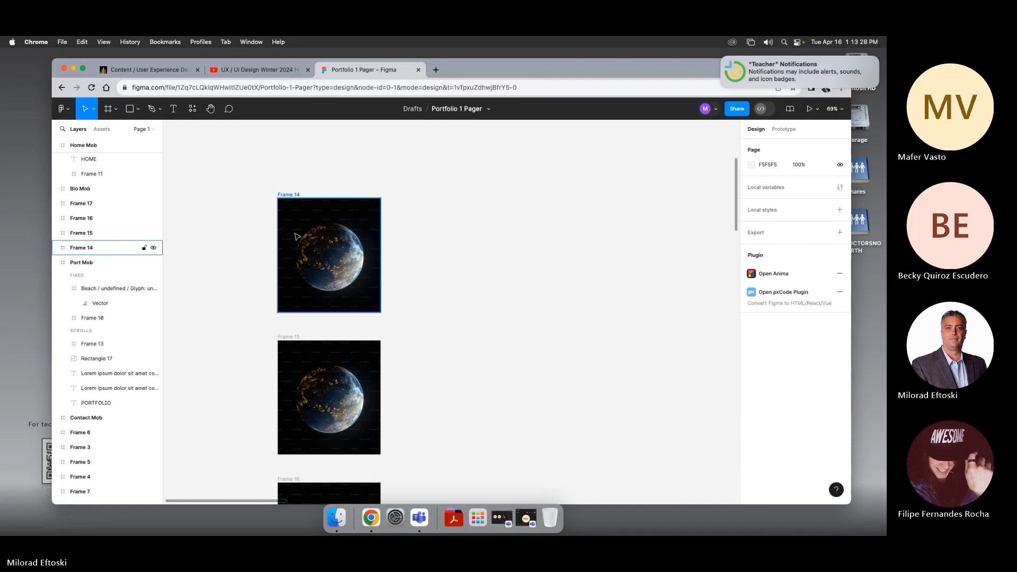
pyautogui.click(192, 109)
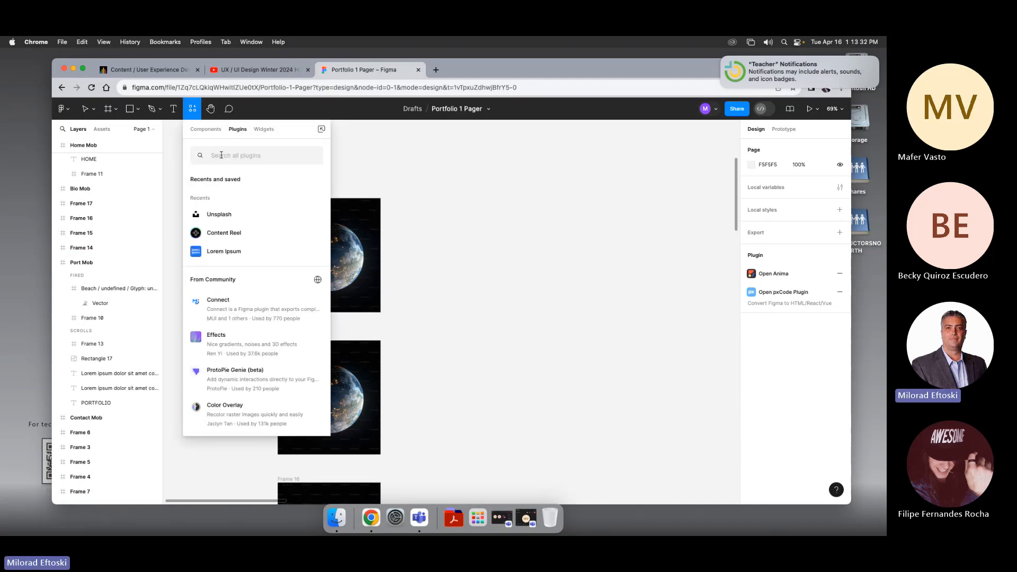
pyautogui.write('icon')
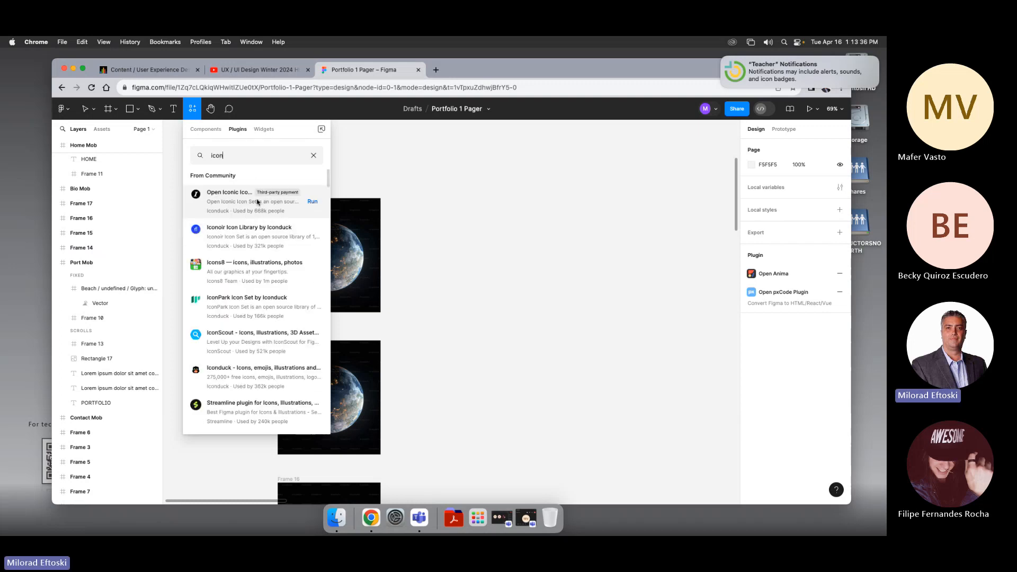
pyautogui.click(253, 206)
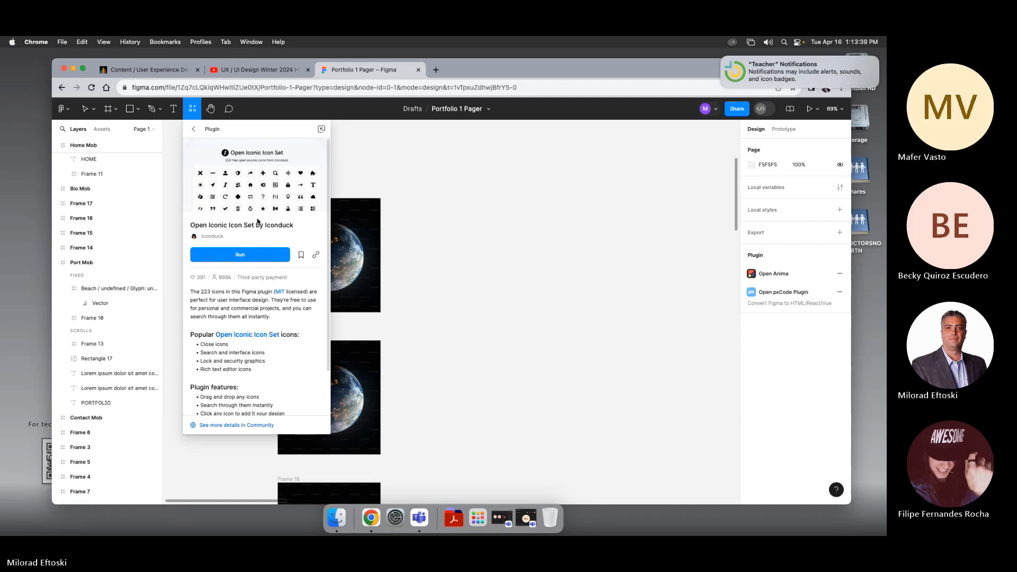
pyautogui.click(253, 250)
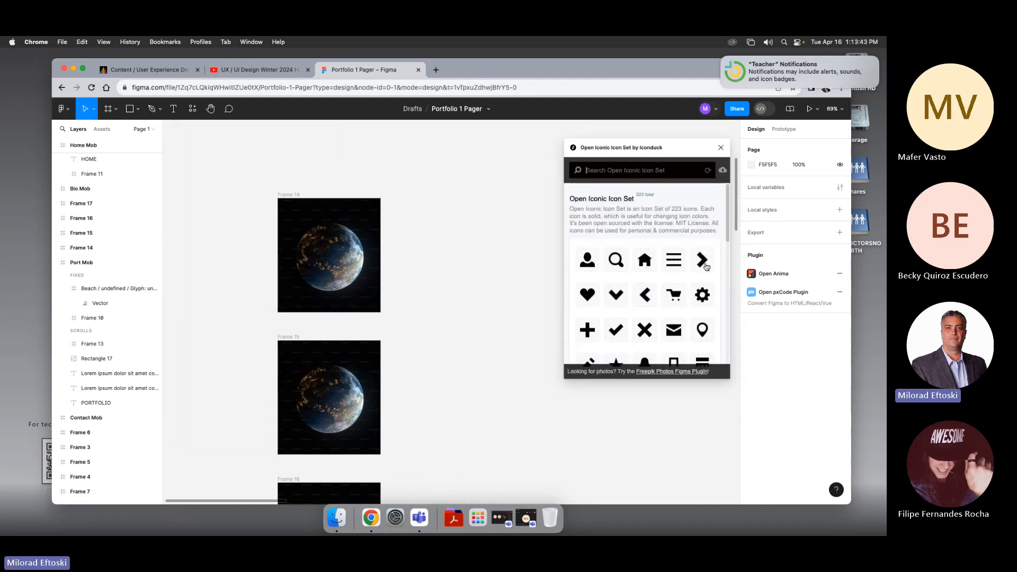
pyautogui.click(706, 266)
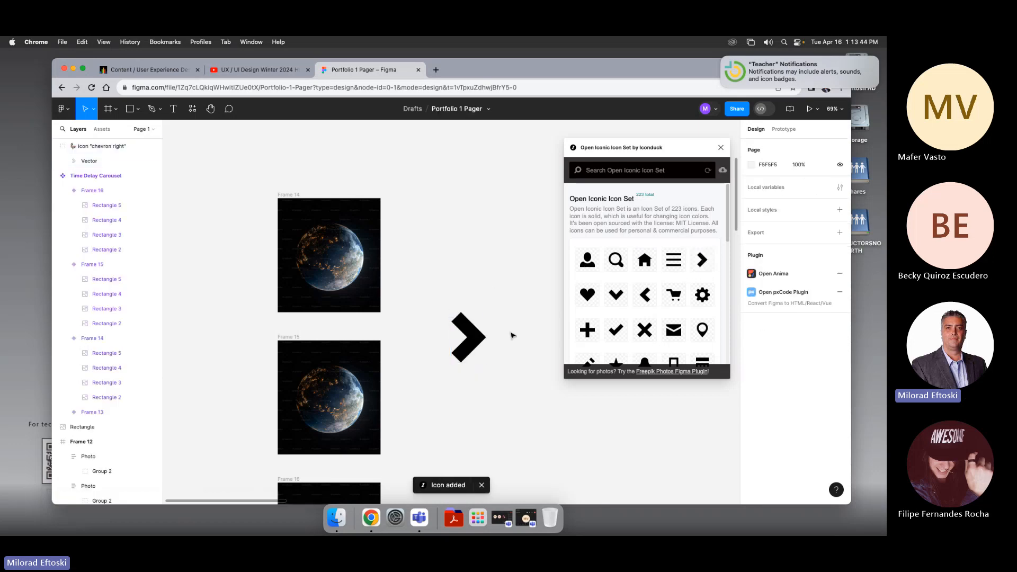
# Step: Move the chevron icon into the top carousel frame and set its fill to white FFFFFF
pyautogui.moveTo(471, 341); pyautogui.dragTo(349, 285)
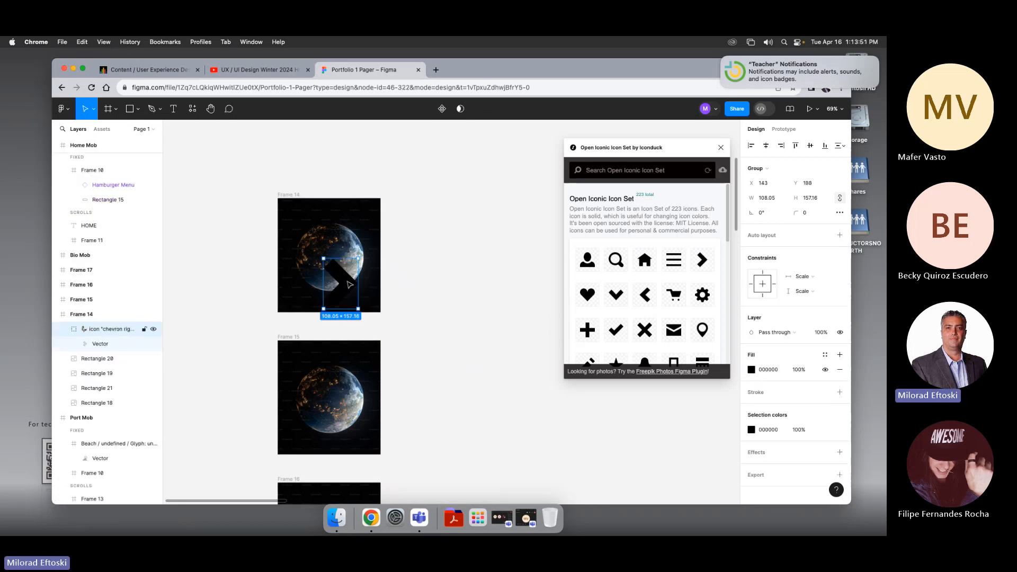
pyautogui.click(752, 369)
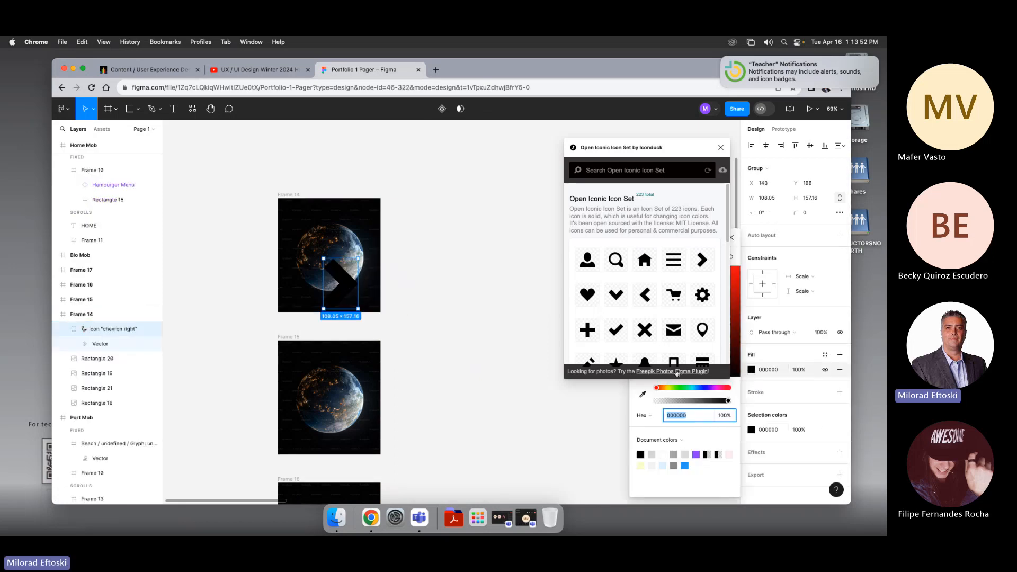
pyautogui.click(663, 455)
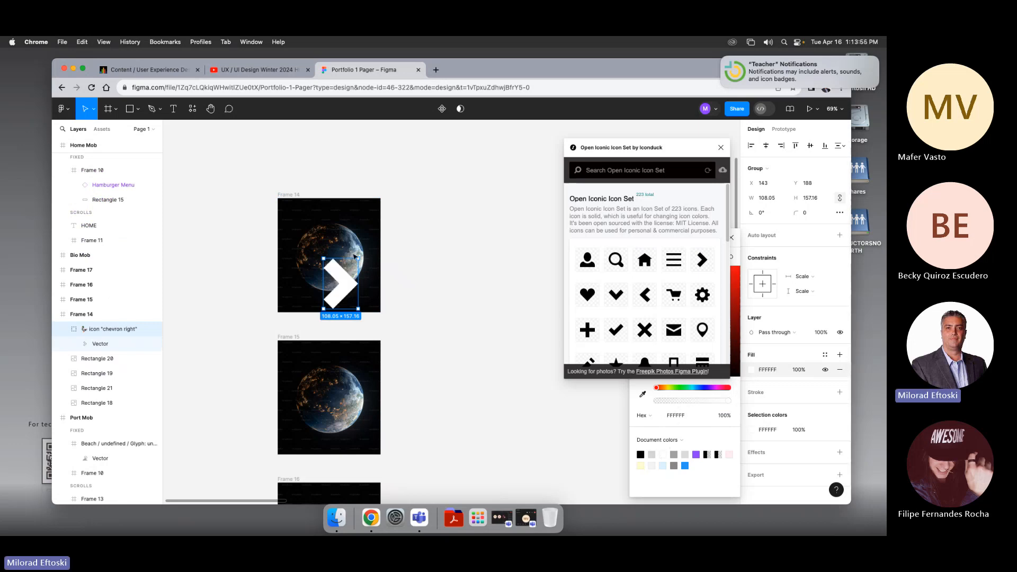
# Step: Resize the chevron to about 31 × 45 and place it at the top frame's lower right corner
pyautogui.moveTo(358, 257)
pyautogui.mouseDown()
pyautogui.moveTo(334, 294)
pyautogui.moveTo(369, 303)
pyautogui.moveTo(382, 263)
pyautogui.moveTo(374, 261)
pyautogui.mouseUp()
pyautogui.click(407, 280)
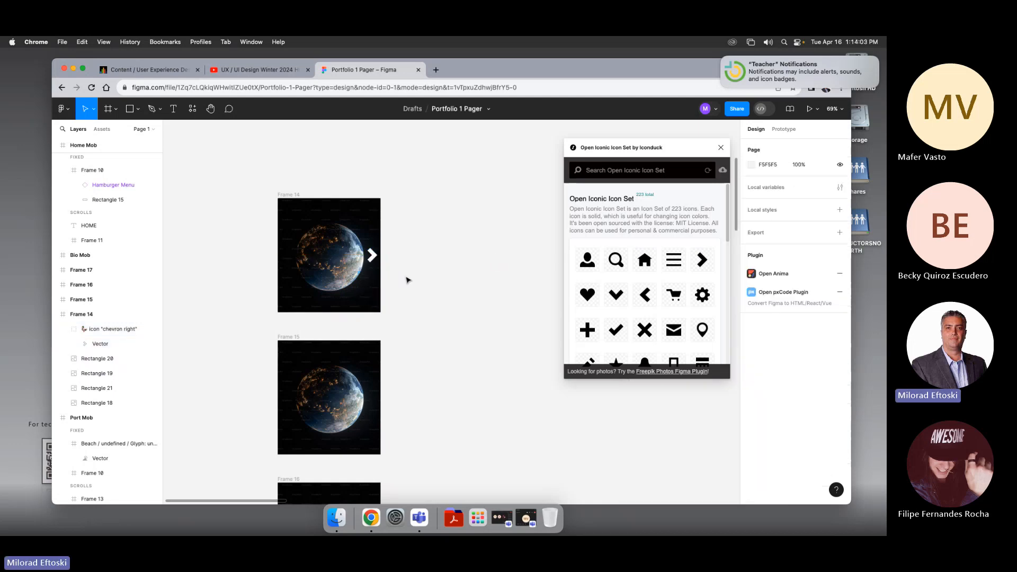
pyautogui.moveTo(371, 255); pyautogui.dragTo(373, 303)
pyautogui.click(406, 323)
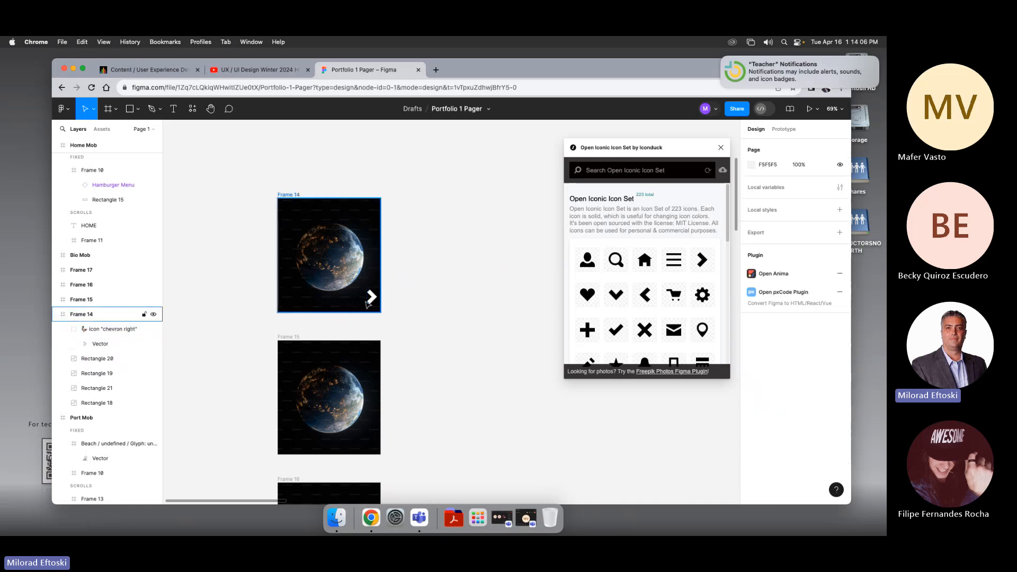
pyautogui.click(370, 302)
pyautogui.moveTo(371, 304); pyautogui.dragTo(373, 305)
pyautogui.press('Escape')
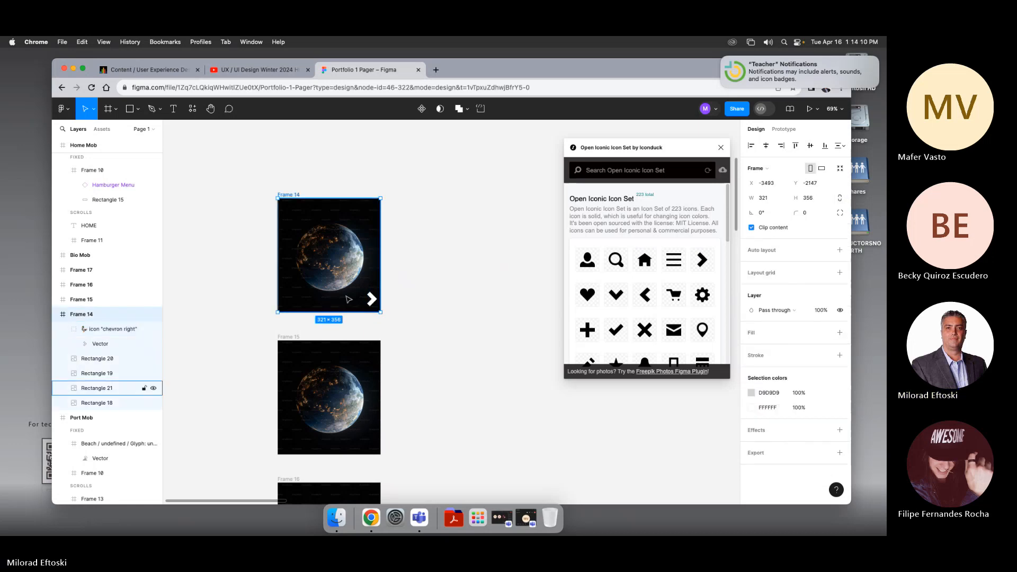
pyautogui.click(373, 305)
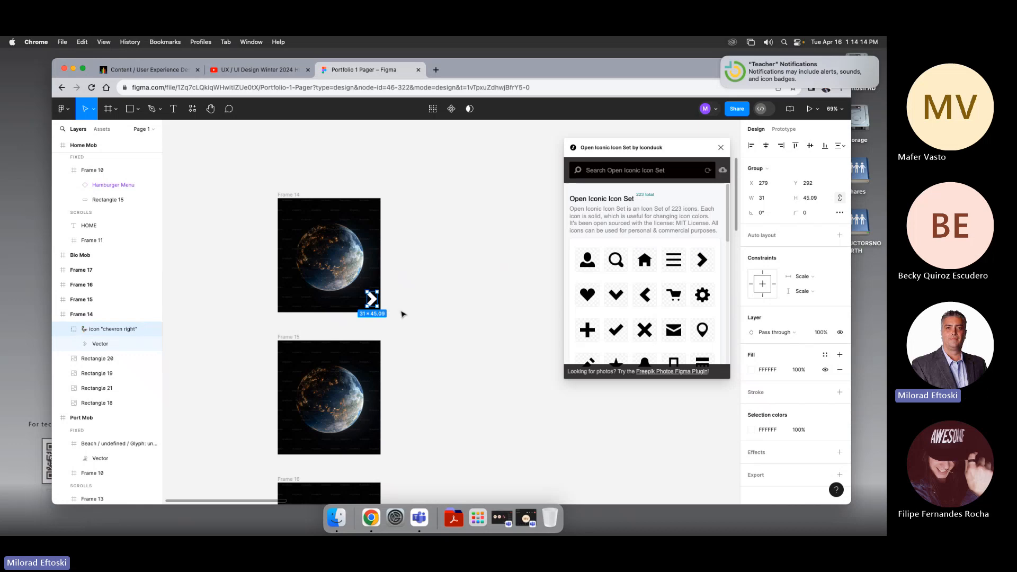
# Step: Reposition the white chevron snugly into the top carousel frame's lower right corner
pyautogui.scroll(2, 375, 321)
pyautogui.scroll(3, 369, 333)
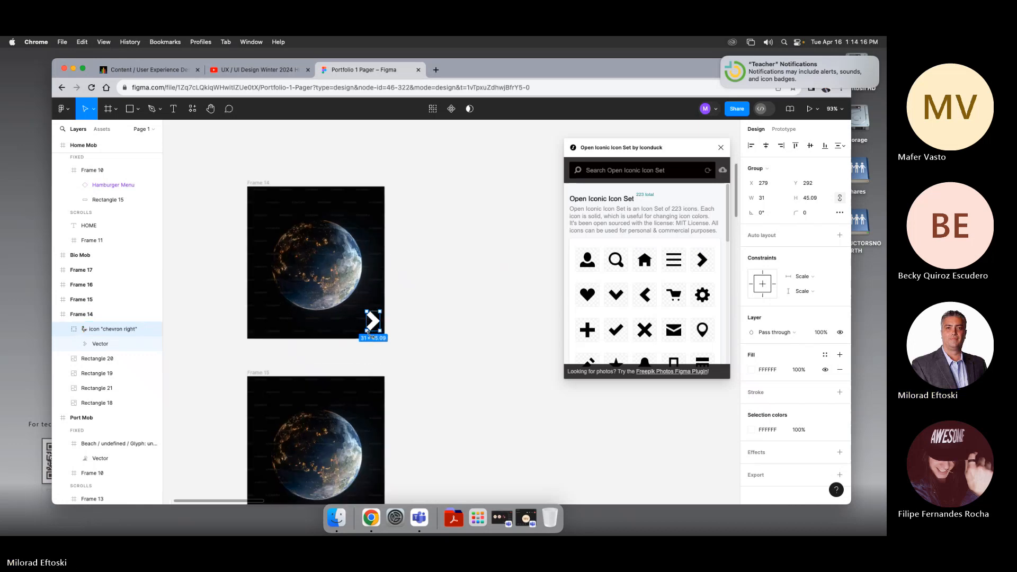
pyautogui.click(427, 359)
pyautogui.moveTo(414, 372); pyautogui.dragTo(473, 326)
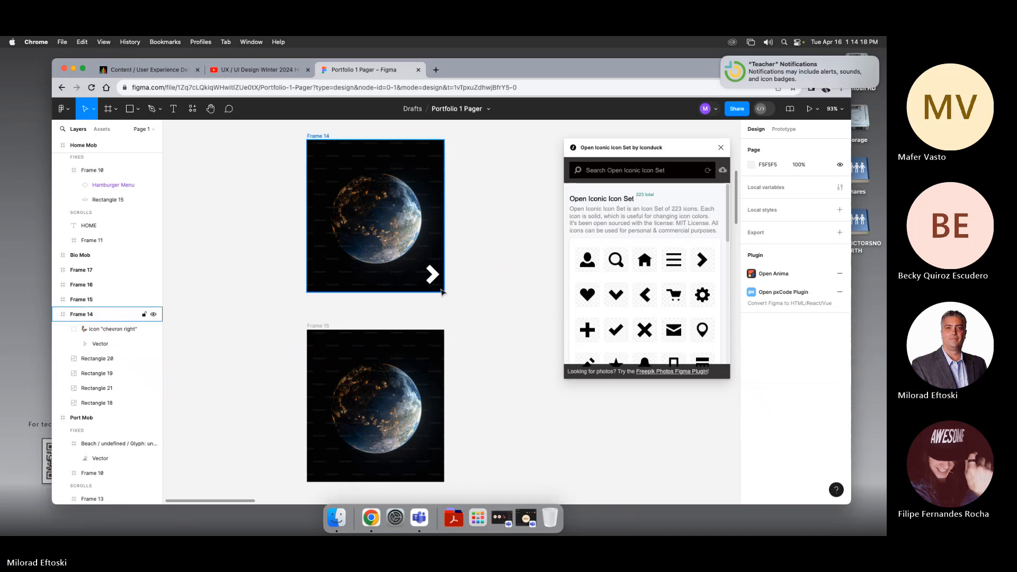
pyautogui.click(432, 283)
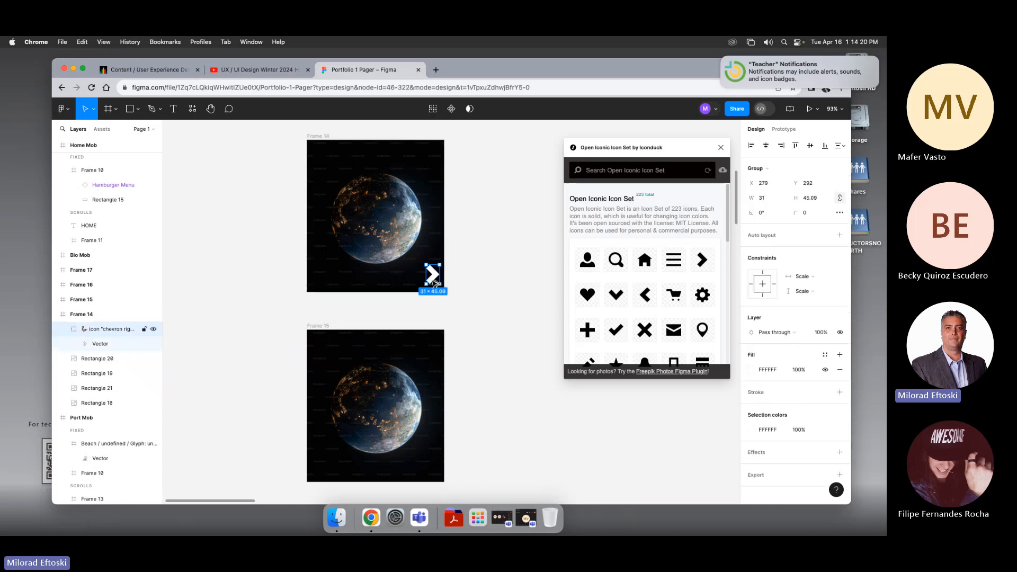
# Step: Duplicate the chevron, flip the copy to point left, and place it at the top frame's lower left corner
pyautogui.moveTo(430, 281); pyautogui.dragTo(315, 260)
pyautogui.click(320, 305)
pyautogui.hscroll(1, 321, 296)
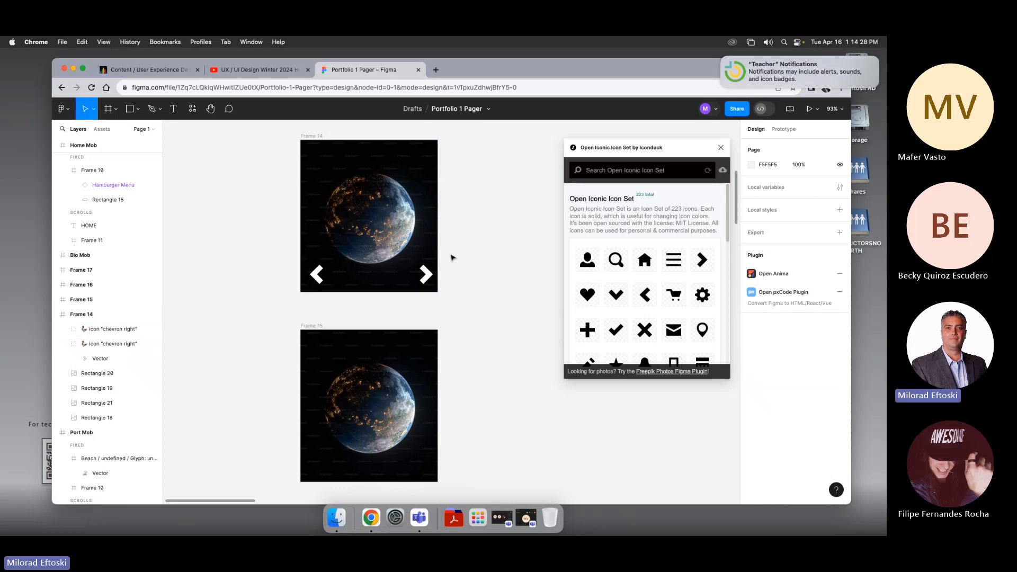
# Step: Copy both chevrons from the top frame and paste them into the second carousel frame
pyautogui.scroll(-5, 475, 339)
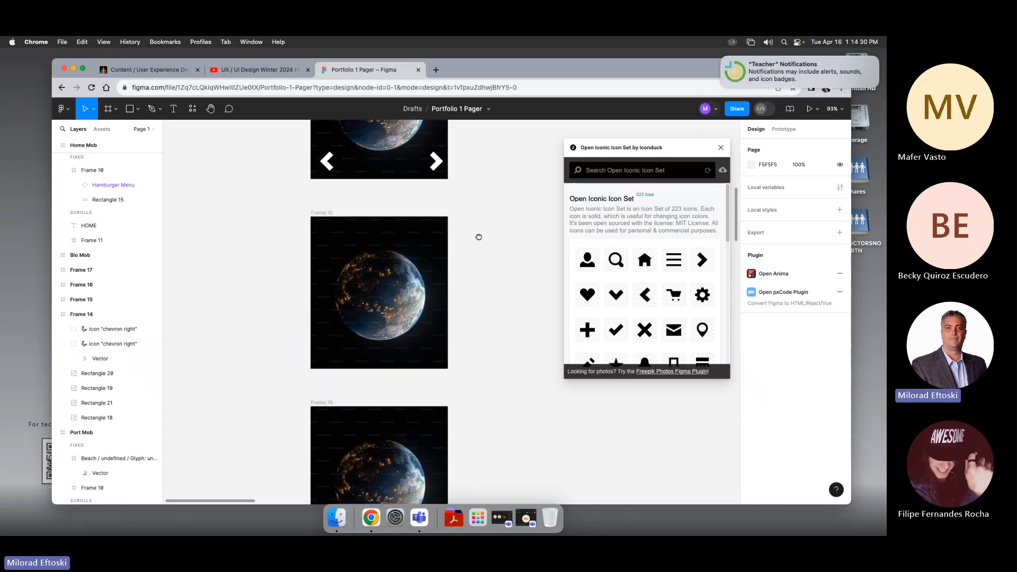
pyautogui.scroll(4, 479, 326)
pyautogui.scroll(-5, 470, 352)
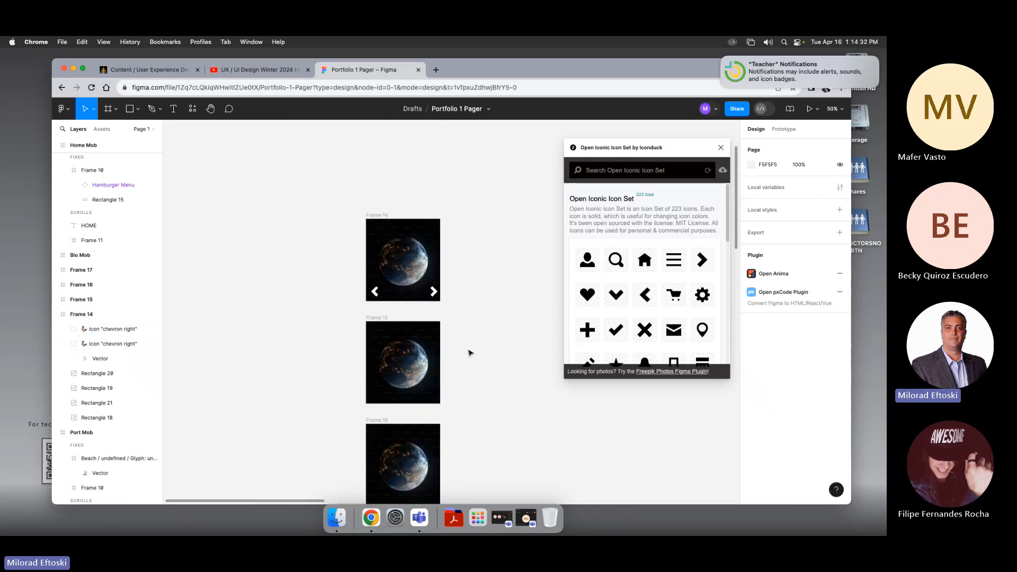
pyautogui.moveTo(473, 347); pyautogui.dragTo(447, 321)
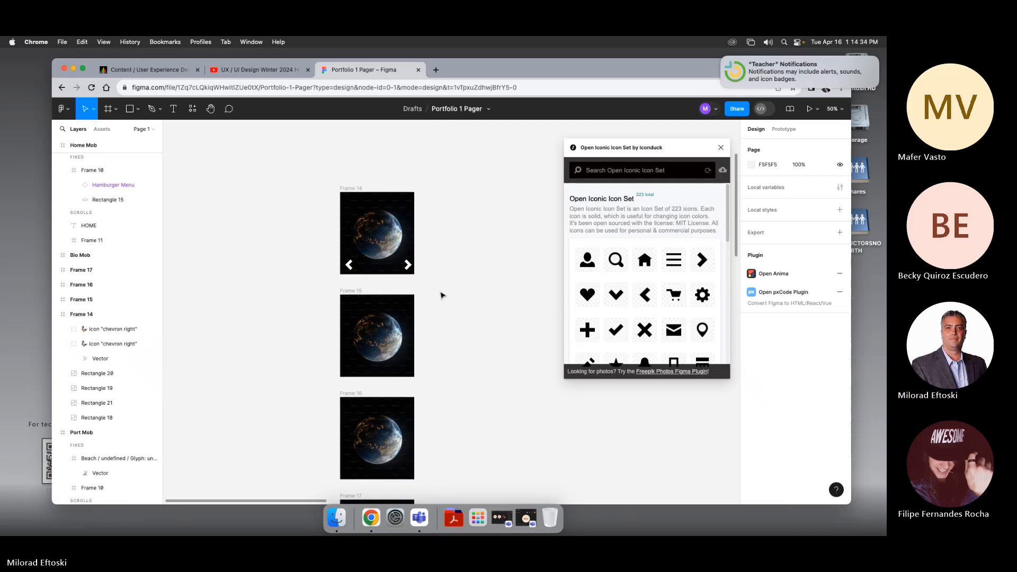
pyautogui.click(350, 264)
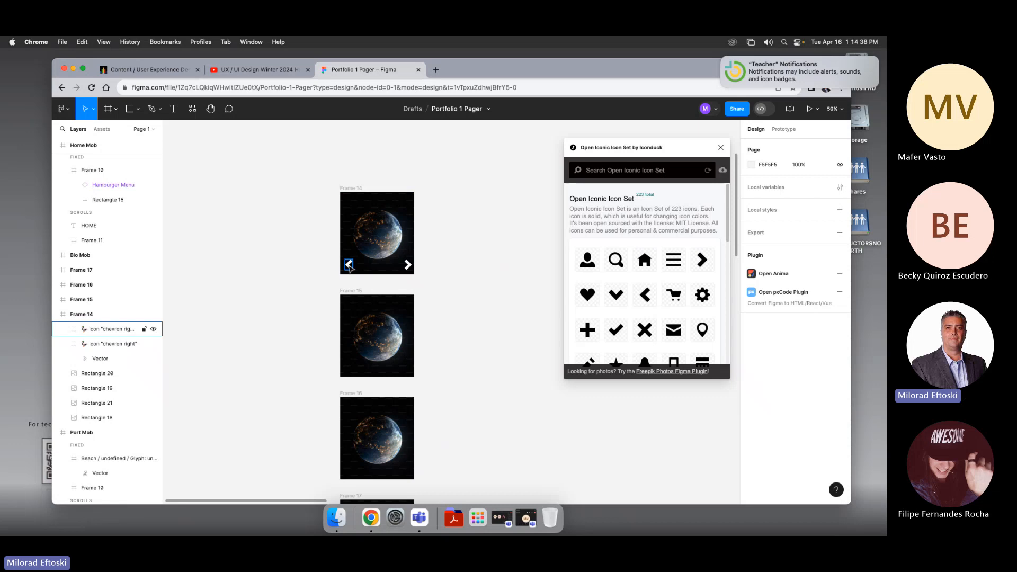
pyautogui.click(350, 269)
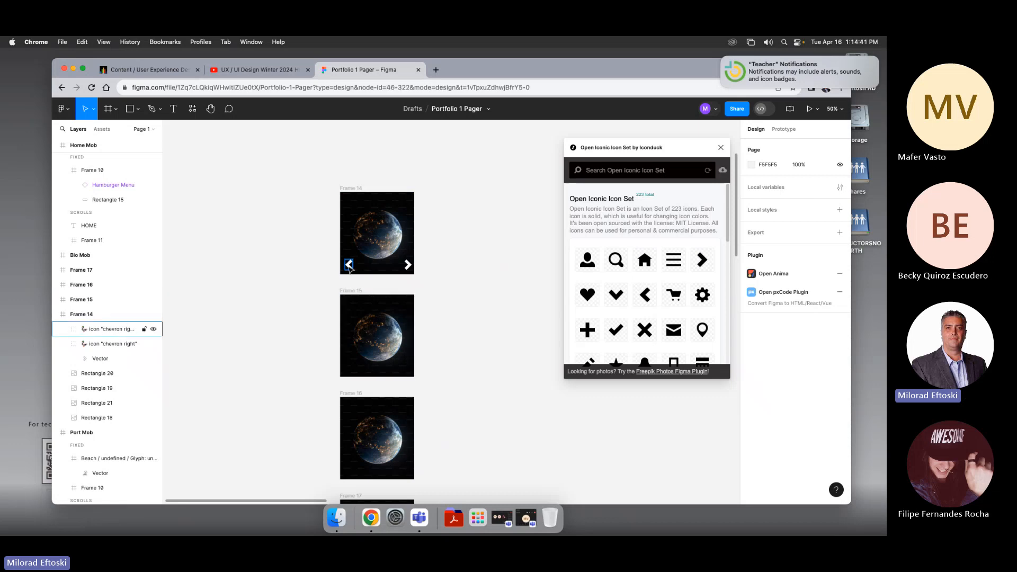
pyautogui.keyDown('shift'); pyautogui.click(407, 266); pyautogui.keyUp('shift')
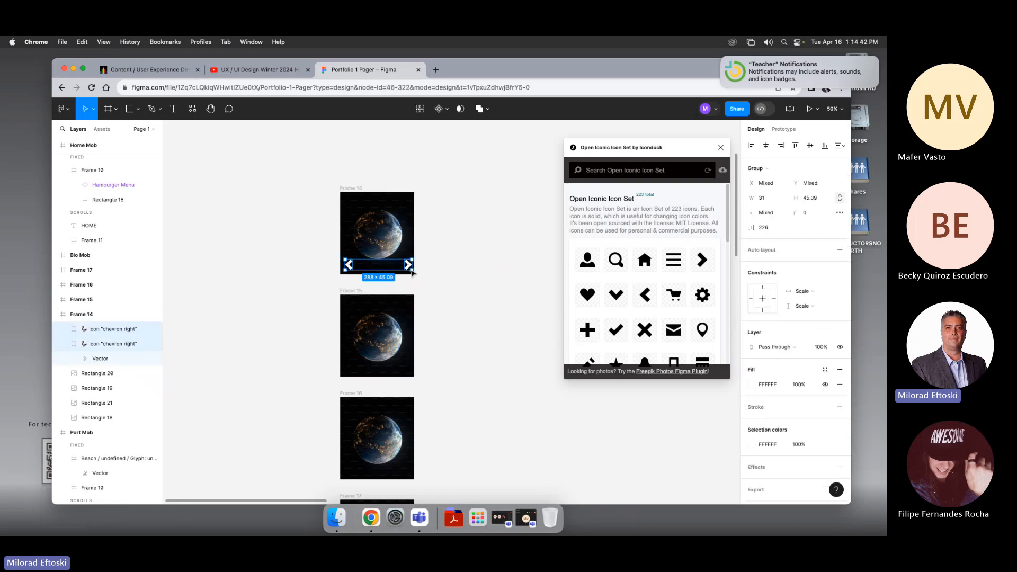
pyautogui.click(362, 296)
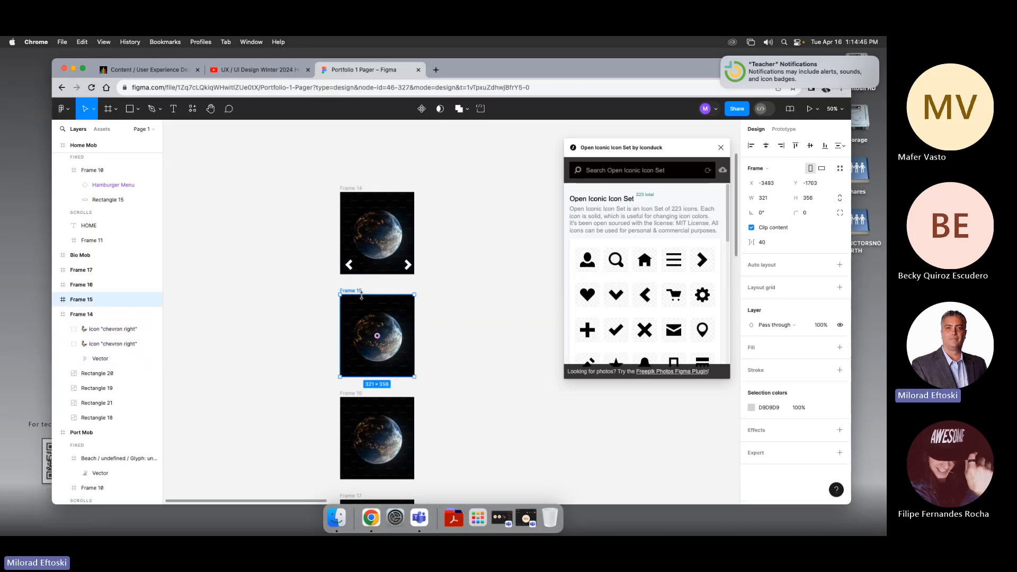
pyautogui.press('super+v')
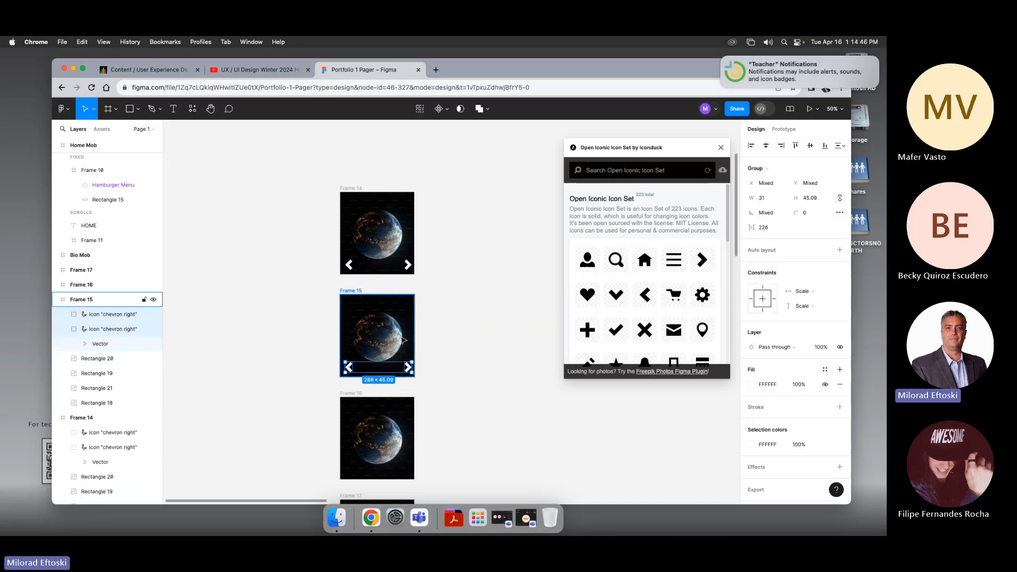
# Step: Paste the chevron pair into the third and fourth carousel frames
pyautogui.scroll(-2, 483, 330)
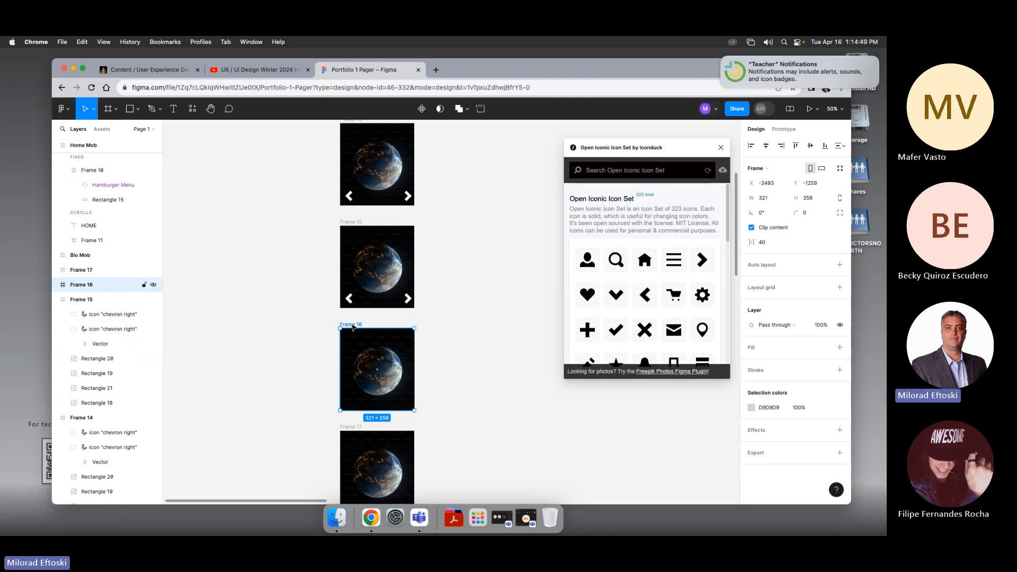
pyautogui.press('super+v')
pyautogui.scroll(-3, 424, 371)
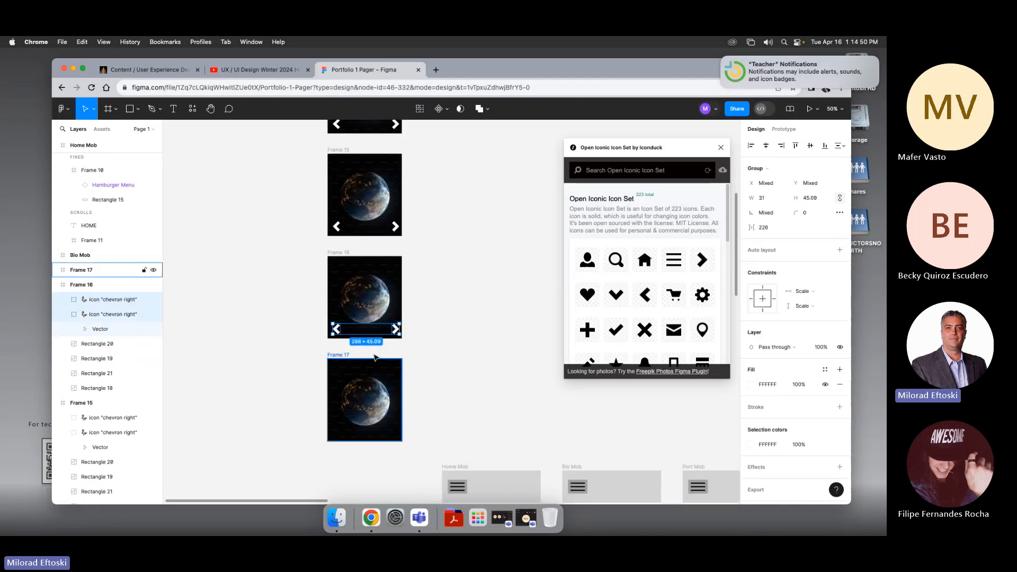
pyautogui.click(339, 357)
pyautogui.press('super+v')
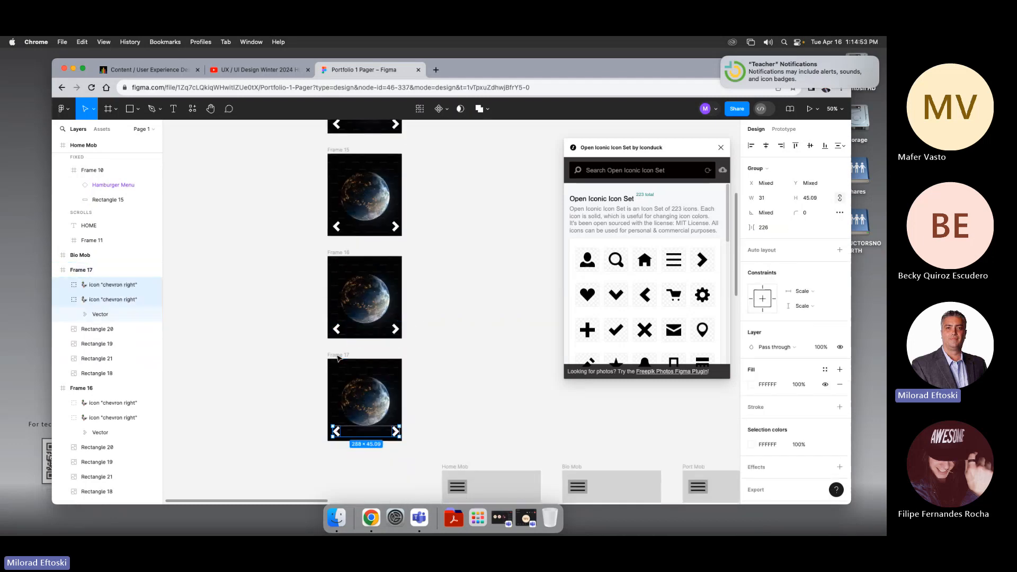
# Step: Delete the right chevron from the last carousel frame and the left chevron from the first frame
pyautogui.click(436, 393)
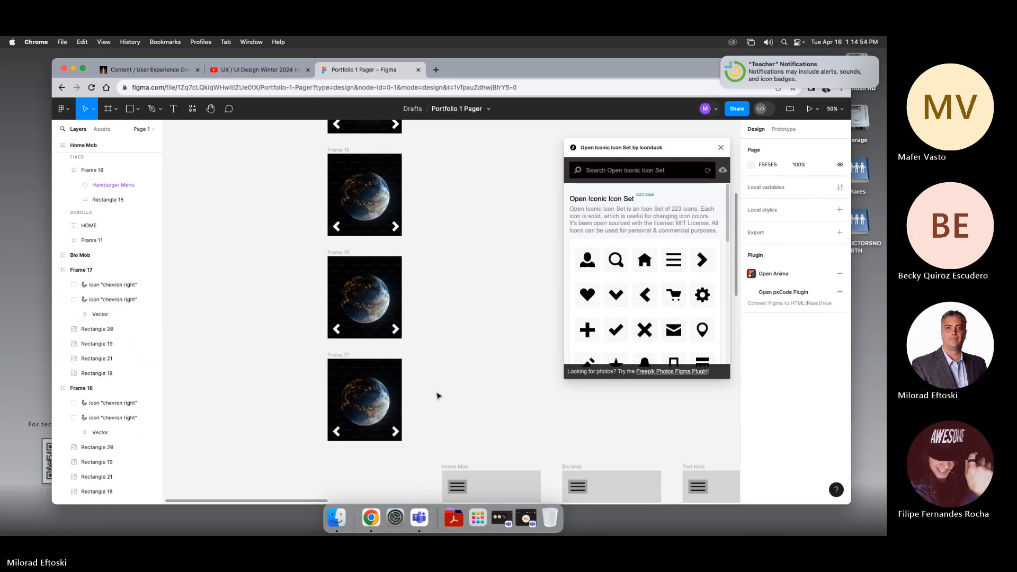
pyautogui.moveTo(443, 326); pyautogui.dragTo(433, 381)
pyautogui.moveTo(424, 450); pyautogui.dragTo(427, 397)
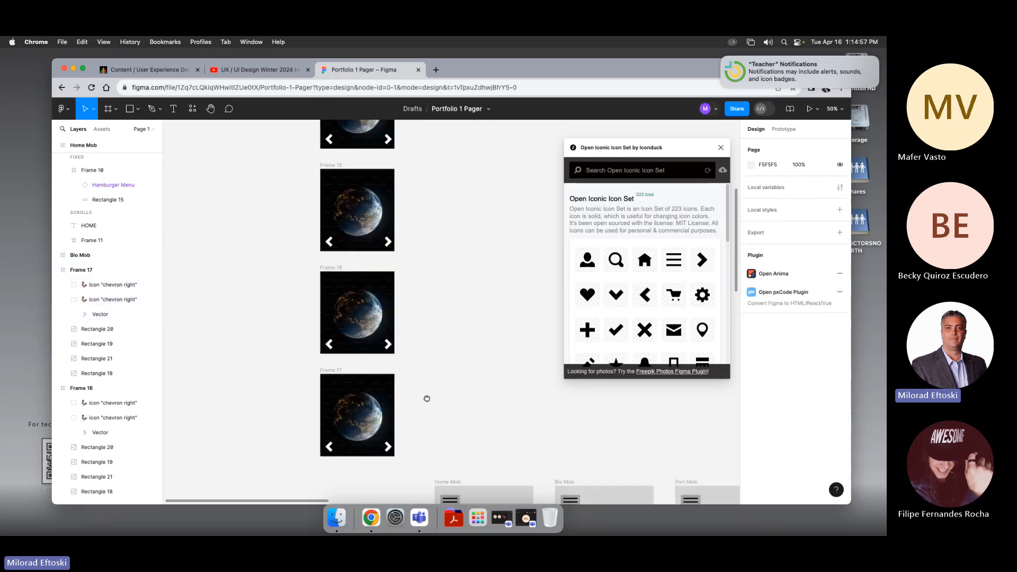
pyautogui.click(388, 435)
pyautogui.press('Delete')
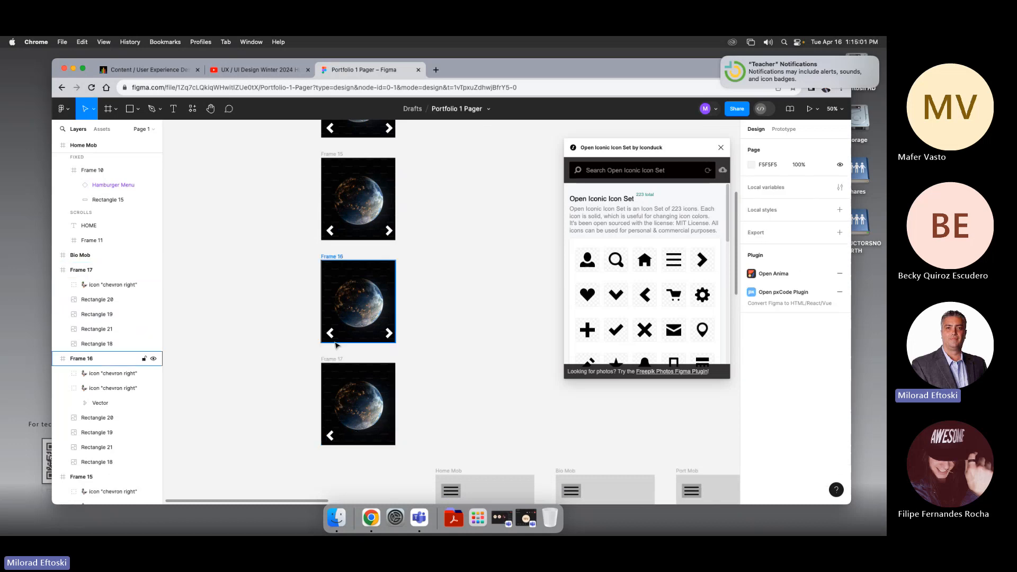
pyautogui.scroll(4, 403, 344)
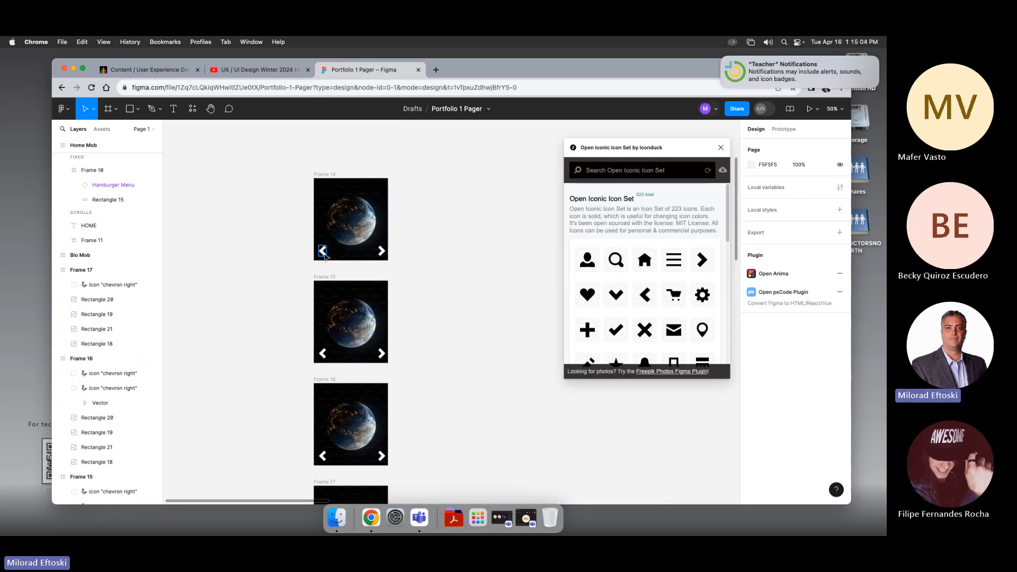
pyautogui.click(323, 253)
pyautogui.press('Delete')
# Step: Turn off clip content on the second carousel frame to reveal its hidden images
pyautogui.scroll(-5, 420, 234)
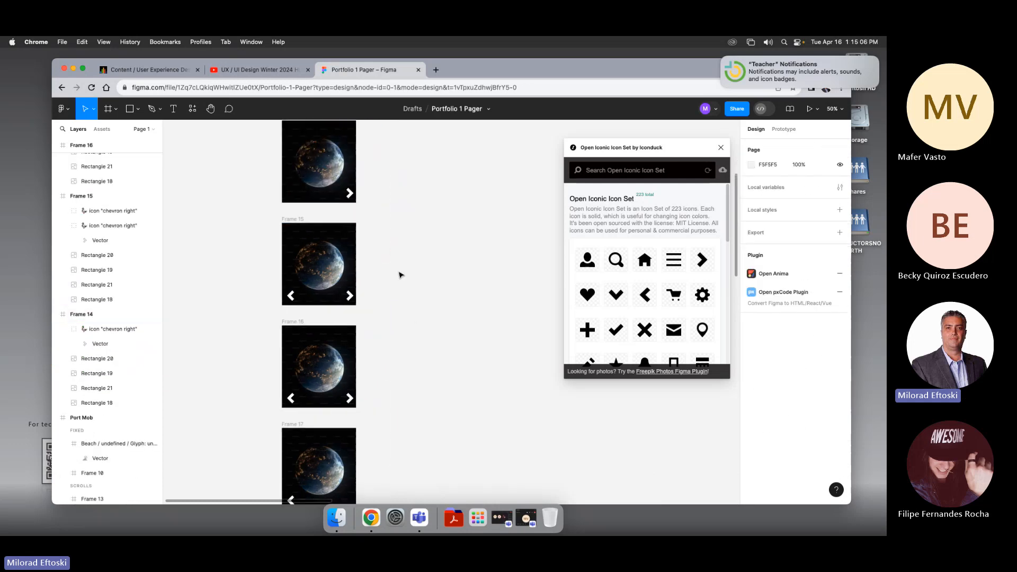
pyautogui.hscroll(2, 412, 303)
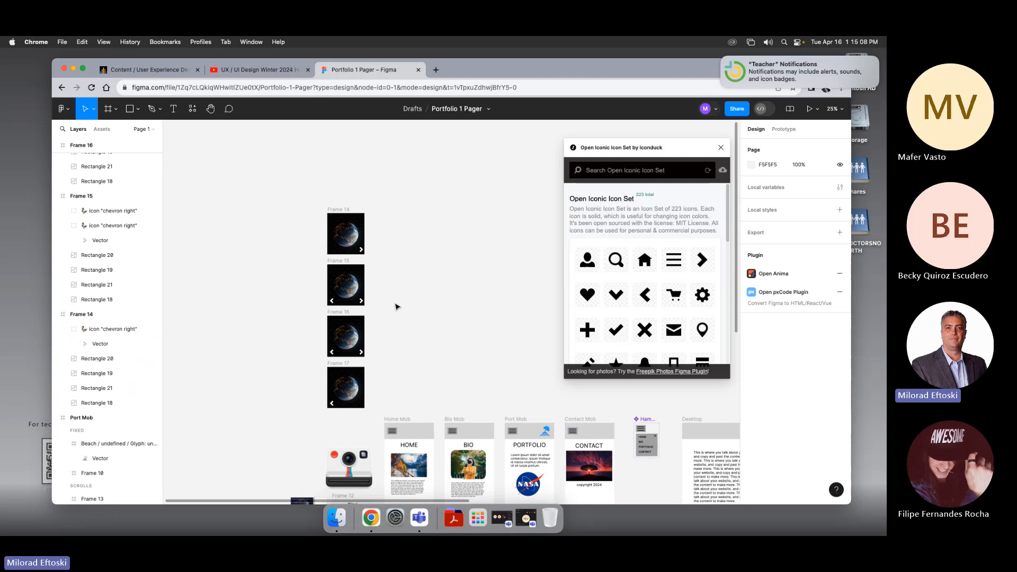
pyautogui.click(350, 333)
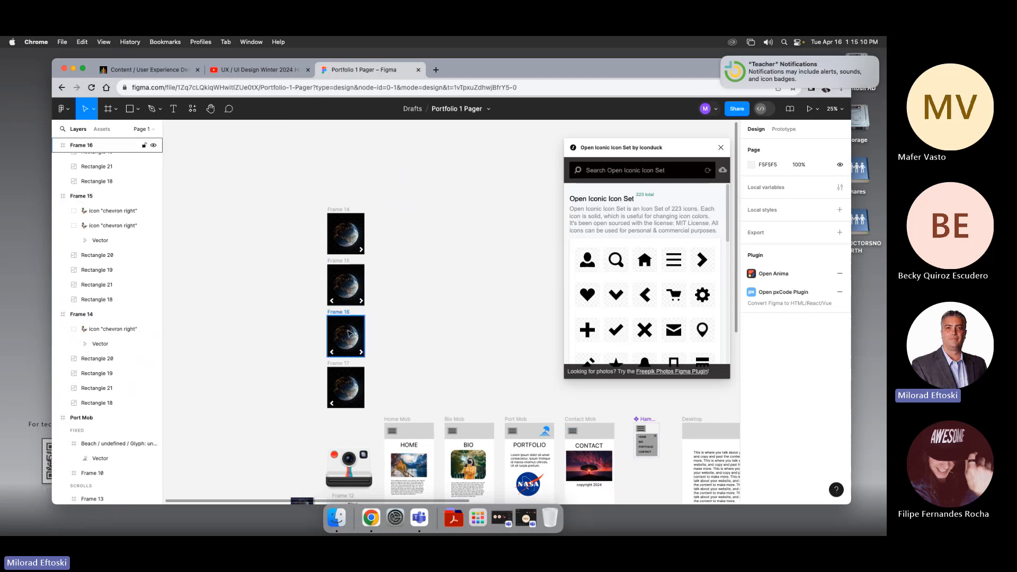
pyautogui.click(357, 276)
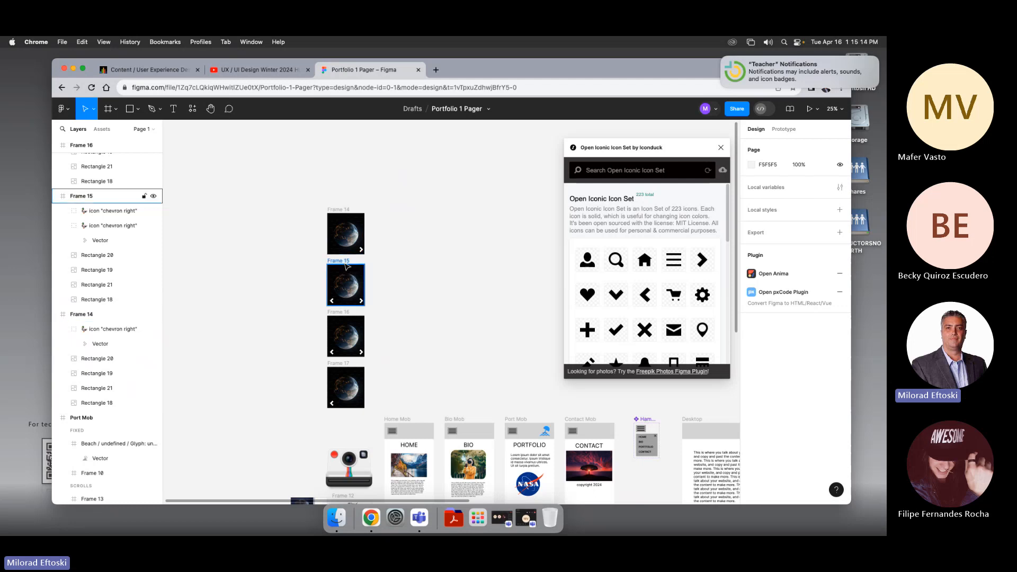
pyautogui.click(343, 260)
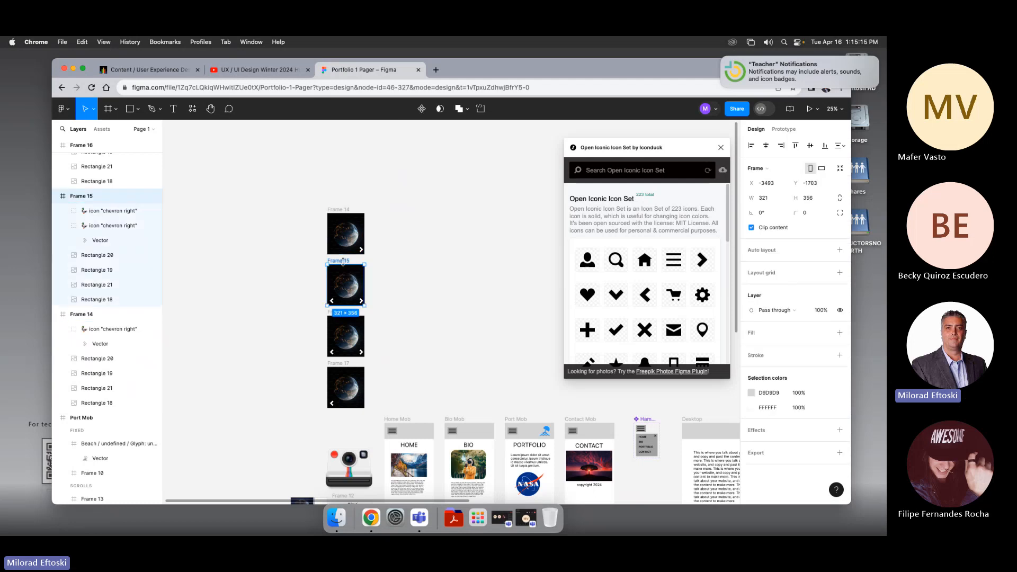
pyautogui.click(753, 230)
# Step: Move the second frame's four images left by one slot so the second image fills it, then re-enable clip content
pyautogui.click(397, 296)
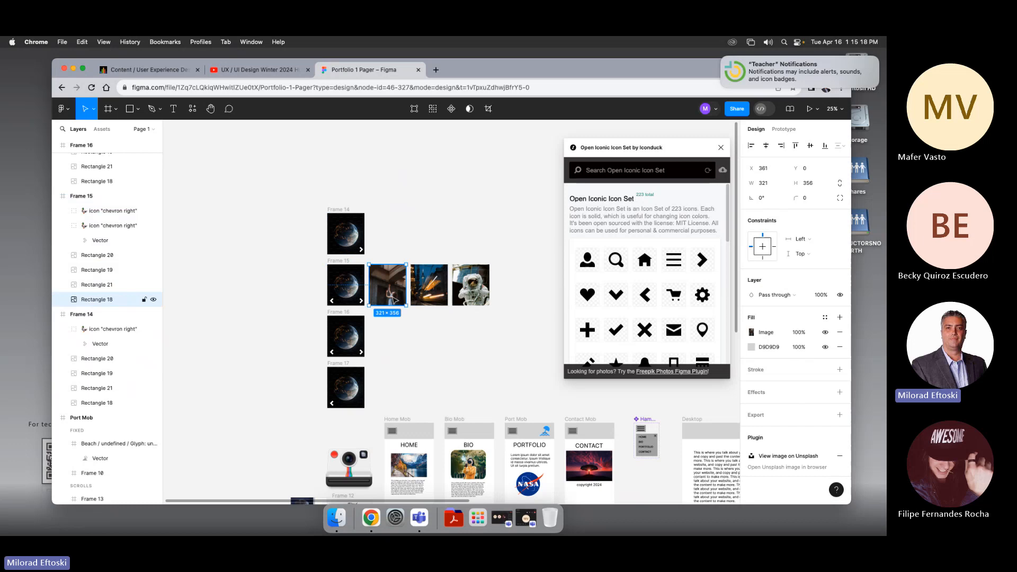
pyautogui.keyDown('shift'); pyautogui.click(423, 298); pyautogui.keyUp('shift')
pyautogui.keyDown('shift'); pyautogui.click(464, 293); pyautogui.keyUp('shift')
pyautogui.click(342, 261)
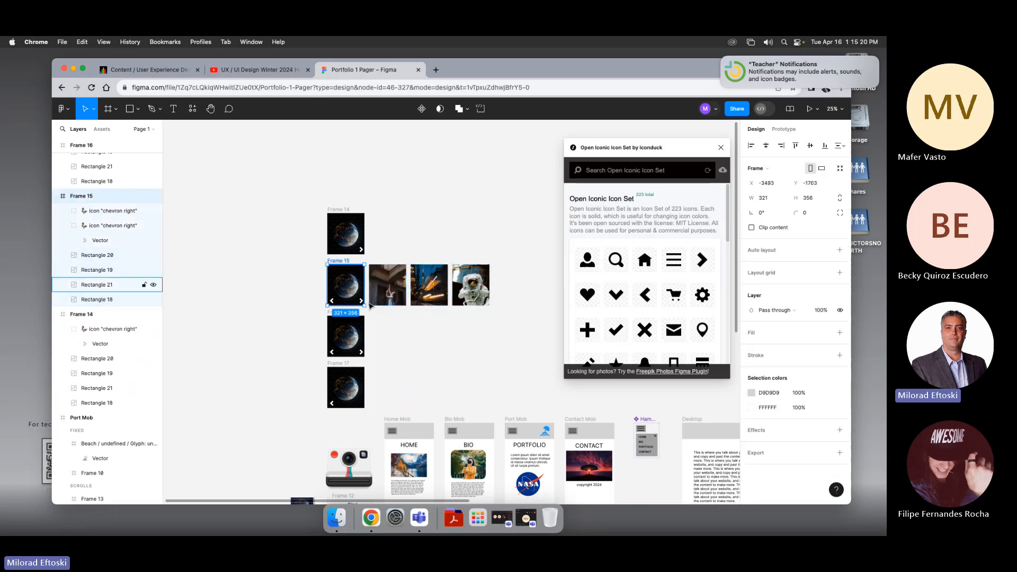
pyautogui.click(399, 324)
pyautogui.click(339, 262)
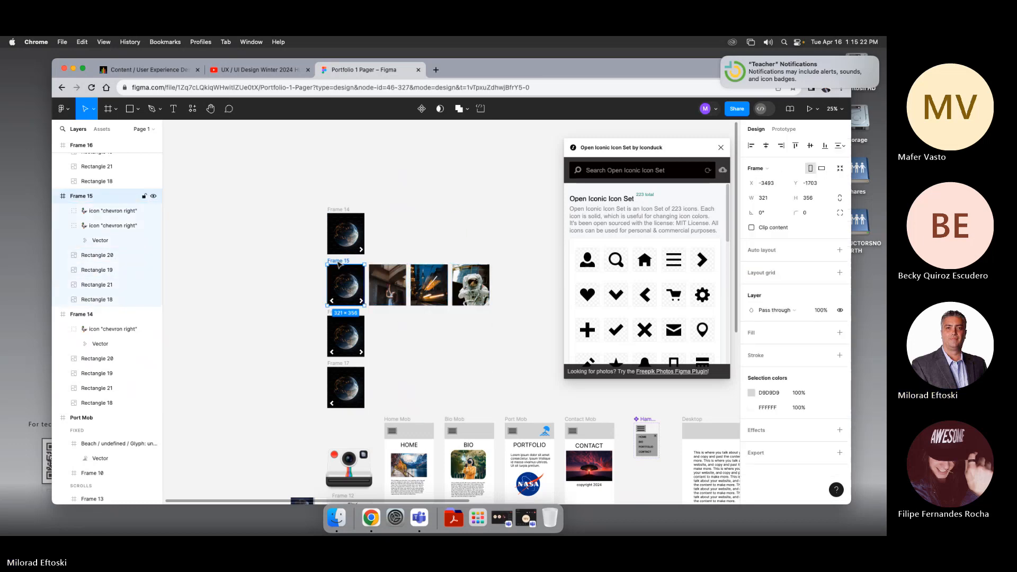
pyautogui.click(96, 260)
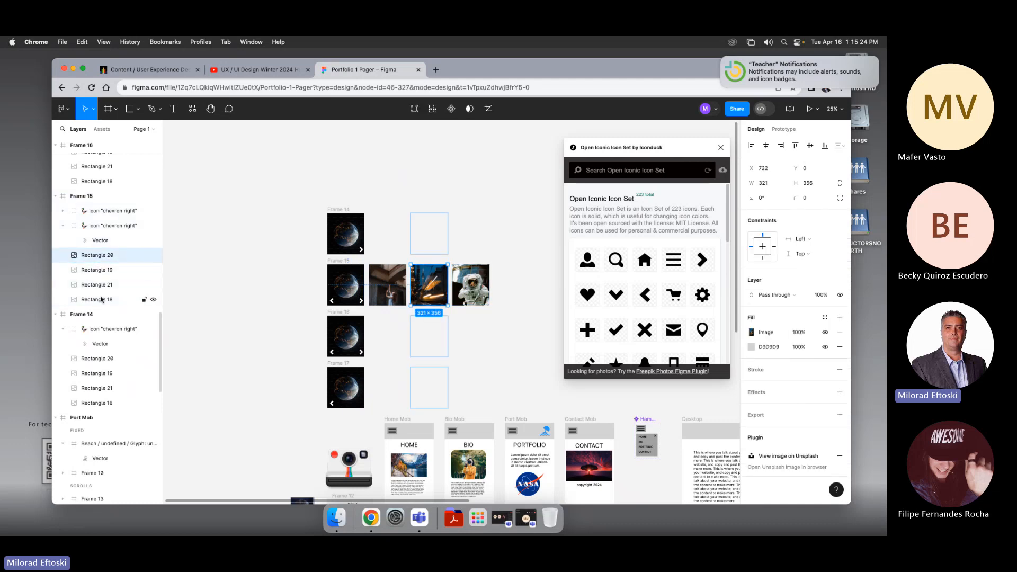
pyautogui.keyDown('shift'); pyautogui.click(102, 299); pyautogui.keyUp('shift')
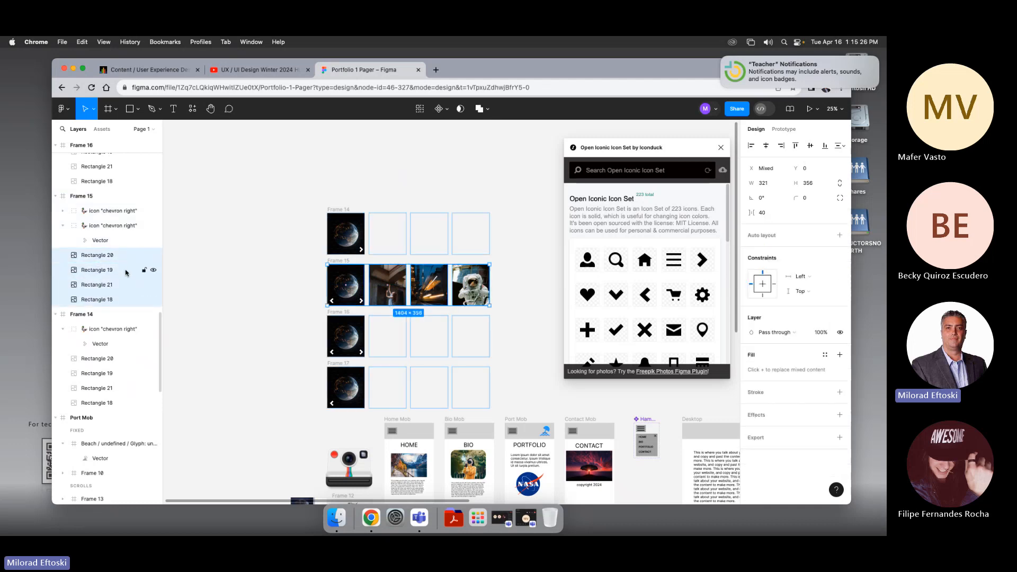
pyautogui.hotkey('shift', 'Left')
pyautogui.hotkey('shift', 'Left')
pyautogui.hotkey('shift', 'Left')
pyautogui.hotkey('shift', 'Left')
pyautogui.hotkey('shift', 'Left')
pyautogui.hotkey('shift', 'Left')
pyautogui.hotkey('shift', 'Left')
pyautogui.hotkey('shift', 'Left')
pyautogui.hotkey('shift', 'Left')
pyautogui.hotkey('shift', 'Left')
pyautogui.hotkey('shift', 'Left')
pyautogui.hotkey('shift', 'Left')
pyautogui.hotkey('shift', 'Left')
pyautogui.hotkey('shift', 'Left')
pyautogui.hotkey('shift', 'Left')
pyautogui.hotkey('shift', 'Left')
pyautogui.hotkey('shift', 'Left')
pyautogui.hotkey('shift', 'Left')
pyautogui.hotkey('shift', 'Left')
pyautogui.hotkey('shift', 'Left')
pyautogui.hotkey('shift', 'Left')
pyautogui.hotkey('shift', 'Left')
pyautogui.hotkey('shift', 'Left')
pyautogui.hotkey('shift', 'Left')
pyautogui.hotkey('shift', 'Left')
pyautogui.hotkey('shift', 'Left')
pyautogui.hotkey('shift', 'Left')
pyautogui.hotkey('shift', 'Left')
pyautogui.hotkey('shift', 'Left')
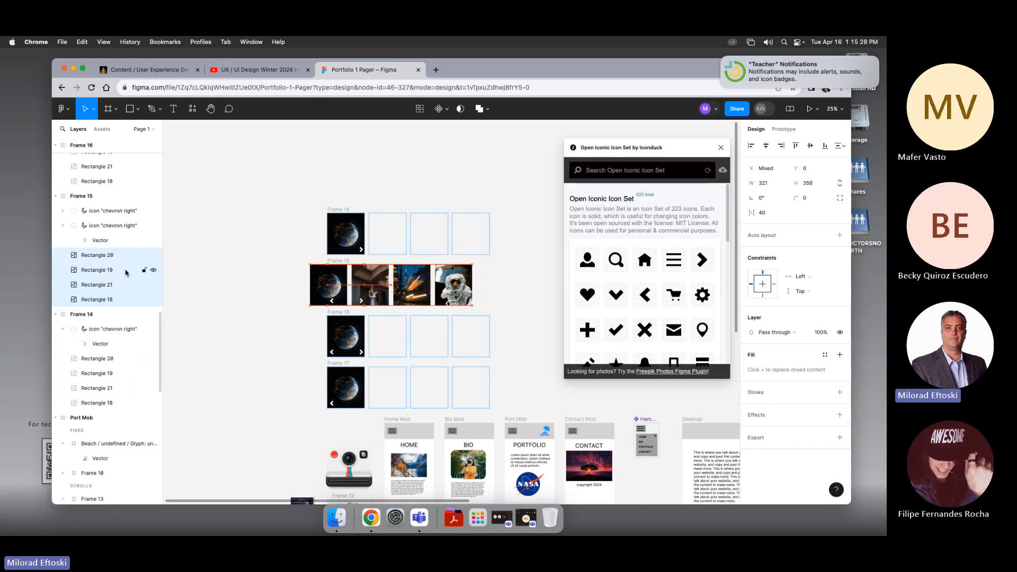
pyautogui.hotkey('shift', 'Left')
pyautogui.hotkey('shift', 'Left')
pyautogui.hotkey('shift', 'Left')
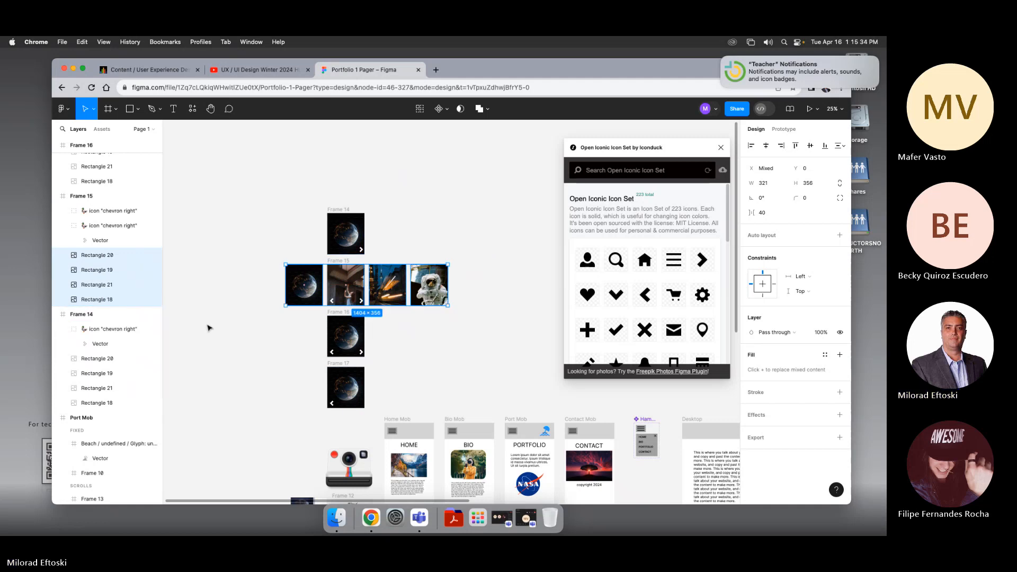
pyautogui.click(246, 304)
pyautogui.click(343, 264)
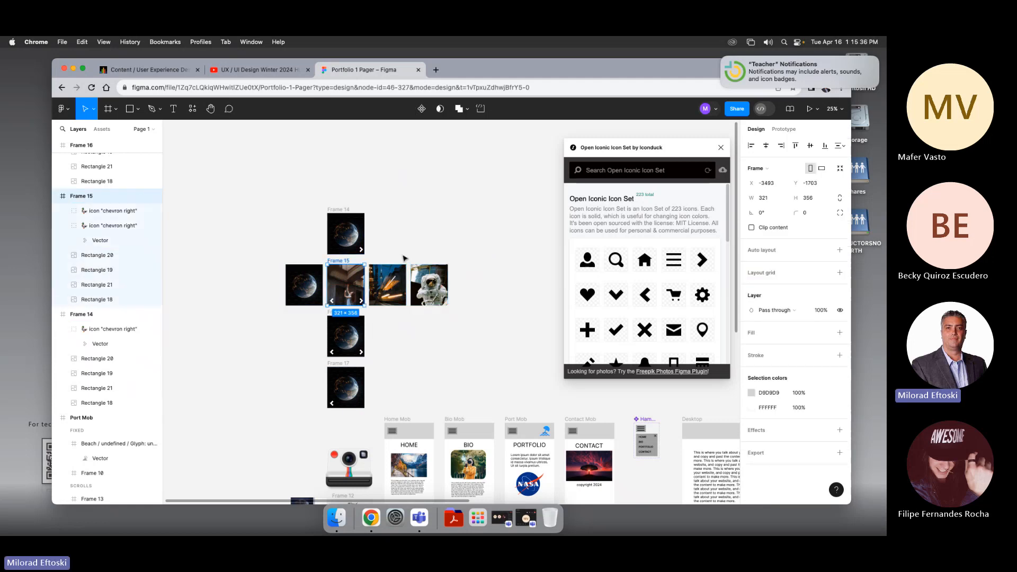
pyautogui.click(752, 227)
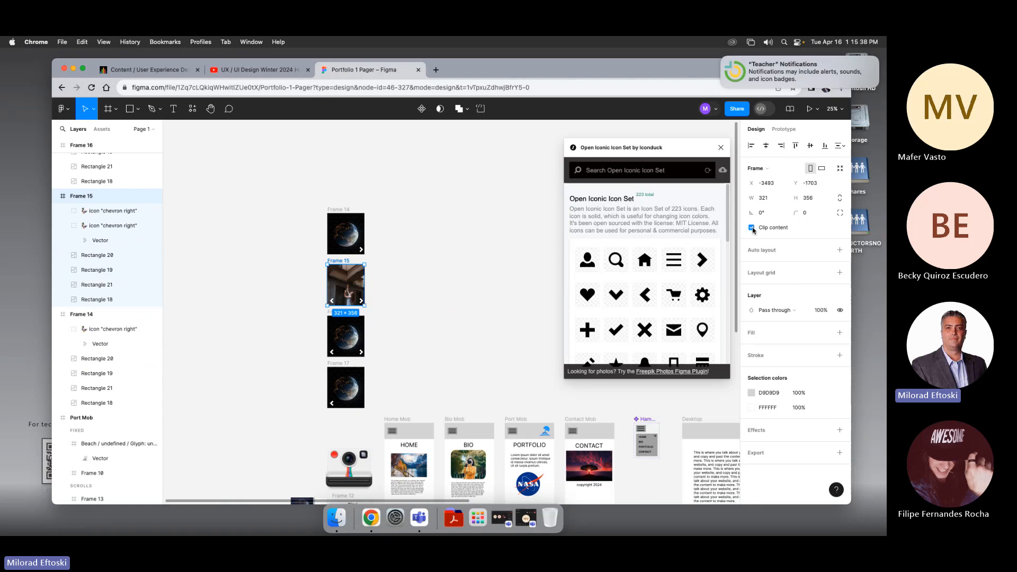
# Step: Turn off clip content on the third carousel frame
pyautogui.click(487, 305)
pyautogui.click(347, 317)
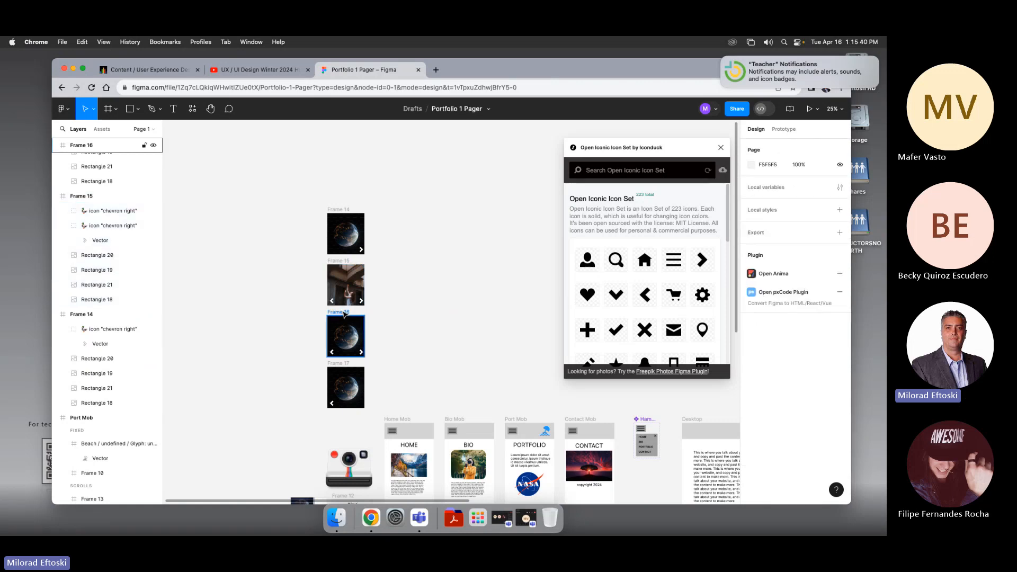
pyautogui.click(751, 227)
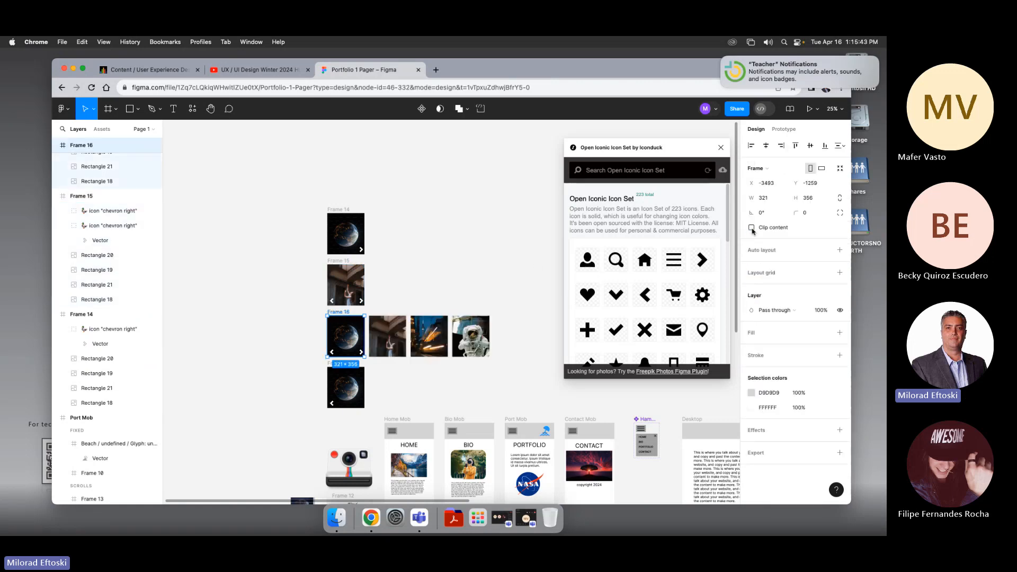
pyautogui.click(391, 347)
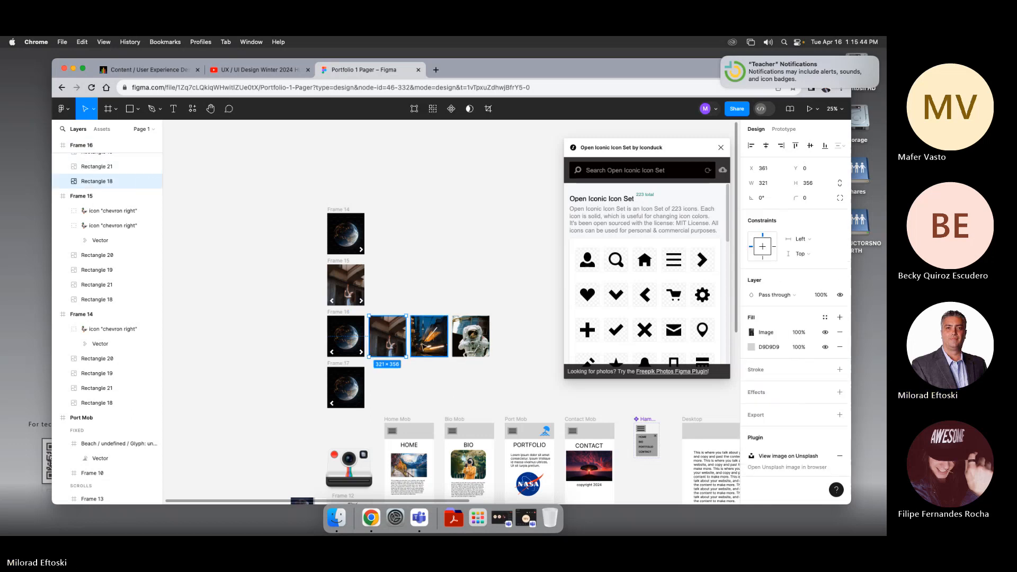
pyautogui.keyDown('shift'); pyautogui.click(428, 345); pyautogui.keyUp('shift')
pyautogui.keyDown('shift'); pyautogui.click(468, 344); pyautogui.keyUp('shift')
pyautogui.keyDown('shift'); pyautogui.click(348, 341); pyautogui.keyUp('shift')
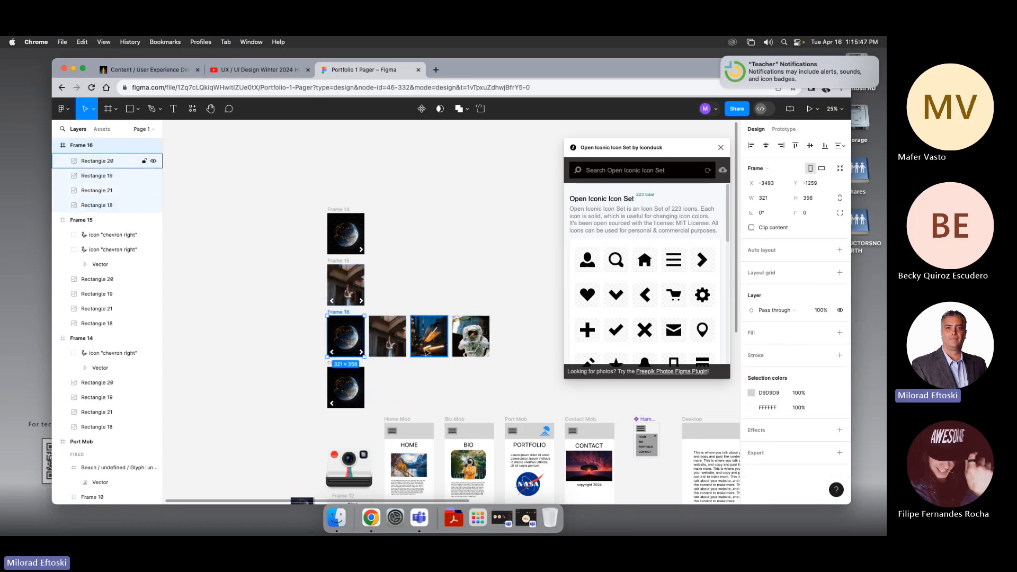
pyautogui.hotkey('shift', 'Left')
pyautogui.hotkey('shift', 'Left')
pyautogui.hotkey('shift', 'Left')
pyautogui.hotkey('shift', 'Left')
pyautogui.hotkey('shift', 'Left')
pyautogui.hotkey('shift', 'Left')
pyautogui.hotkey('shift', 'Left')
pyautogui.hotkey('shift', 'Left')
pyautogui.hotkey('shift', 'Right')
pyautogui.hotkey('shift', 'Right')
pyautogui.hotkey('shift', 'Right')
pyautogui.hotkey('shift', 'Right')
pyautogui.hotkey('shift', 'Right')
pyautogui.hotkey('shift', 'Right')
pyautogui.hotkey('shift', 'Right')
pyautogui.hotkey('shift', 'Right')
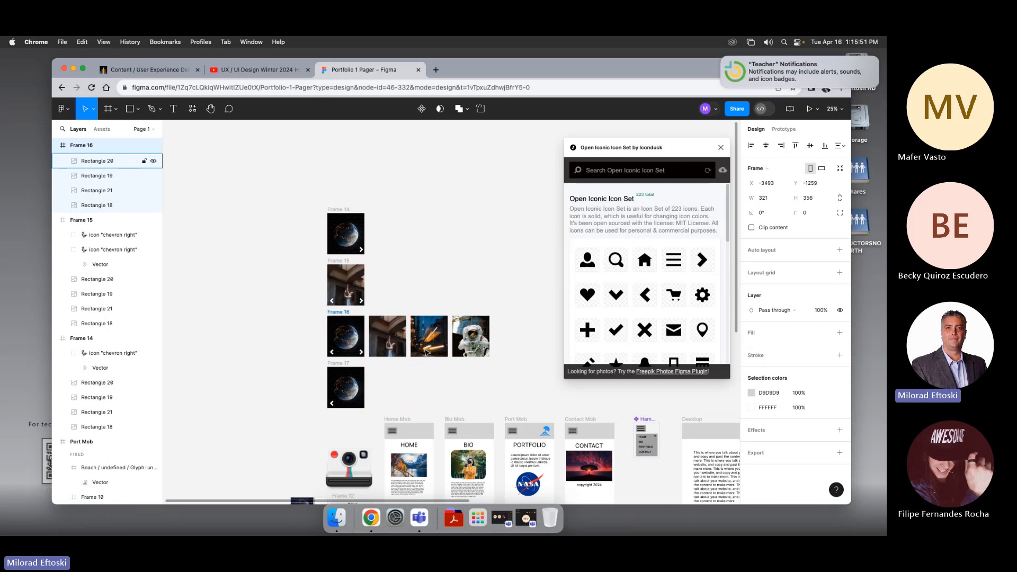
# Step: Move the third frame's four images left two slots so the third image fills it, then re-enable clip content
pyautogui.click(288, 318)
pyautogui.click(337, 313)
pyautogui.click(93, 161)
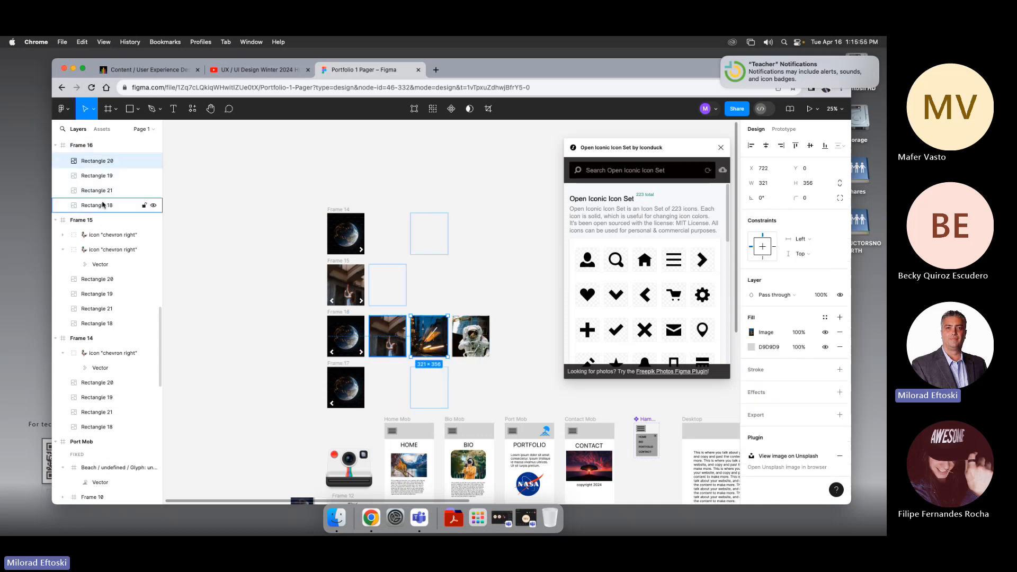
pyautogui.keyDown('shift'); pyautogui.click(96, 205); pyautogui.keyUp('shift')
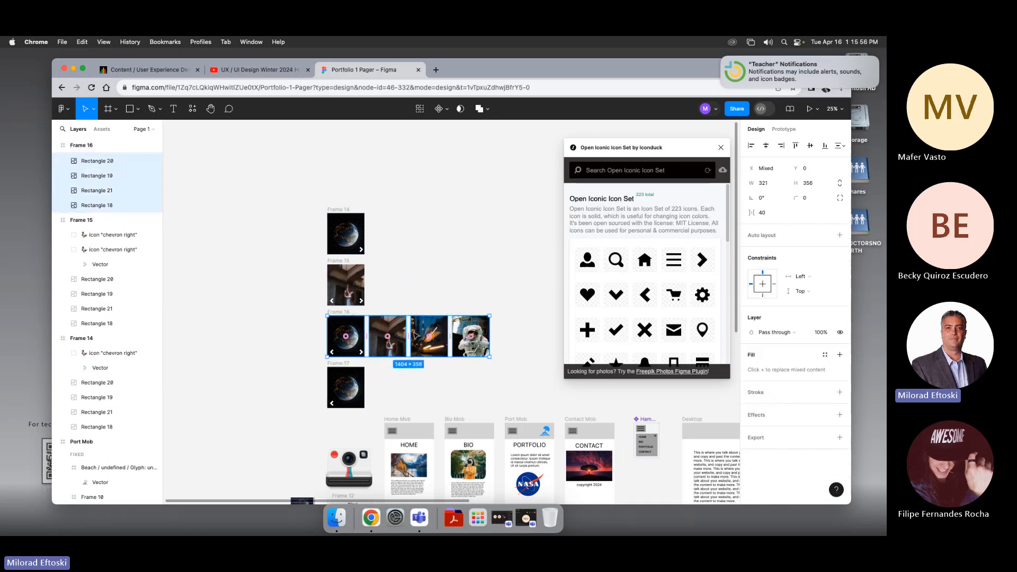
pyautogui.moveTo(425, 329); pyautogui.dragTo(344, 333)
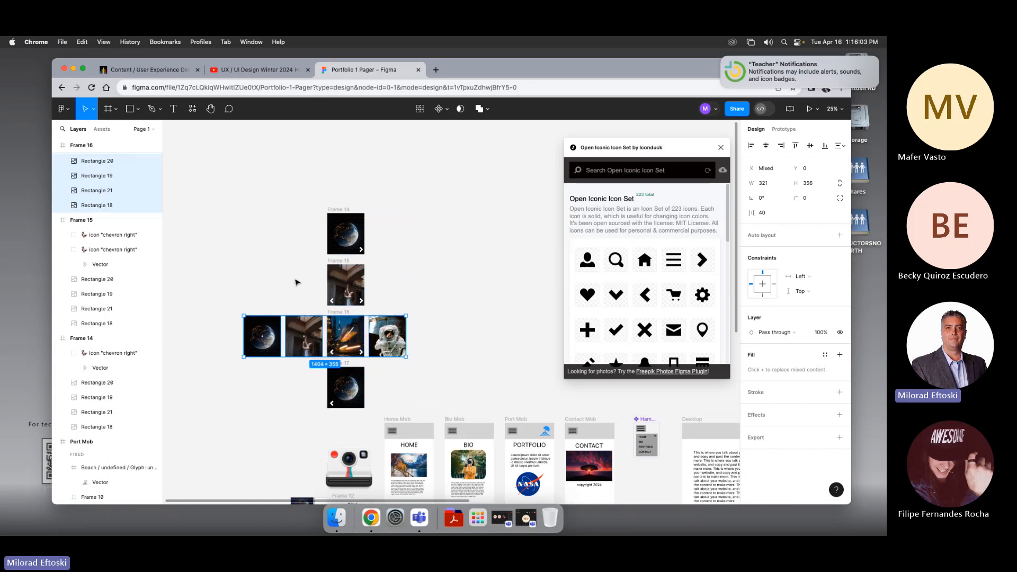
pyautogui.click(333, 312)
pyautogui.click(751, 228)
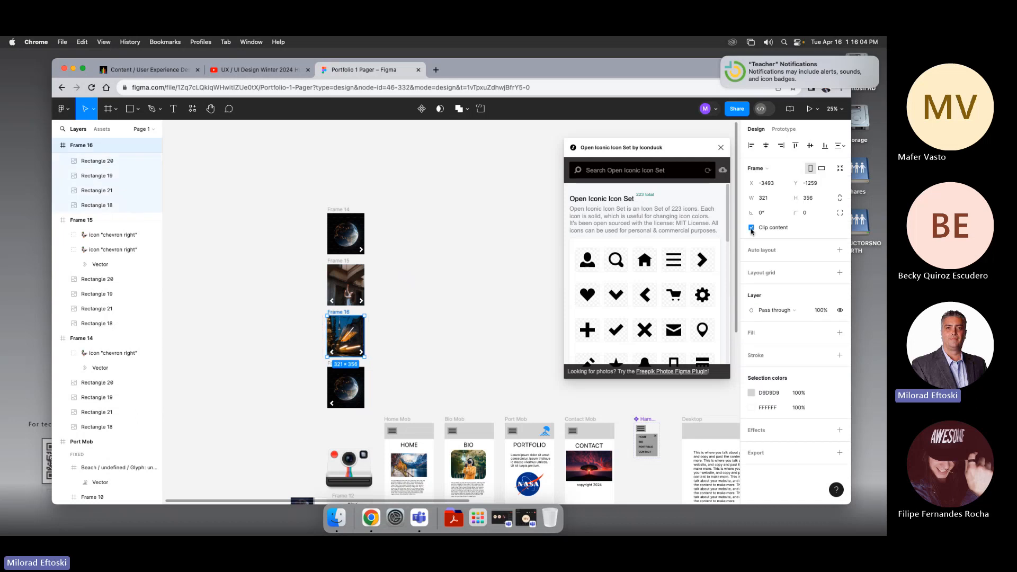
# Step: Turn off clip content on the fourth carousel frame
pyautogui.click(530, 269)
pyautogui.scroll(-2, 483, 329)
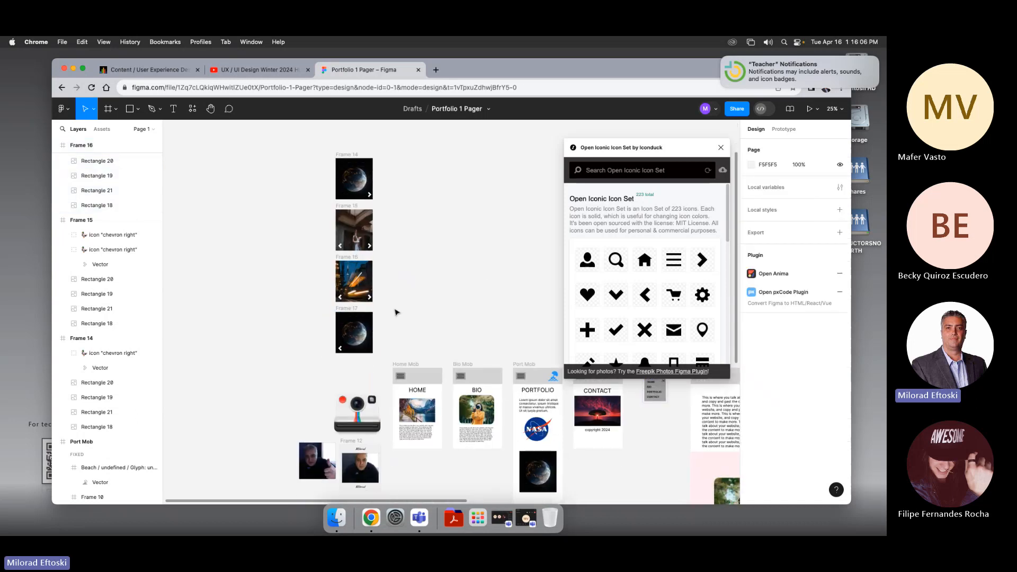
pyautogui.click(349, 308)
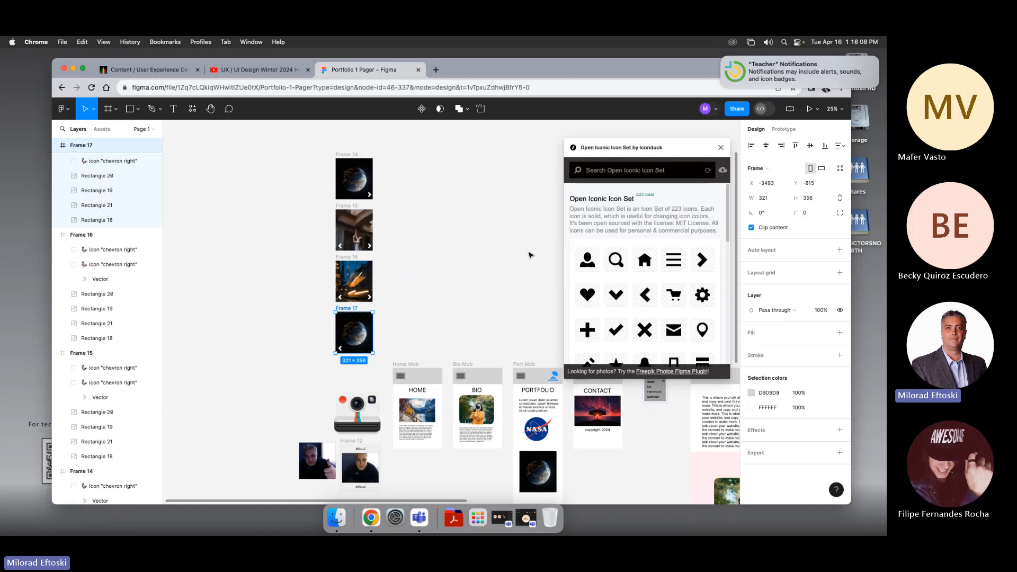
pyautogui.click(752, 228)
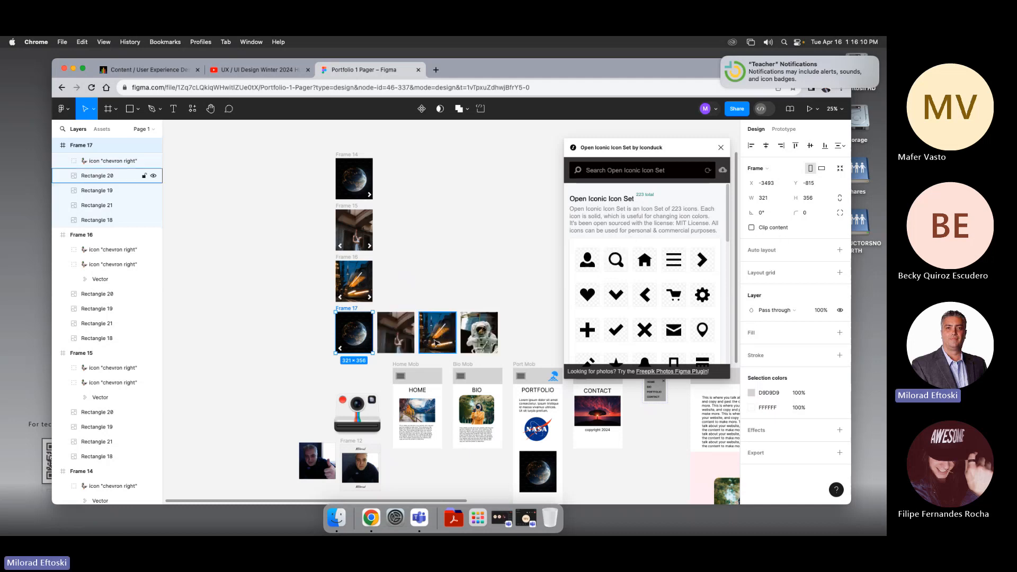
# Step: Move the fourth frame's four images left three slots so the astronaut image fills it, then re-enable clip content
pyautogui.click(106, 175)
pyautogui.keyDown('shift'); pyautogui.click(106, 190); pyautogui.keyUp('shift')
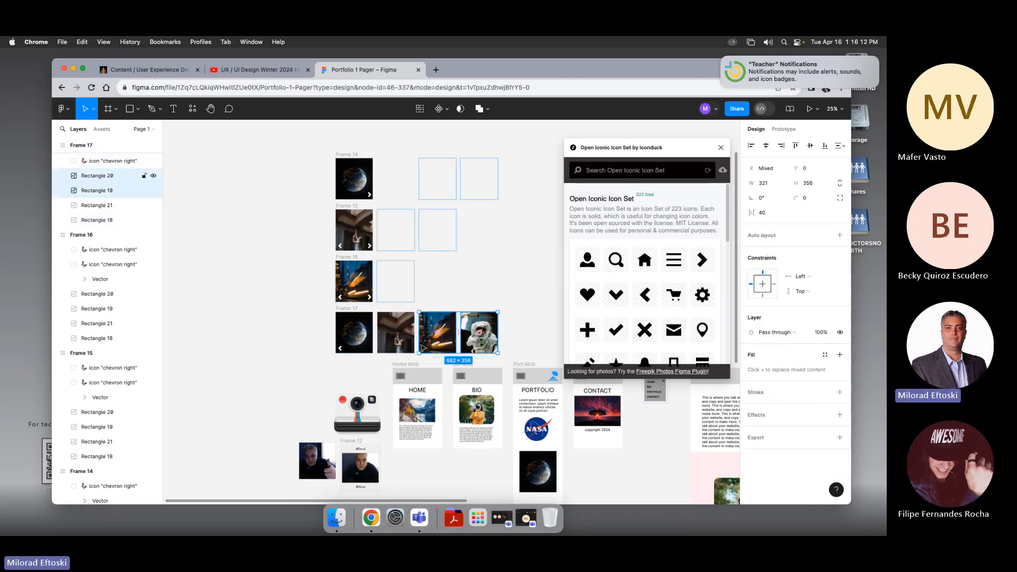
pyautogui.keyDown('shift'); pyautogui.click(106, 220); pyautogui.keyUp('shift')
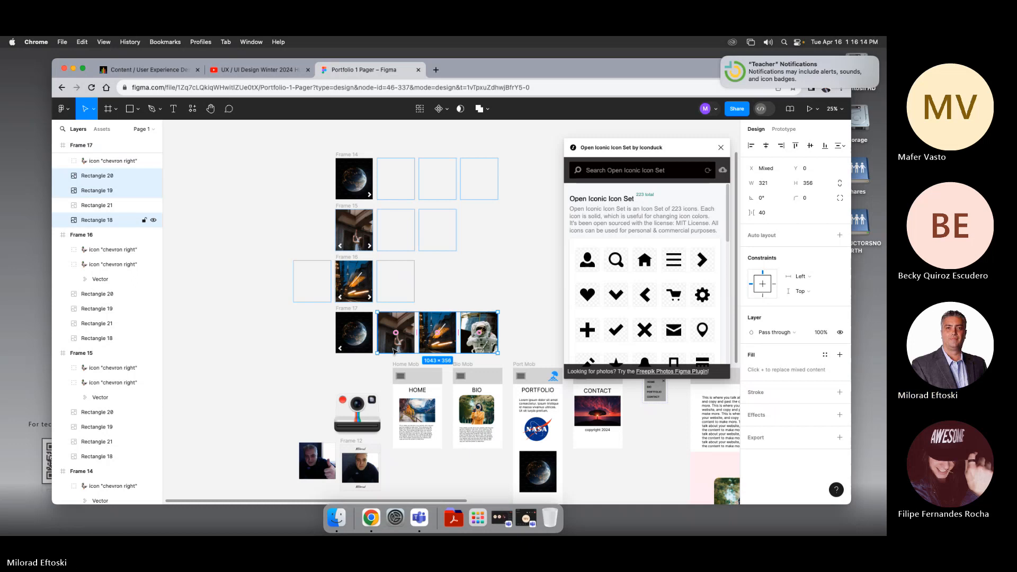
pyautogui.click(364, 351)
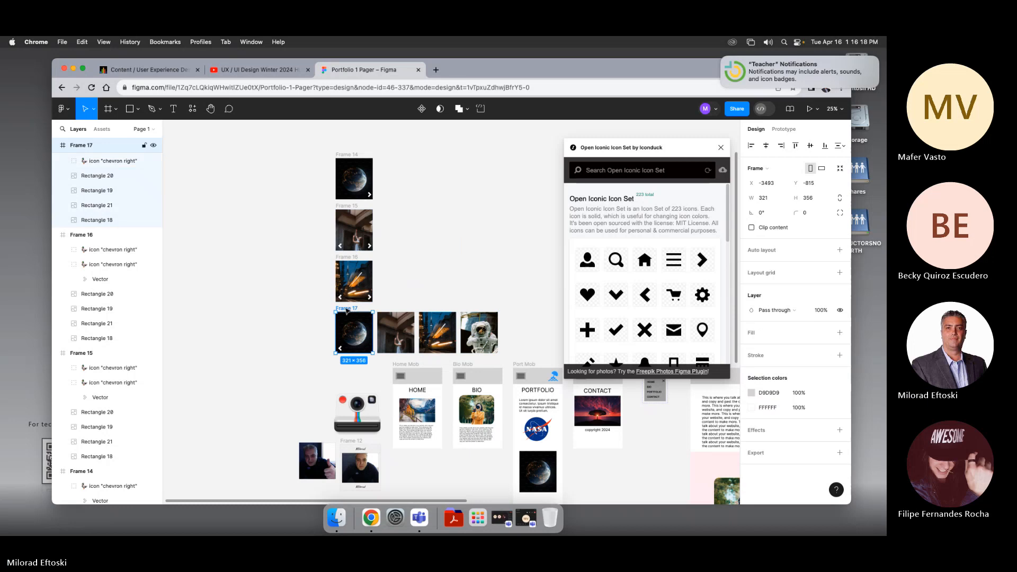
pyautogui.press('Escape')
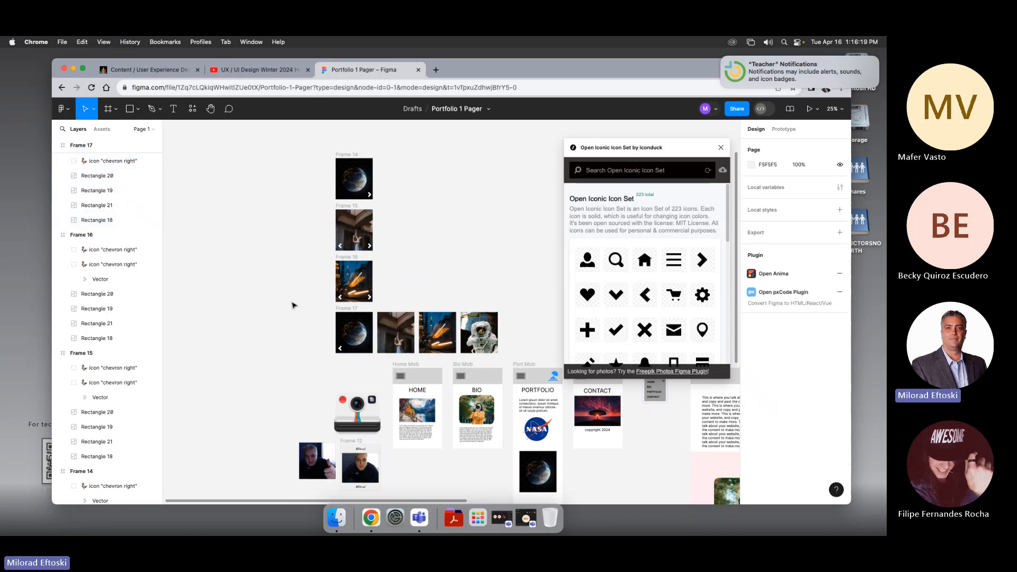
pyautogui.click(97, 176)
pyautogui.keyDown('shift'); pyautogui.click(97, 220); pyautogui.keyUp('shift')
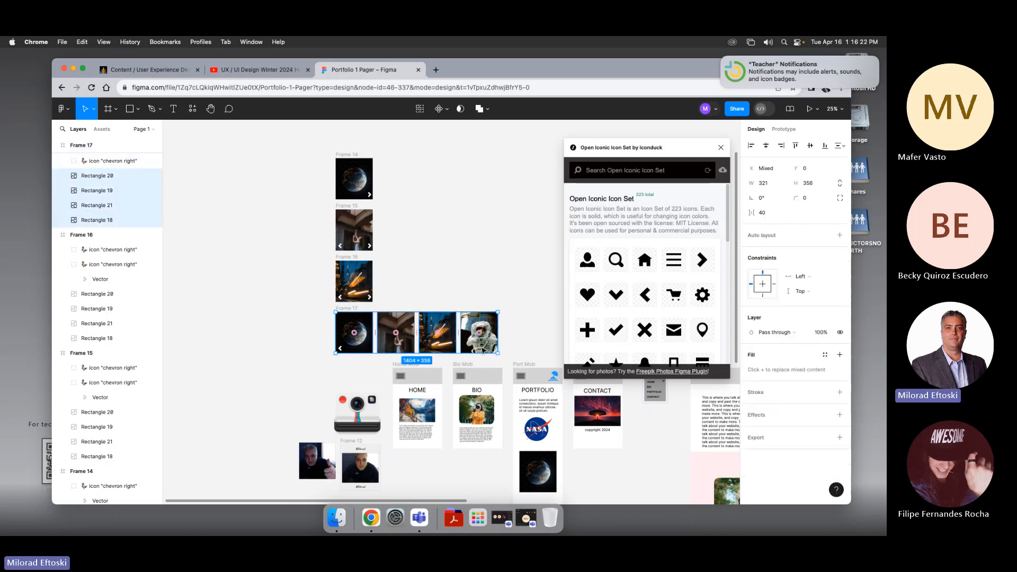
pyautogui.moveTo(484, 350); pyautogui.dragTo(364, 354)
pyautogui.click(425, 348)
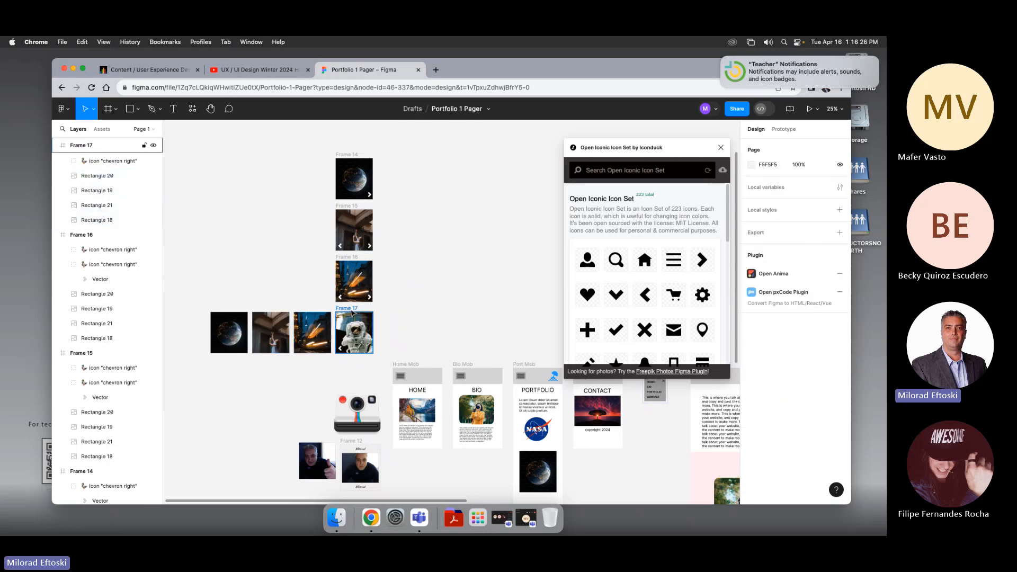
pyautogui.click(347, 308)
pyautogui.click(751, 227)
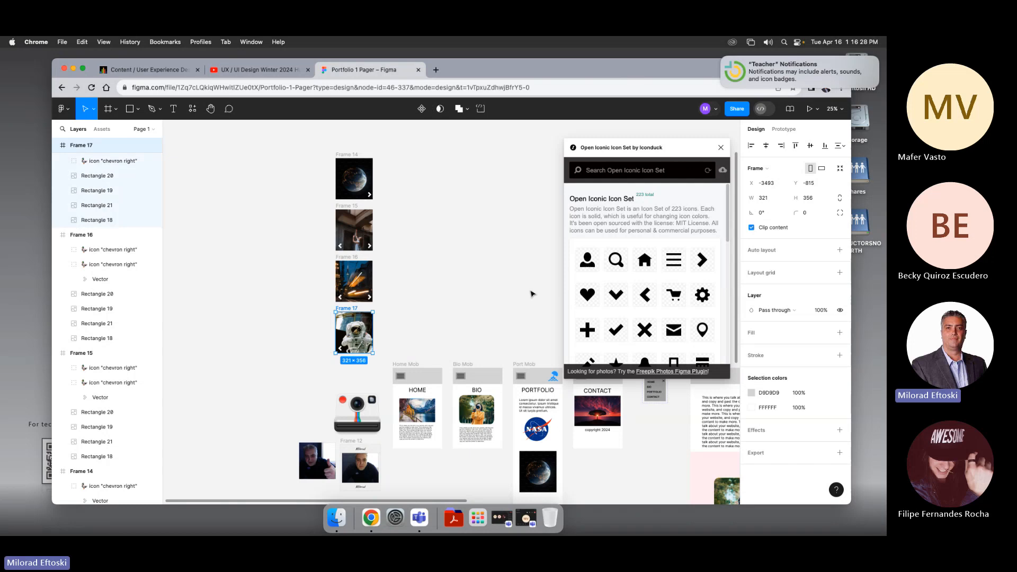
pyautogui.click(504, 300)
pyautogui.scroll(3, 466, 312)
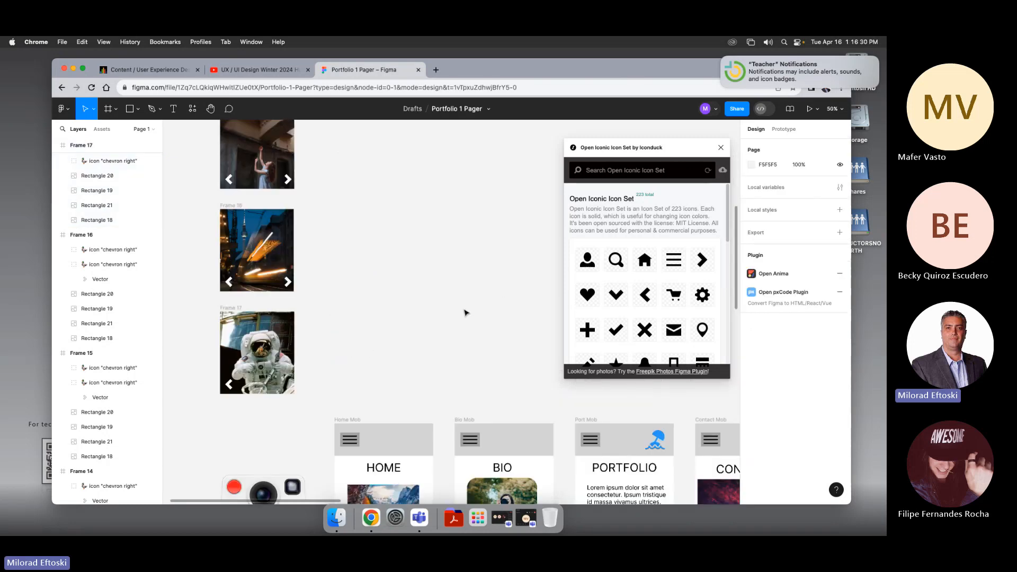
pyautogui.scroll(5, 474, 318)
pyautogui.scroll(-5, 478, 301)
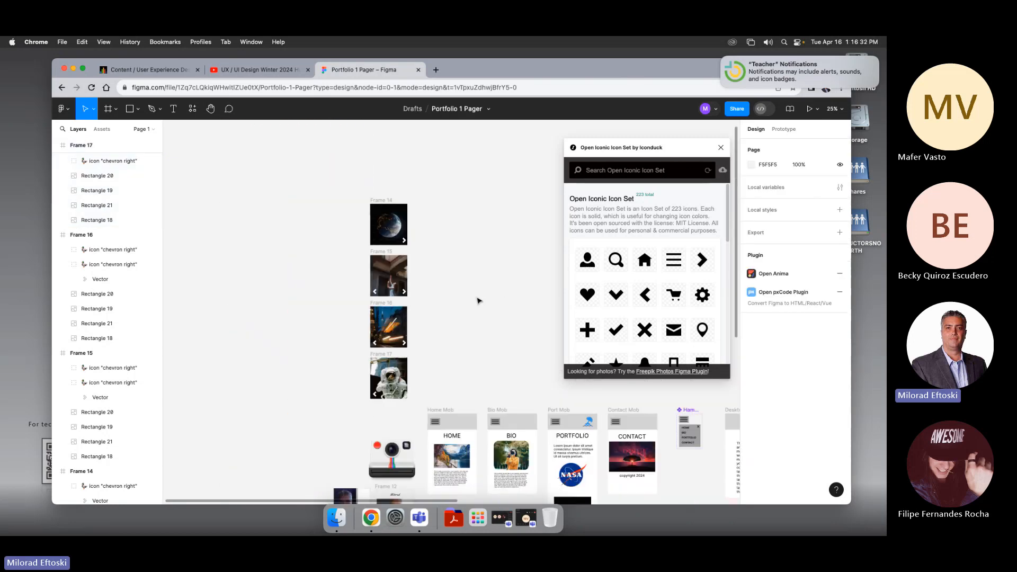
pyautogui.scroll(-2, 456, 286)
pyautogui.scroll(5, 422, 269)
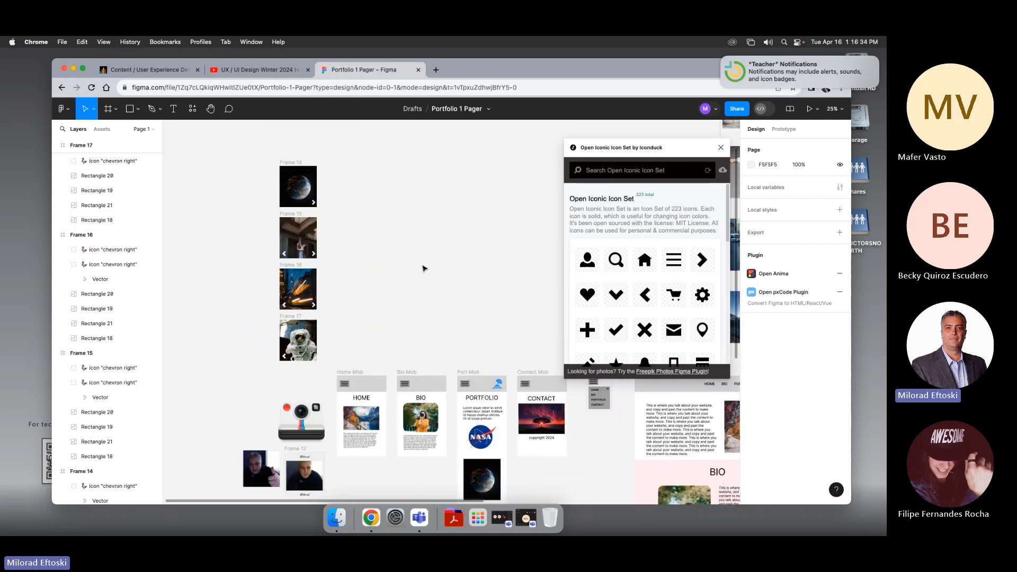
pyautogui.scroll(-3, 419, 291)
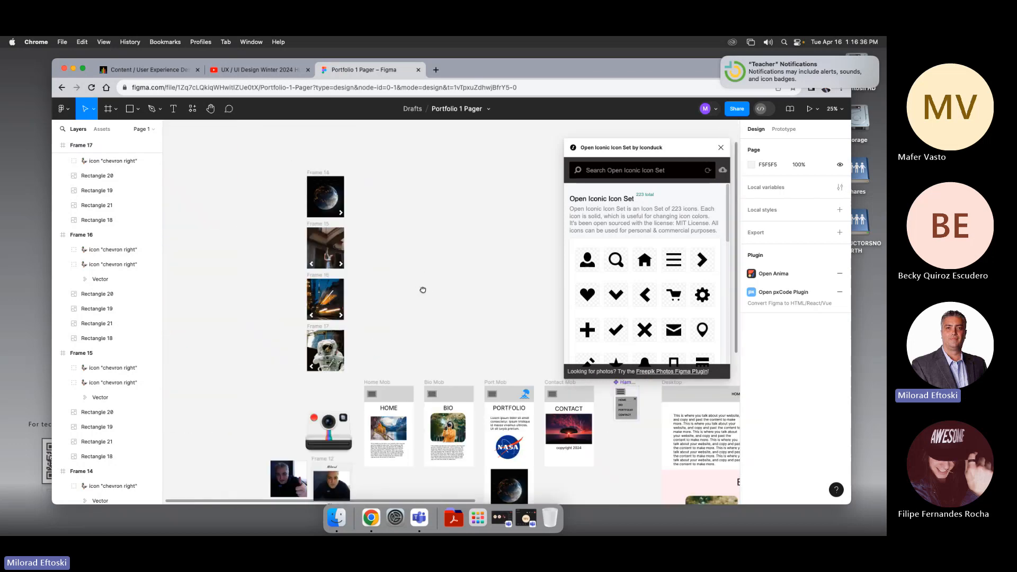
pyautogui.hscroll(1, 413, 289)
pyautogui.scroll(-1, 413, 289)
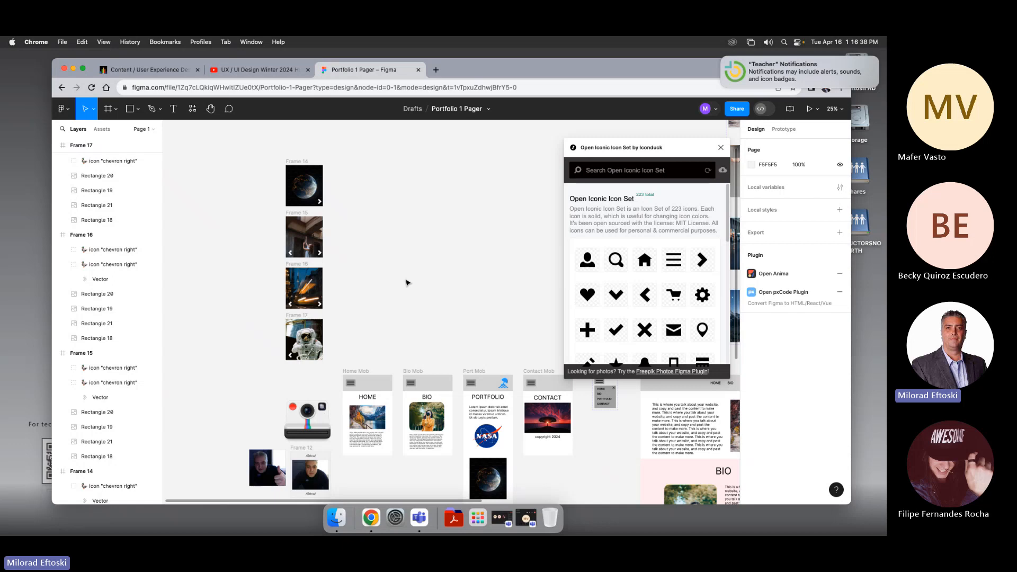
pyautogui.hscroll(-1, 407, 283)
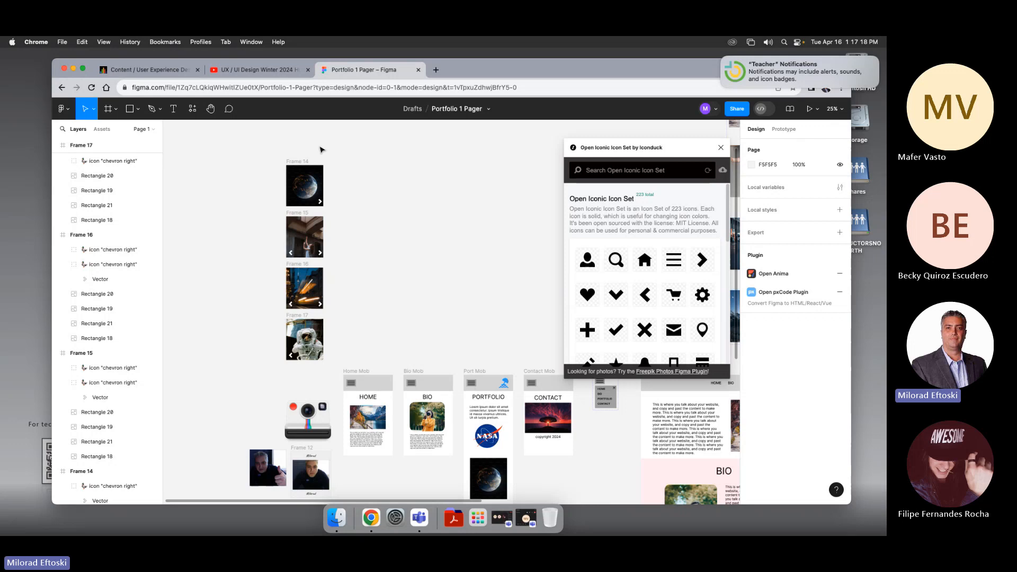
# Step: Check the clip content setting on the first and second carousel frames
pyautogui.click(298, 161)
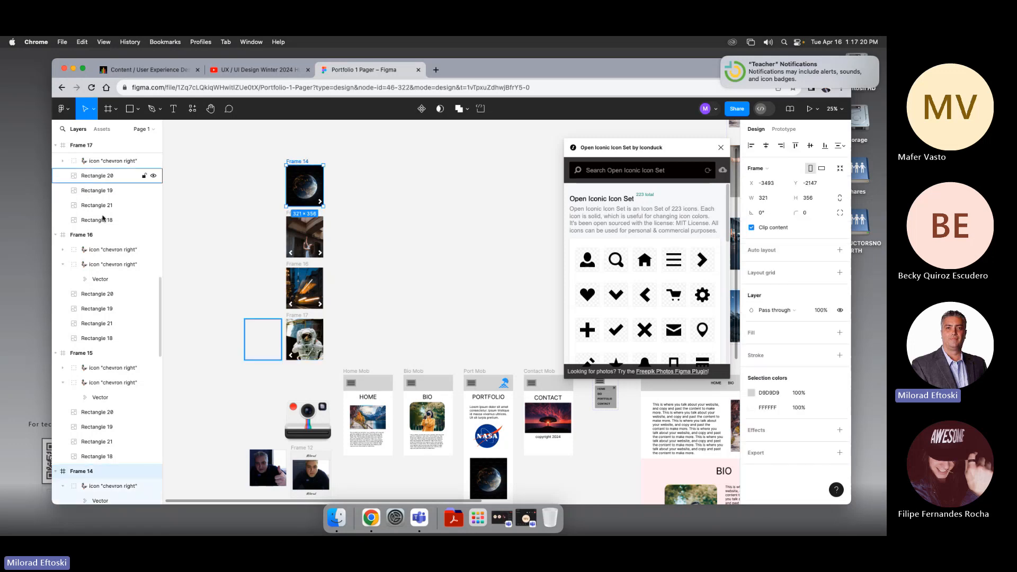
pyautogui.click(275, 234)
pyautogui.click(297, 220)
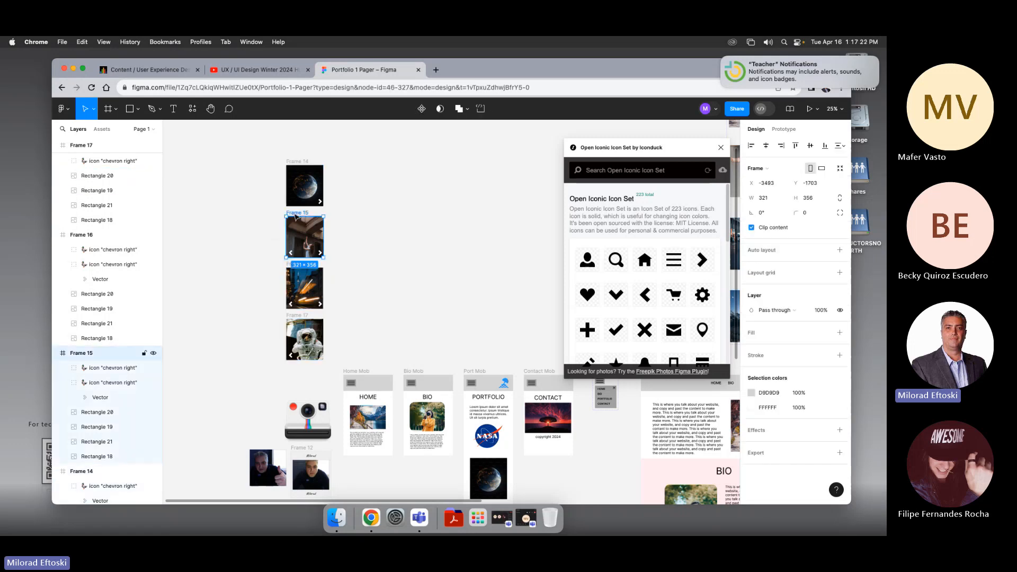
pyautogui.scroll(-2, 104, 323)
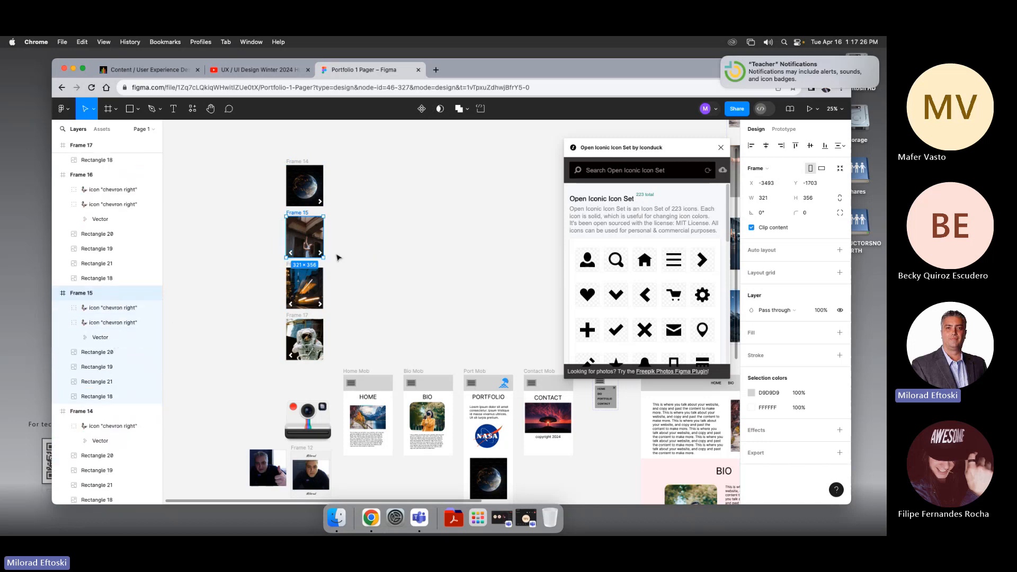
pyautogui.click(751, 228)
pyautogui.click(752, 228)
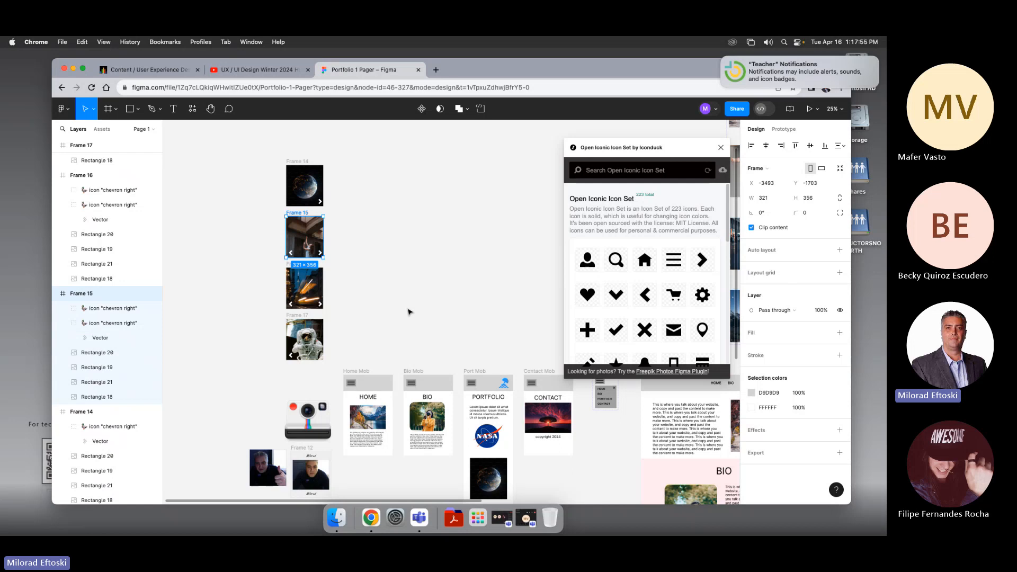
pyautogui.click(447, 239)
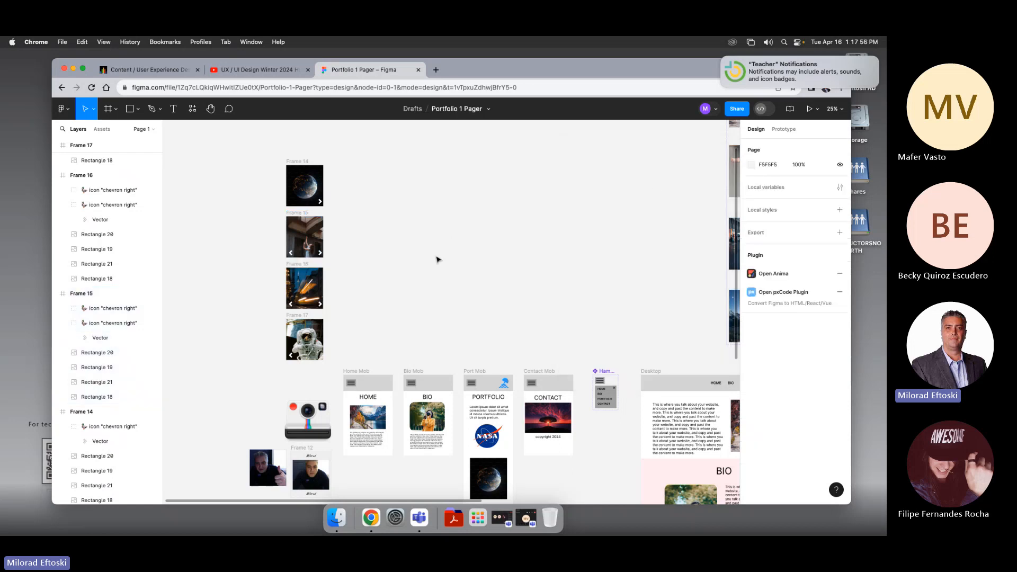
# Step: Select all four carousel frames and combine them into a component set
pyautogui.press('super+equal')
pyautogui.moveTo(427, 259); pyautogui.dragTo(485, 351)
pyautogui.press('super+equal')
pyautogui.moveTo(411, 311); pyautogui.dragTo(539, 365)
pyautogui.press('super+minus')
pyautogui.press('super+minus')
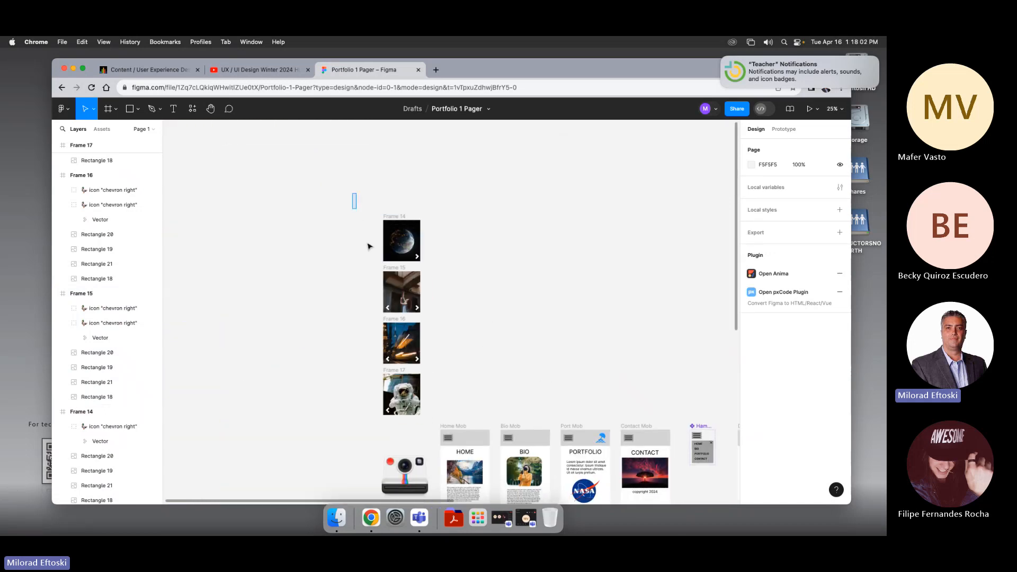
pyautogui.moveTo(369, 247); pyautogui.dragTo(423, 427)
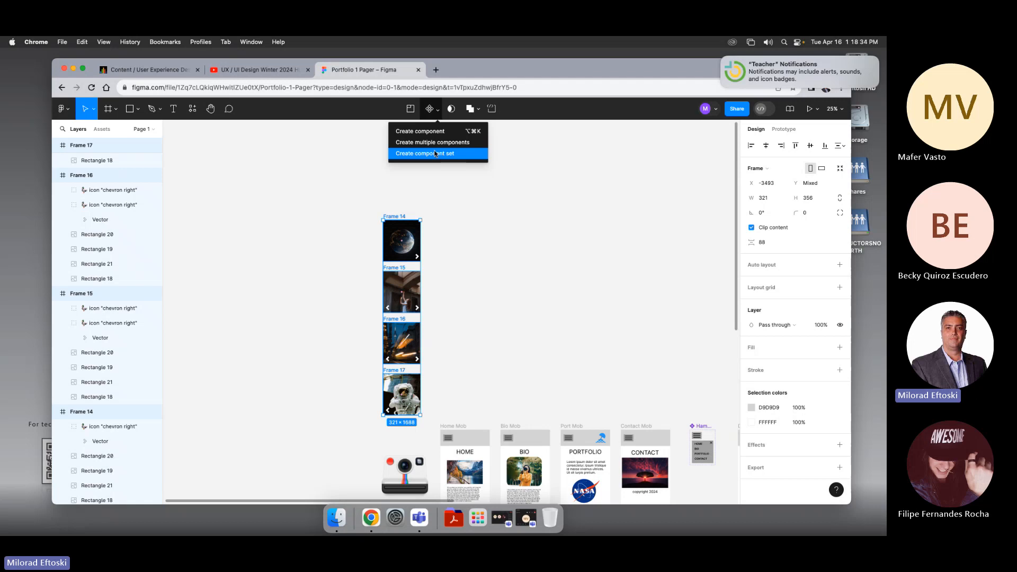
pyautogui.click(432, 154)
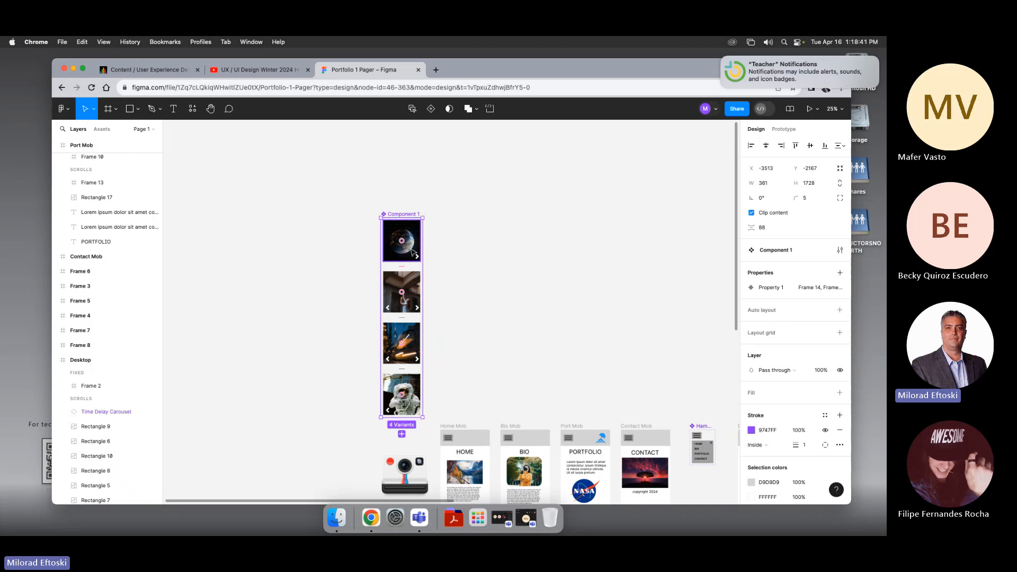
# Step: Connect the first variant's right chevron to the second variant with an On click Change to Smart animate interaction
pyautogui.press('super+equal')
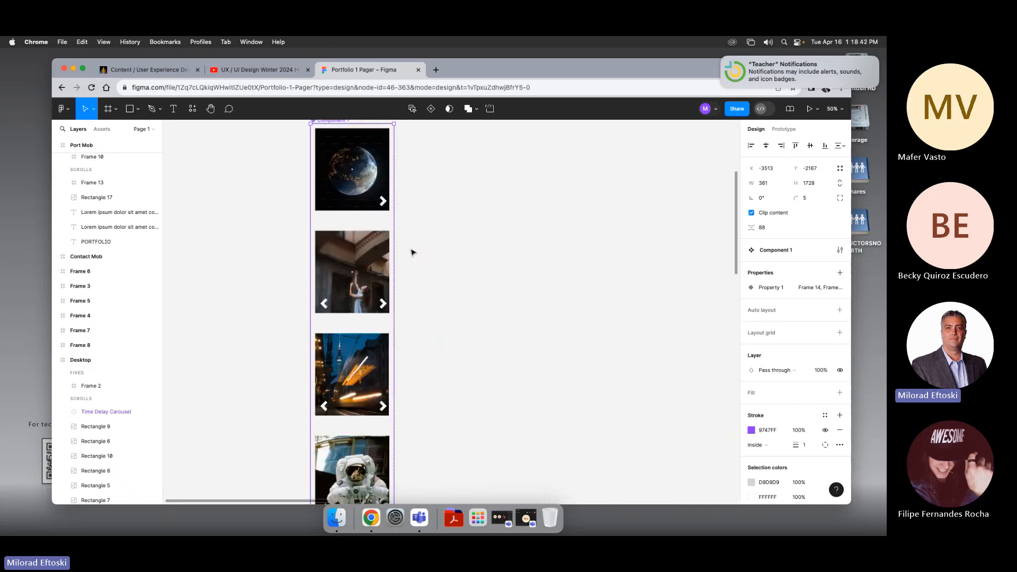
pyautogui.keyDown('super'); pyautogui.click(383, 202); pyautogui.keyUp('super')
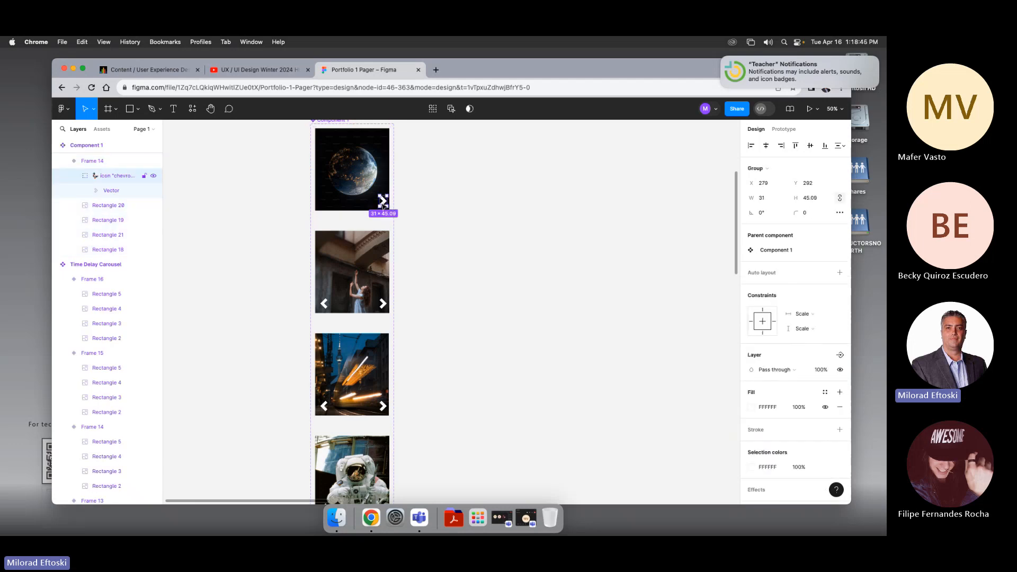
pyautogui.click(785, 129)
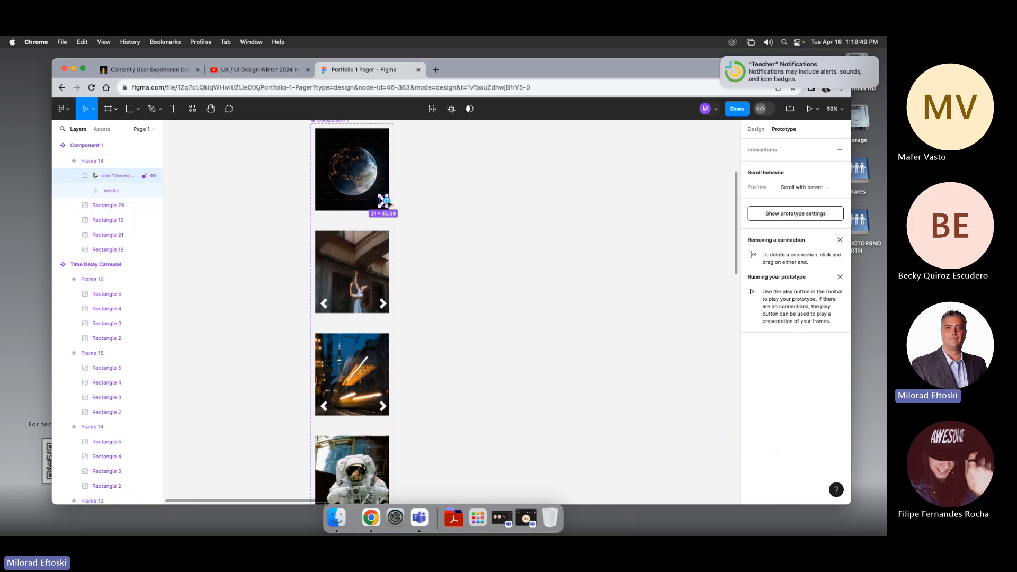
pyautogui.moveTo(380, 200); pyautogui.dragTo(360, 244)
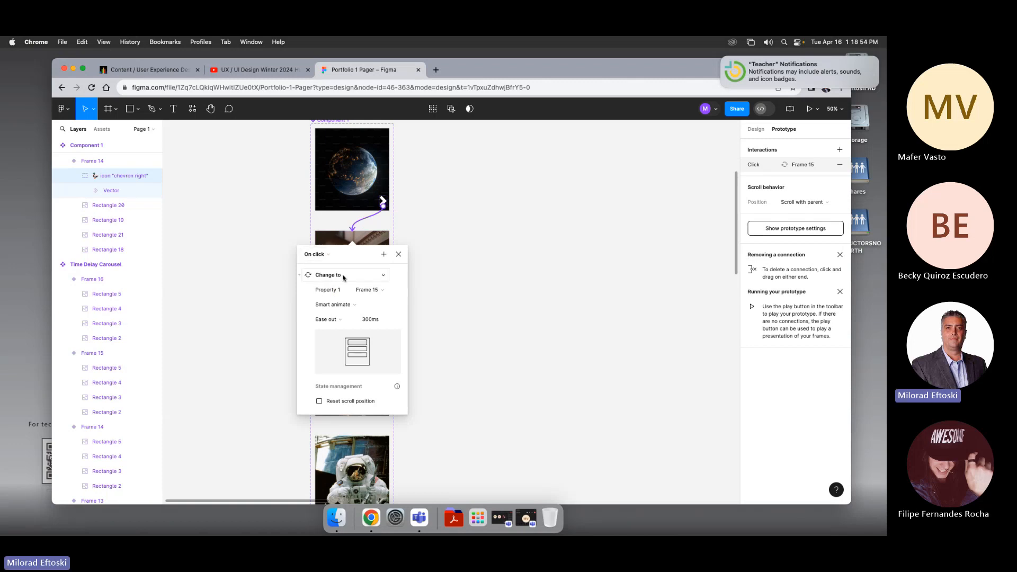
# Step: Keep Smart animate as the animation for the first variant's chevron interaction and close its settings
pyautogui.click(339, 305)
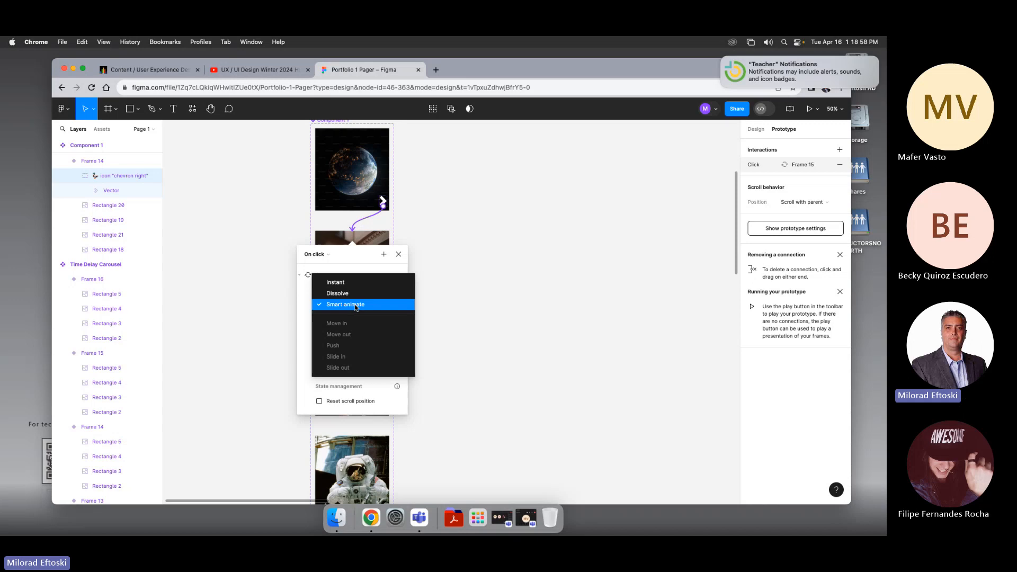
pyautogui.click(355, 305)
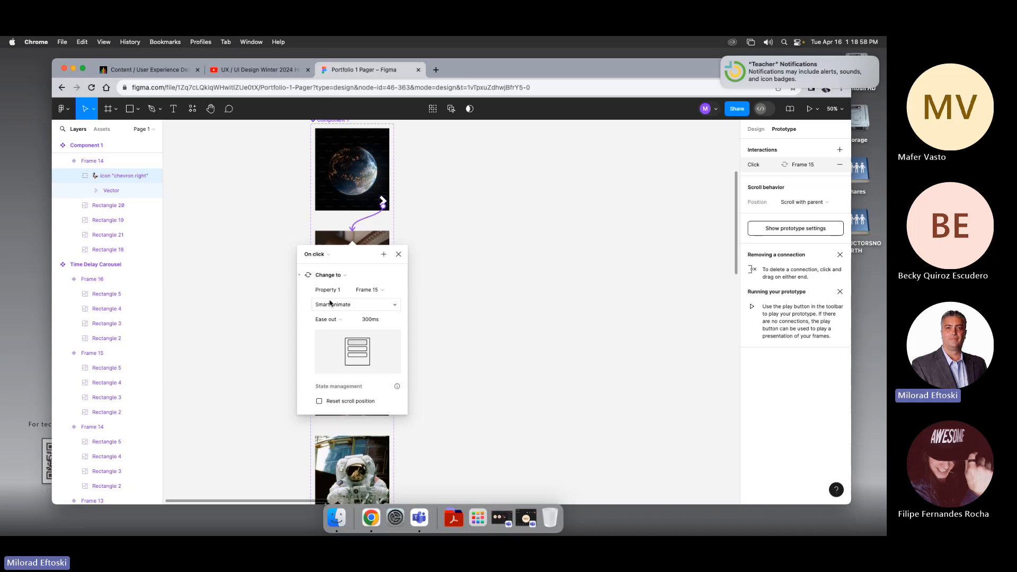
pyautogui.click(398, 255)
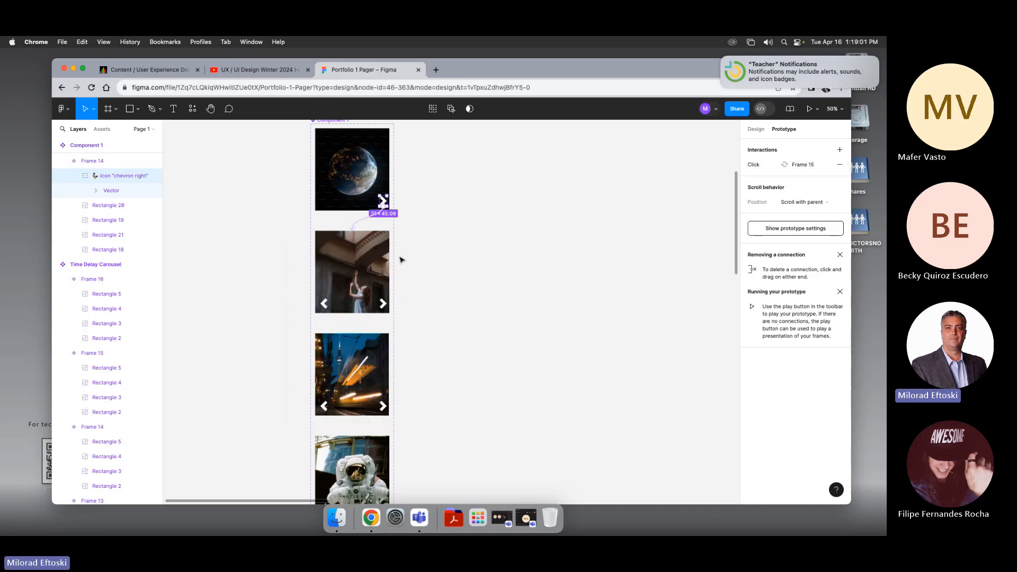
# Step: Connect the second variant's left chevron back to the first variant with an On click Change to Smart animate interaction
pyautogui.click(323, 304)
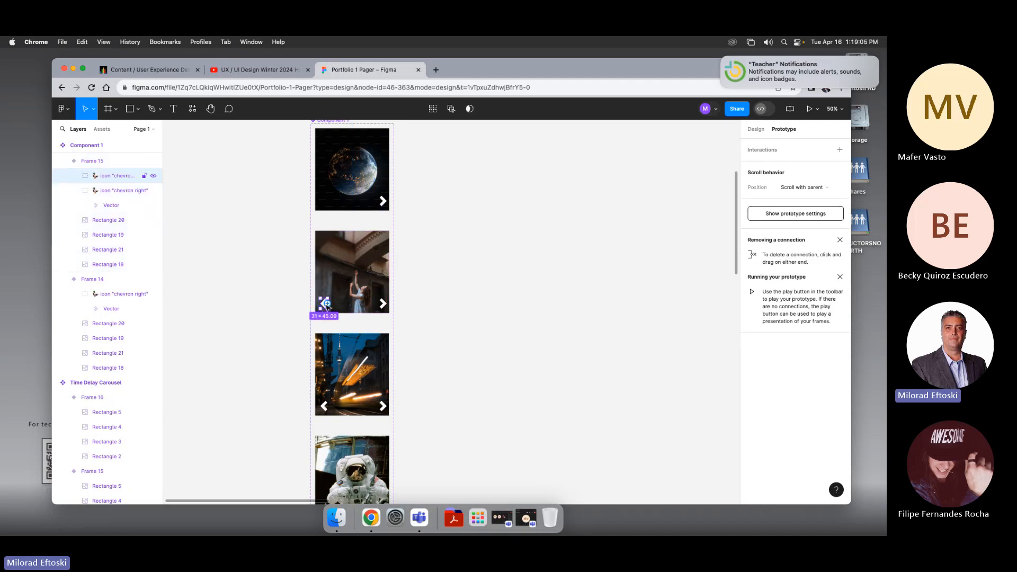
pyautogui.moveTo(322, 303); pyautogui.dragTo(332, 194)
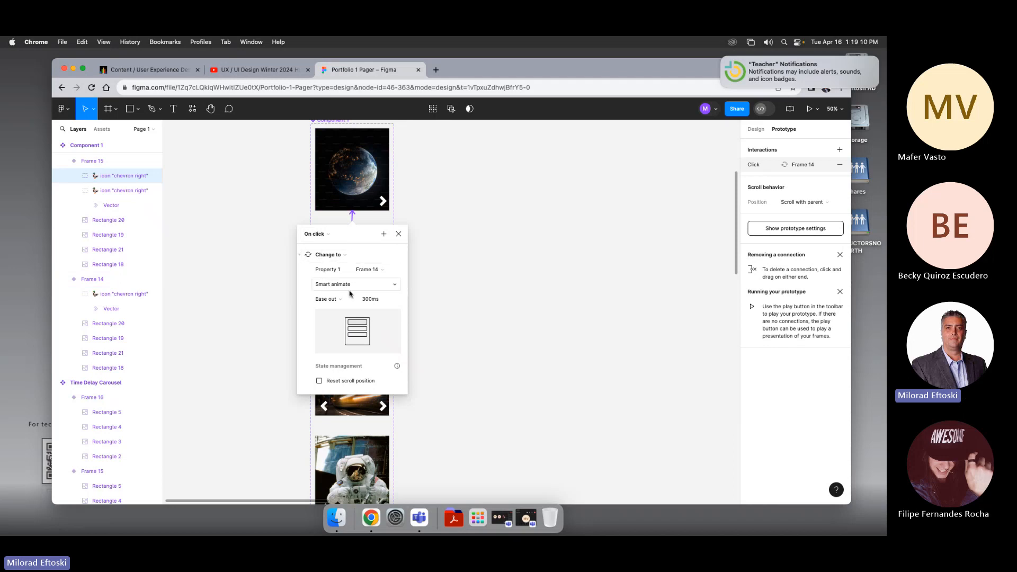
pyautogui.click(398, 235)
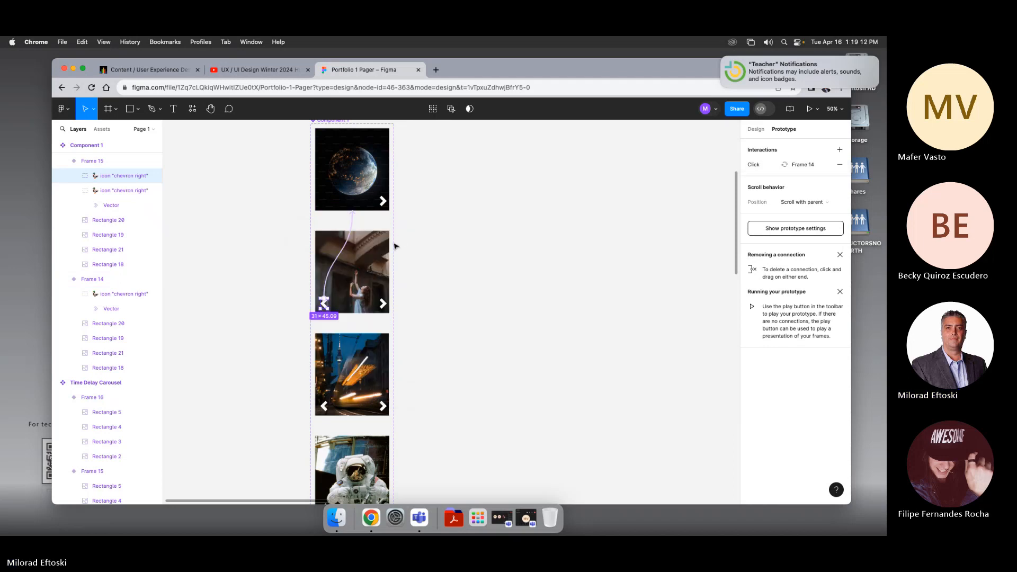
# Step: Connect the second variant's right chevron to the third variant with an On click Change to Smart animate interaction
pyautogui.click(383, 305)
pyautogui.moveTo(384, 308); pyautogui.dragTo(373, 366)
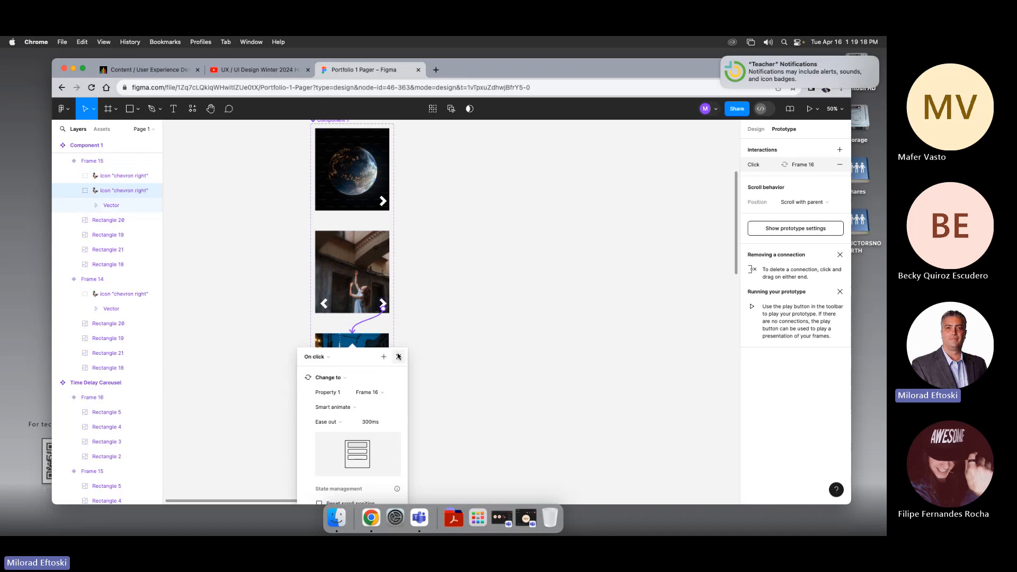
pyautogui.click(399, 359)
# Step: Connect the third variant's left chevron back to the second variant with an On click Change to Smart animate interaction
pyautogui.scroll(-3, 424, 359)
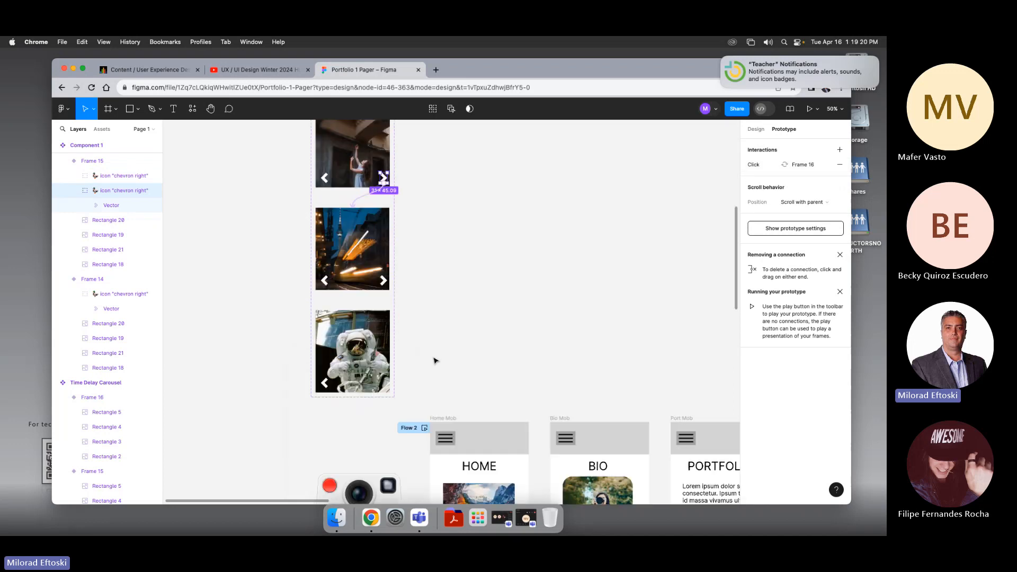
pyautogui.click(326, 283)
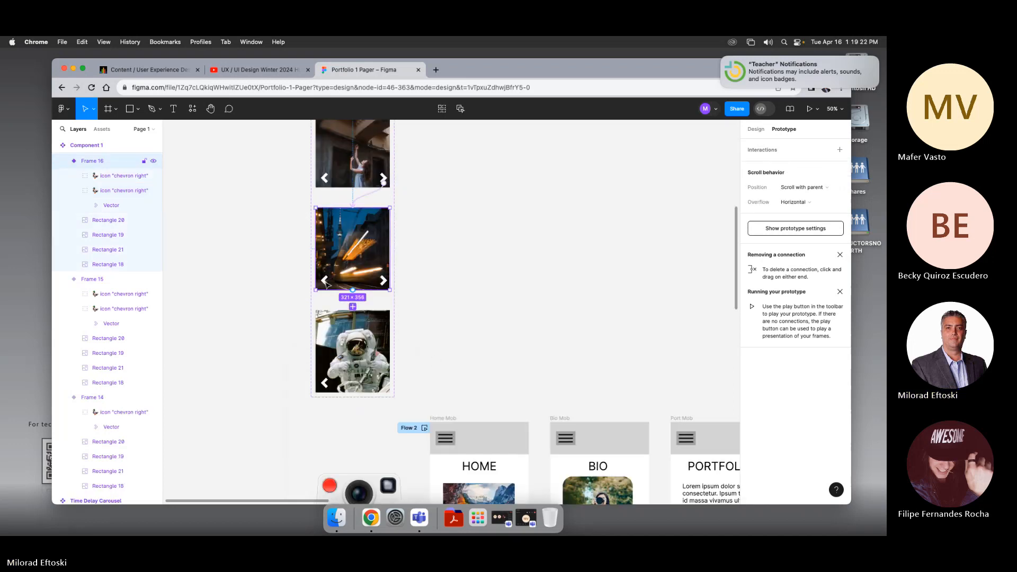
pyautogui.click(325, 281)
pyautogui.moveTo(333, 200); pyautogui.dragTo(342, 181)
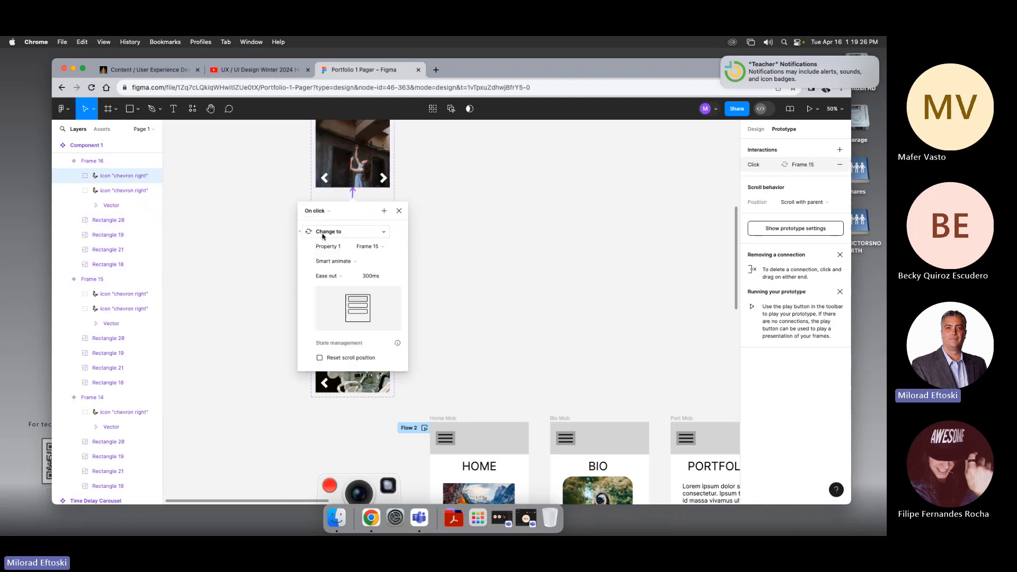
pyautogui.click(399, 212)
# Step: Connect the third variant's right chevron to the fourth variant with an On click Change to Smart animate interaction
pyautogui.click(381, 279)
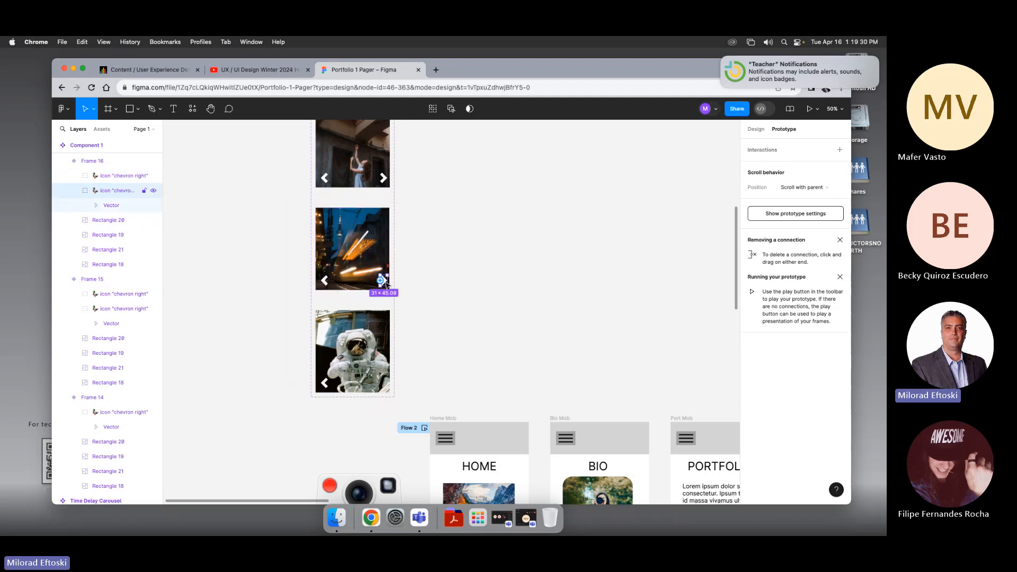
pyautogui.moveTo(381, 279); pyautogui.dragTo(365, 335)
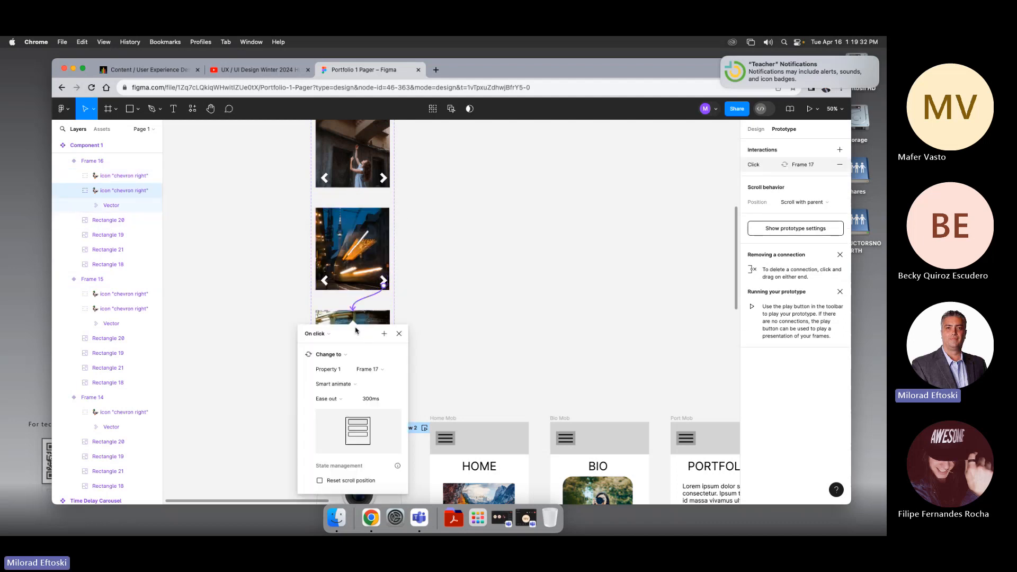
pyautogui.click(339, 384)
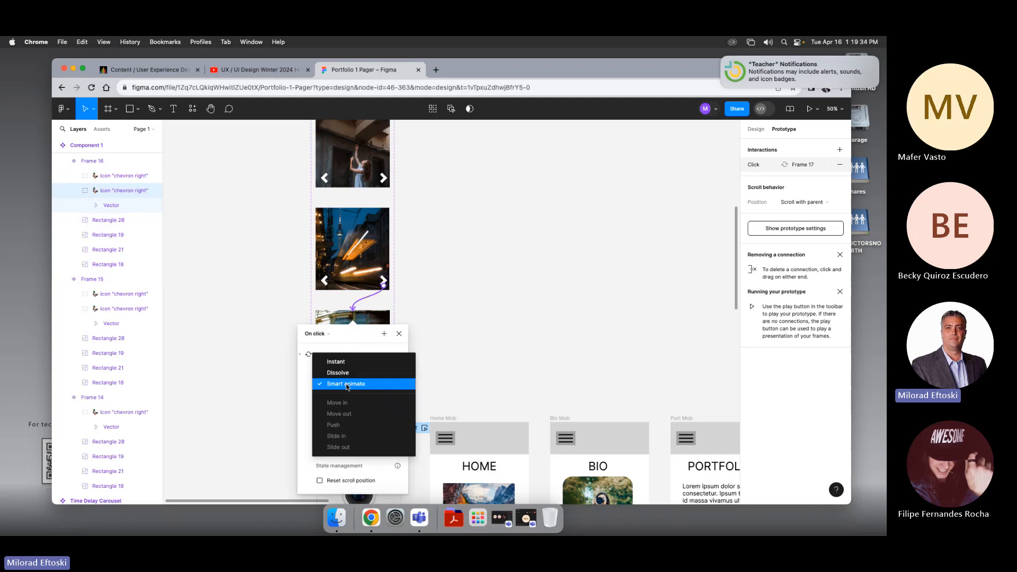
pyautogui.click(348, 385)
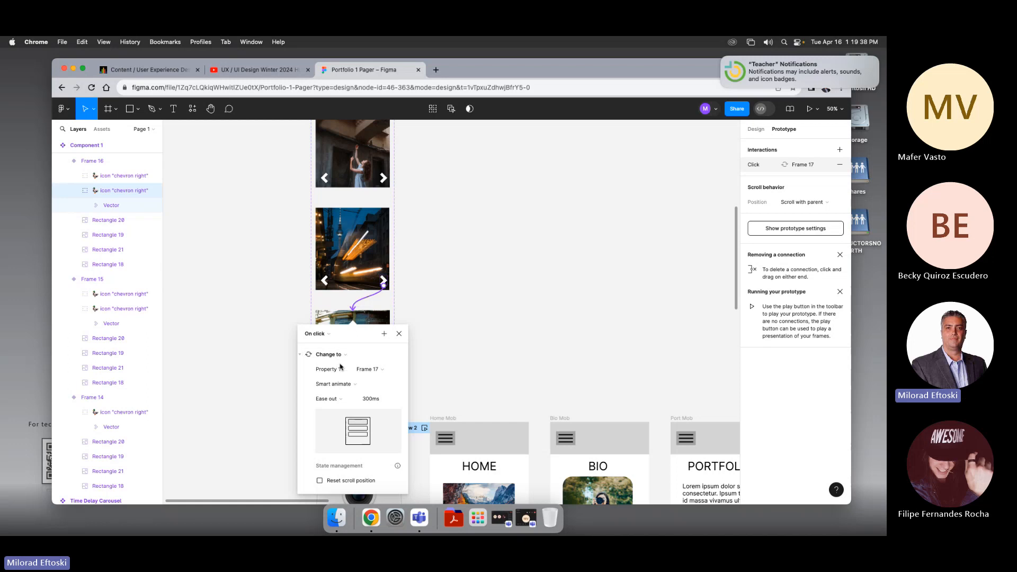
pyautogui.click(399, 333)
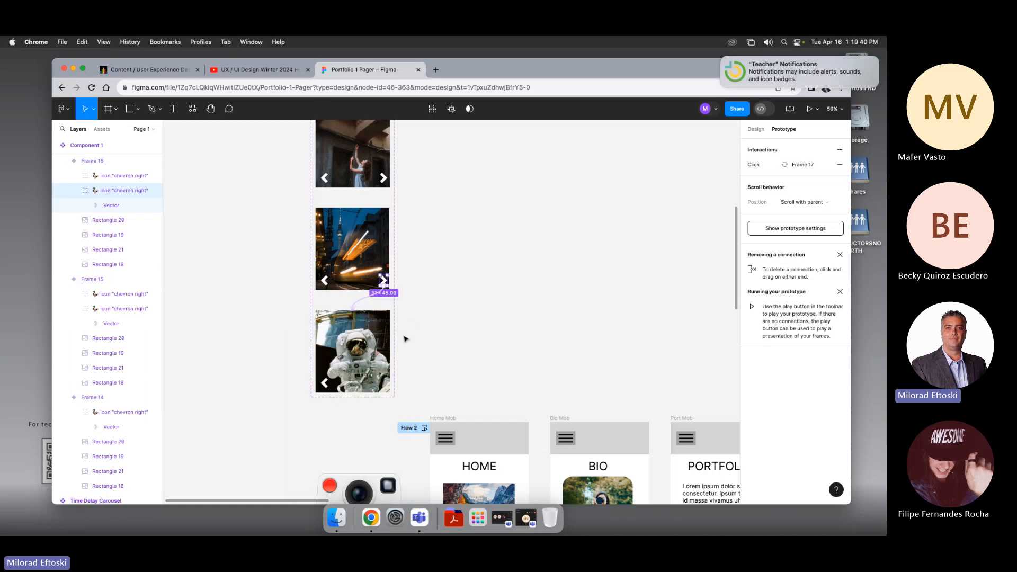
# Step: Connect the fourth variant's left chevron back to the third variant with an On click Change to Smart animate interaction
pyautogui.click(325, 383)
pyautogui.click(323, 383)
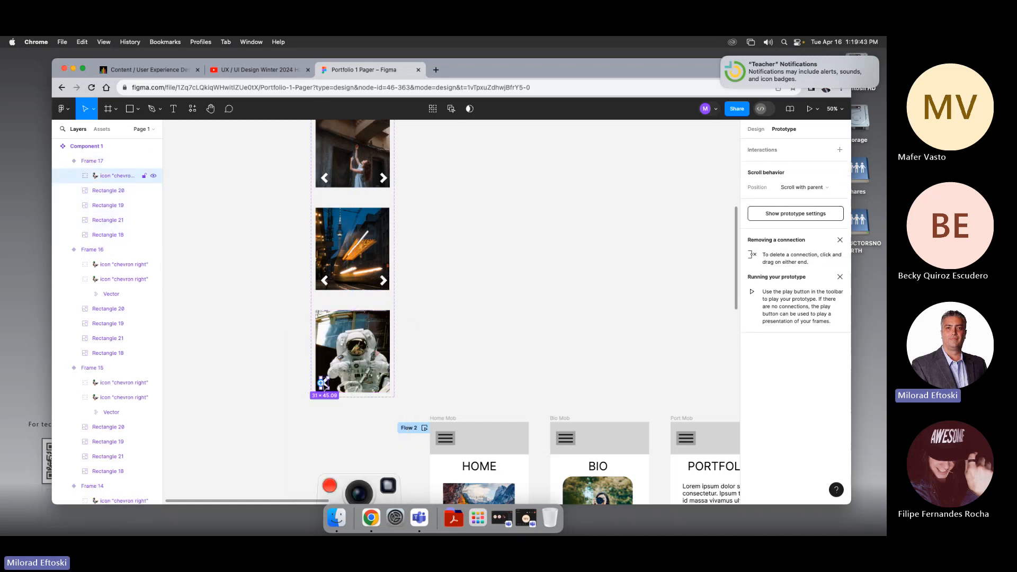
pyautogui.moveTo(323, 383); pyautogui.dragTo(344, 254)
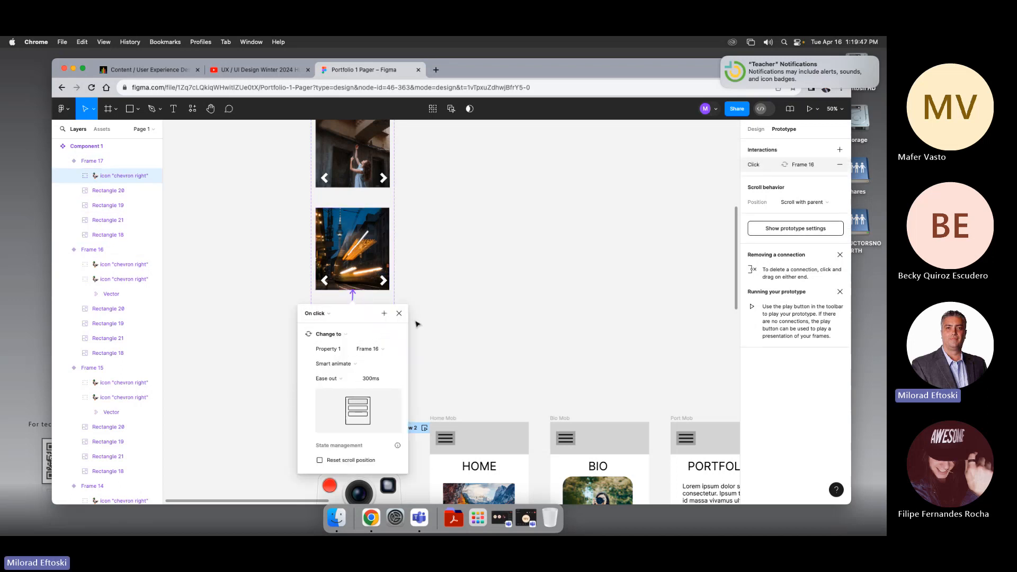
pyautogui.click(399, 313)
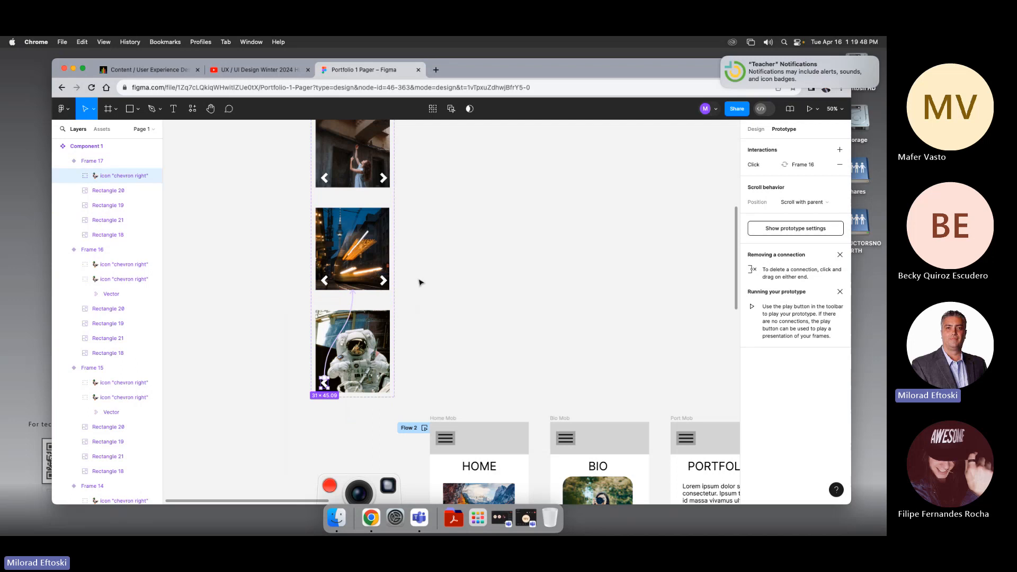
# Step: Review the carousel component set and the existing carousel inside the Port Mob frame
pyautogui.press('-')
pyautogui.moveTo(466, 268); pyautogui.dragTo(441, 277)
pyautogui.moveTo(326, 150); pyautogui.dragTo(417, 366)
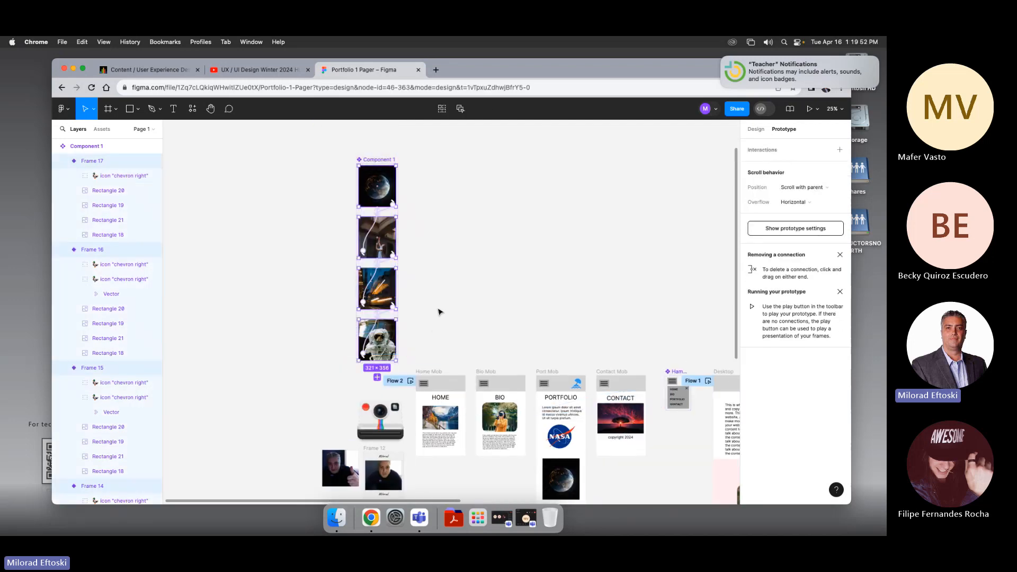
pyautogui.click(439, 311)
pyautogui.hscroll(-1, 295, 211)
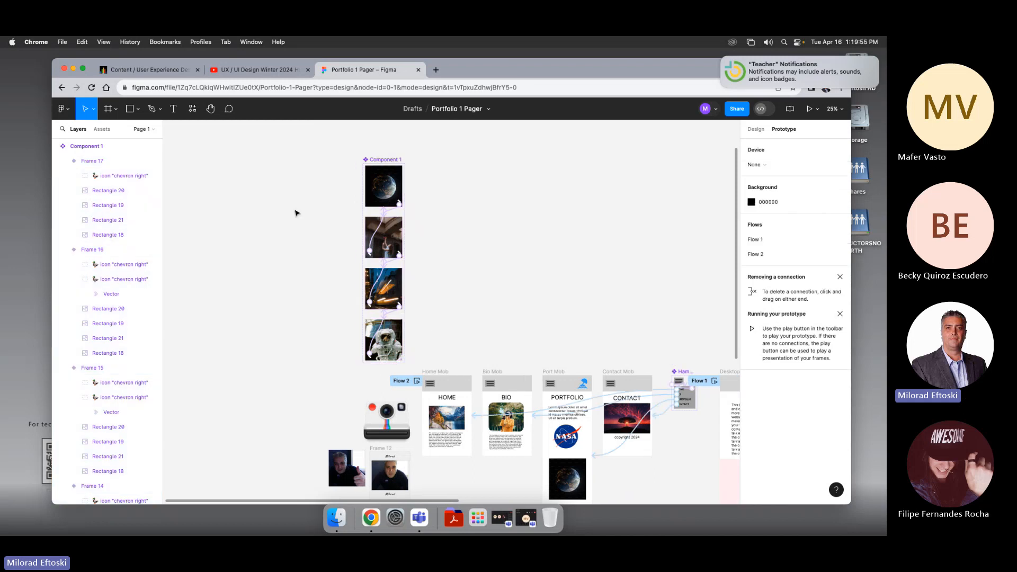
pyautogui.moveTo(385, 169); pyautogui.dragTo(326, 233)
pyautogui.hscroll(-1, 339, 234)
pyautogui.click(493, 229)
pyautogui.moveTo(496, 229); pyautogui.dragTo(388, 190)
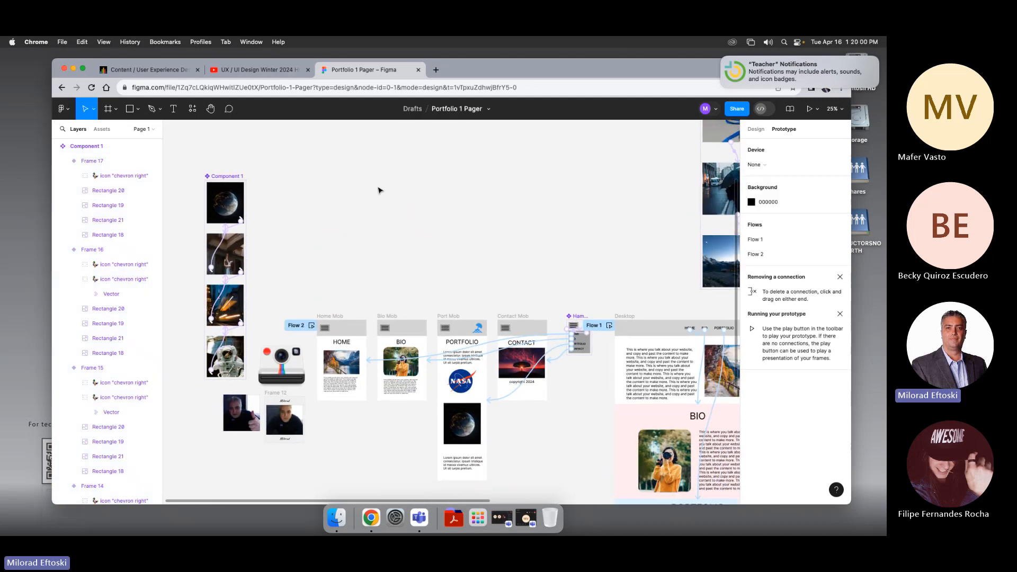
pyautogui.click(103, 130)
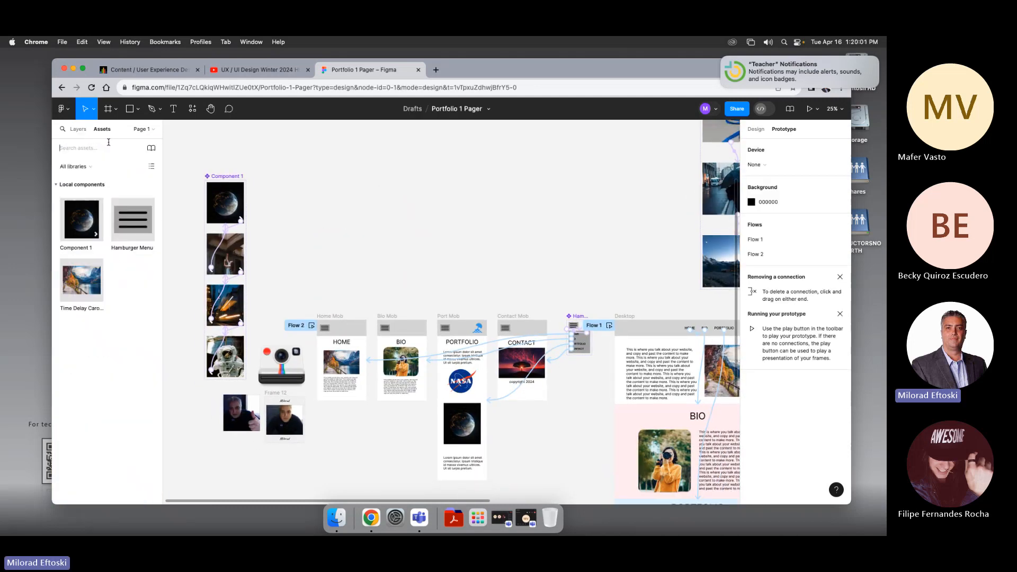
pyautogui.click(756, 129)
pyautogui.scroll(-2, 468, 245)
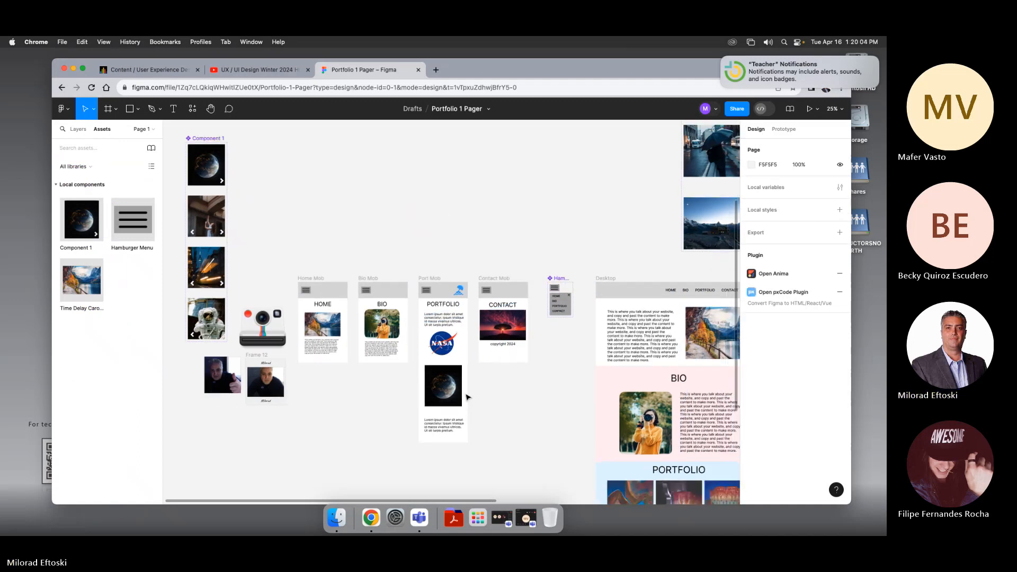
pyautogui.click(445, 392)
pyautogui.click(445, 391)
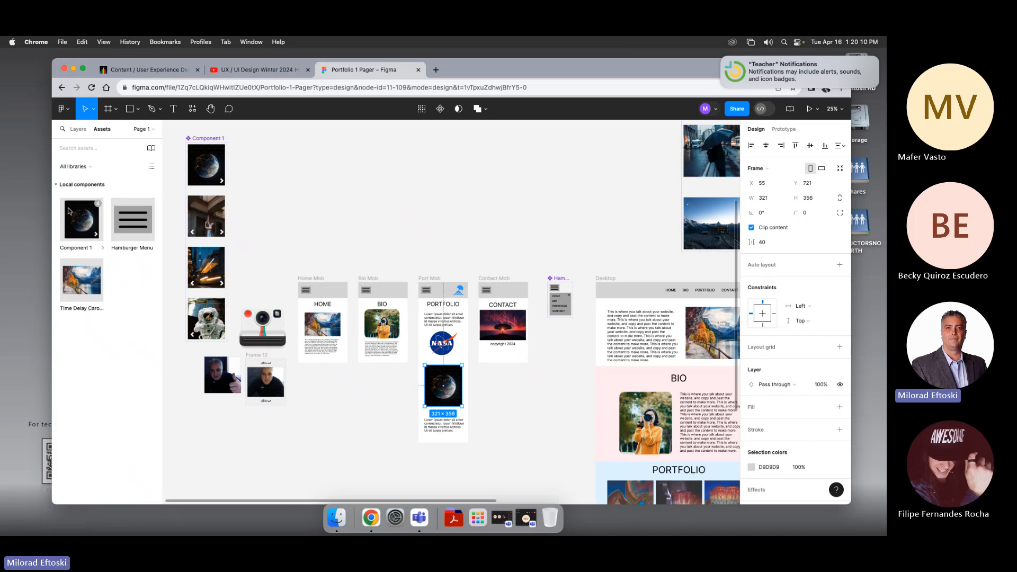
# Step: Rename the carousel component set to Carousel with Arrows
pyautogui.click(209, 140)
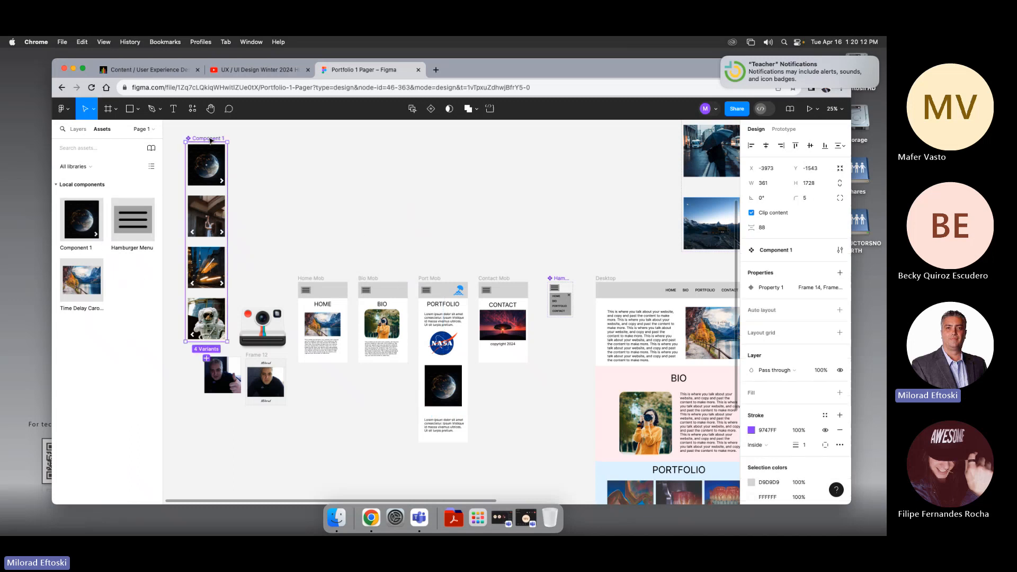
pyautogui.doubleClick(209, 138)
pyautogui.write('Ca')
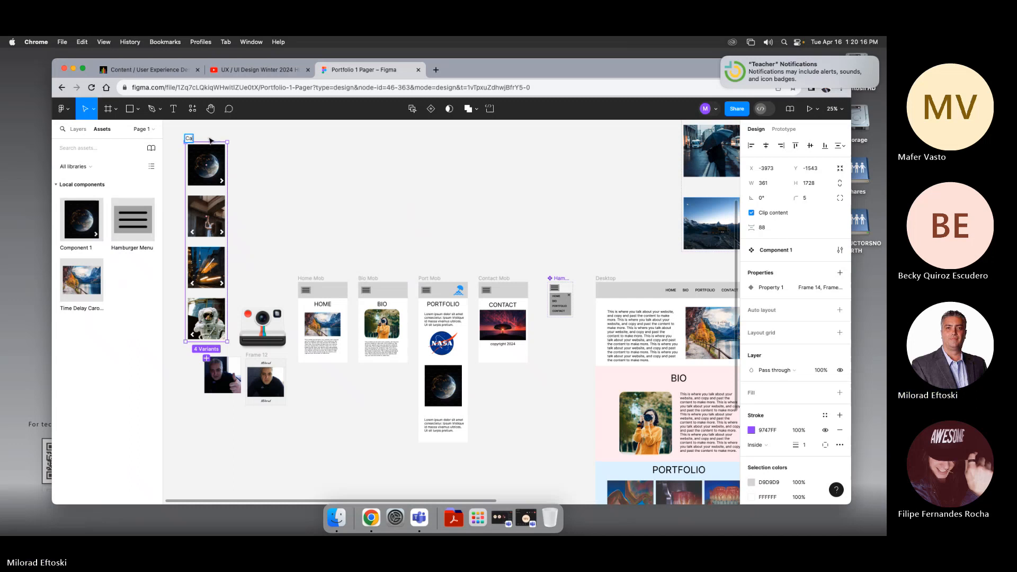
pyautogui.write('rousel')
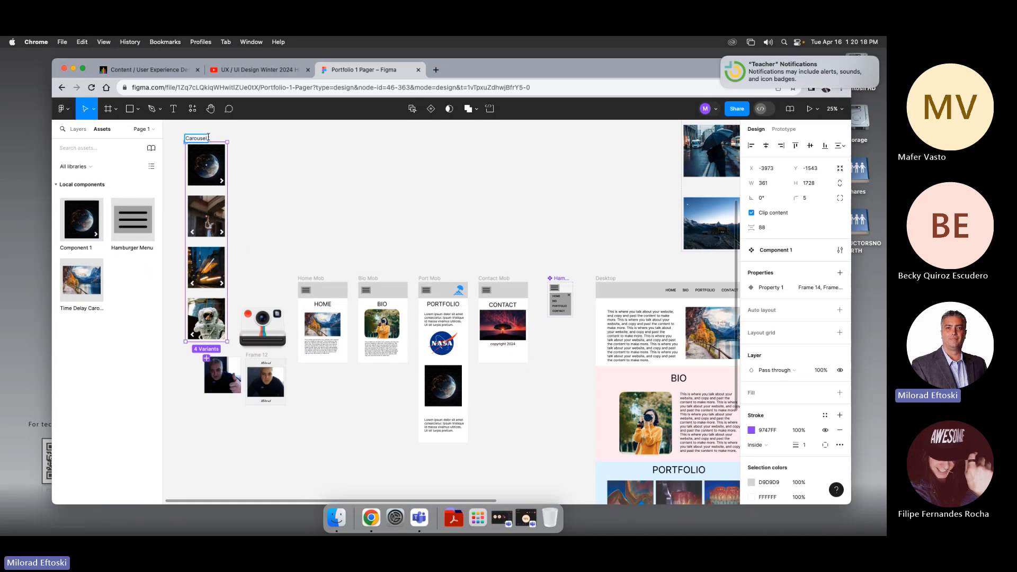
pyautogui.write(' with Arrows')
pyautogui.click(263, 156)
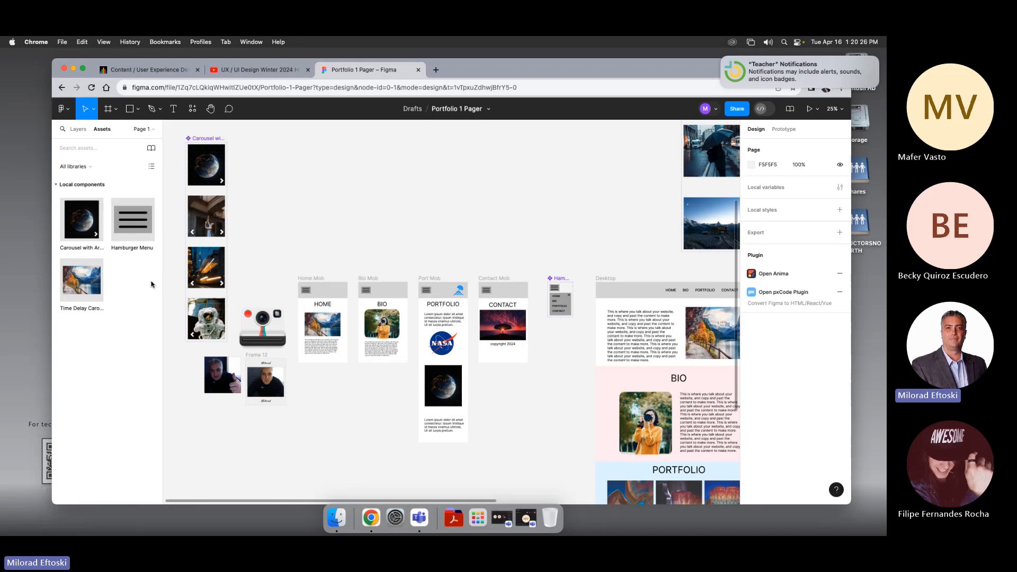
# Step: Insert an instance of the Carousel with Arrows component on the canvas beside the Port Mob frame
pyautogui.click(82, 218)
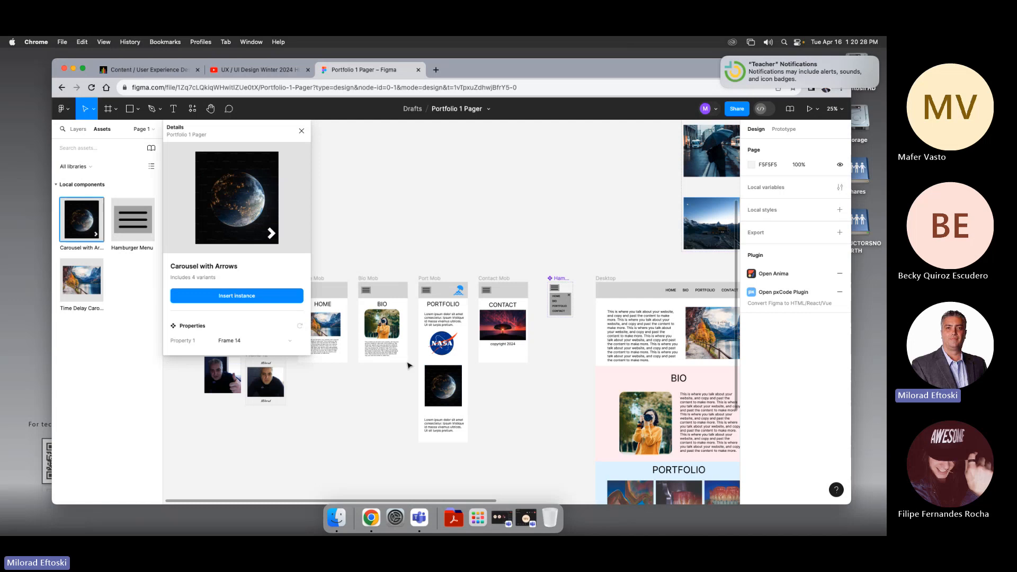
pyautogui.click(301, 131)
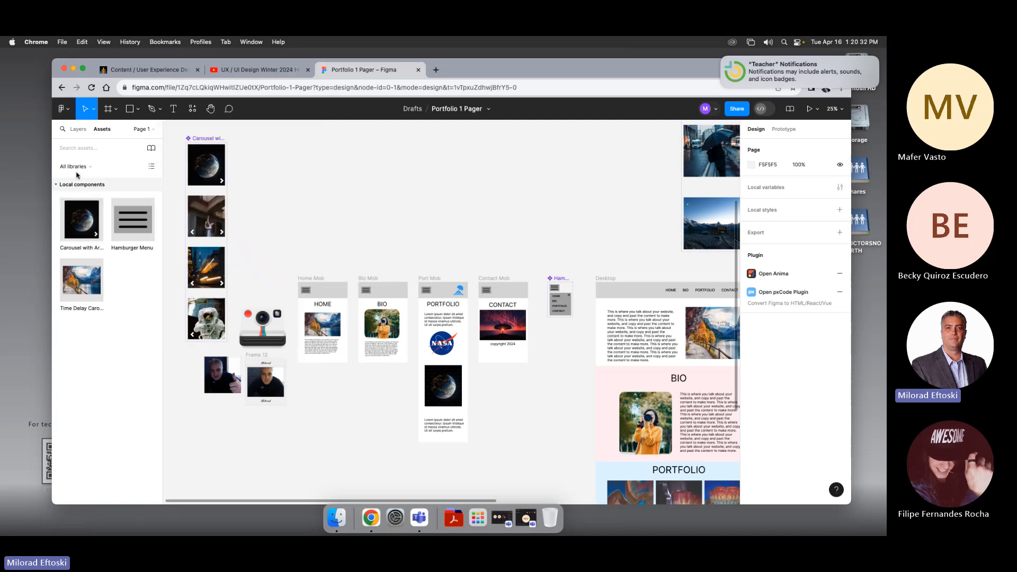
pyautogui.moveTo(78, 214); pyautogui.dragTo(386, 390)
pyautogui.click(370, 390)
# Step: Delete the old carousel frame from the Port Mob frame's scrolling section
pyautogui.click(444, 377)
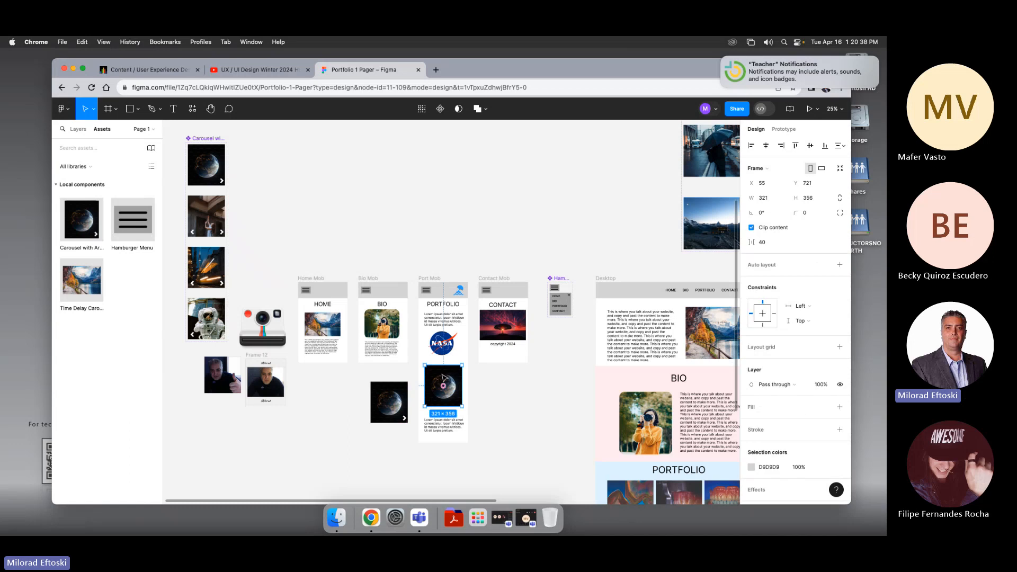
pyautogui.click(78, 129)
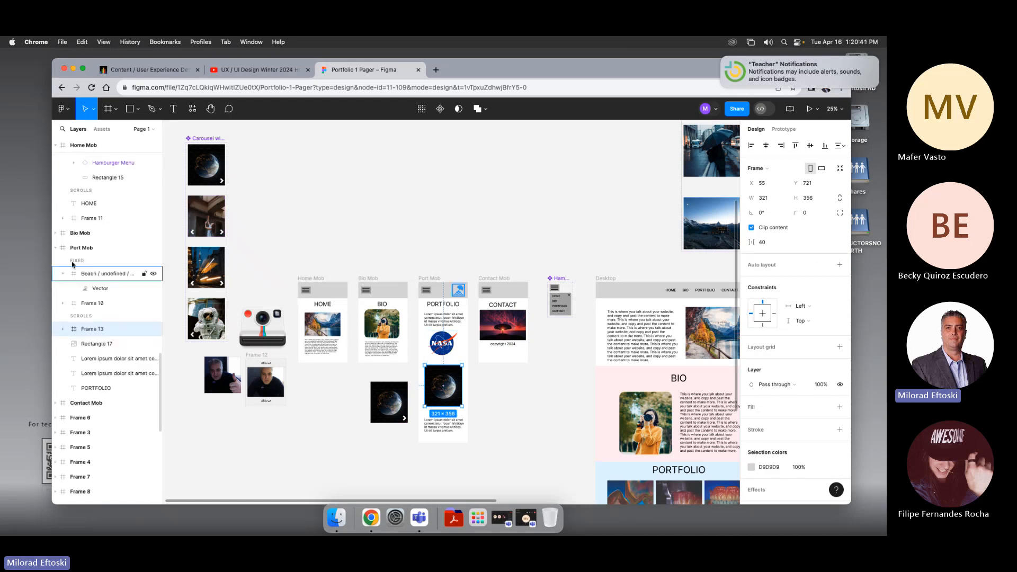
pyautogui.click(445, 271)
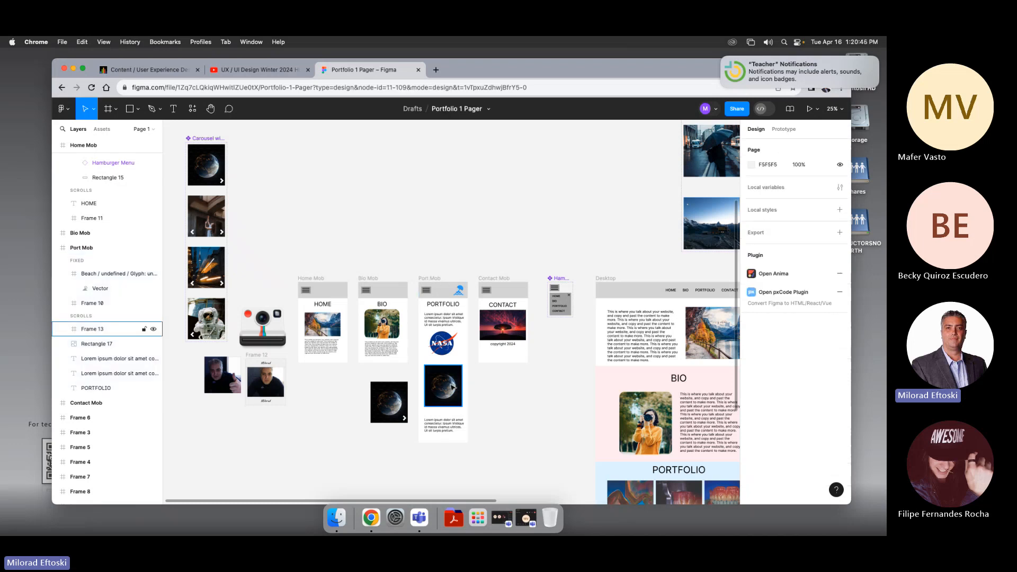
pyautogui.click(453, 387)
pyautogui.press('Delete')
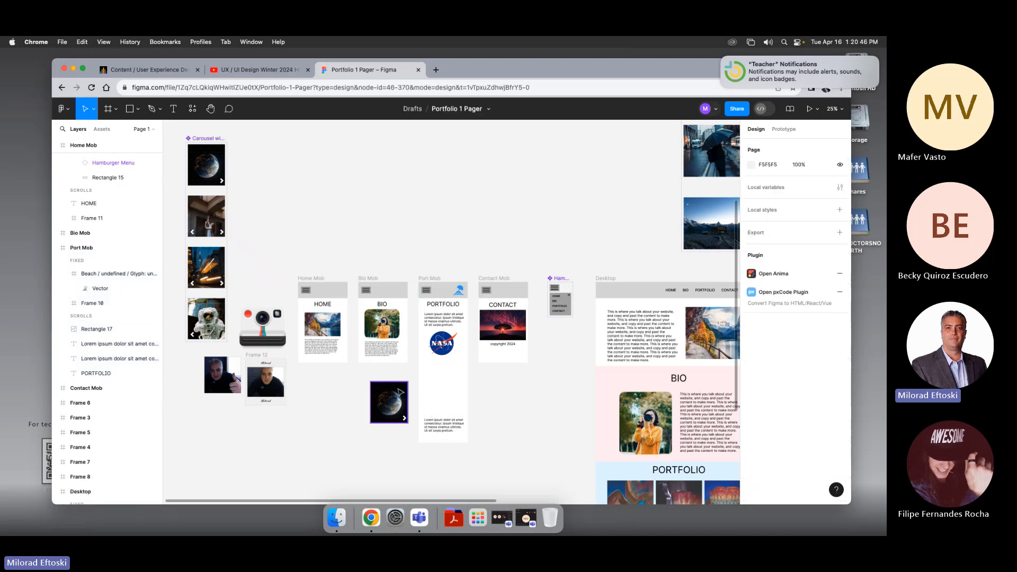
# Step: Move the Carousel with Arrows instance into the Port Mob frame where the old carousel was
pyautogui.moveTo(399, 388); pyautogui.dragTo(432, 378)
pyautogui.click(396, 388)
pyautogui.click(442, 379)
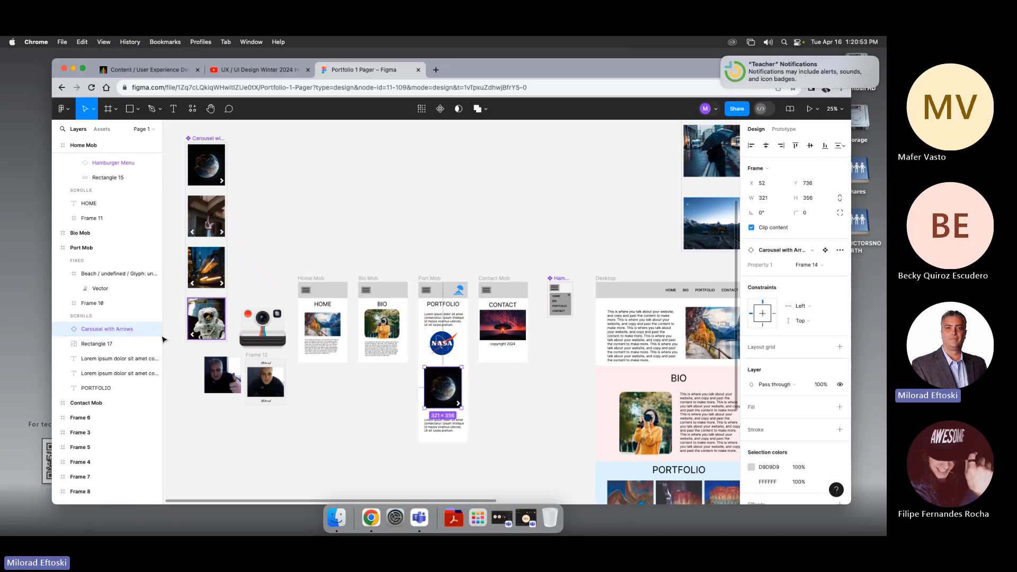
# Step: Select the Home Mob frame and open the design in prototype presentation view
pyautogui.click(55, 247)
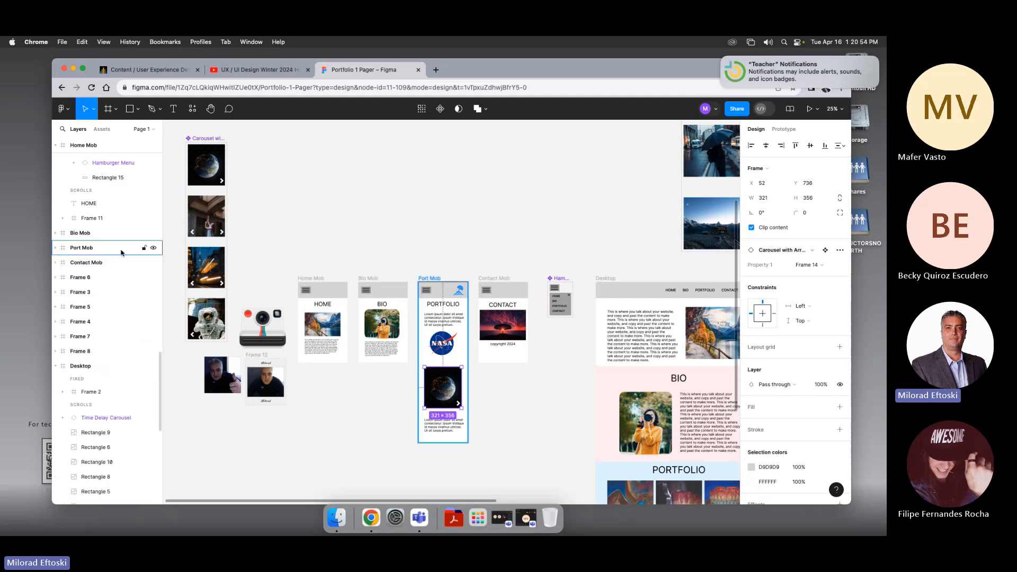
pyautogui.click(153, 249)
pyautogui.click(153, 249)
pyautogui.click(55, 247)
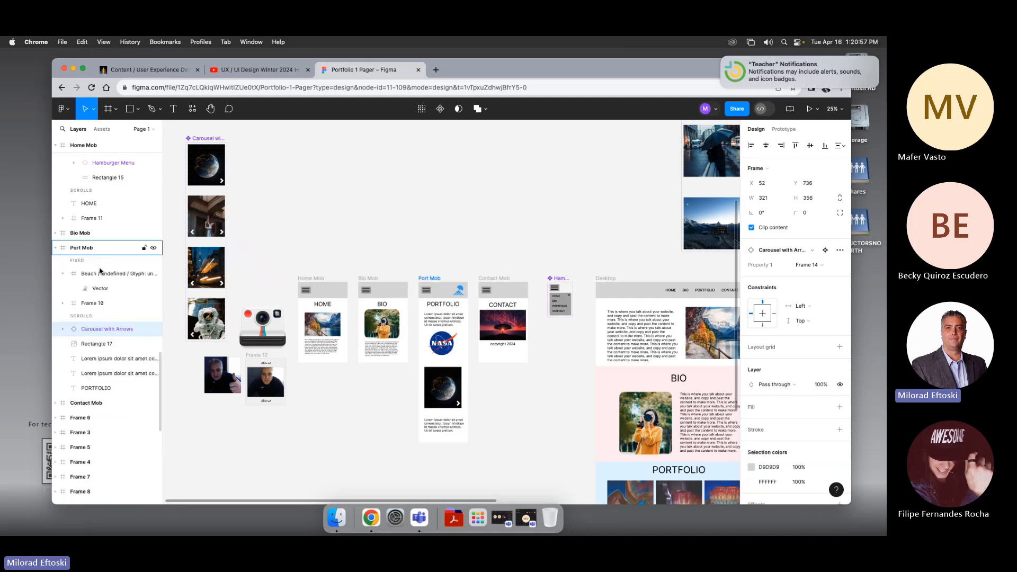
pyautogui.click(370, 427)
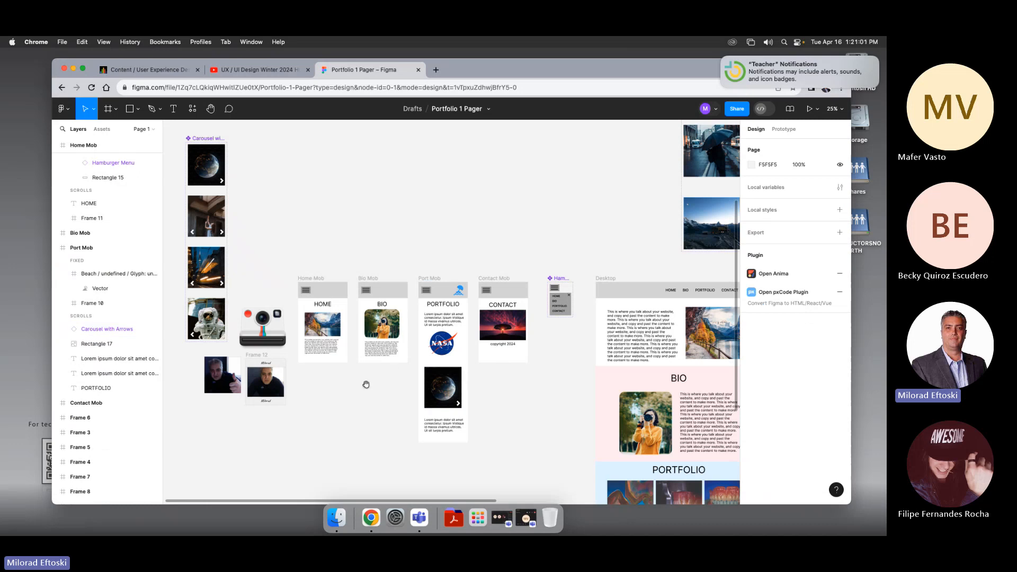
pyautogui.moveTo(366, 384); pyautogui.dragTo(396, 376)
pyautogui.click(342, 271)
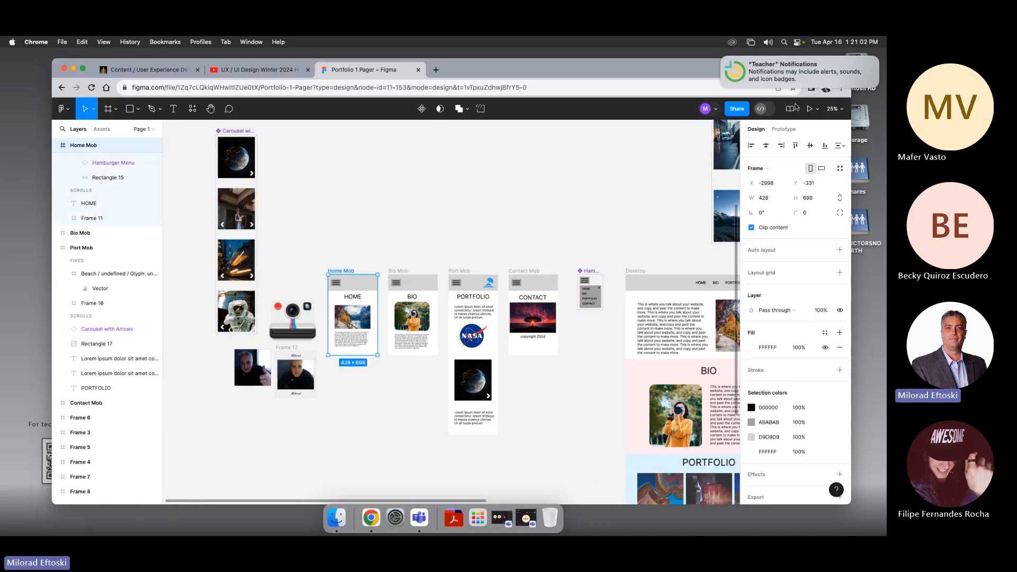
pyautogui.click(816, 108)
pyautogui.click(794, 131)
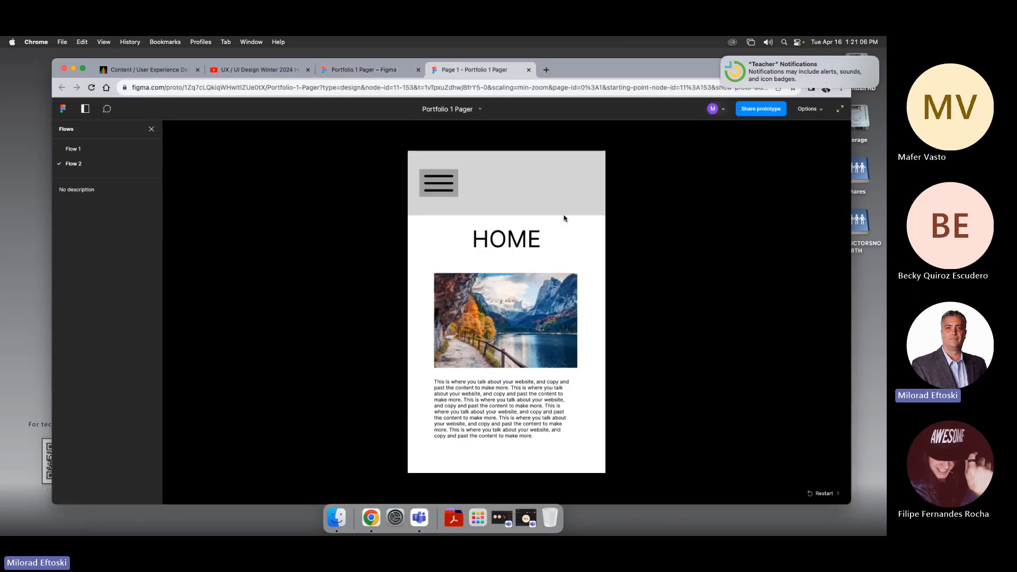
# Step: Use the hamburger menu in the prototype to navigate to the Portfolio page, then close the menu
pyautogui.click(442, 186)
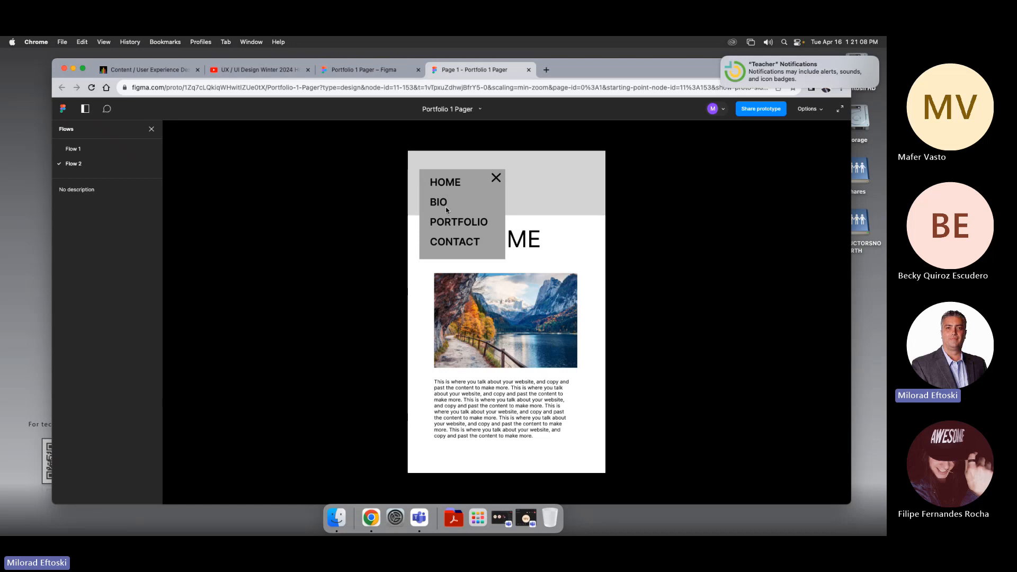
pyautogui.click(446, 205)
pyautogui.click(452, 223)
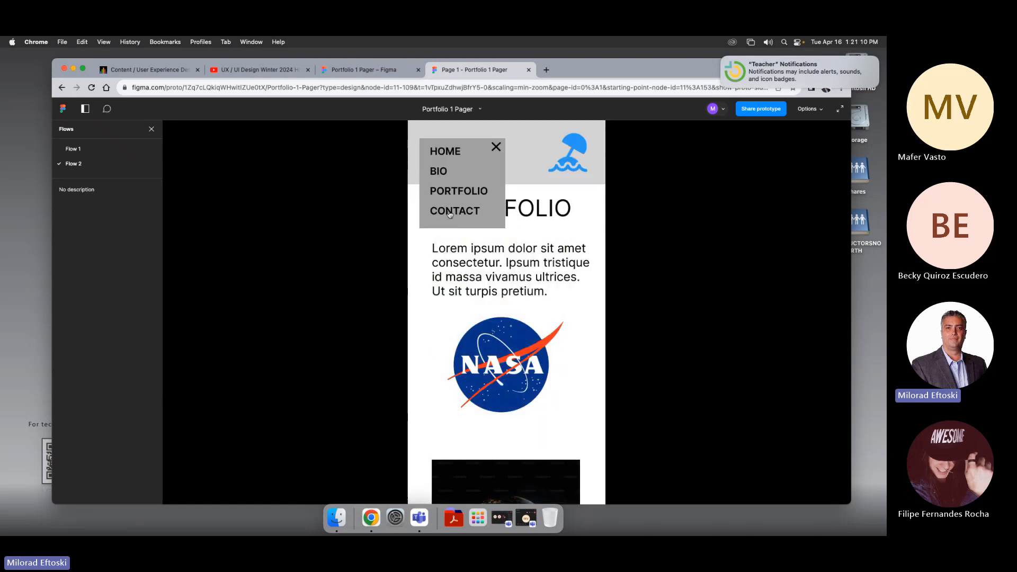
pyautogui.click(449, 224)
pyautogui.click(450, 224)
pyautogui.click(496, 148)
# Step: Scroll to the new carousel in the prototype and test its next and previous chevrons
pyautogui.scroll(-5, 551, 297)
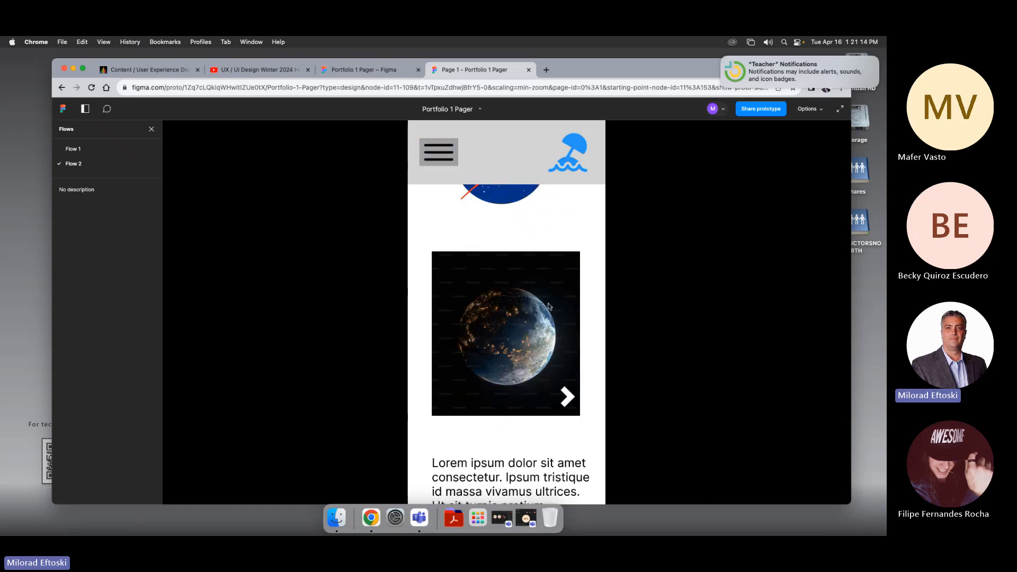
pyautogui.scroll(3, 546, 313)
pyautogui.scroll(-2, 533, 318)
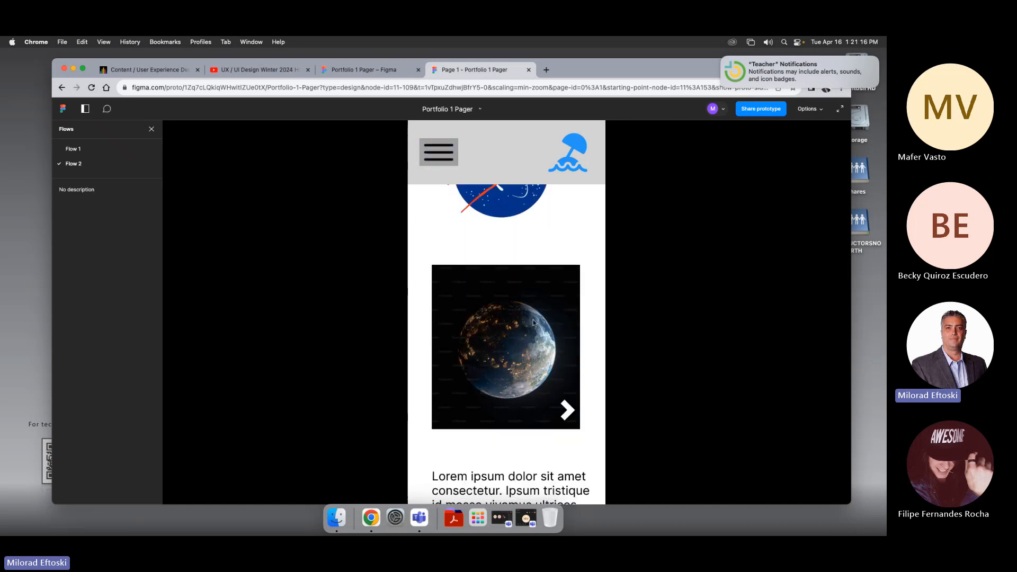
pyautogui.click(558, 401)
pyautogui.click(566, 411)
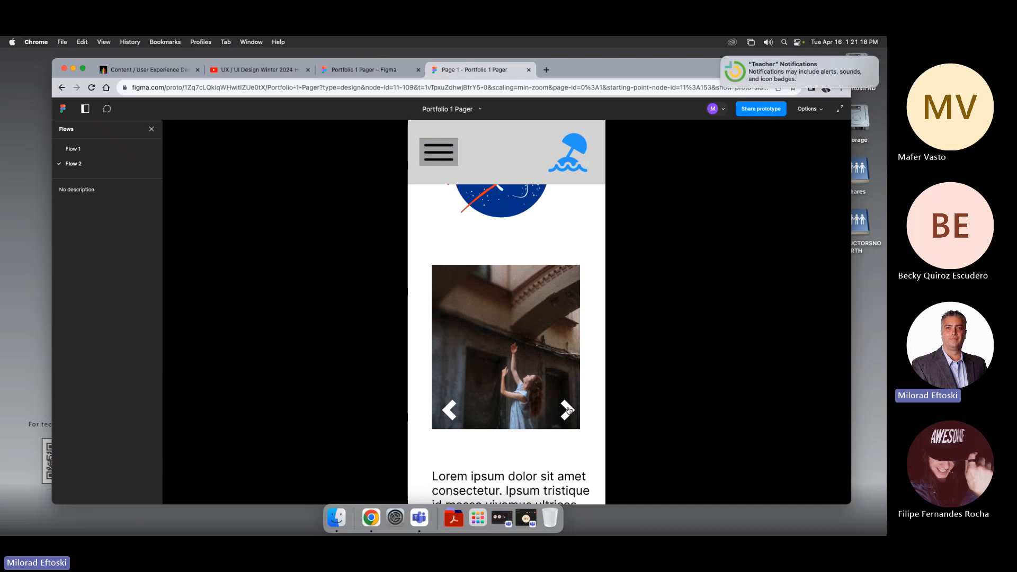
pyautogui.click(567, 410)
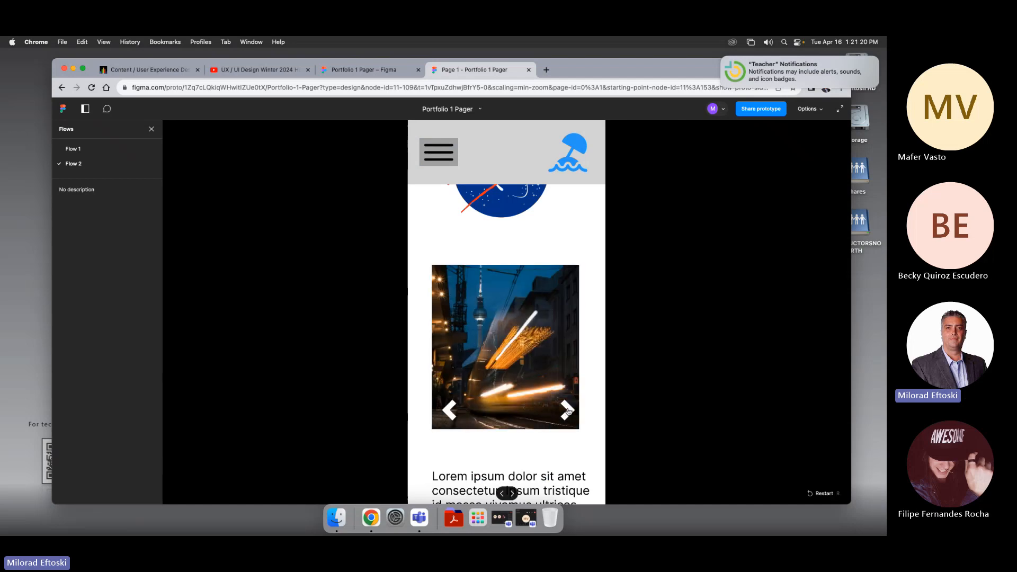
pyautogui.click(567, 411)
pyautogui.click(450, 411)
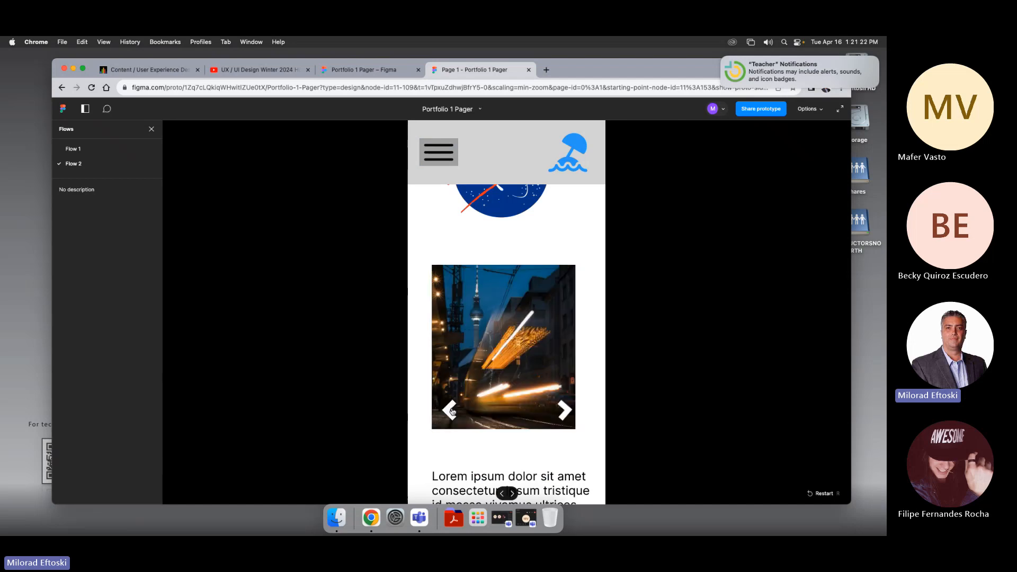
pyautogui.click(450, 411)
pyautogui.click(451, 413)
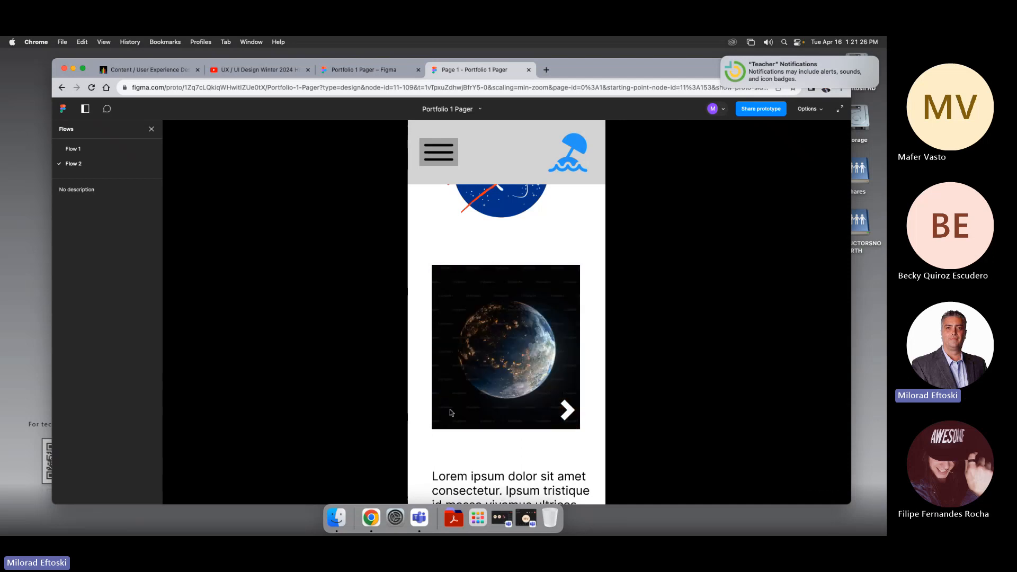
# Step: Cycle through all the carousel slides forward to the last one and back again with the chevrons
pyautogui.click(567, 411)
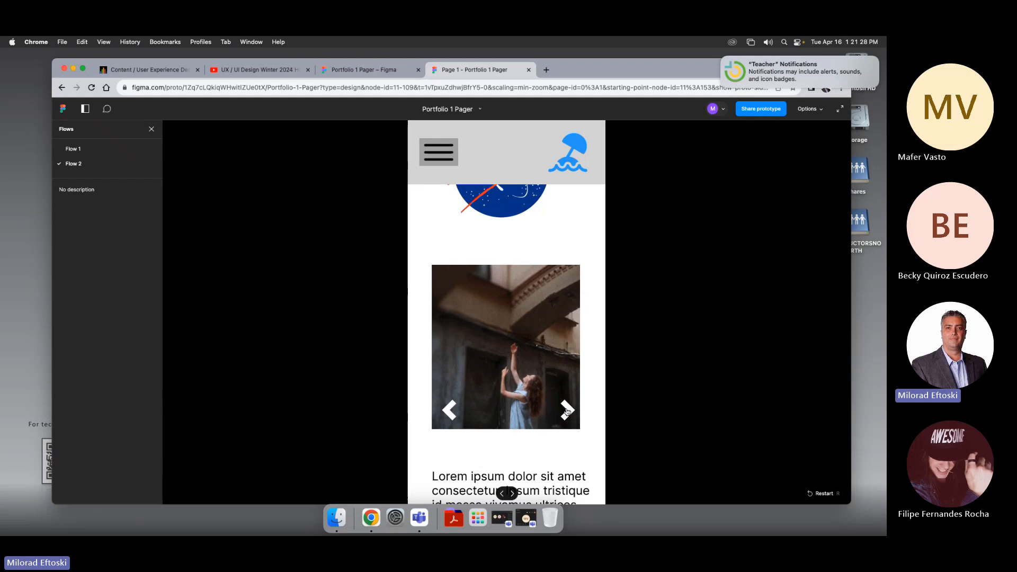
pyautogui.click(567, 410)
pyautogui.click(567, 411)
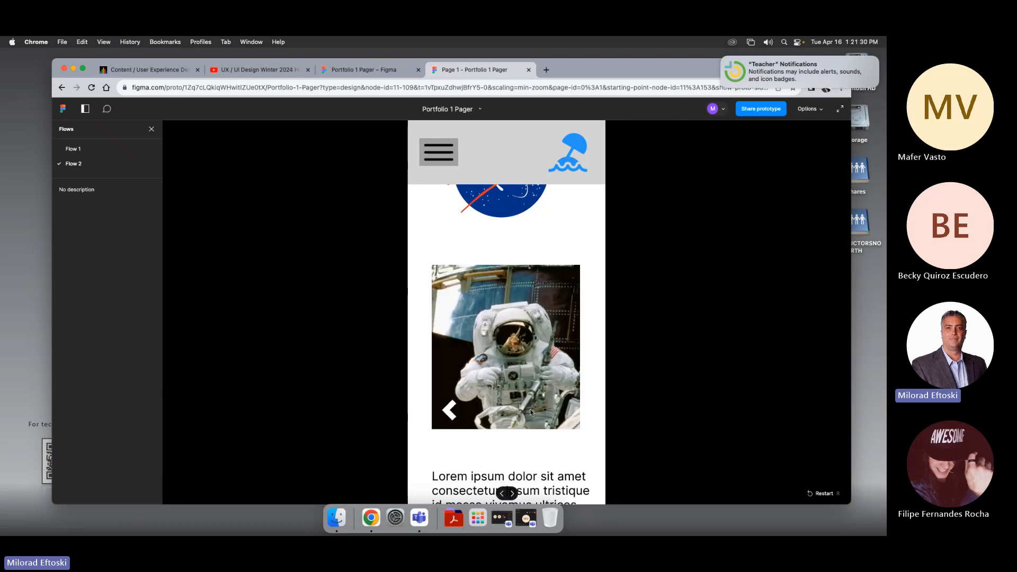
pyautogui.click(450, 413)
pyautogui.click(450, 413)
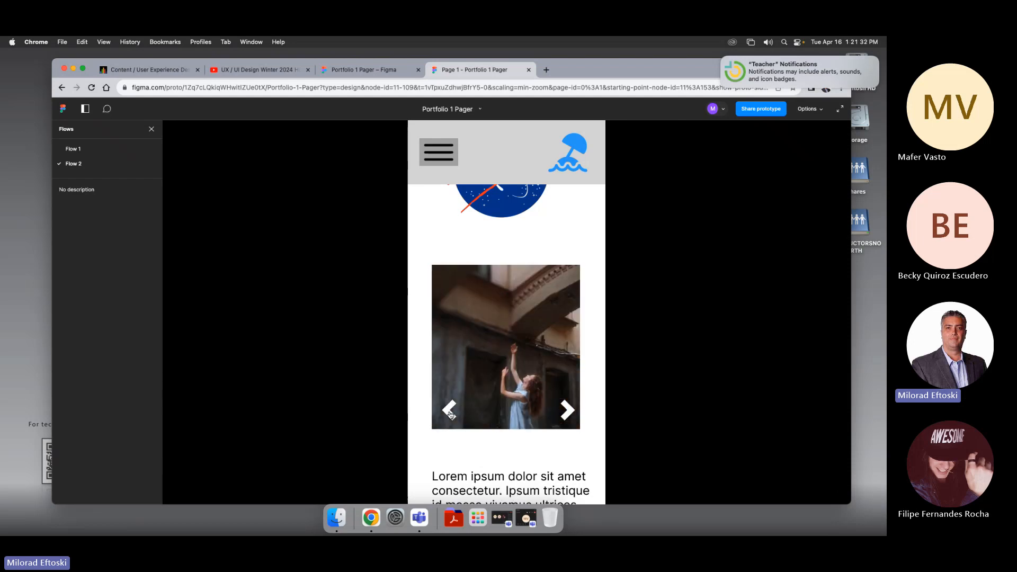
pyautogui.click(451, 413)
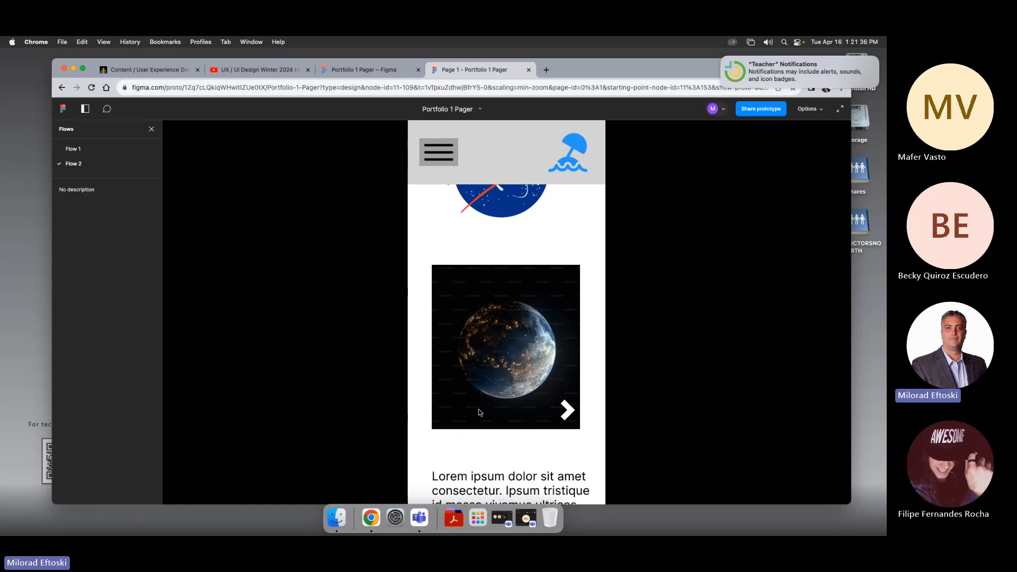
pyautogui.click(568, 411)
pyautogui.click(566, 411)
# Step: Scroll the Portfolio page and watch the carousel auto-advance while clicking its next chevron during transitions
pyautogui.scroll(-2, 530, 384)
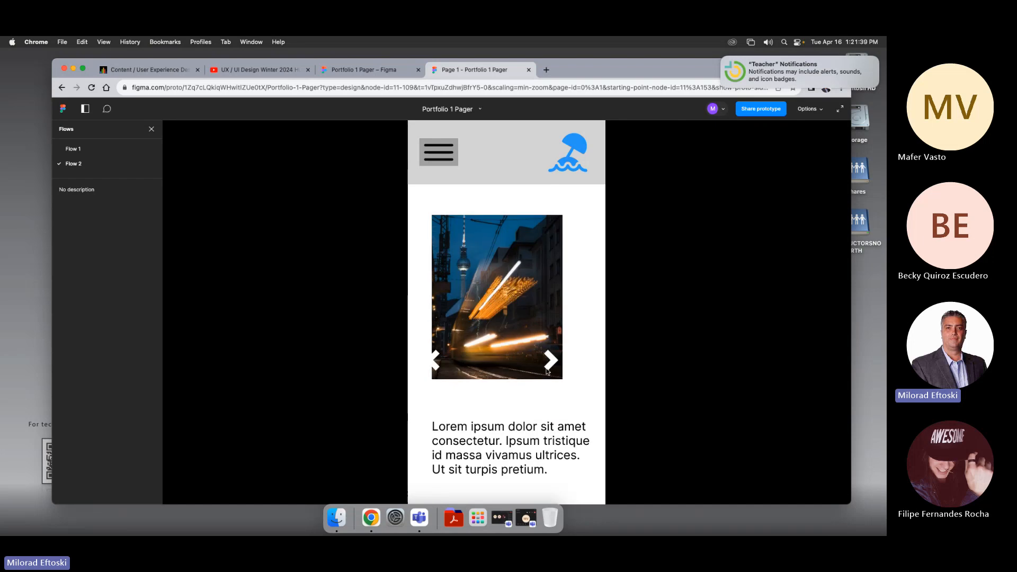
pyautogui.click(522, 367)
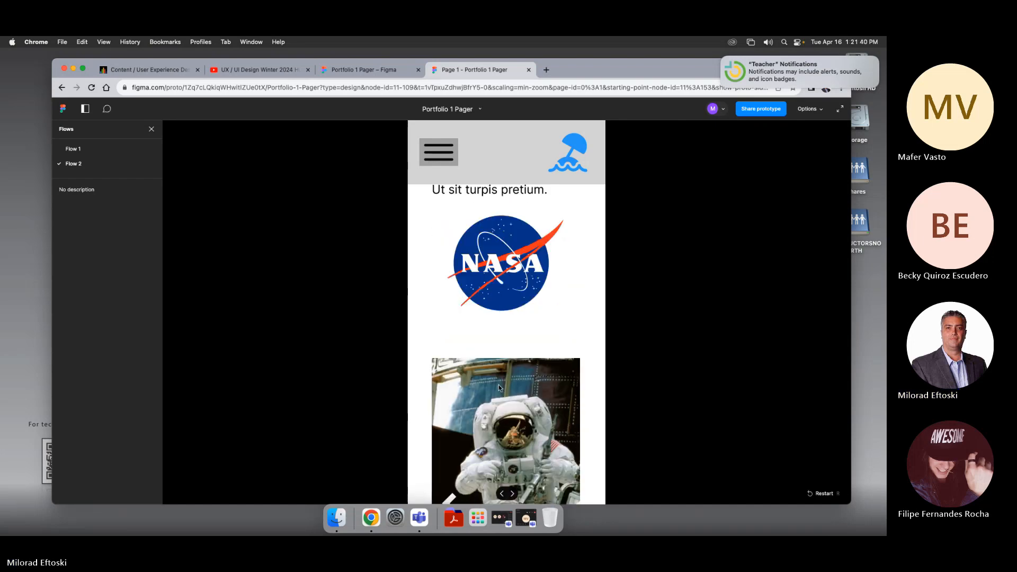
pyautogui.scroll(-3, 498, 385)
pyautogui.click(449, 374)
pyautogui.click(449, 374)
pyautogui.click(449, 374)
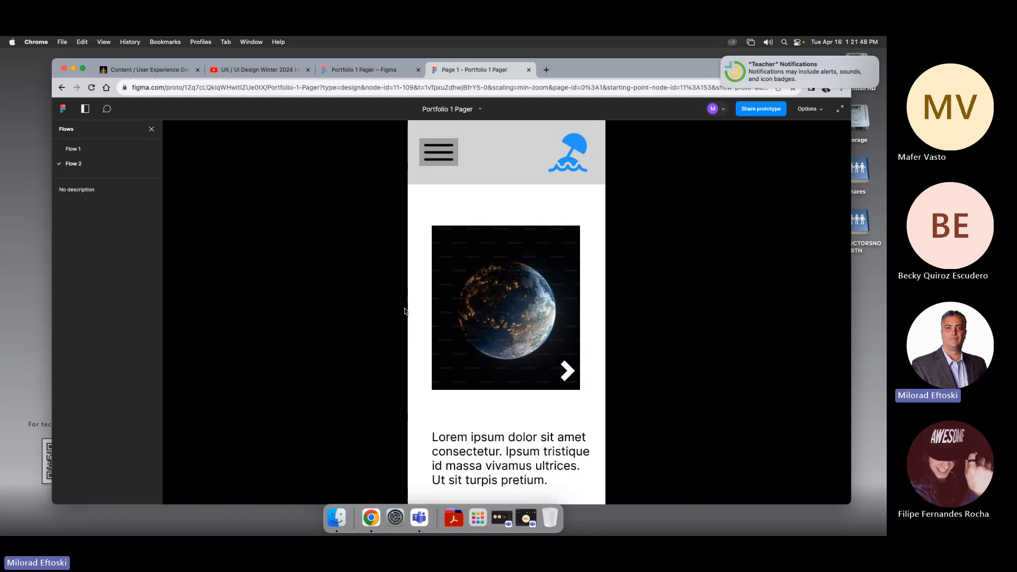
pyautogui.click(568, 371)
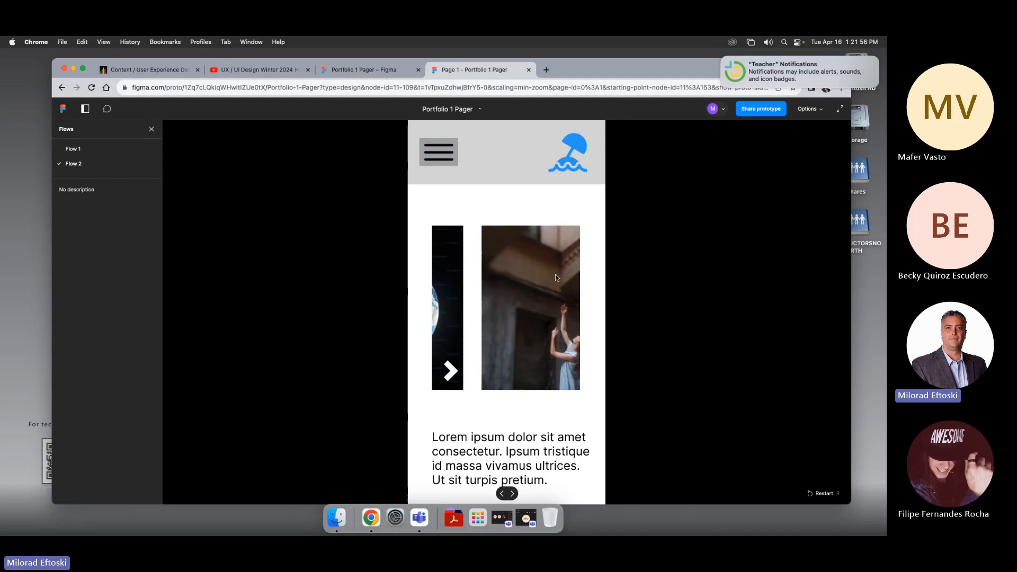
pyautogui.click(571, 373)
pyautogui.click(572, 375)
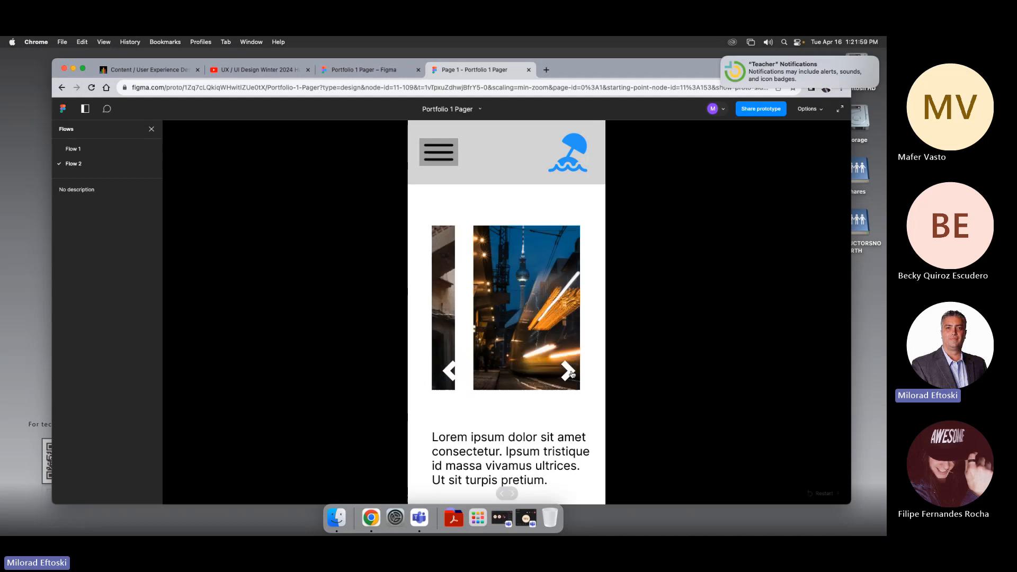
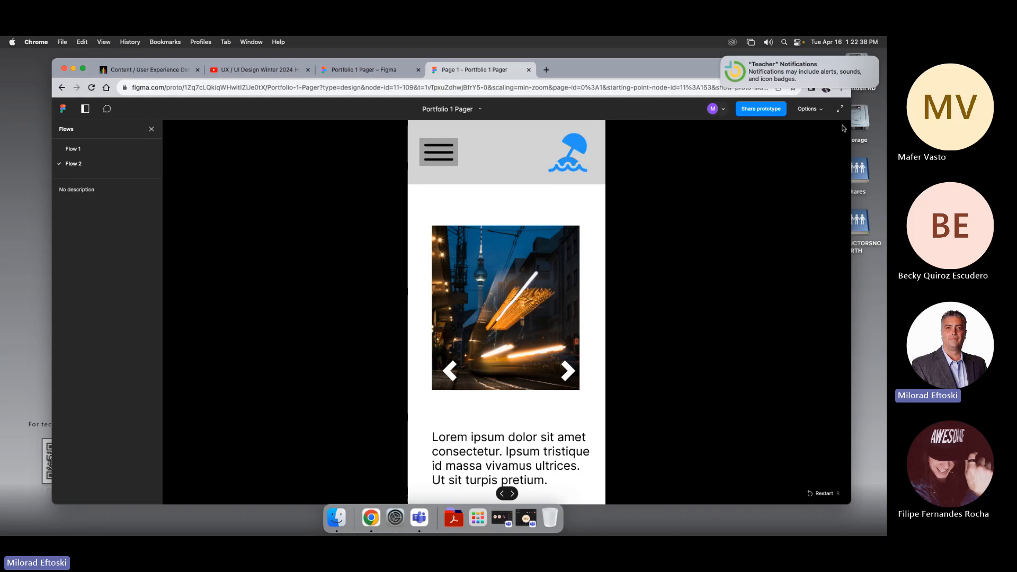
# Step: Close the prototype tab and rename the design file to Portfolio Complete Example
pyautogui.click(528, 69)
pyautogui.click(477, 211)
pyautogui.scroll(-5, 464, 228)
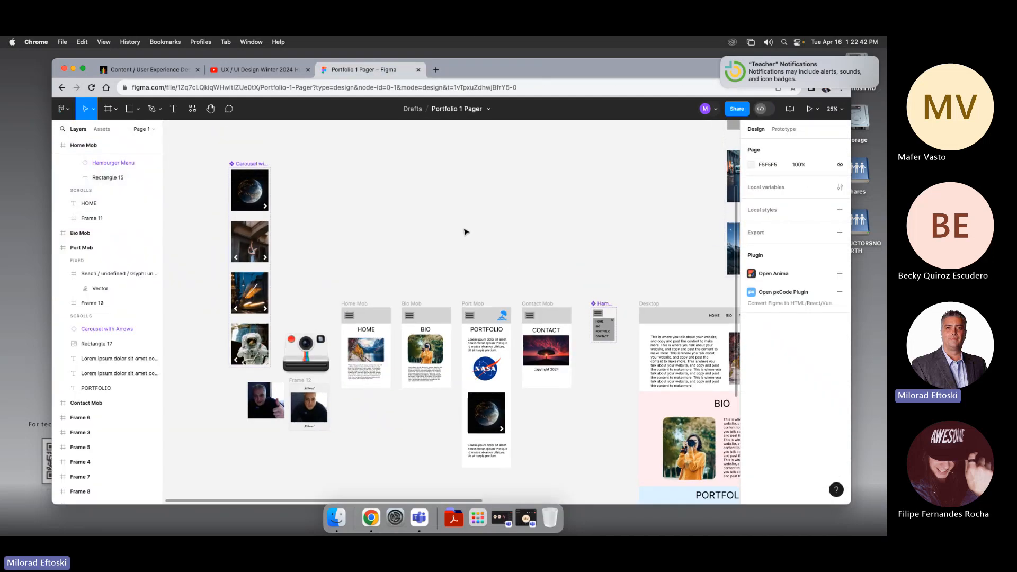
pyautogui.scroll(-5, 386, 197)
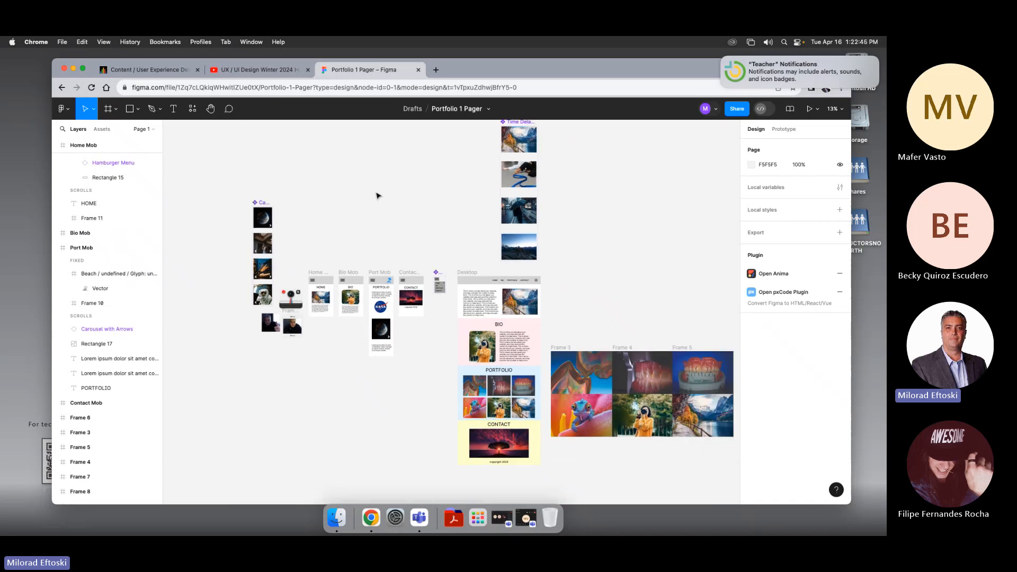
pyautogui.moveTo(376, 191); pyautogui.dragTo(334, 175)
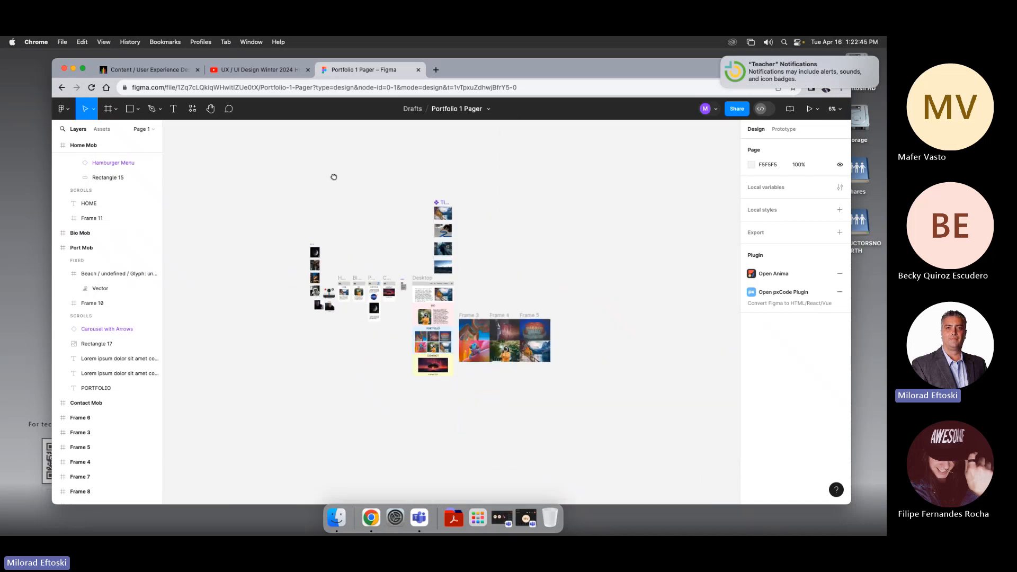
pyautogui.click(473, 111)
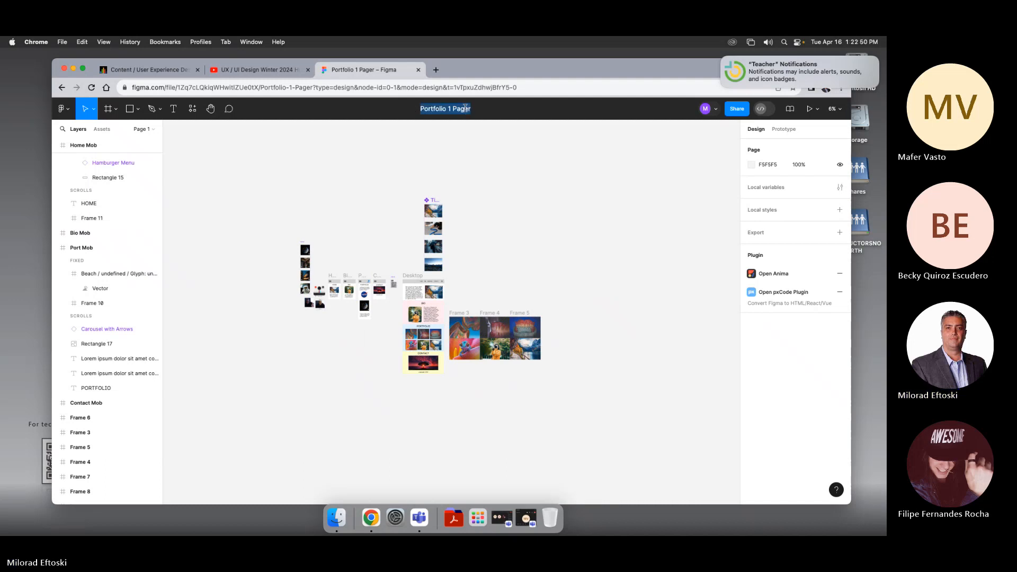
pyautogui.moveTo(448, 109); pyautogui.dragTo(486, 113)
pyautogui.write('Complete')
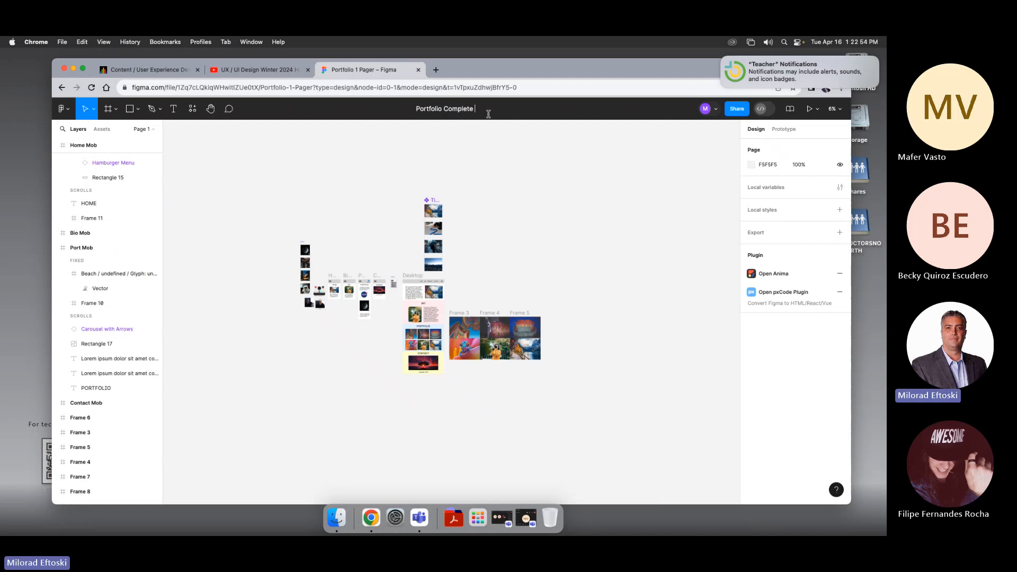
pyautogui.write(' Example')
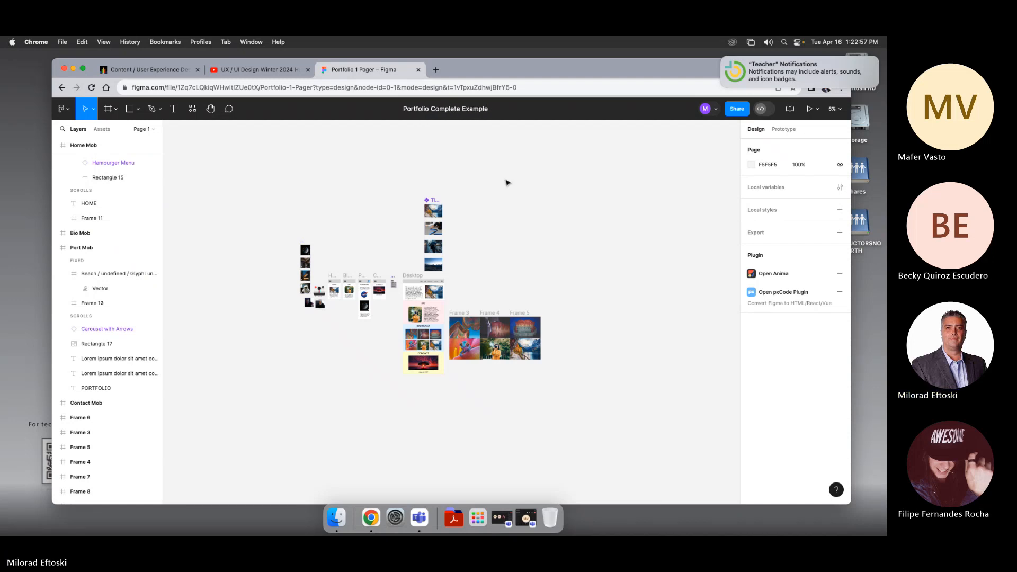
pyautogui.press('Return')
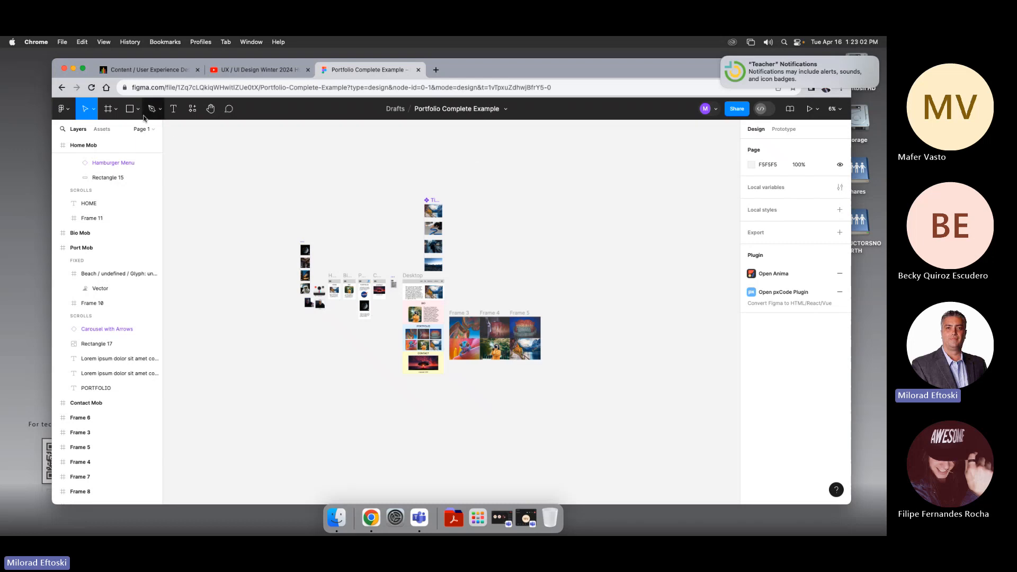
# Step: Save a local copy of the file as Portfolio Complete Example in the Downloads folder
pyautogui.click(70, 113)
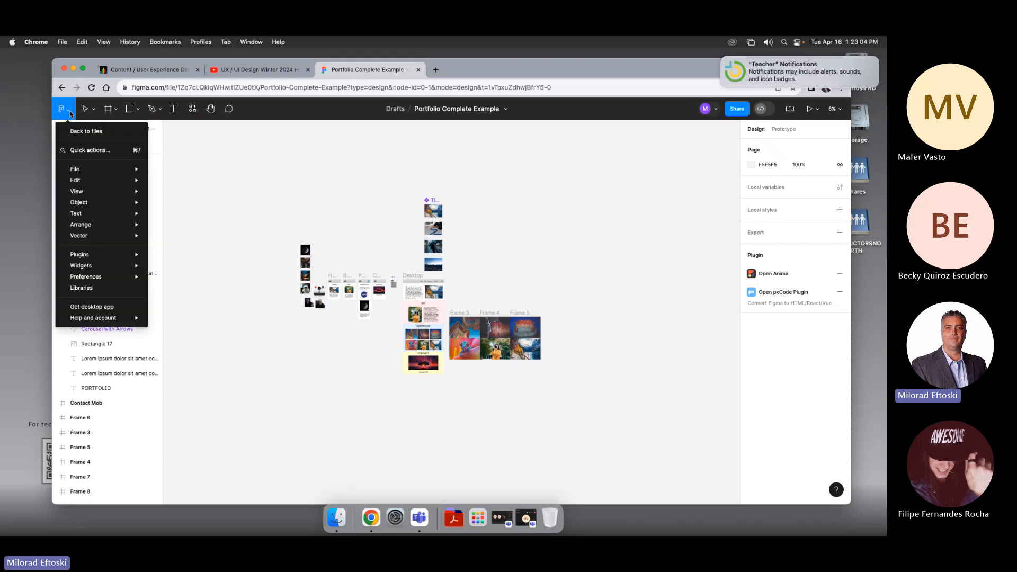
pyautogui.moveTo(104, 173)
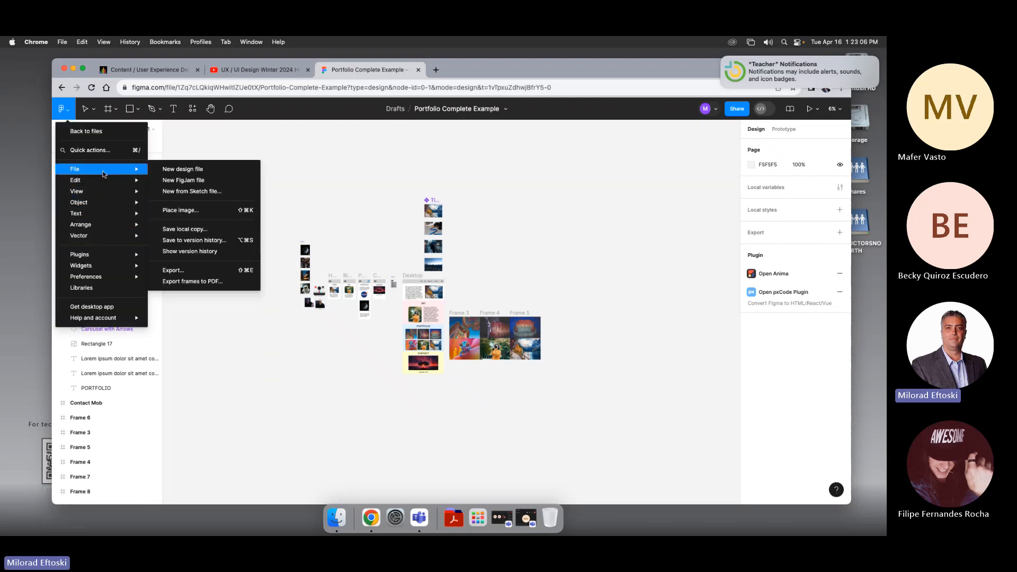
pyautogui.click(194, 230)
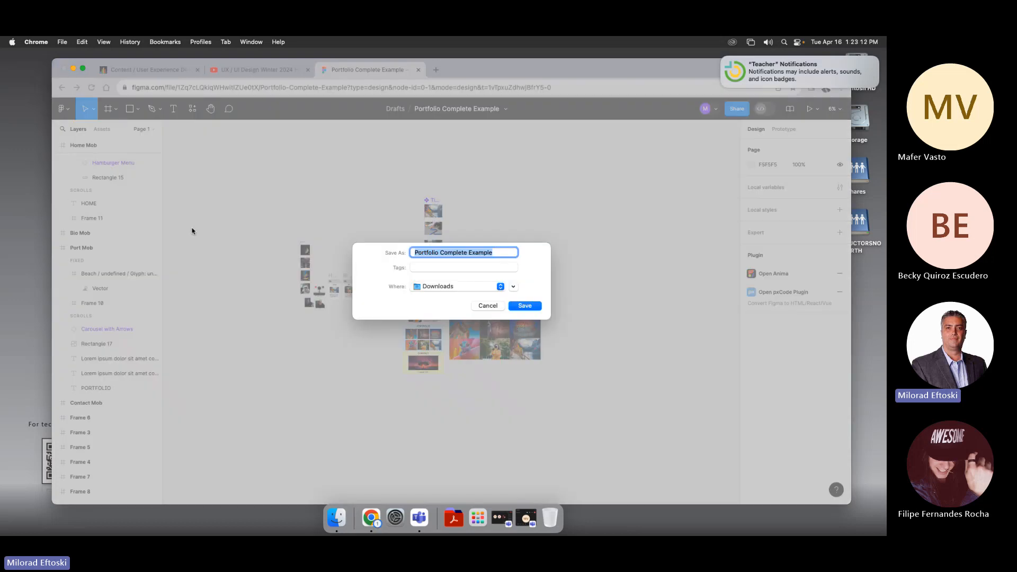
pyautogui.click(502, 287)
pyautogui.click(498, 304)
pyautogui.click(524, 306)
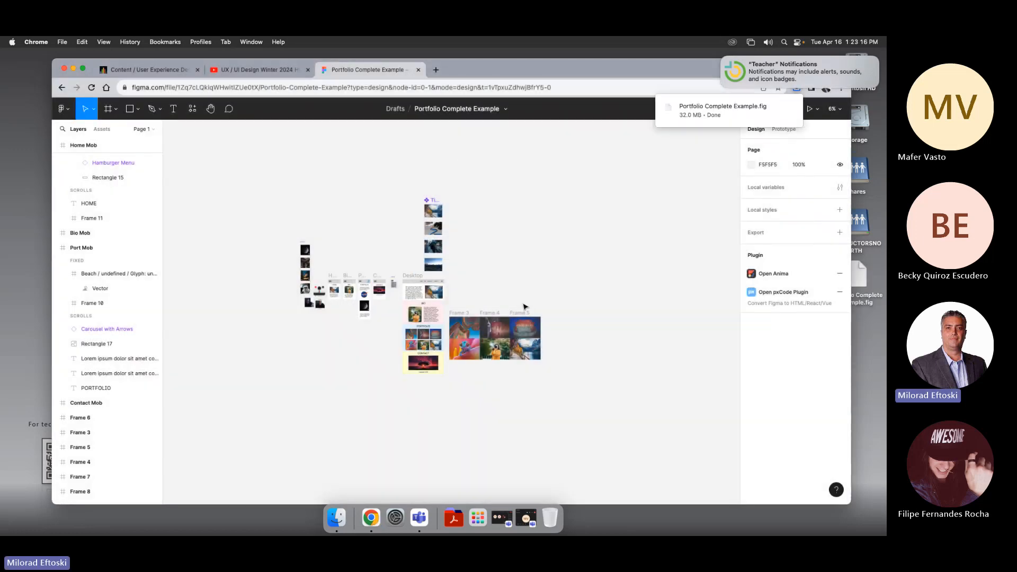
# Step: Switch to the course site and expand the Class 13 and 14 content folder
pyautogui.click(152, 70)
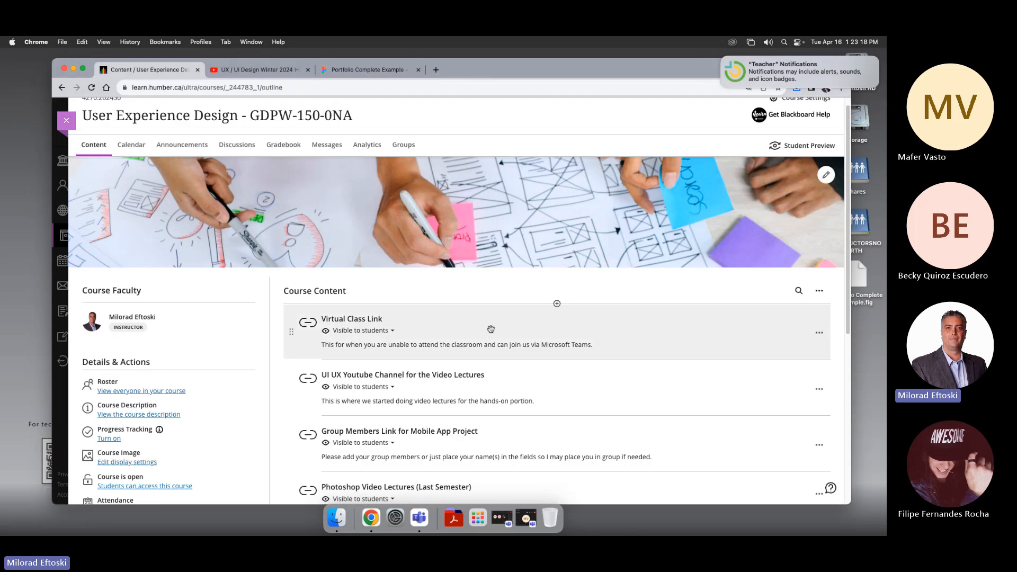
pyautogui.scroll(-15, 491, 329)
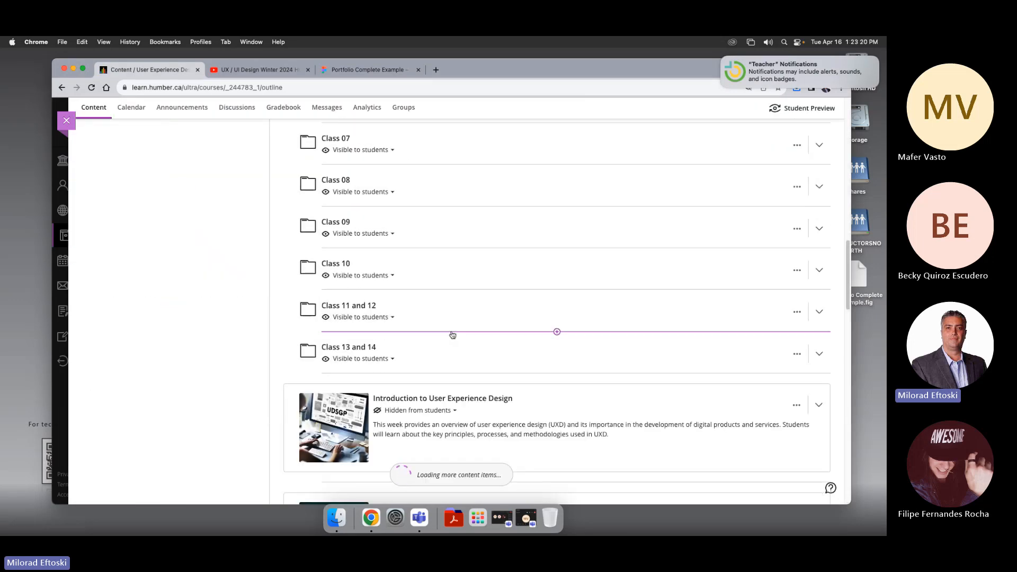
pyautogui.click(423, 351)
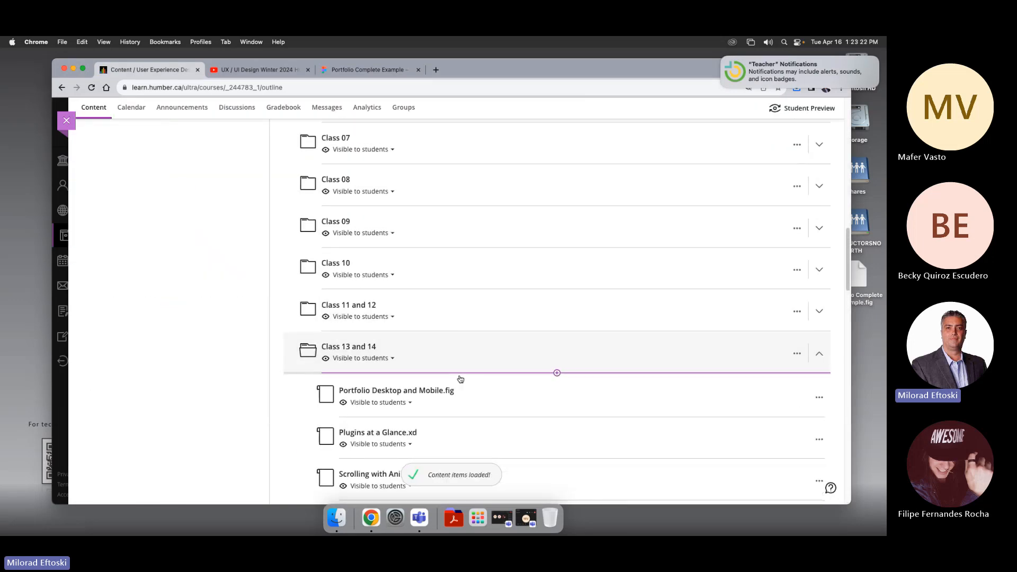
pyautogui.scroll(-3, 460, 380)
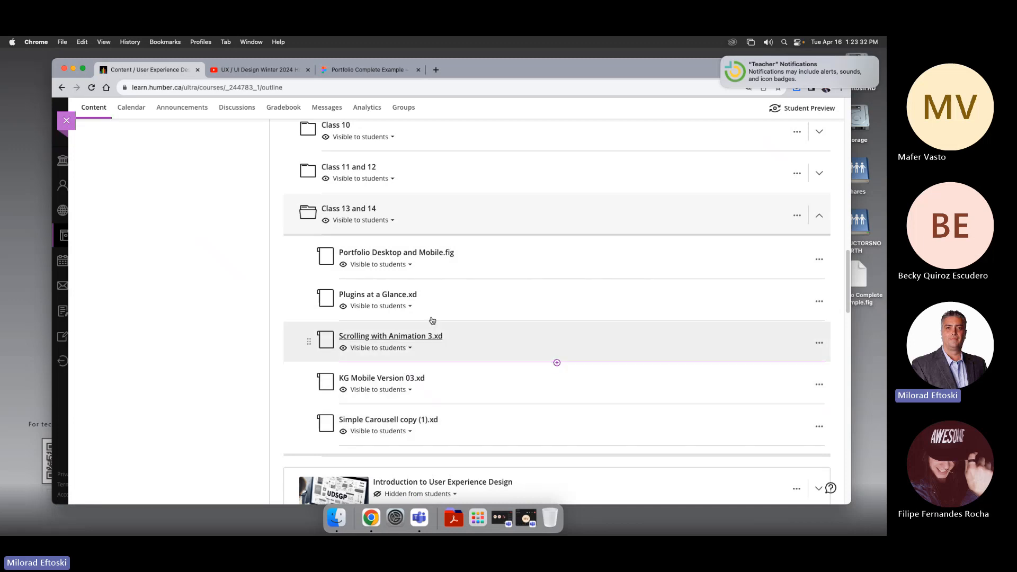
# Step: Upload Portfolio Complete Example.fig into the Class 13 and 14 folder and save its display name
pyautogui.click(557, 234)
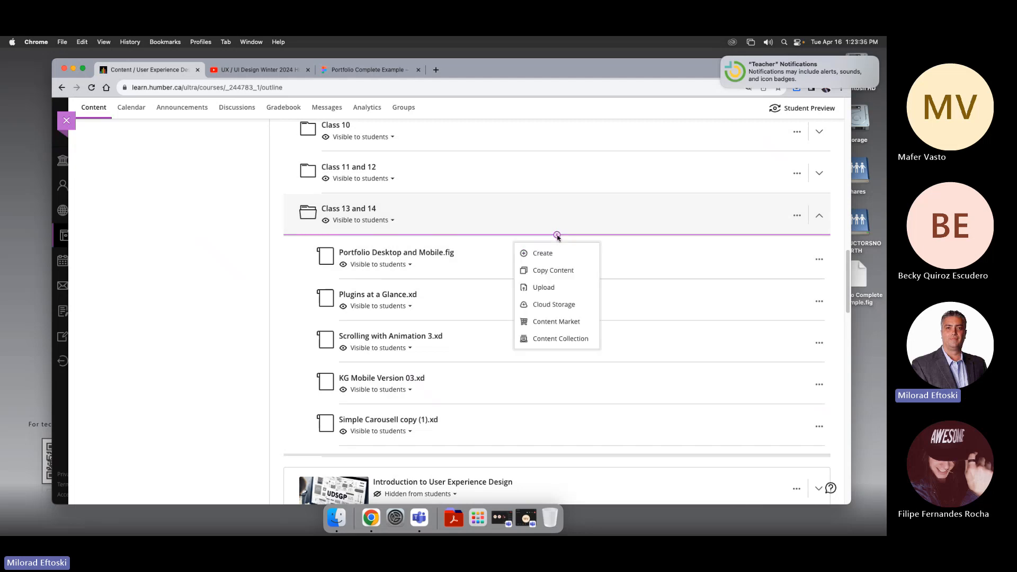
pyautogui.click(548, 287)
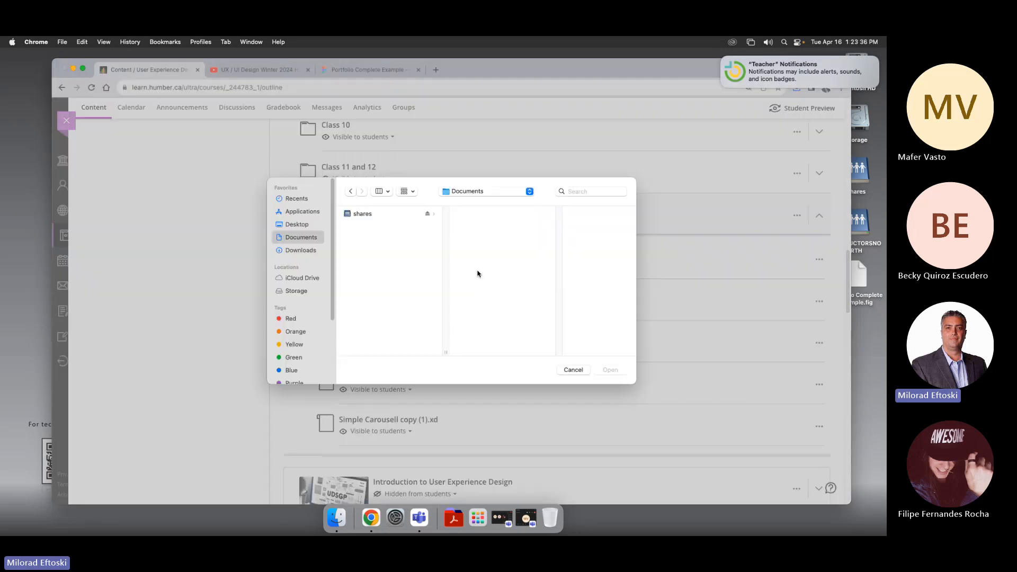
pyautogui.click(282, 228)
pyautogui.doubleClick(390, 214)
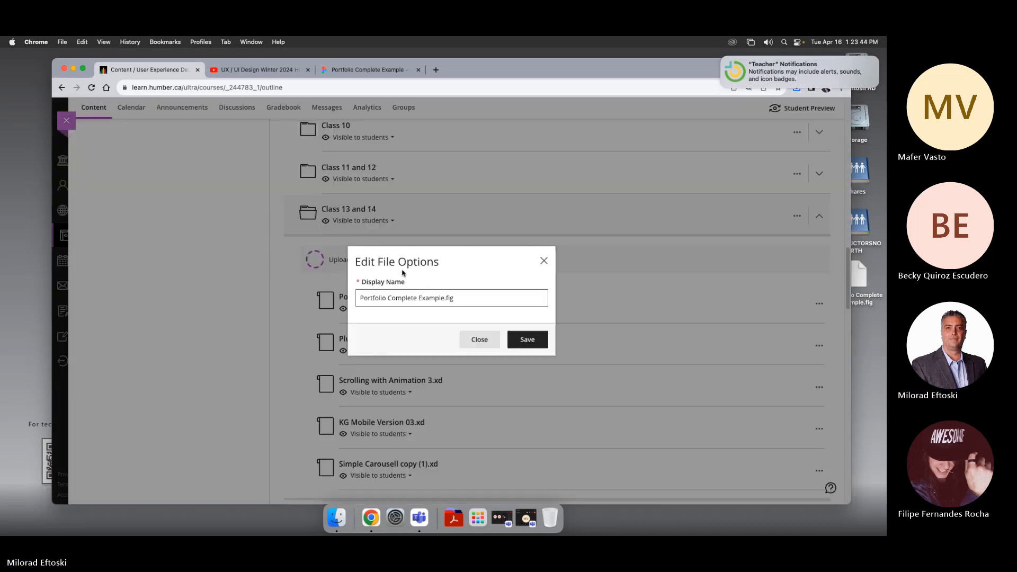
pyautogui.click(527, 340)
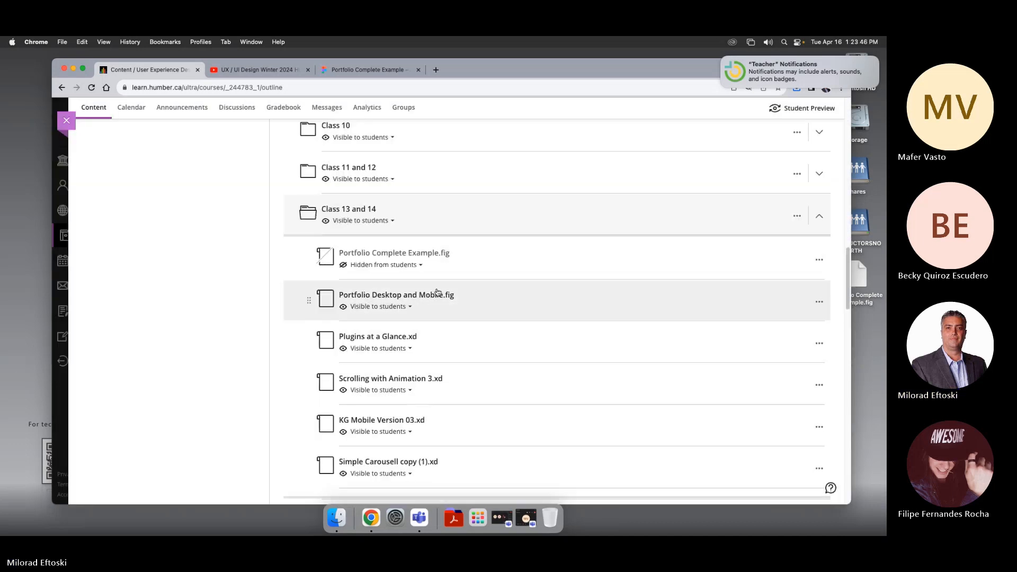
# Step: Make the uploaded Portfolio Complete Example.fig visible to students
pyautogui.click(364, 266)
pyautogui.click(371, 284)
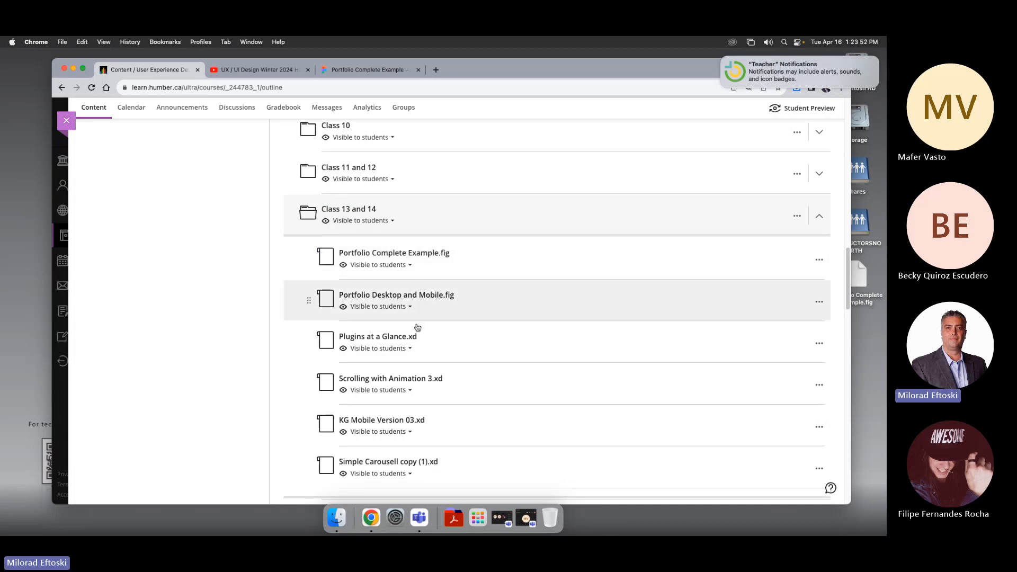
# Step: Scroll through the Class 13 and 14 files and collapse the folder
pyautogui.scroll(-1, 418, 327)
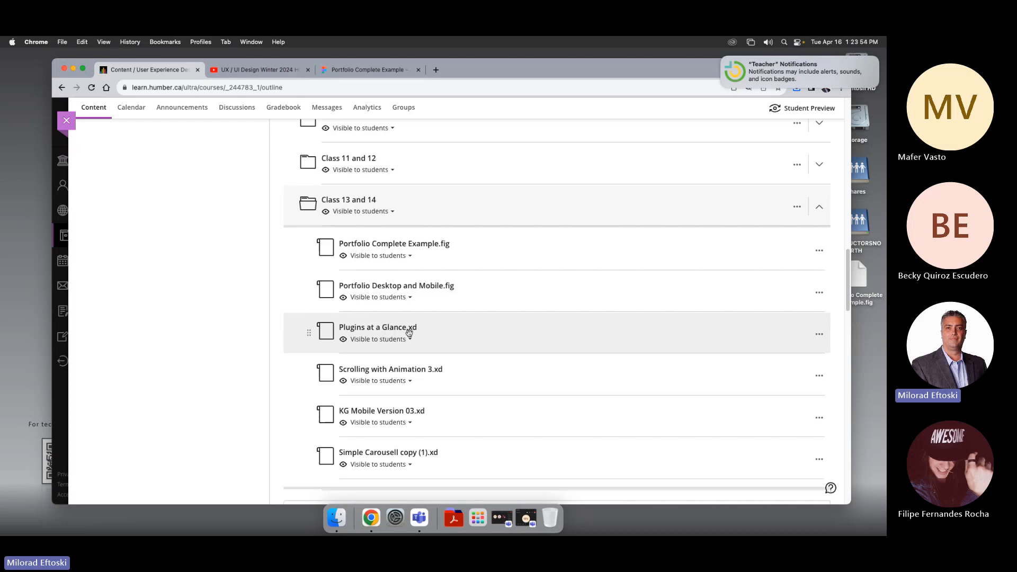
pyautogui.moveTo(437, 357)
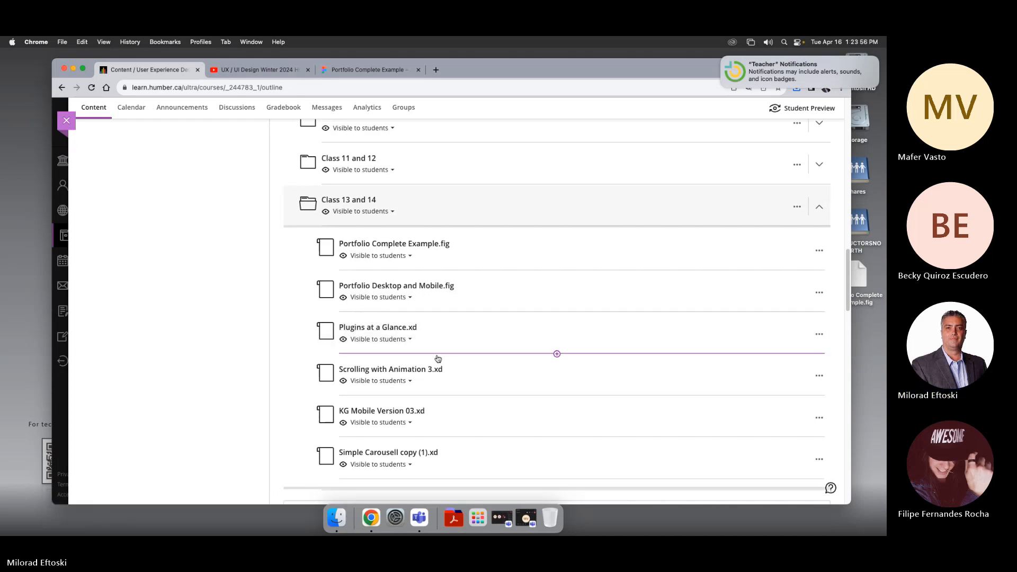
pyautogui.scroll(-1, 440, 368)
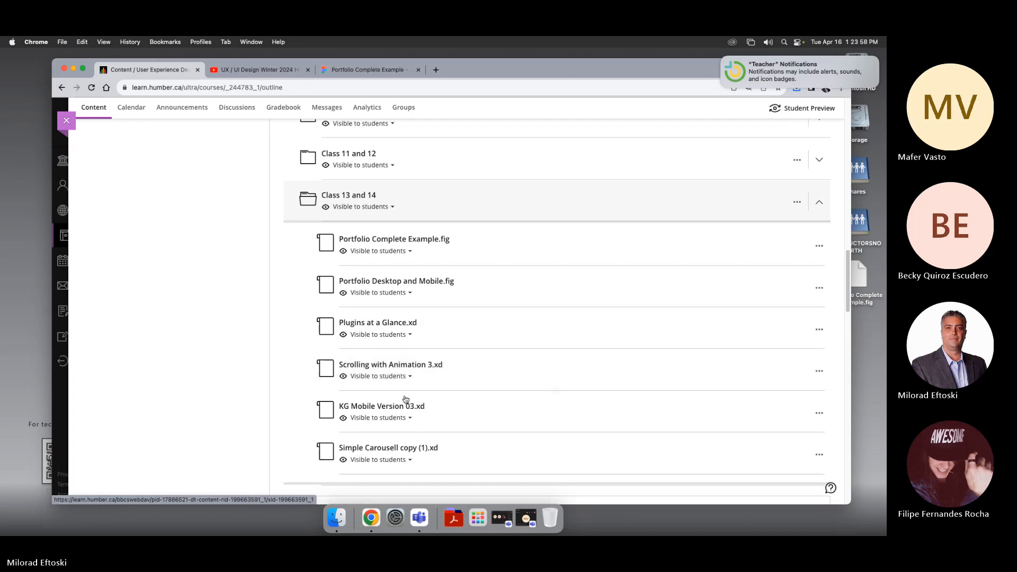
pyautogui.scroll(-3, 405, 398)
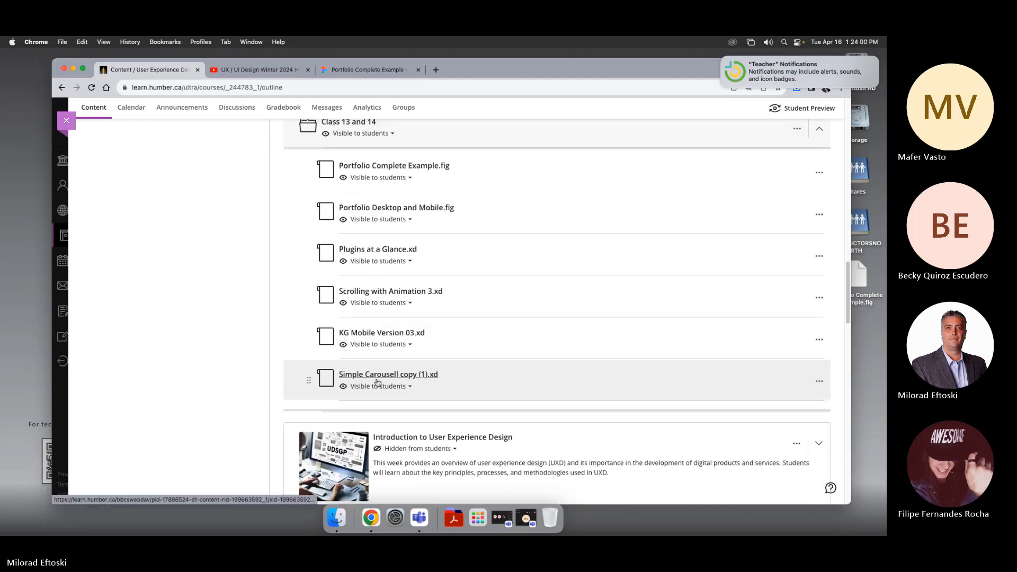
pyautogui.scroll(7, 377, 382)
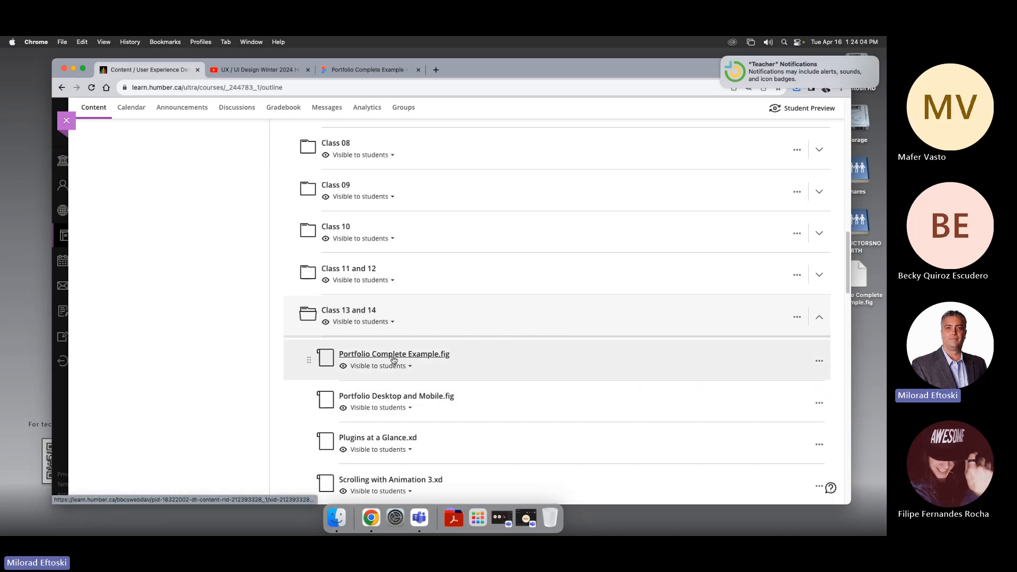
pyautogui.click(415, 325)
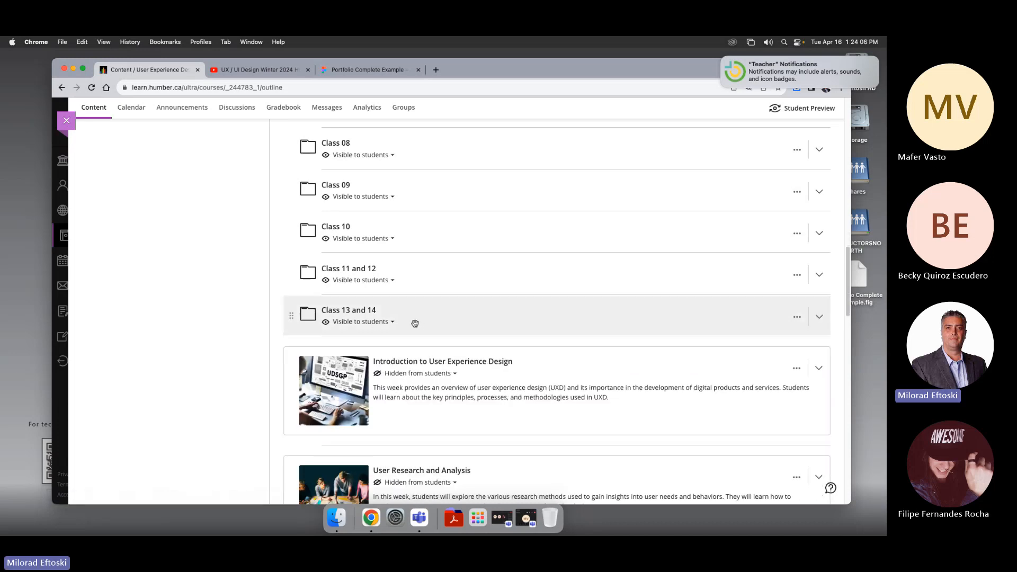
# Step: Return to the Figma drafts and open the Auto Layout file
pyautogui.click(239, 70)
pyautogui.click(371, 69)
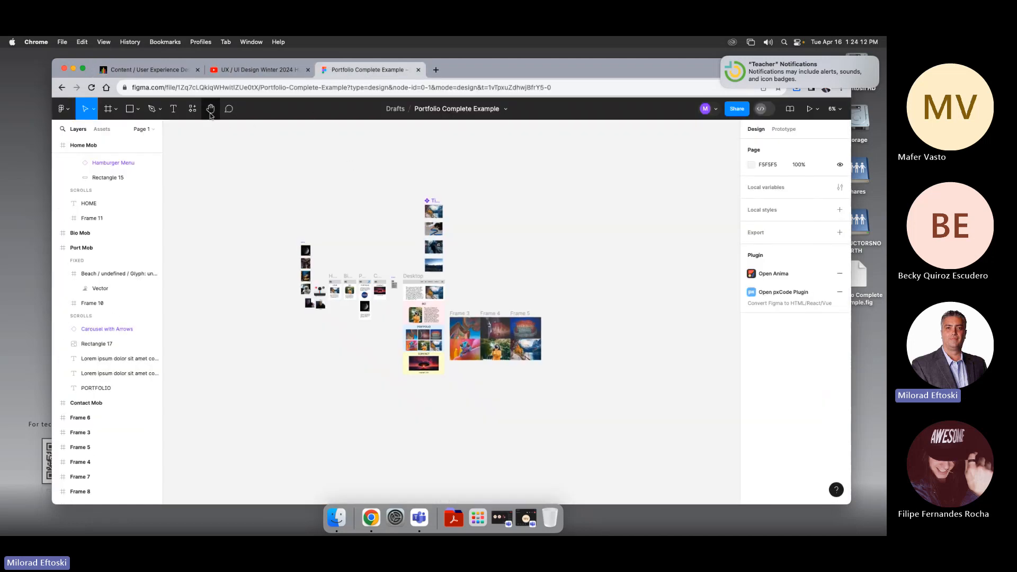
pyautogui.click(396, 110)
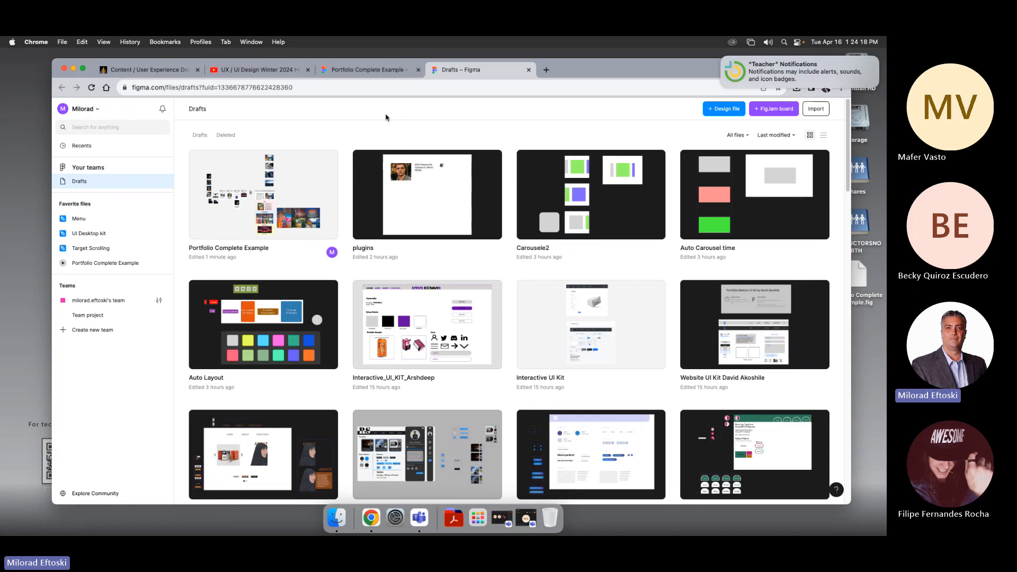
pyautogui.click(296, 300)
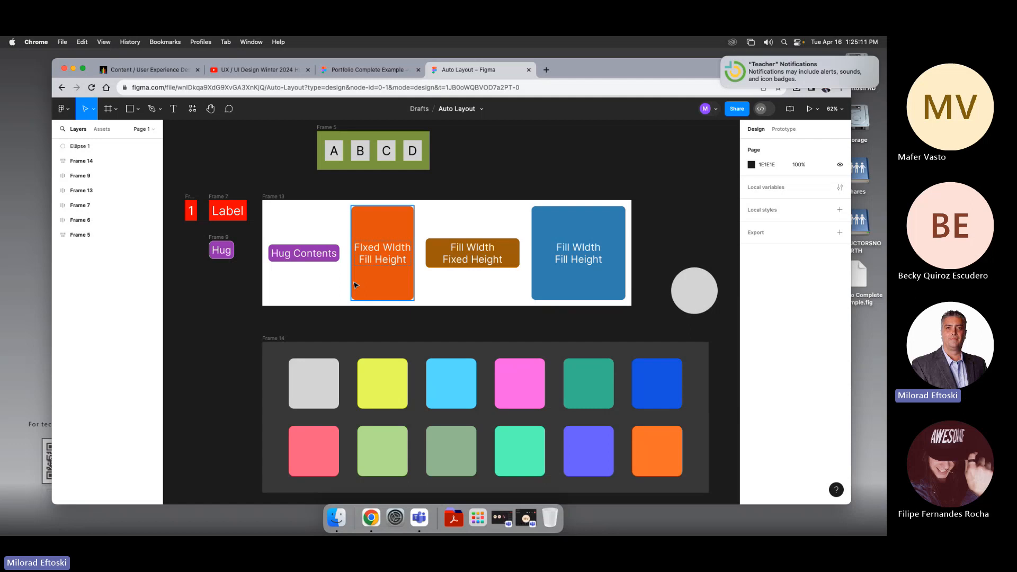
# Step: Select Frame 5, the A B C D auto layout row, and try resizing it from its corner
pyautogui.scroll(3, 458, 175)
pyautogui.click(387, 188)
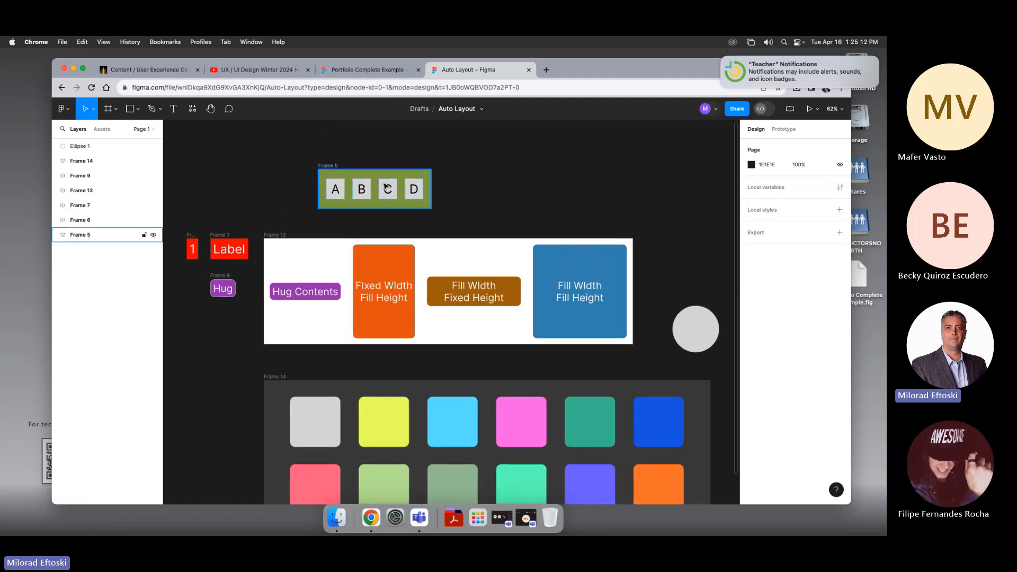
pyautogui.scroll(1, 431, 205)
pyautogui.click(346, 185)
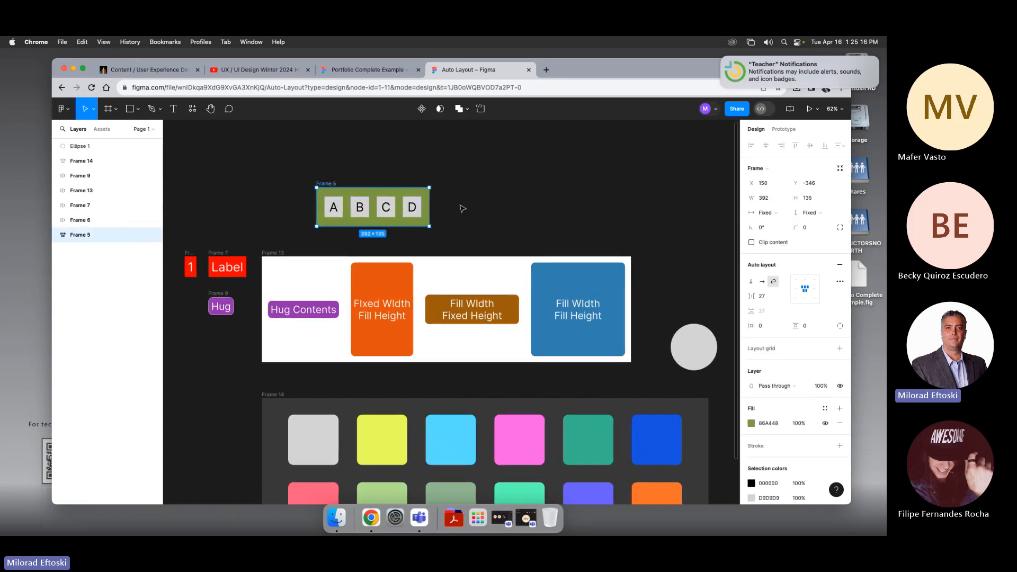
pyautogui.hscroll(2, 470, 208)
pyautogui.scroll(-1, 470, 208)
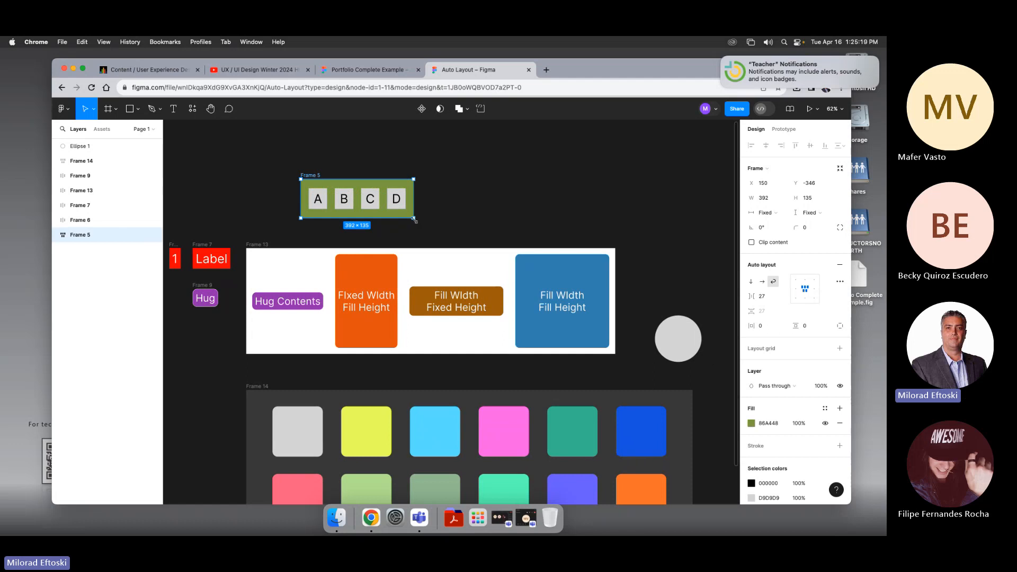
pyautogui.moveTo(414, 219); pyautogui.dragTo(422, 191)
pyautogui.click(440, 187)
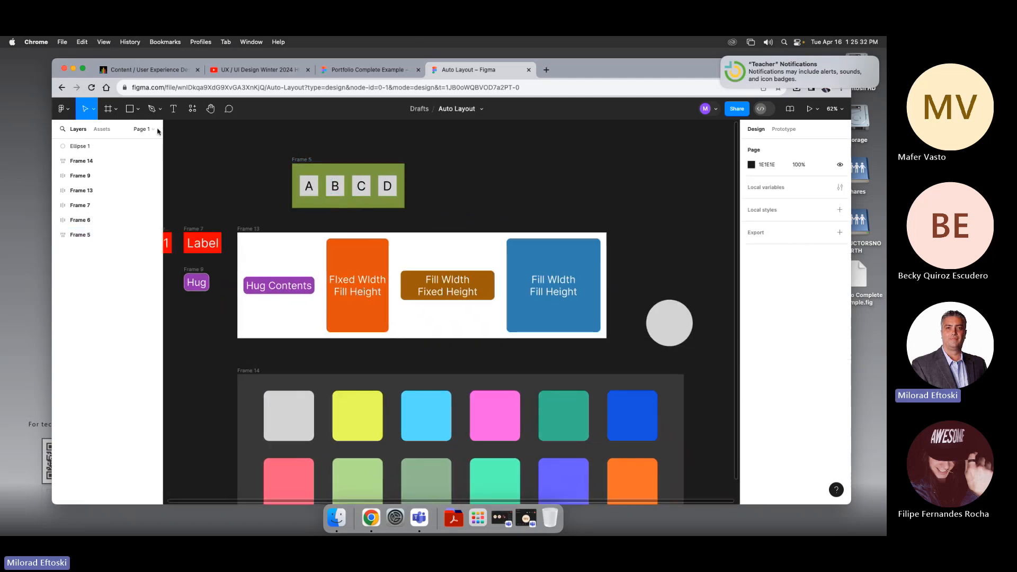
# Step: Draw a gray square about 93 × 86 beside Frame 5 and duplicate it into a row of four
pyautogui.click(137, 109)
pyautogui.click(257, 128)
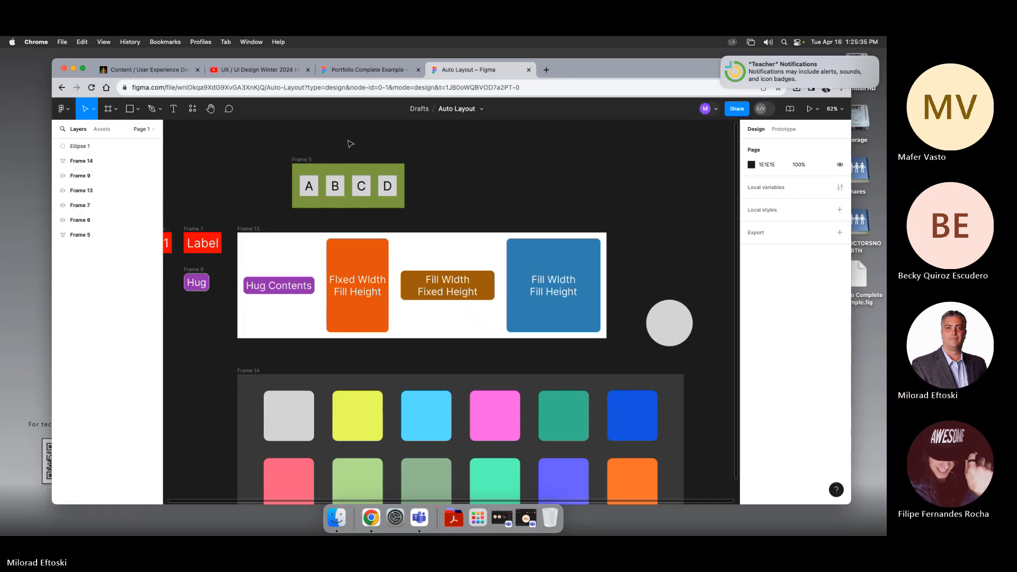
pyautogui.click(129, 109)
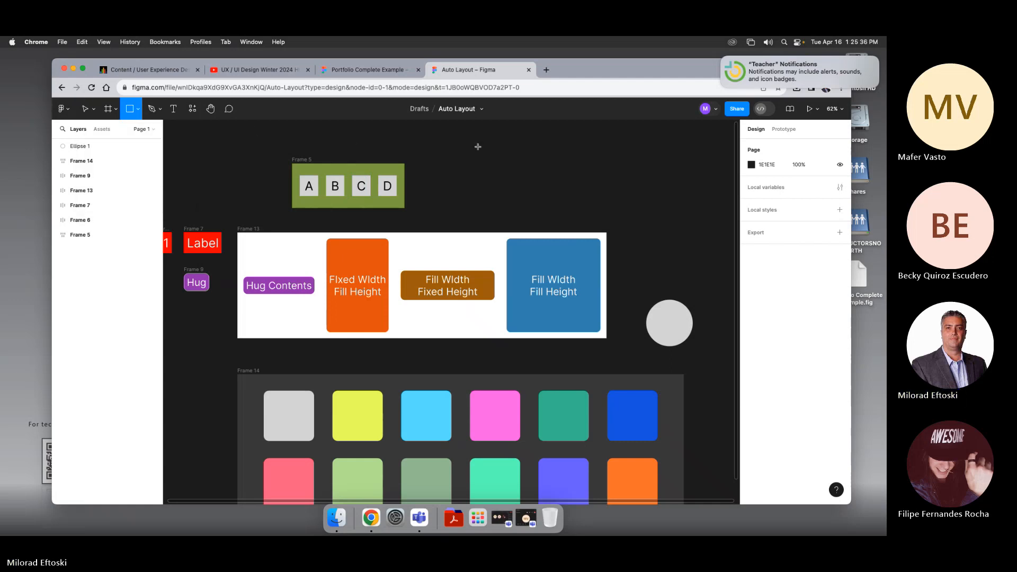
pyautogui.moveTo(470, 144); pyautogui.dragTo(523, 166)
pyautogui.click(544, 168)
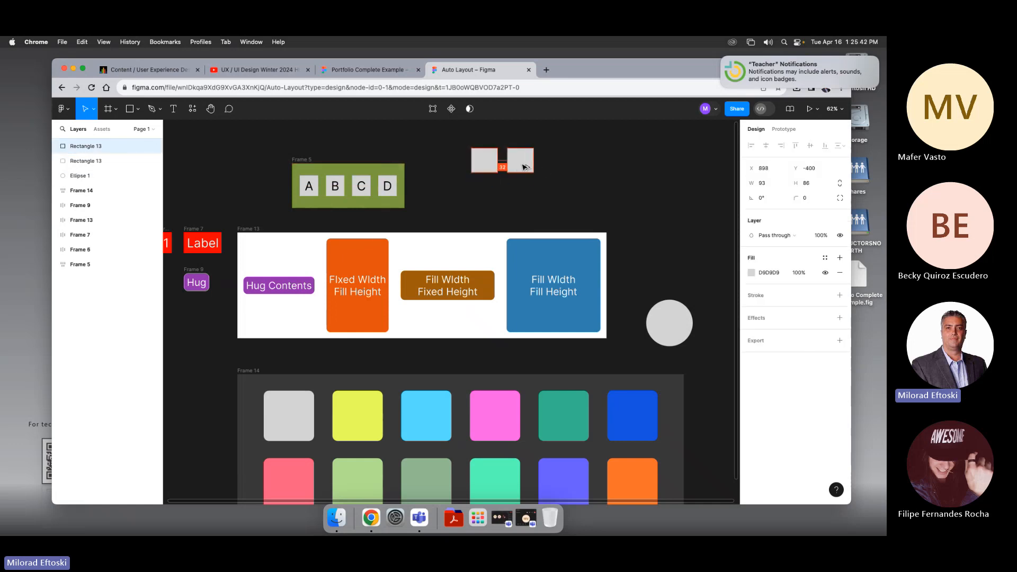
pyautogui.press('super+d')
pyautogui.press('super+d')
# Step: Fill the second square red (F24C4C)
pyautogui.click(556, 160)
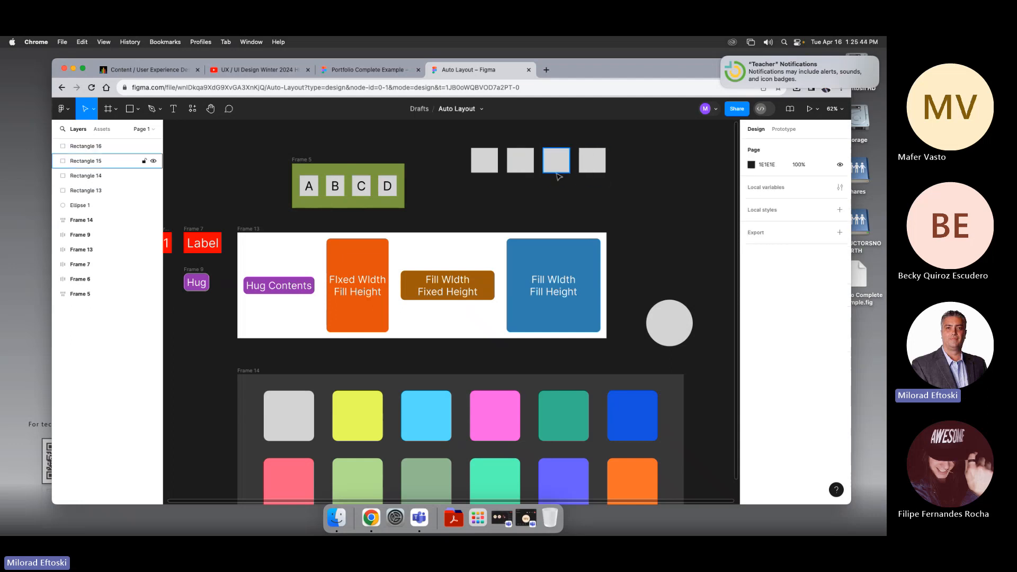
pyautogui.click(520, 162)
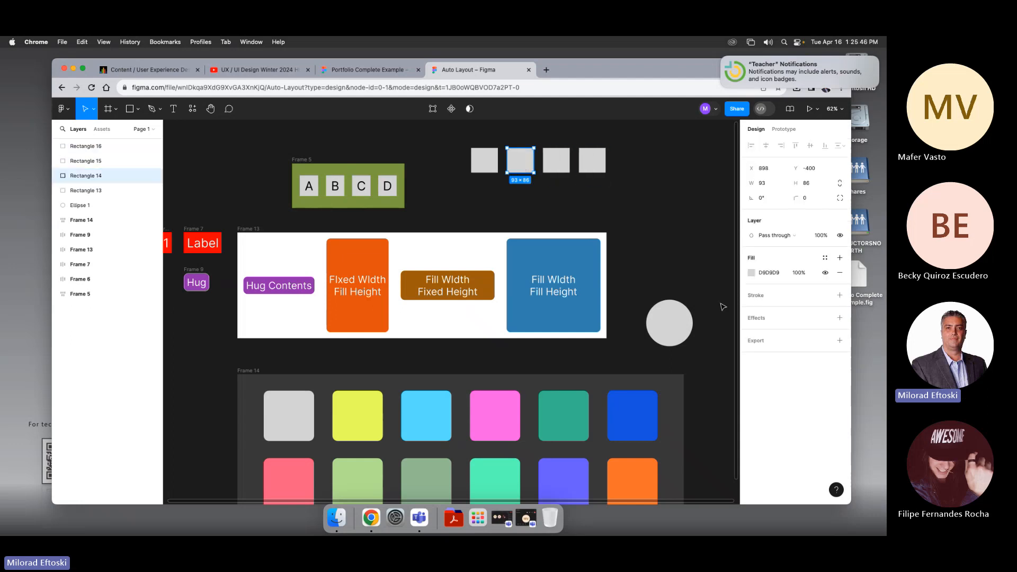
pyautogui.click(751, 272)
pyautogui.click(705, 272)
# Step: Fill the third square green (21E435)
pyautogui.click(557, 160)
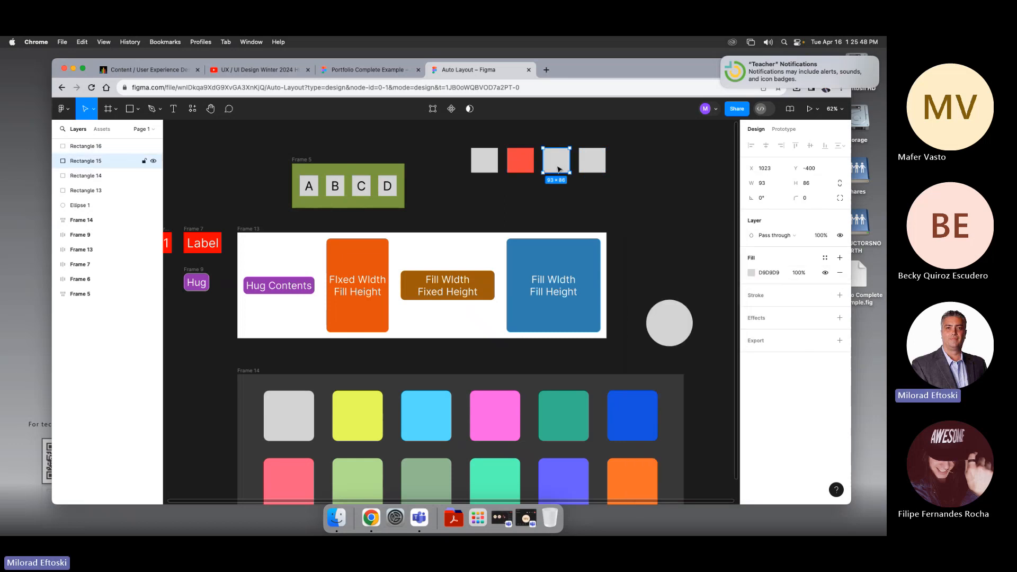
pyautogui.click(751, 274)
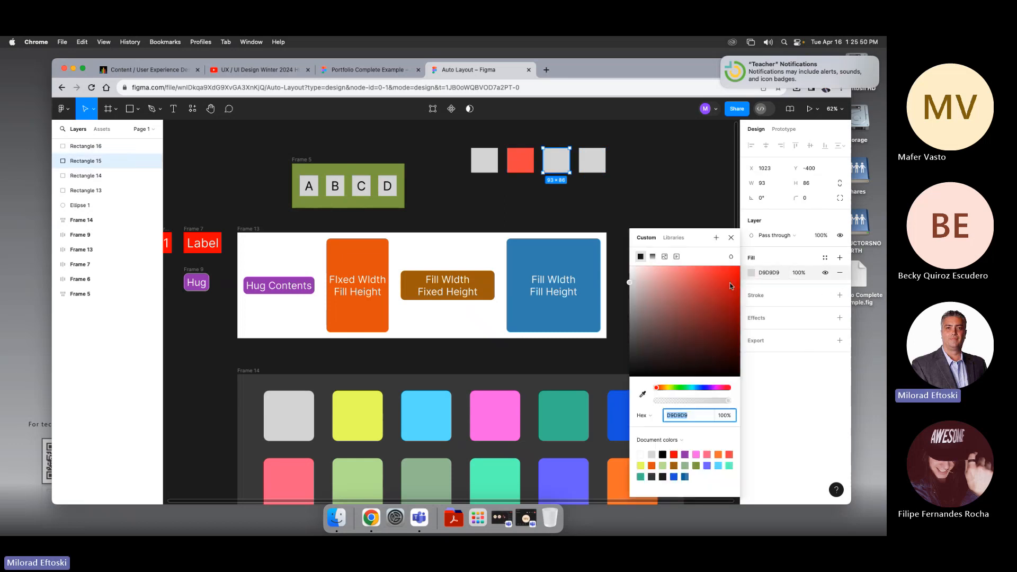
pyautogui.click(682, 388)
# Step: Fill the fourth square teal blue (1C9984)
pyautogui.click(601, 166)
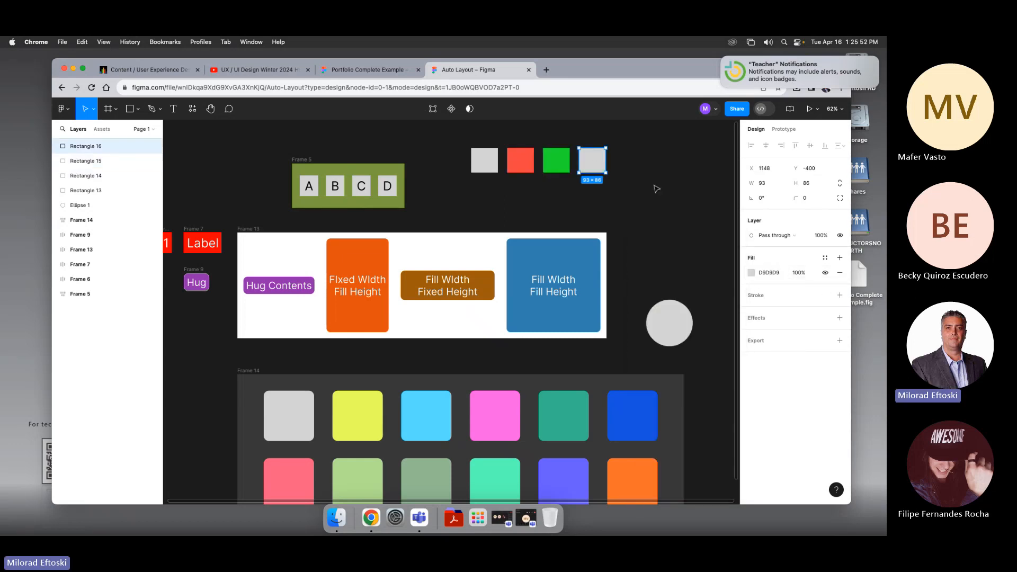
pyautogui.click(751, 273)
pyautogui.click(696, 387)
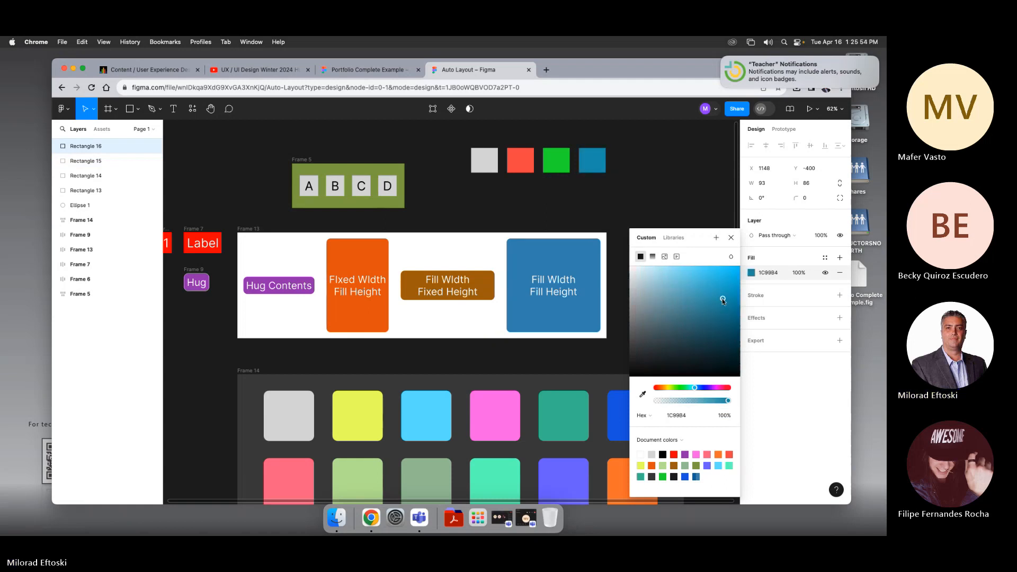
pyautogui.click(578, 181)
# Step: Select all four squares and wrap them in an auto layout frame
pyautogui.moveTo(460, 142); pyautogui.dragTo(647, 216)
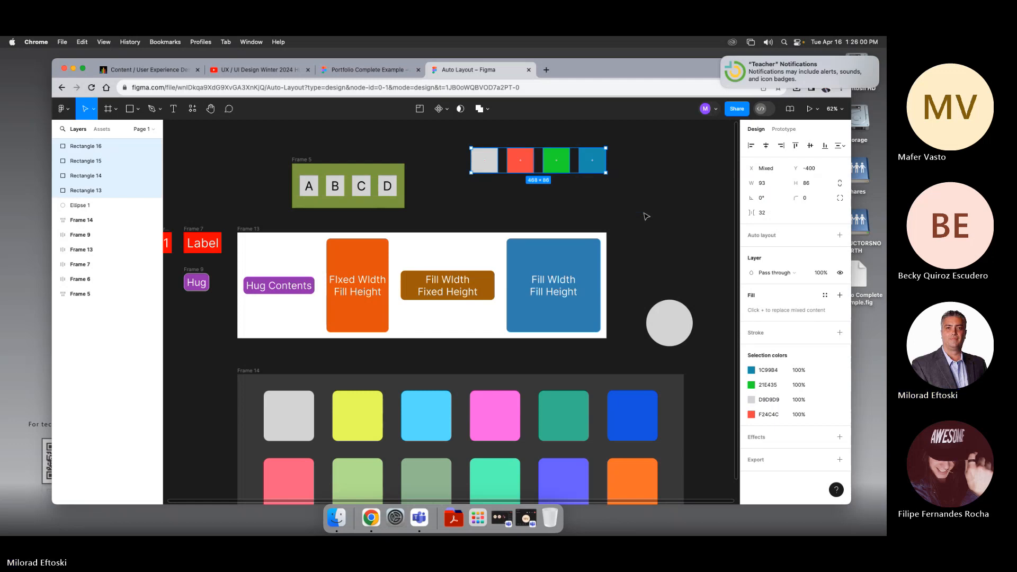
pyautogui.rightClick(589, 171)
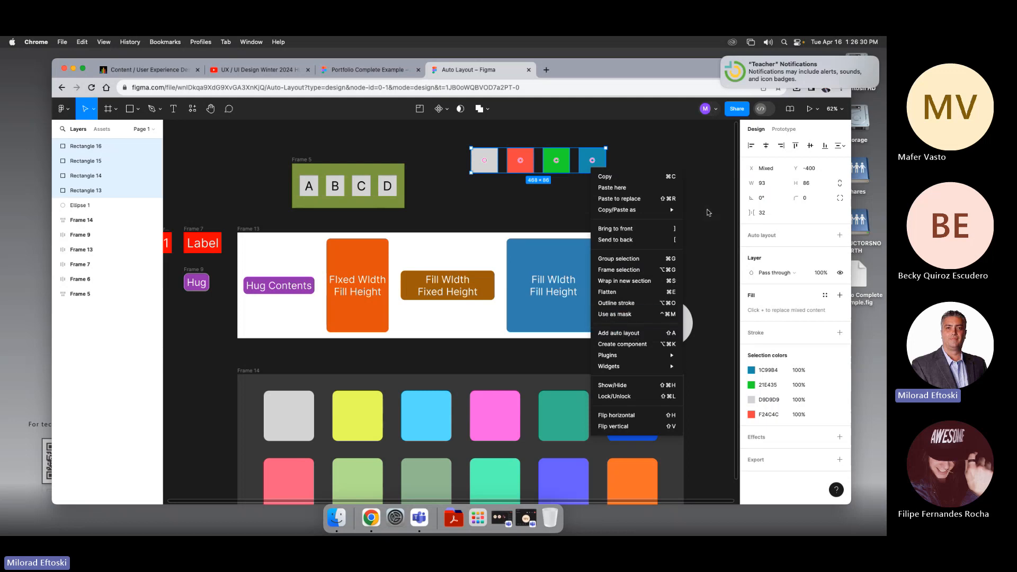
pyautogui.press('Escape')
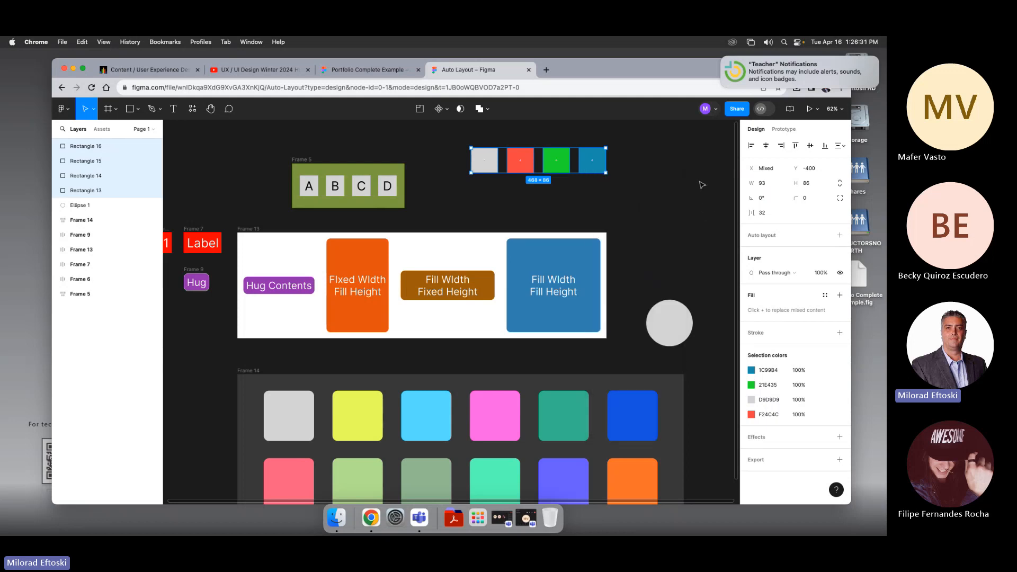
pyautogui.click(840, 237)
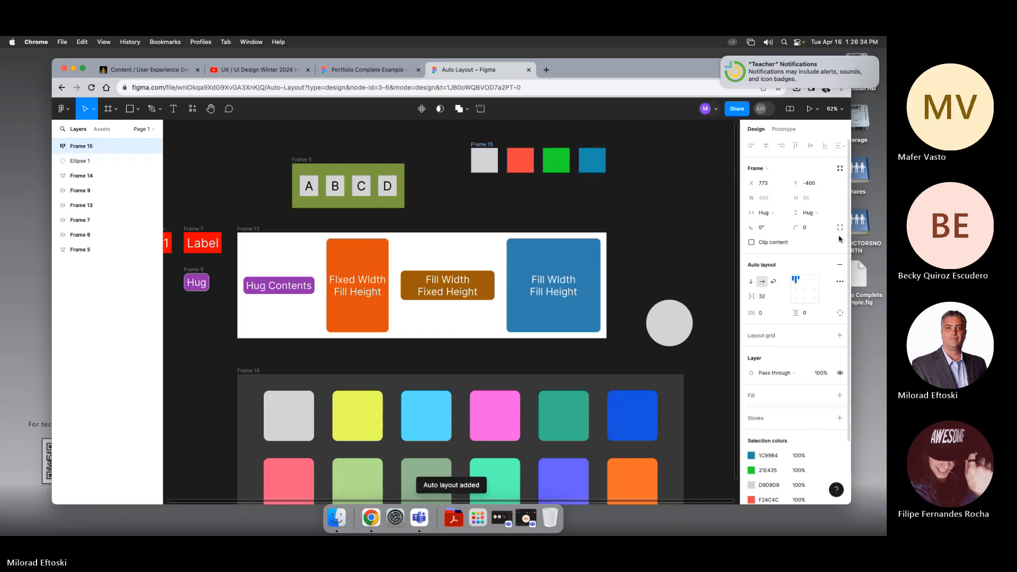
# Step: Move the new auto layout frame slightly and resize it to about 622 × 187
pyautogui.moveTo(488, 148)
pyautogui.mouseDown()
pyautogui.moveTo(446, 142)
pyautogui.moveTo(472, 146)
pyautogui.mouseUp()
pyautogui.press('super+z')
pyautogui.click(502, 136)
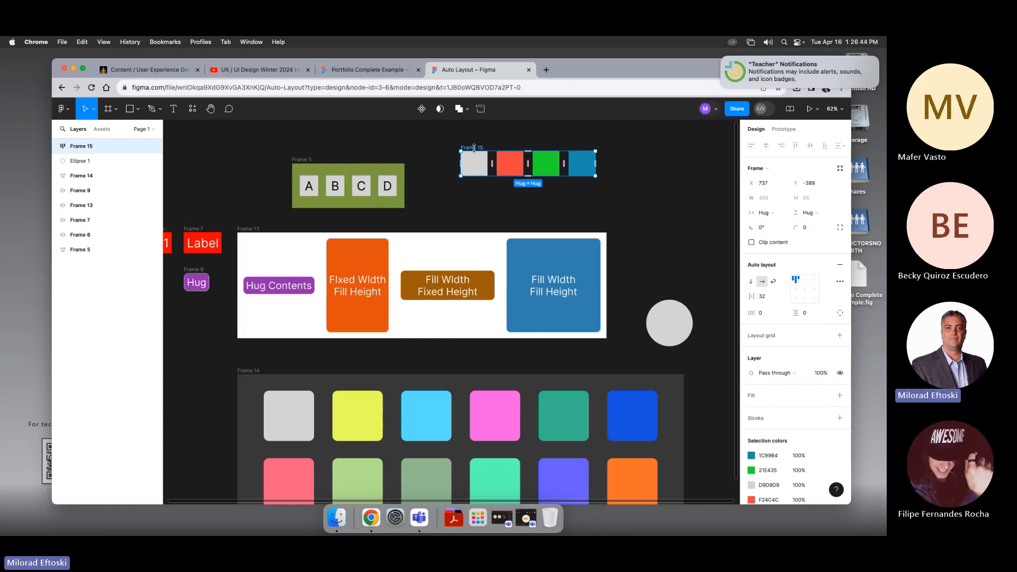
pyautogui.moveTo(595, 176); pyautogui.dragTo(640, 206)
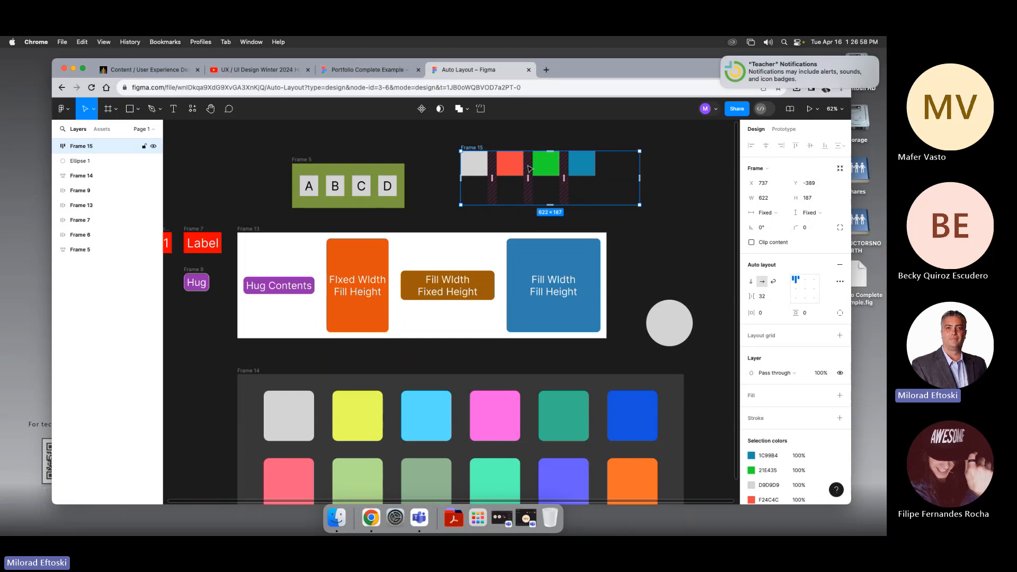
# Step: Center the squares inside the auto layout frame with the alignment grid
pyautogui.moveTo(467, 151)
pyautogui.mouseDown()
pyautogui.moveTo(472, 142)
pyautogui.moveTo(479, 149)
pyautogui.mouseUp()
pyautogui.hscroll(-1, 477, 139)
pyautogui.click(478, 139)
pyautogui.click(478, 147)
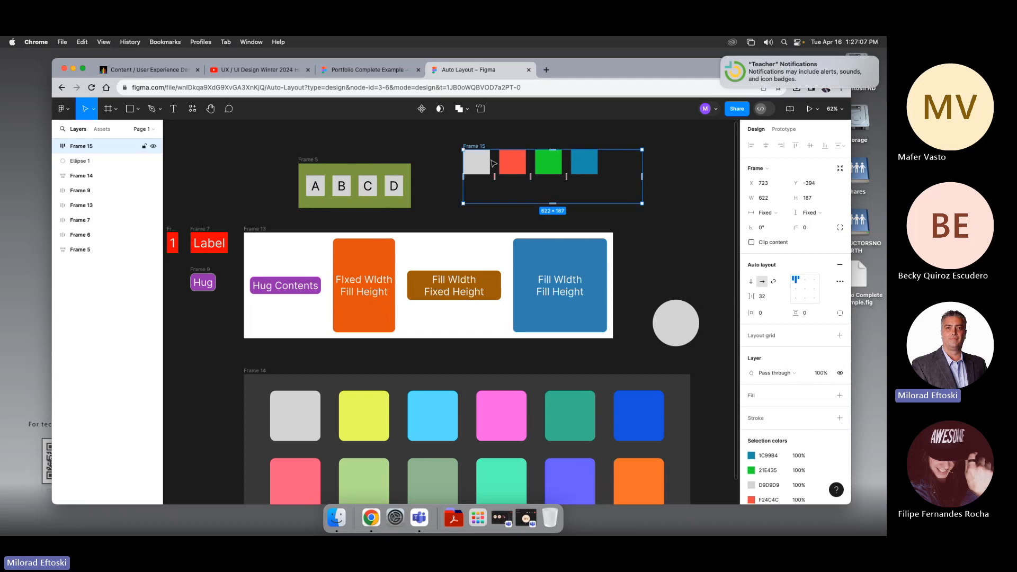
pyautogui.click(805, 289)
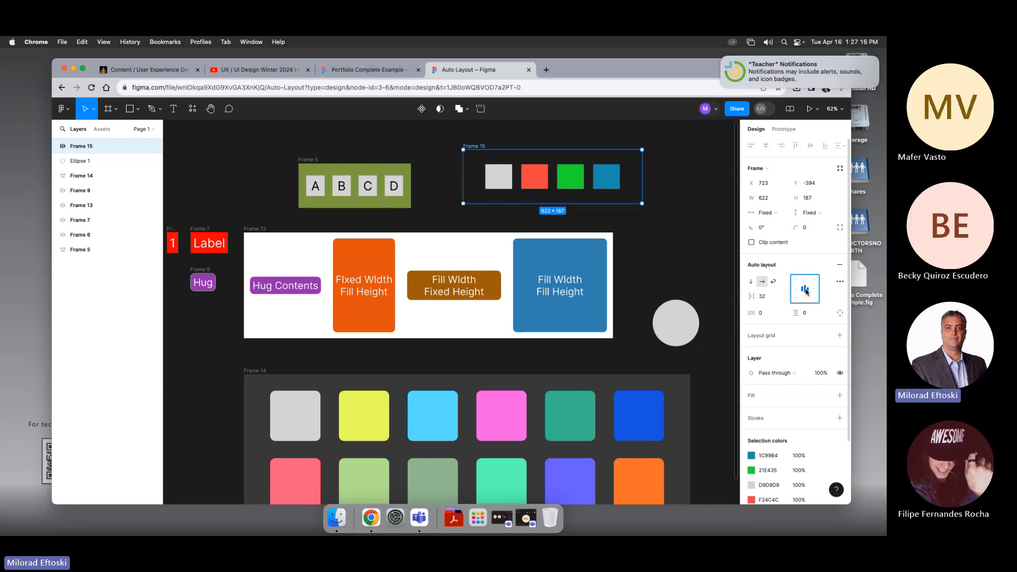
# Step: Enlarge the frame to about 659 × 224 and align the squares to the top right
pyautogui.moveTo(642, 203); pyautogui.dragTo(653, 214)
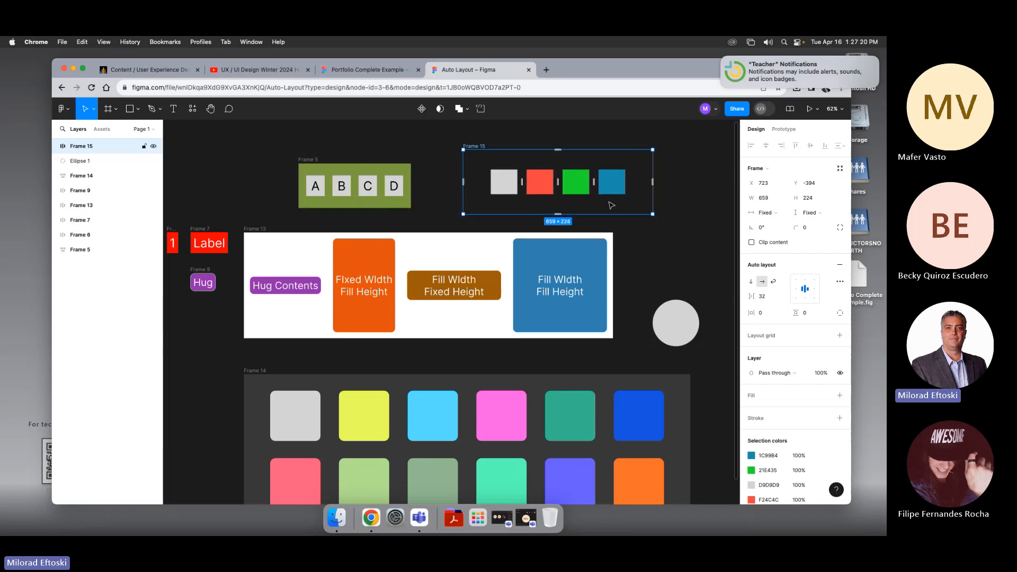
pyautogui.click(794, 289)
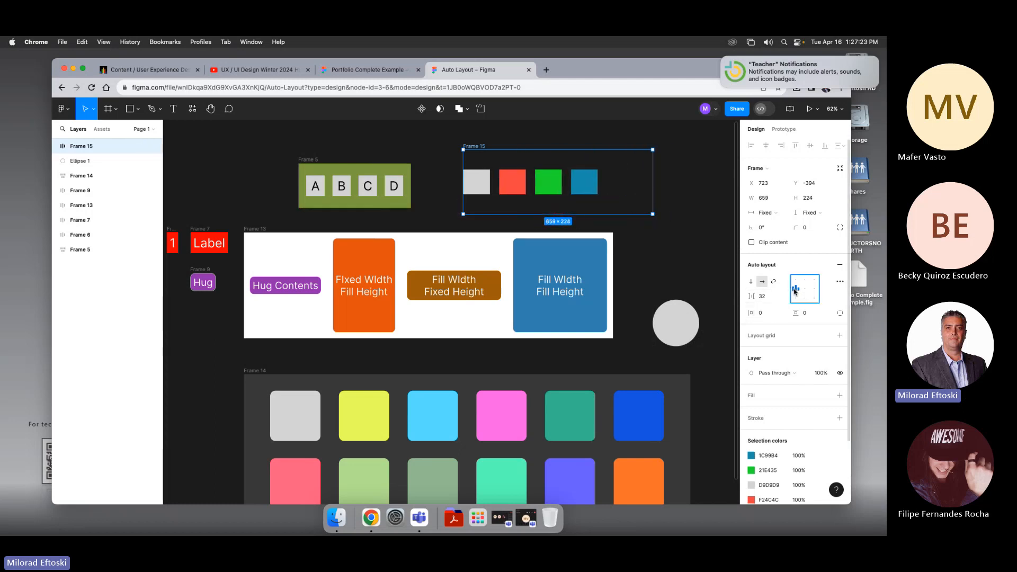
pyautogui.click(814, 289)
pyautogui.click(814, 279)
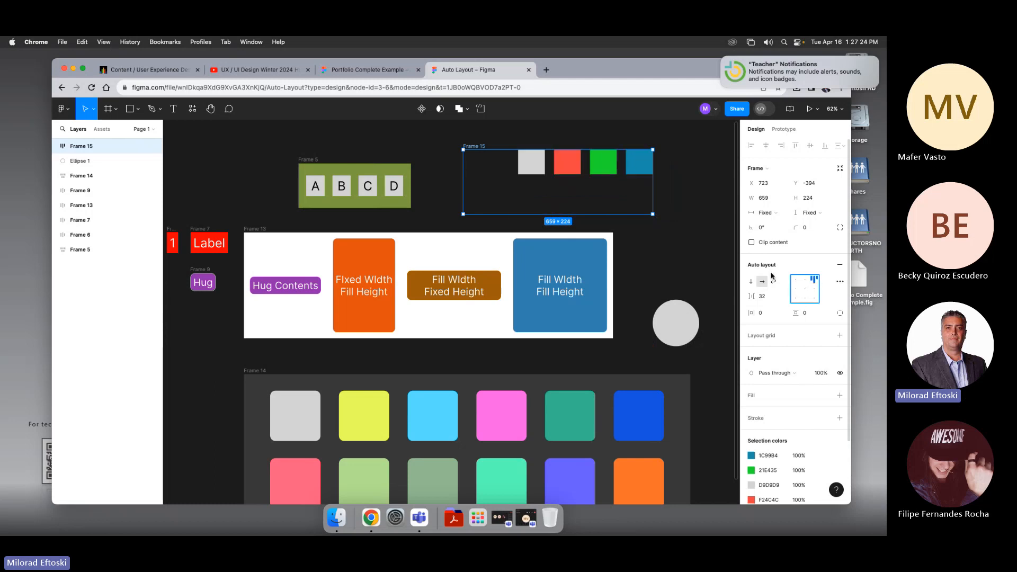
# Step: Resize the frame to about 700 × 203 and center the squares again
pyautogui.moveTo(653, 214)
pyautogui.mouseDown()
pyautogui.moveTo(663, 229)
pyautogui.moveTo(664, 211)
pyautogui.mouseUp()
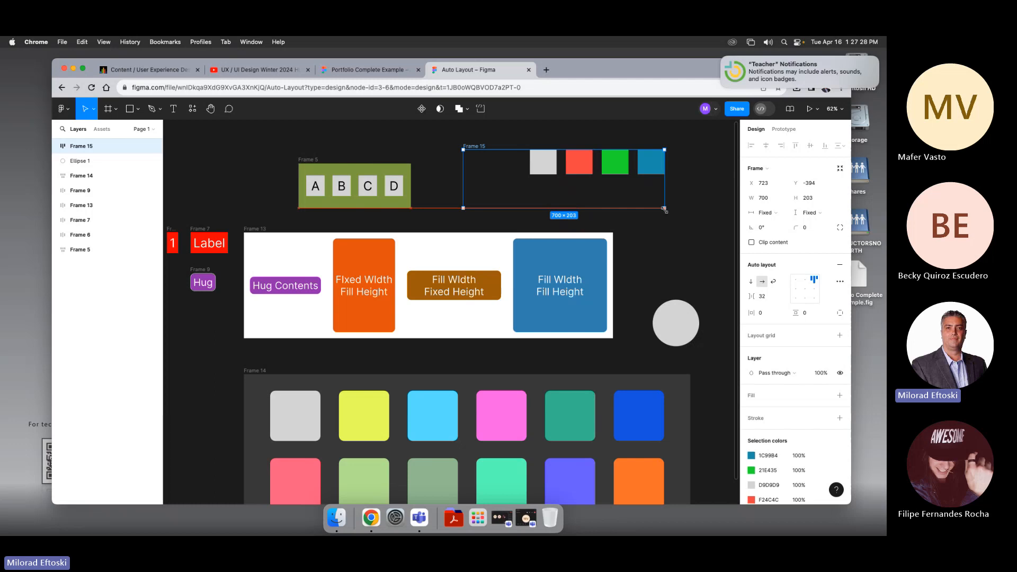
pyautogui.moveTo(665, 210); pyautogui.dragTo(665, 211)
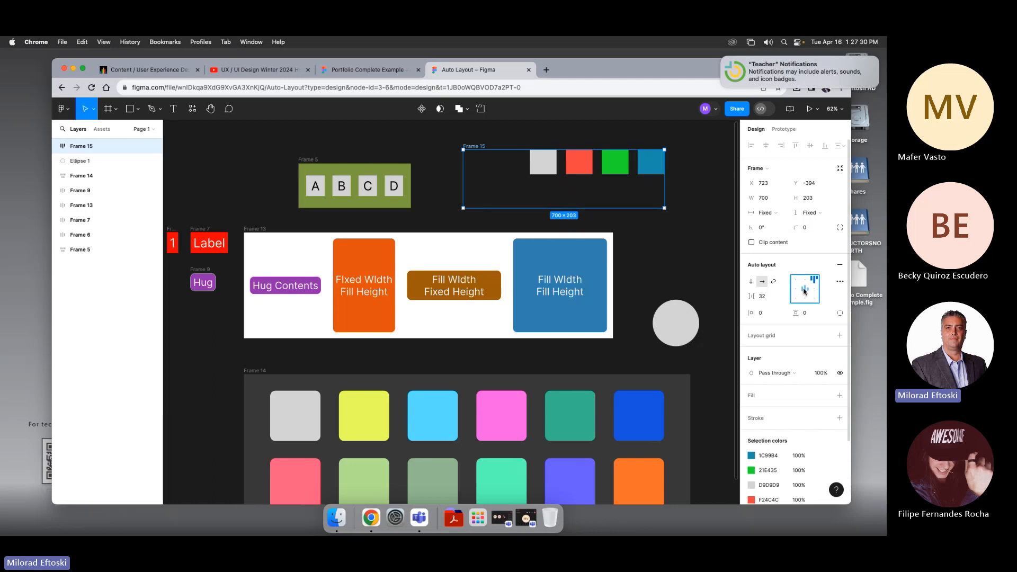
pyautogui.click(804, 290)
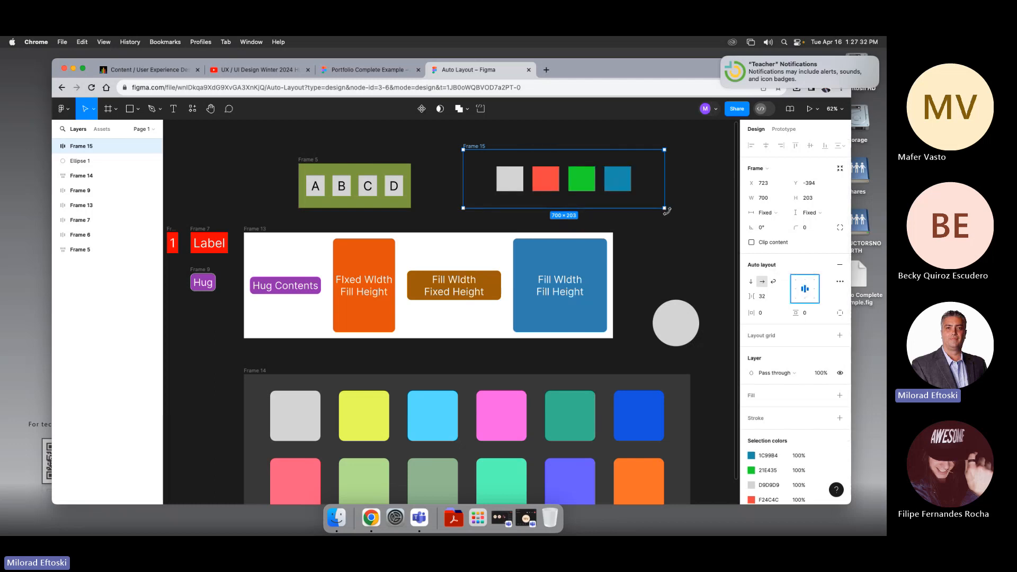
# Step: Shrink the auto layout frame to about 643 × 166 and deselect it
pyautogui.moveTo(664, 207); pyautogui.dragTo(648, 198)
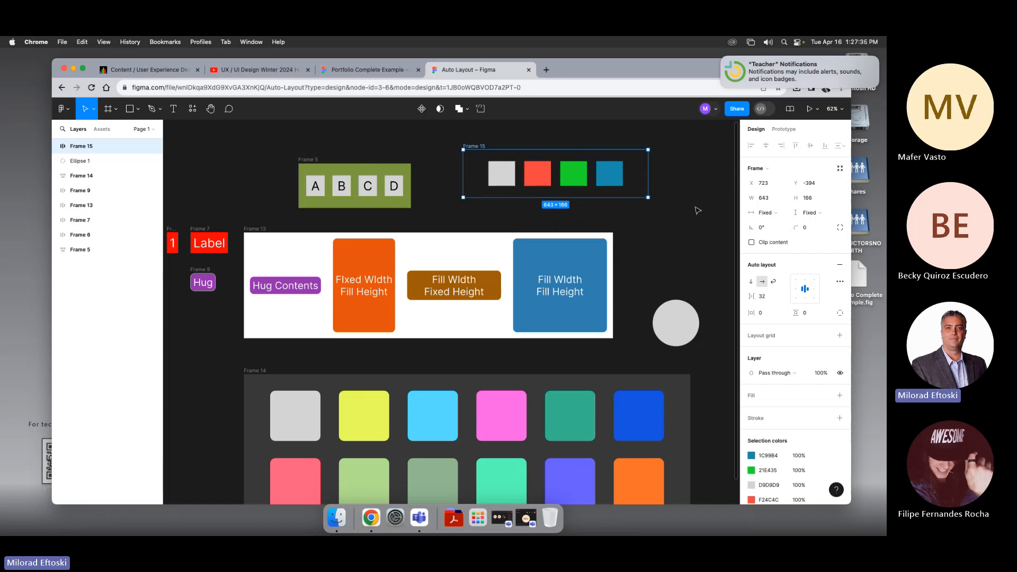
pyautogui.click(464, 220)
pyautogui.hscroll(-5, 408, 220)
pyautogui.click(326, 224)
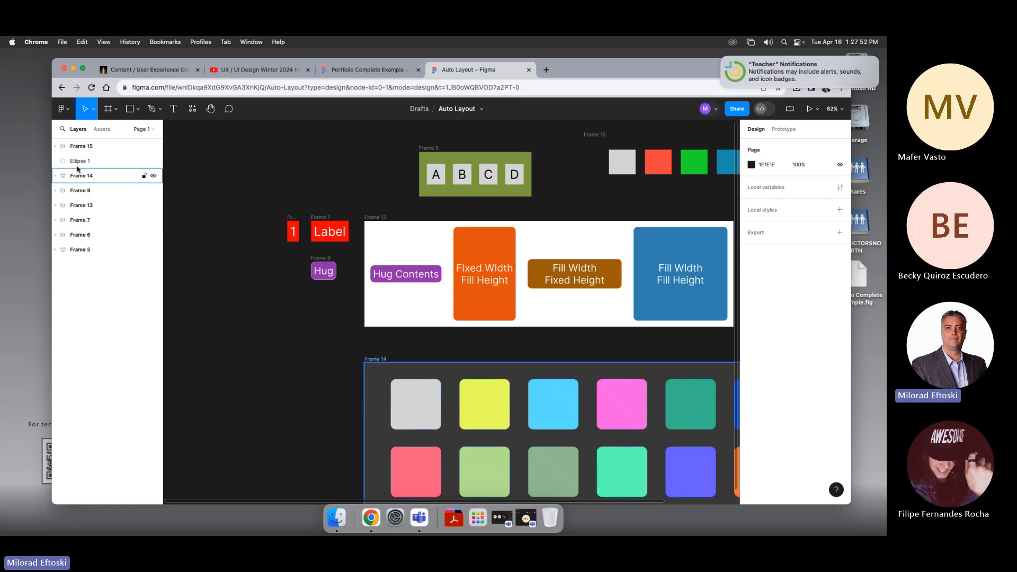
pyautogui.press('t')
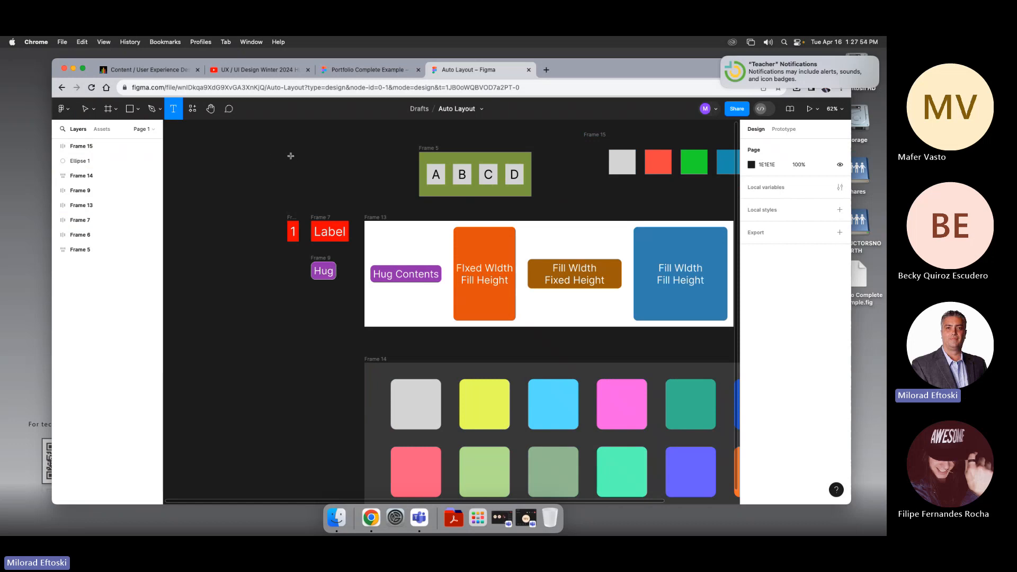
pyautogui.click(292, 157)
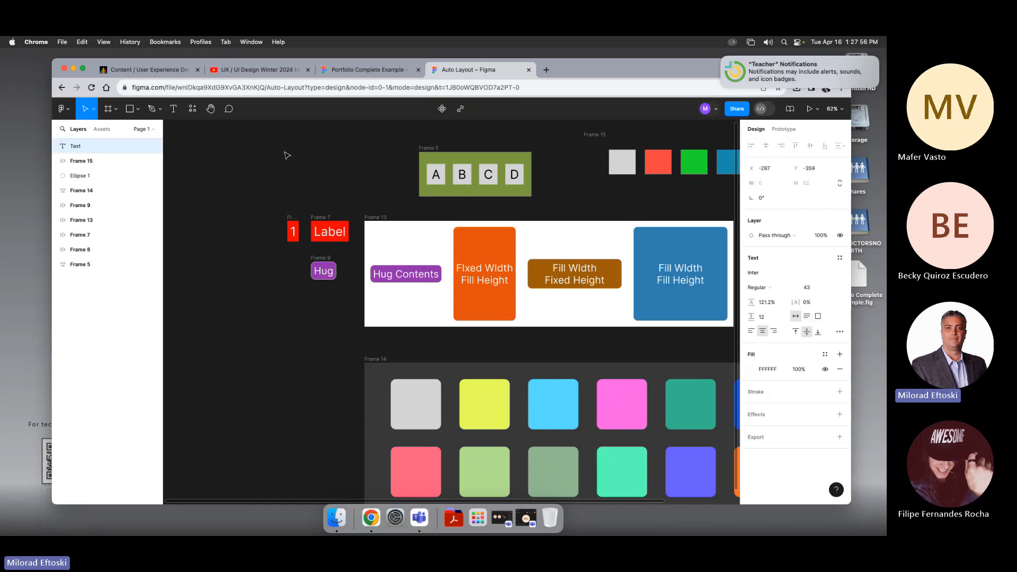
pyautogui.click(286, 158)
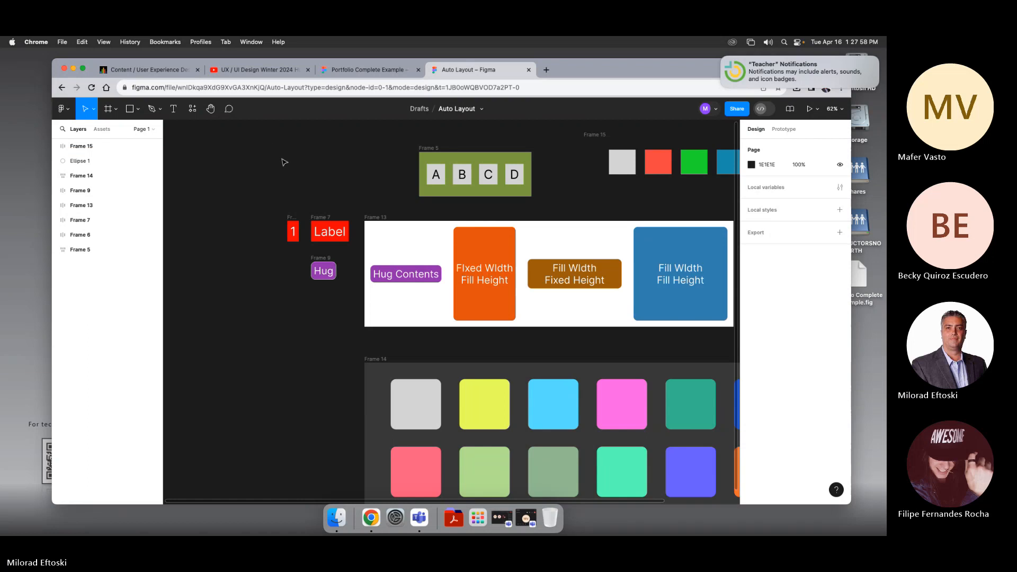
# Step: Create a text box about 202 × 118 above the Label frame containing "Button"
pyautogui.press('t')
pyautogui.moveTo(266, 152); pyautogui.dragTo(323, 185)
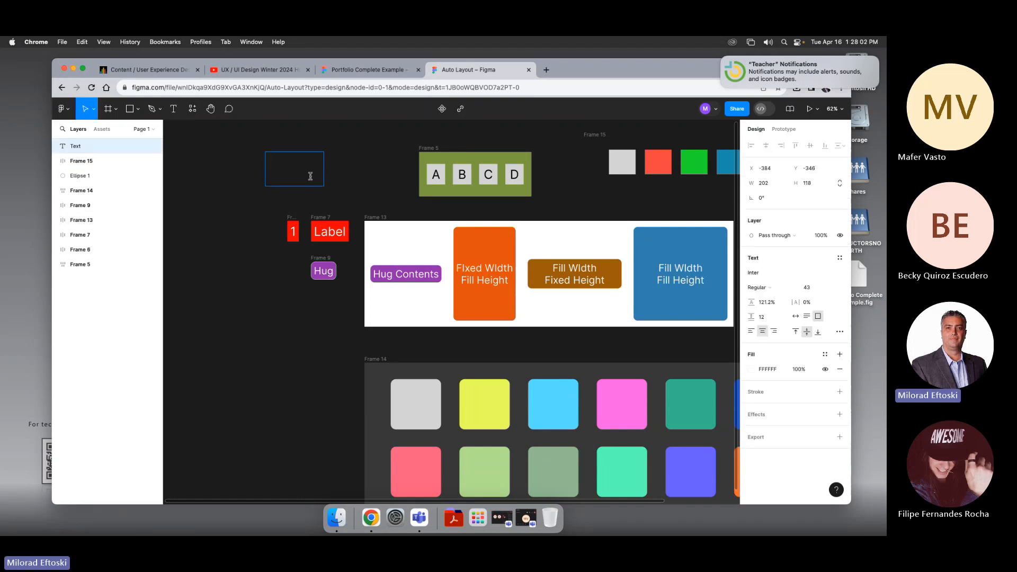
pyautogui.write('Button')
pyautogui.press('Escape')
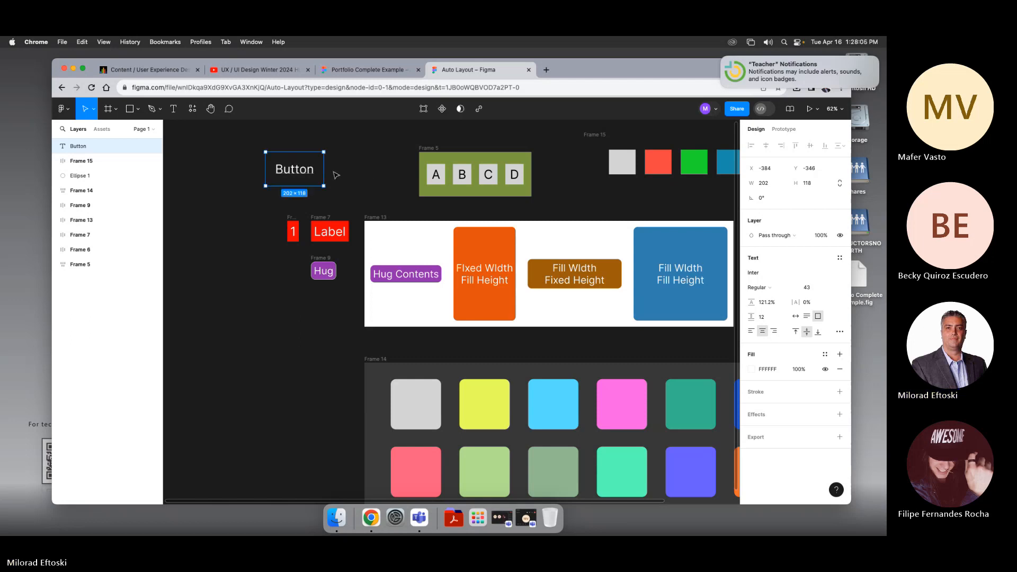
# Step: Reshape the Button text box to about 223 × 87 and center its text horizontally
pyautogui.moveTo(313, 169); pyautogui.dragTo(343, 170)
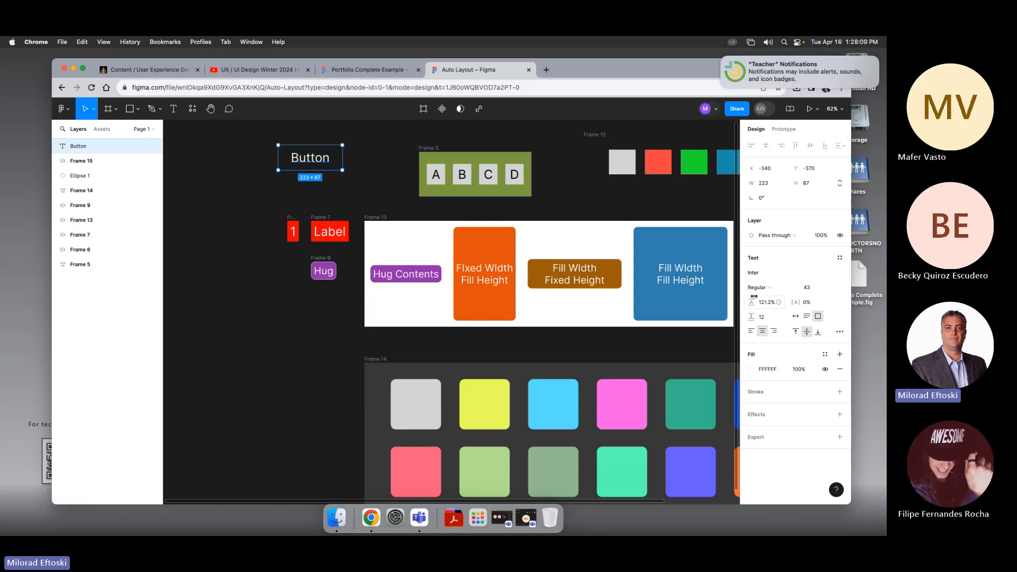
pyautogui.click(752, 331)
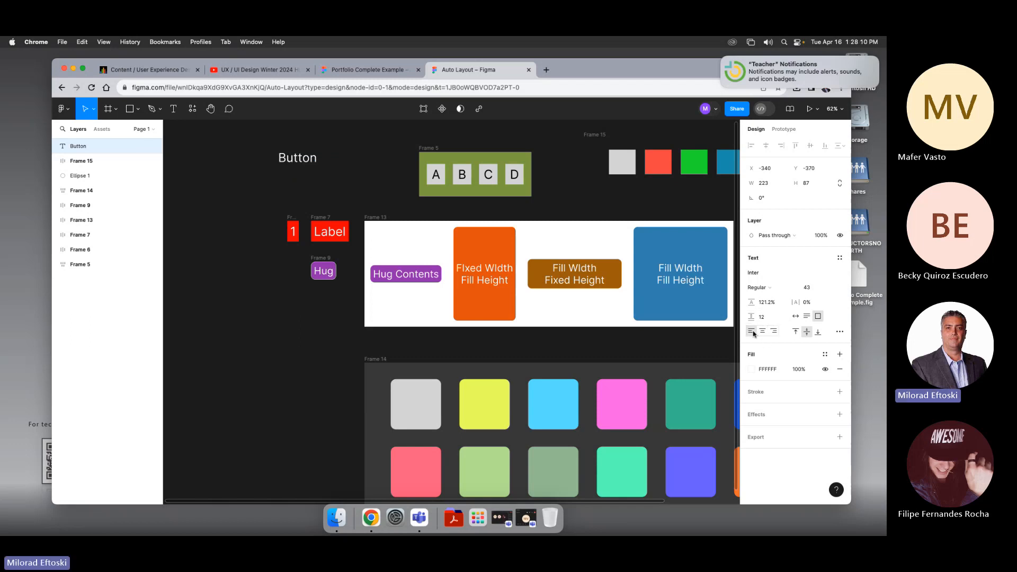
pyautogui.click(762, 331)
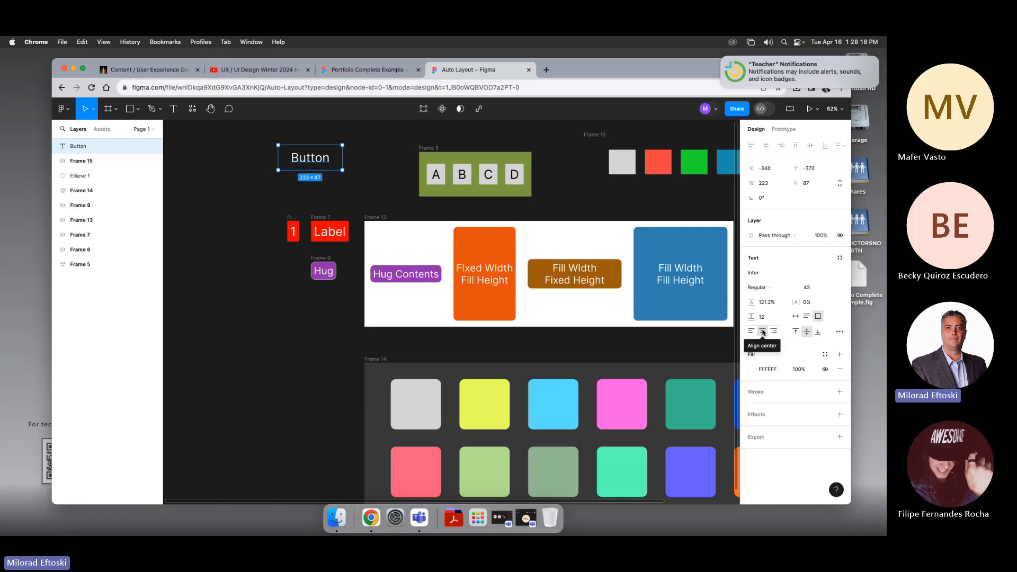
# Step: Compare top, middle and bottom vertical alignment, setting the Button text to middle
pyautogui.click(797, 332)
pyautogui.click(808, 332)
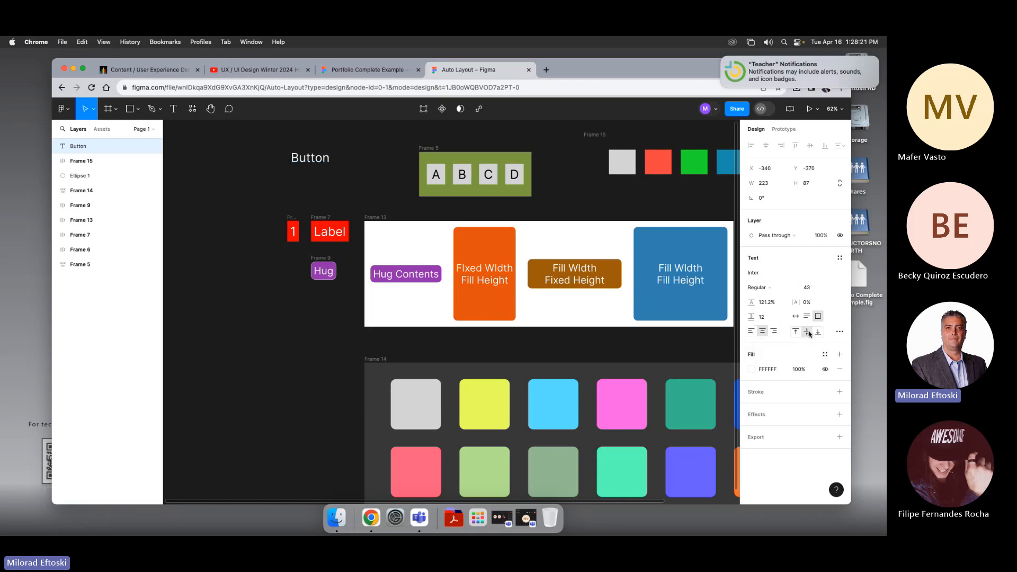
pyautogui.click(819, 333)
pyautogui.click(809, 334)
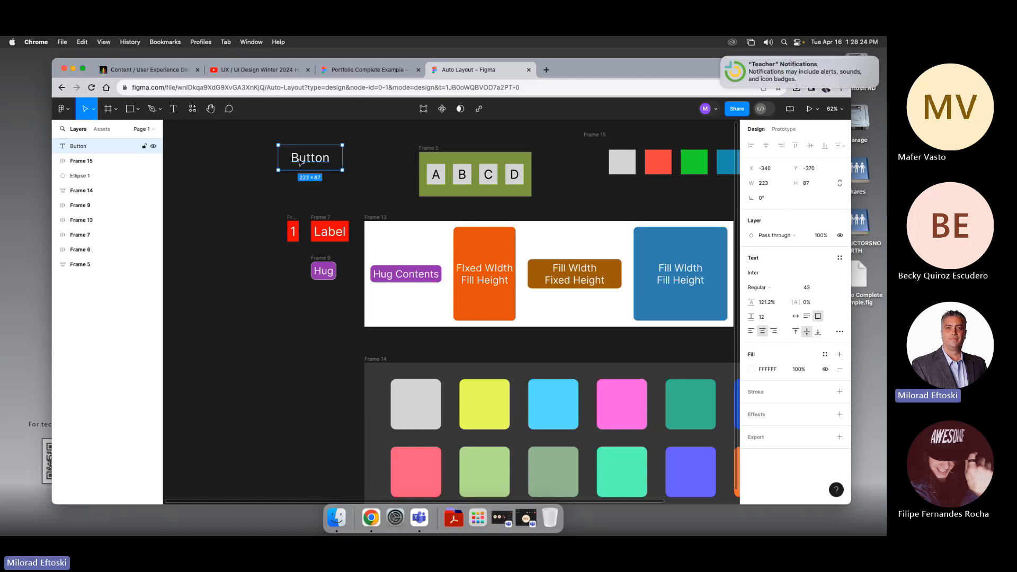
# Step: Nudge the Button text box slightly and wrap it in an auto layout frame
pyautogui.moveTo(303, 160); pyautogui.dragTo(300, 168)
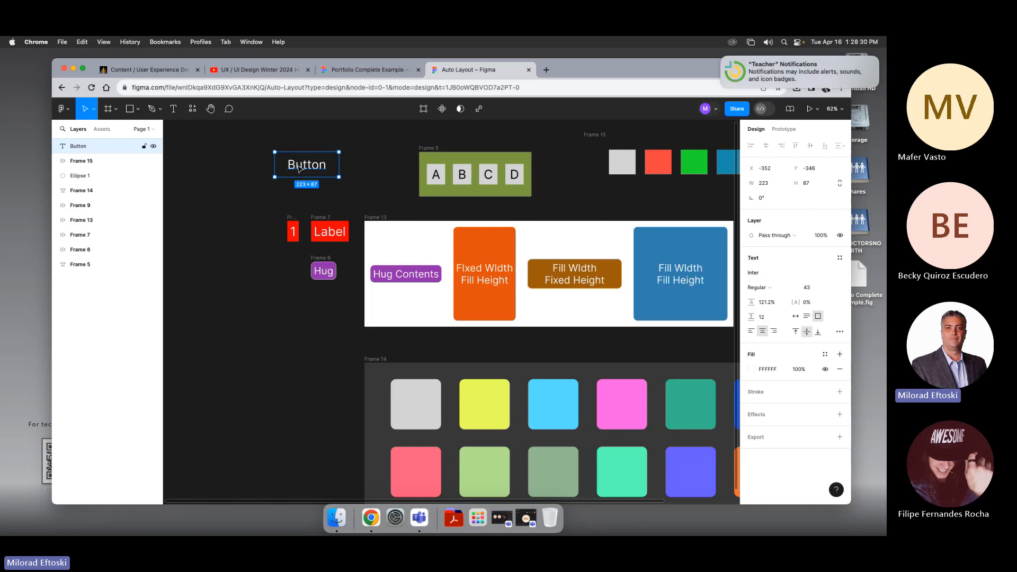
pyautogui.rightClick(298, 168)
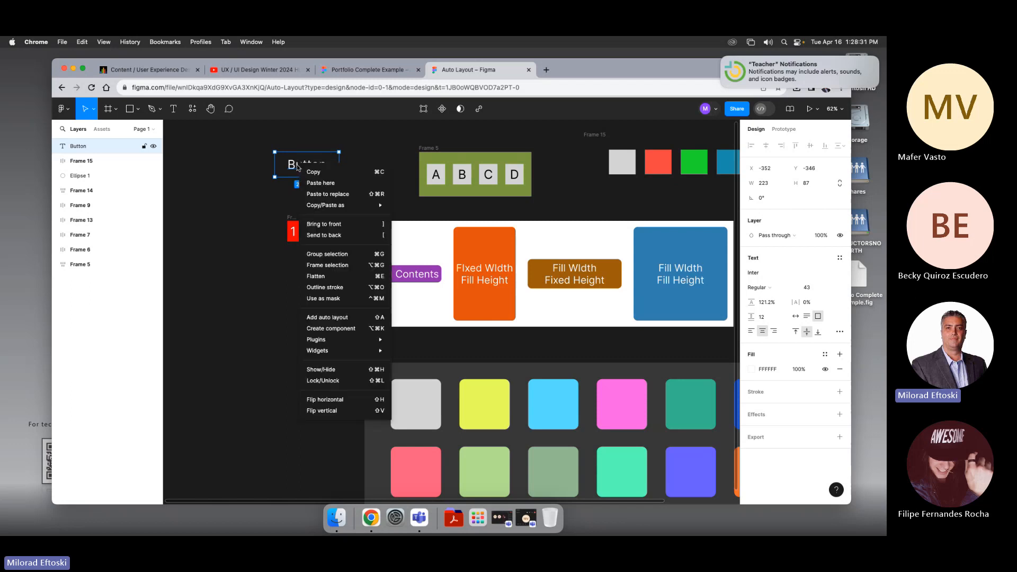
pyautogui.click(343, 318)
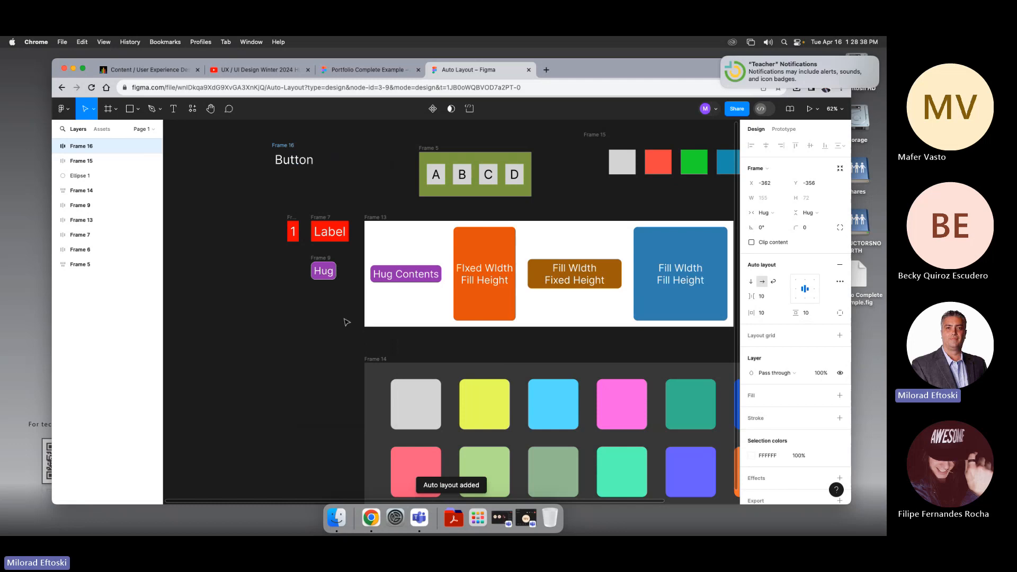
# Step: Give the Button auto layout frame a dark green fill, 548C1D
pyautogui.click(766, 213)
pyautogui.click(777, 214)
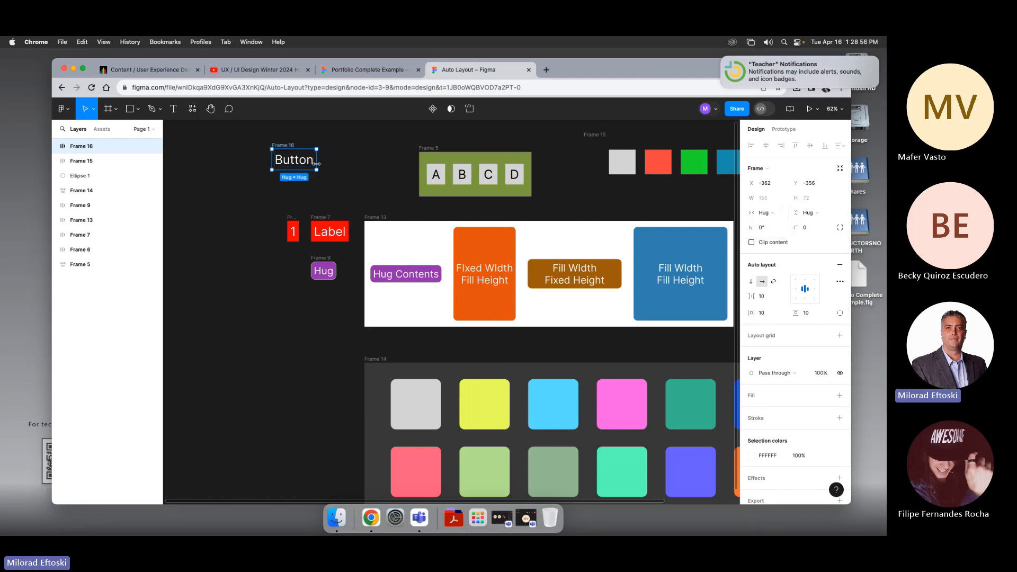
pyautogui.click(755, 397)
pyautogui.click(753, 411)
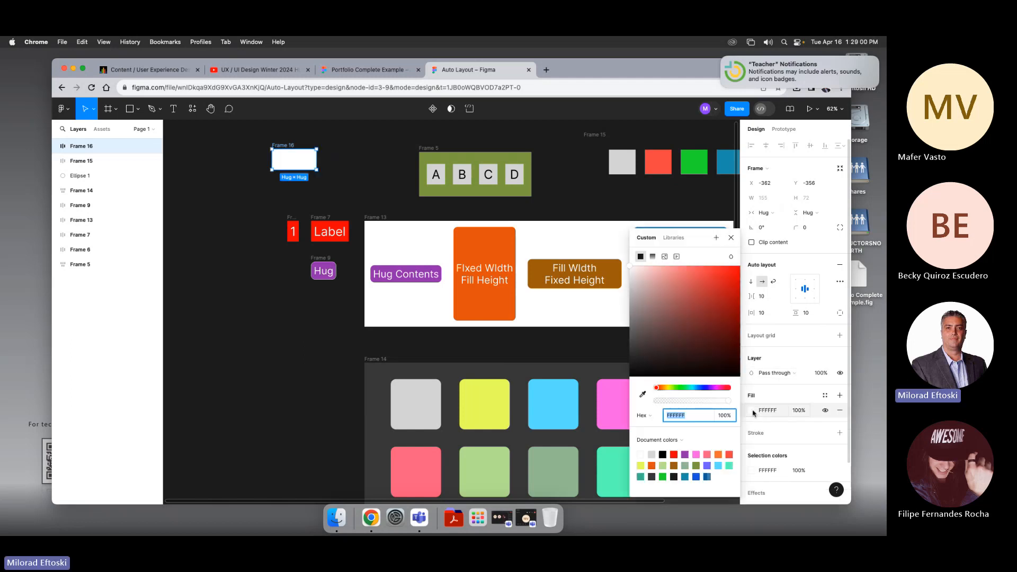
pyautogui.moveTo(672, 389); pyautogui.dragTo(675, 388)
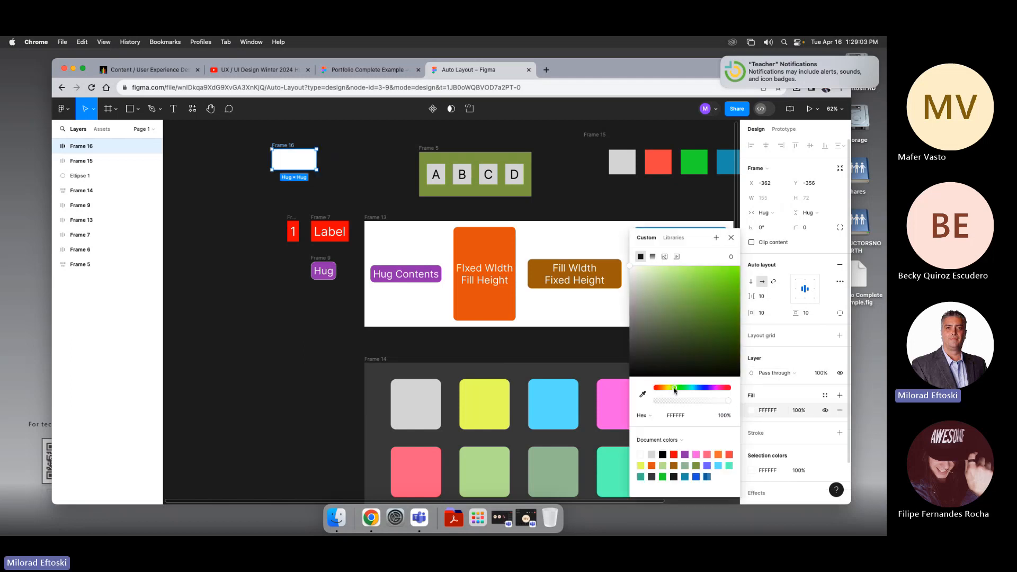
pyautogui.moveTo(690, 294); pyautogui.dragTo(717, 317)
pyautogui.click(349, 179)
# Step: Move the Button frame slightly and replace its text with "Portfolio"
pyautogui.hscroll(-1, 347, 178)
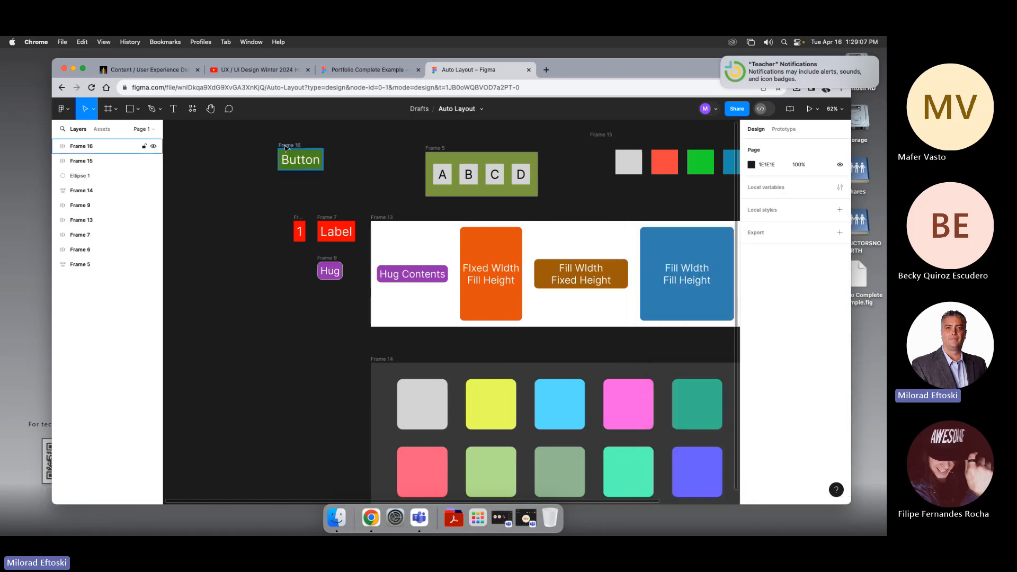
pyautogui.moveTo(304, 160); pyautogui.dragTo(324, 163)
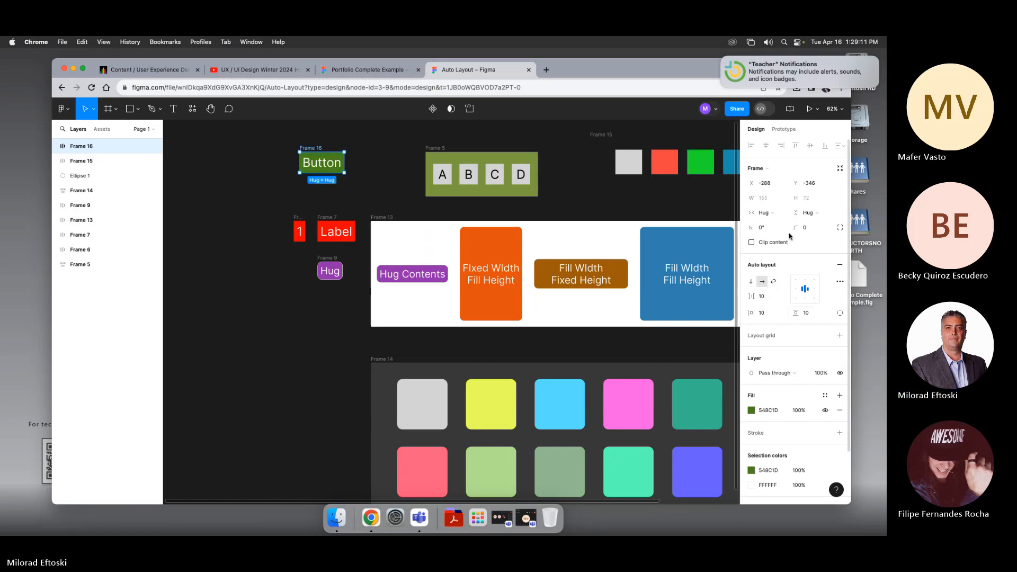
pyautogui.click(322, 163)
pyautogui.write('01')
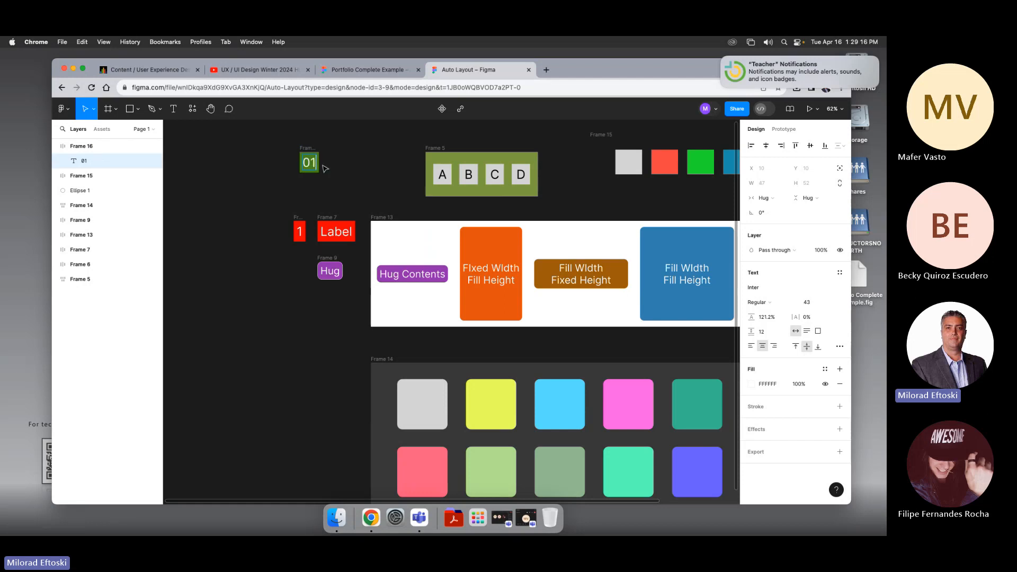
pyautogui.write(";'kmsdvkopskopfijp")
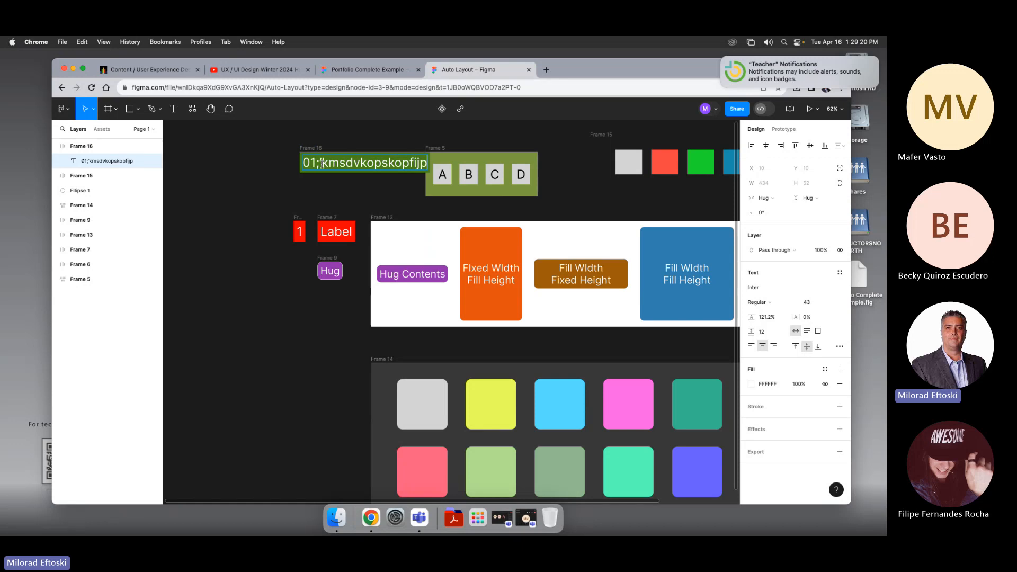
pyautogui.press('BackSpace')
pyautogui.press('BackSpace')
pyautogui.press('BackSpace')
pyautogui.press('BackSpace')
pyautogui.press('BackSpace')
pyautogui.press('BackSpace')
pyautogui.press('BackSpace')
pyautogui.press('BackSpace')
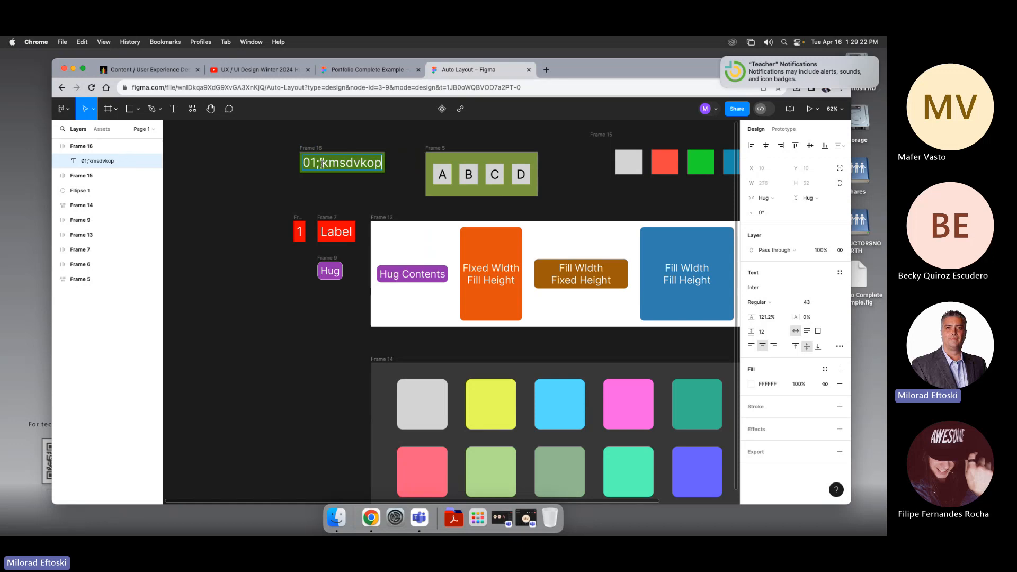
pyautogui.press('BackSpace')
pyautogui.press('BackSpace')
pyautogui.press('BackSpace')
pyautogui.press('BackSpace')
pyautogui.press('BackSpace')
pyautogui.press('BackSpace')
pyautogui.press('BackSpace')
pyautogui.press('BackSpace')
pyautogui.press('BackSpace')
pyautogui.press('BackSpace')
pyautogui.press('BackSpace')
pyautogui.press('BackSpace')
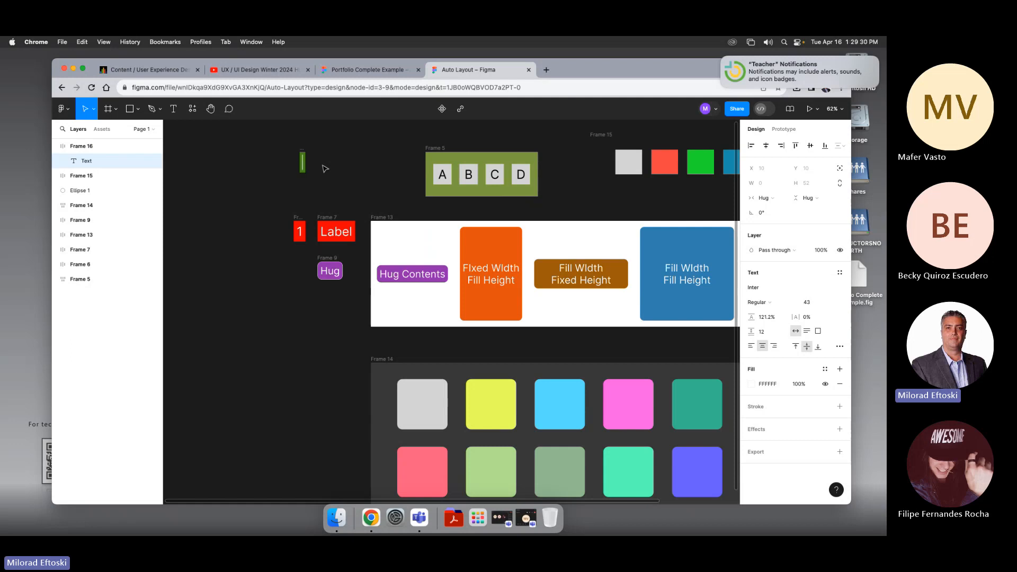
pyautogui.write('Portfi')
pyautogui.press('BackSpace')
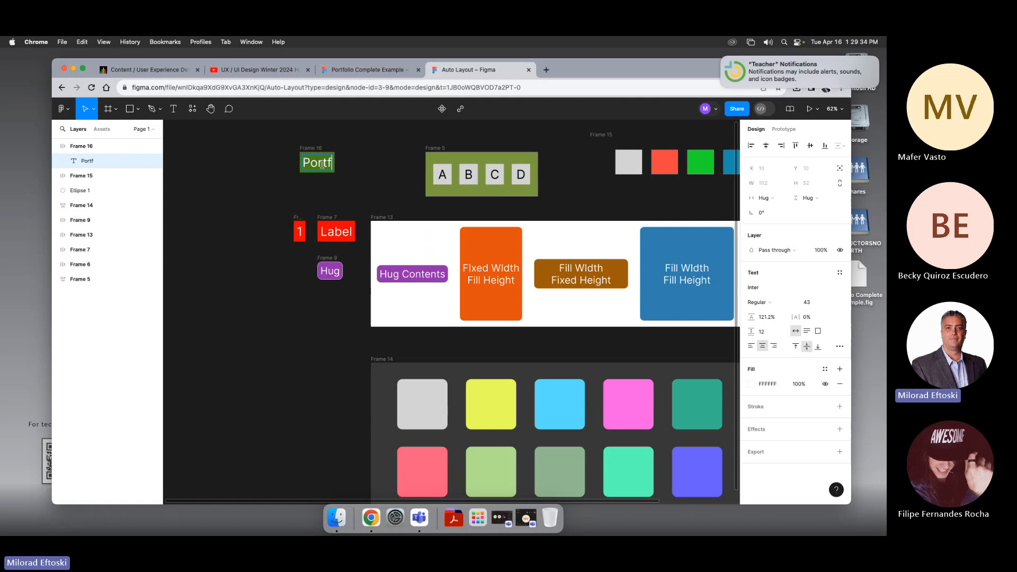
pyautogui.write('olio')
pyautogui.press('Escape')
pyautogui.press('Escape')
# Step: Duplicate the Portfolio button just below it and change the copy's text to "Home"
pyautogui.moveTo(314, 153); pyautogui.dragTo(279, 175)
pyautogui.doubleClick(285, 184)
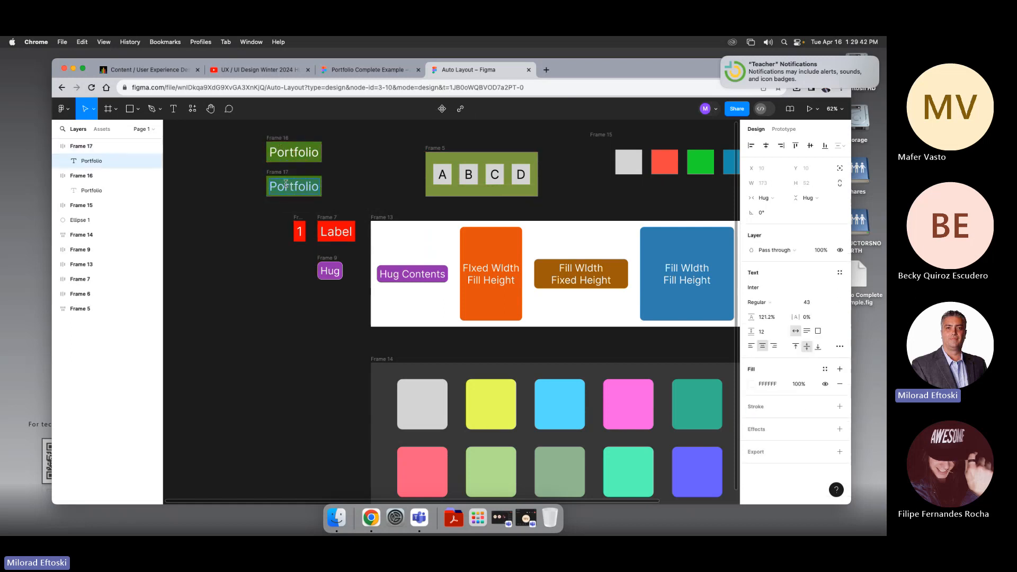
pyautogui.write('Clients')
pyautogui.press('BackSpace')
pyautogui.press('BackSpace')
pyautogui.press('BackSpace')
pyautogui.press('BackSpace')
pyautogui.press('BackSpace')
pyautogui.press('BackSpace')
pyautogui.press('BackSpace')
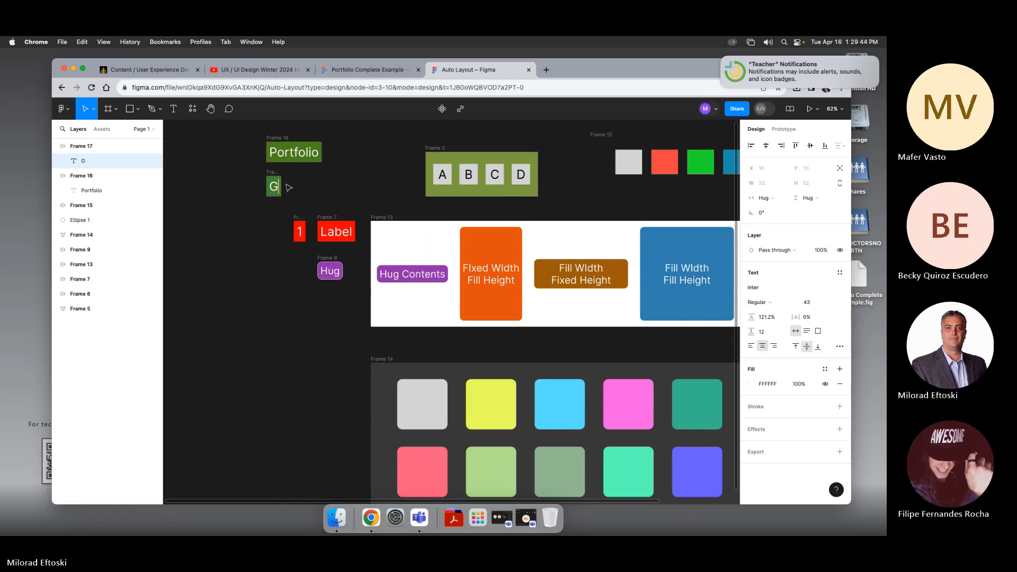
pyautogui.write('Home')
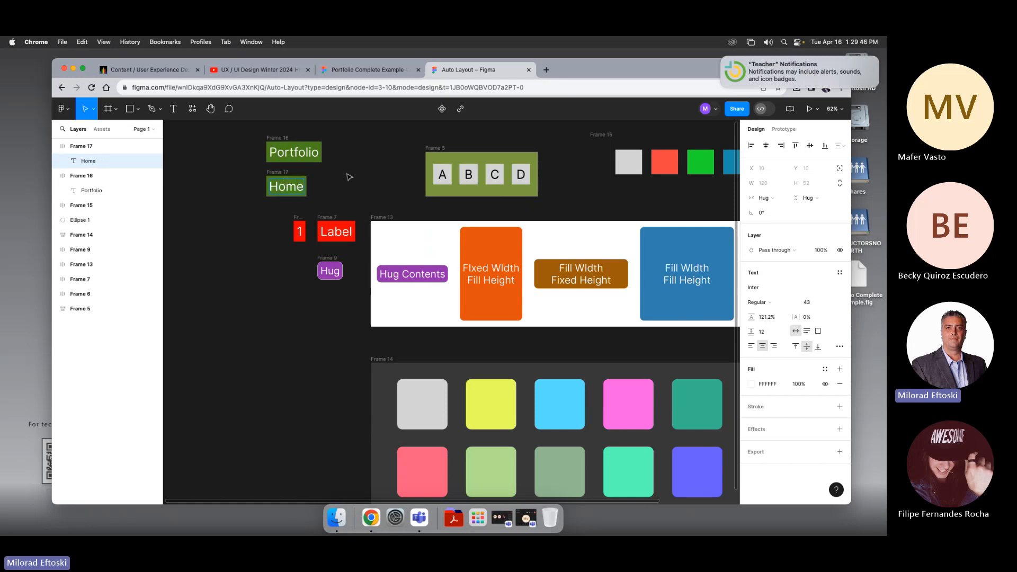
pyautogui.press('Escape')
# Step: Inspect the Home frame and the Frame 13 auto layout container by selecting each in turn
pyautogui.click(370, 181)
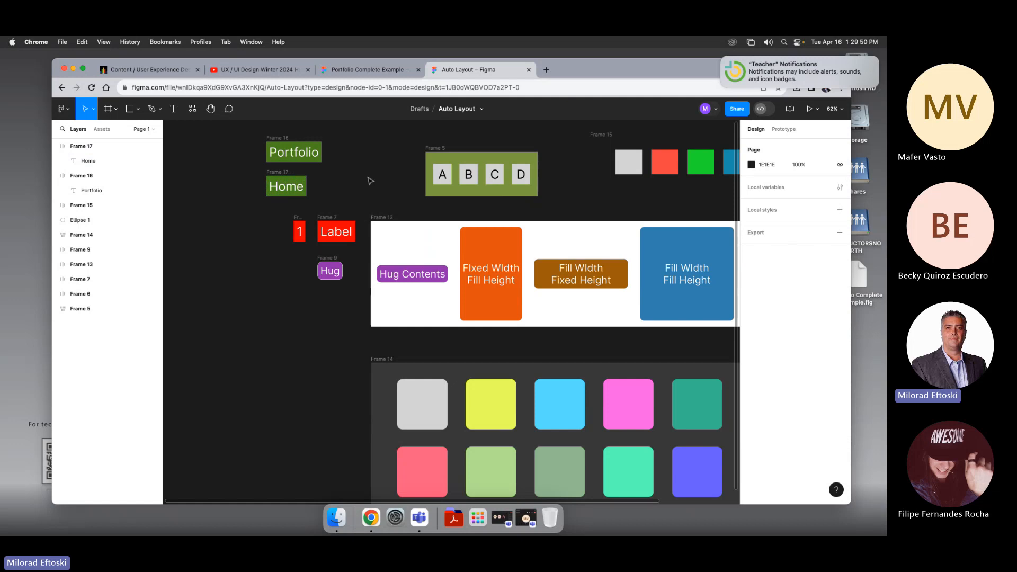
pyautogui.click(289, 179)
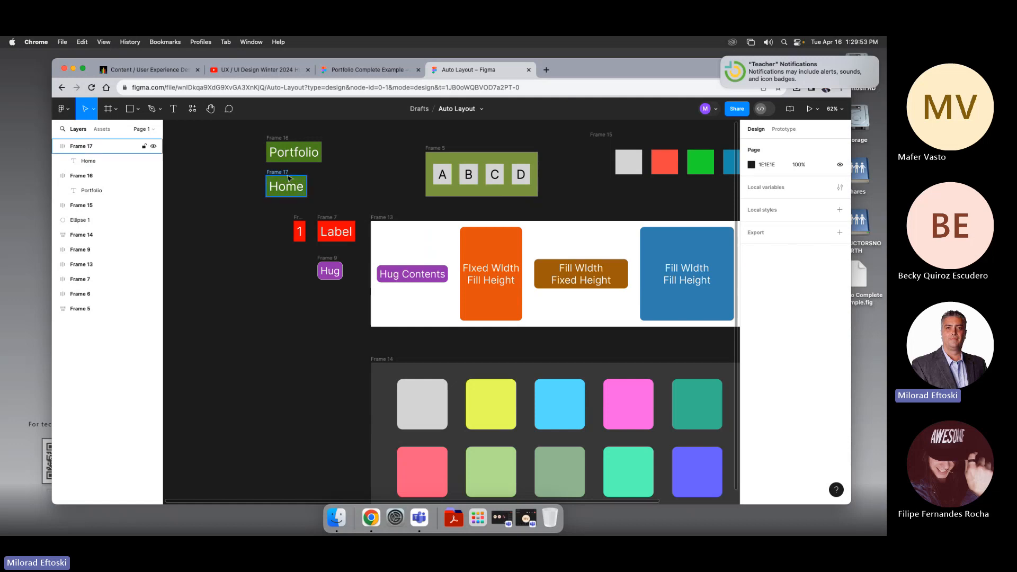
pyautogui.click(280, 172)
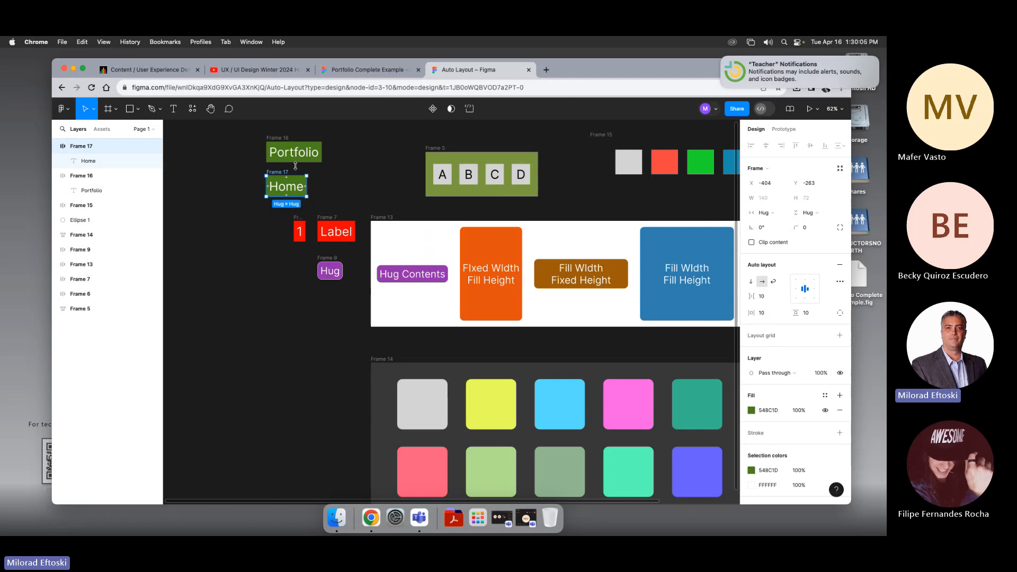
pyautogui.click(271, 210)
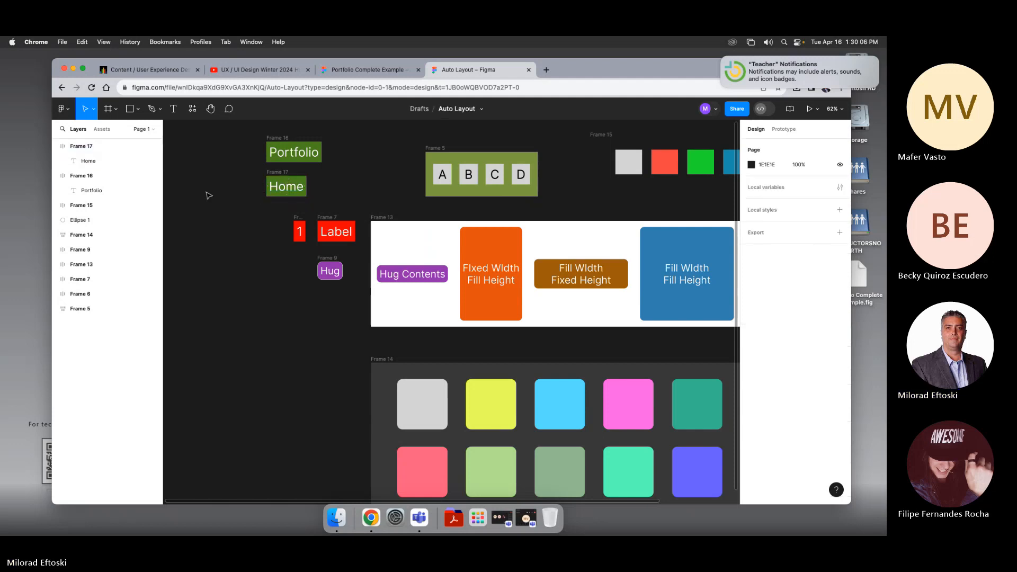
pyautogui.moveTo(352, 185); pyautogui.dragTo(329, 211)
pyautogui.scroll(-2, 329, 210)
pyautogui.hscroll(2, 329, 211)
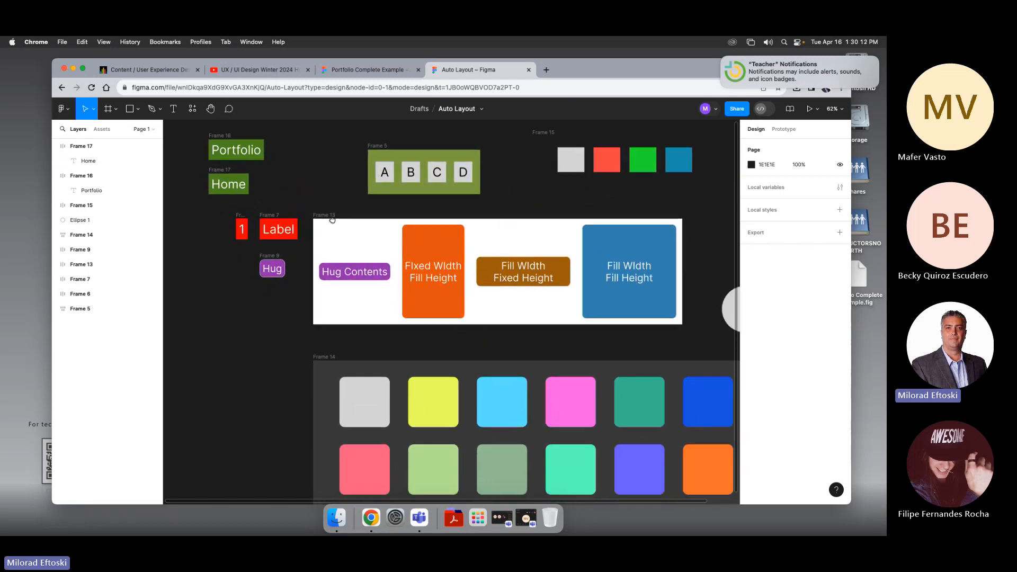
pyautogui.scroll(-2, 382, 244)
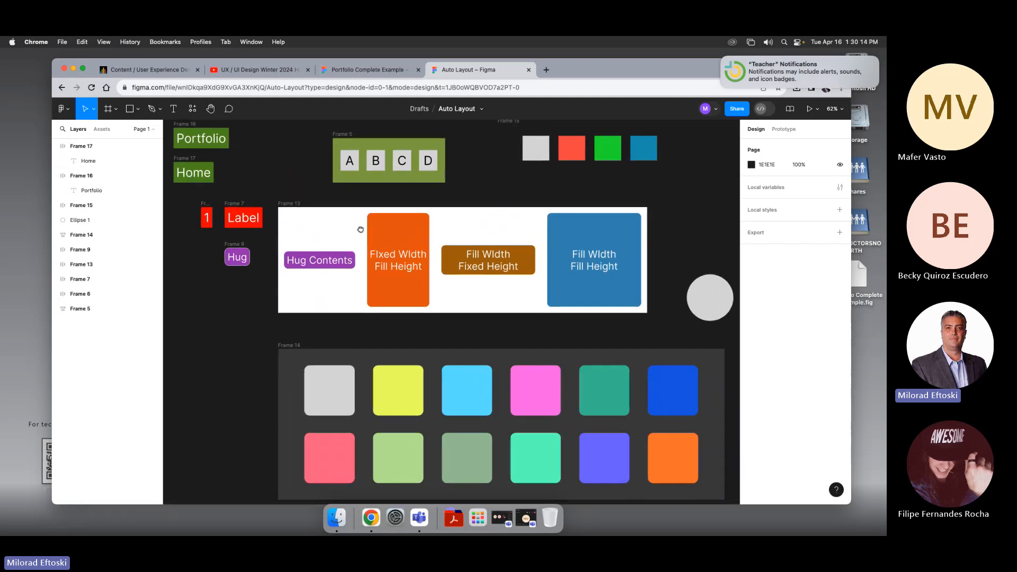
pyautogui.click(363, 214)
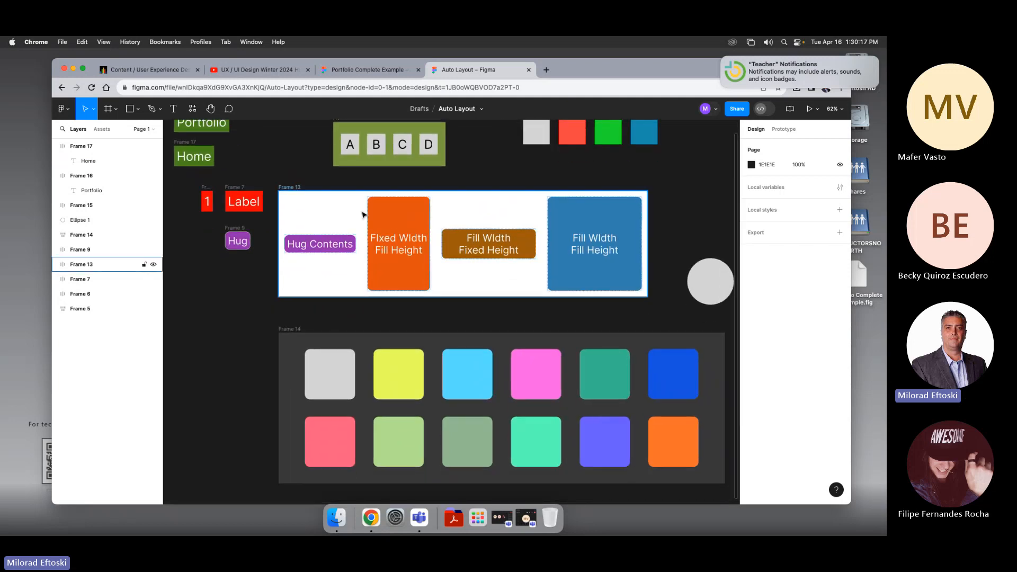
pyautogui.click(298, 192)
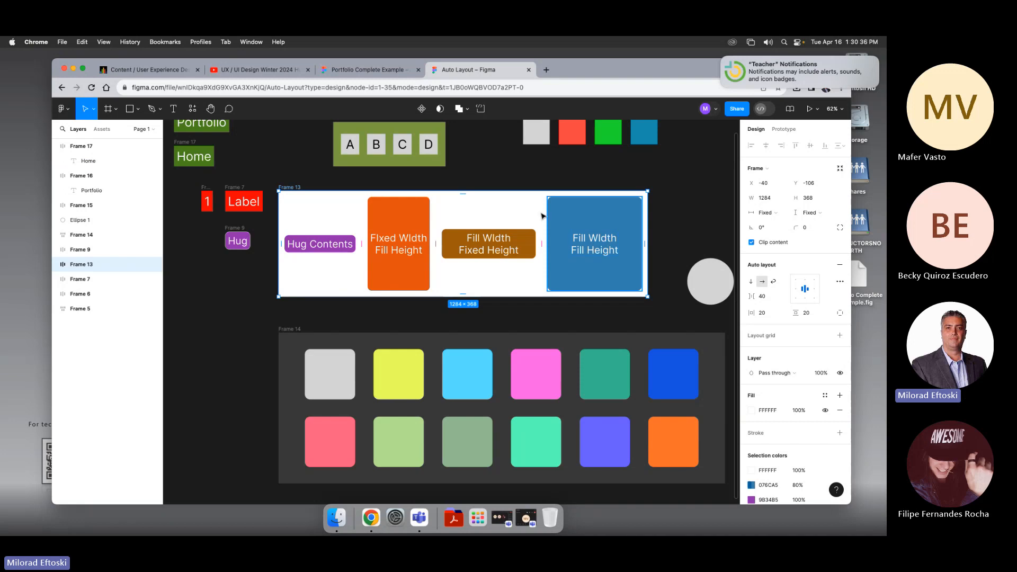
# Step: Create a text box about 338 × 144 reading "Hug" in empty canvas space left of the color grid
pyautogui.moveTo(435, 241)
pyautogui.press('super+minus')
pyautogui.moveTo(524, 238); pyautogui.dragTo(549, 219)
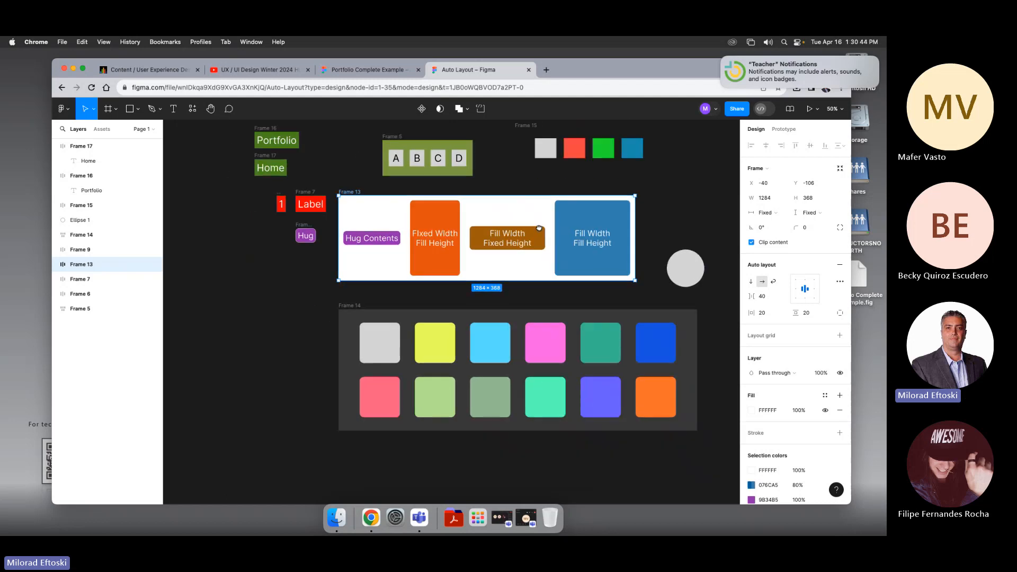
pyautogui.moveTo(369, 239); pyautogui.dragTo(454, 231)
pyautogui.moveTo(340, 256); pyautogui.dragTo(346, 255)
pyautogui.click(347, 255)
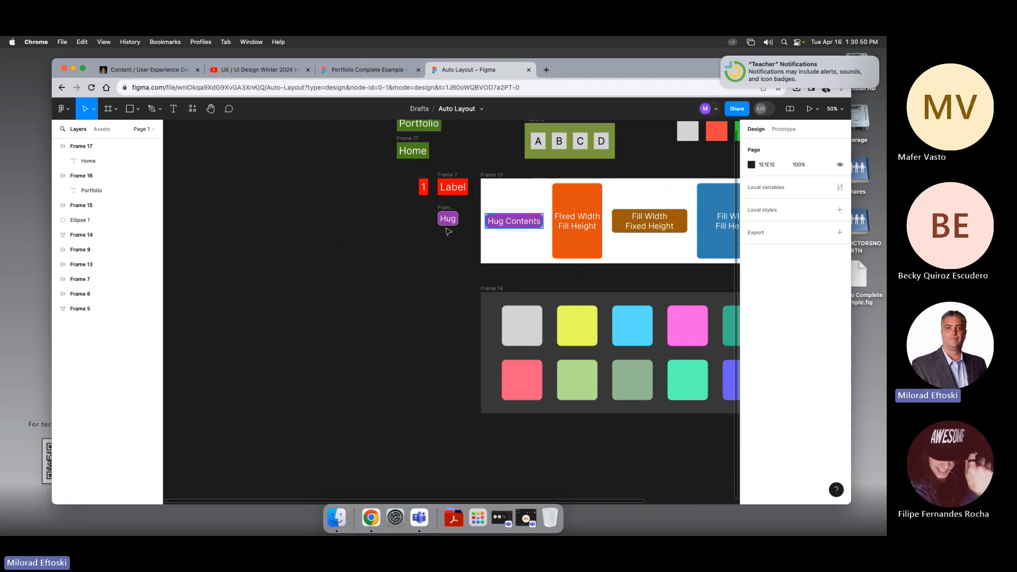
pyautogui.moveTo(390, 225)
pyautogui.mouseDown()
pyautogui.moveTo(376, 259)
pyautogui.moveTo(390, 207)
pyautogui.mouseUp()
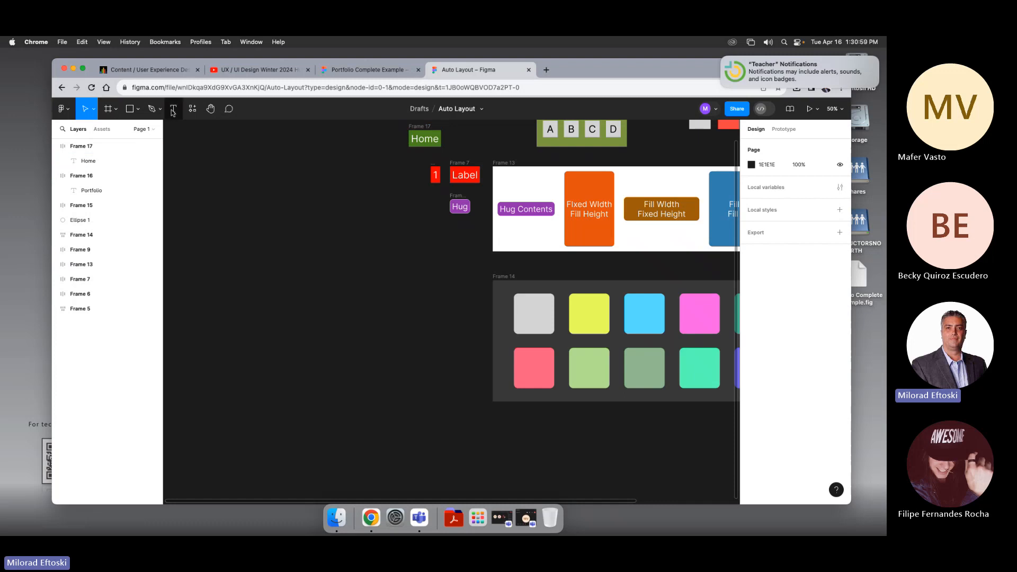
pyautogui.click(174, 109)
pyautogui.moveTo(270, 273); pyautogui.dragTo(348, 307)
pyautogui.write('Hu')
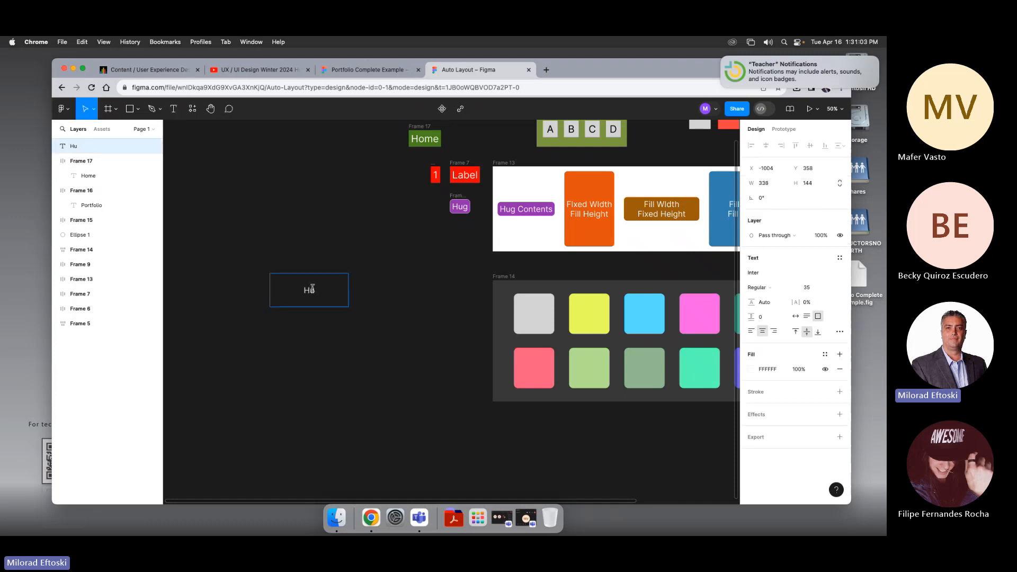
pyautogui.write('g')
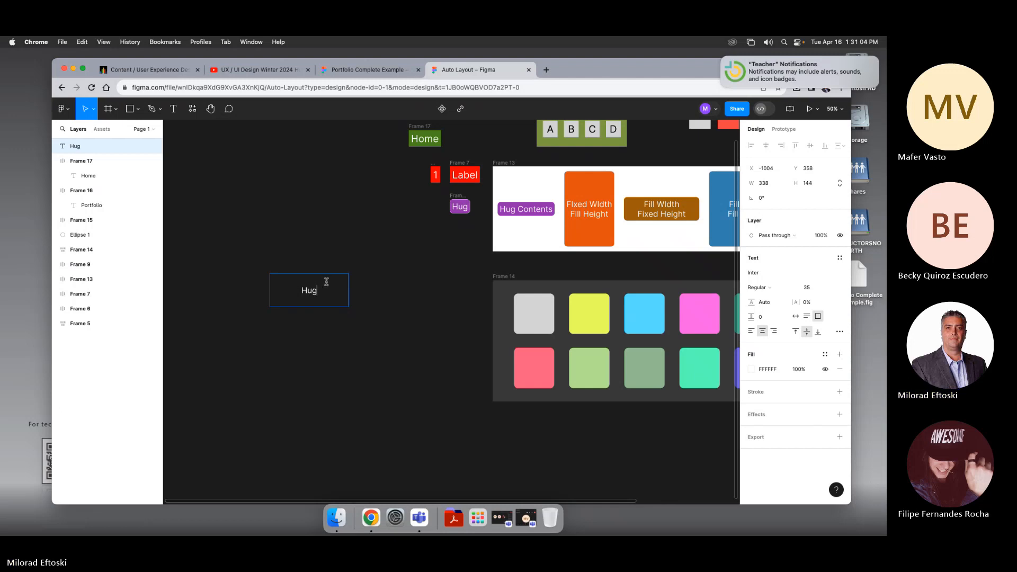
pyautogui.press('Escape')
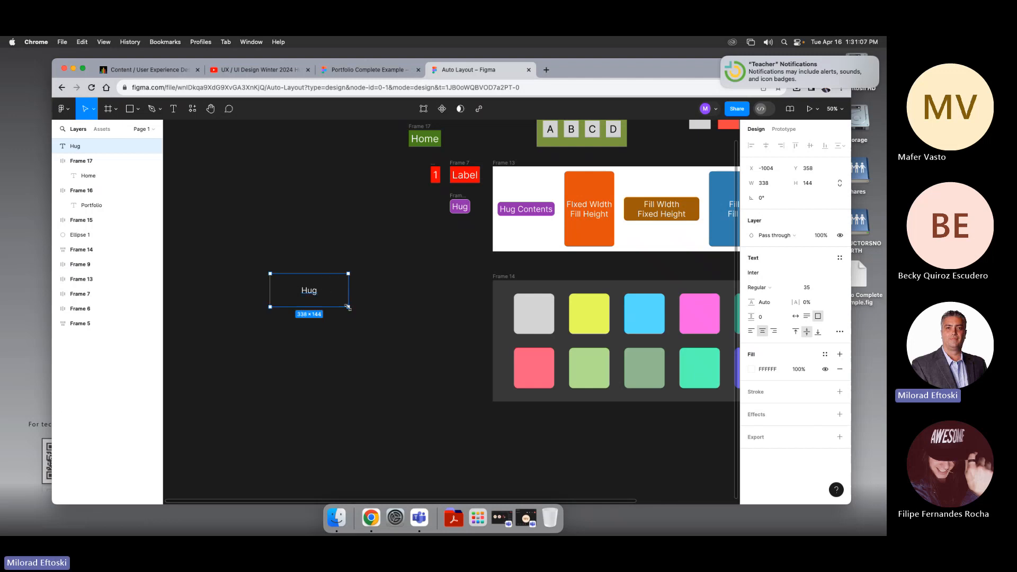
# Step: Shrink the Hug text box to about 198 × 88 and wrap it in an auto layout frame hugging its contents
pyautogui.moveTo(348, 306); pyautogui.dragTo(316, 294)
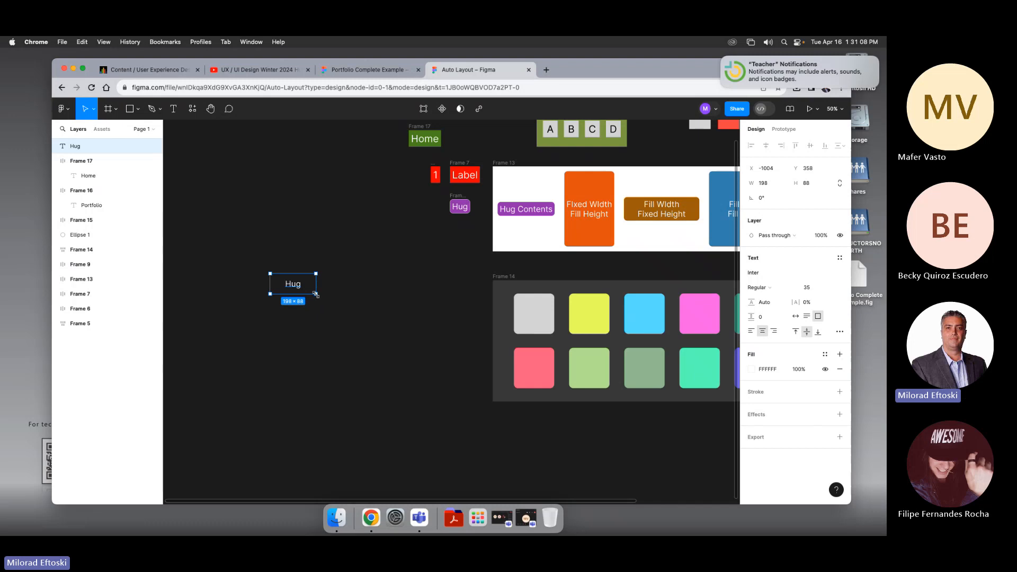
pyautogui.hotkey('shift', 'a')
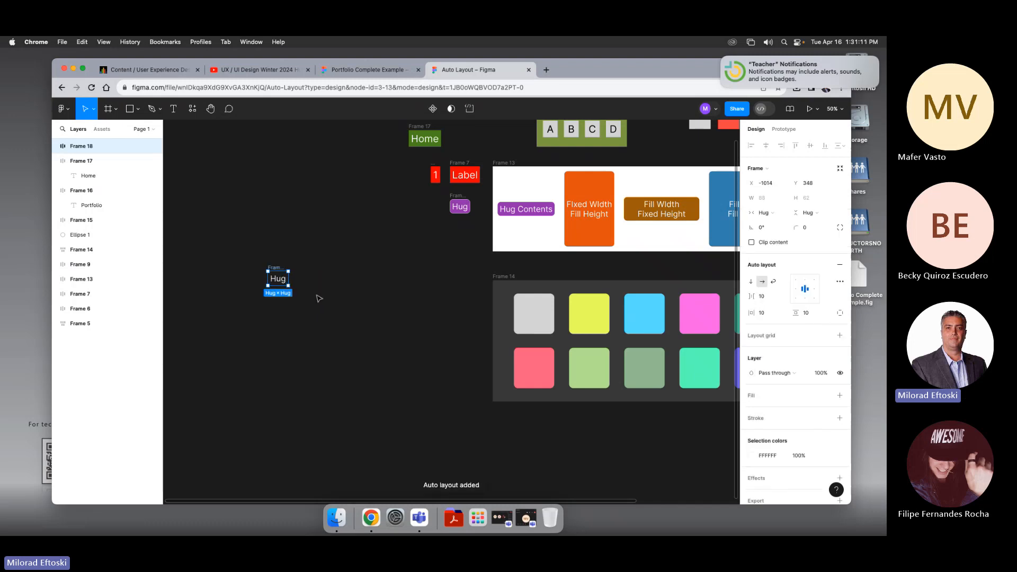
pyautogui.click(774, 214)
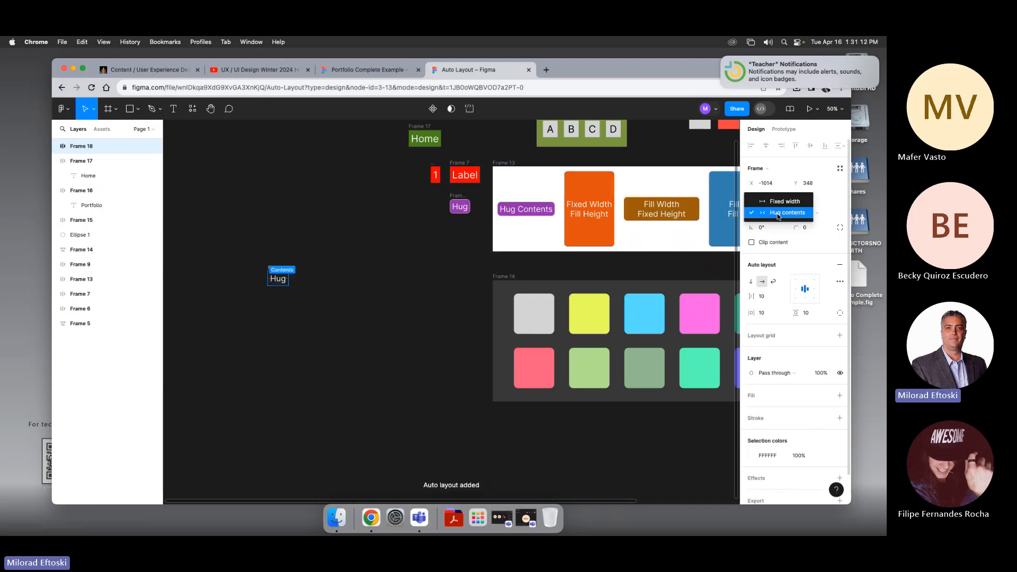
pyautogui.click(779, 216)
pyautogui.click(818, 215)
pyautogui.click(816, 214)
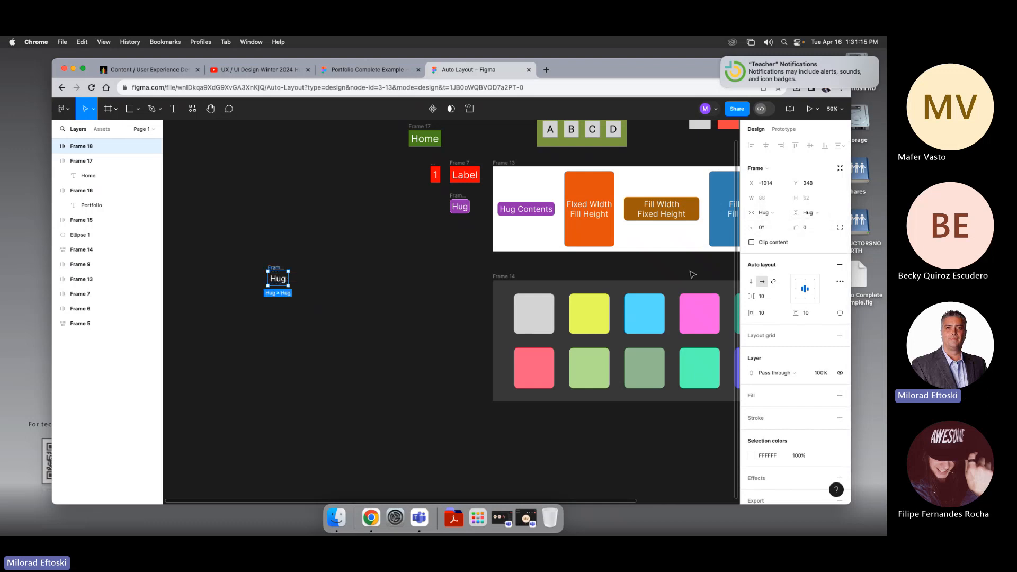
# Step: Add a fill of dark blue 1F13AA to the Hug frame and nudge the frame slightly right
pyautogui.click(761, 397)
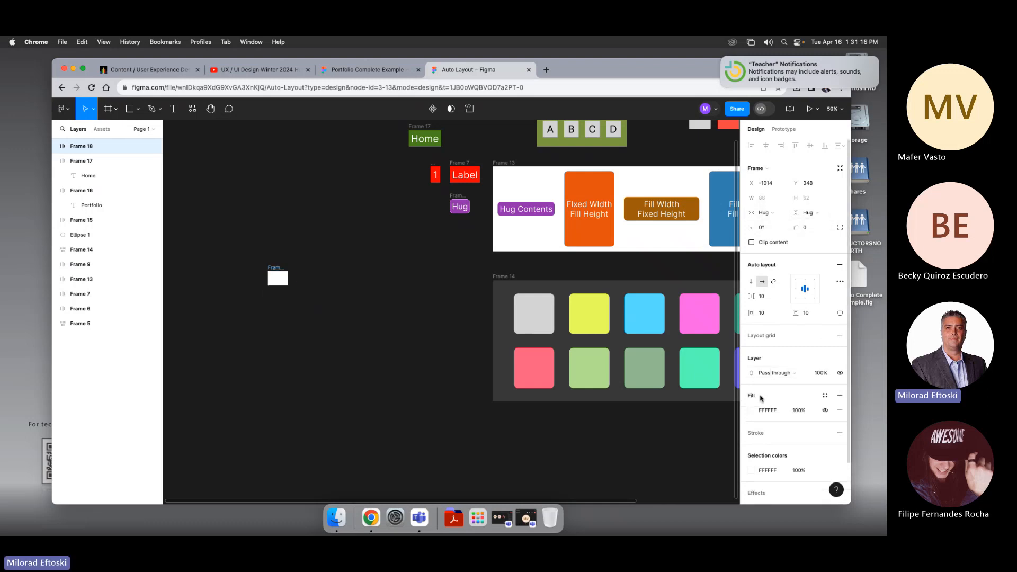
pyautogui.click(755, 412)
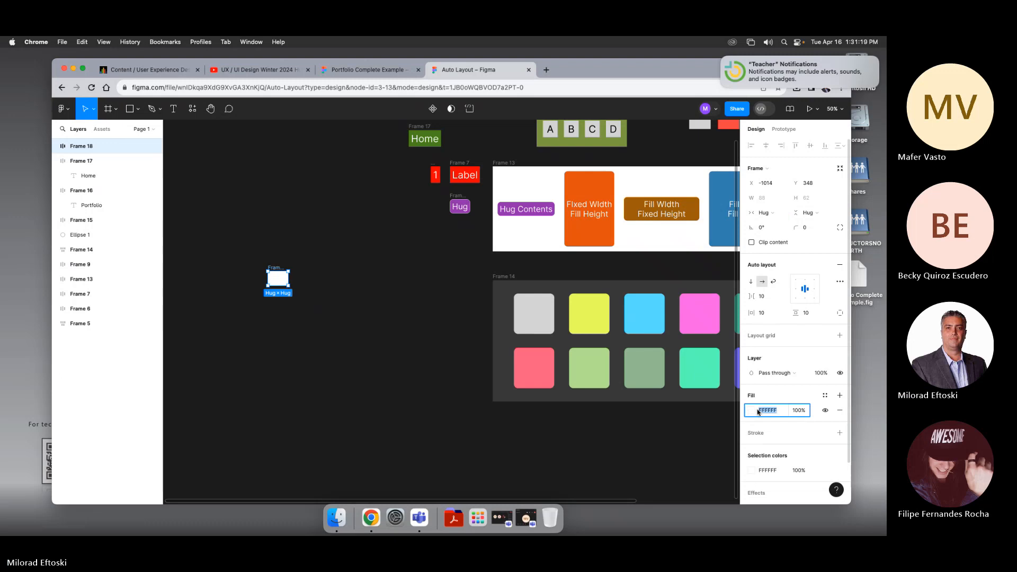
pyautogui.click(755, 413)
pyautogui.click(630, 337)
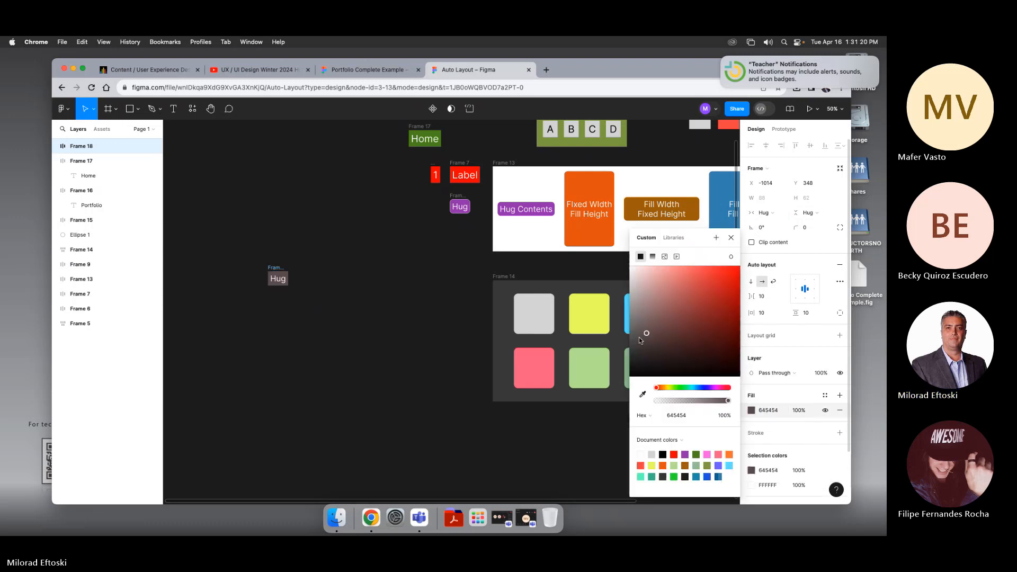
pyautogui.moveTo(627, 339); pyautogui.dragTo(630, 326)
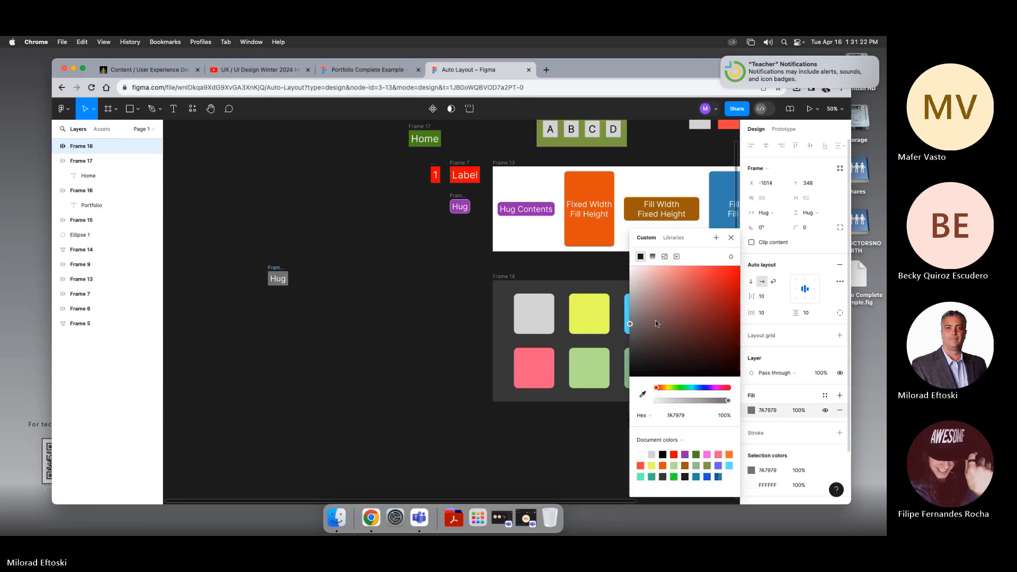
pyautogui.moveTo(684, 388); pyautogui.dragTo(706, 390)
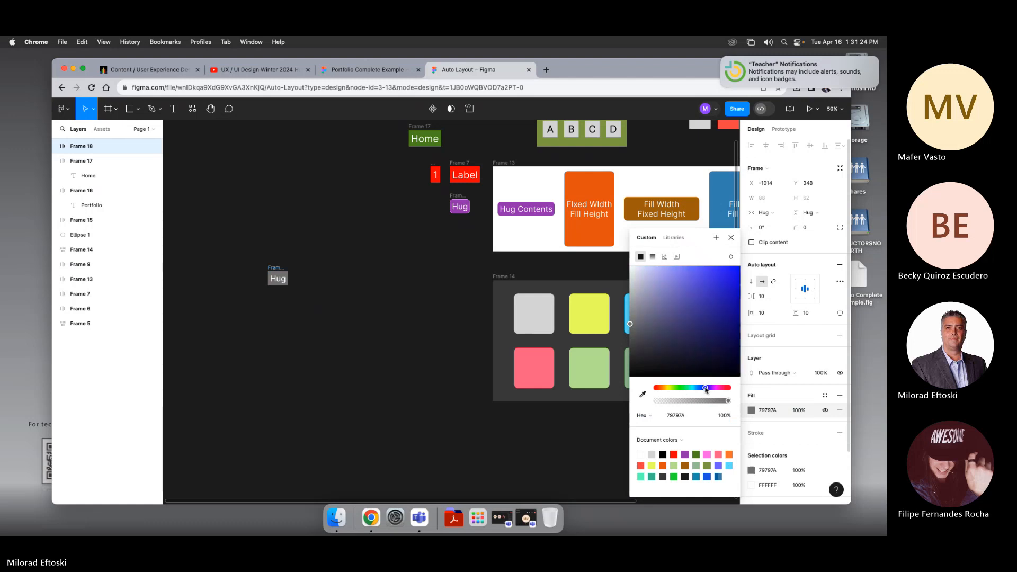
pyautogui.moveTo(701, 309); pyautogui.dragTo(728, 303)
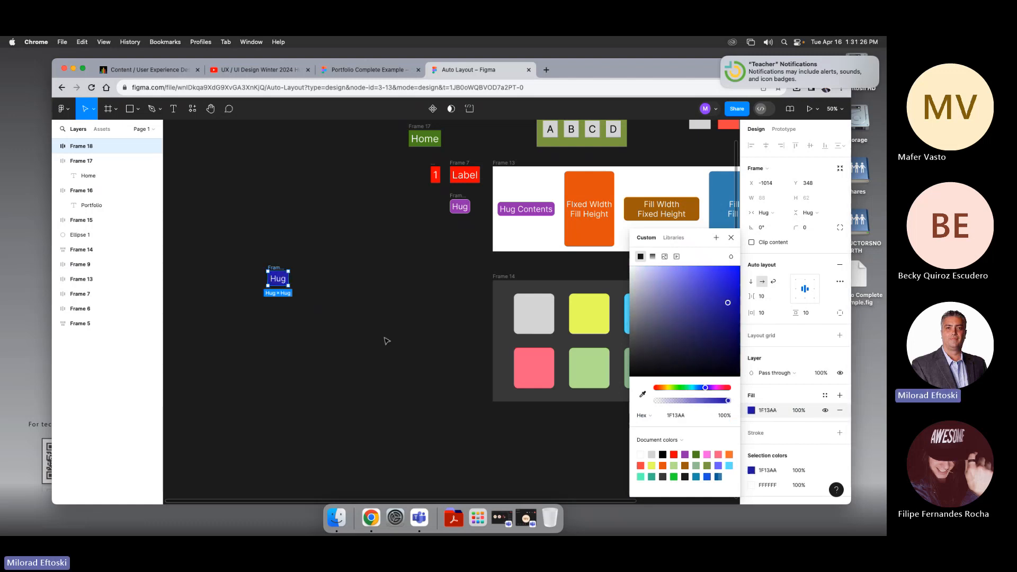
pyautogui.click(386, 340)
pyautogui.moveTo(342, 273); pyautogui.dragTo(355, 273)
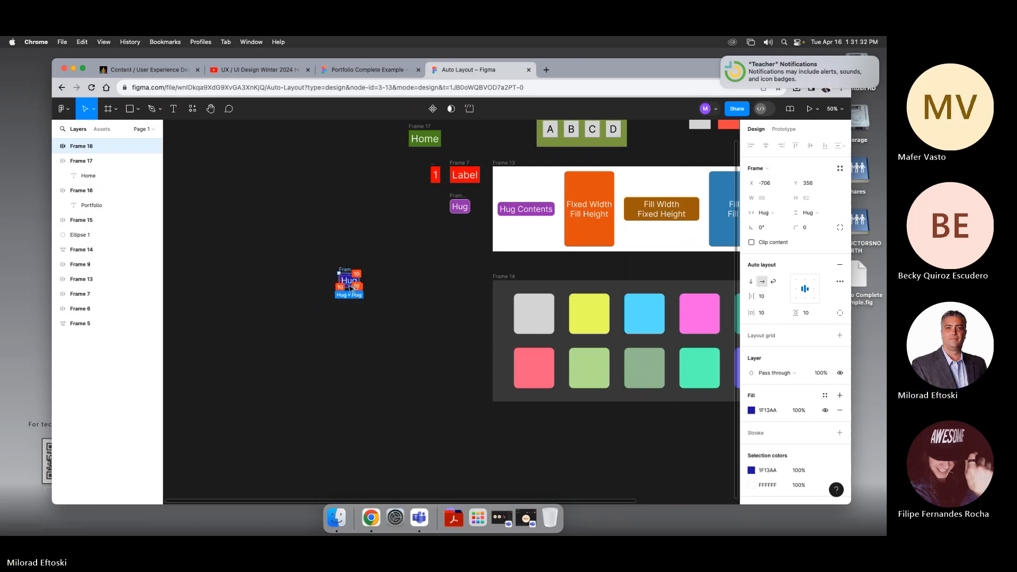
# Step: Zoom in on the Hug frame and change its label text to "Hug Content"
pyautogui.scroll(5, 349, 287)
pyautogui.click(266, 227)
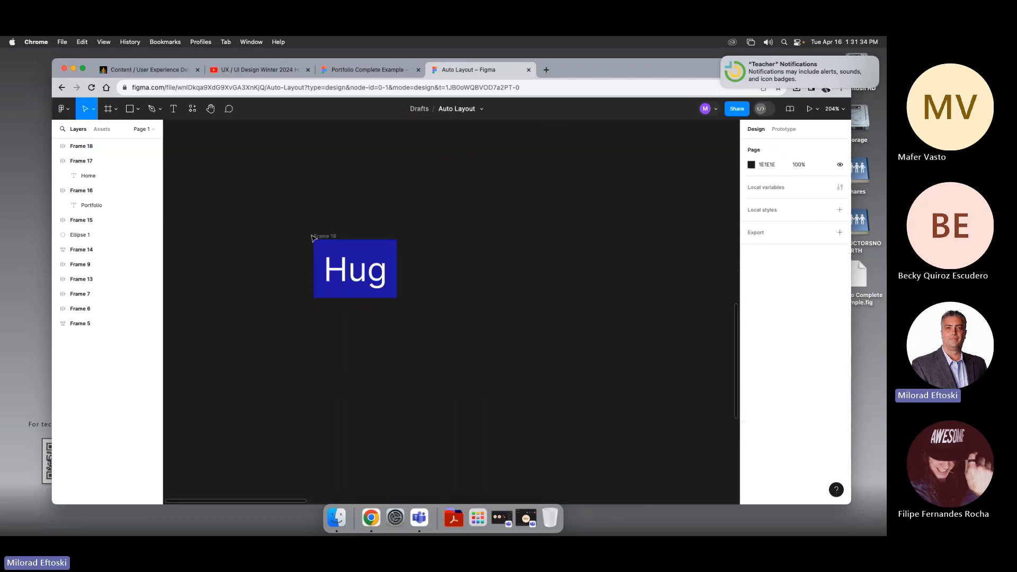
pyautogui.click(317, 239)
pyautogui.click(363, 274)
pyautogui.click(363, 274)
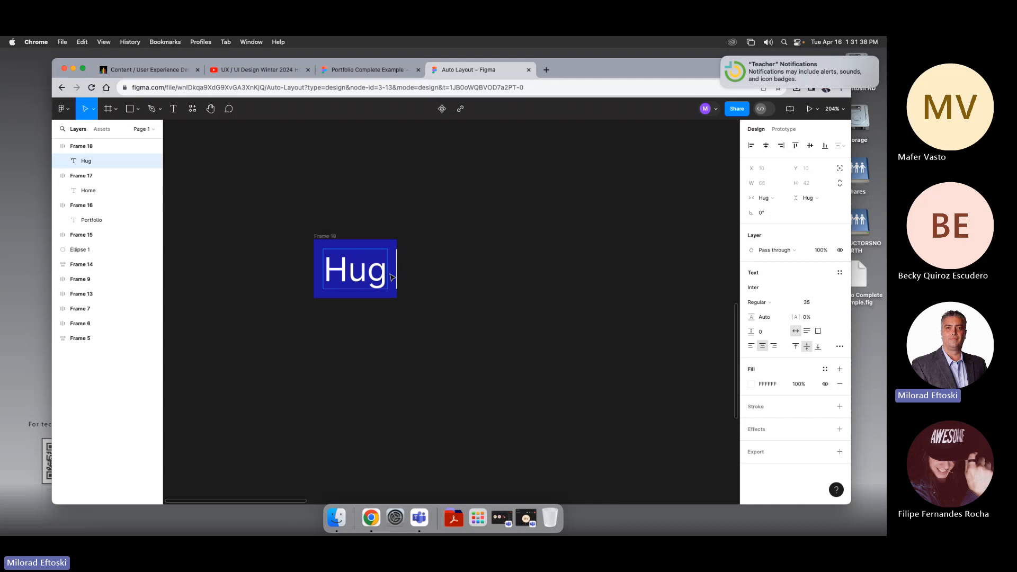
pyautogui.write('Content')
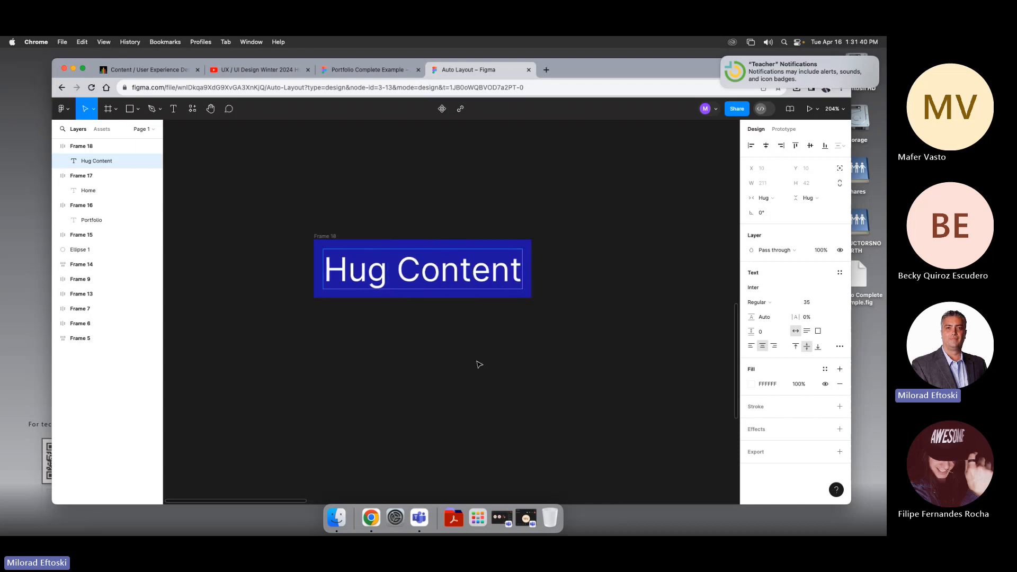
pyautogui.press('Escape')
# Step: Set the Hug Content frame's corner radius to 15
pyautogui.click(331, 237)
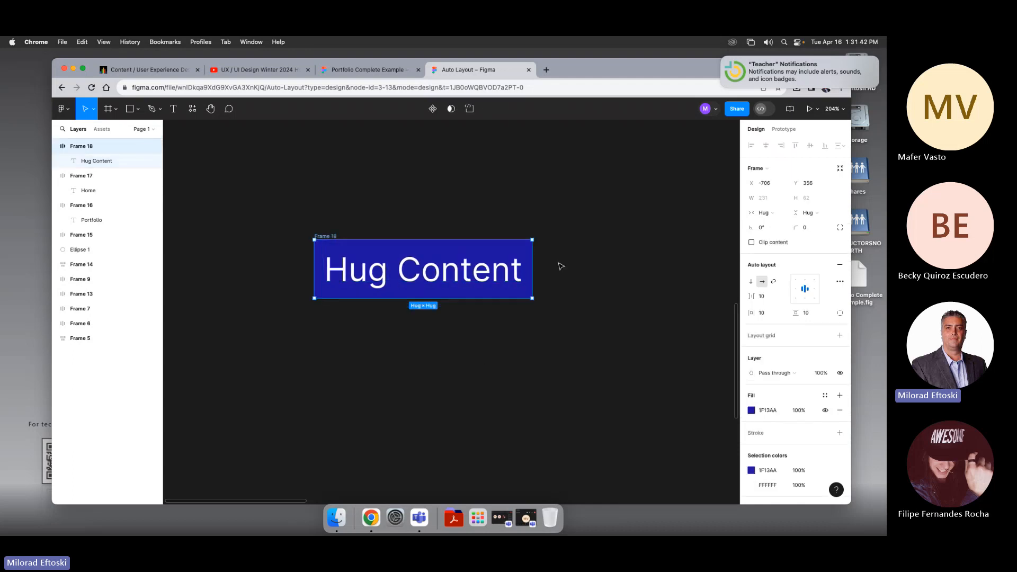
pyautogui.click(808, 230)
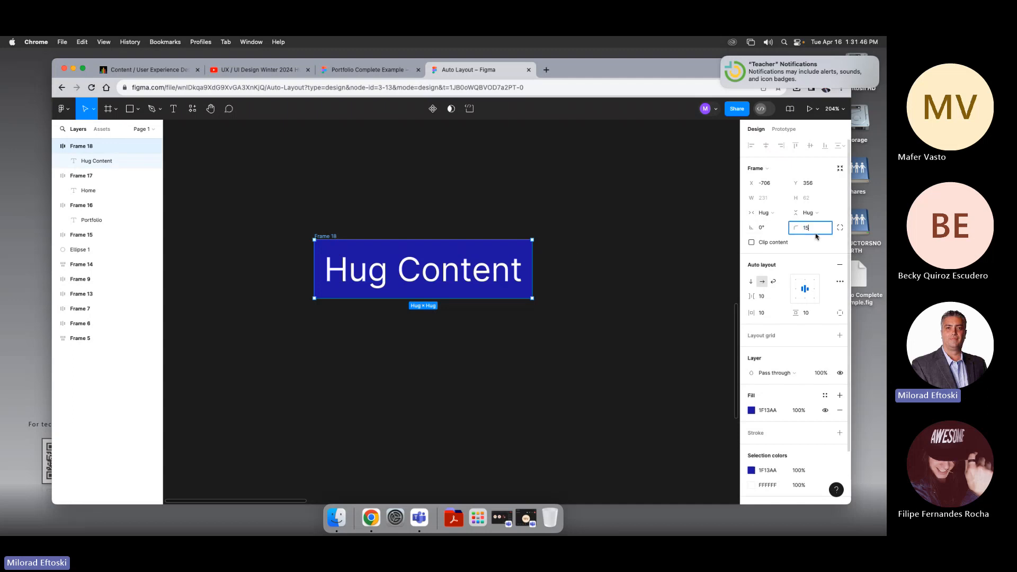
pyautogui.write('15')
pyautogui.press('Return')
# Step: Reset the zoom to 100% and move the Hug Content frame up and to the left
pyautogui.click(678, 245)
pyautogui.hotkey('shift', '0')
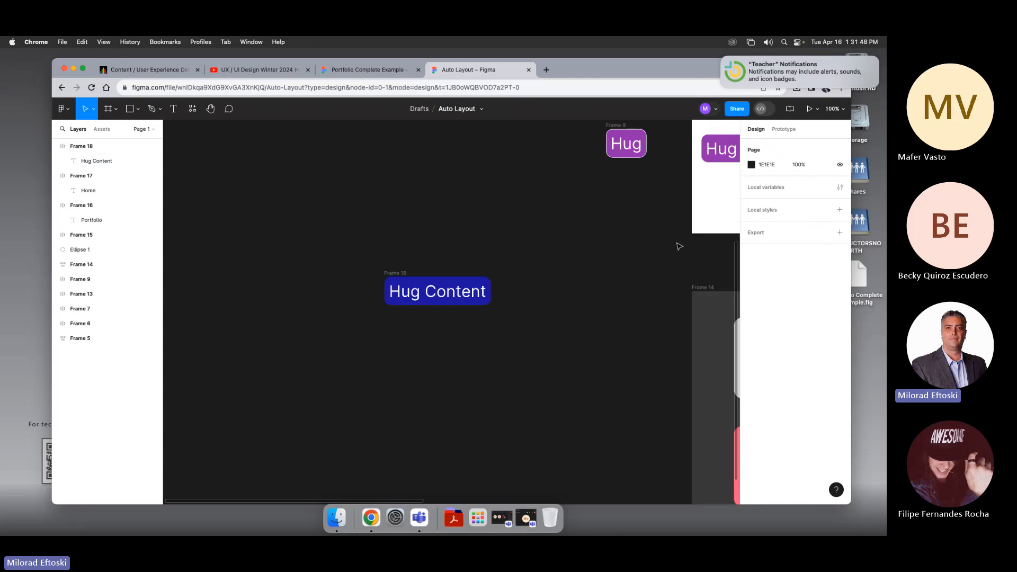
pyautogui.press('-')
pyautogui.press('-')
pyautogui.press('+')
pyautogui.press('+')
pyautogui.moveTo(619, 243); pyautogui.dragTo(460, 261)
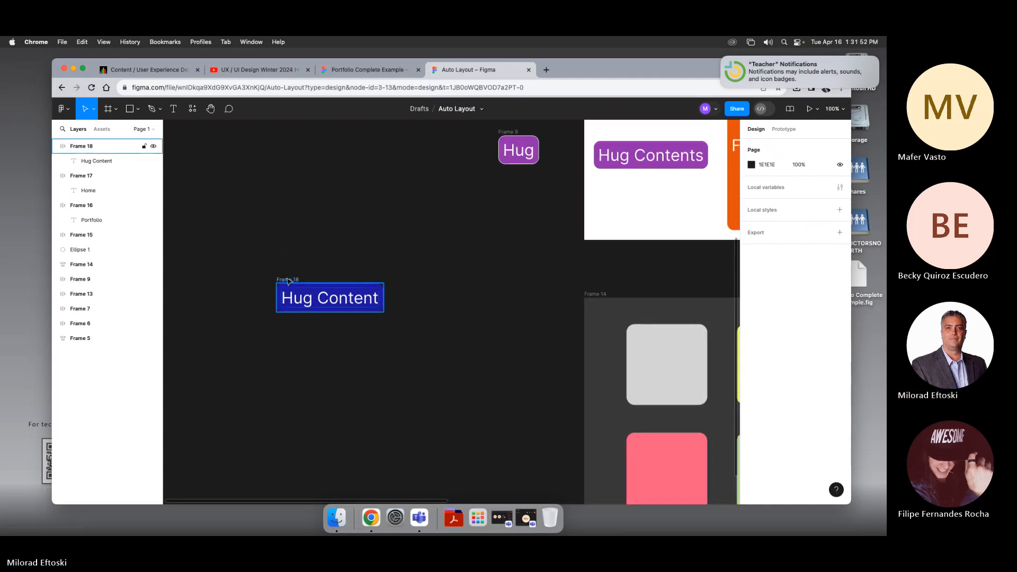
pyautogui.moveTo(319, 299); pyautogui.dragTo(275, 253)
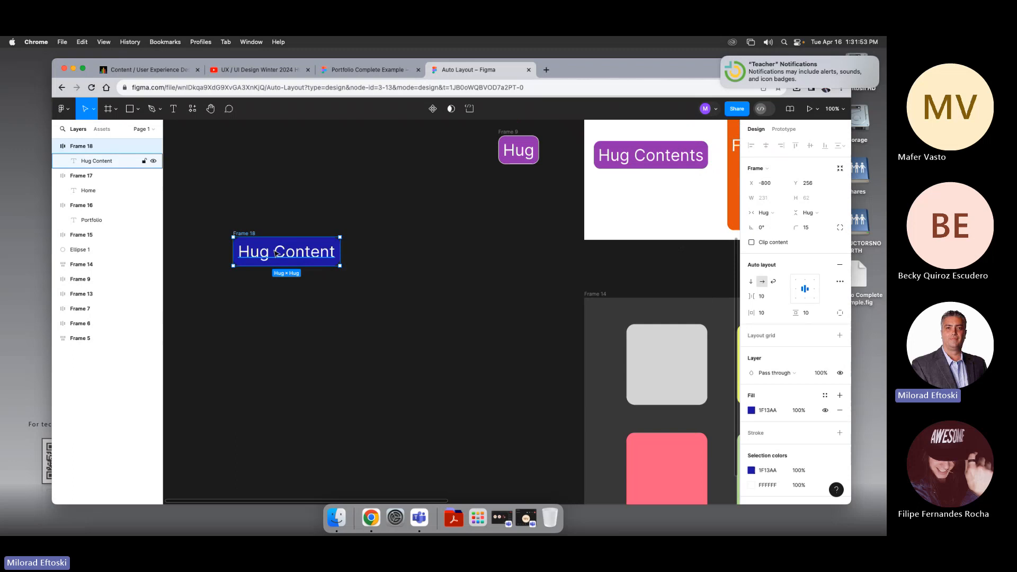
# Step: Append random letters to the Hug Content label to show the frame growing, then undo the typing
pyautogui.doubleClick(303, 253)
pyautogui.doubleClick(303, 254)
pyautogui.write('jklasdfkljsadfkljsdfkljas')
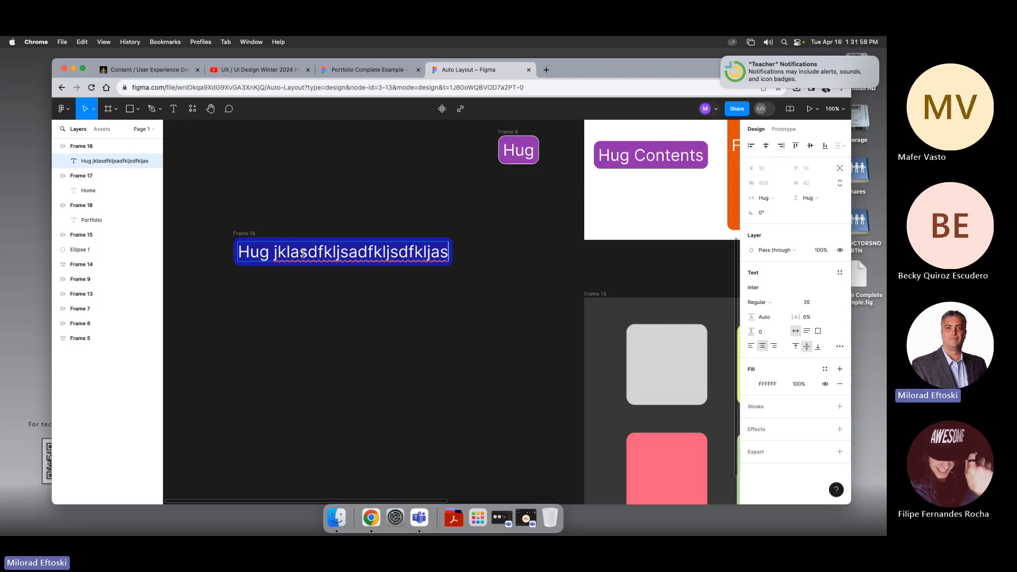
pyautogui.press('super+z')
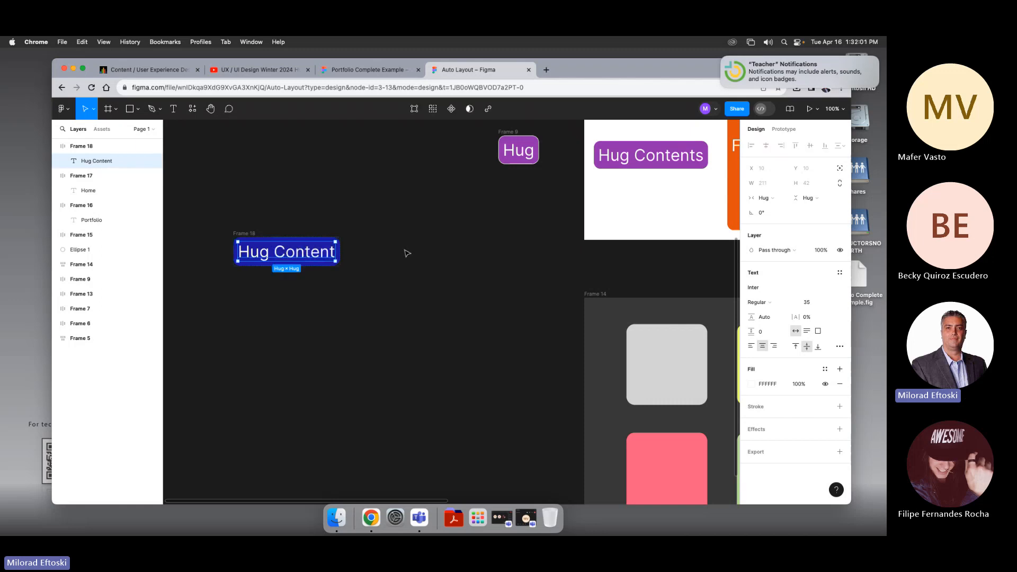
# Step: Duplicate the Hug Content frame and place the copy just to its right
pyautogui.click(408, 247)
pyautogui.click(323, 253)
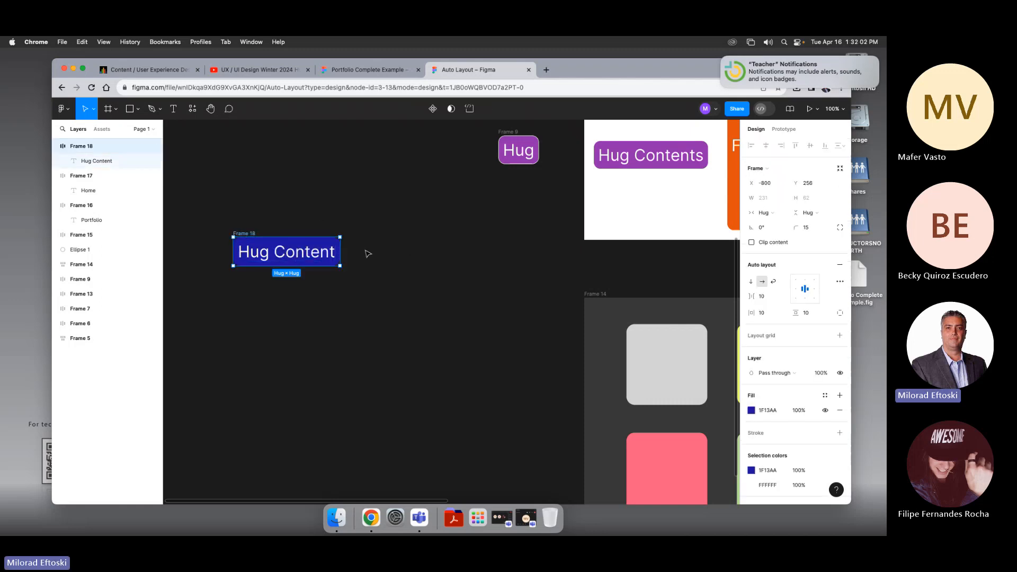
pyautogui.click(378, 255)
pyautogui.moveTo(383, 256); pyautogui.dragTo(416, 259)
pyautogui.click(258, 253)
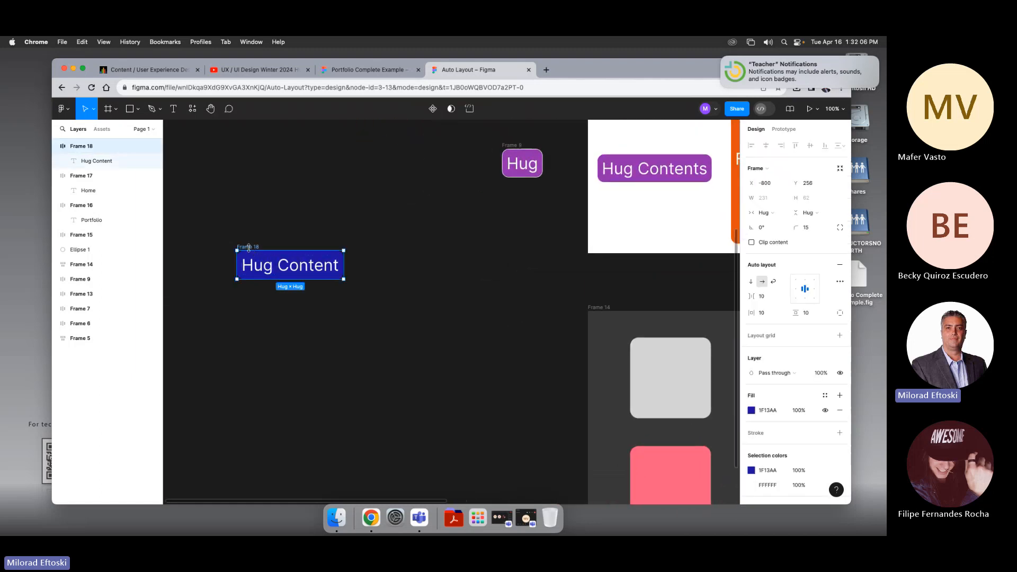
pyautogui.moveTo(262, 251); pyautogui.dragTo(391, 250)
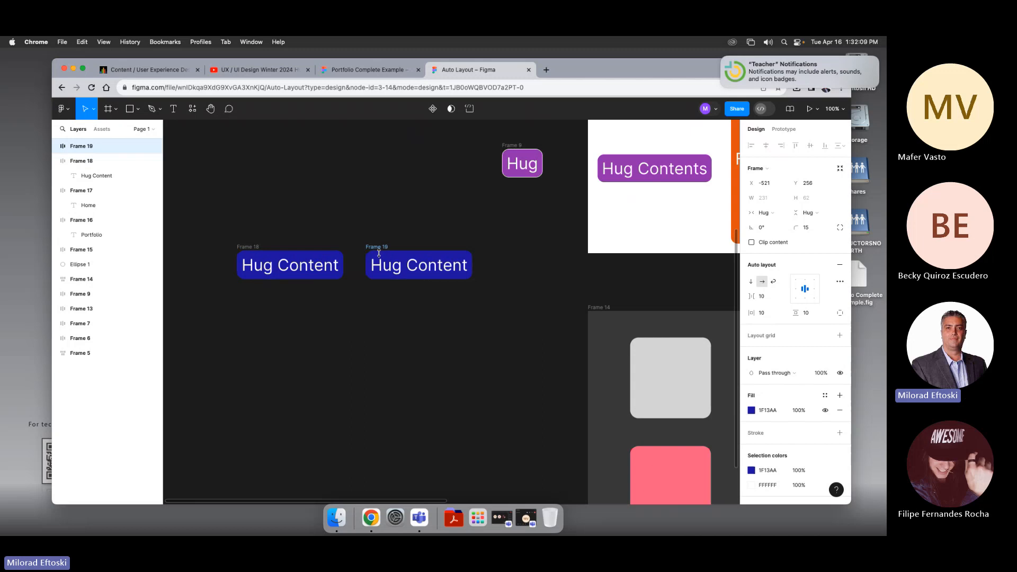
# Step: Change the duplicate frame's fill color to orange FB720F
pyautogui.click(752, 411)
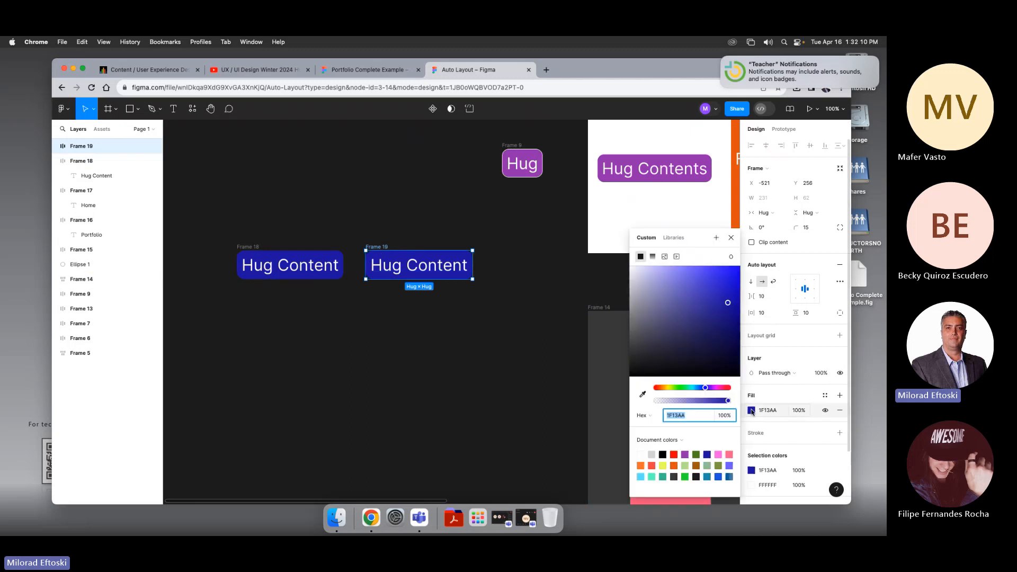
pyautogui.moveTo(672, 389); pyautogui.dragTo(661, 388)
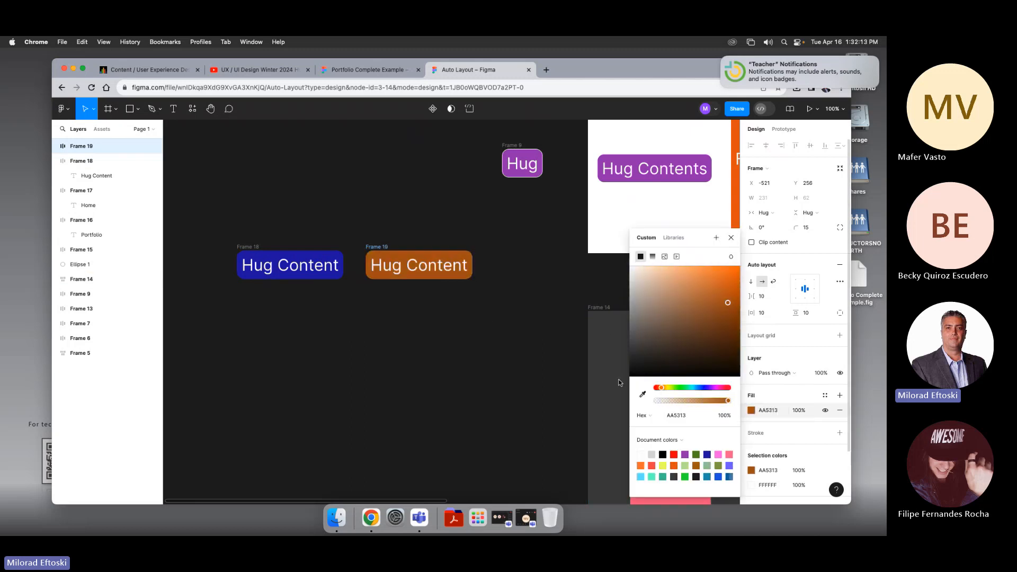
pyautogui.moveTo(723, 305); pyautogui.dragTo(734, 271)
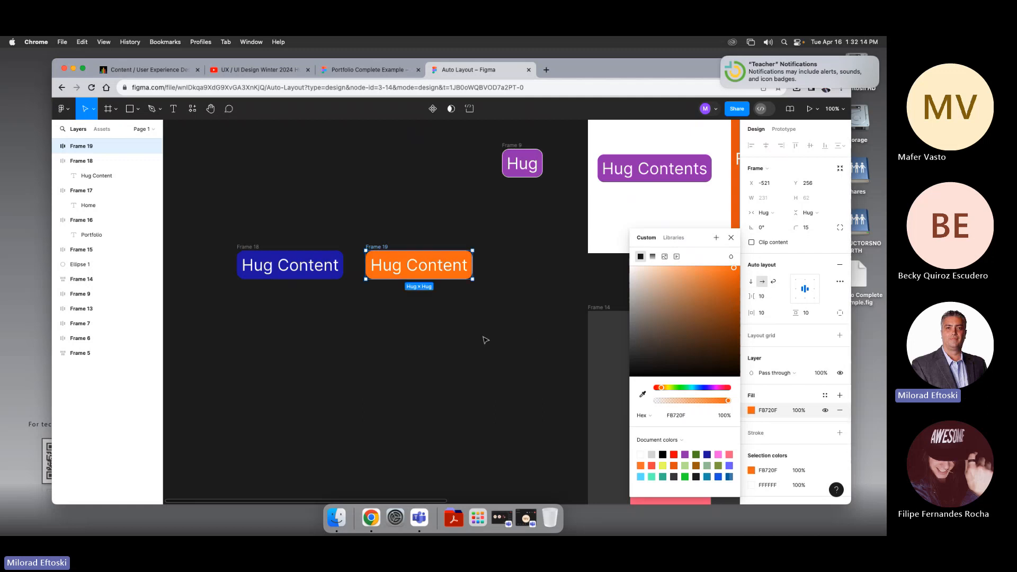
pyautogui.click(481, 336)
# Step: Switch the orange frame's horizontal sizing from hug contents to fixed width
pyautogui.click(377, 249)
pyautogui.hscroll(5, 440, 284)
pyautogui.scroll(1, 439, 283)
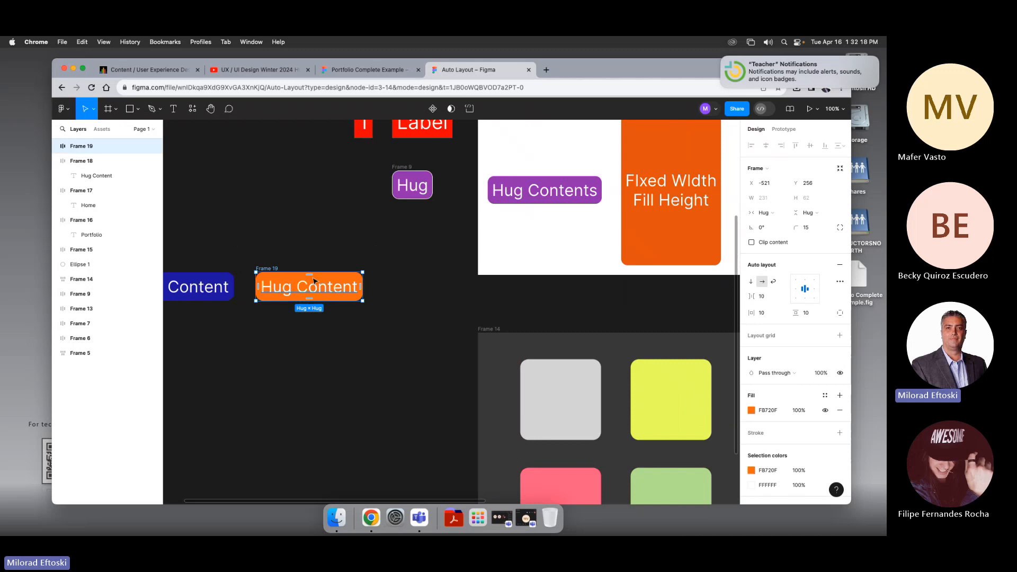
pyautogui.click(298, 255)
pyautogui.click(312, 289)
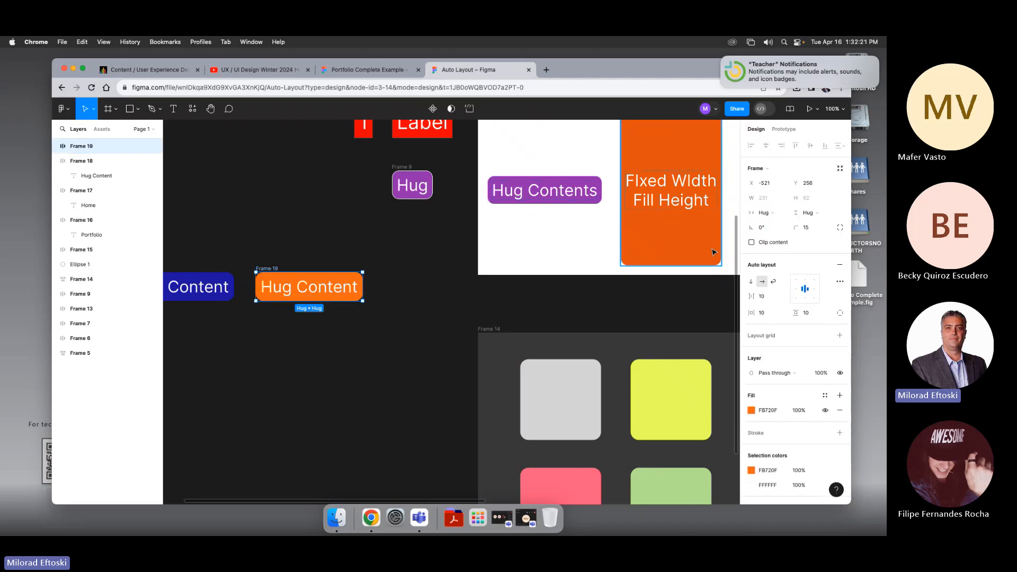
pyautogui.click(778, 214)
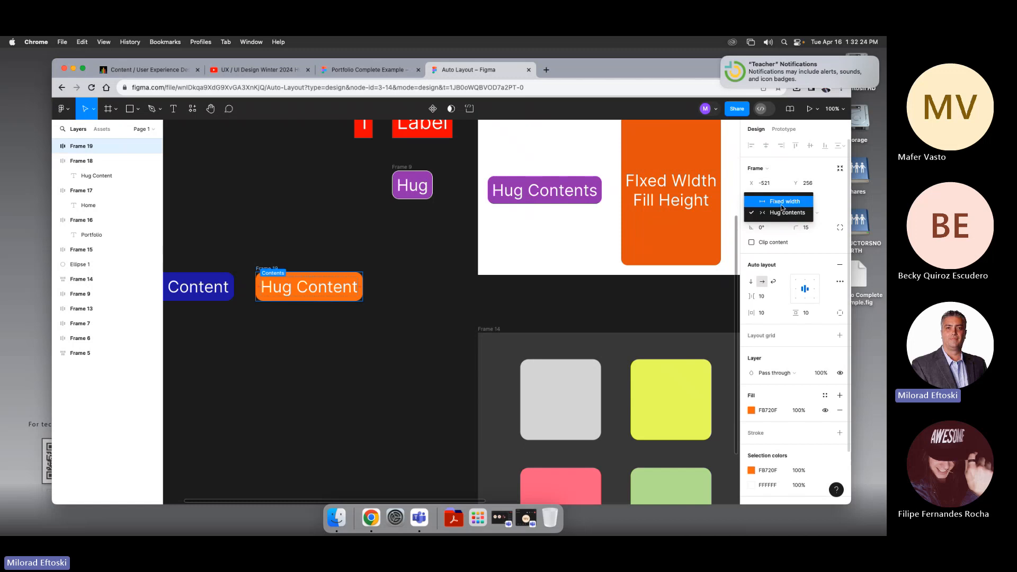
pyautogui.click(781, 202)
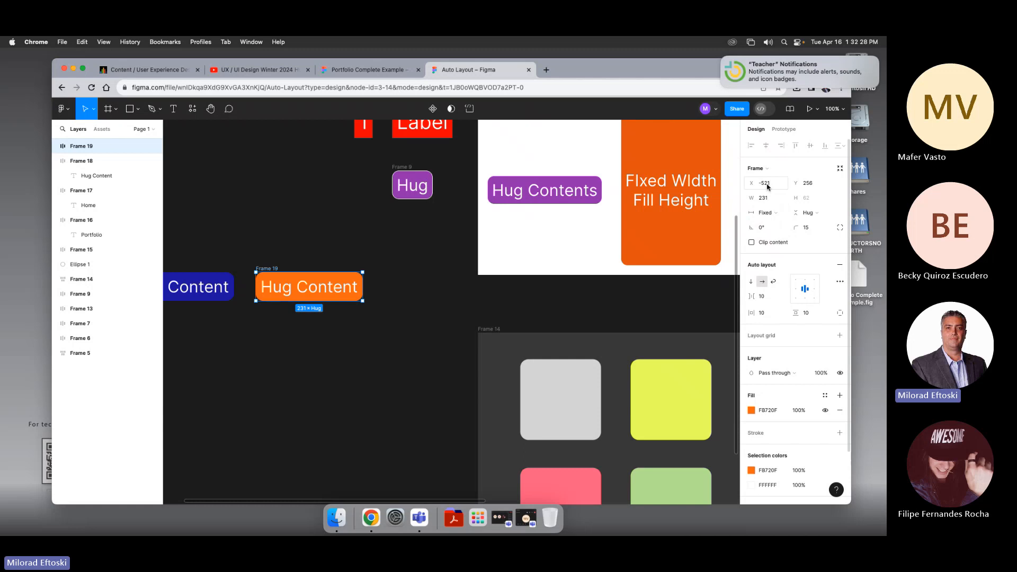
# Step: Set the orange frame's fixed width to 230
pyautogui.click(772, 199)
pyautogui.click(809, 199)
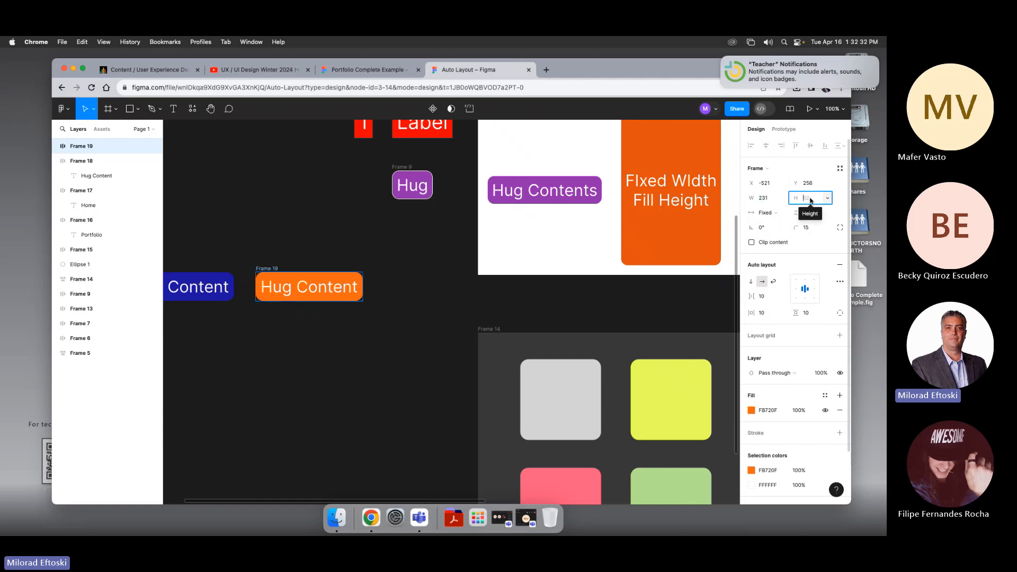
pyautogui.click(746, 198)
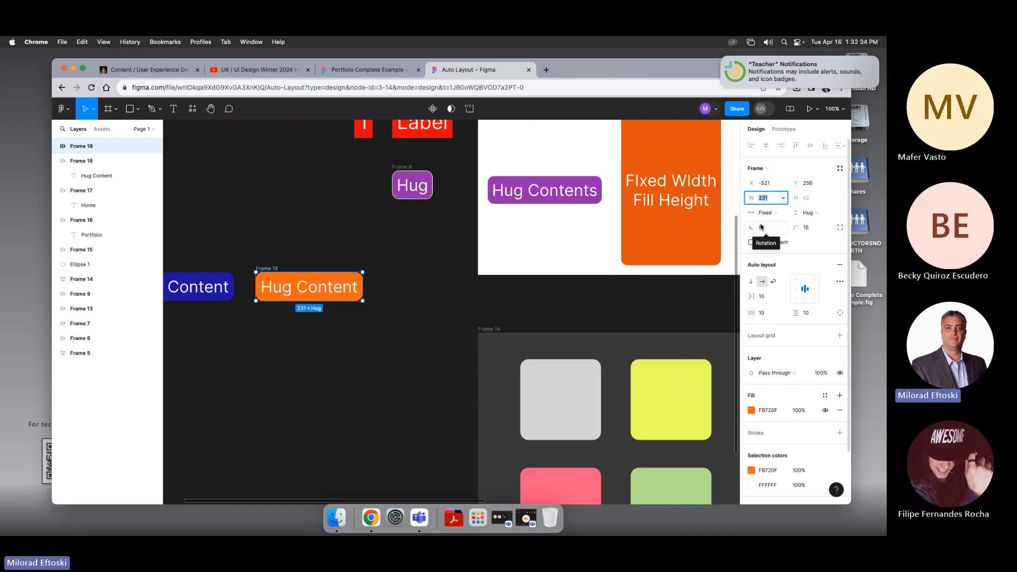
pyautogui.click(775, 215)
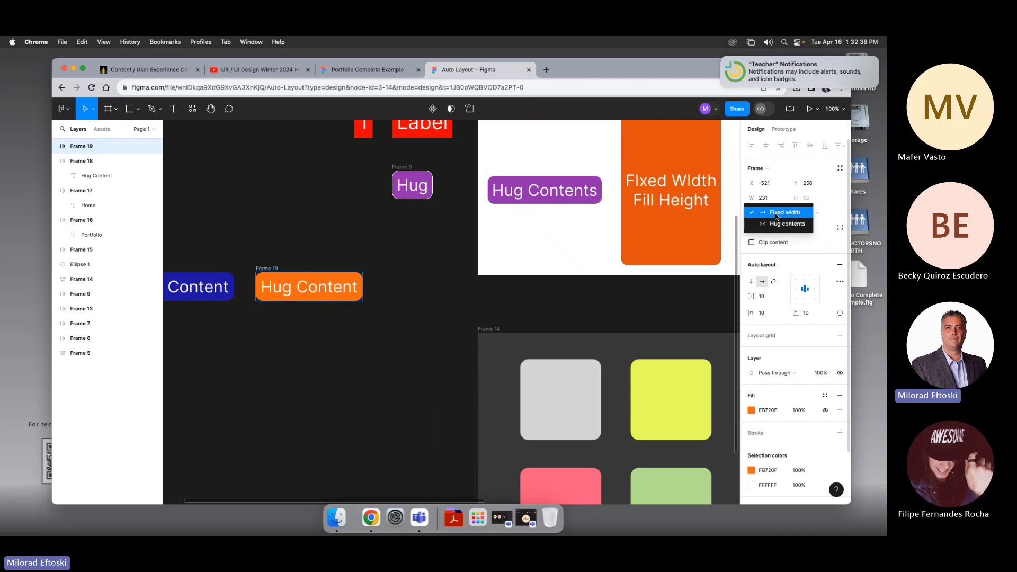
pyautogui.click(776, 214)
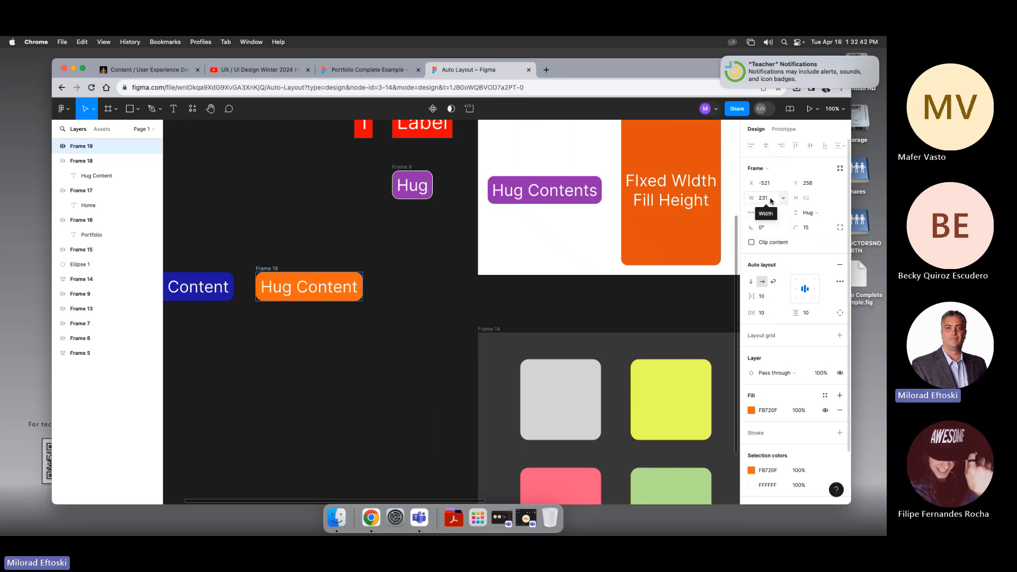
pyautogui.click(783, 199)
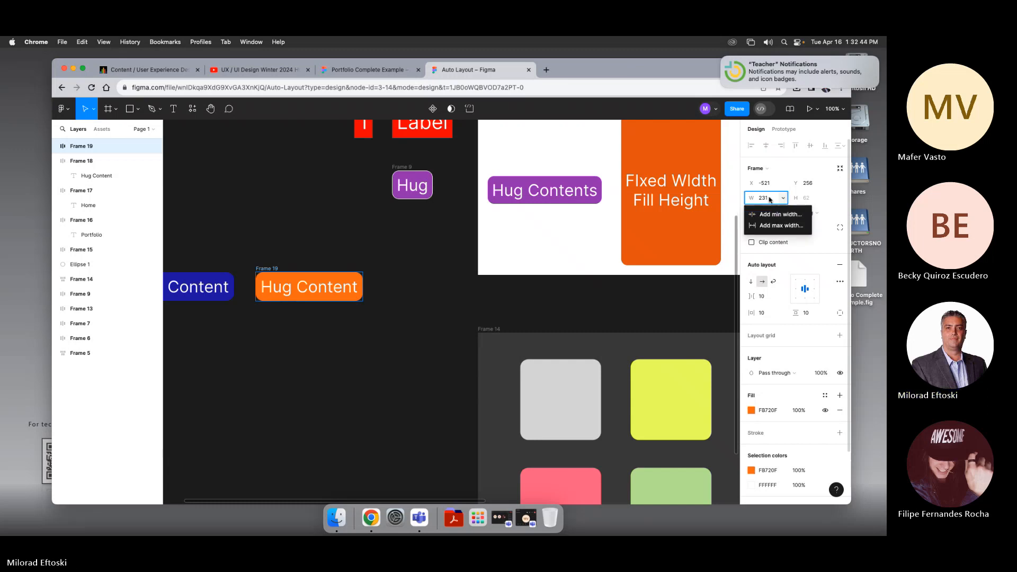
pyautogui.click(769, 200)
pyautogui.moveTo(750, 198); pyautogui.dragTo(746, 195)
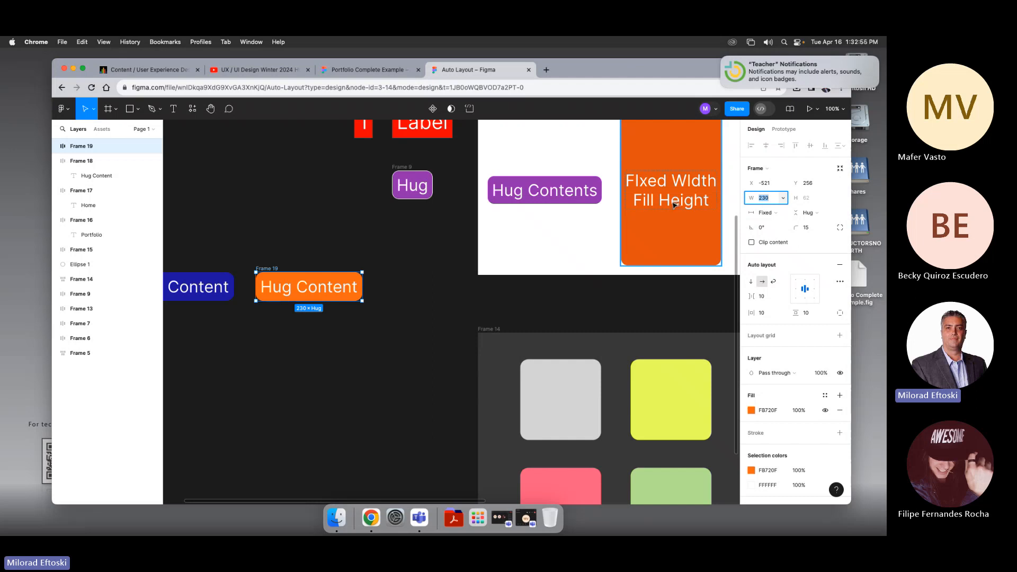
pyautogui.click(820, 214)
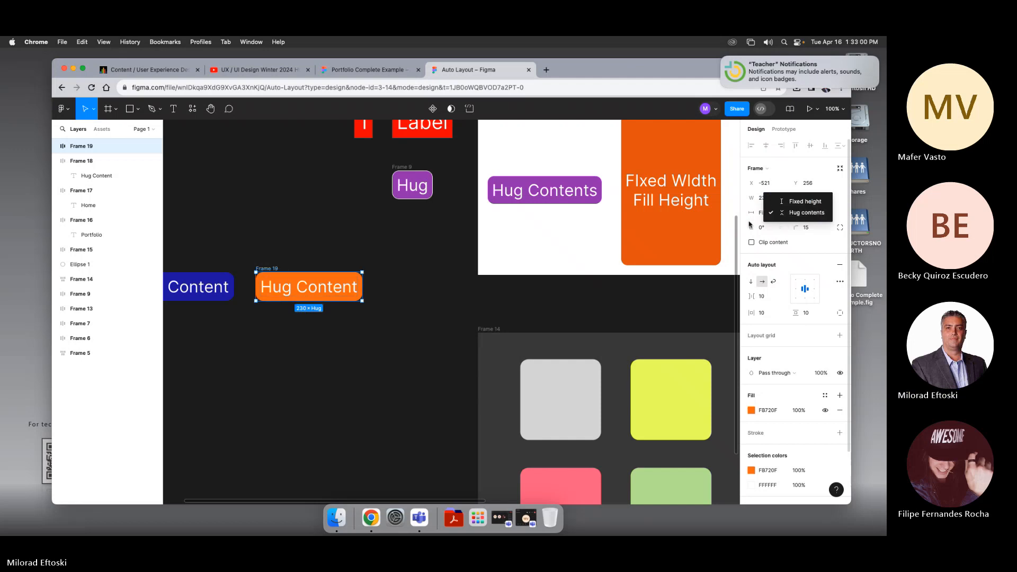
pyautogui.click(786, 217)
pyautogui.click(772, 213)
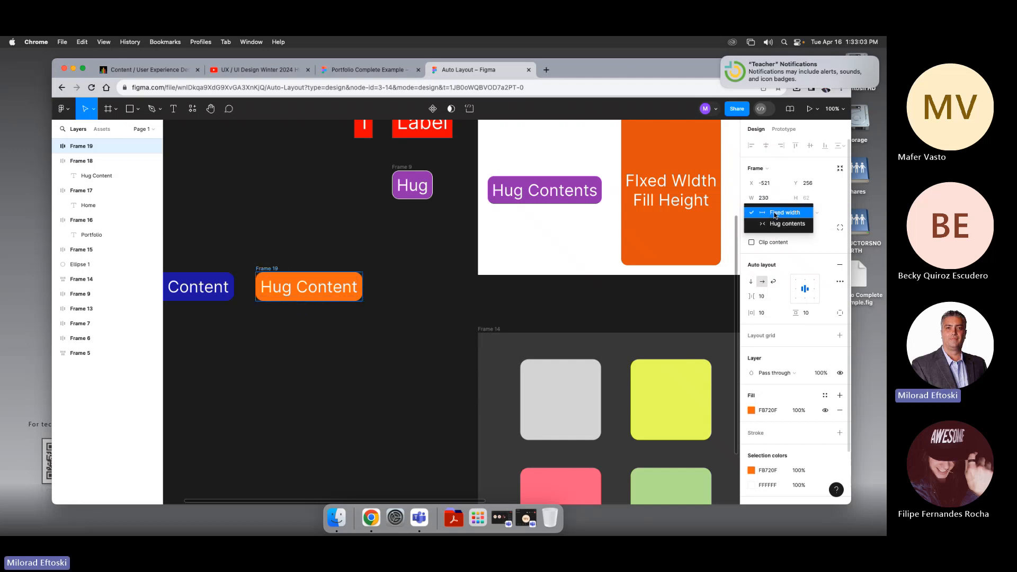
pyautogui.click(775, 213)
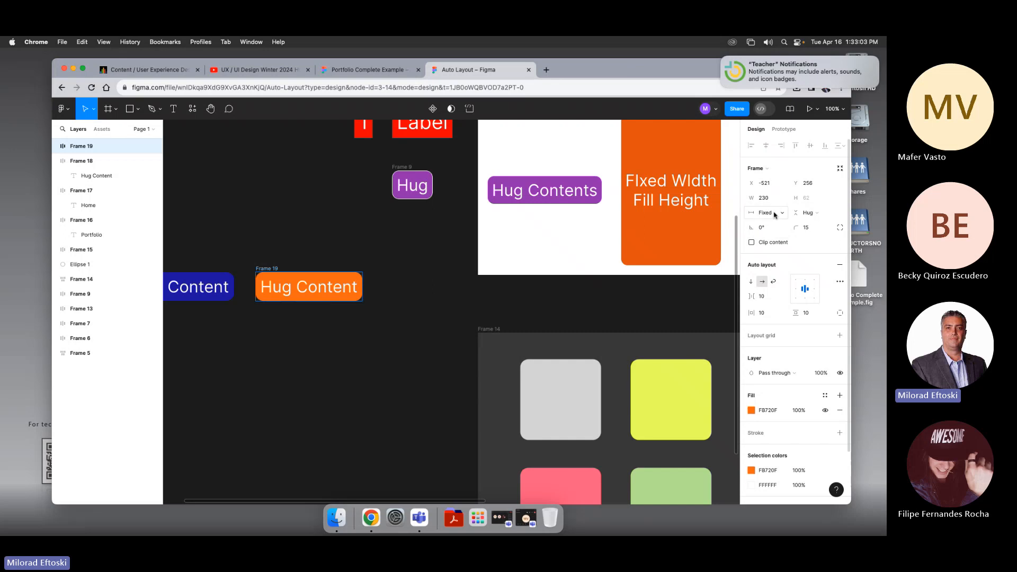
pyautogui.click(823, 214)
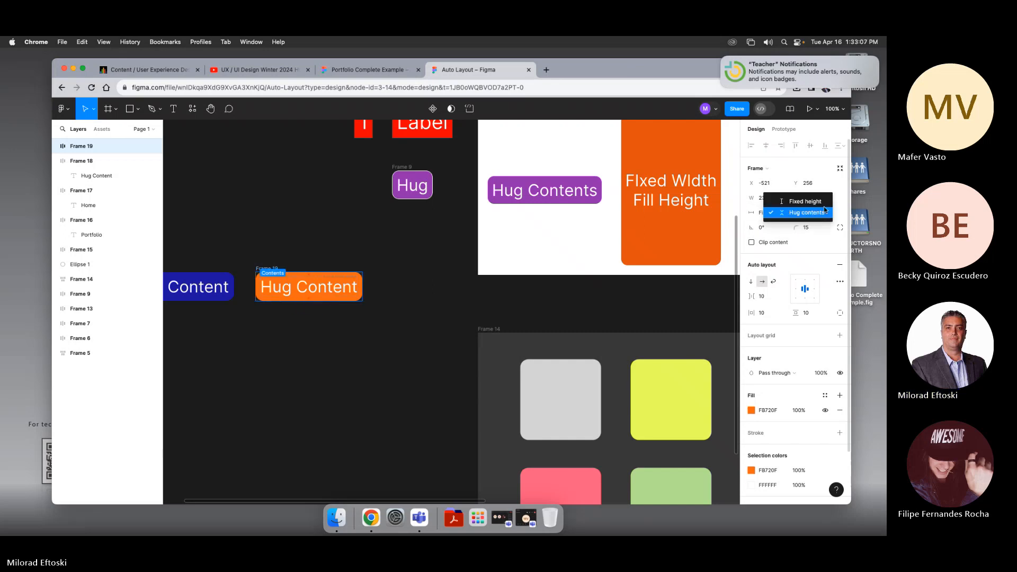
pyautogui.click(838, 211)
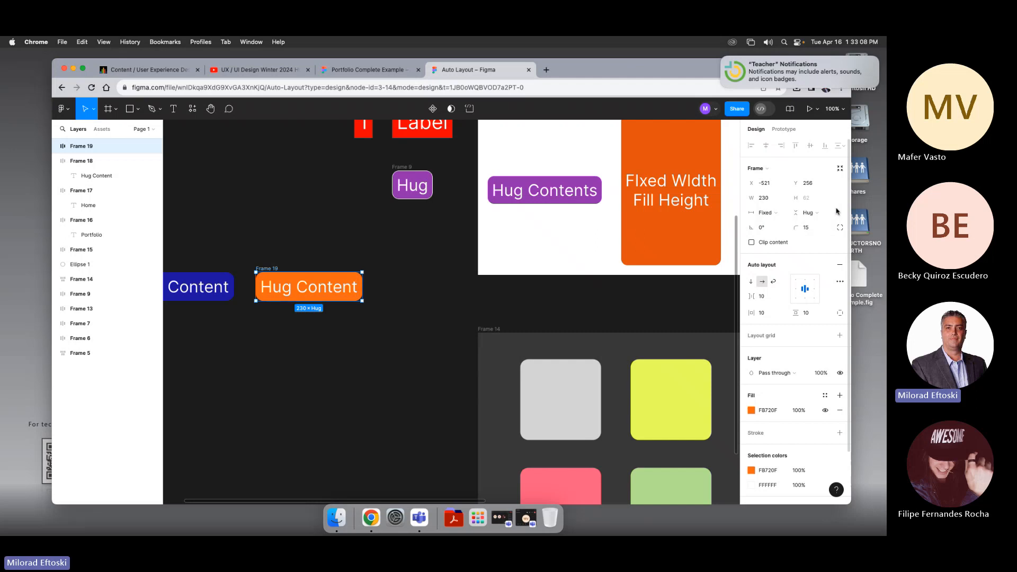
# Step: Switch the orange Hug Content button's vertical sizing from hug contents to fixed height
pyautogui.scroll(1, 682, 213)
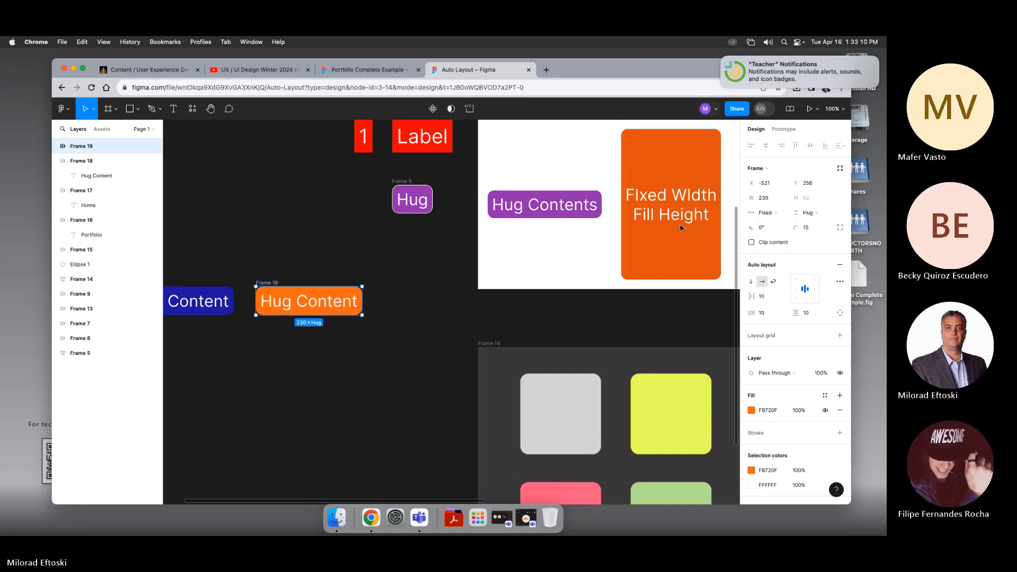
pyautogui.click(682, 228)
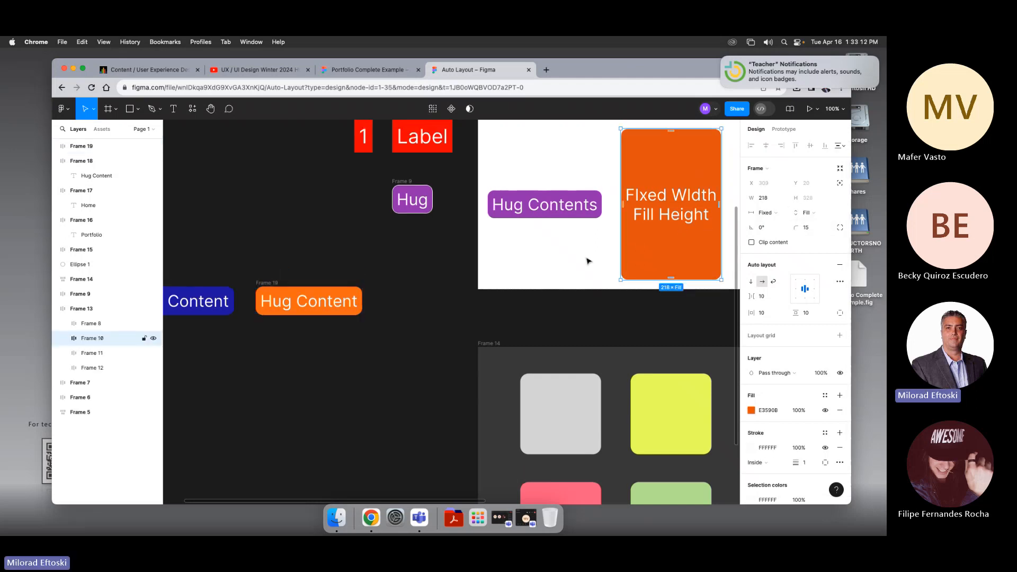
pyautogui.click(299, 289)
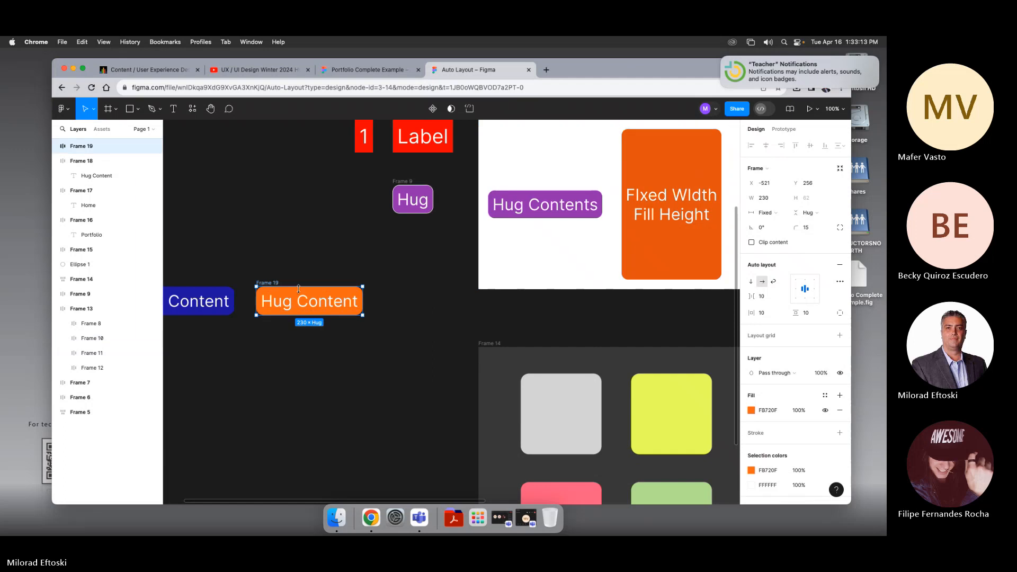
pyautogui.click(807, 212)
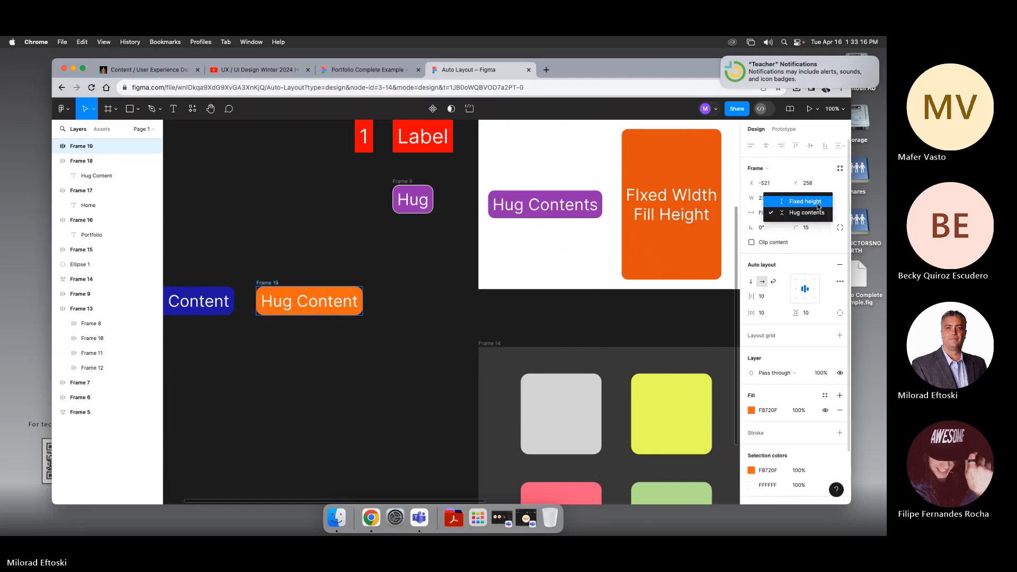
pyautogui.click(806, 202)
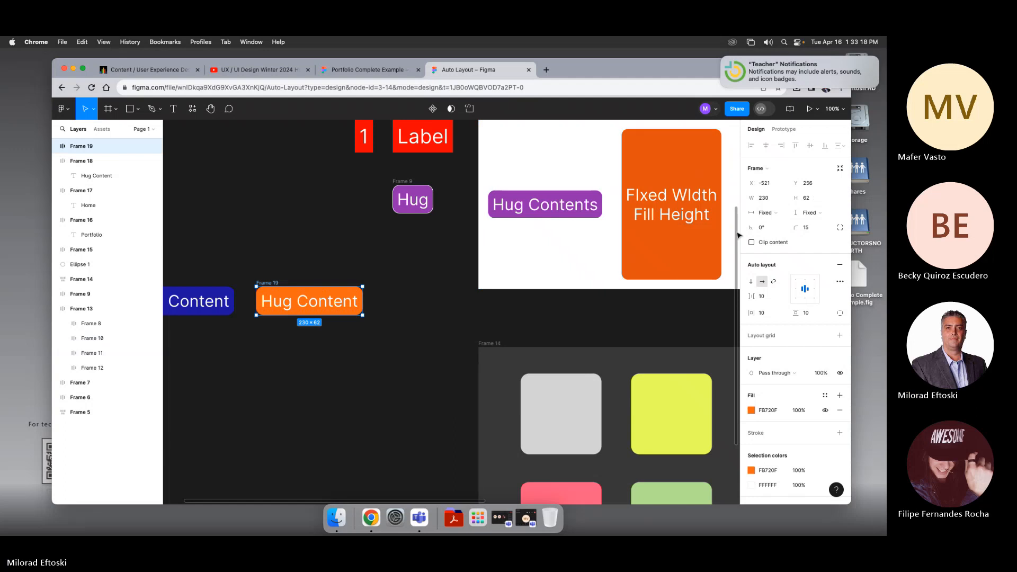
# Step: Compare the vertical sizing options of the orange button and the tall Fixed Width Fill Height frame
pyautogui.click(663, 202)
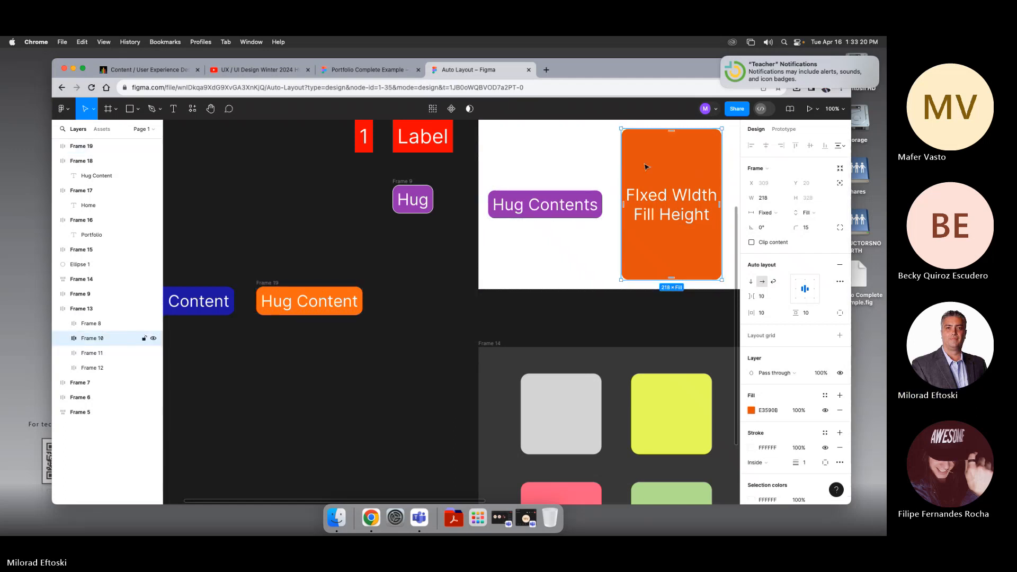
pyautogui.click(322, 290)
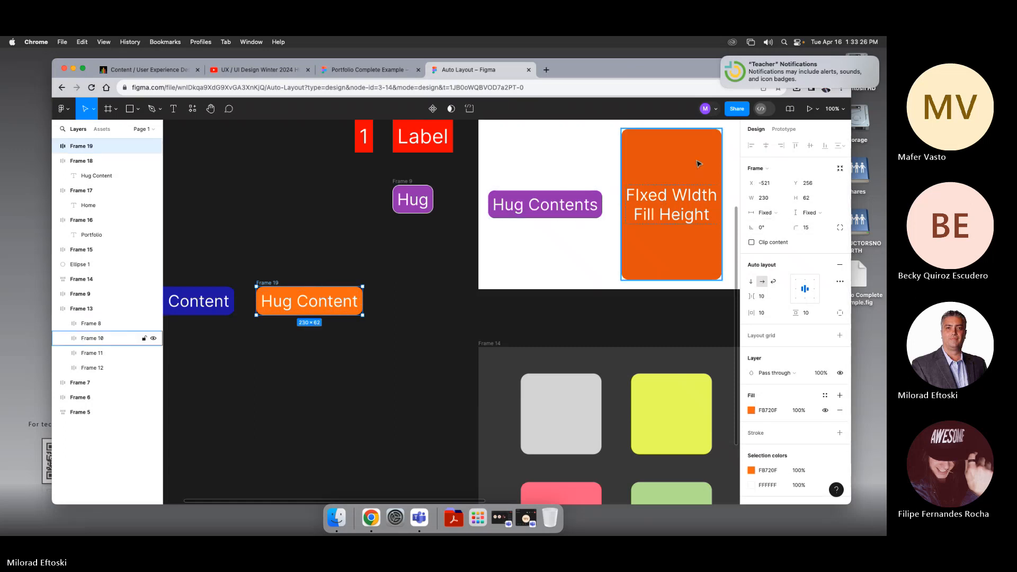
pyautogui.click(774, 215)
pyautogui.click(815, 213)
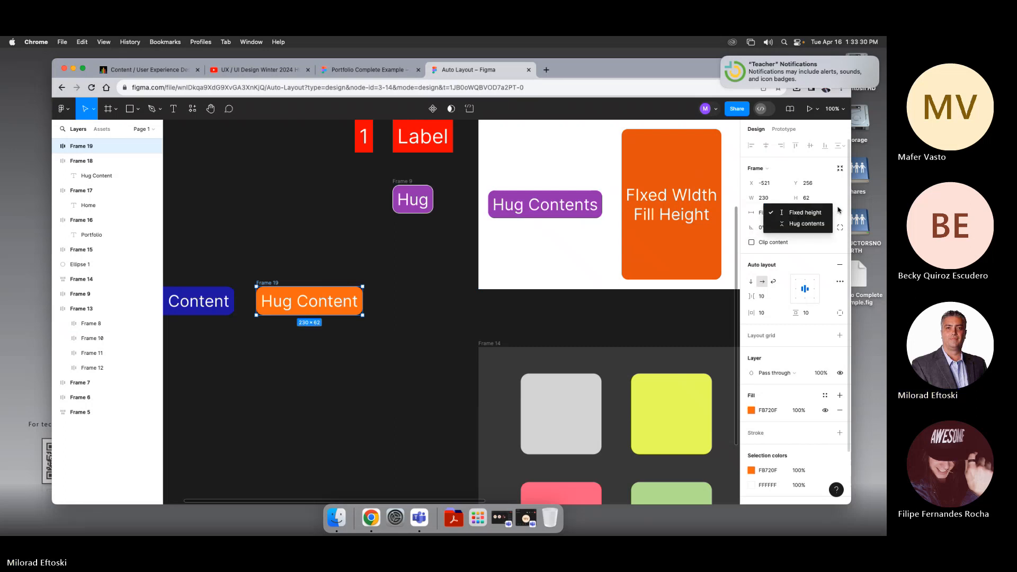
pyautogui.click(838, 211)
pyautogui.click(682, 171)
pyautogui.click(813, 213)
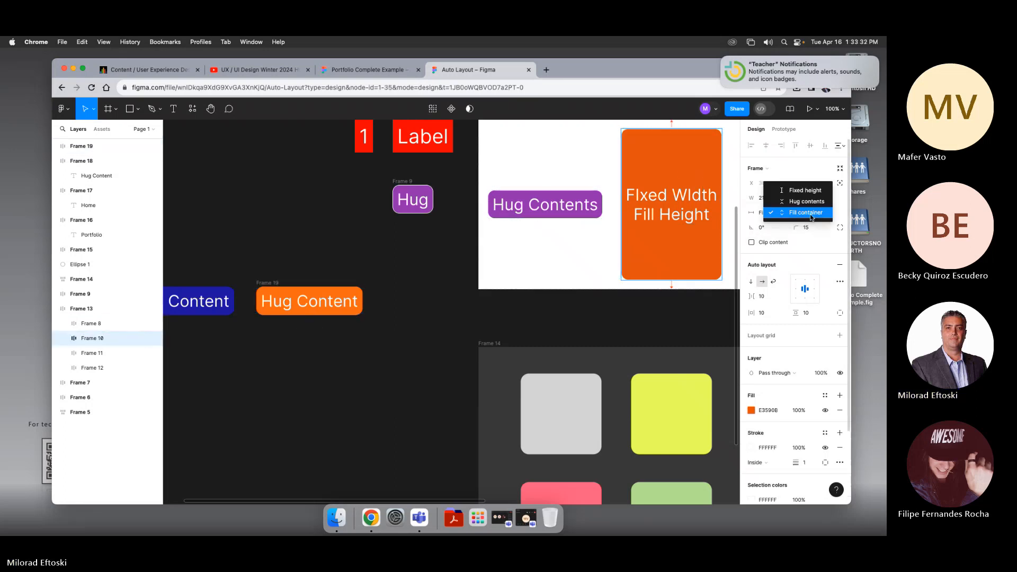
pyautogui.click(800, 213)
pyautogui.click(371, 253)
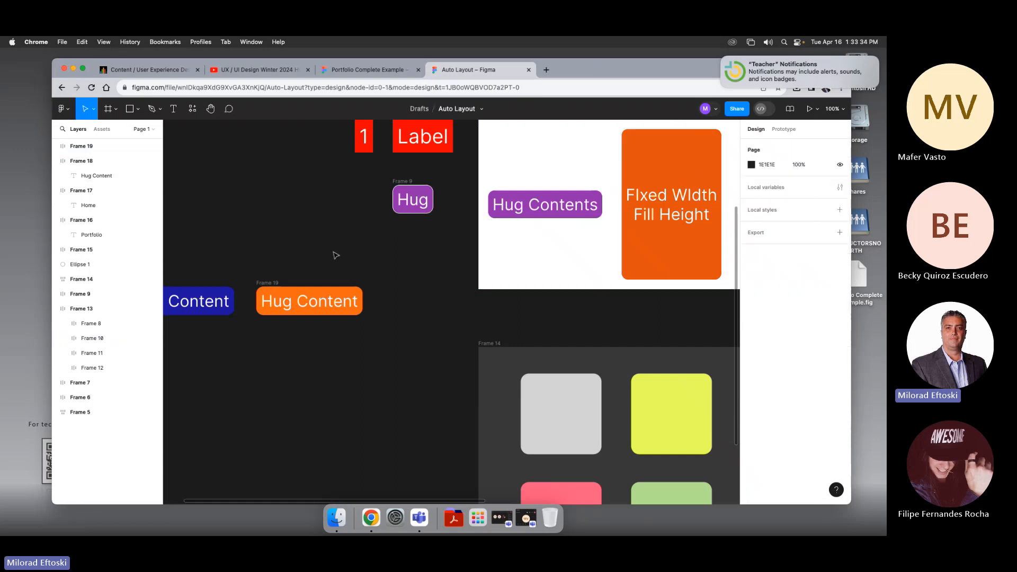
# Step: Change the first word of the orange button's label to Fixed
pyautogui.press('super+space')
pyautogui.moveTo(305, 251); pyautogui.dragTo(410, 258)
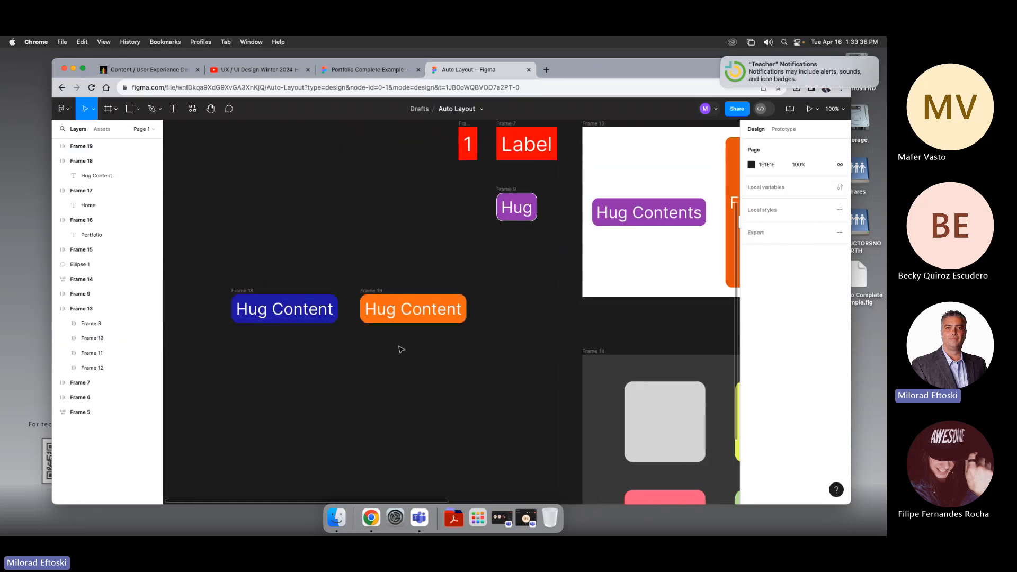
pyautogui.click(407, 315)
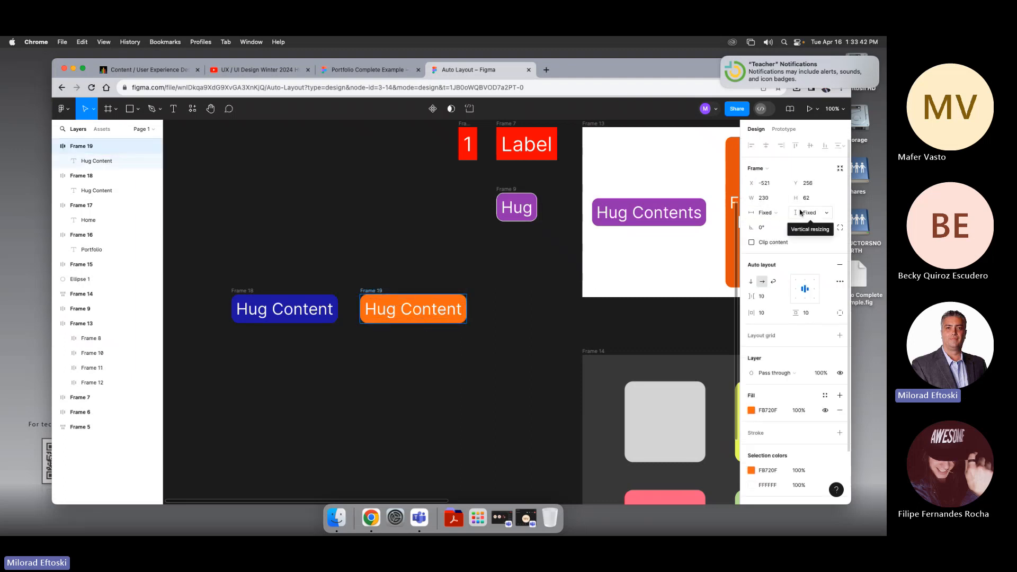
pyautogui.click(525, 306)
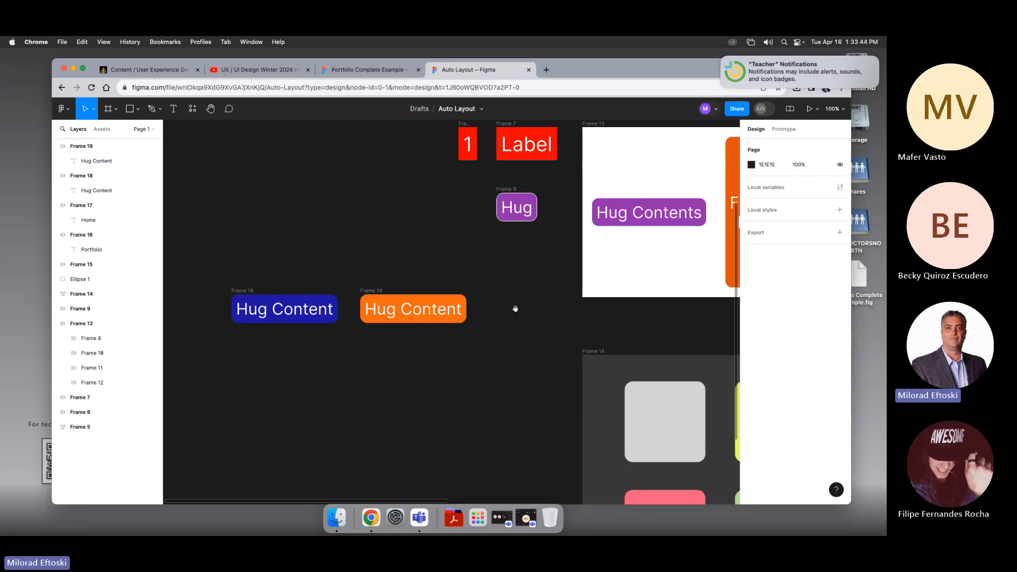
pyautogui.hscroll(3, 452, 300)
pyautogui.hscroll(-2, 437, 302)
pyautogui.doubleClick(351, 311)
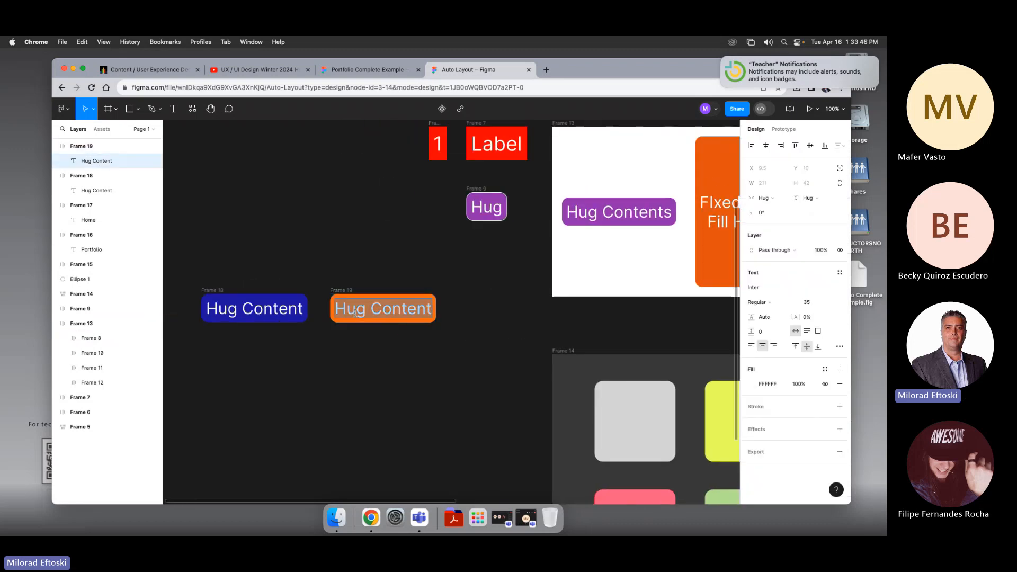
pyautogui.doubleClick(352, 311)
pyautogui.write('FIxed')
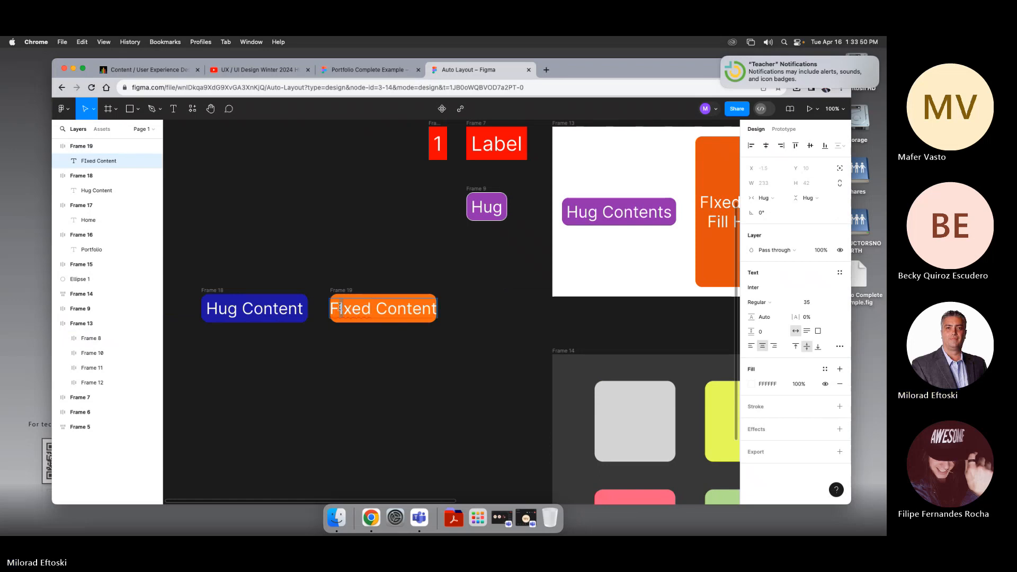
pyautogui.click(342, 309)
pyautogui.press('BackSpace')
pyautogui.write('i')
# Step: Replace the second word of the orange button's label with Width
pyautogui.hscroll(5, 429, 312)
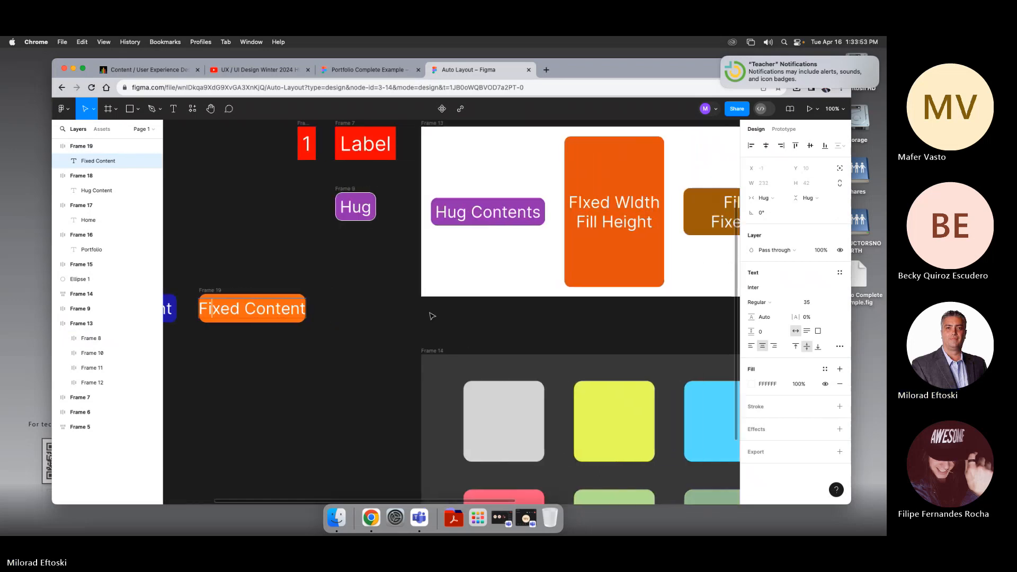
pyautogui.hscroll(-6, 423, 312)
pyautogui.doubleClick(425, 312)
pyautogui.write('Width')
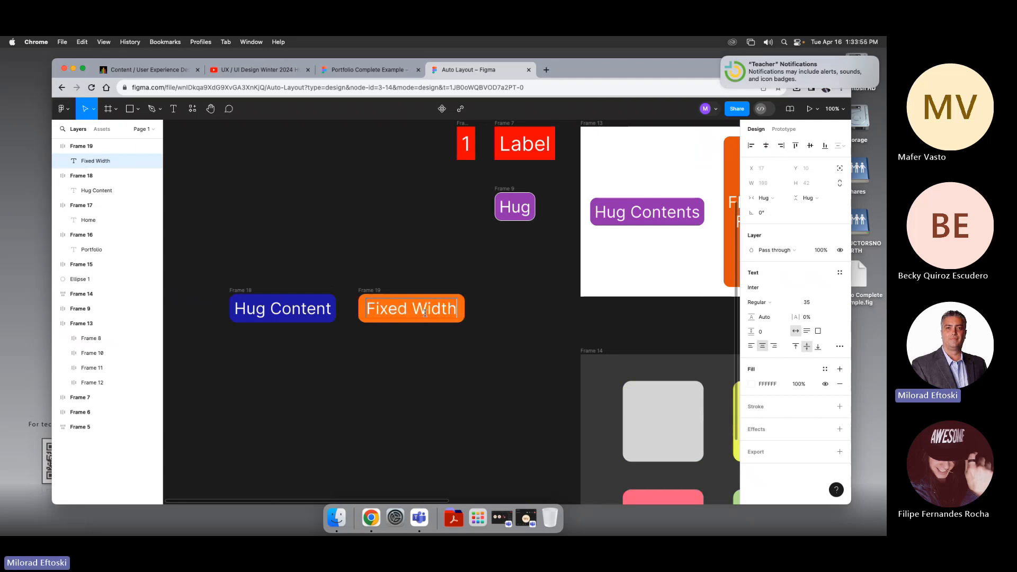
pyautogui.press('Escape')
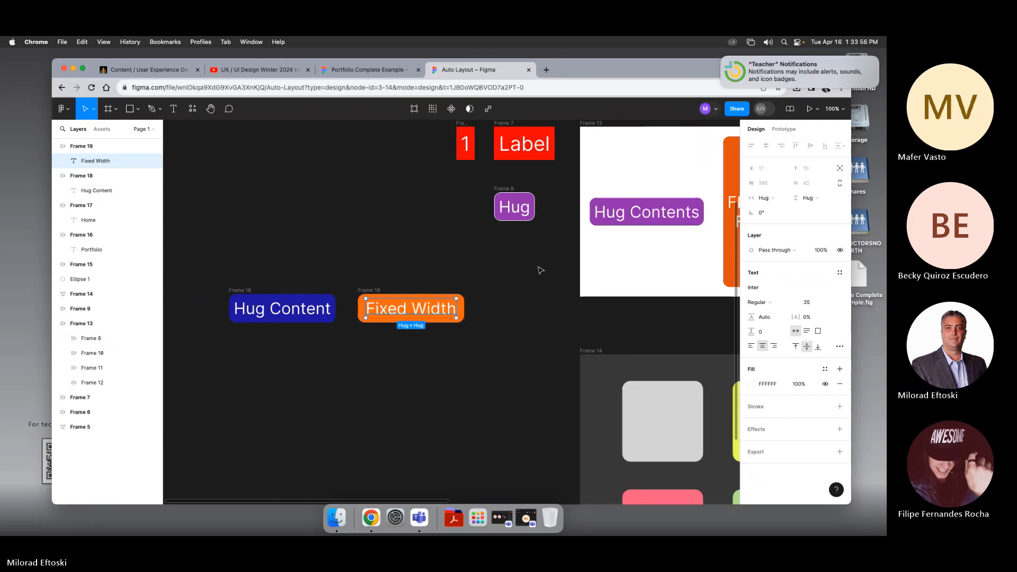
# Step: Correct the tall orange frame's label to read Fixed Width Fill Height
pyautogui.hscroll(5, 541, 267)
pyautogui.click(623, 206)
pyautogui.doubleClick(621, 205)
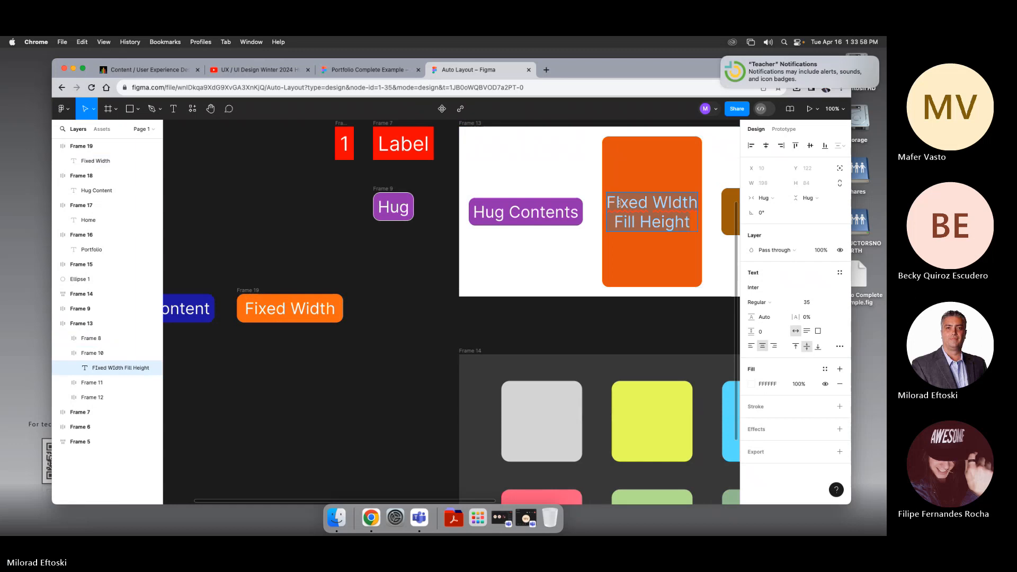
pyautogui.write('i')
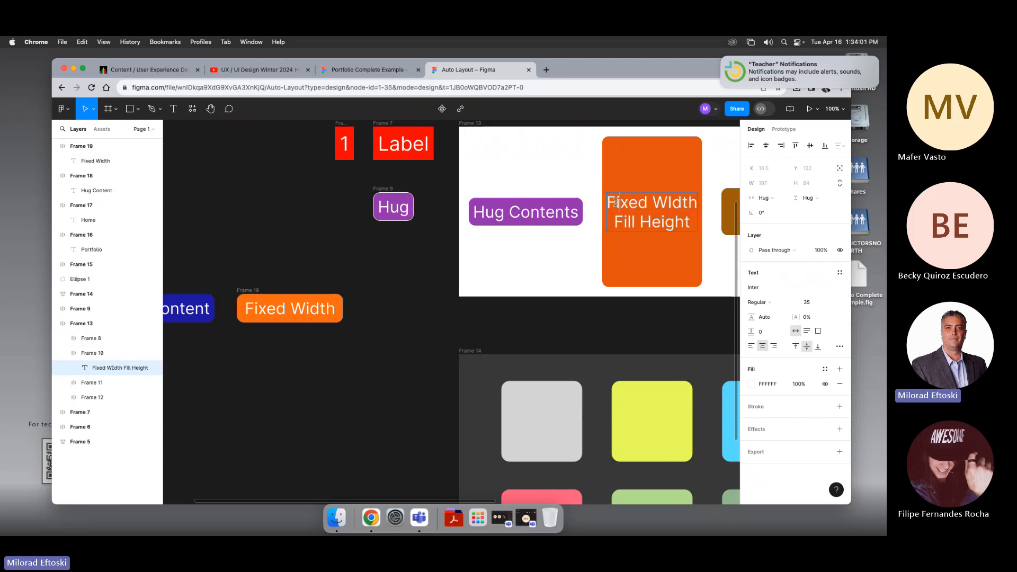
pyautogui.click(671, 204)
pyautogui.press('BackSpace')
pyautogui.write('i')
# Step: Add a second line, Fill Height, to the orange button's label
pyautogui.click(282, 312)
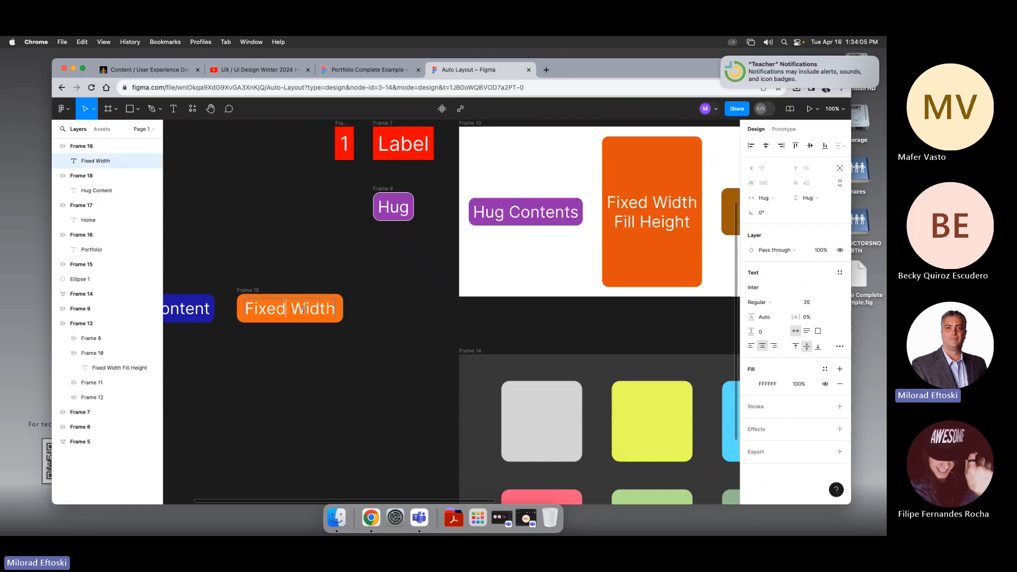
pyautogui.click(333, 310)
pyautogui.press('Return')
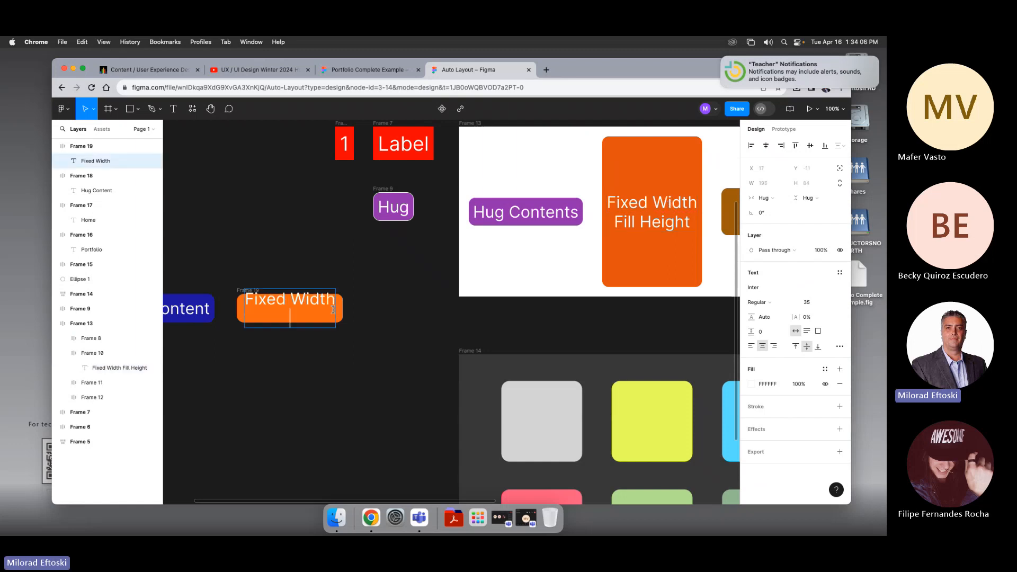
pyautogui.write('Fill Height')
pyautogui.click(338, 395)
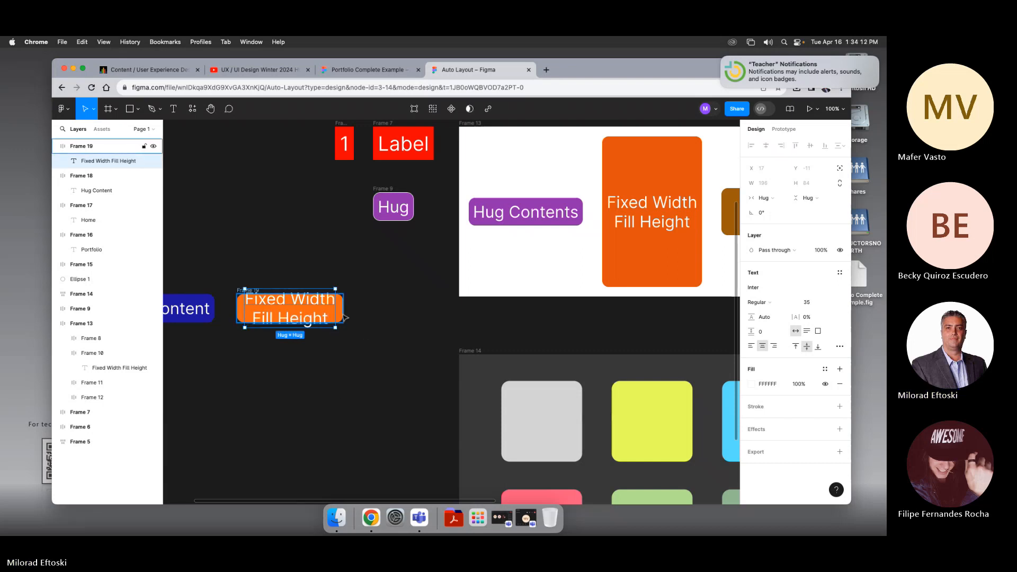
# Step: Resize the orange button's height to about 107 so both label lines fit
pyautogui.click(351, 316)
pyautogui.click(341, 314)
pyautogui.moveTo(296, 294); pyautogui.dragTo(302, 335)
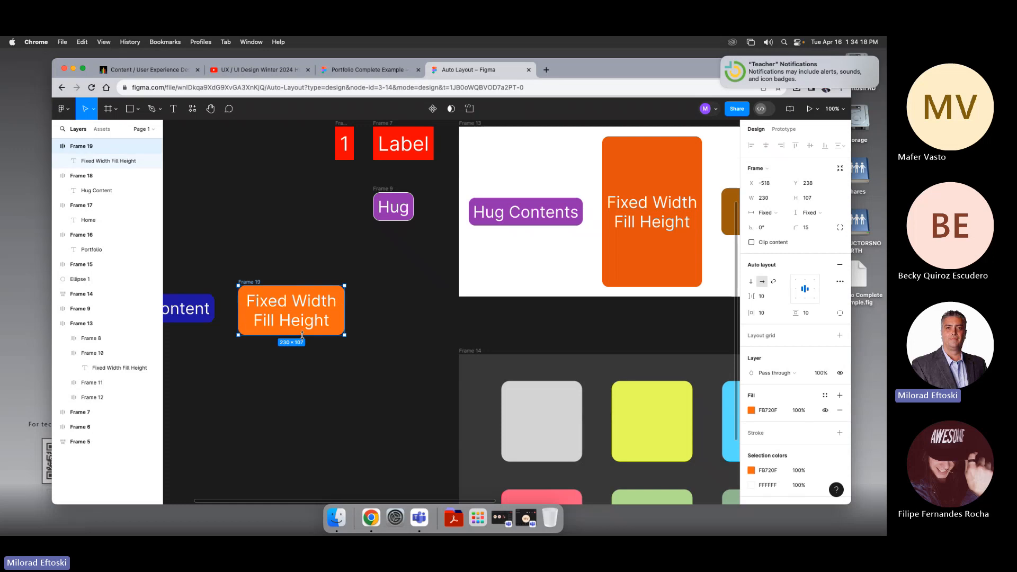
# Step: Duplicate the orange Fixed Width Fill Height button and place the copy just to its right
pyautogui.hscroll(-4, 324, 358)
pyautogui.click(428, 367)
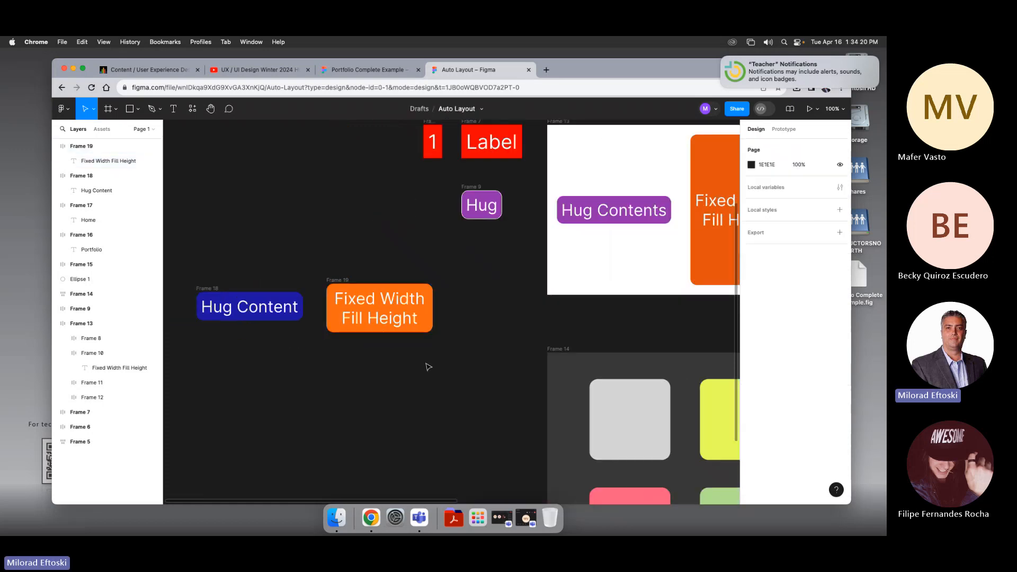
pyautogui.hscroll(9, 334, 380)
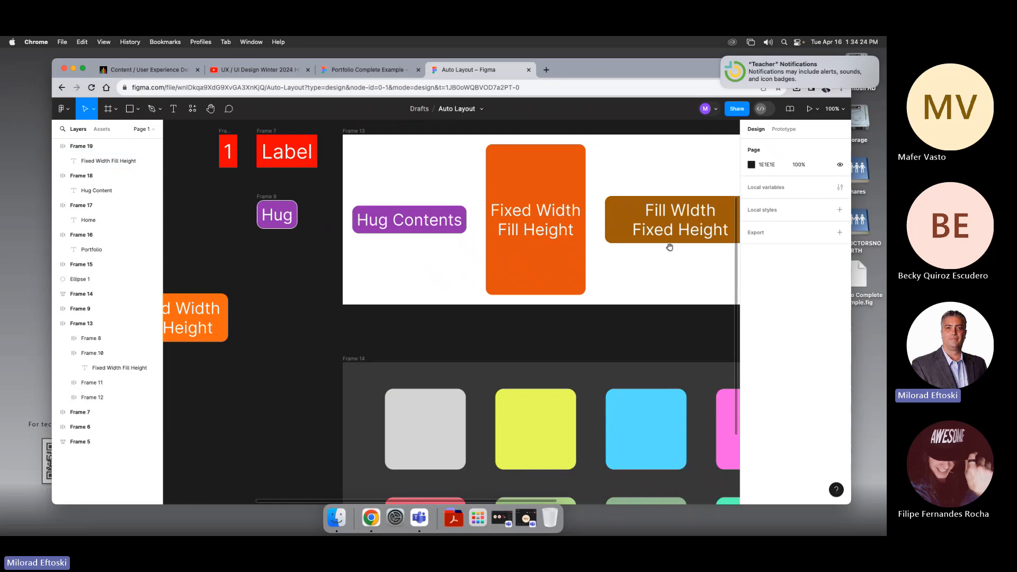
pyautogui.hscroll(-7, 586, 264)
pyautogui.press('-')
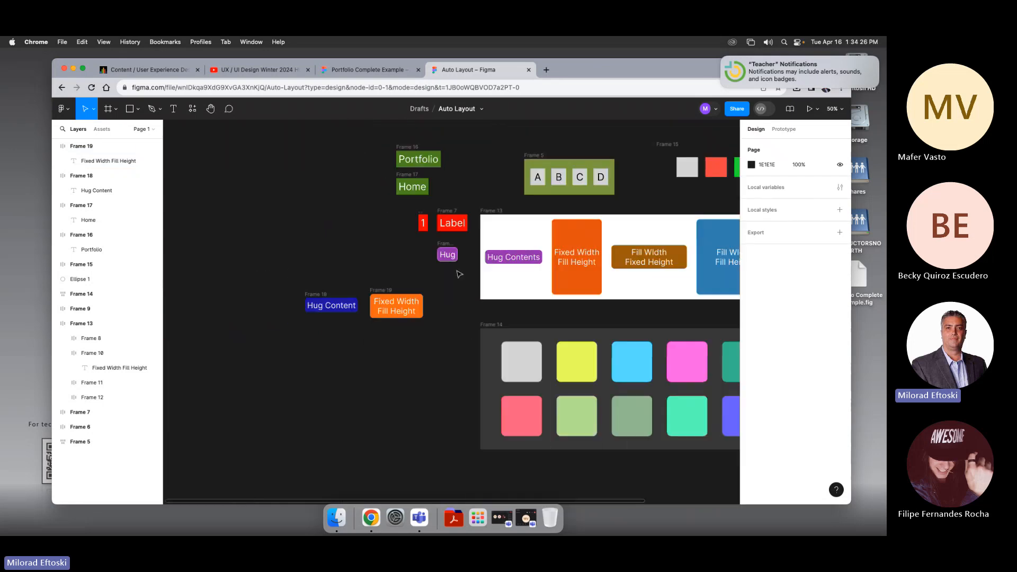
pyautogui.hscroll(1, 424, 278)
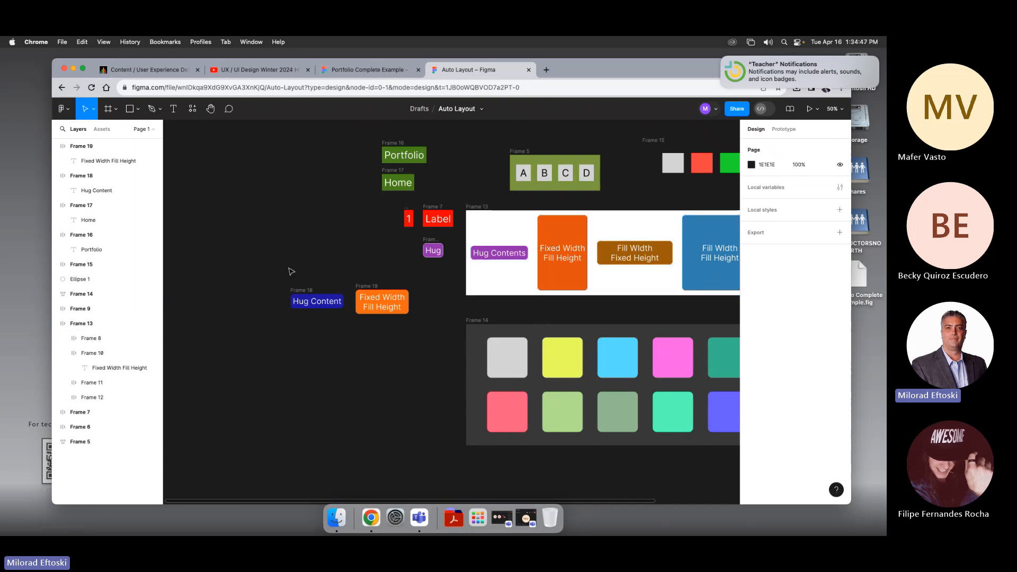
pyautogui.moveTo(297, 295); pyautogui.dragTo(288, 291)
pyautogui.moveTo(386, 294); pyautogui.dragTo(377, 273)
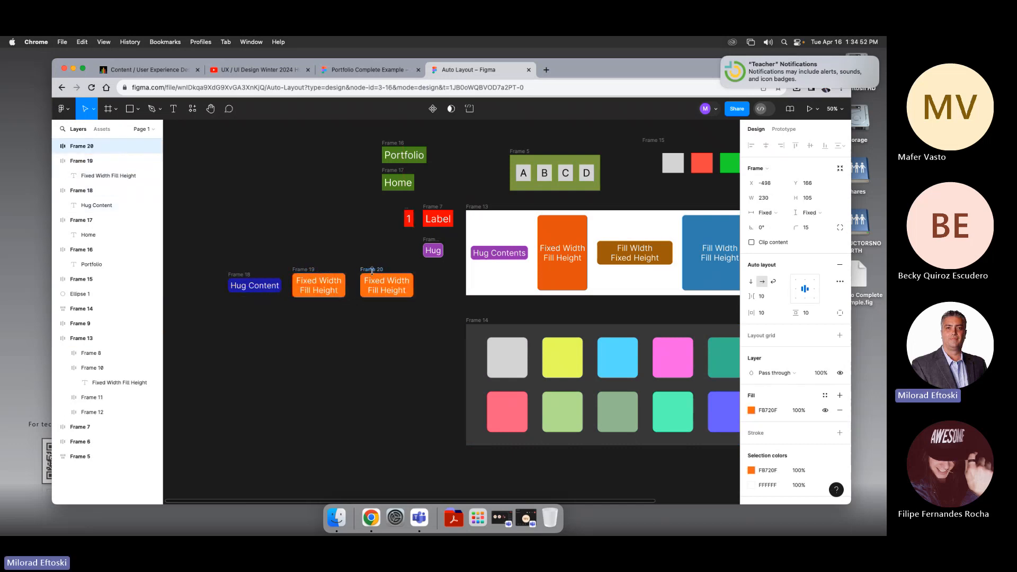
# Step: Change the copied button's fill colour to purple BD0FFB
pyautogui.click(752, 410)
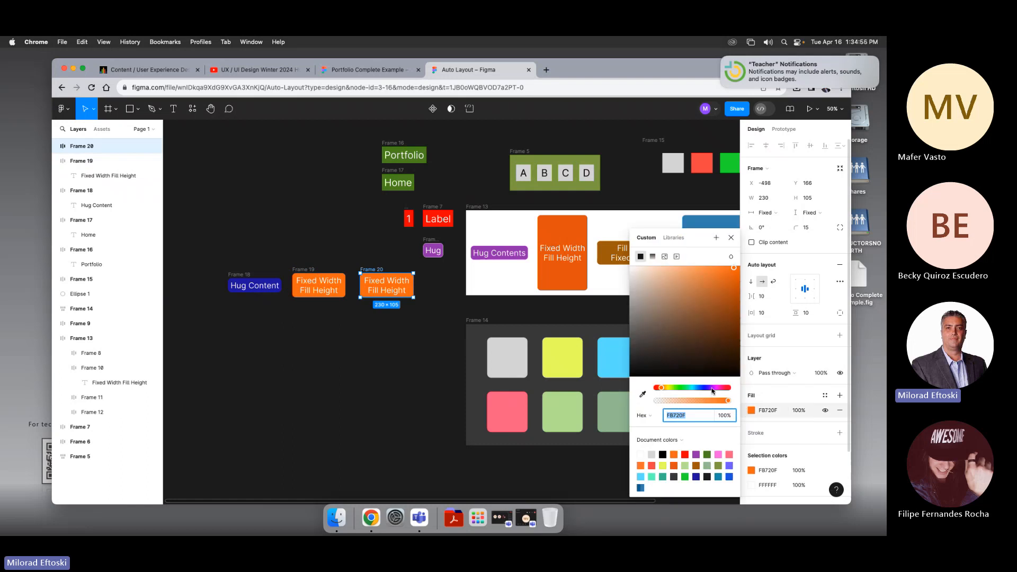
pyautogui.moveTo(713, 391)
pyautogui.mouseDown()
pyautogui.moveTo(657, 391)
pyautogui.moveTo(717, 391)
pyautogui.mouseUp()
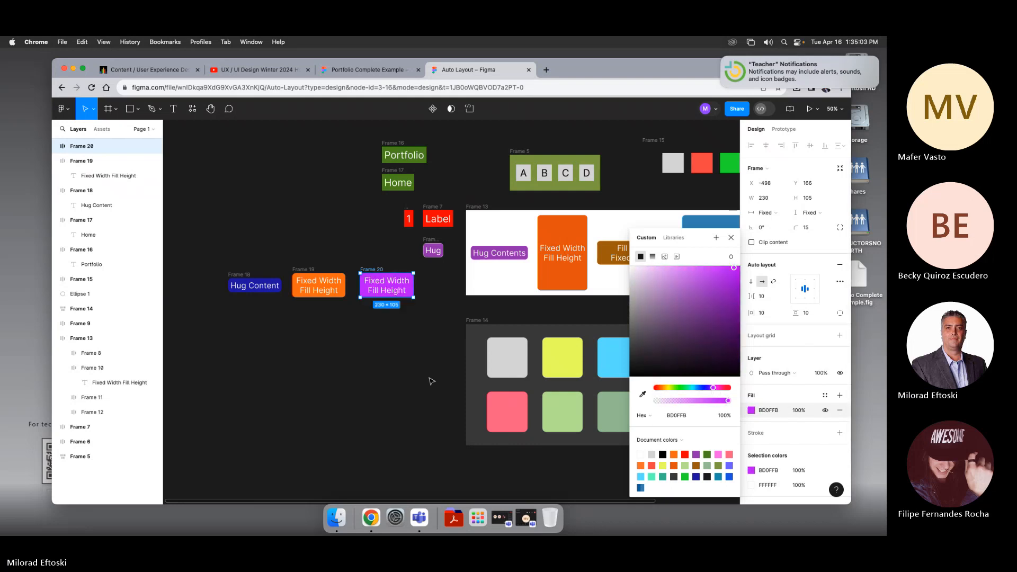
pyautogui.click(389, 377)
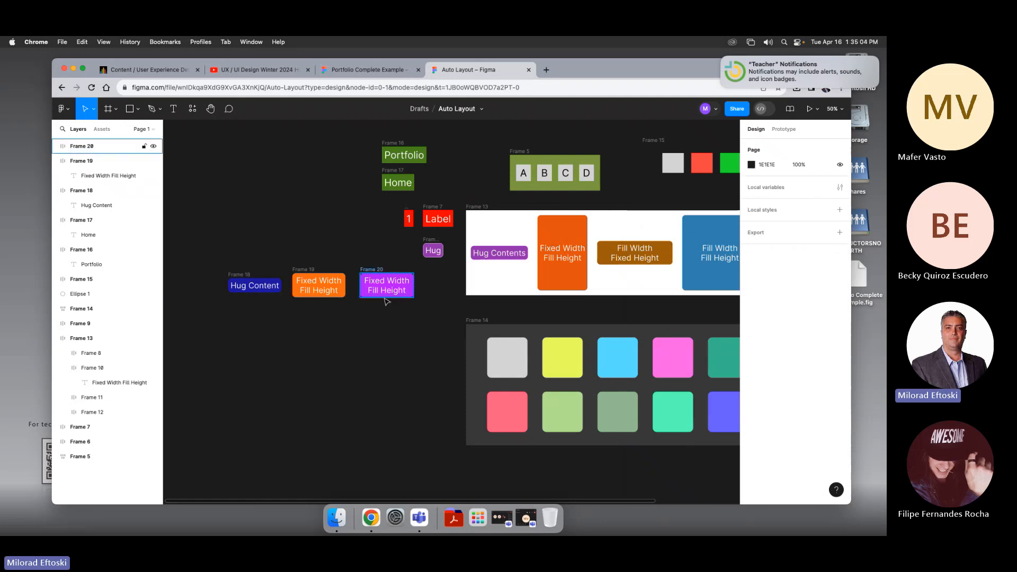
# Step: Edit the purple button's label to read Fill Width Fill Height
pyautogui.click(383, 292)
pyautogui.click(383, 292)
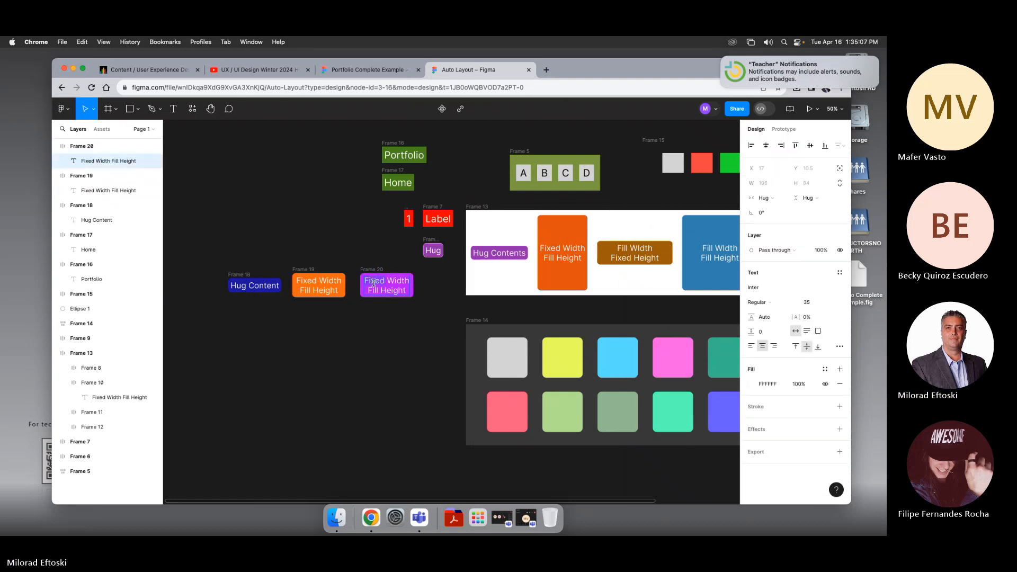
pyautogui.write('Fill')
pyautogui.click(383, 346)
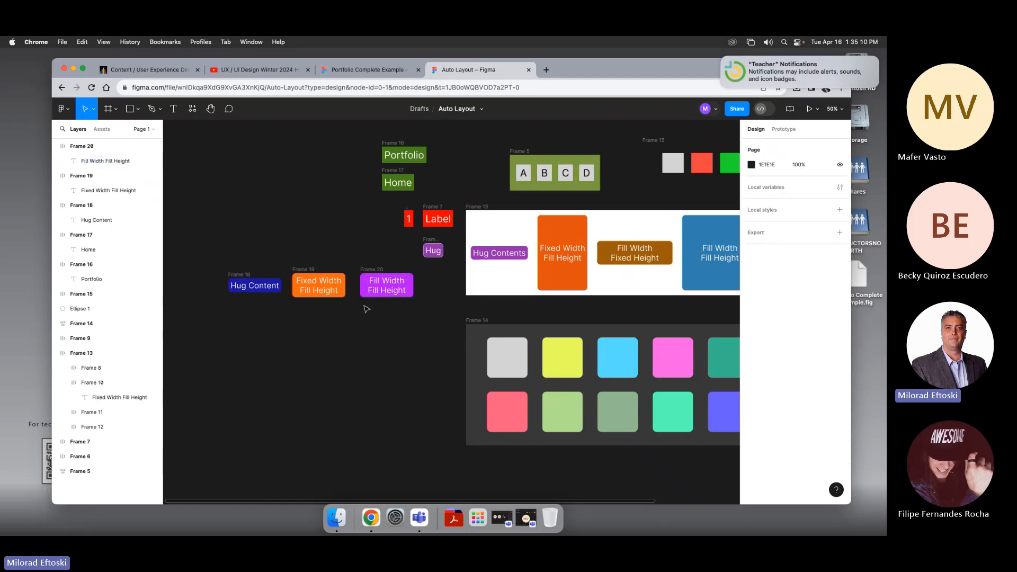
# Step: Select the three buttons, move them lower together, and wrap them in a new auto layout frame
pyautogui.hscroll(1, 367, 307)
pyautogui.moveTo(222, 250); pyautogui.dragTo(365, 323)
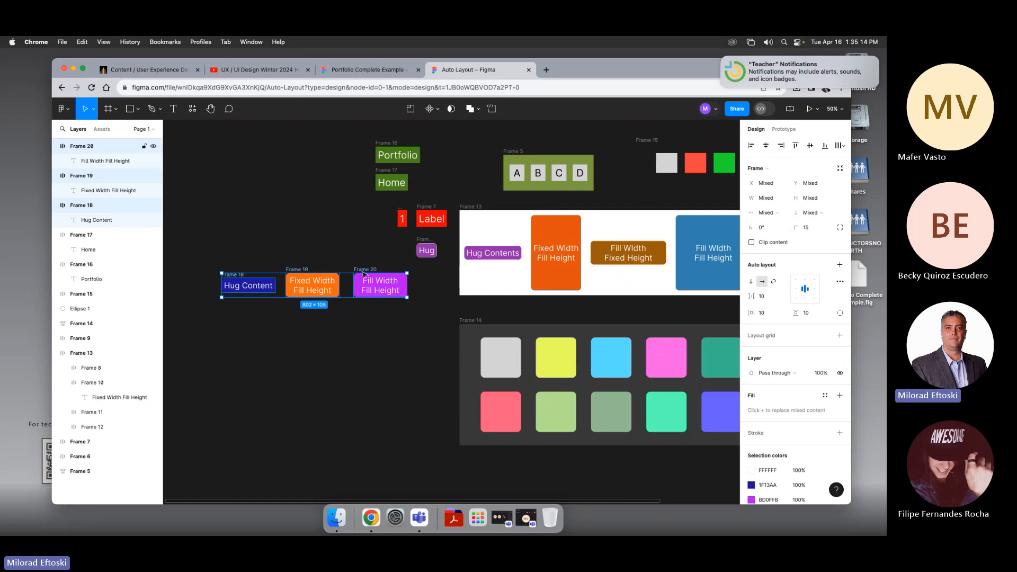
pyautogui.moveTo(366, 272); pyautogui.dragTo(350, 336)
pyautogui.hscroll(-5, 371, 297)
pyautogui.scroll(-1, 371, 296)
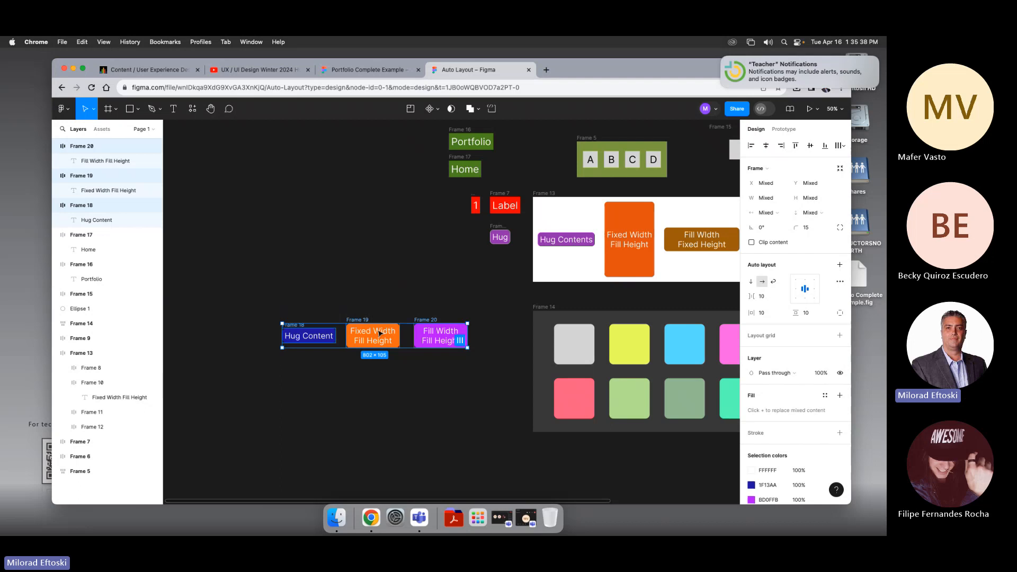
pyautogui.hotkey('shift', 'a')
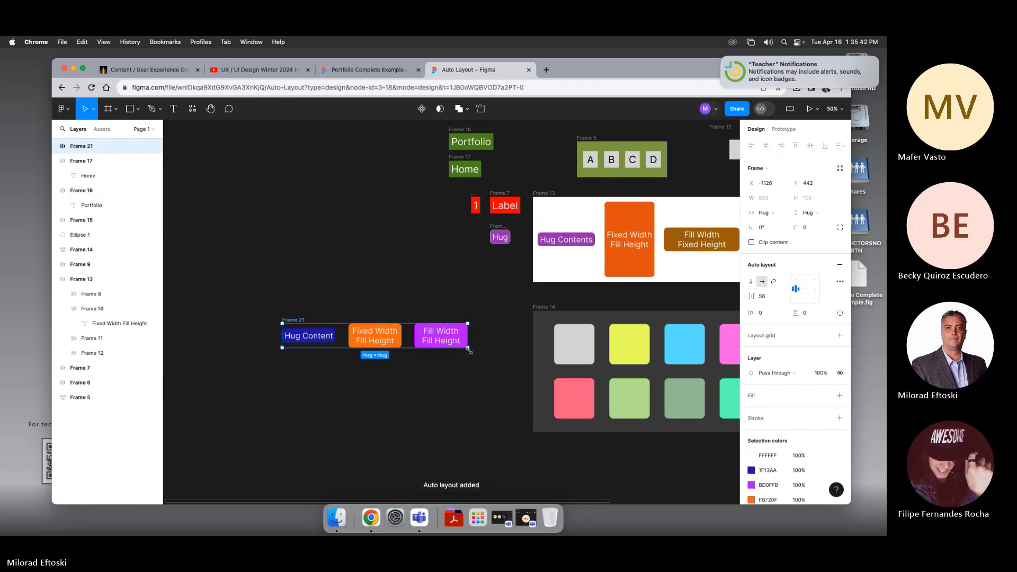
# Step: Resize the container frame to about 944 × 306, centre its contents, and move it up
pyautogui.moveTo(467, 347); pyautogui.dragTo(500, 394)
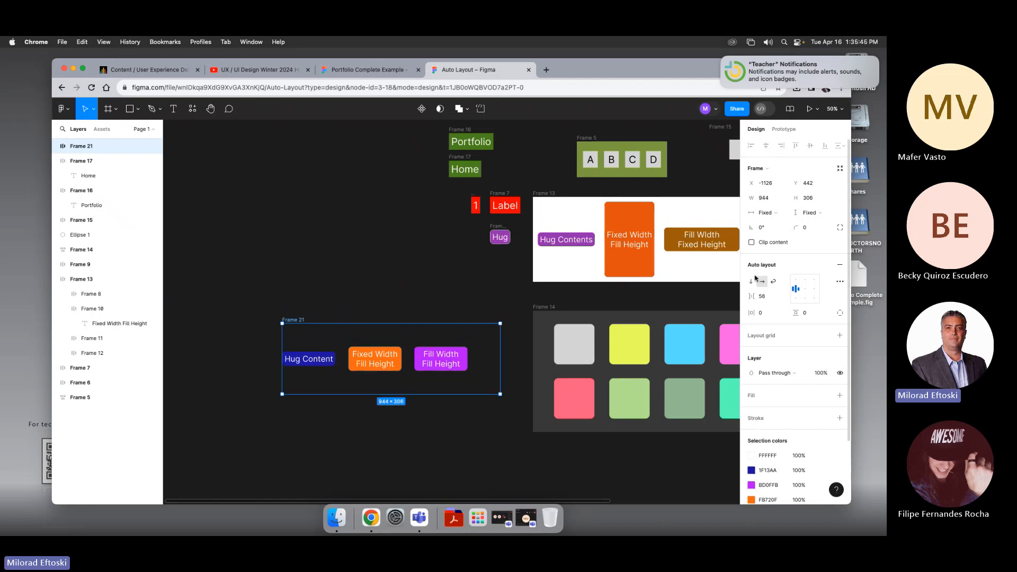
pyautogui.click(805, 291)
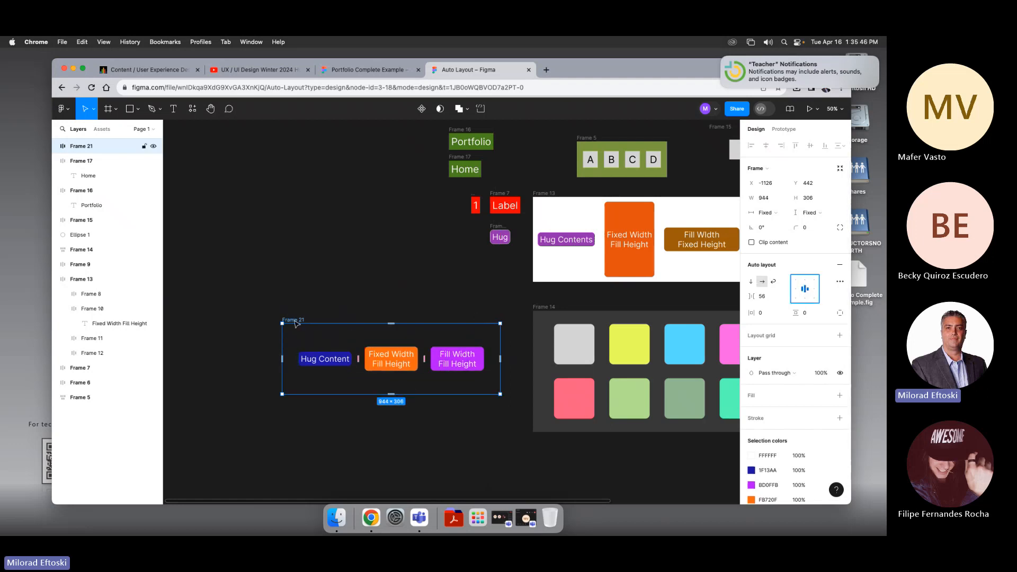
pyautogui.moveTo(293, 320); pyautogui.dragTo(269, 257)
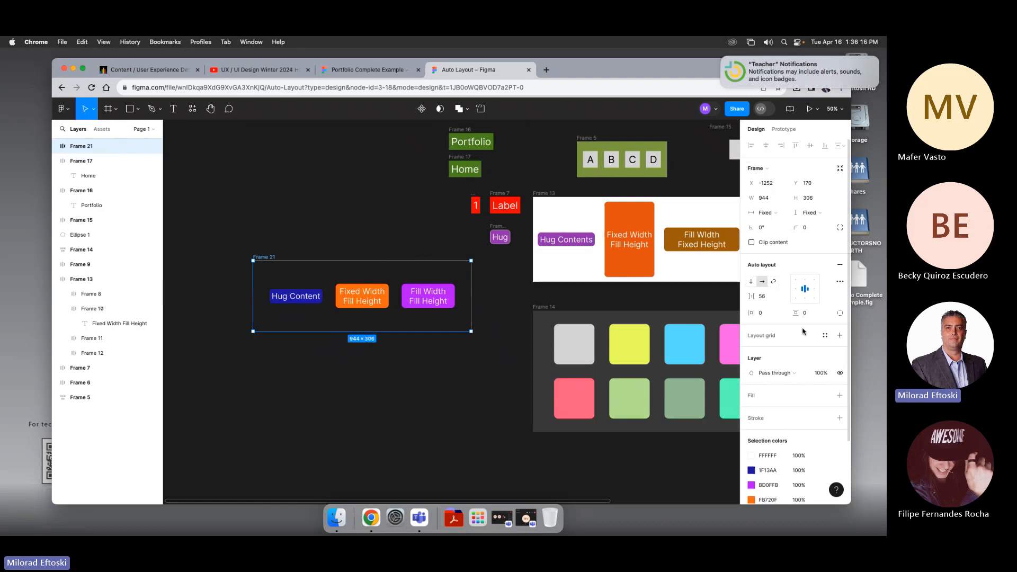
# Step: Give the container a green 93C73F fill, then reposition it and enlarge it to about 884 × 511
pyautogui.click(752, 395)
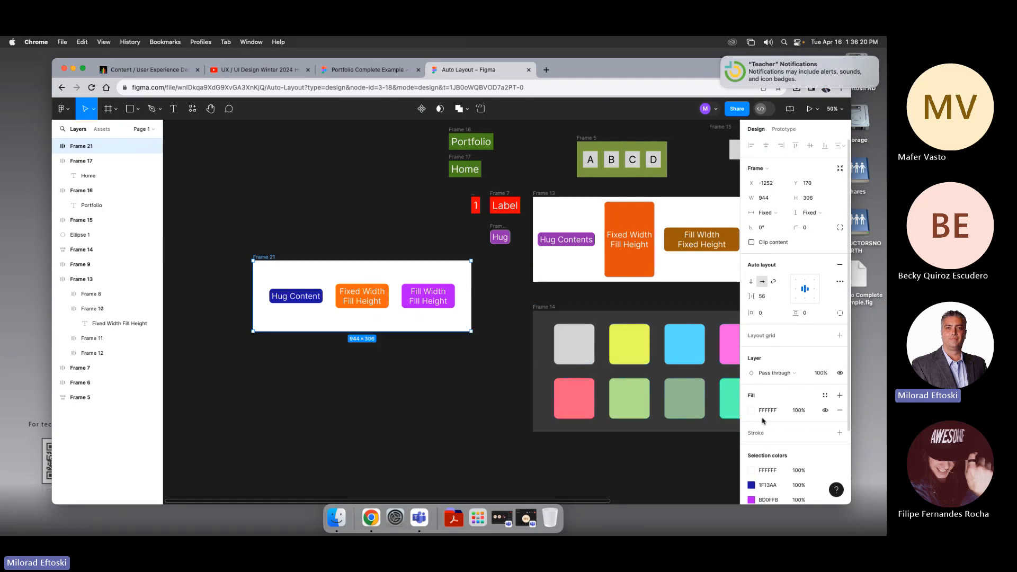
pyautogui.click(752, 410)
pyautogui.moveTo(643, 302)
pyautogui.mouseDown()
pyautogui.moveTo(634, 313)
pyautogui.moveTo(631, 302)
pyautogui.mouseUp()
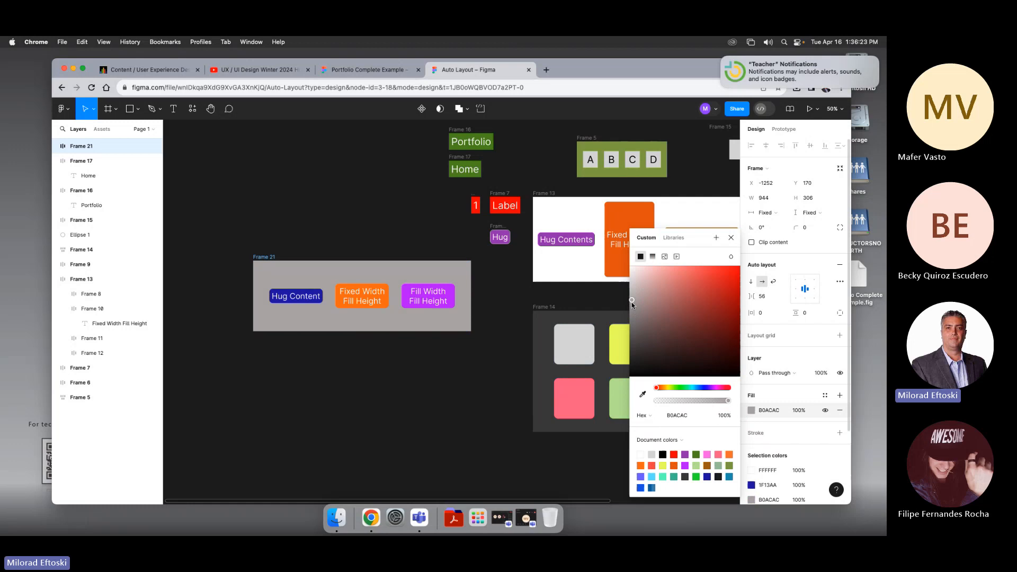
pyautogui.click(673, 388)
pyautogui.moveTo(670, 306); pyautogui.dragTo(705, 293)
pyautogui.click(401, 416)
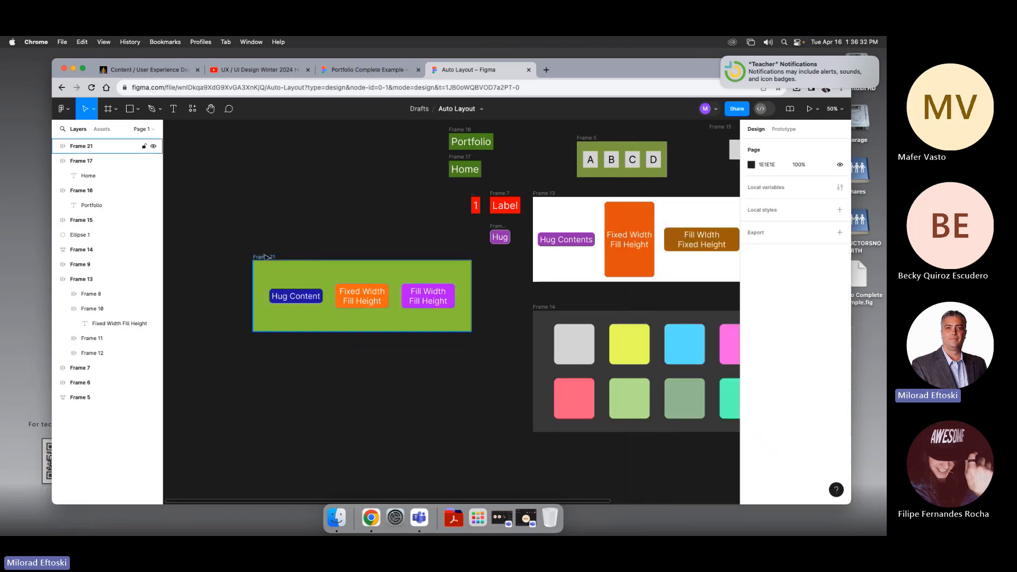
pyautogui.moveTo(364, 296); pyautogui.dragTo(345, 281)
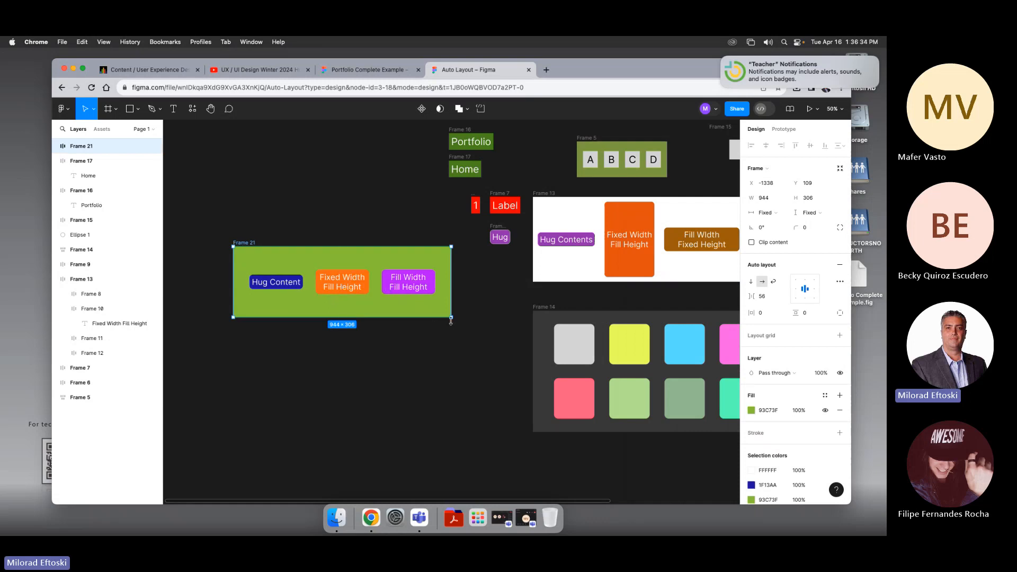
pyautogui.moveTo(452, 316); pyautogui.dragTo(442, 362)
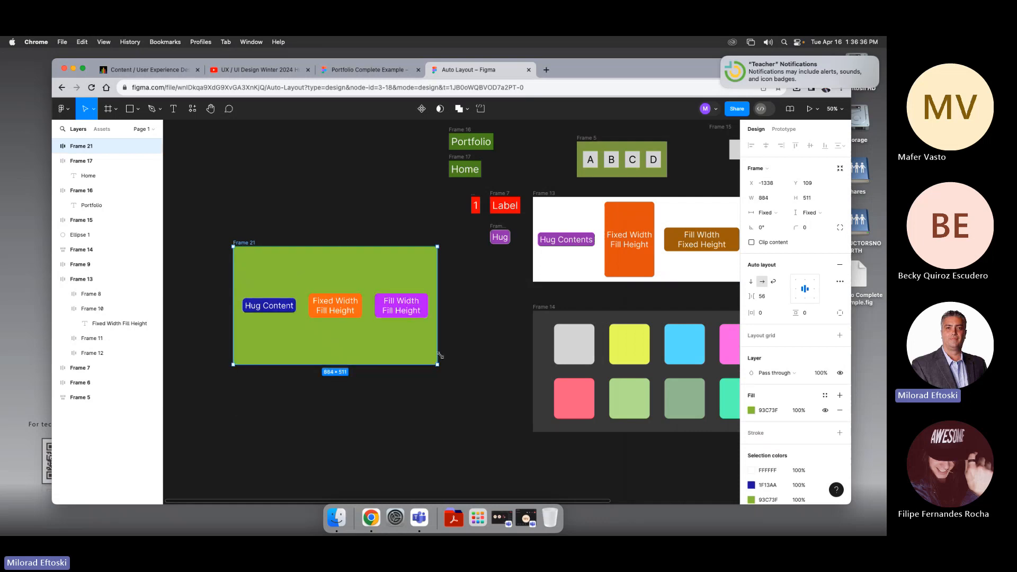
# Step: Set the orange button's height to Fill container
pyautogui.click(347, 300)
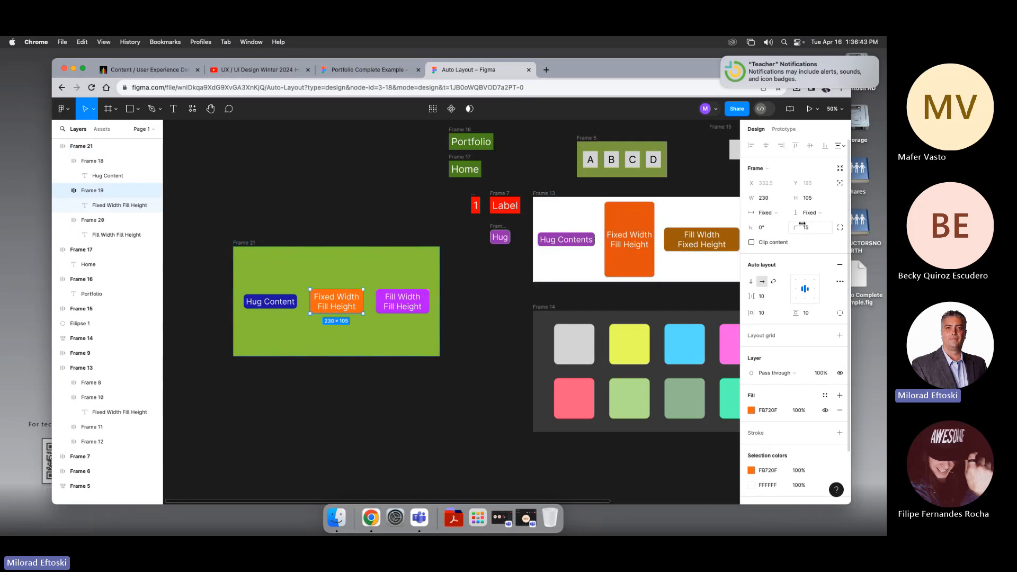
pyautogui.click(827, 218)
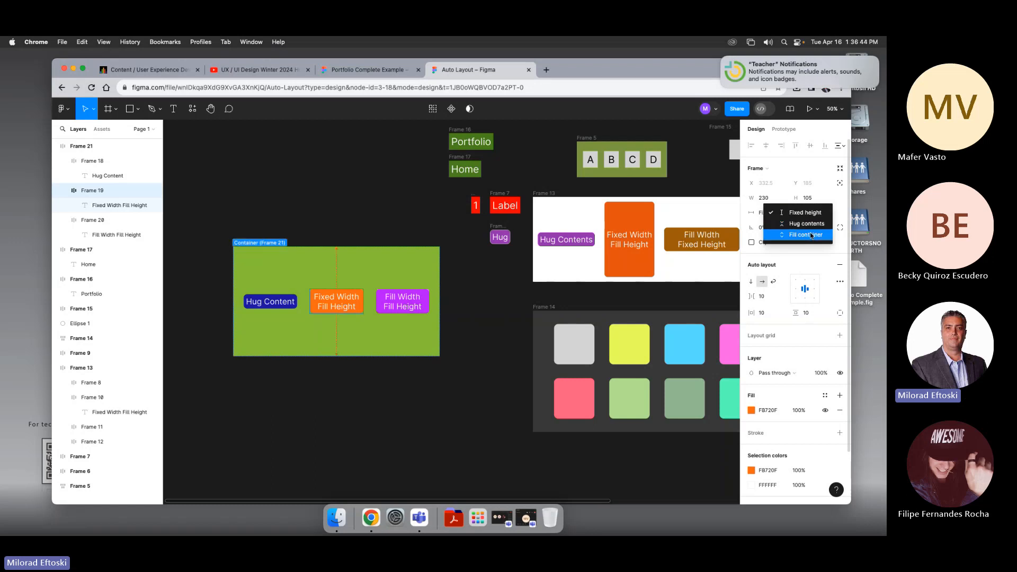
pyautogui.click(810, 236)
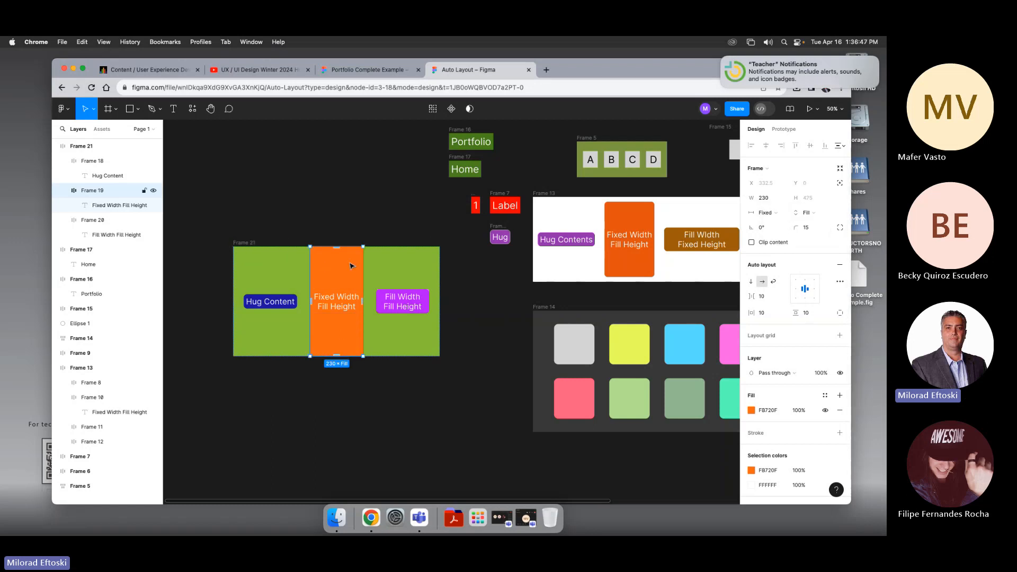
# Step: Resize the container frame to about 878 × 583
pyautogui.click(367, 242)
pyautogui.click(241, 243)
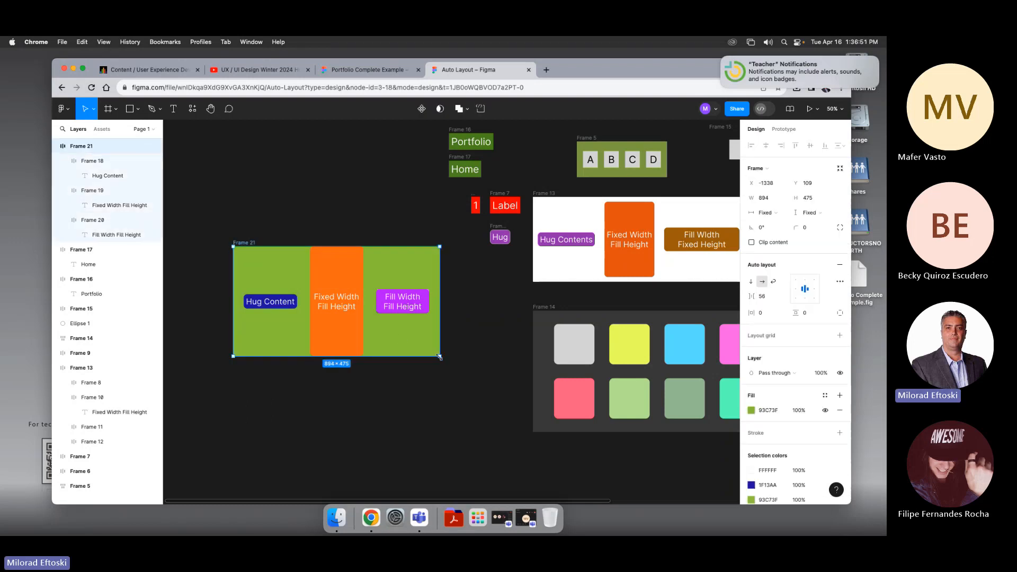
pyautogui.moveTo(440, 356); pyautogui.dragTo(436, 381)
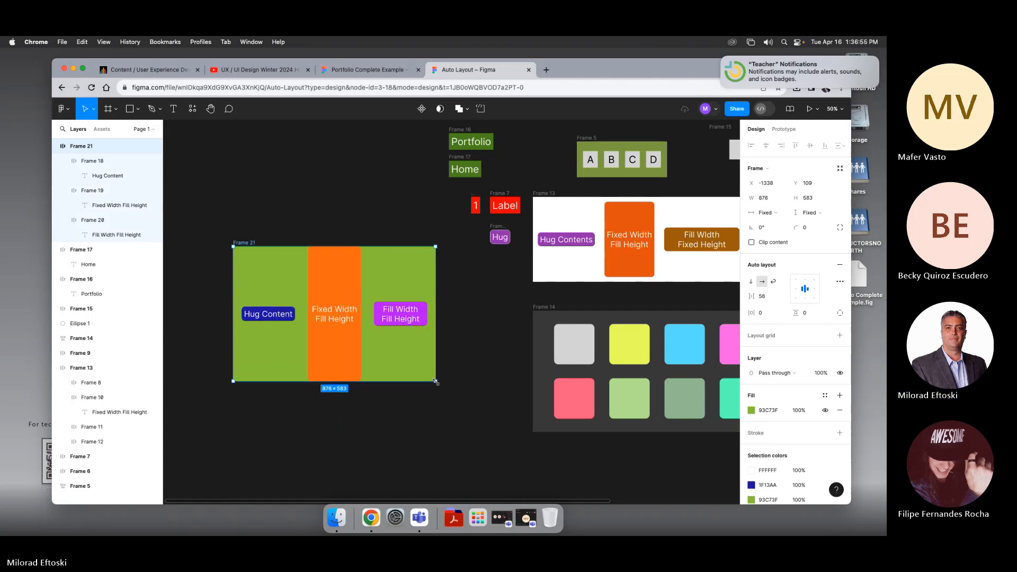
# Step: Set the purple button's width to Fill container
pyautogui.click(403, 316)
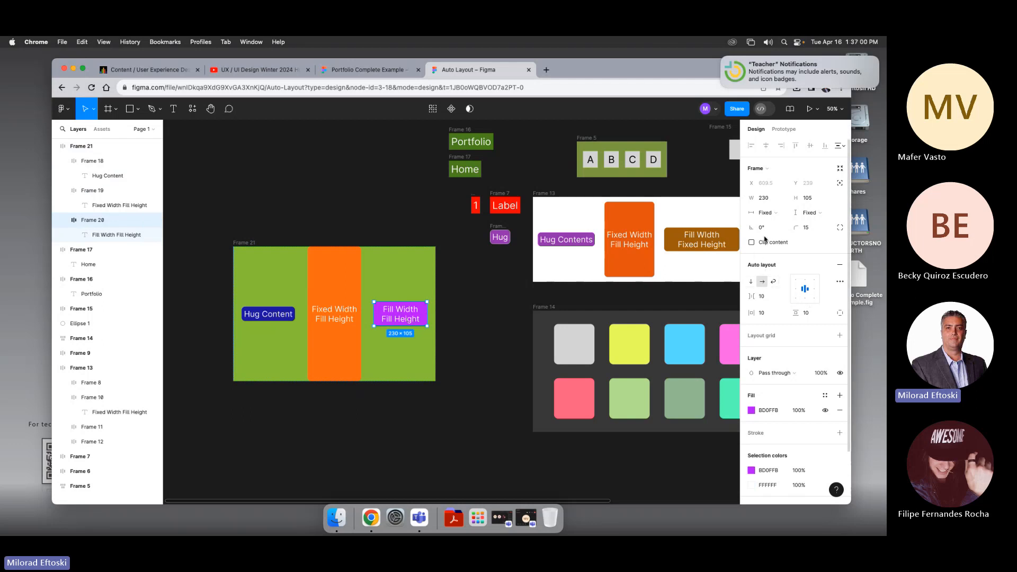
pyautogui.click(777, 215)
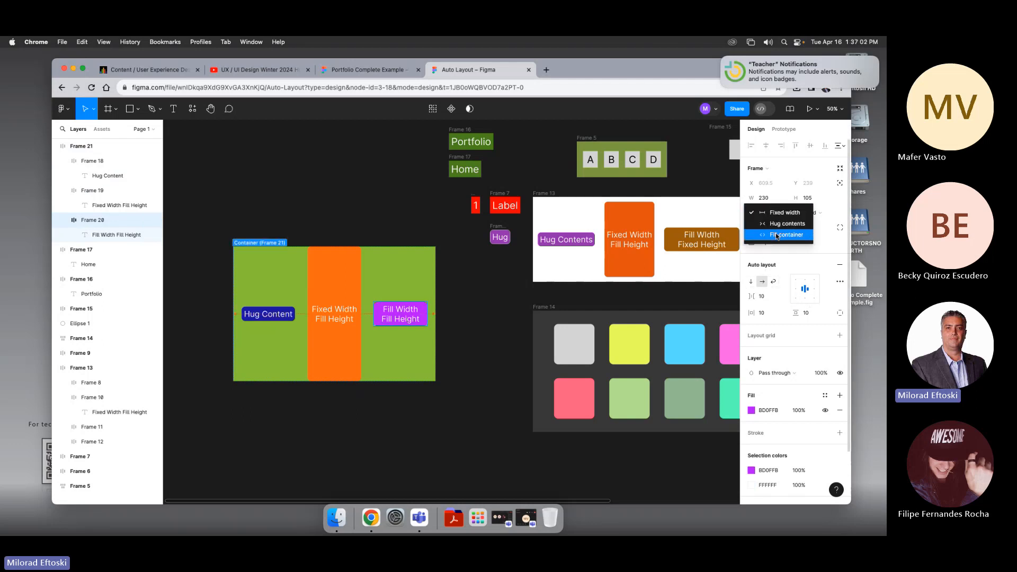
pyautogui.click(777, 236)
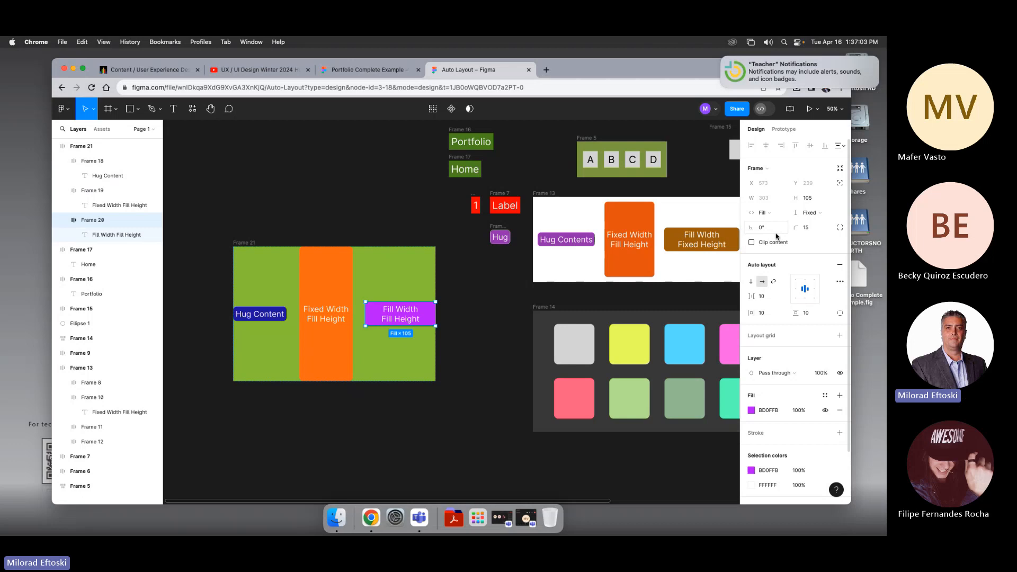
# Step: Widen the container frame to about 914 px so the purple button stretches
pyautogui.click(436, 360)
pyautogui.click(456, 358)
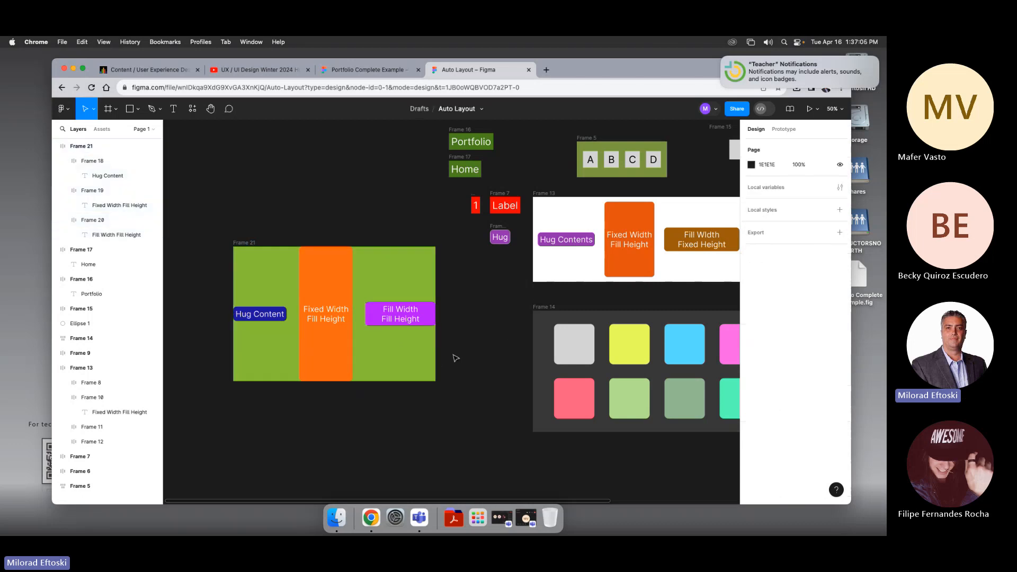
pyautogui.click(241, 247)
pyautogui.moveTo(436, 382)
pyautogui.mouseDown()
pyautogui.moveTo(530, 390)
pyautogui.moveTo(465, 397)
pyautogui.moveTo(457, 388)
pyautogui.moveTo(470, 387)
pyautogui.moveTo(414, 381)
pyautogui.moveTo(444, 381)
pyautogui.mouseUp()
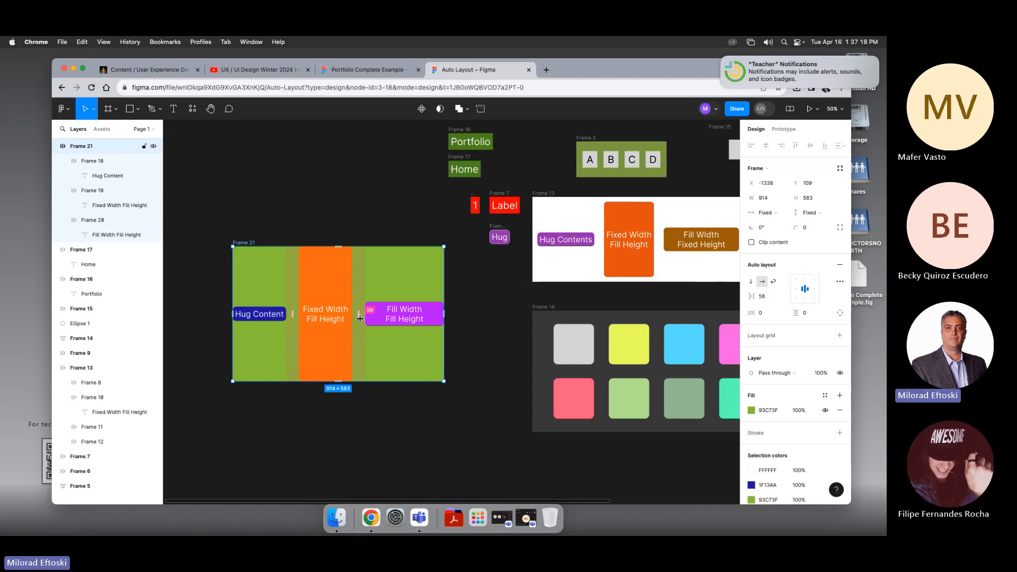
pyautogui.moveTo(360, 318); pyautogui.dragTo(360, 316)
# Step: Set the purple button's height to Fill container
pyautogui.click(401, 321)
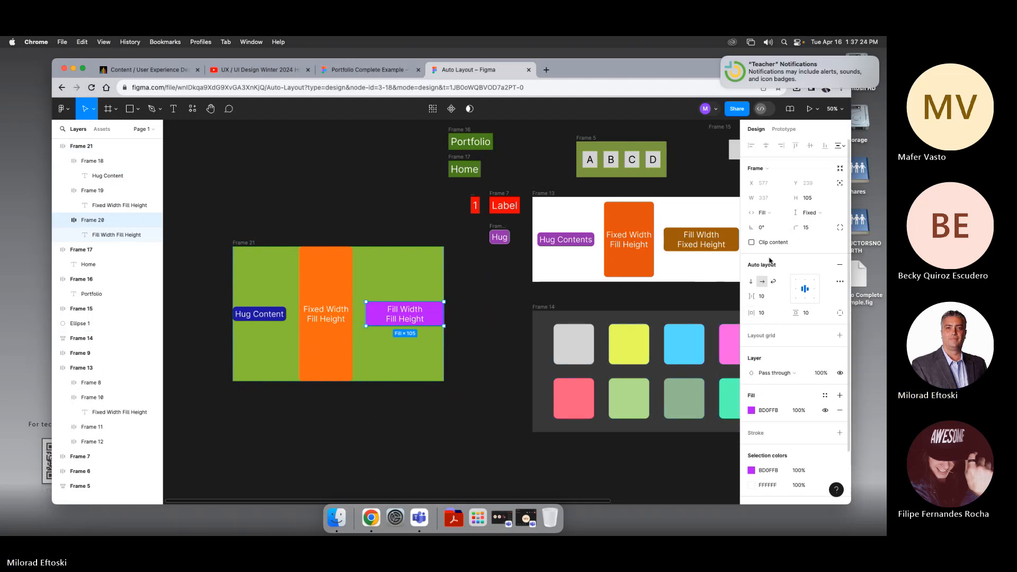
pyautogui.click(816, 213)
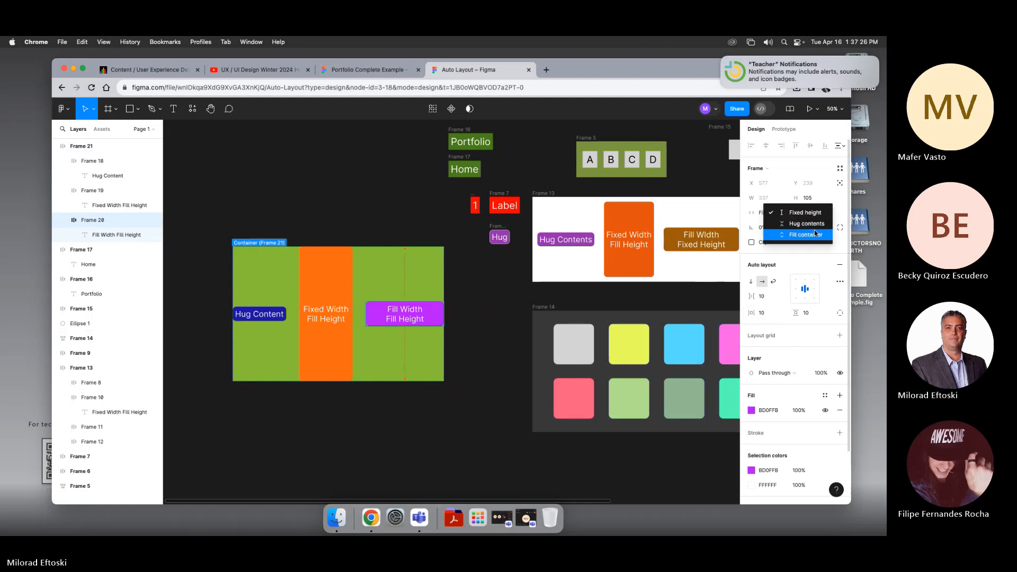
pyautogui.click(813, 237)
pyautogui.click(502, 332)
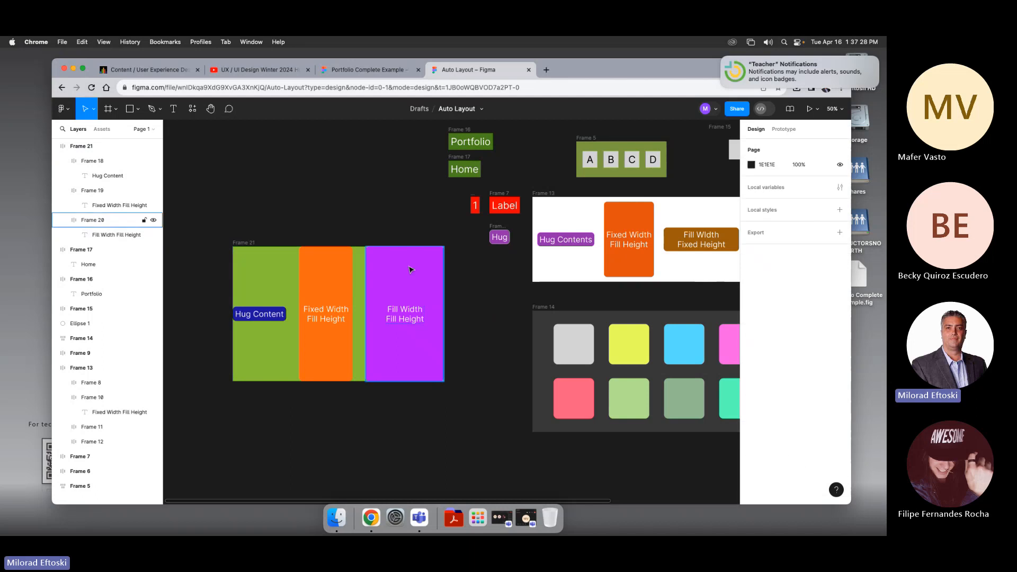
# Step: Resize the container frame to about 1200 × 605 and move it slightly down
pyautogui.click(251, 247)
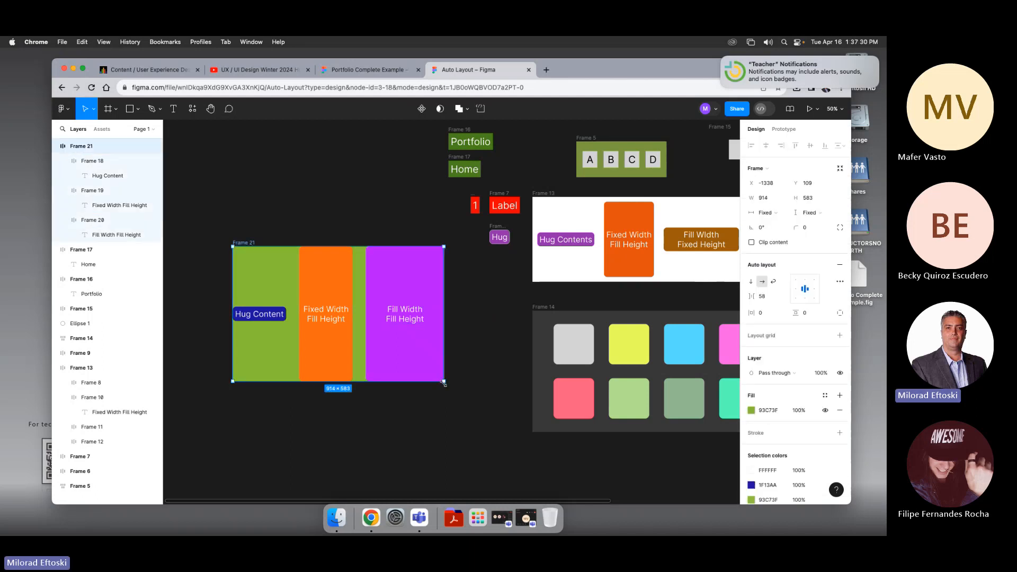
pyautogui.moveTo(444, 381); pyautogui.dragTo(510, 387)
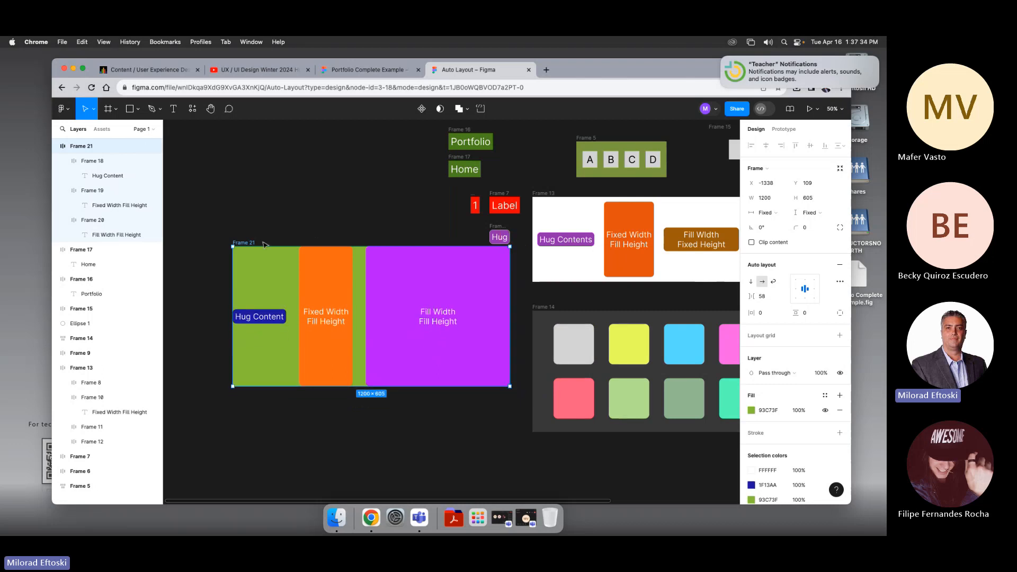
pyautogui.moveTo(243, 245); pyautogui.dragTo(246, 268)
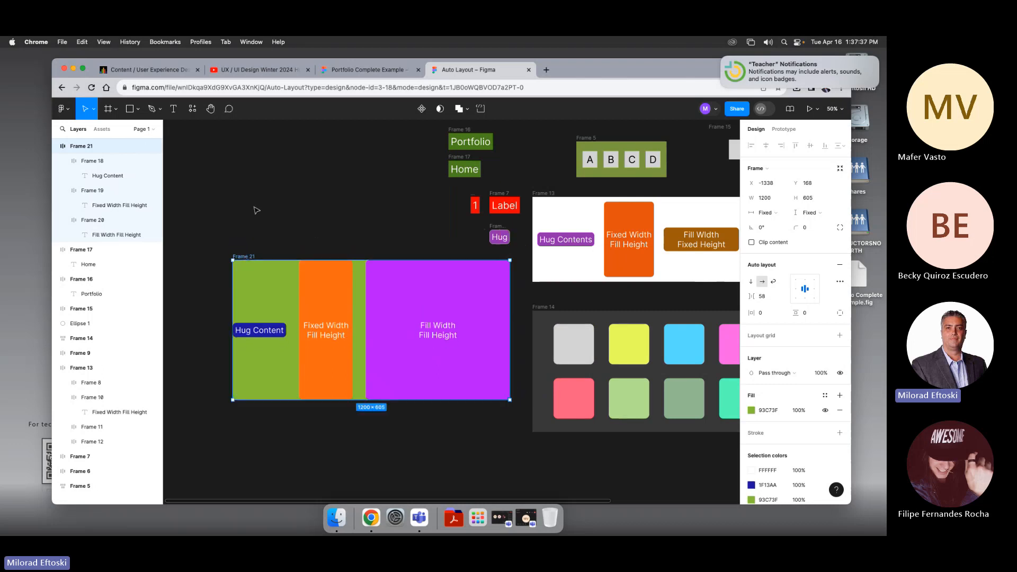
pyautogui.click(256, 210)
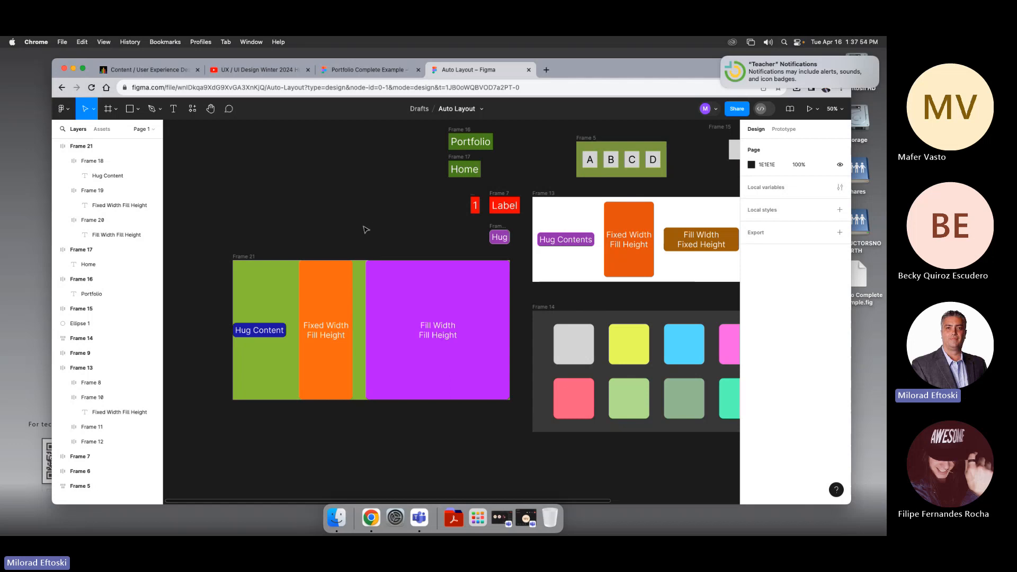
# Step: Zoom out and move the colour swatch grid frame slightly right and down
pyautogui.press('super+minus')
pyautogui.moveTo(384, 226); pyautogui.dragTo(342, 214)
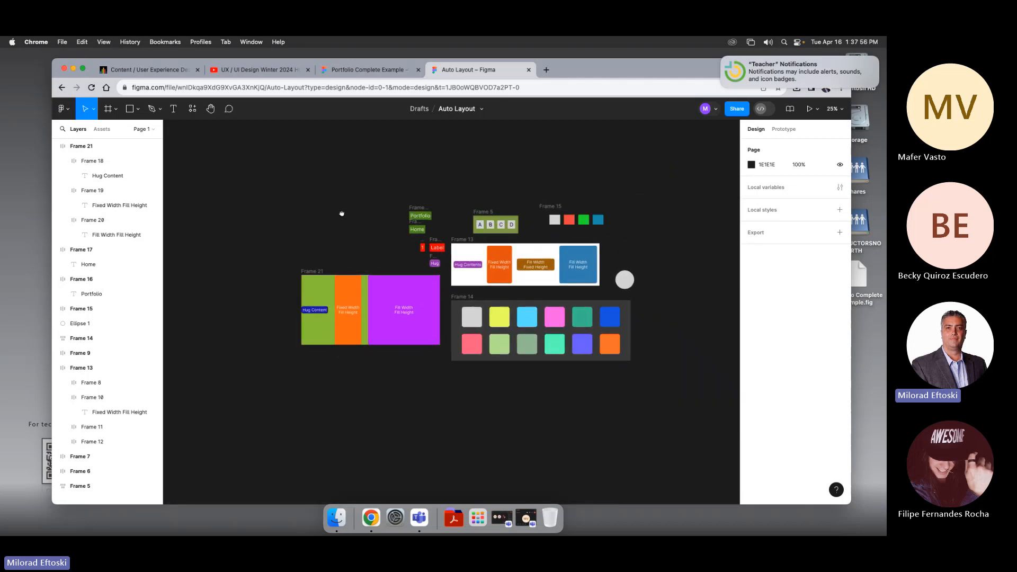
pyautogui.moveTo(503, 305); pyautogui.dragTo(533, 322)
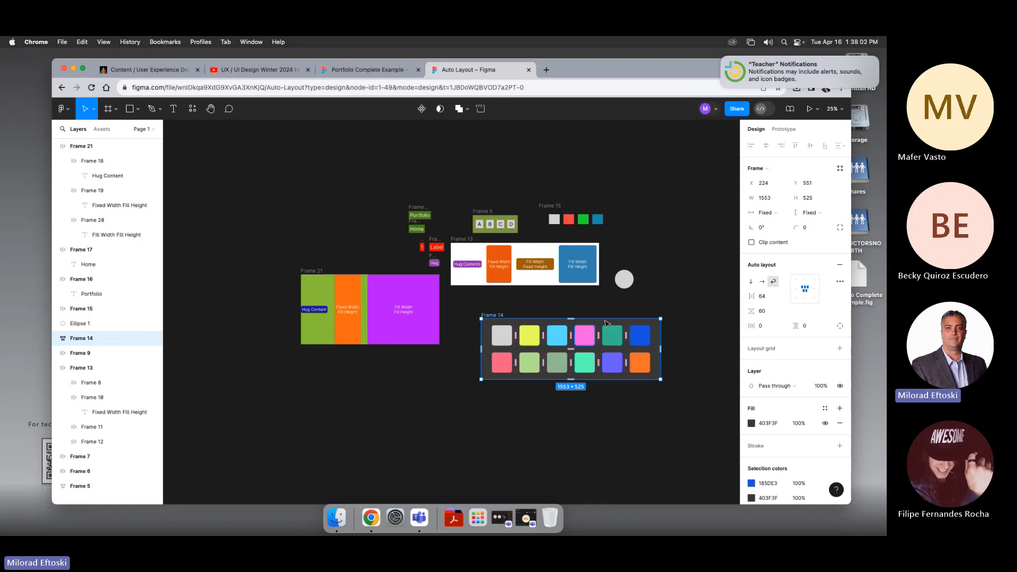
# Step: Switch the colour swatch grid frame to horizontal layout and back to wrap, then resize it to about 1228 × 1077
pyautogui.moveTo(624, 280); pyautogui.dragTo(642, 287)
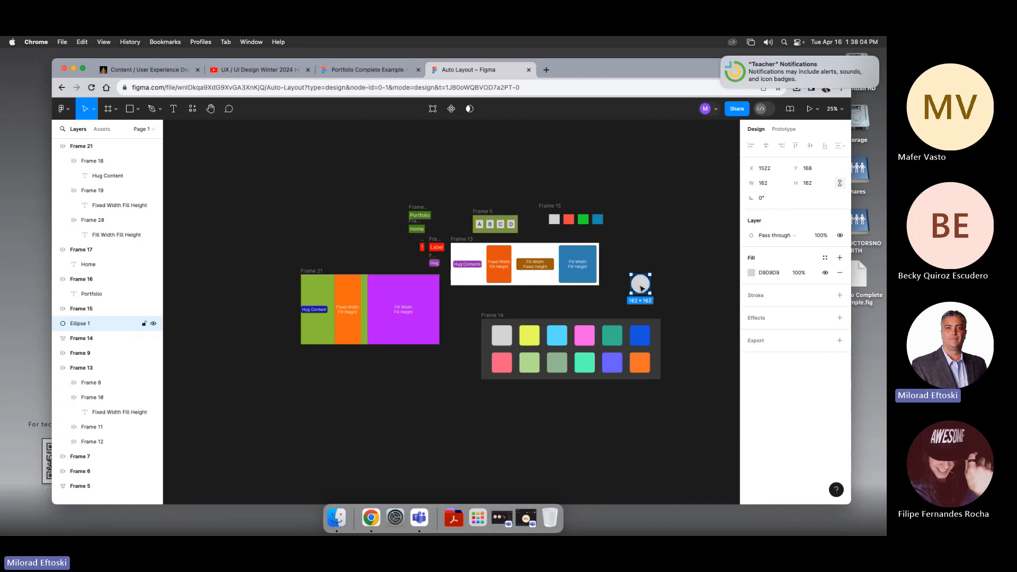
pyautogui.click(496, 317)
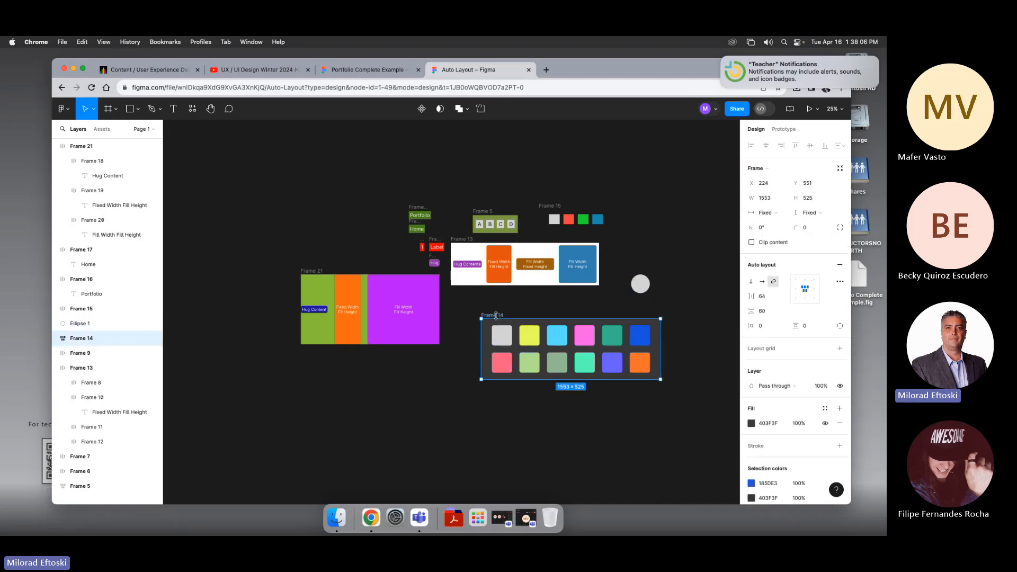
pyautogui.click(763, 281)
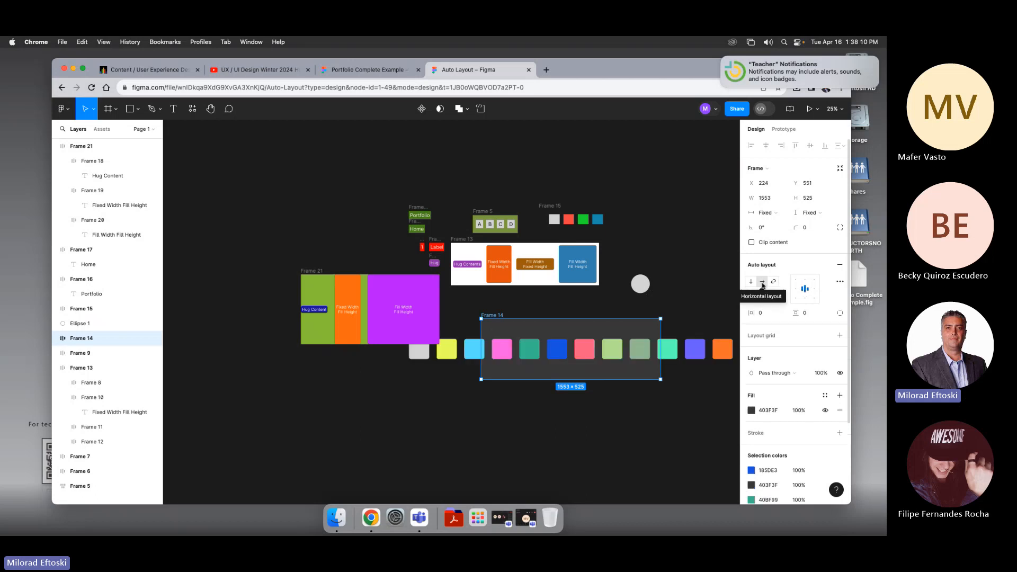
pyautogui.click(774, 281)
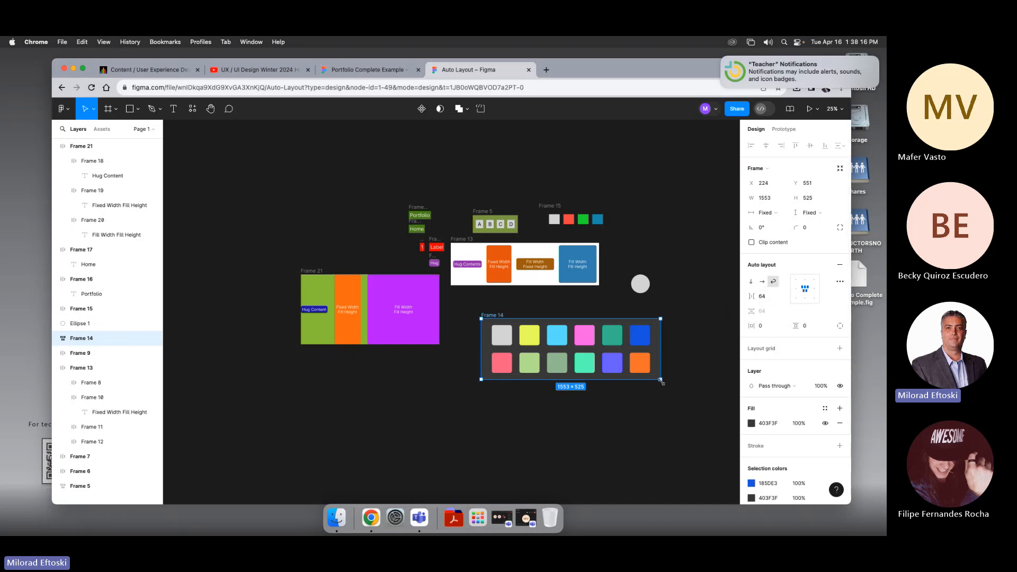
pyautogui.moveTo(662, 381); pyautogui.dragTo(623, 443)
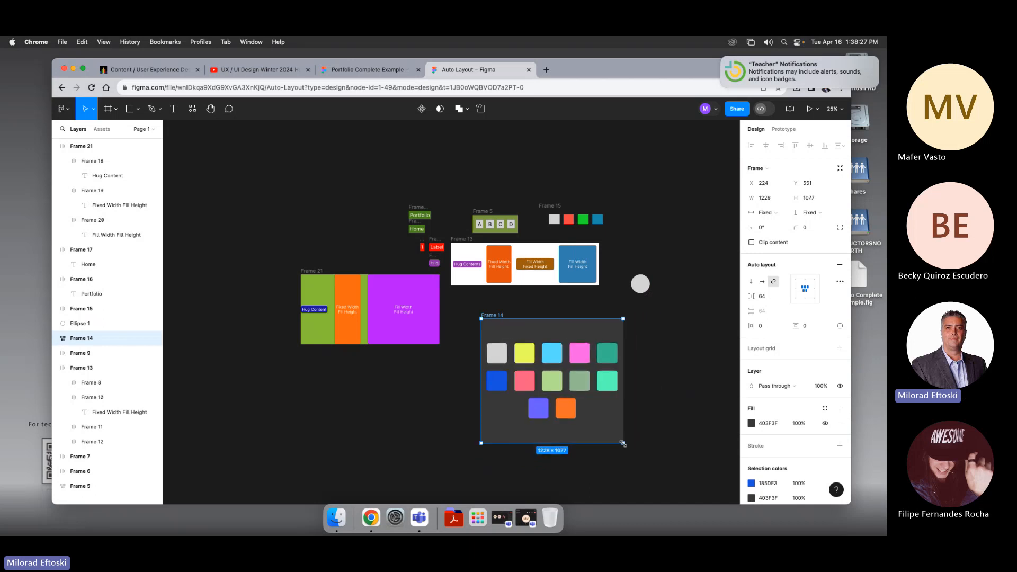
# Step: Drag the grey circle into the swatch grid frame so it joins the wrapped swatches
pyautogui.click(641, 285)
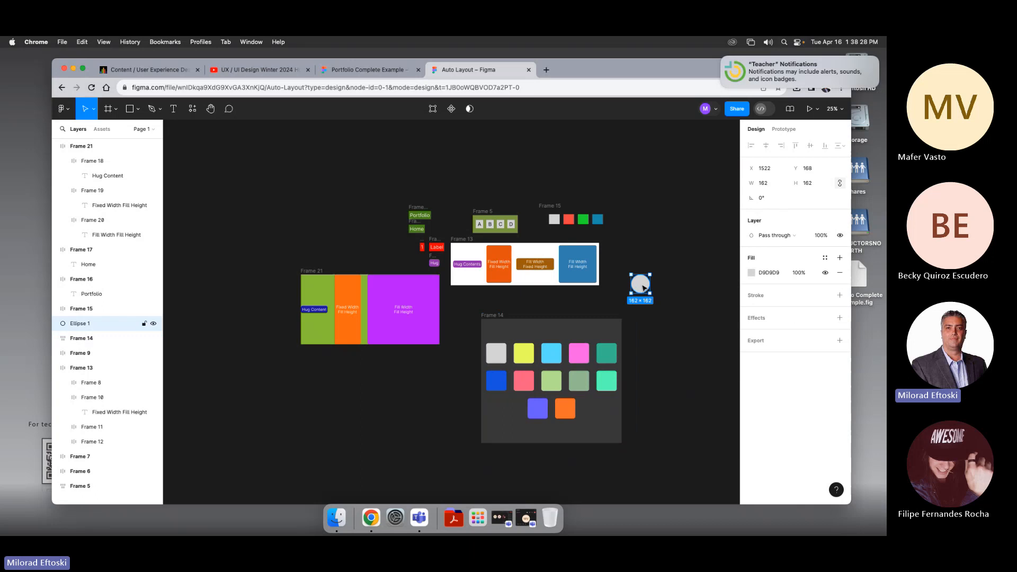
pyautogui.moveTo(644, 287); pyautogui.dragTo(580, 354)
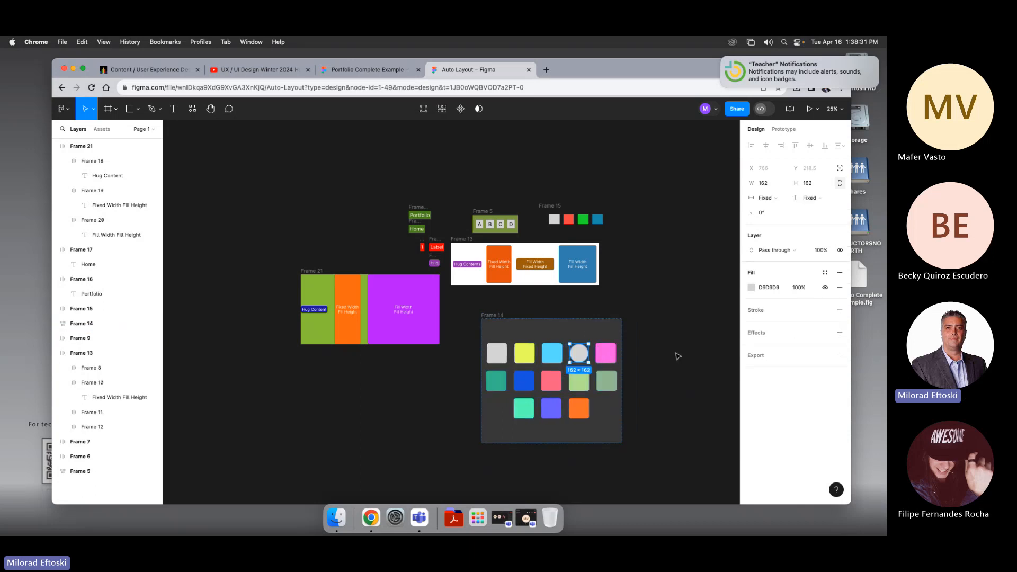
pyautogui.click(685, 354)
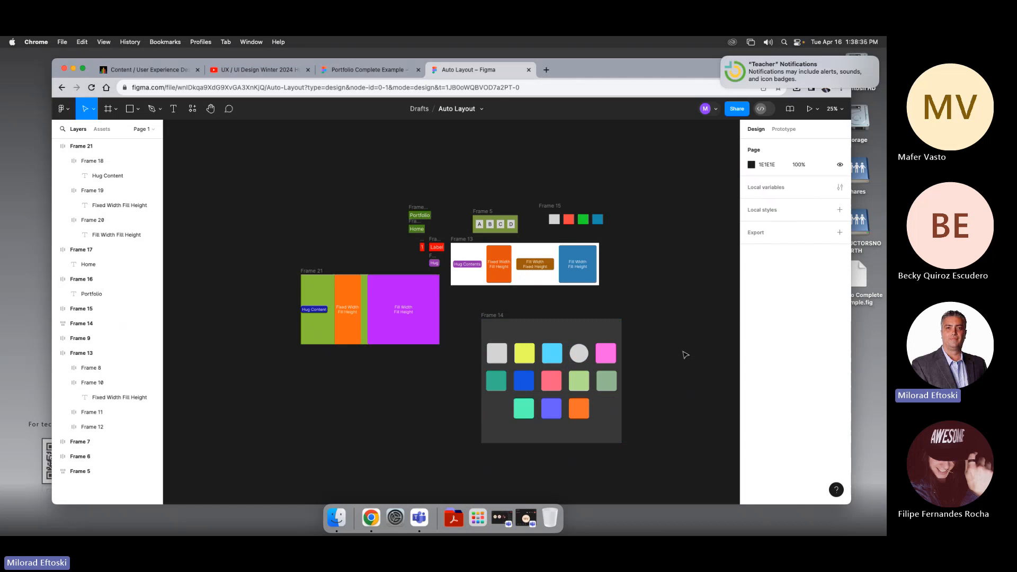
# Step: Move the circle further along the swatch order into the grid's second row
pyautogui.click(580, 359)
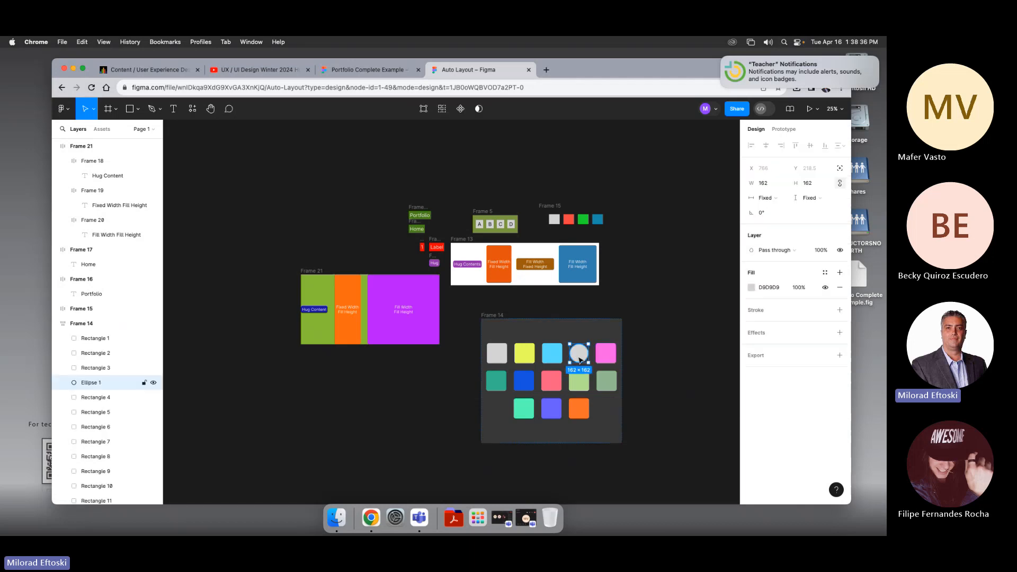
pyautogui.press('Right')
pyautogui.press('Right')
pyautogui.press('Right')
pyautogui.press('Right')
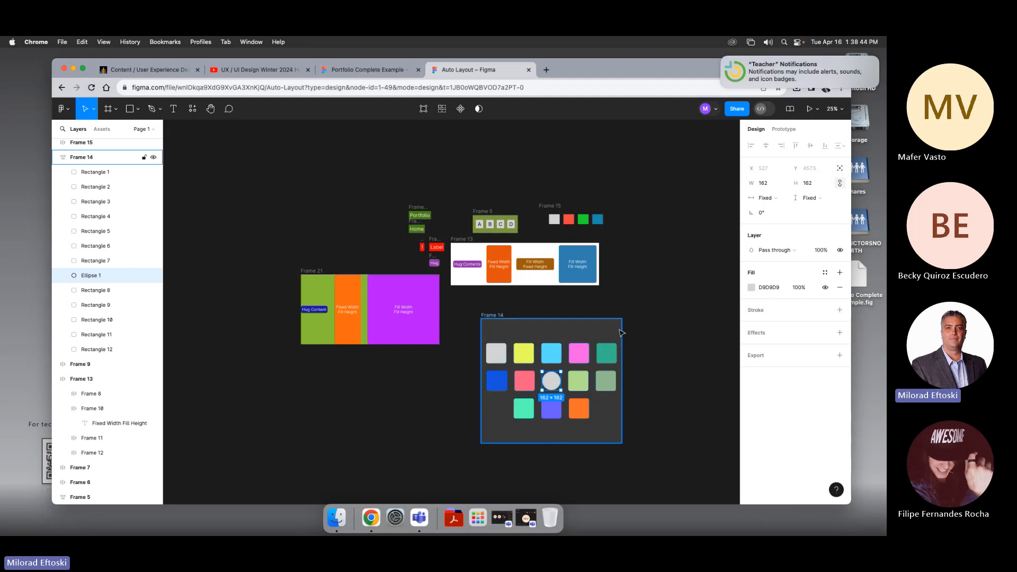
# Step: Resize the swatch grid frame to about 1268 × 769 so the swatches rewrap
pyautogui.click(651, 332)
pyautogui.click(604, 383)
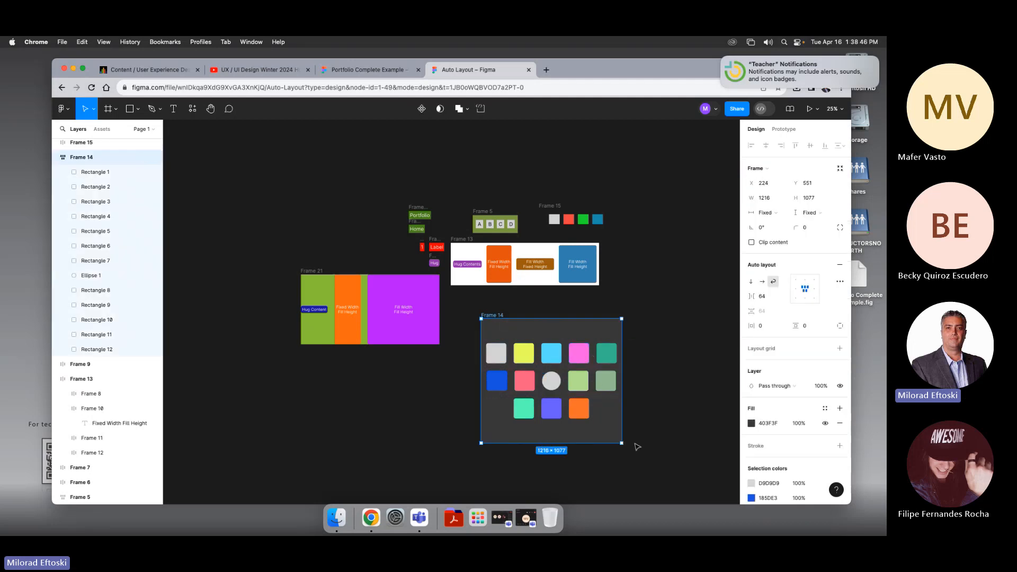
pyautogui.moveTo(622, 443); pyautogui.dragTo(628, 408)
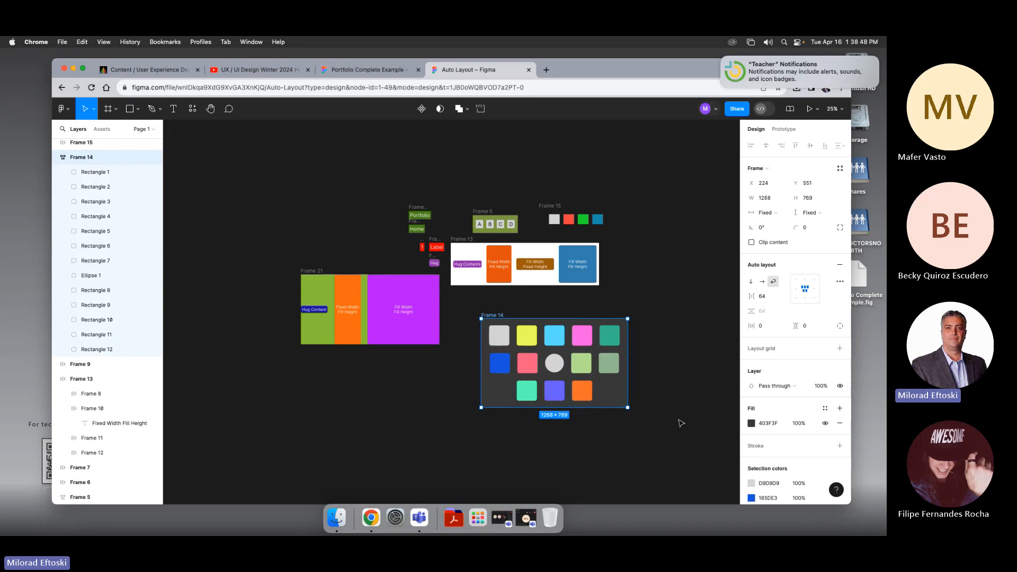
# Step: Drag the grey circle back out of the swatch grid frame onto the canvas above it
pyautogui.click(560, 362)
pyautogui.moveTo(562, 362); pyautogui.dragTo(629, 293)
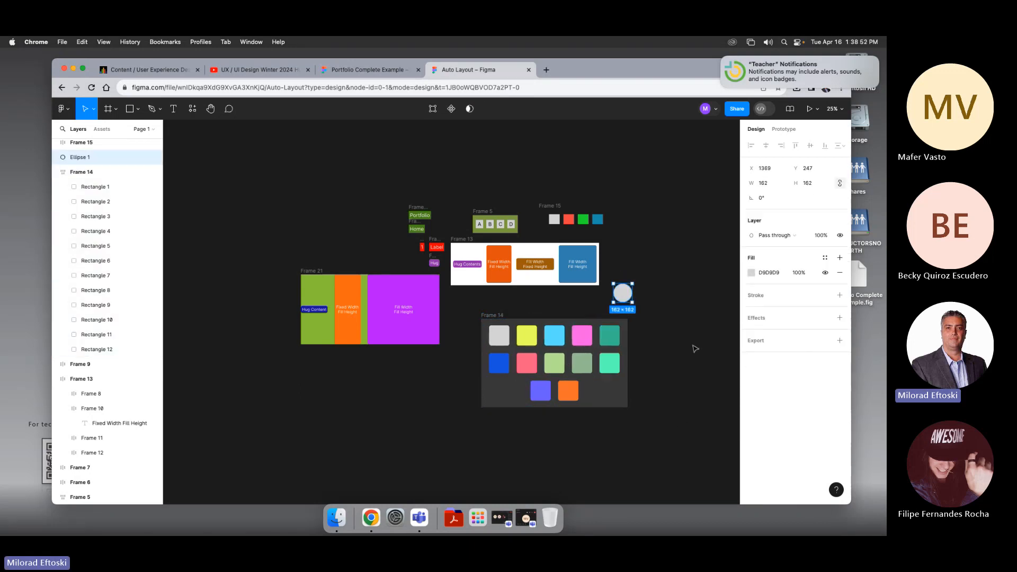
pyautogui.click(690, 345)
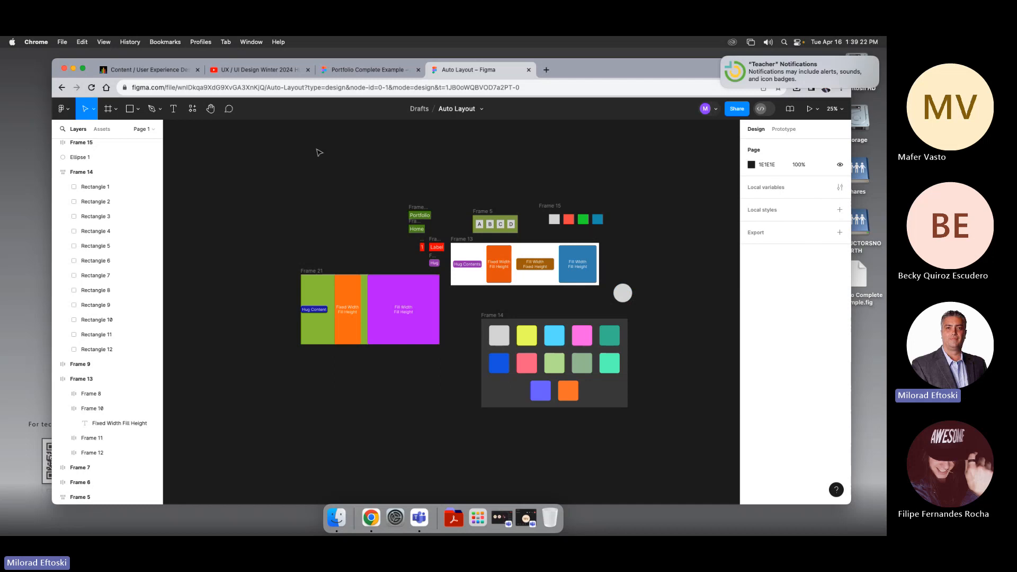
# Step: Save a local copy of the Auto Layout file to the Desktop
pyautogui.click(60, 41)
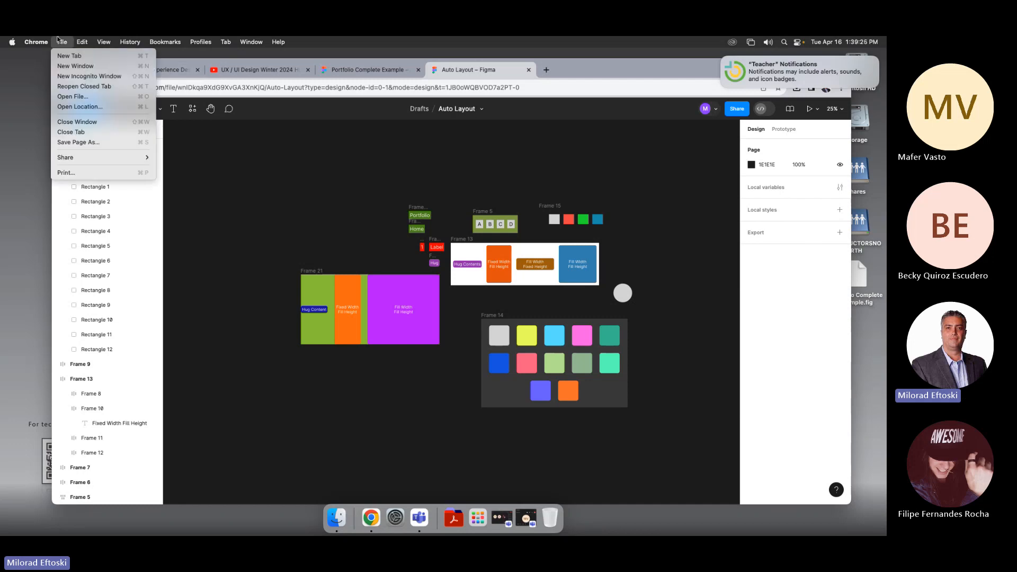
pyautogui.click(61, 41)
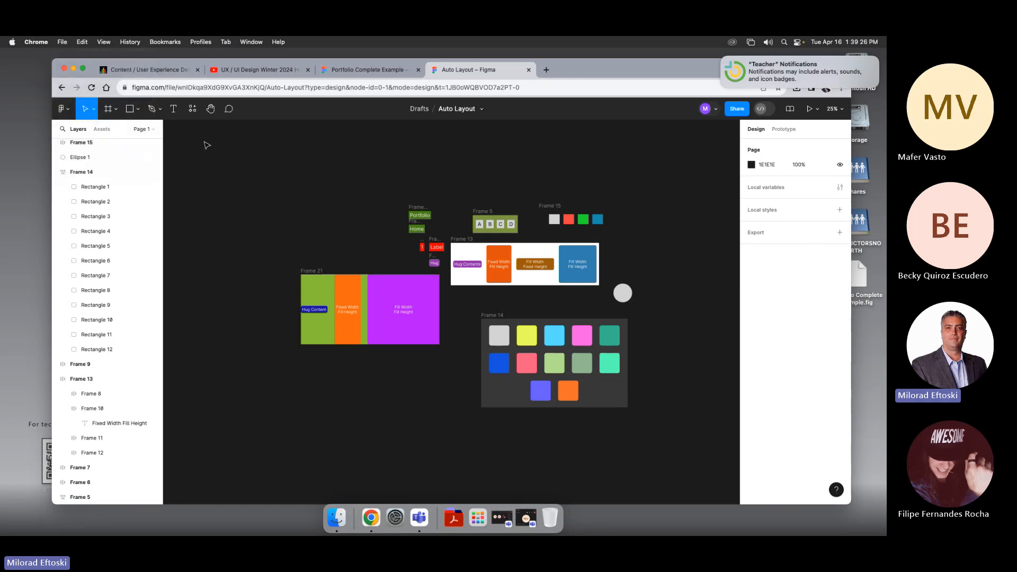
pyautogui.click(64, 108)
pyautogui.moveTo(85, 183)
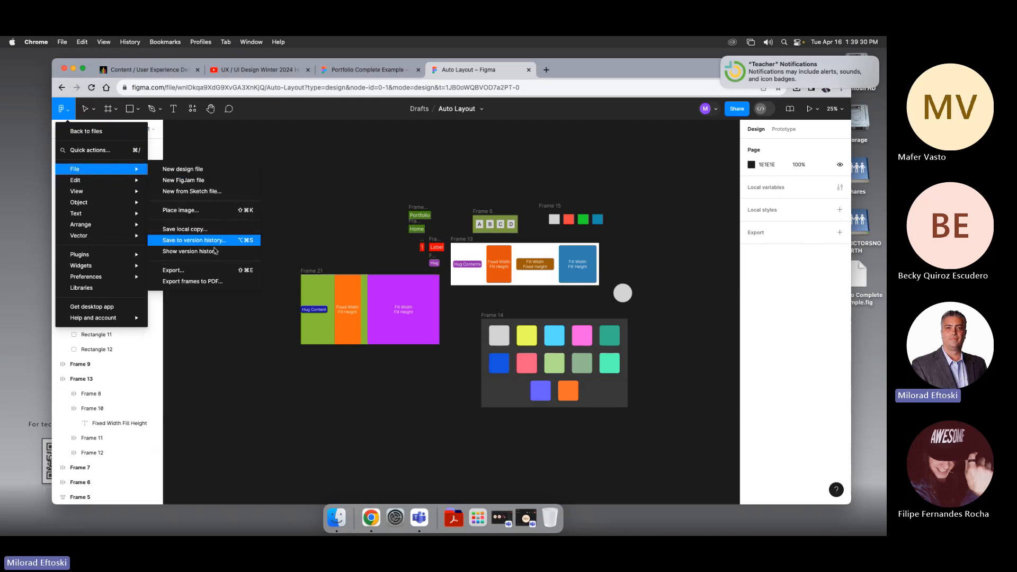
pyautogui.click(196, 230)
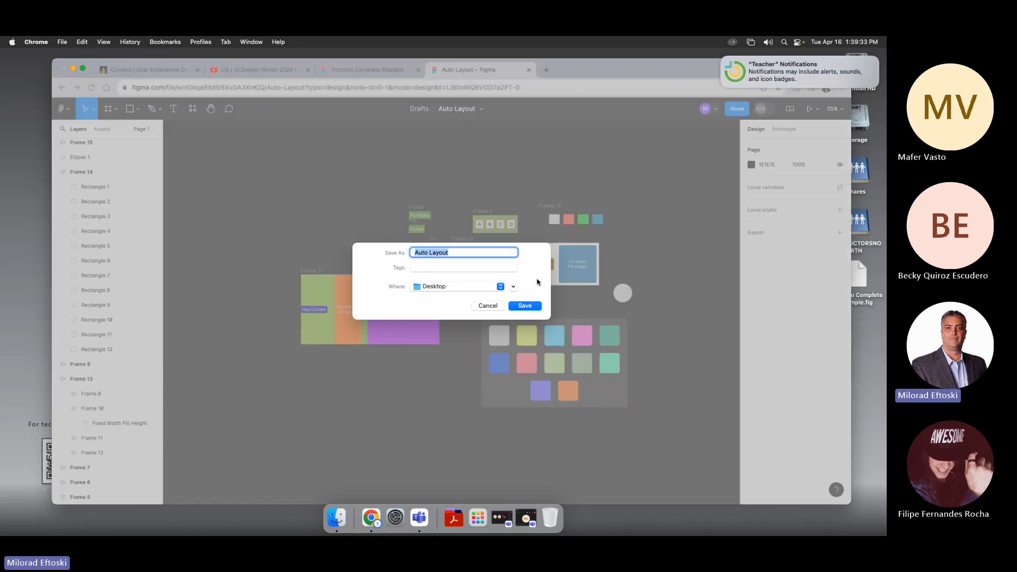
pyautogui.click(525, 306)
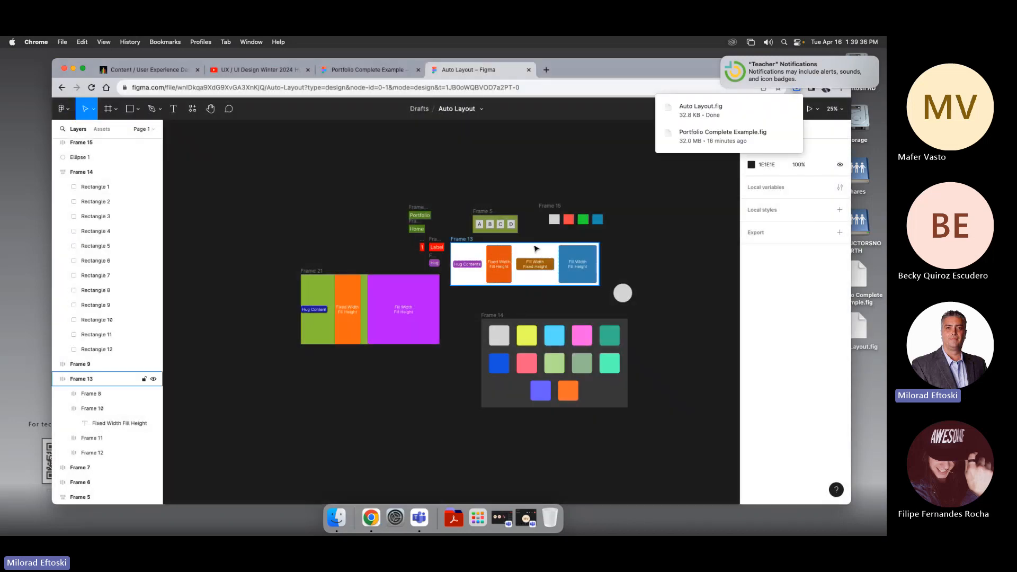
# Step: Upload Auto Layout.fig into the Class 13 and 14 folder of the course content and make it visible to students
pyautogui.click(159, 68)
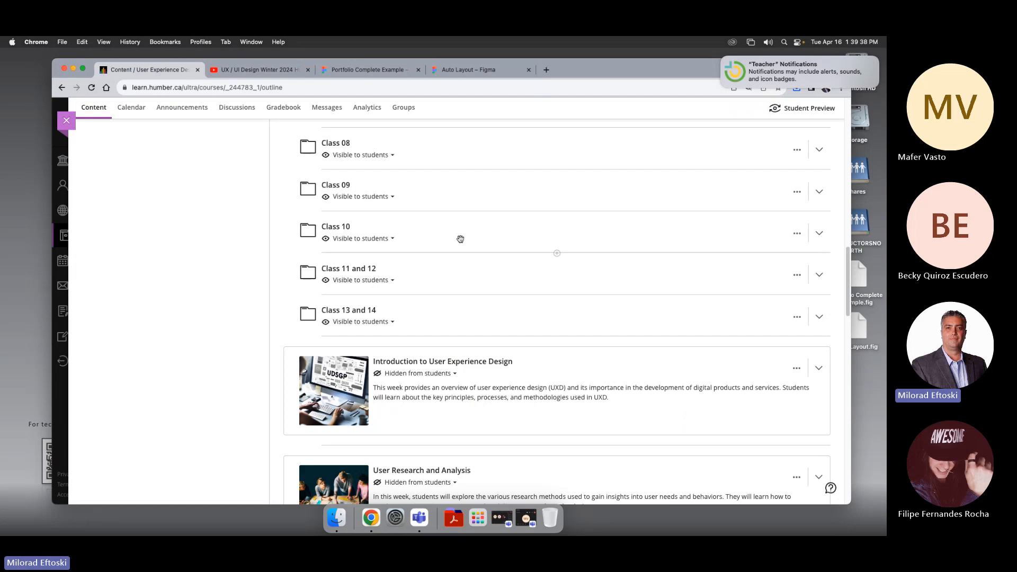
pyautogui.click(475, 316)
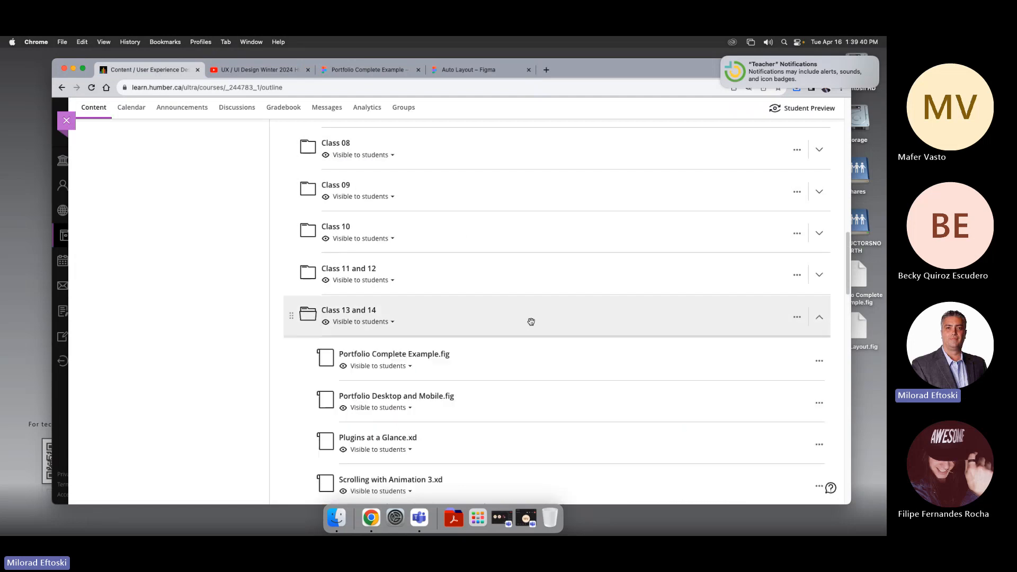
pyautogui.click(557, 336)
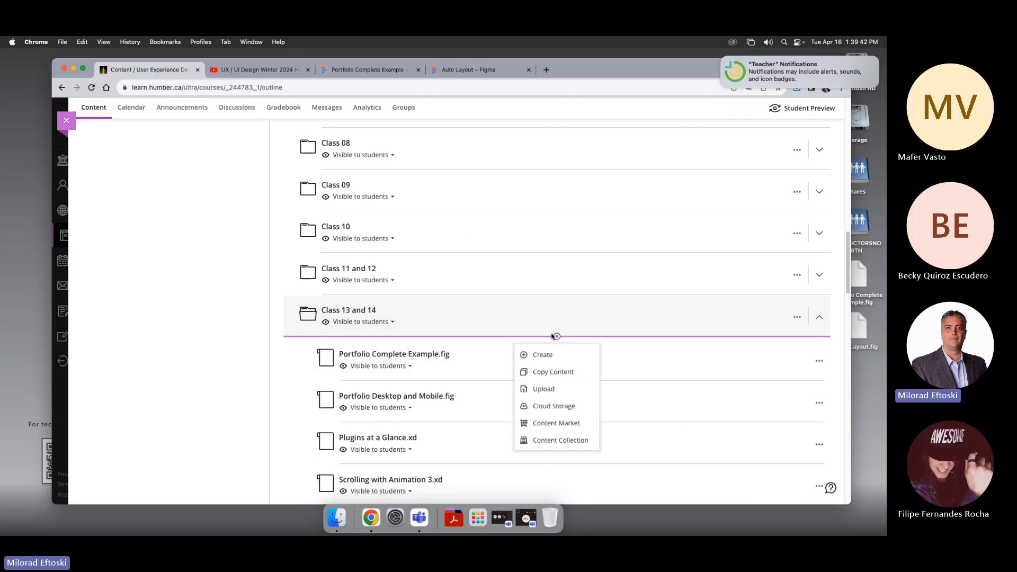
pyautogui.click(543, 389)
pyautogui.click(364, 217)
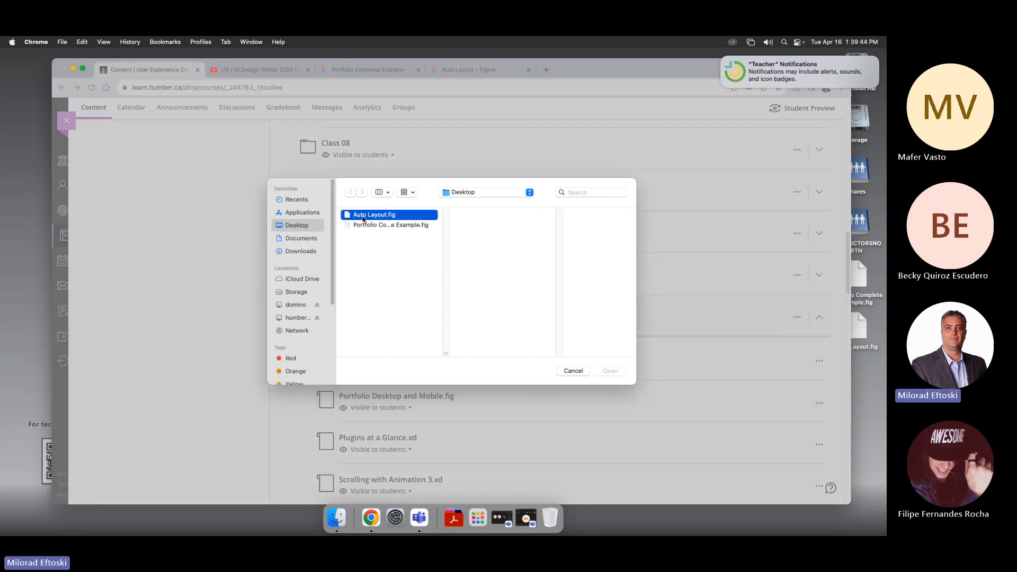
pyautogui.click(610, 371)
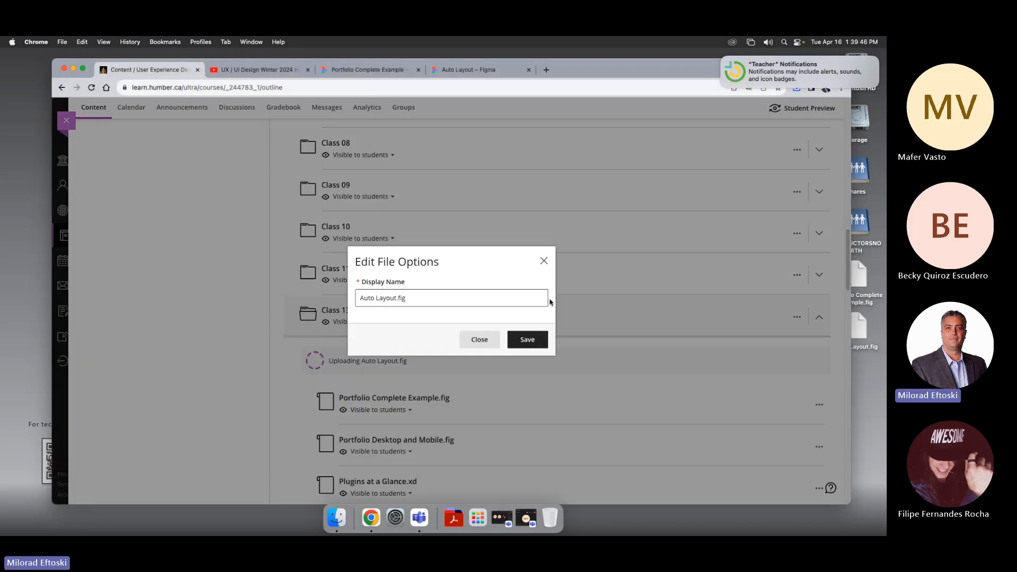
pyautogui.click(520, 340)
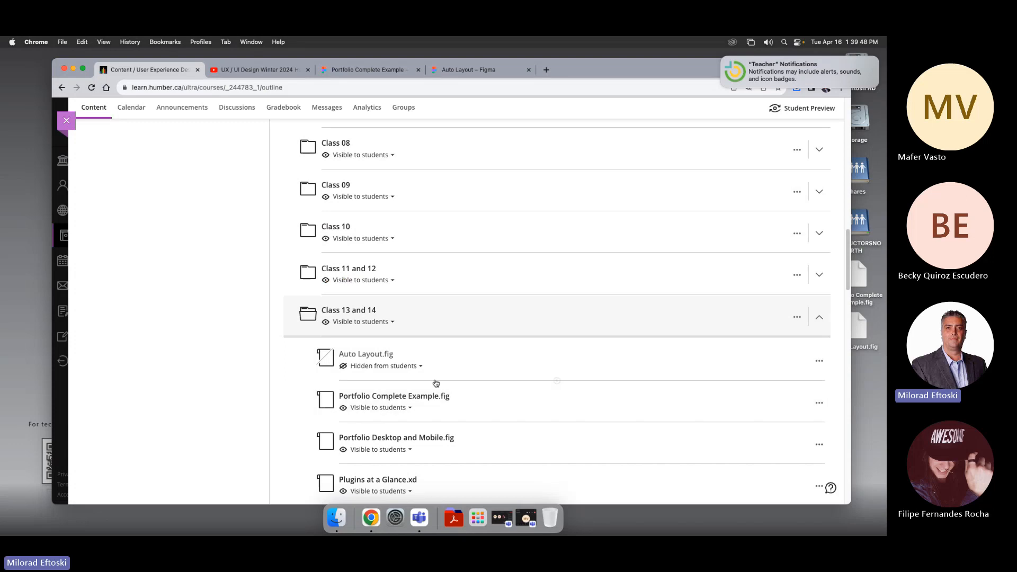
pyautogui.click(412, 367)
pyautogui.click(399, 384)
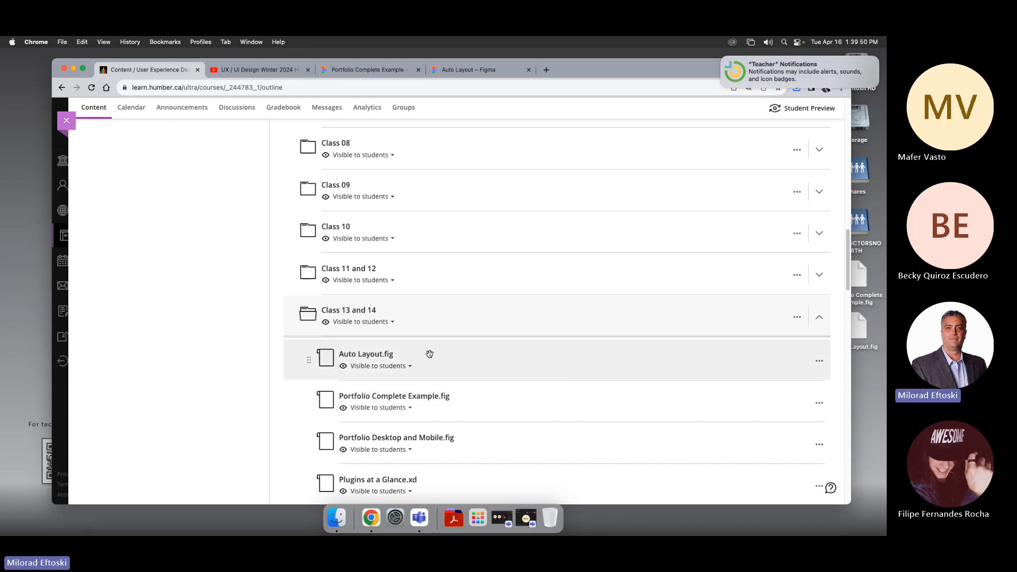
# Step: Scroll through the course content outline
pyautogui.scroll(-4, 456, 361)
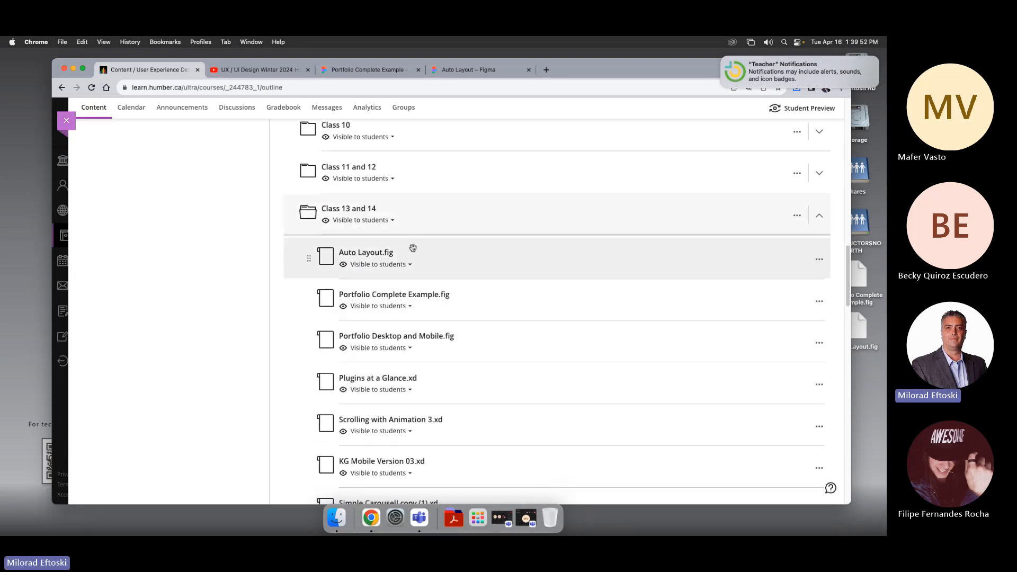
pyautogui.click(448, 229)
pyautogui.scroll(15, 450, 238)
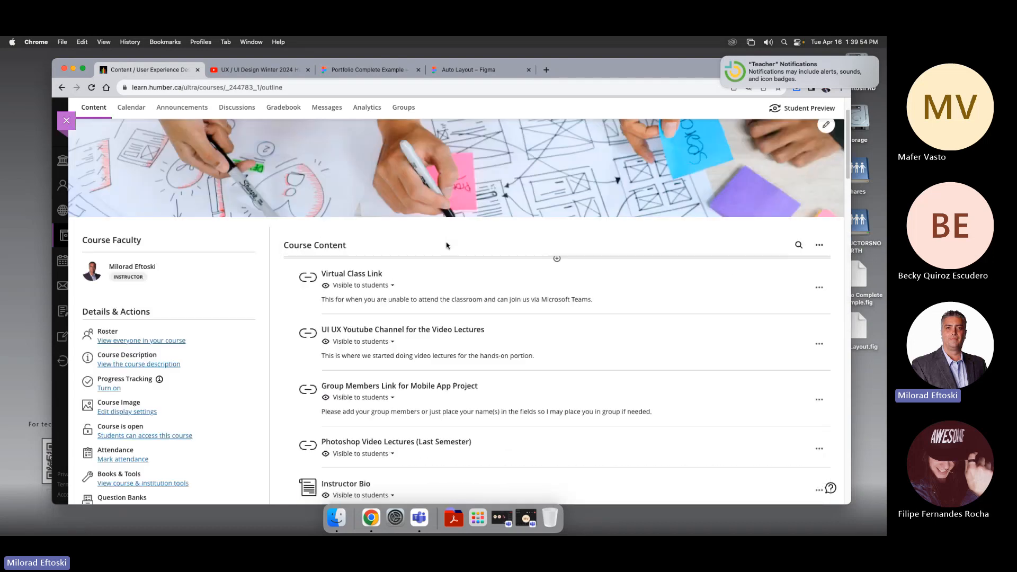
pyautogui.scroll(-5, 447, 240)
pyautogui.scroll(5, 456, 244)
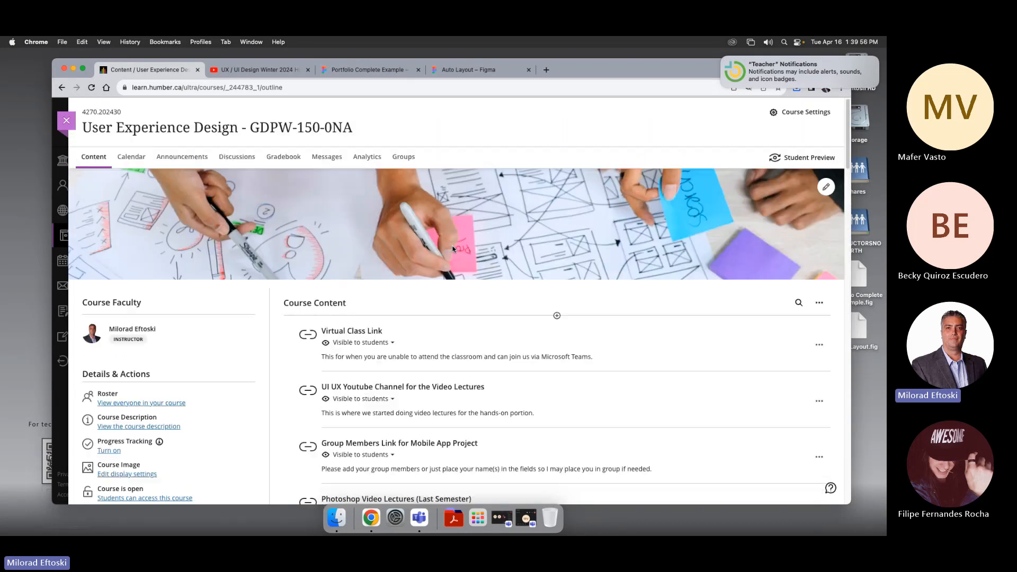
# Step: Close the Portfolio Complete Example tab
pyautogui.click(278, 68)
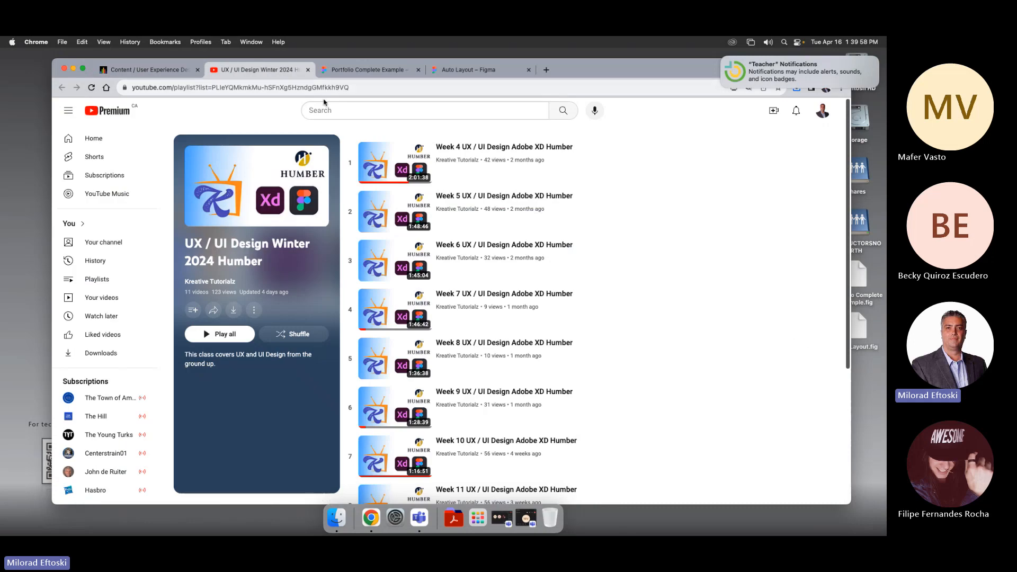
pyautogui.click(365, 70)
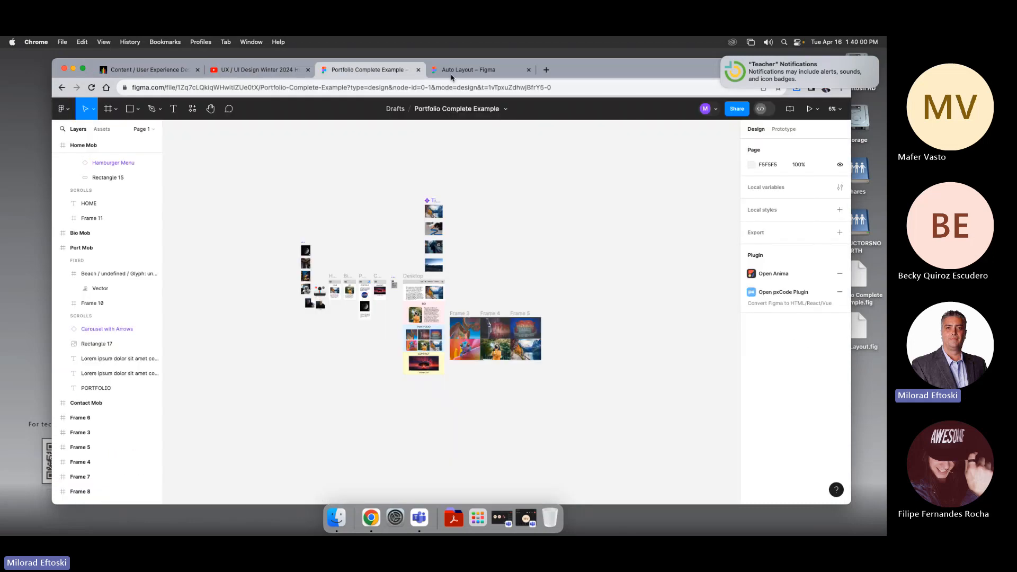
pyautogui.click(418, 69)
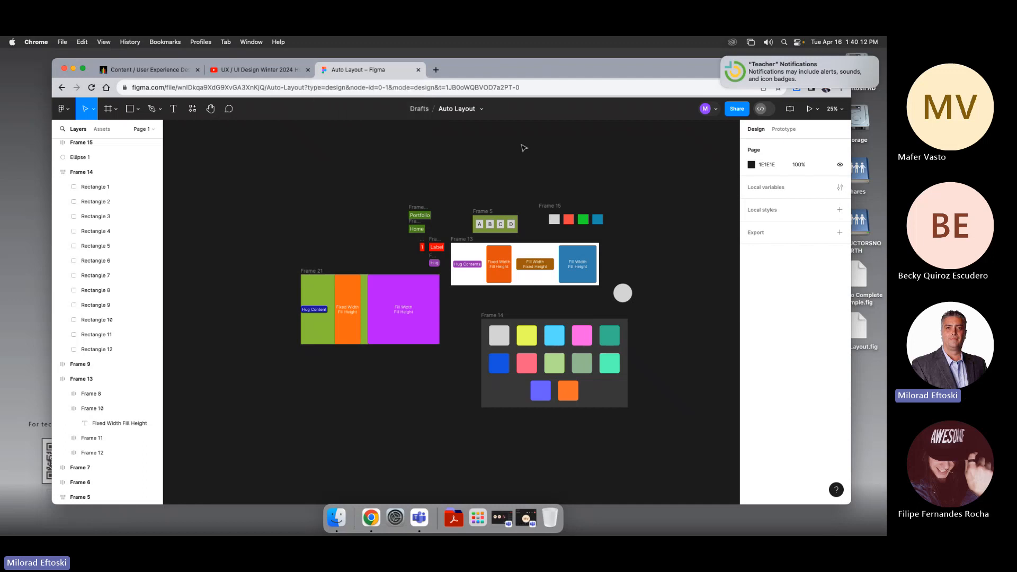
# Step: Bring the General meeting window to the front in Teams
pyautogui.click(419, 519)
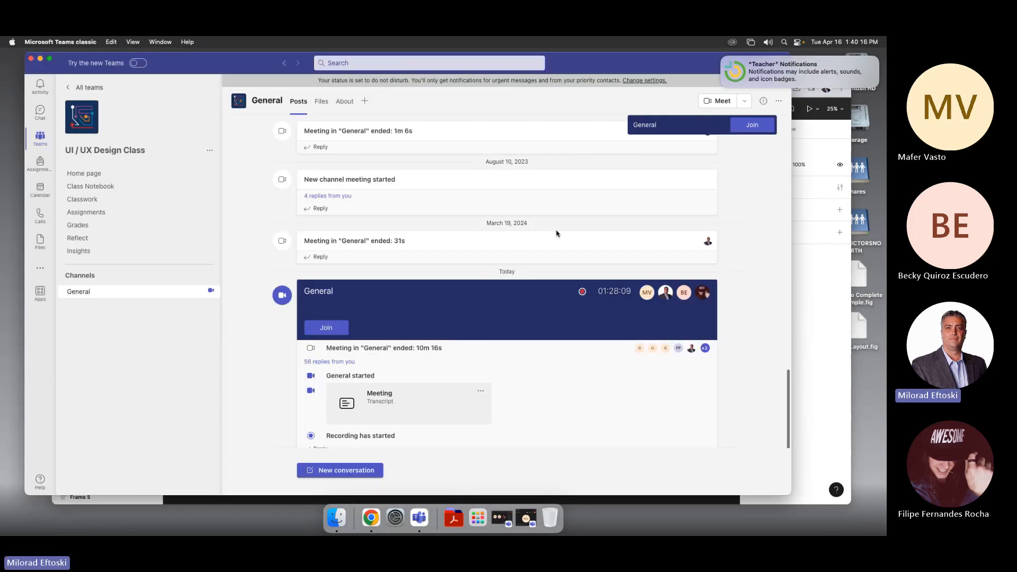
pyautogui.click(160, 42)
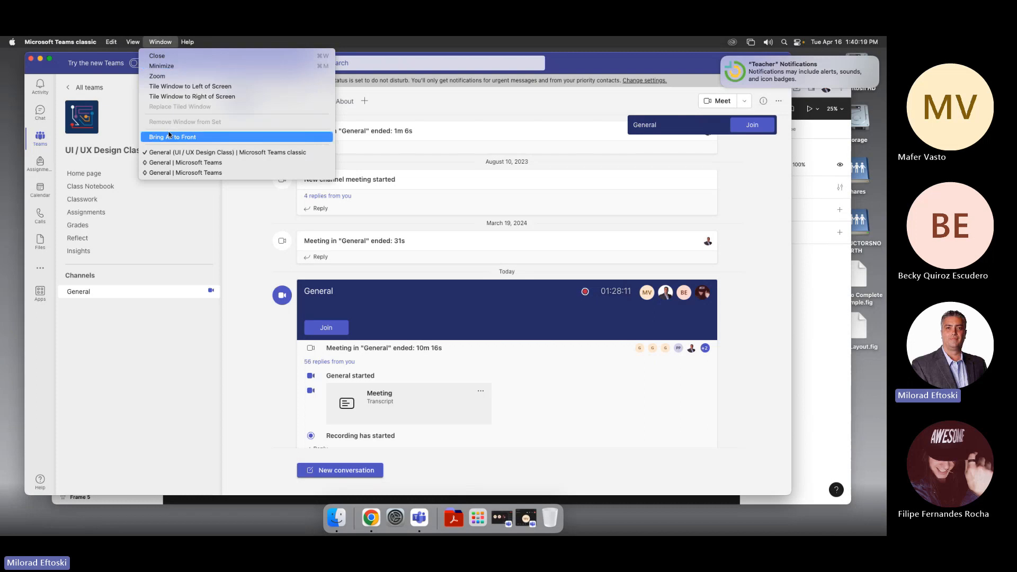
pyautogui.click(170, 163)
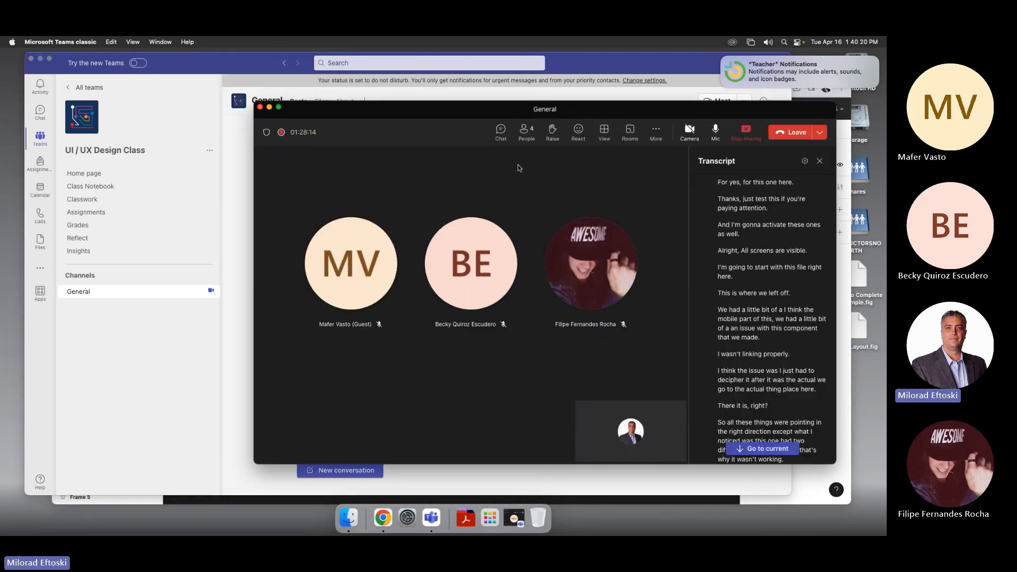
pyautogui.moveTo(500, 114); pyautogui.dragTo(523, 116)
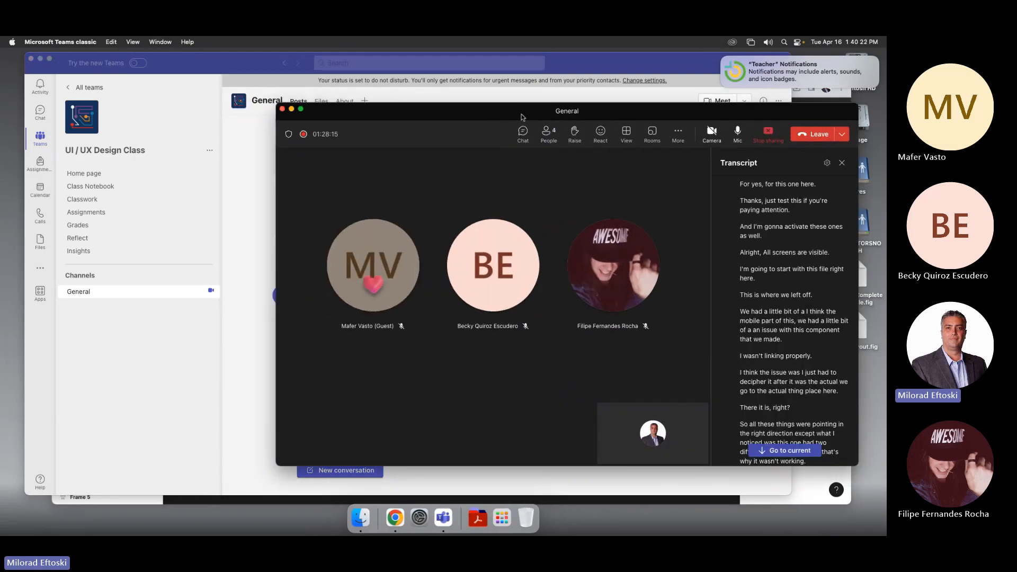
pyautogui.click(712, 133)
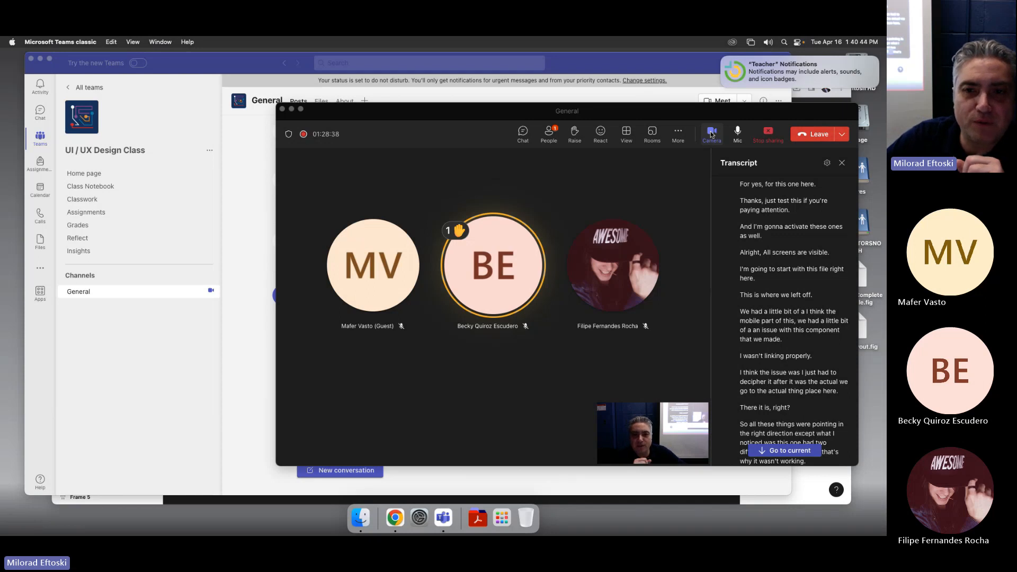
pyautogui.click(739, 136)
pyautogui.click(713, 133)
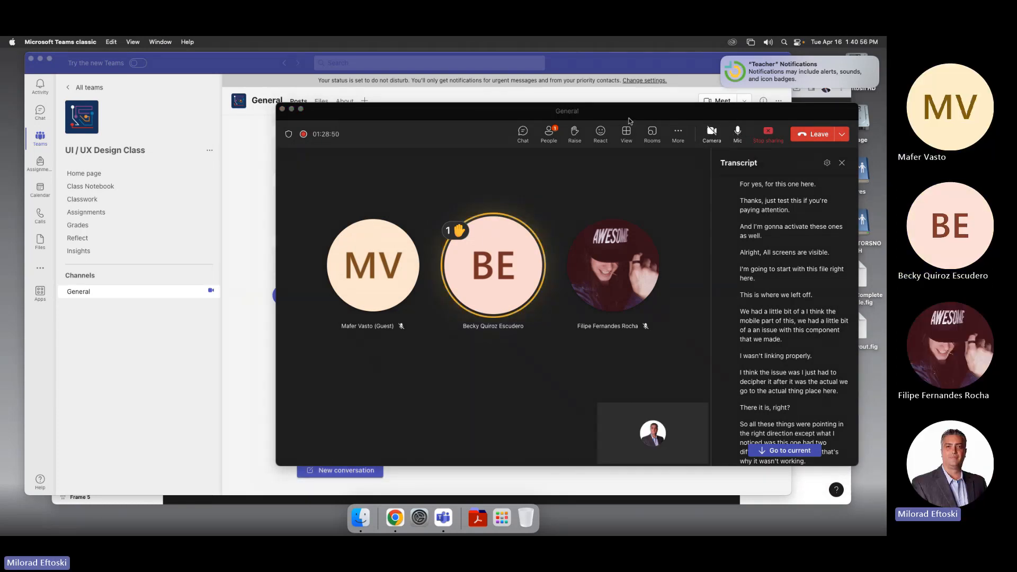
pyautogui.moveTo(639, 115); pyautogui.dragTo(643, 110)
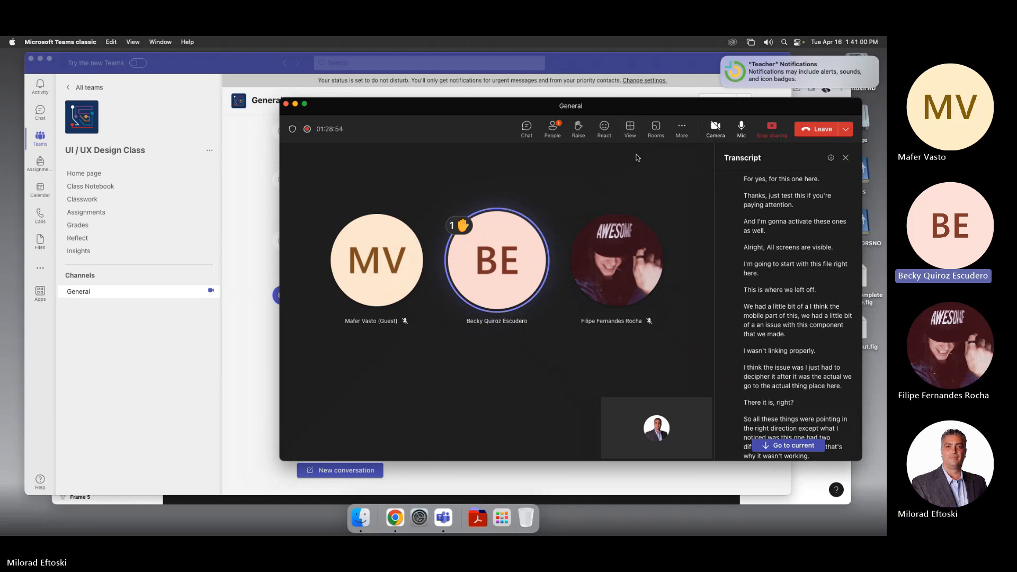
pyautogui.press('XF86AudioRaiseVolume')
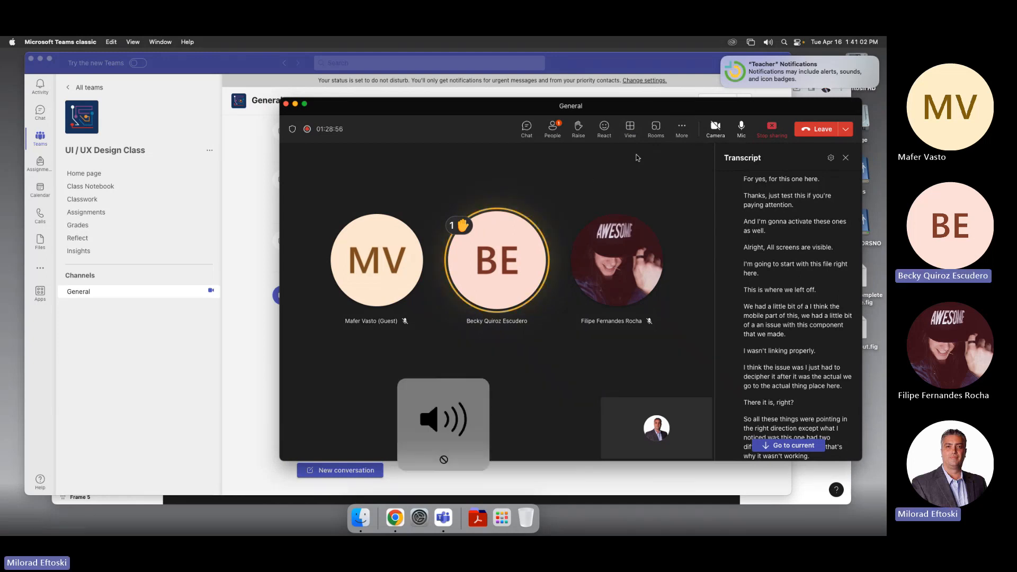
pyautogui.press('XF86AudioRaiseVolume')
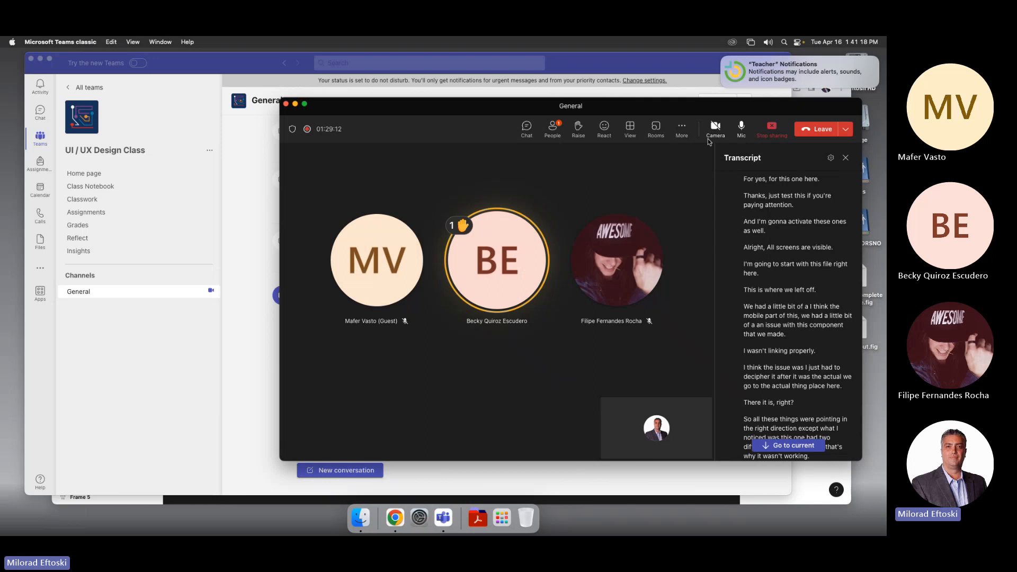
# Step: Show the meeting participants list and minimize the meeting window
pyautogui.click(556, 133)
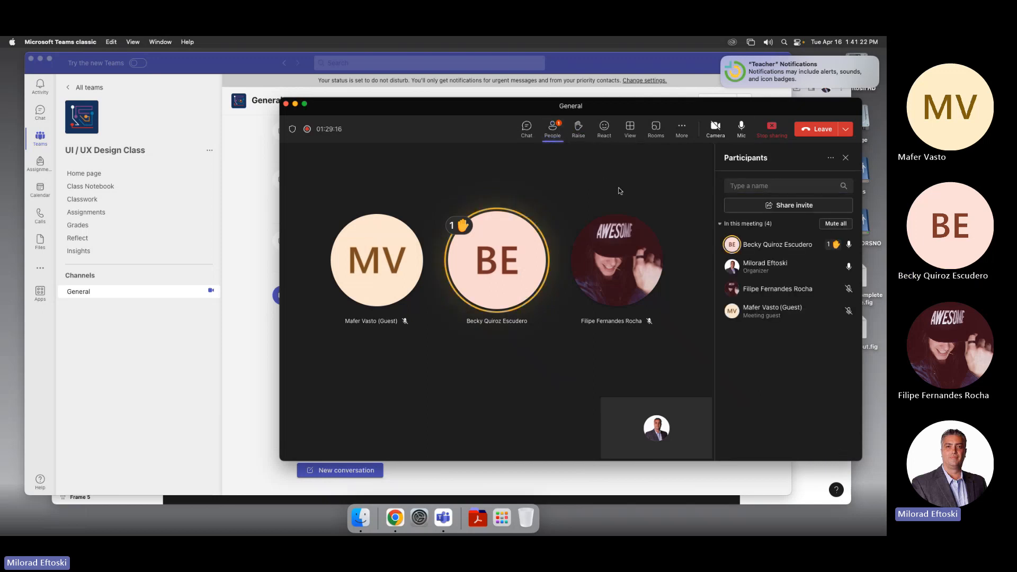
pyautogui.click(295, 104)
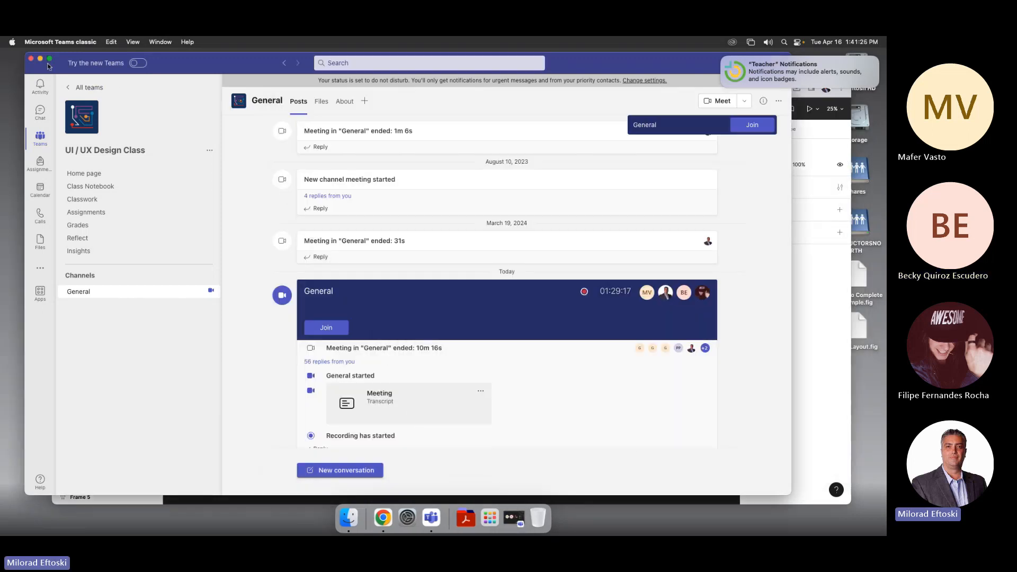
pyautogui.click(40, 59)
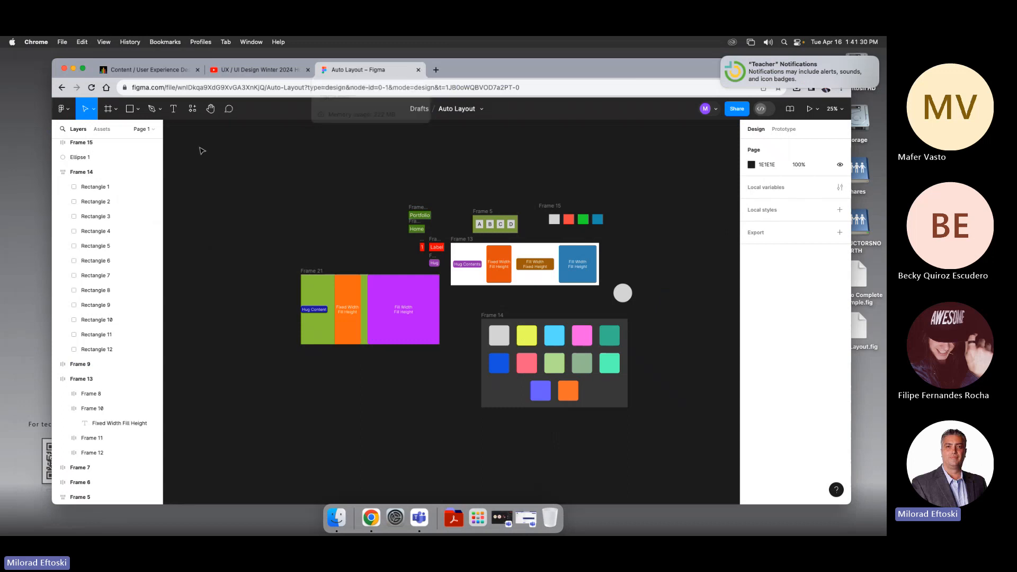
# Step: Open the Figma Drafts file browser
pyautogui.click(418, 109)
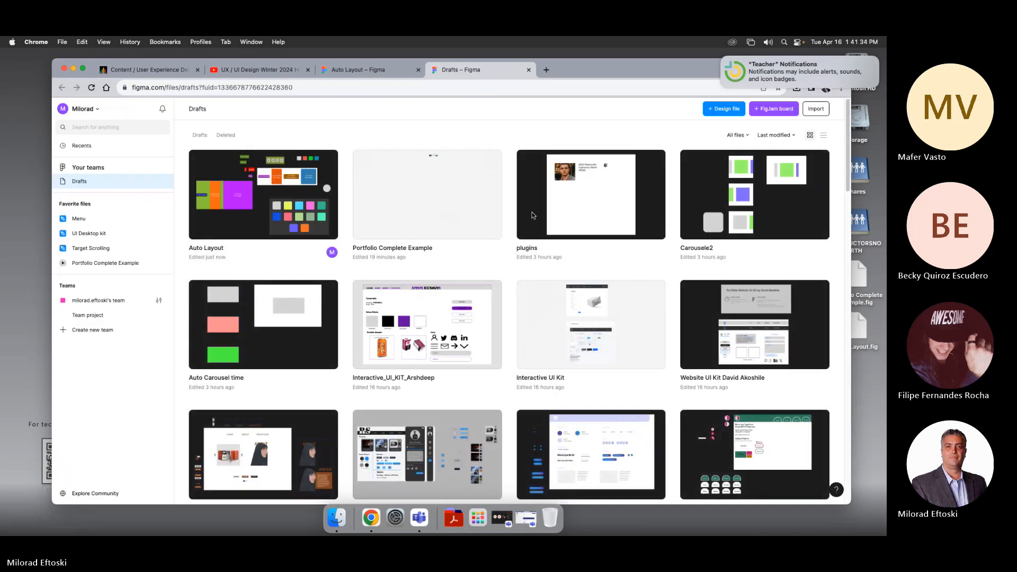
pyautogui.click(846, 387)
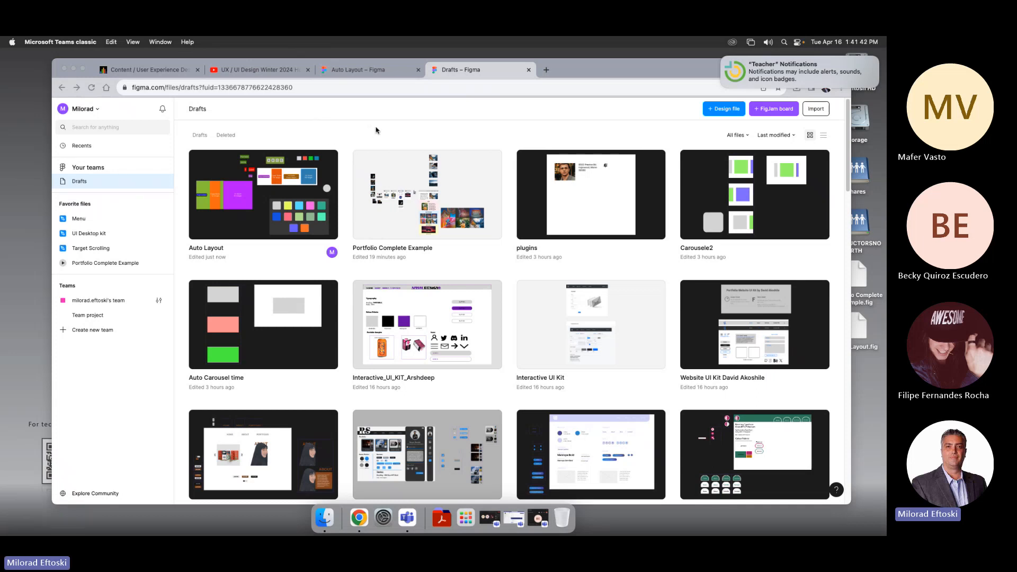
# Step: Open a new browser tab and search Google for "anima for figma"
pyautogui.click(547, 70)
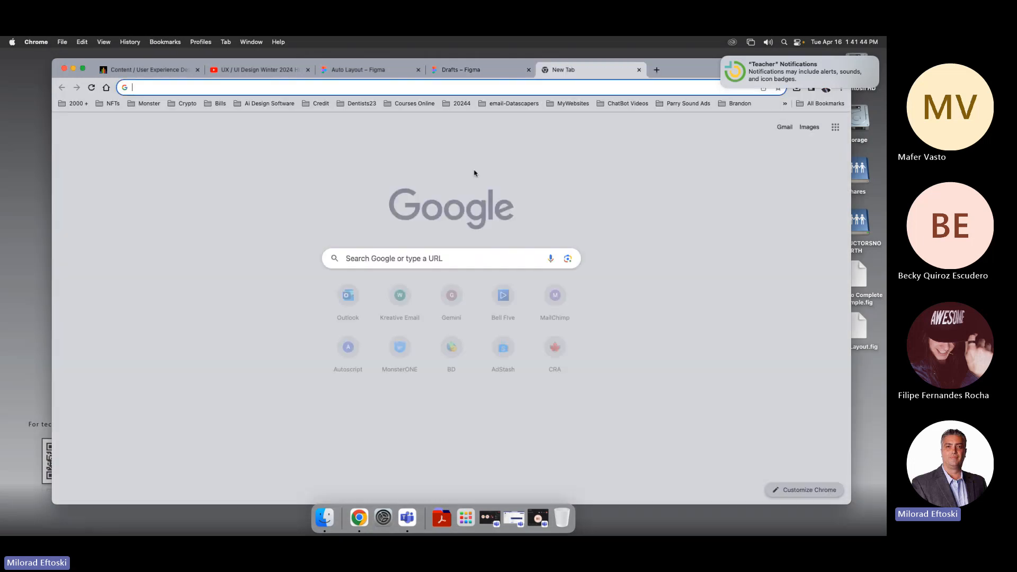
pyautogui.click(451, 260)
pyautogui.write('anime')
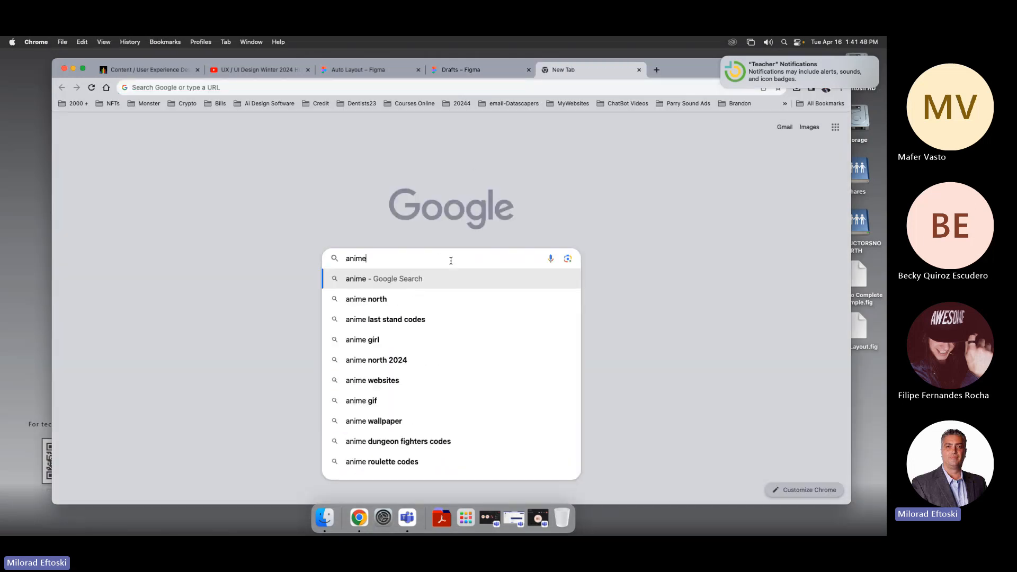
pyautogui.press('BackSpace')
pyautogui.write('a for fi')
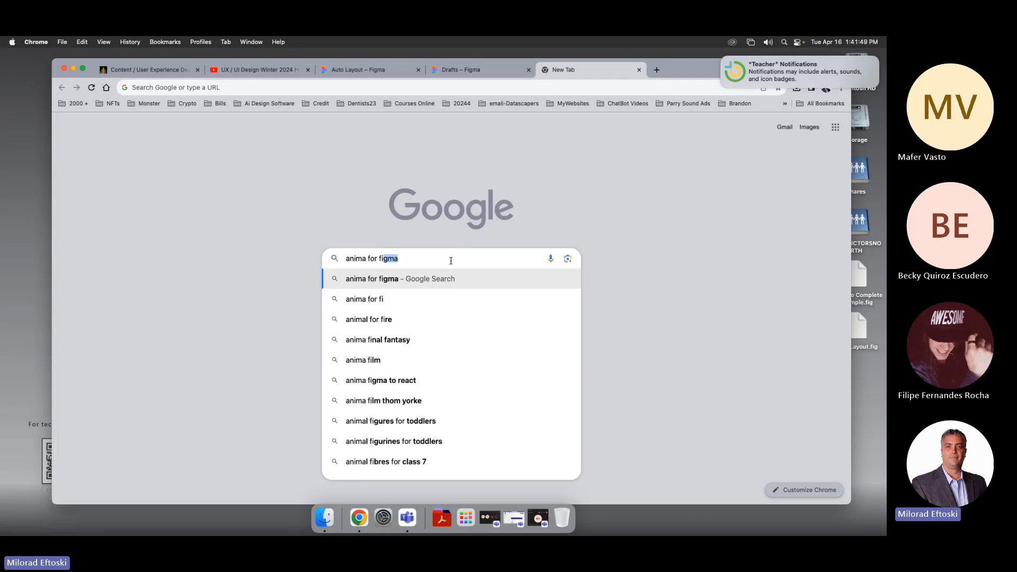
pyautogui.press('Return')
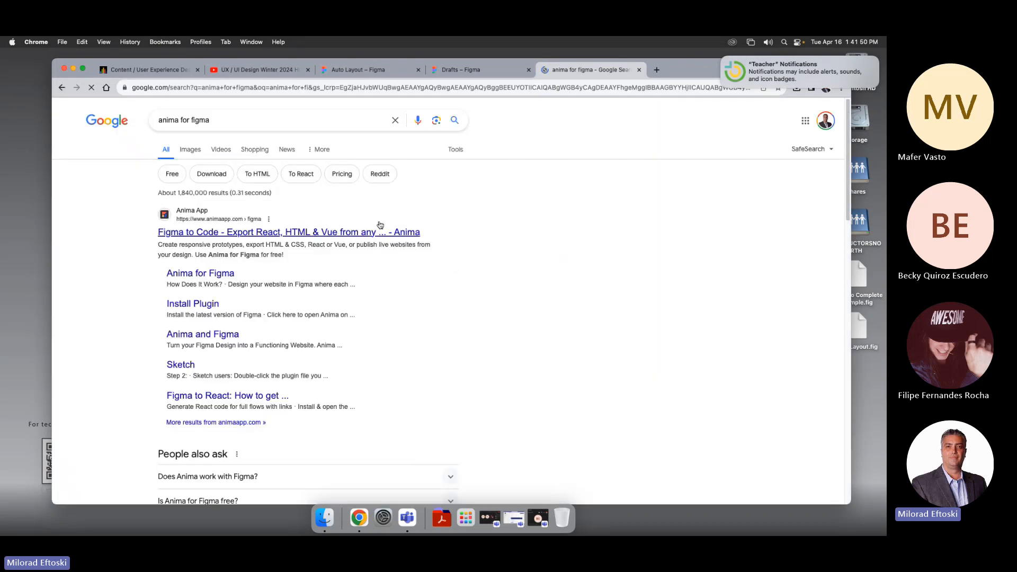
# Step: Open the Anima "Figma to Code" page from the results and copy its web address
pyautogui.click(248, 232)
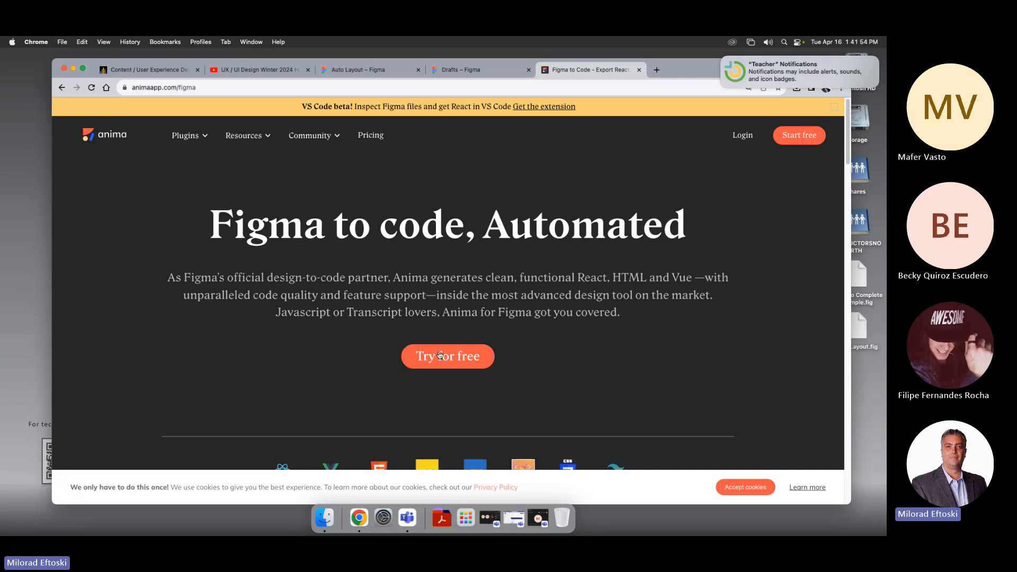
pyautogui.scroll(-6, 483, 311)
pyautogui.scroll(6, 479, 317)
pyautogui.tripleClick(350, 229)
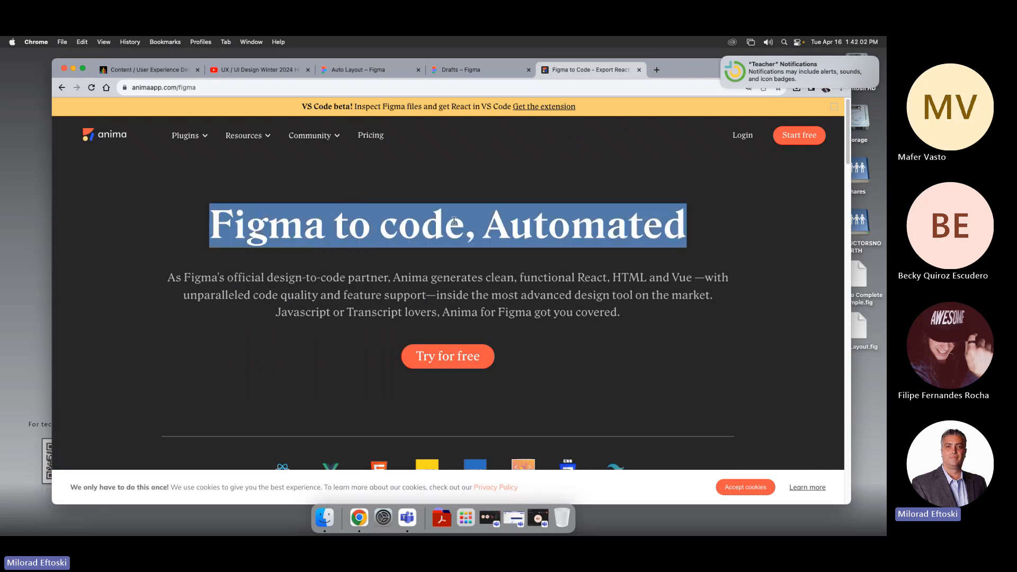
pyautogui.click(584, 225)
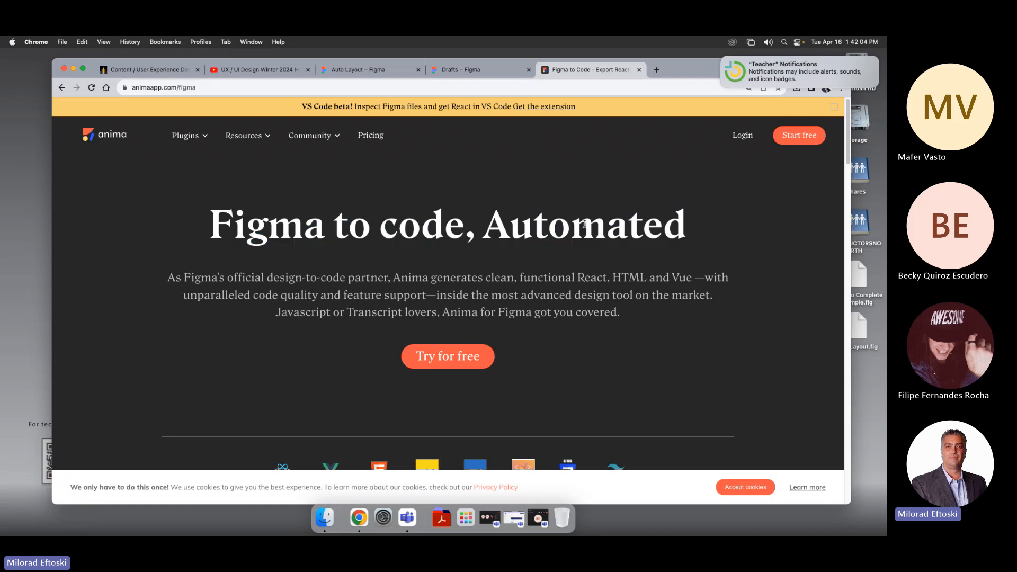
pyautogui.click(220, 88)
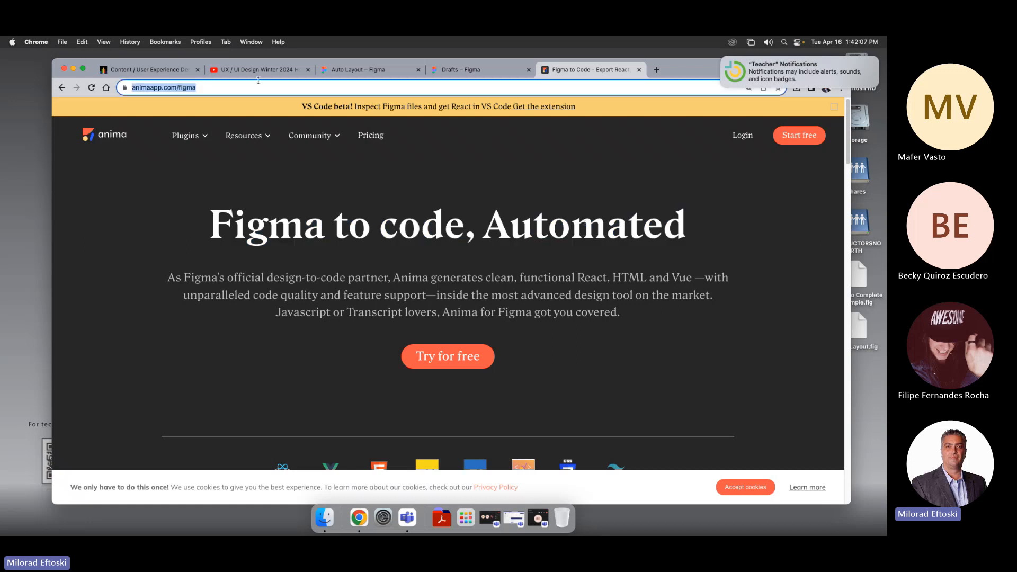
# Step: Switch to the course site content page and expand the Class 13 and 14 folder
pyautogui.click(144, 69)
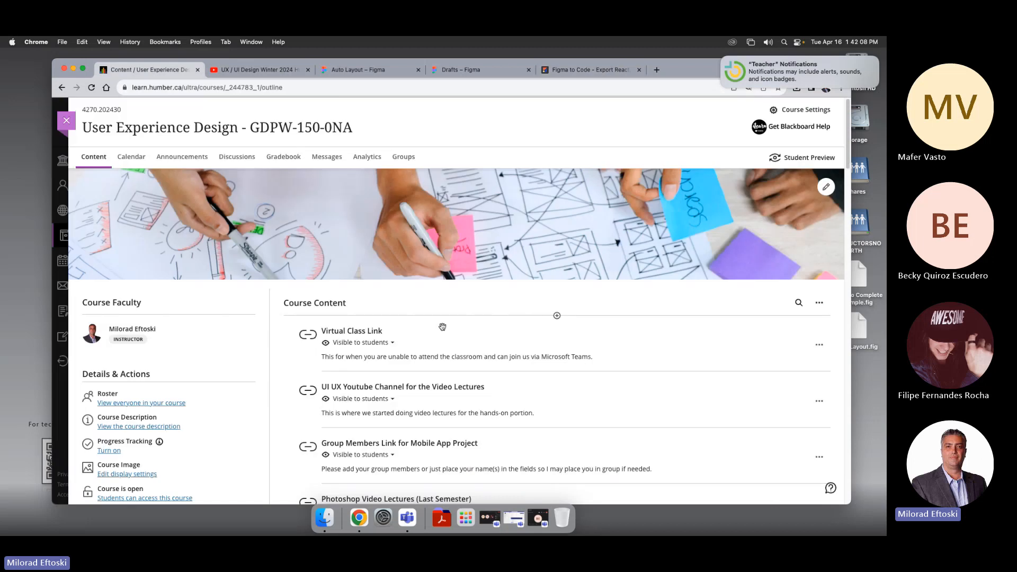
pyautogui.scroll(-8, 489, 352)
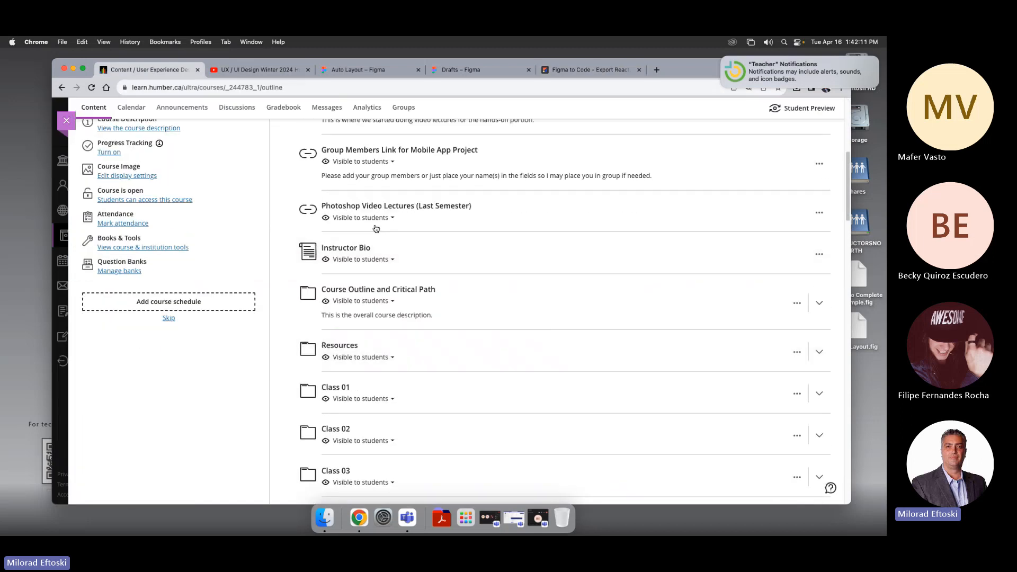
pyautogui.scroll(8, 393, 235)
pyautogui.scroll(-4, 442, 304)
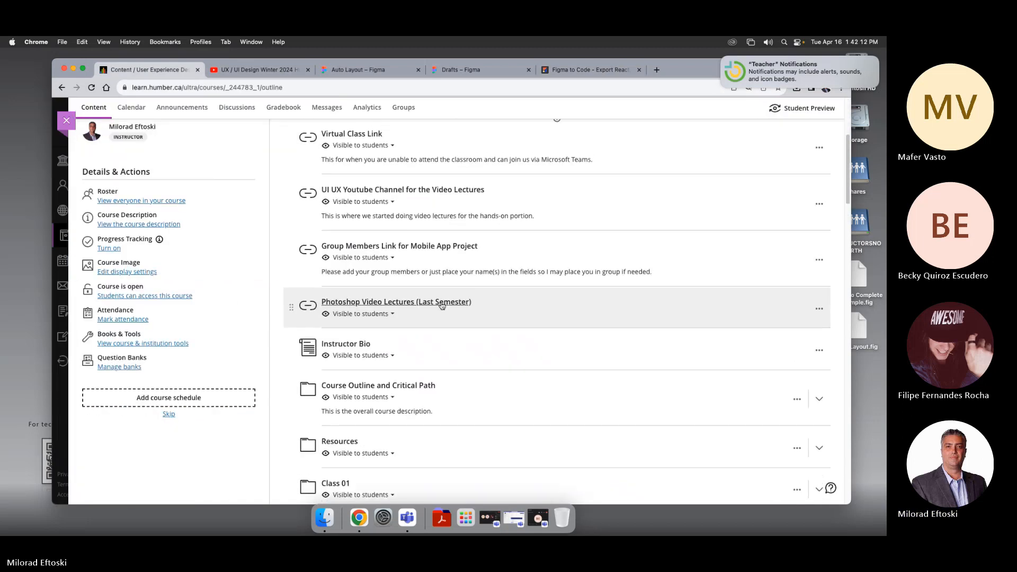
pyautogui.scroll(2, 399, 295)
pyautogui.scroll(-10, 399, 295)
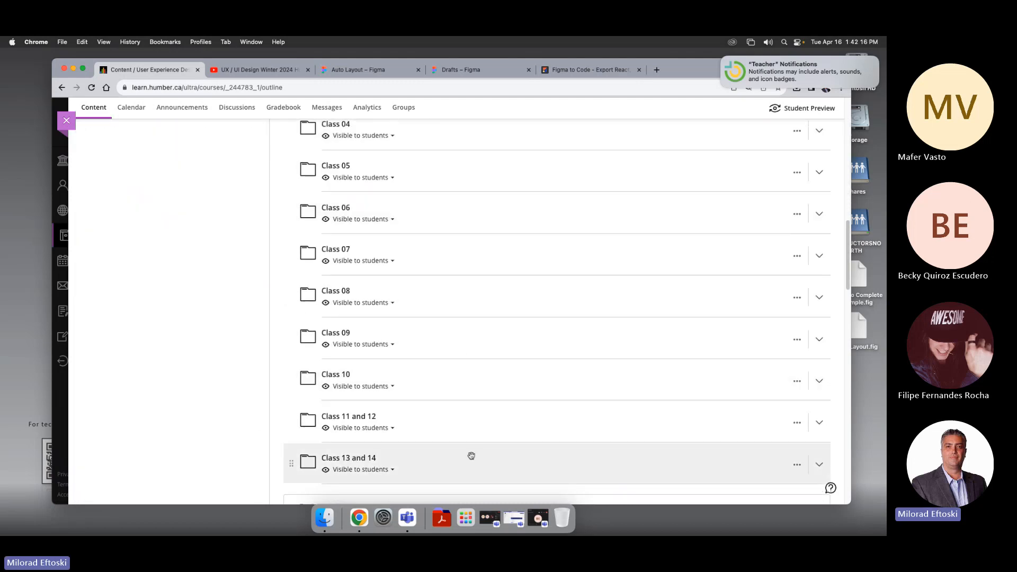
pyautogui.click(472, 455)
pyautogui.scroll(-12, 517, 466)
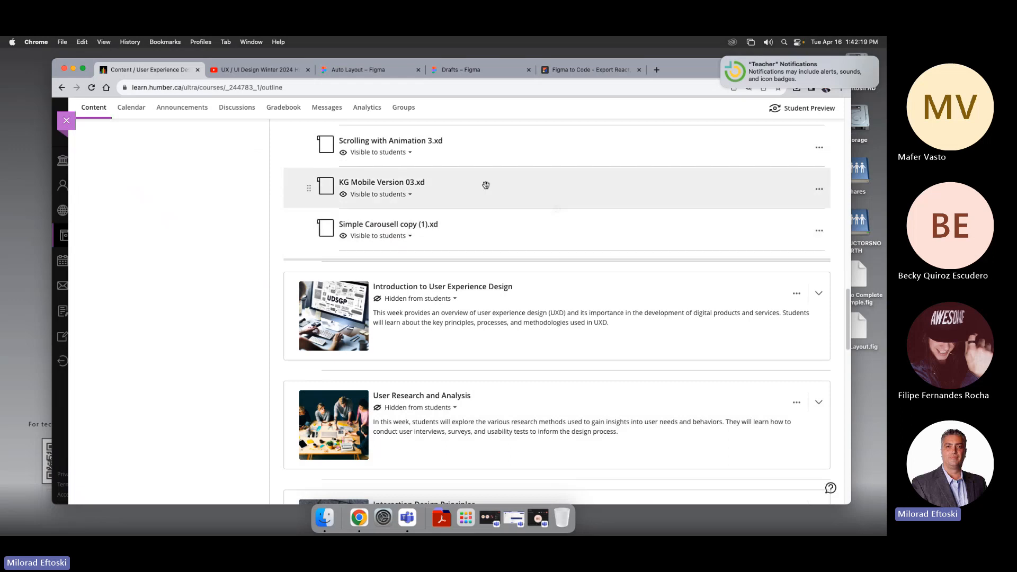
pyautogui.scroll(6, 513, 220)
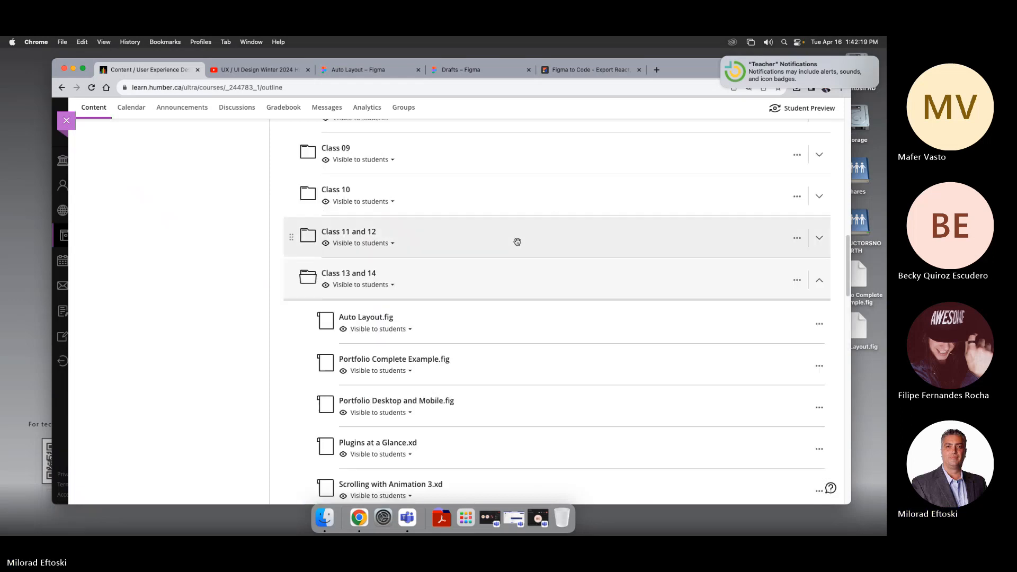
# Step: Start creating a new web link item at the top of the Class 13 and 14 folder
pyautogui.click(557, 300)
pyautogui.click(545, 321)
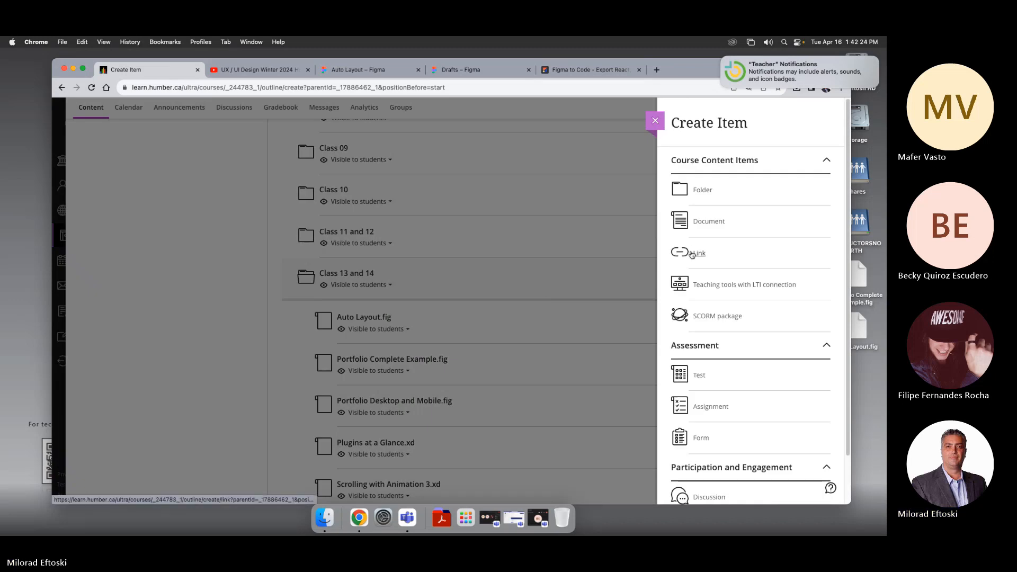
pyautogui.click(690, 250)
# Step: Set the new link to Visible to students and paste the Anima address as its link URL
pyautogui.click(181, 192)
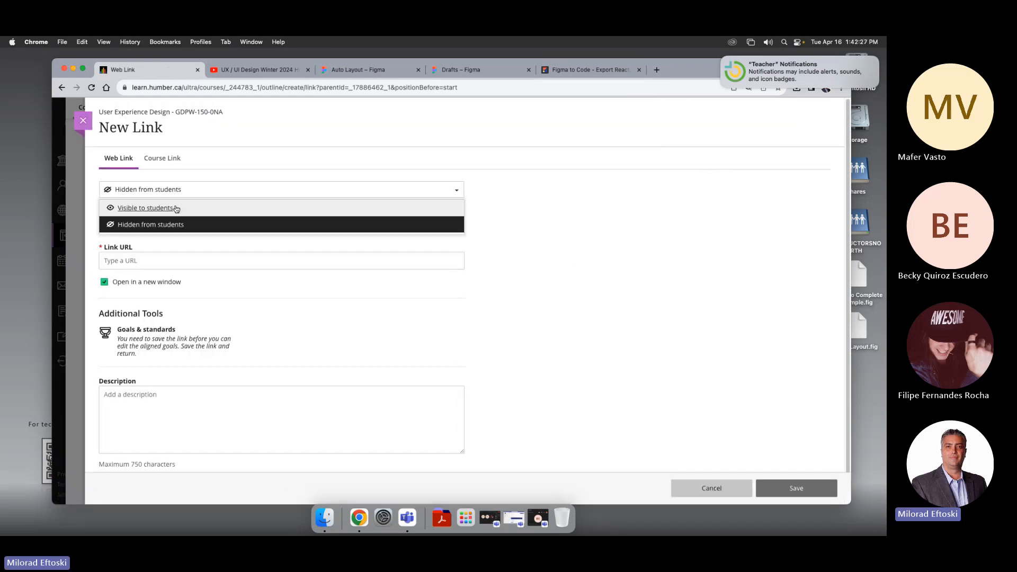
pyautogui.click(149, 207)
pyautogui.click(158, 227)
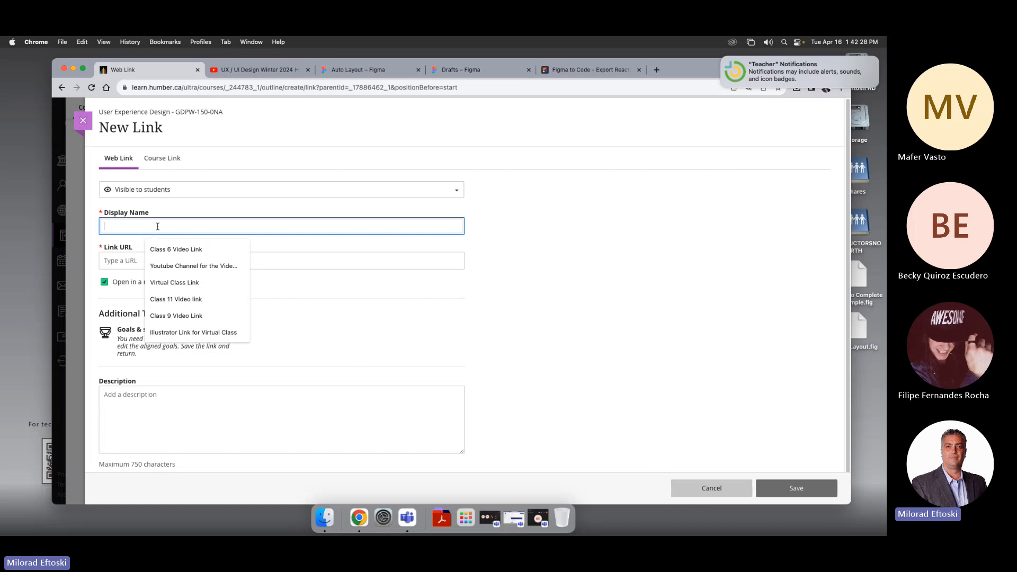
pyautogui.click(115, 268)
pyautogui.write('https://www.animaapp.com/figma')
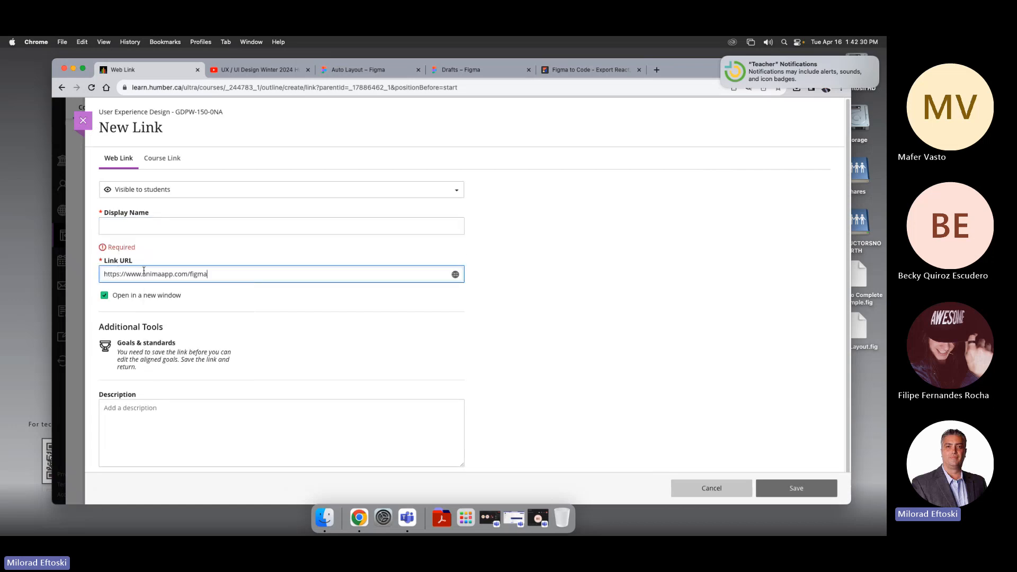
# Step: Set the link's display name to "Figma to HTML using anima" and save the link
pyautogui.click(138, 229)
pyautogui.write('Fig')
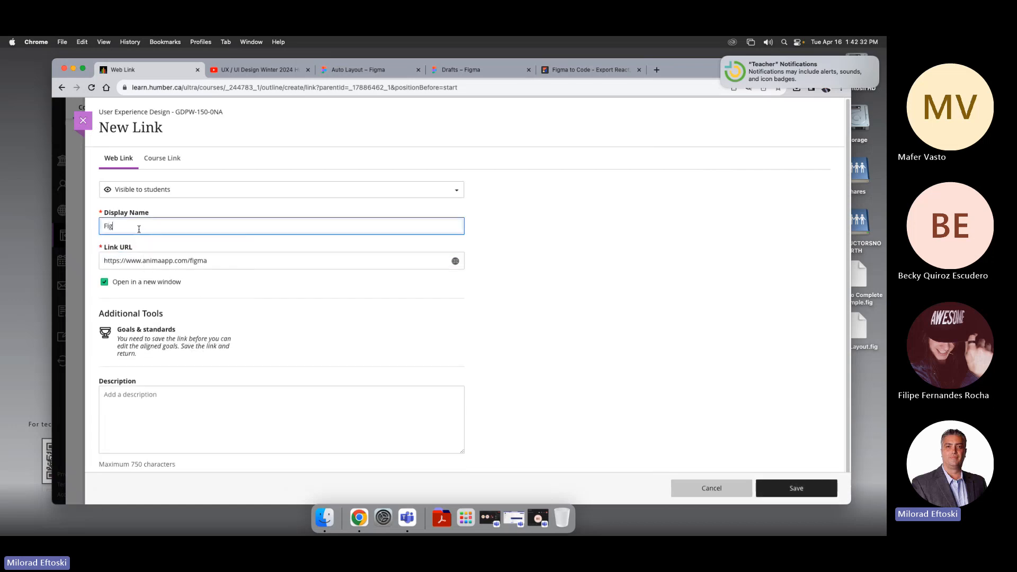
pyautogui.write('ma to HTM')
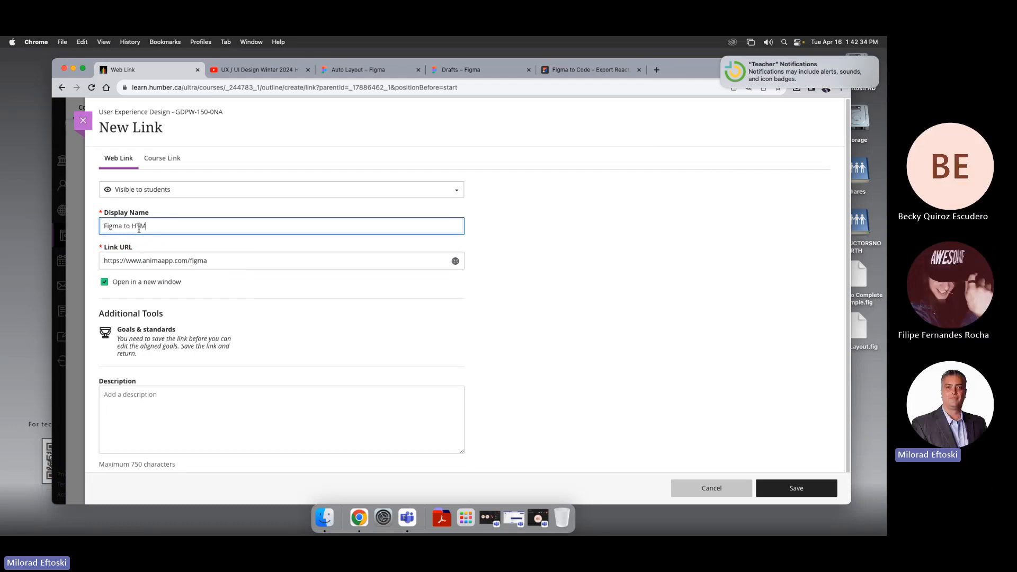
pyautogui.write('L using anima')
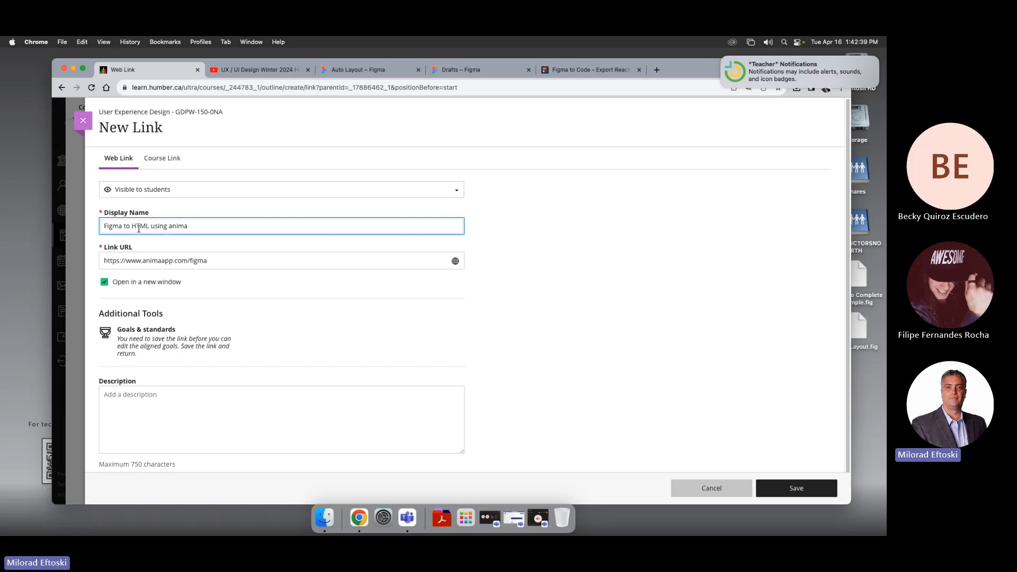
pyautogui.tripleClick(184, 224)
pyautogui.click(262, 305)
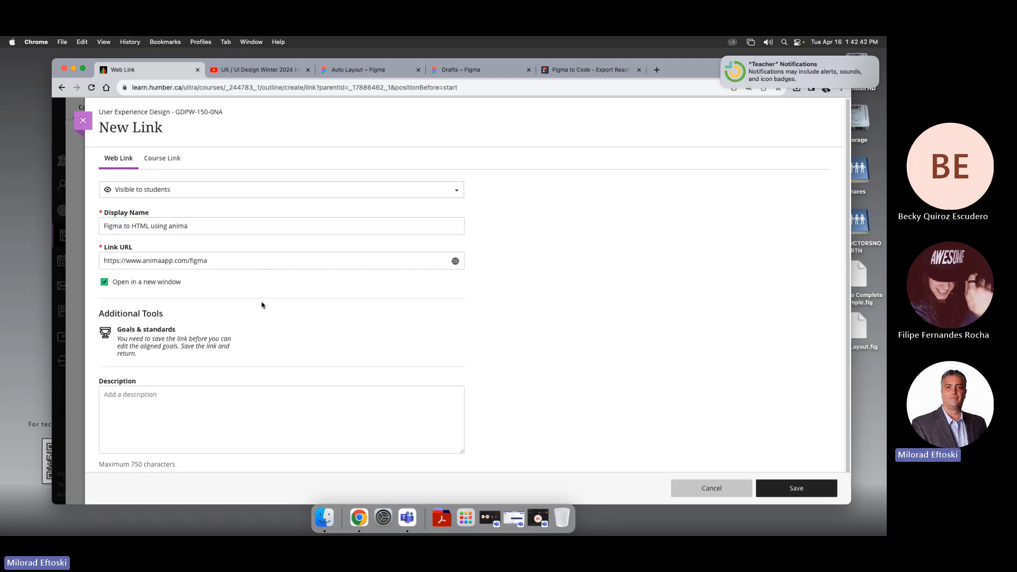
pyautogui.scroll(-1, 593, 389)
pyautogui.click(796, 488)
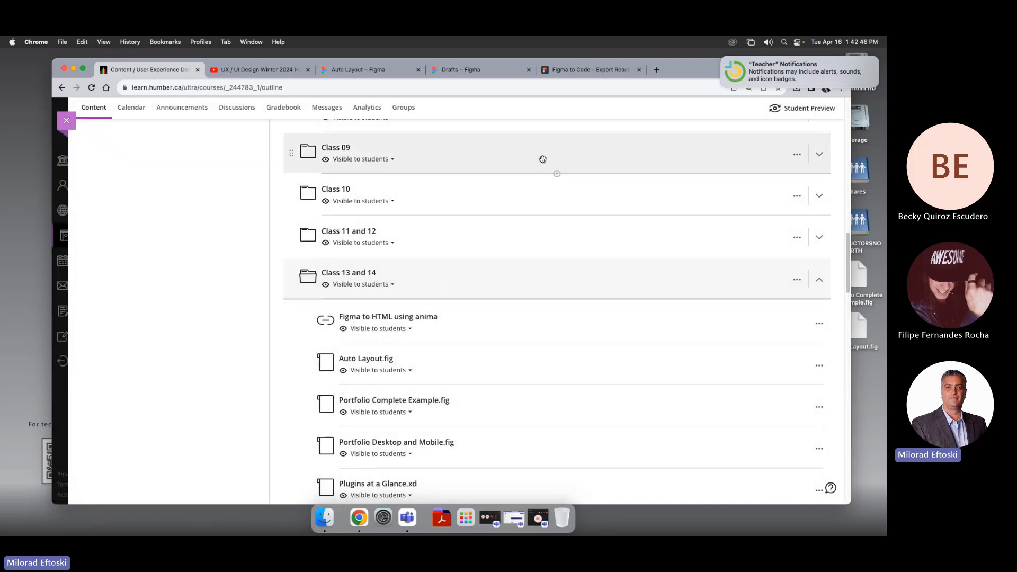
# Step: Search Google for "px figma" from the Anima tab and browse the results
pyautogui.click(585, 69)
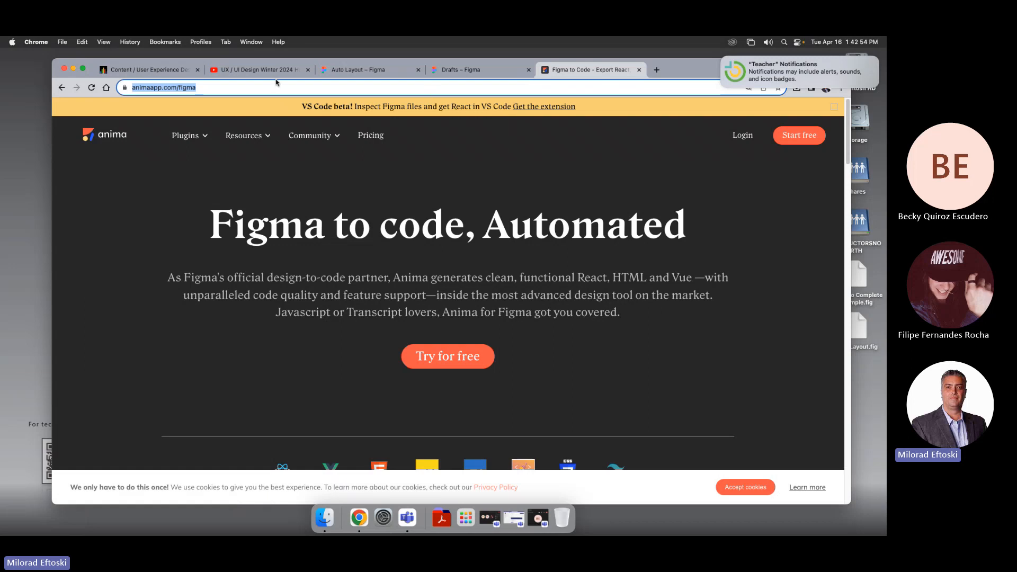
pyautogui.click(172, 91)
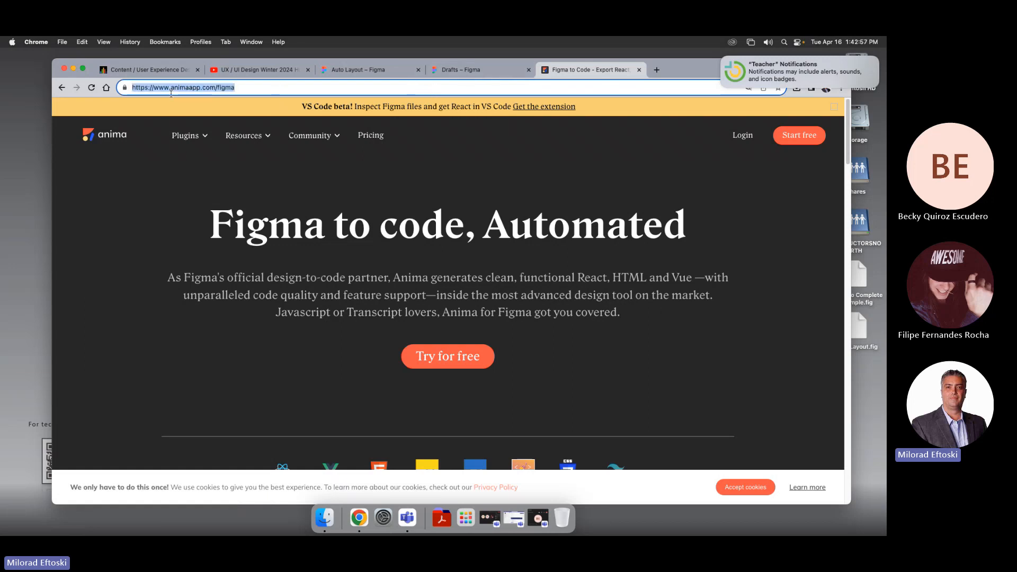
pyautogui.write('px figma')
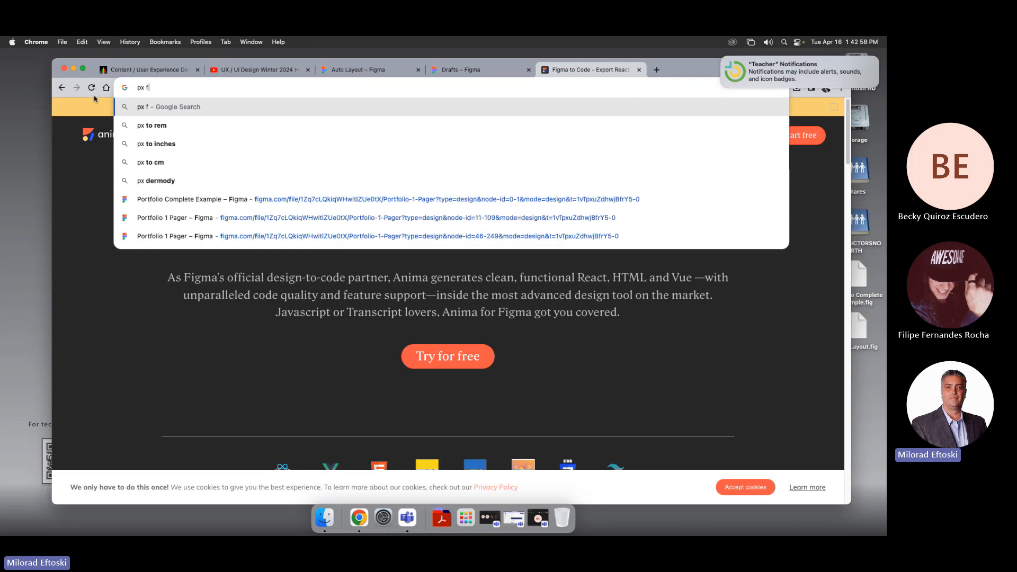
pyautogui.press('Return')
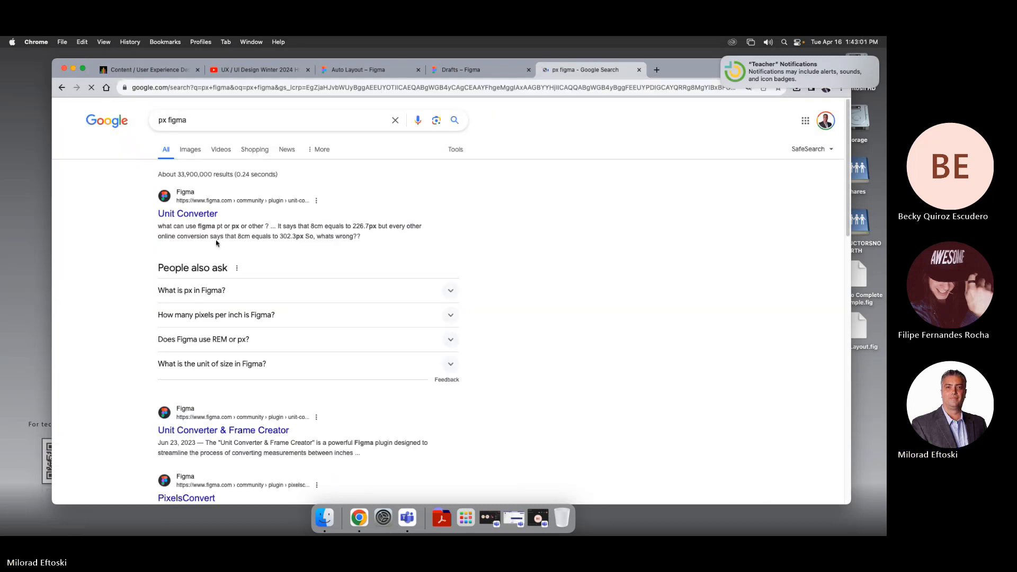
pyautogui.scroll(-4, 268, 356)
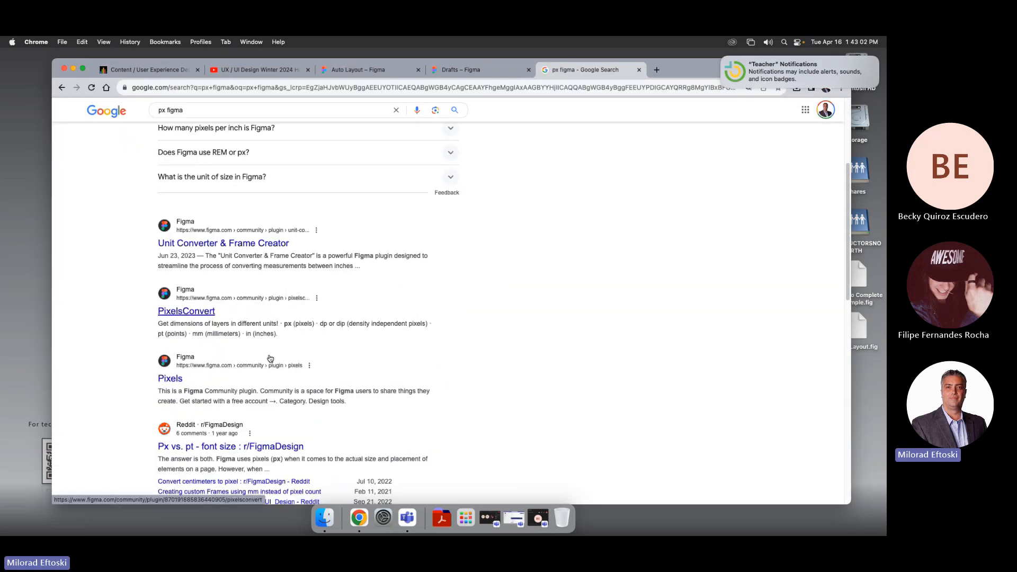
pyautogui.scroll(4, 266, 356)
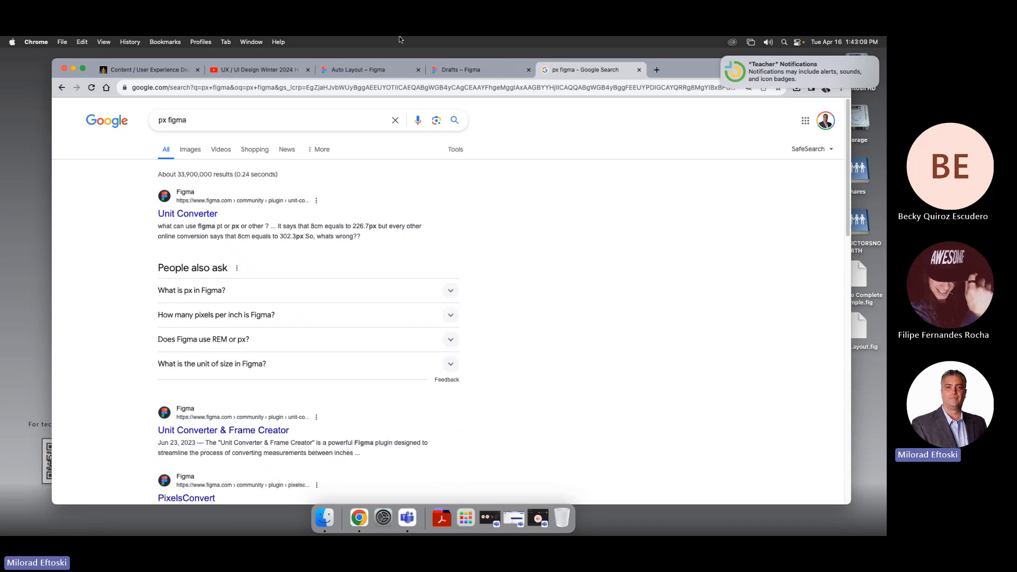
# Step: Open the Portfolio Complete Example file from the Figma Drafts browser
pyautogui.click(475, 67)
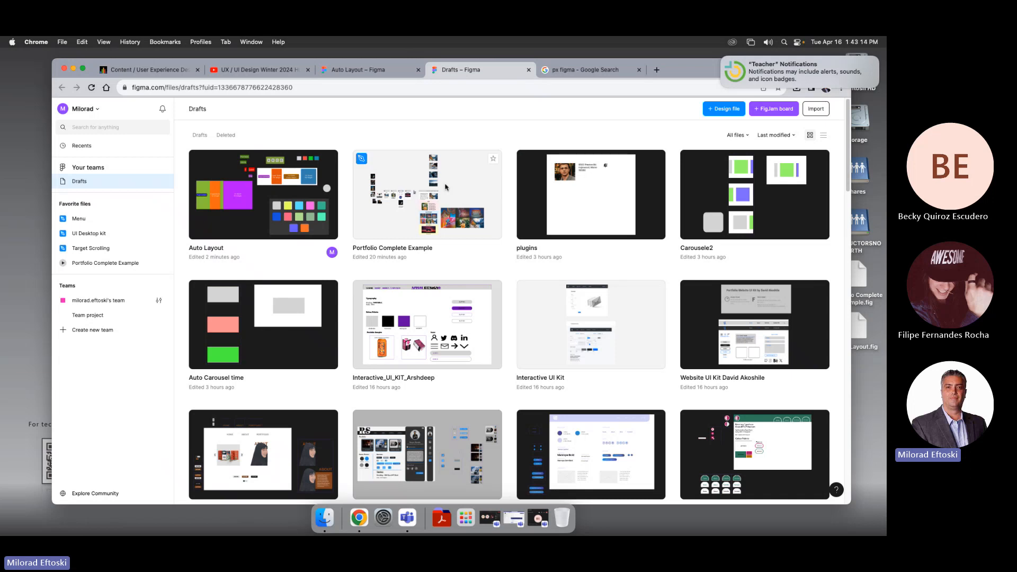
pyautogui.click(569, 200)
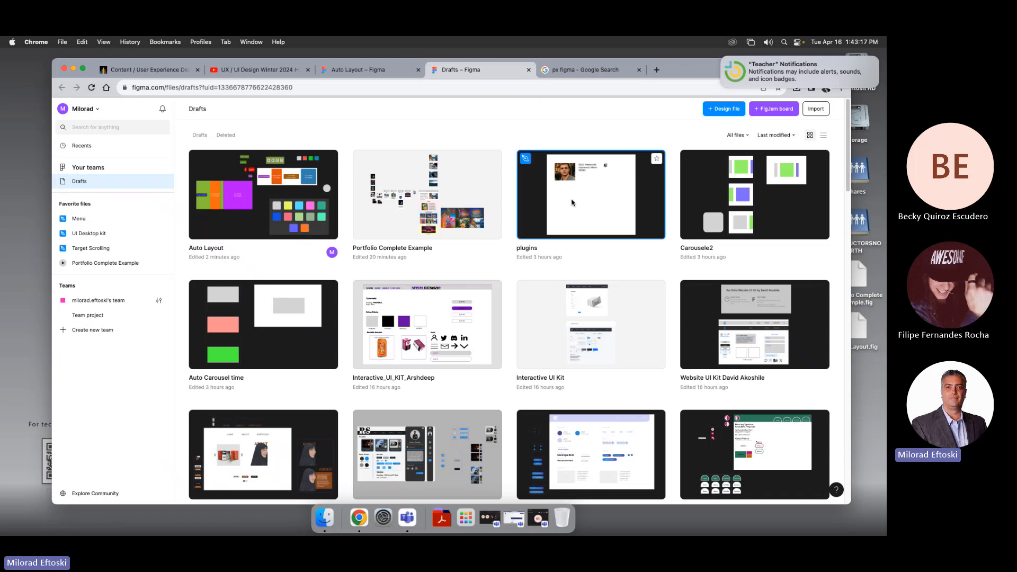
pyautogui.doubleClick(476, 190)
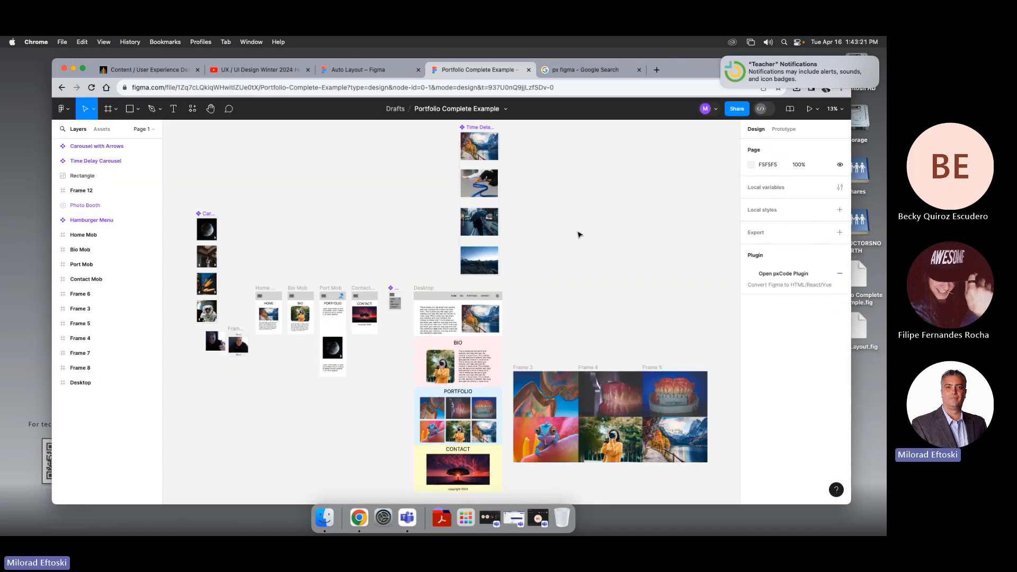
# Step: Search the Figma plugins for "px"
pyautogui.click(192, 109)
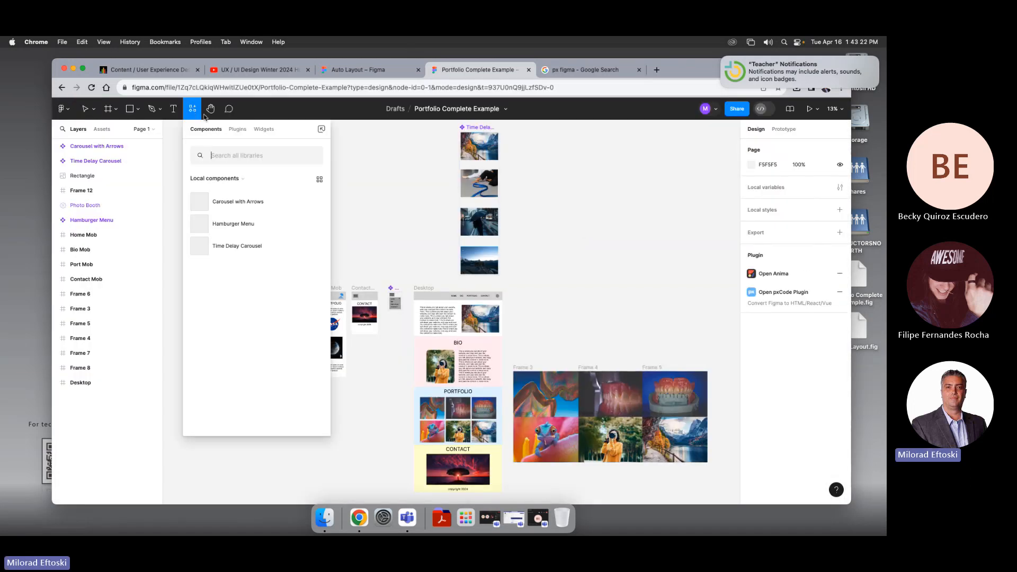
pyautogui.click(237, 130)
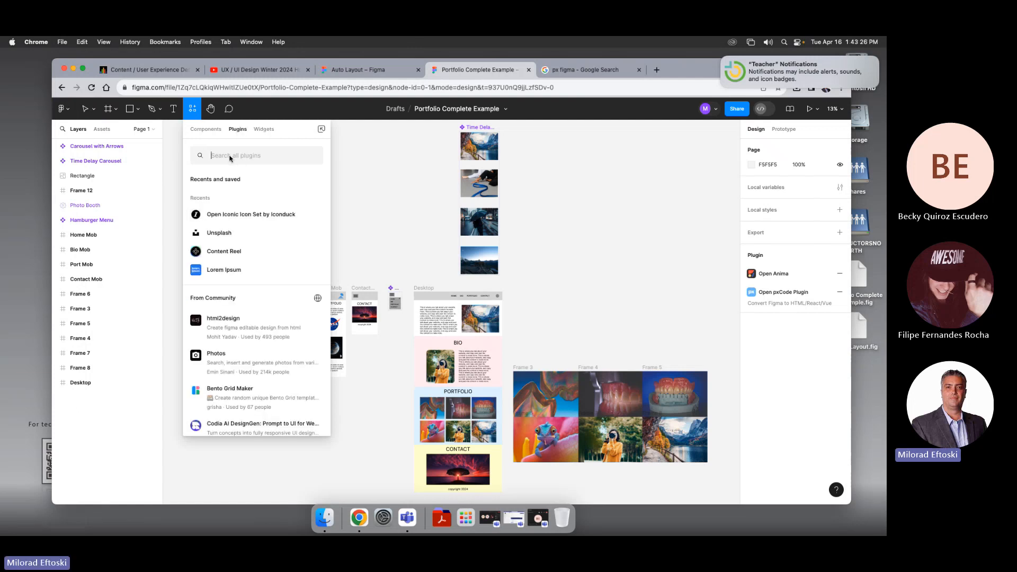
pyautogui.write('px')
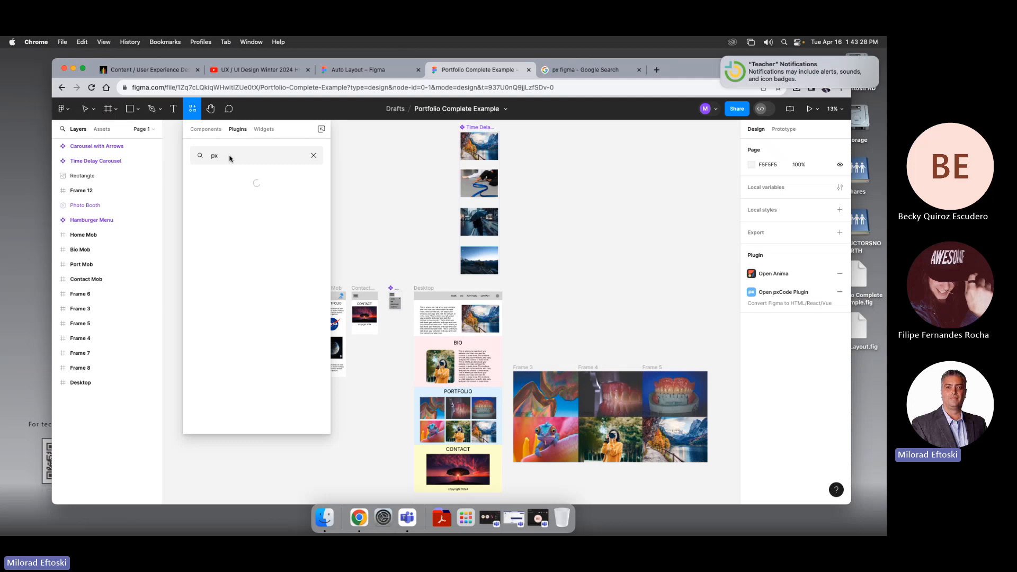
# Step: Open the pxCode plugin details and search Google for "px code"
pyautogui.click(224, 204)
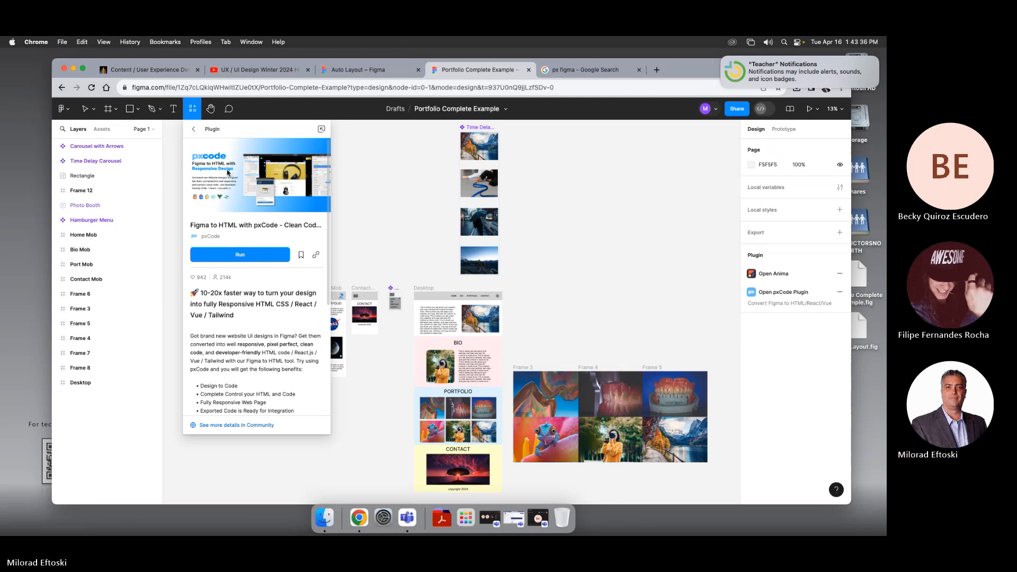
pyautogui.click(588, 69)
pyautogui.doubleClick(178, 120)
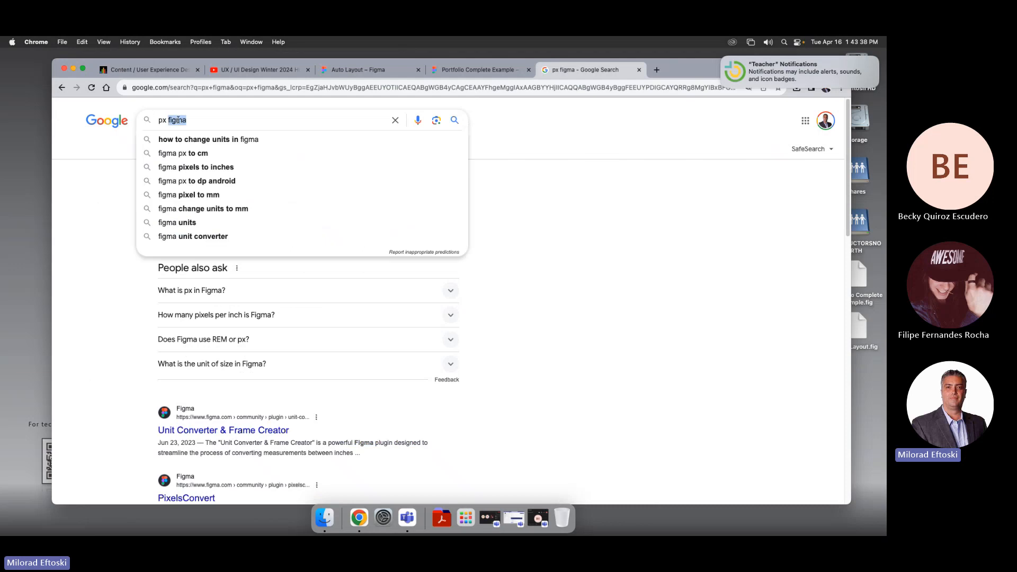
pyautogui.write('code')
pyautogui.press('Return')
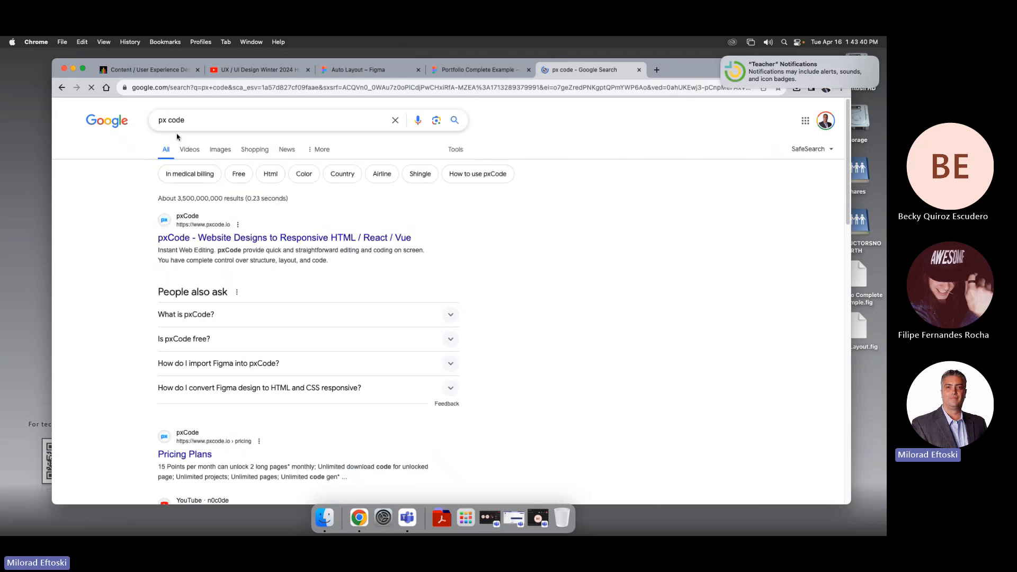
# Step: Open the pxCode website, copy its address, and close its tab
pyautogui.click(221, 231)
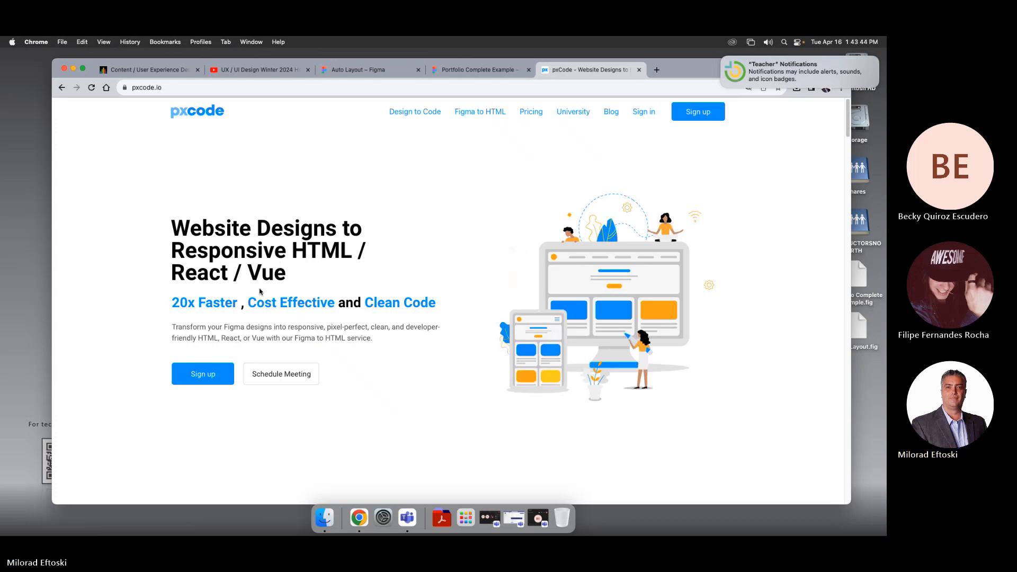
pyautogui.click(229, 86)
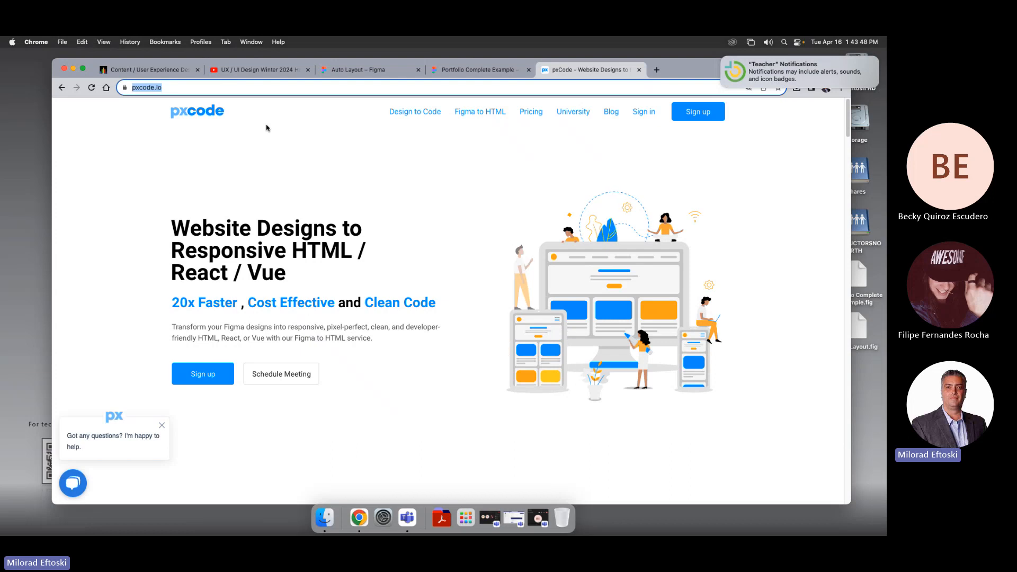
pyautogui.click(162, 427)
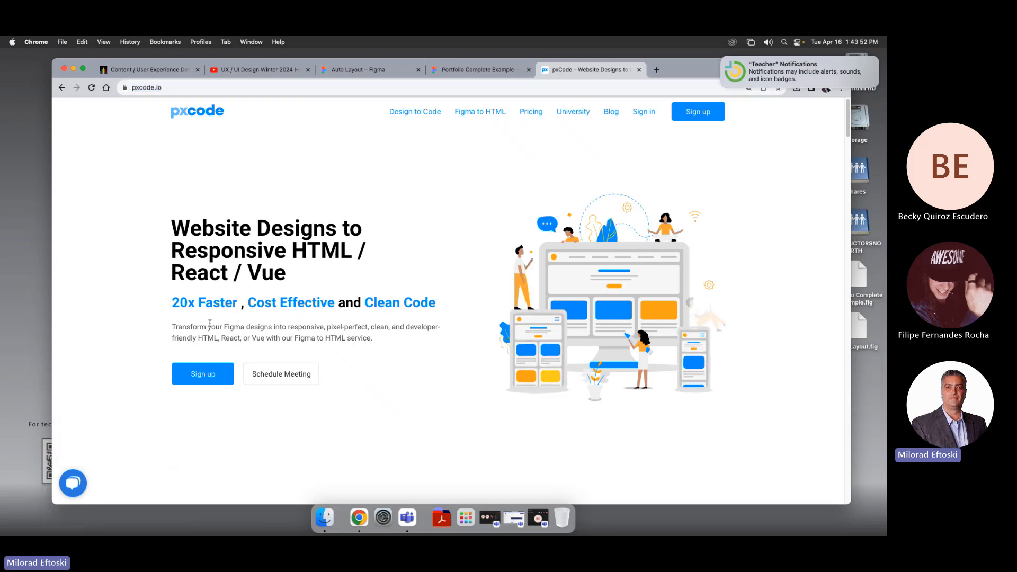
pyautogui.click(170, 88)
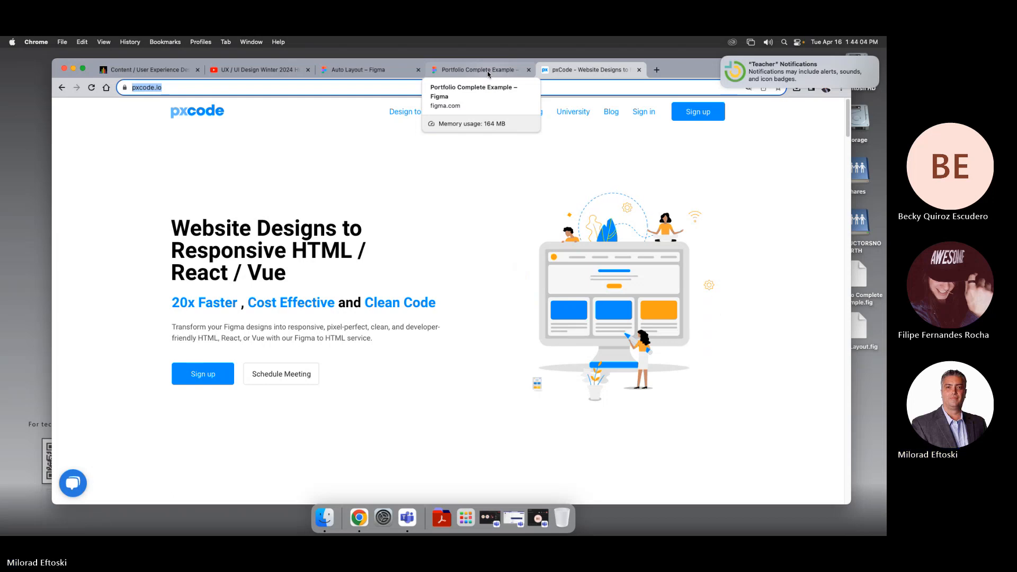
pyautogui.click(639, 69)
# Step: Create a new web link below the Anima link in the Class 13 and 14 folder, visible to students
pyautogui.click(415, 182)
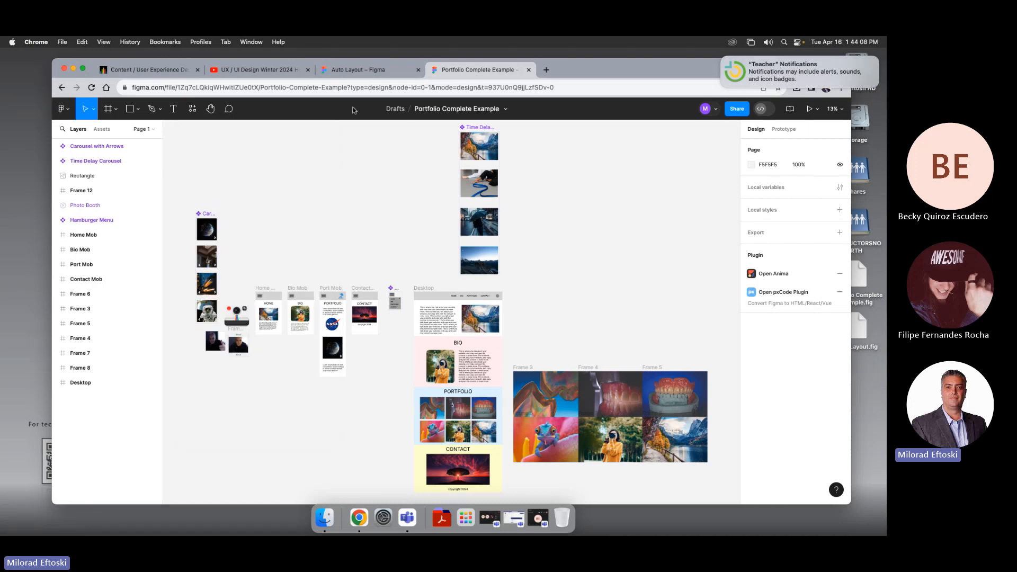
pyautogui.click(192, 70)
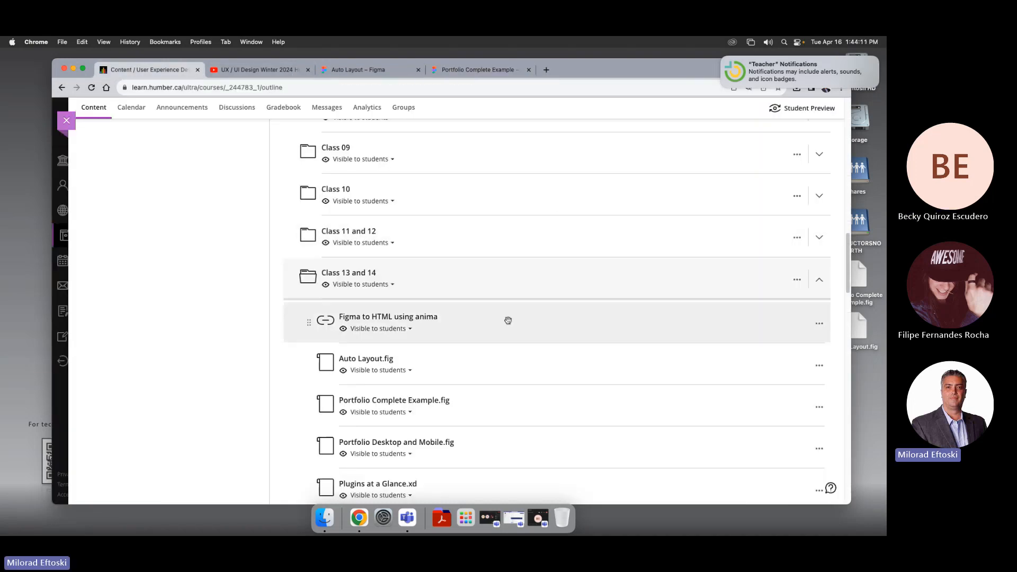
pyautogui.click(557, 343)
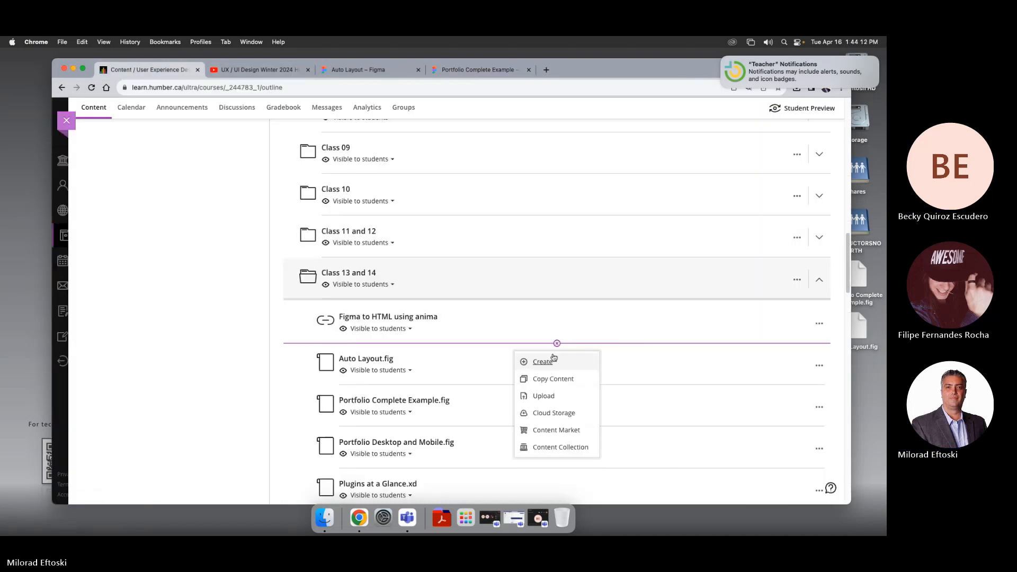
pyautogui.click(543, 361)
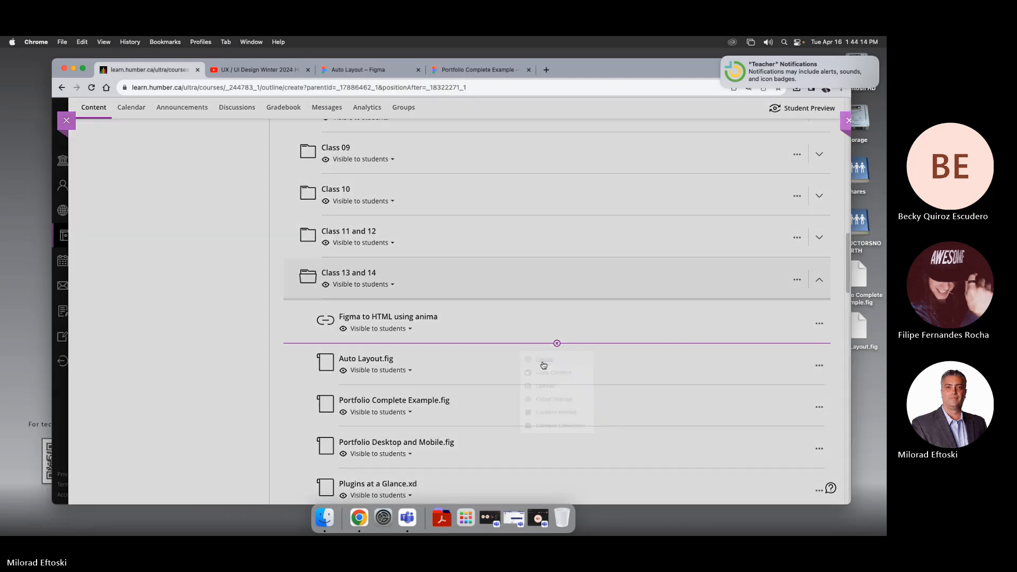
pyautogui.click(699, 253)
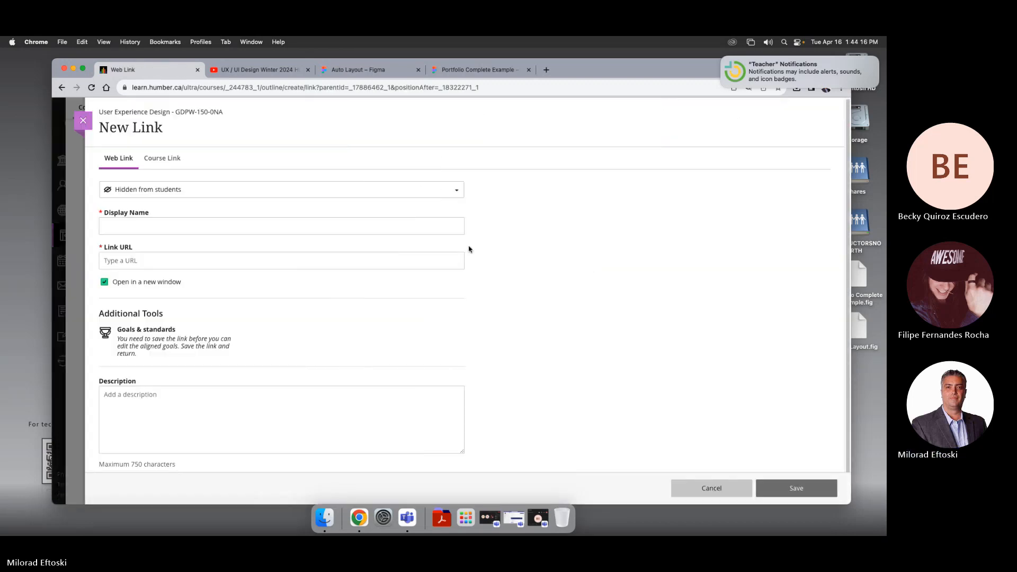
pyautogui.click(224, 197)
pyautogui.click(180, 207)
# Step: Set the link's display name to "PX Code to HTML"
pyautogui.click(174, 226)
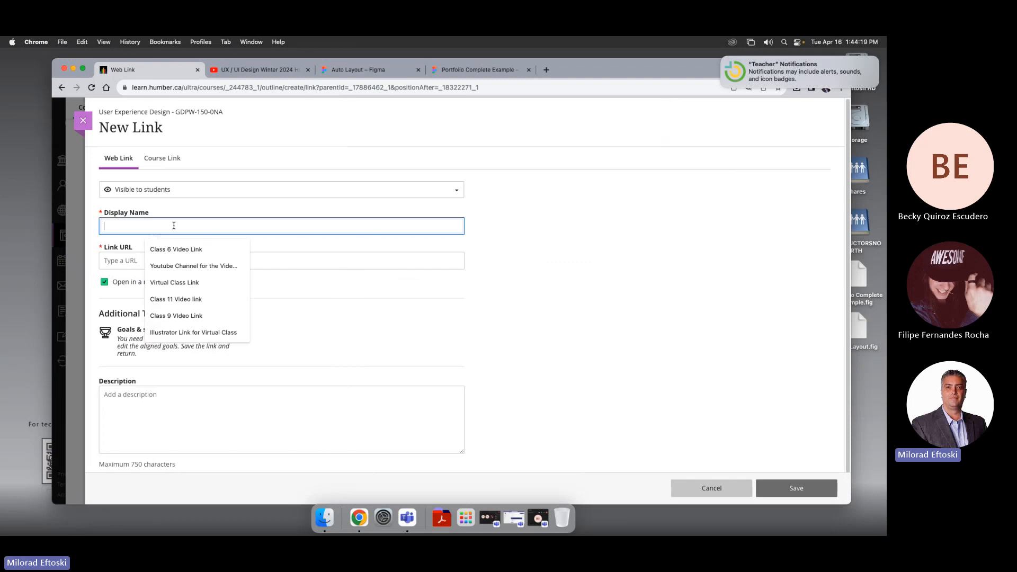
pyautogui.write('PX')
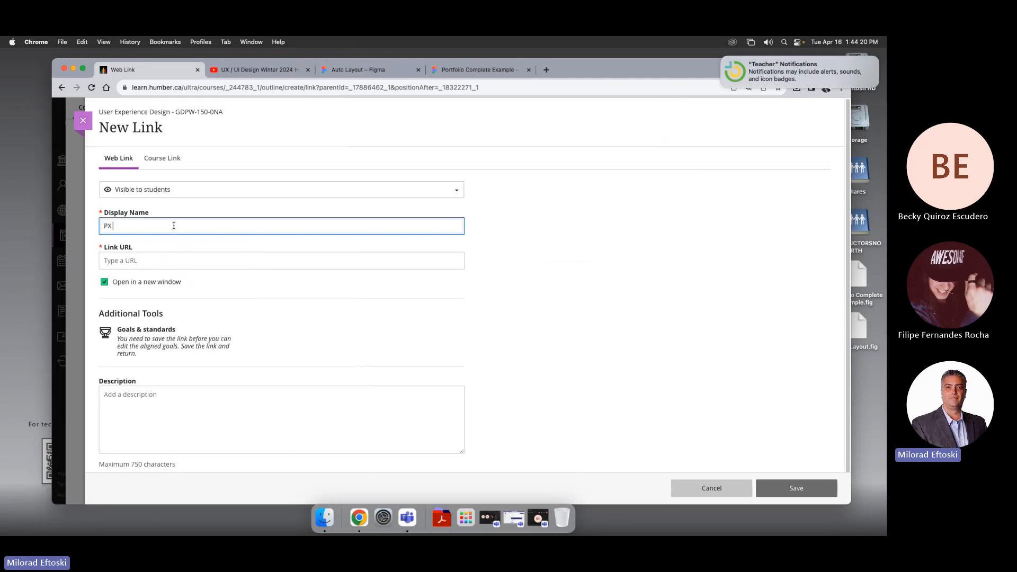
pyautogui.write(' Code')
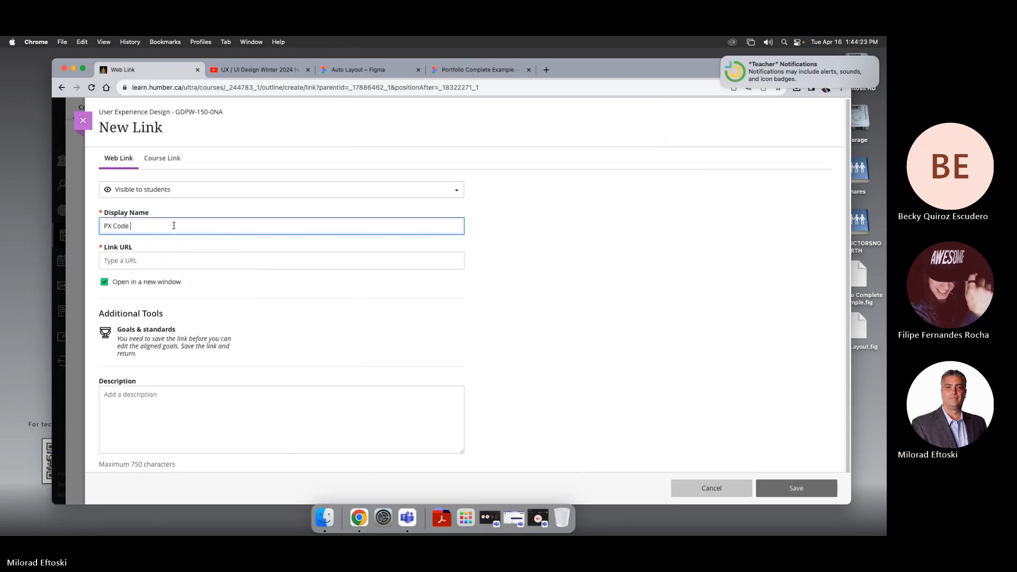
pyautogui.write(' to ')
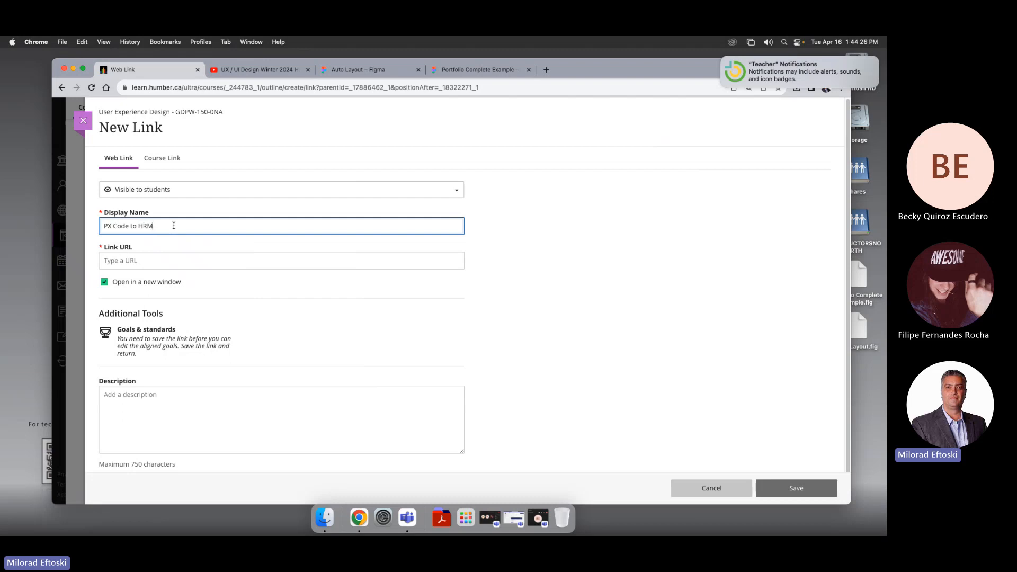
pyautogui.write('HRM')
pyautogui.press('BackSpace')
pyautogui.press('BackSpace')
# Step: Paste the pxCode address as the link URL and save the link
pyautogui.click(163, 261)
pyautogui.write('https://www.pxcode.io/')
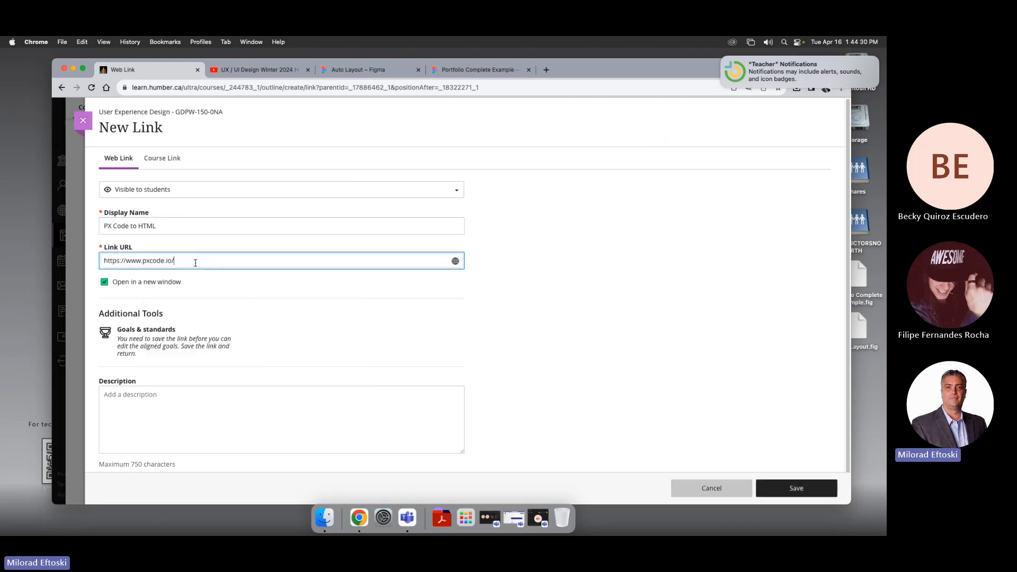
pyautogui.scroll(-1, 485, 357)
pyautogui.click(795, 488)
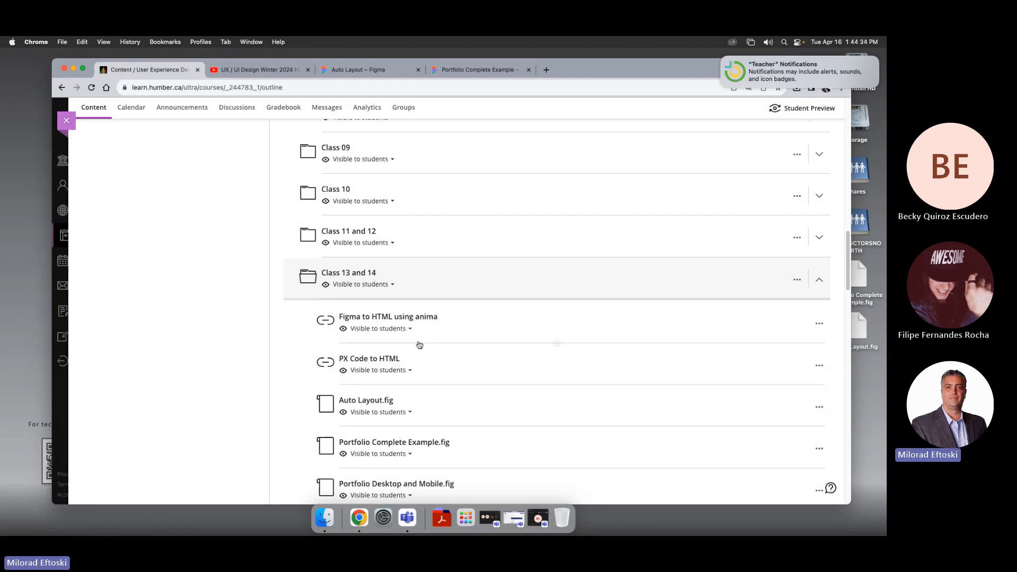
pyautogui.click(469, 70)
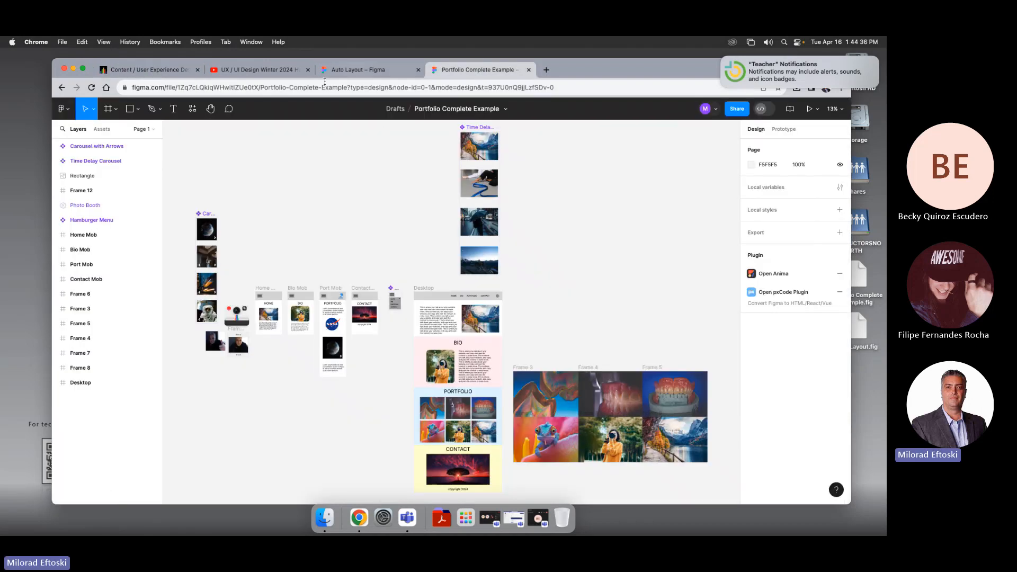
pyautogui.click(246, 70)
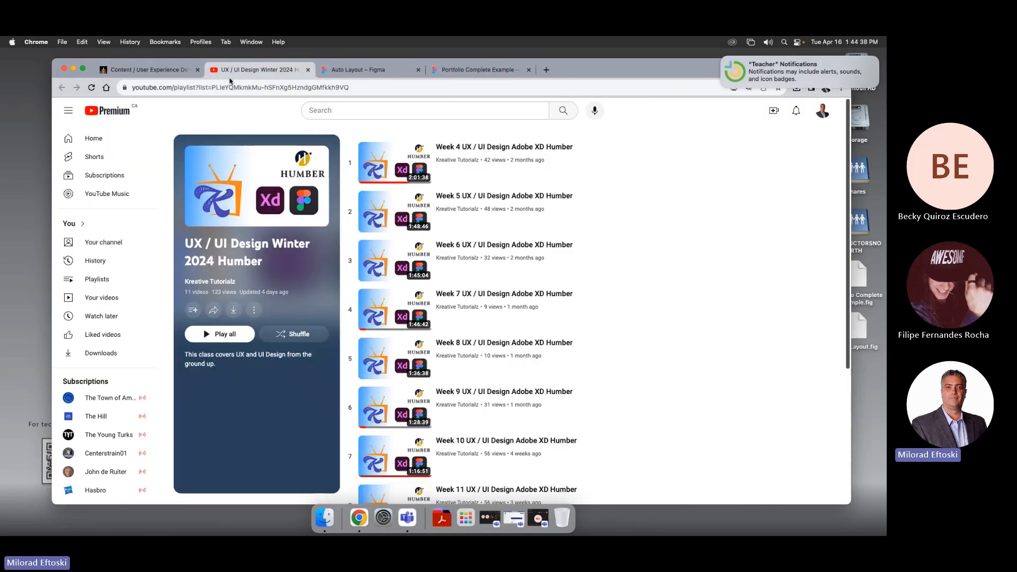
pyautogui.click(74, 69)
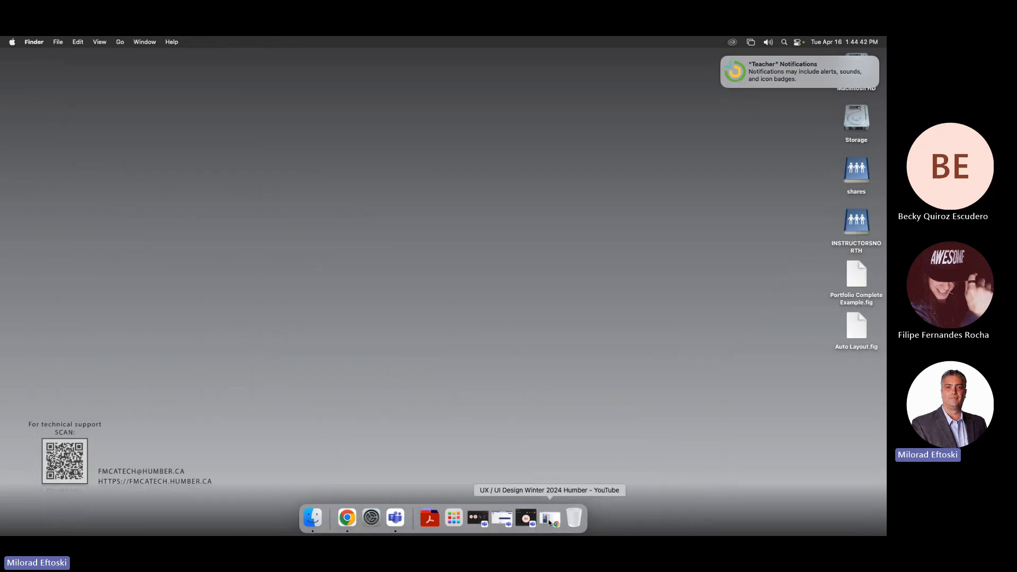
pyautogui.click(550, 523)
pyautogui.click(354, 69)
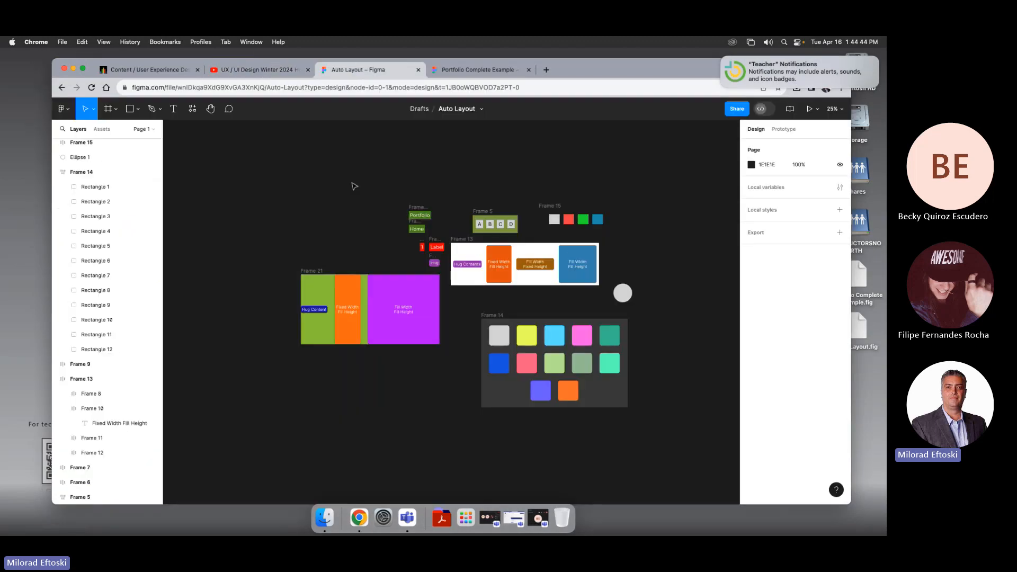
pyautogui.click(456, 70)
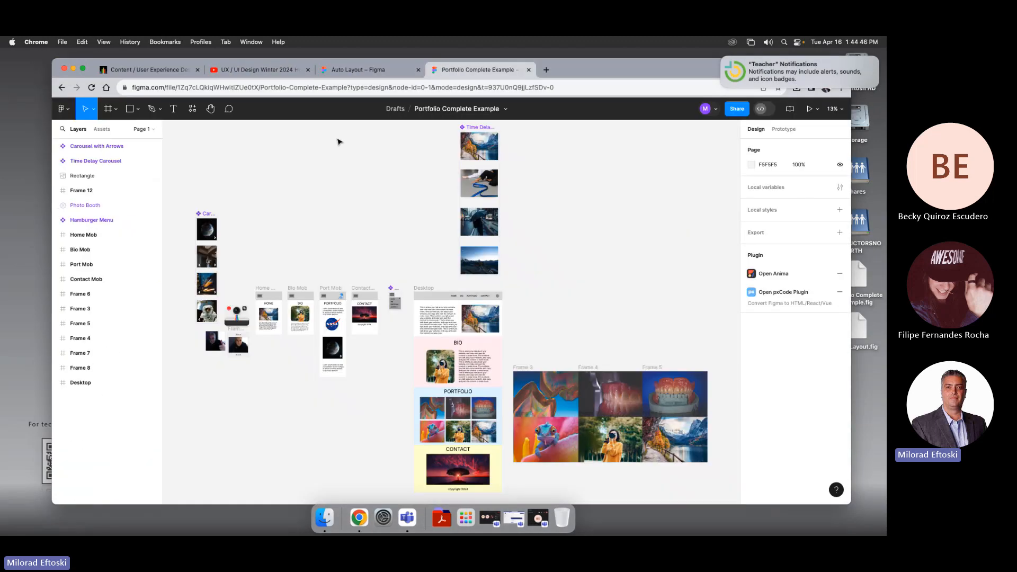
# Step: Run the Figma to HTML with pxCode plugin on the Desktop frame and convert it to code
pyautogui.click(193, 109)
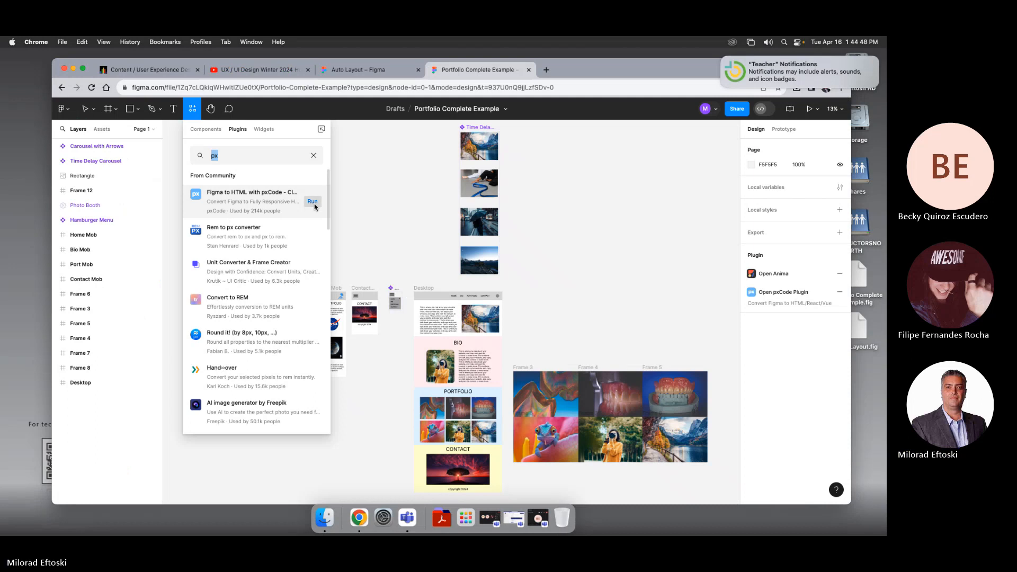
pyautogui.click(313, 202)
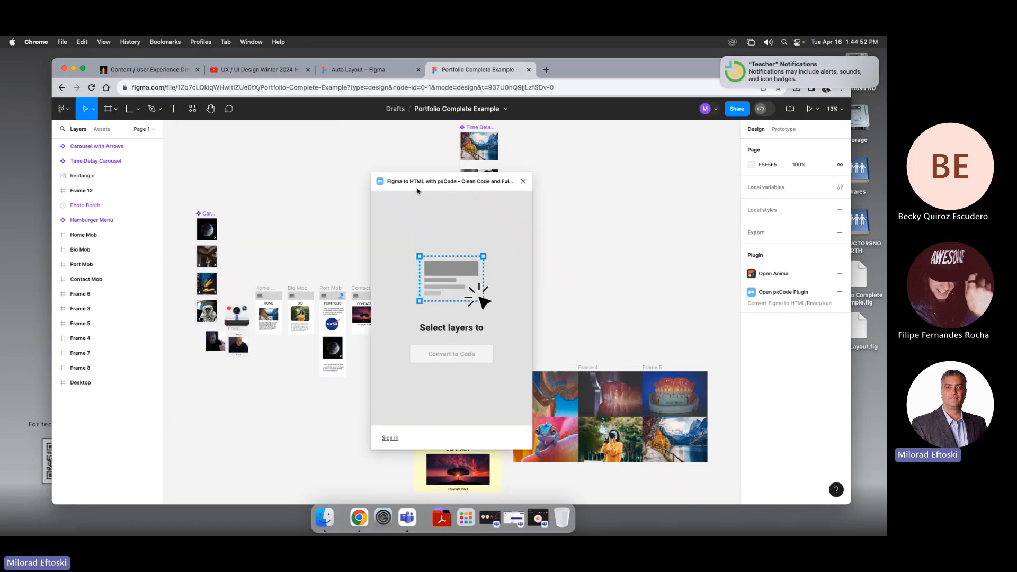
pyautogui.moveTo(417, 183); pyautogui.dragTo(278, 171)
pyautogui.click(425, 288)
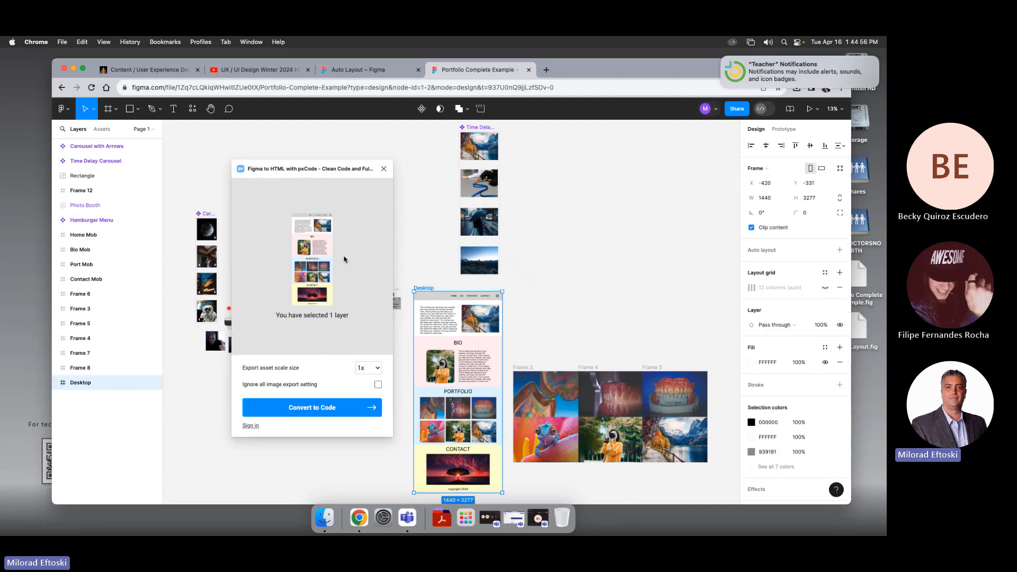
pyautogui.click(359, 404)
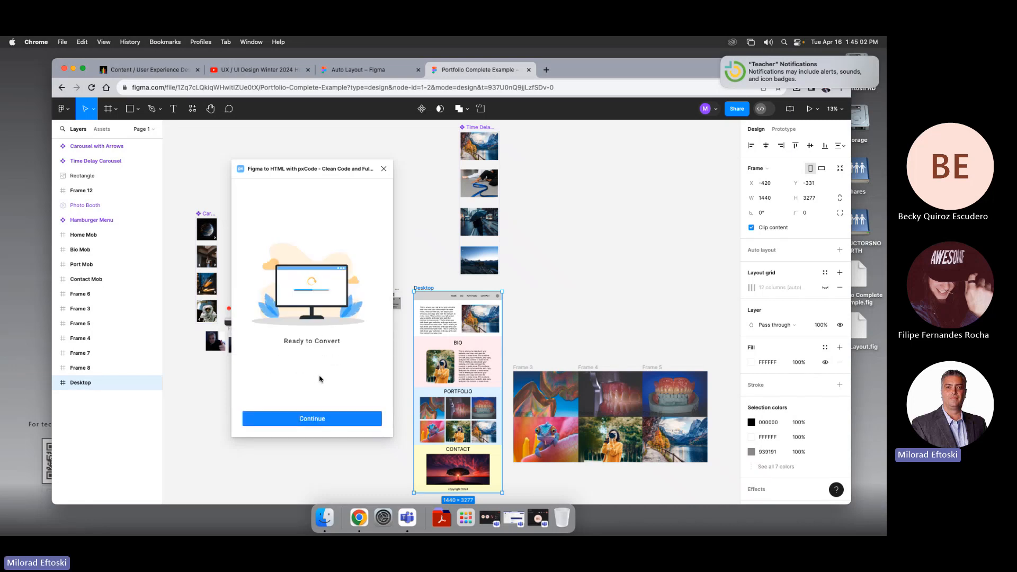
# Step: Continue the conversion, connect pxCode with a Google account, and return to the Figma file
pyautogui.click(336, 421)
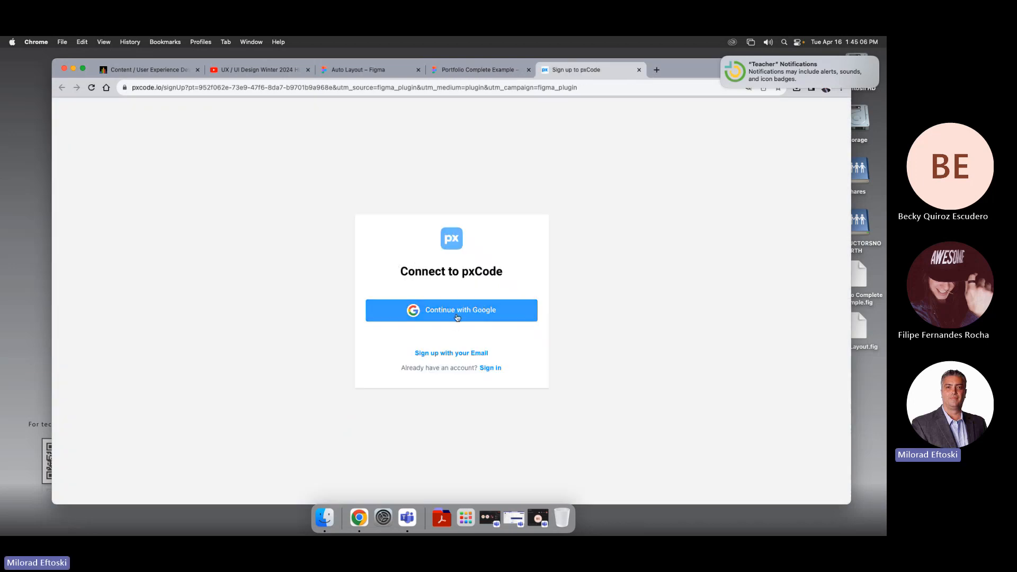
pyautogui.click(458, 316)
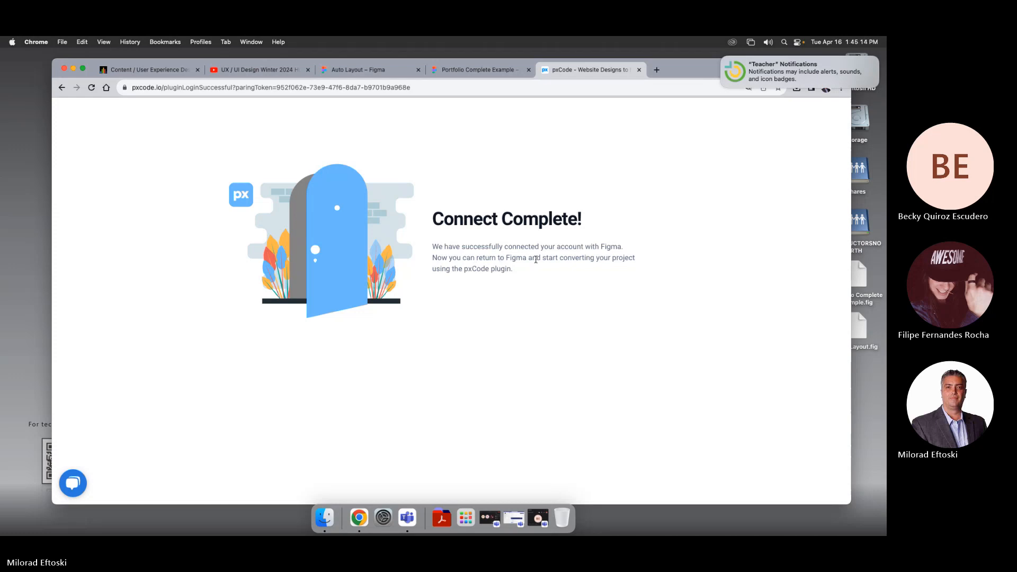
pyautogui.click(467, 77)
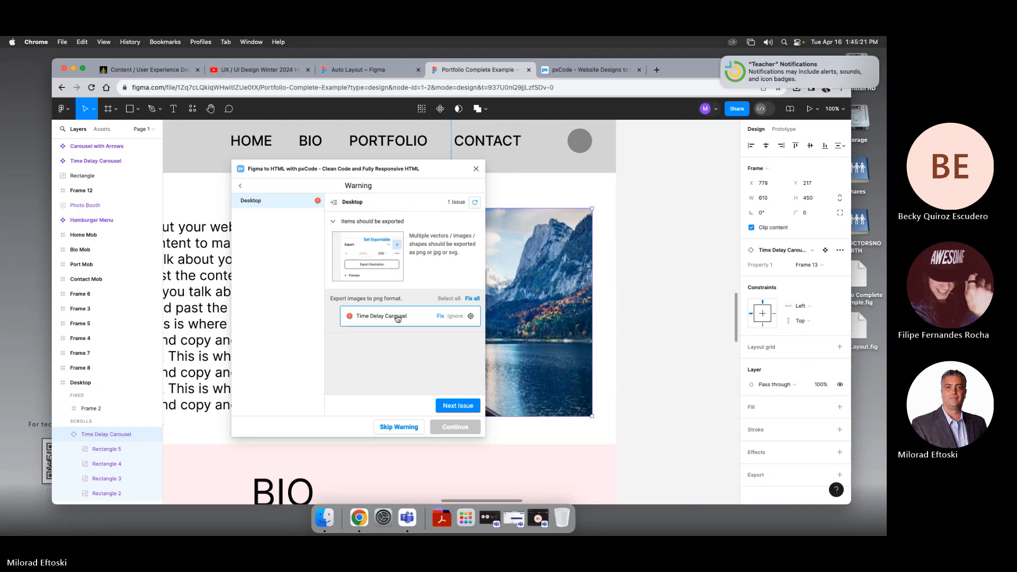
# Step: Fix the Time Delay Carousel export issue and continue the conversion
pyautogui.click(456, 317)
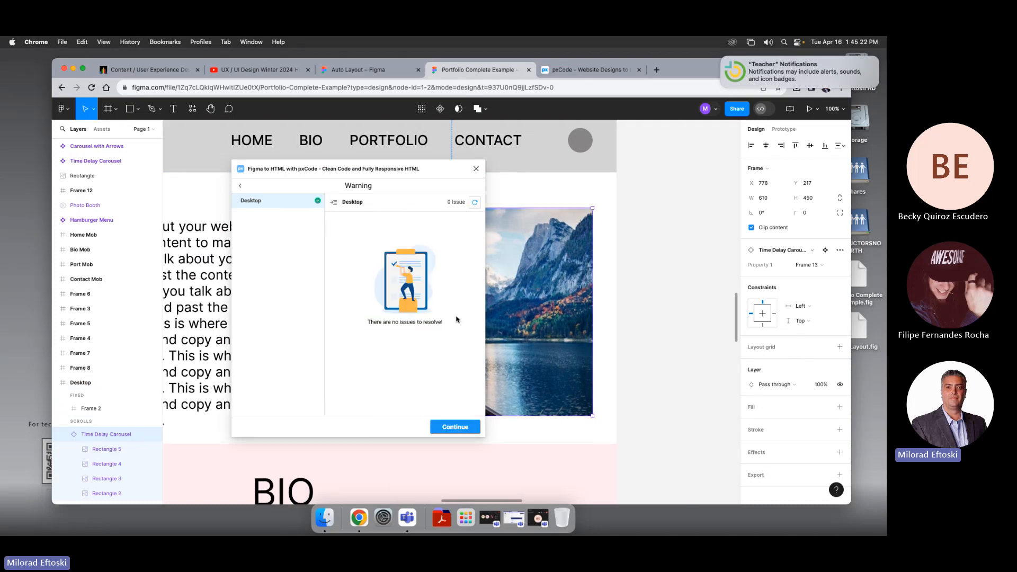
pyautogui.click(455, 426)
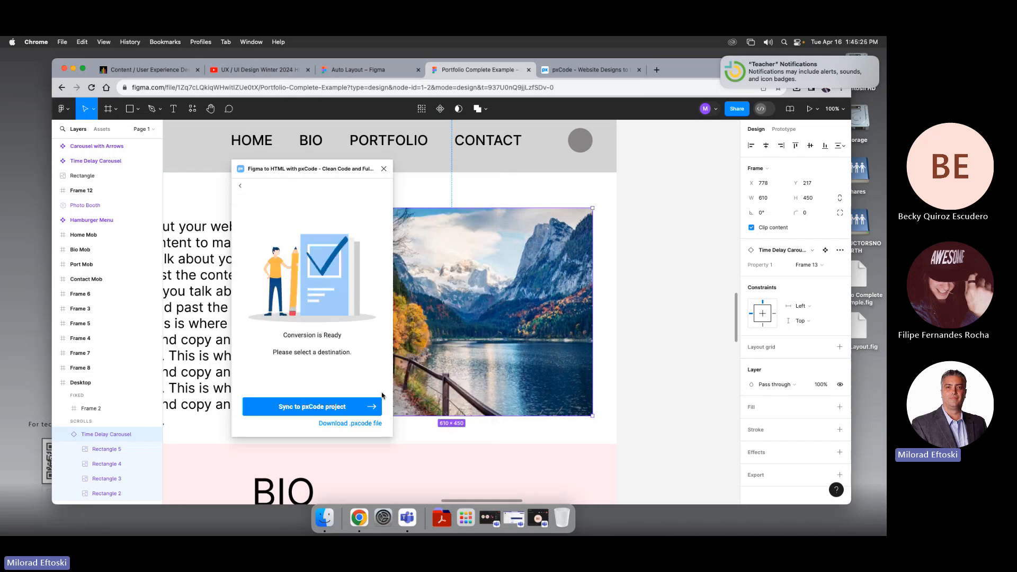
# Step: Download the .pxcode file to the Desktop and open the project in pxCode
pyautogui.click(353, 424)
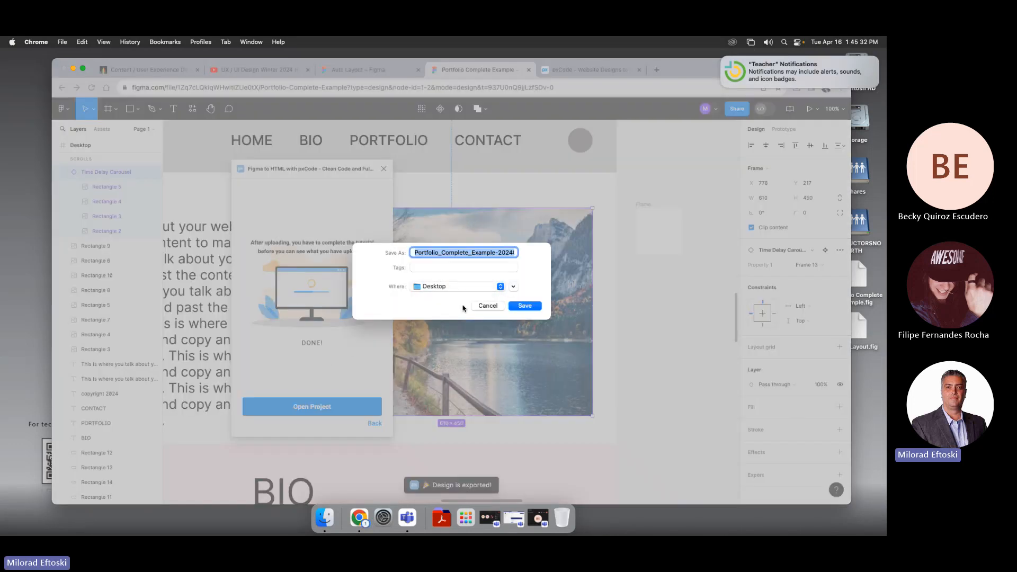
pyautogui.click(525, 306)
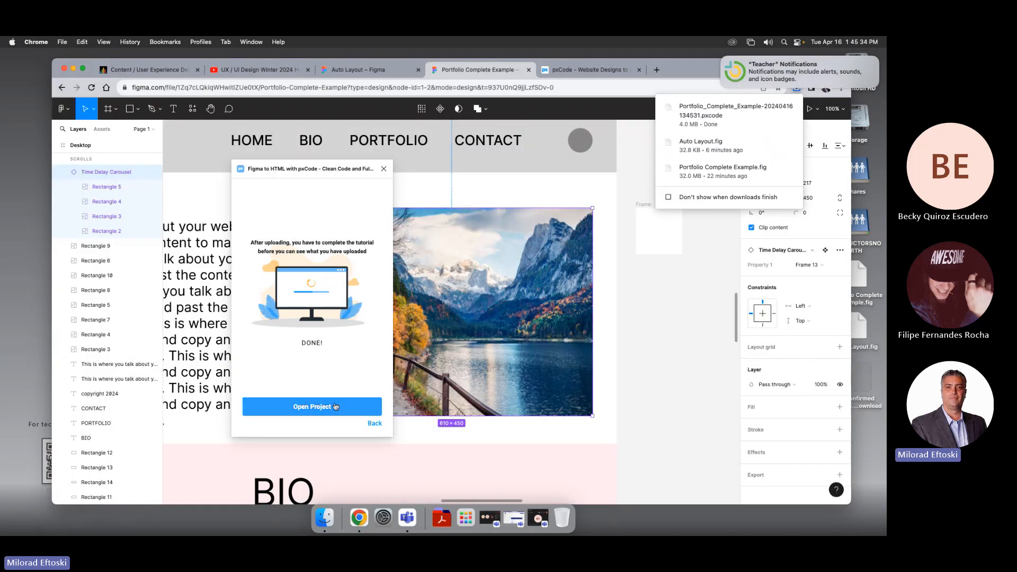
pyautogui.click(329, 408)
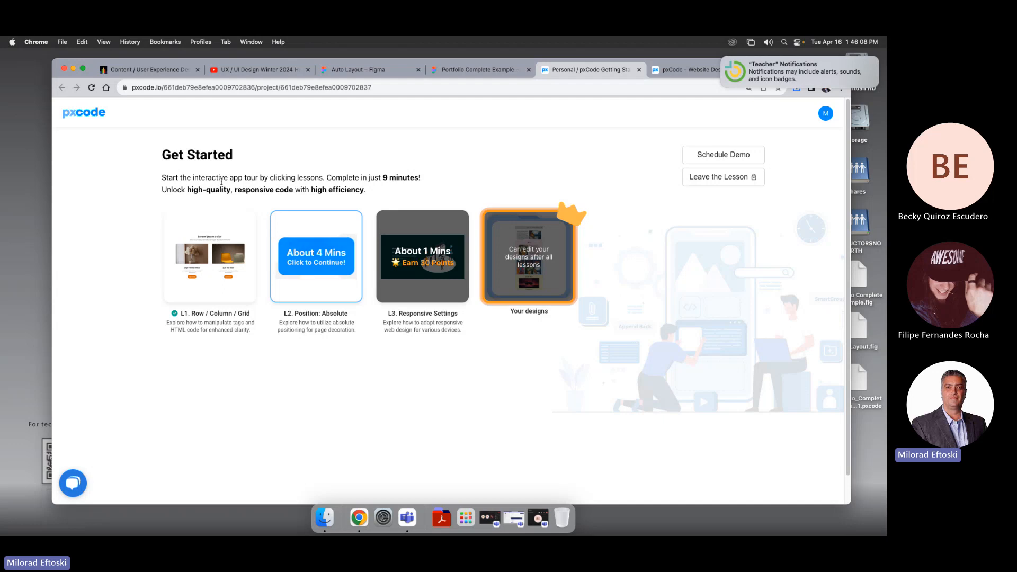
# Step: Go through the open browser tabs and close the two pxCode tabs, returning to the Auto Layout Figma file
pyautogui.click(347, 70)
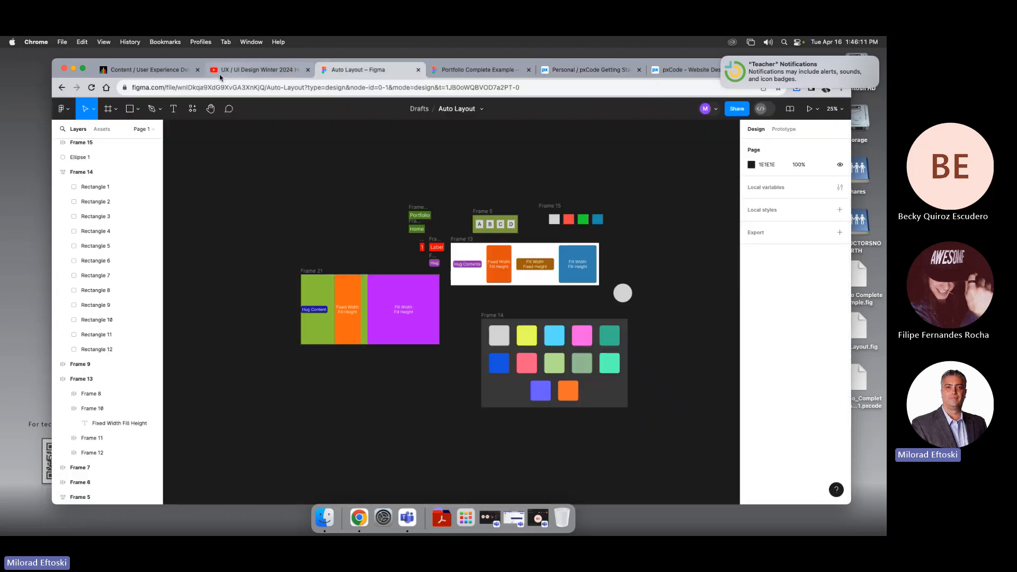
pyautogui.click(149, 70)
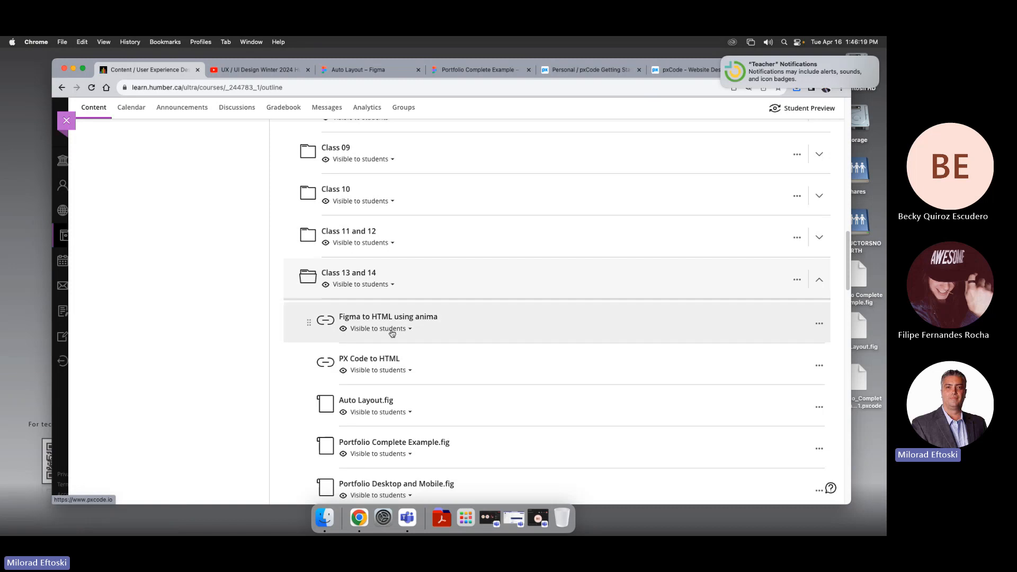
pyautogui.click(609, 71)
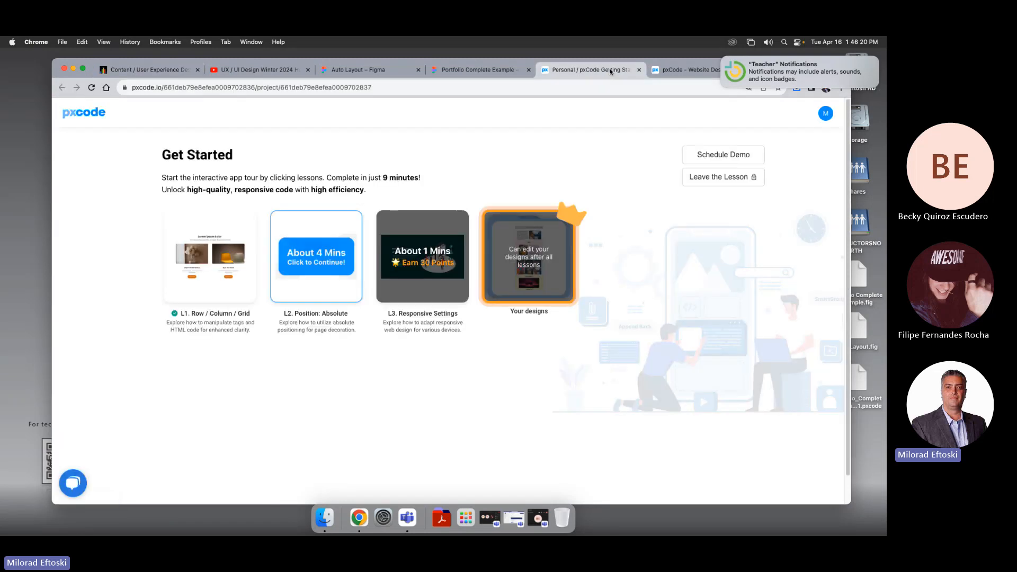
pyautogui.click(639, 70)
pyautogui.click(639, 70)
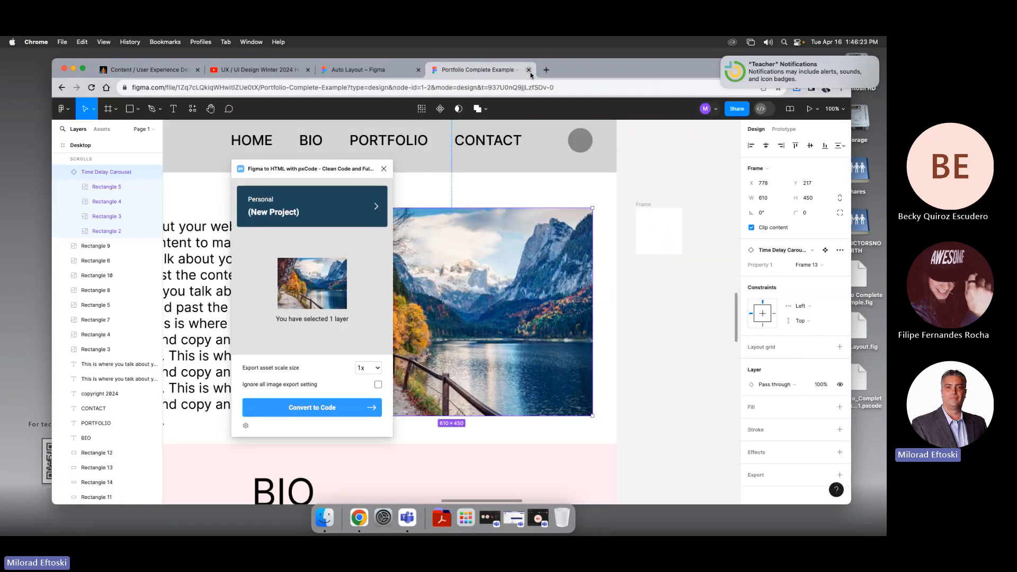
pyautogui.click(380, 73)
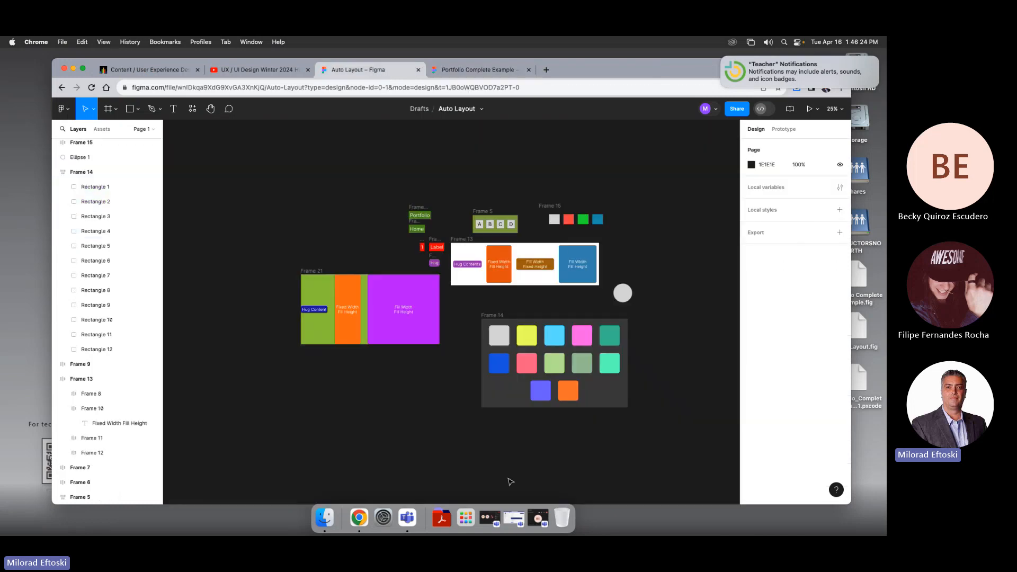
# Step: Switch to Teams and bring the General class meeting window to the front
pyautogui.click(513, 518)
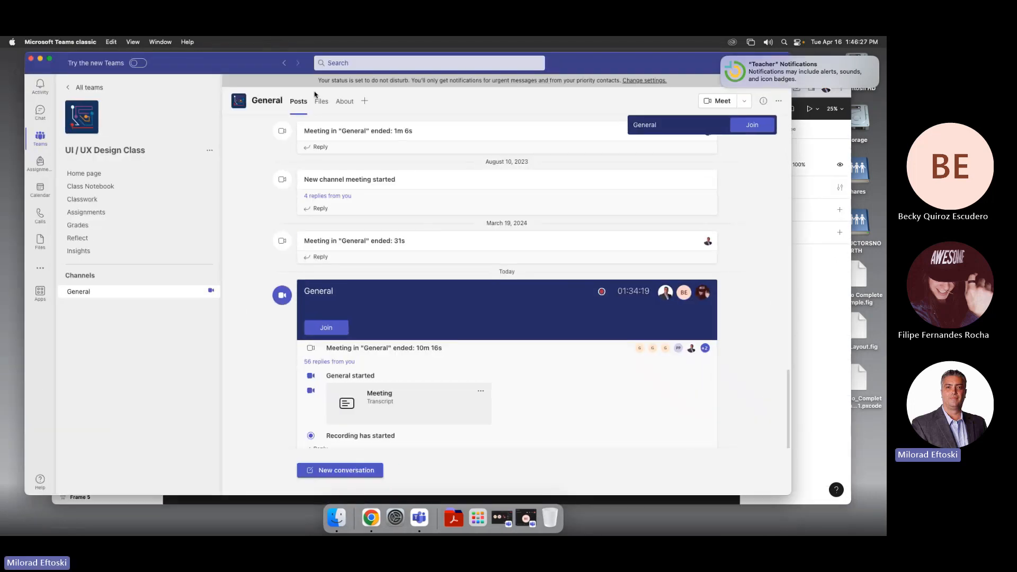
pyautogui.click(160, 42)
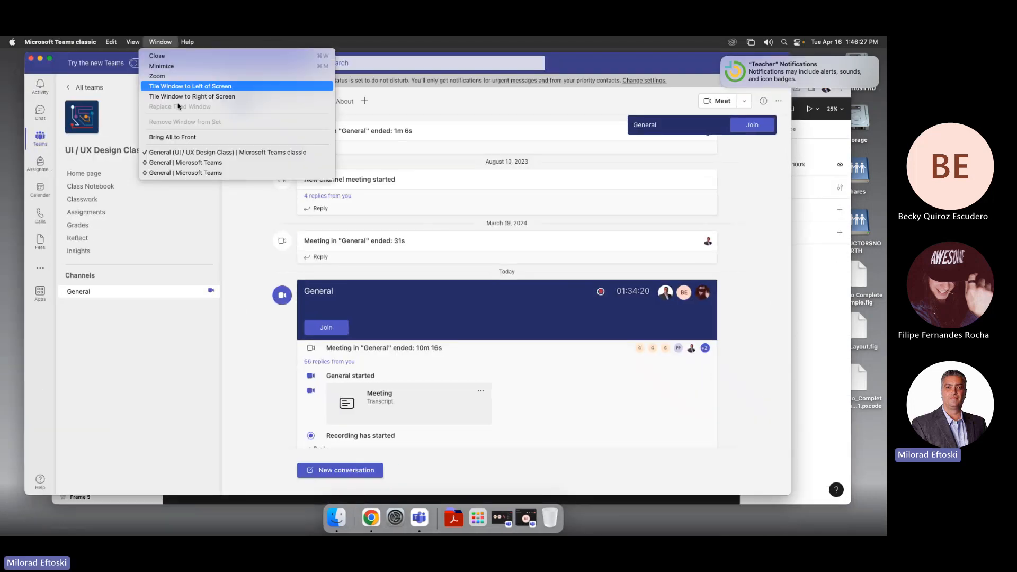
pyautogui.click(174, 163)
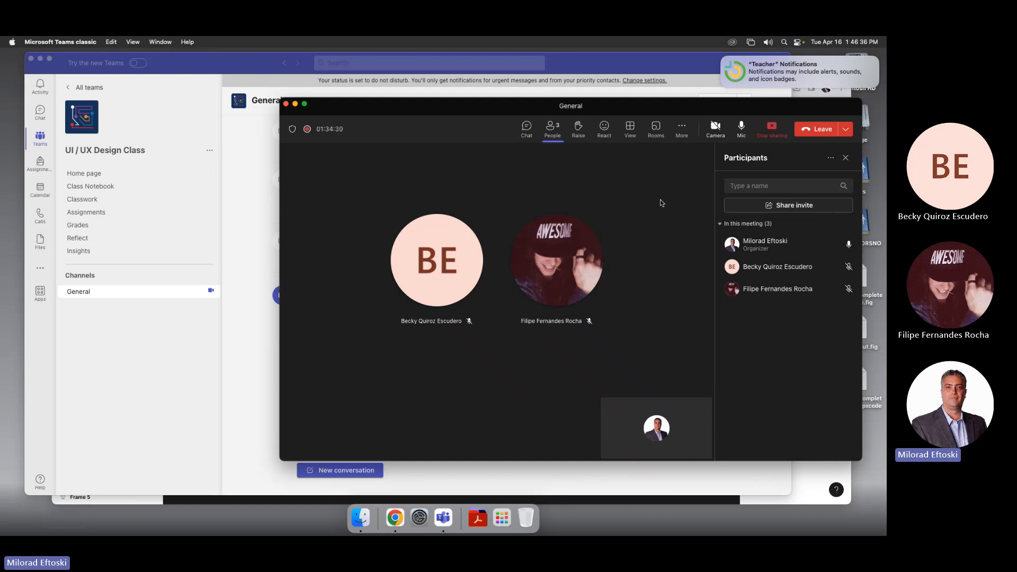
# Step: Open the meeting's Record and transcribe options to stop the class recording
pyautogui.click(682, 129)
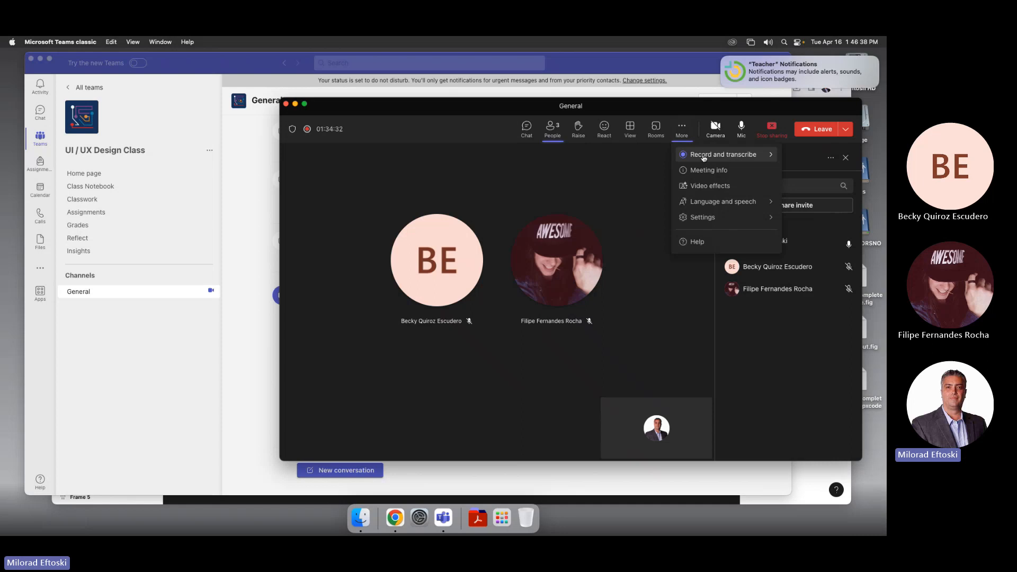
pyautogui.click(502, 199)
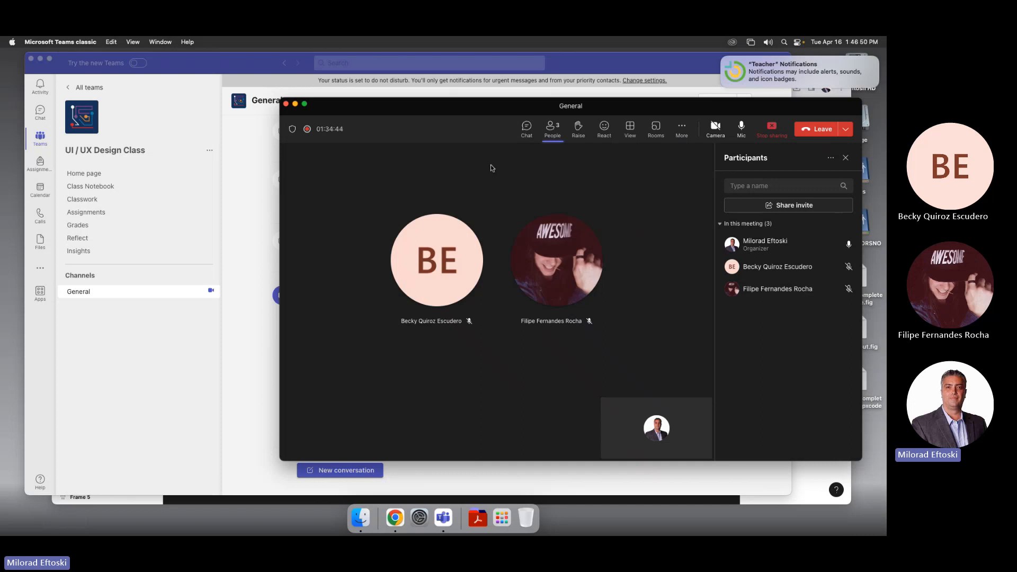
pyautogui.click(682, 129)
pyautogui.moveTo(693, 154)
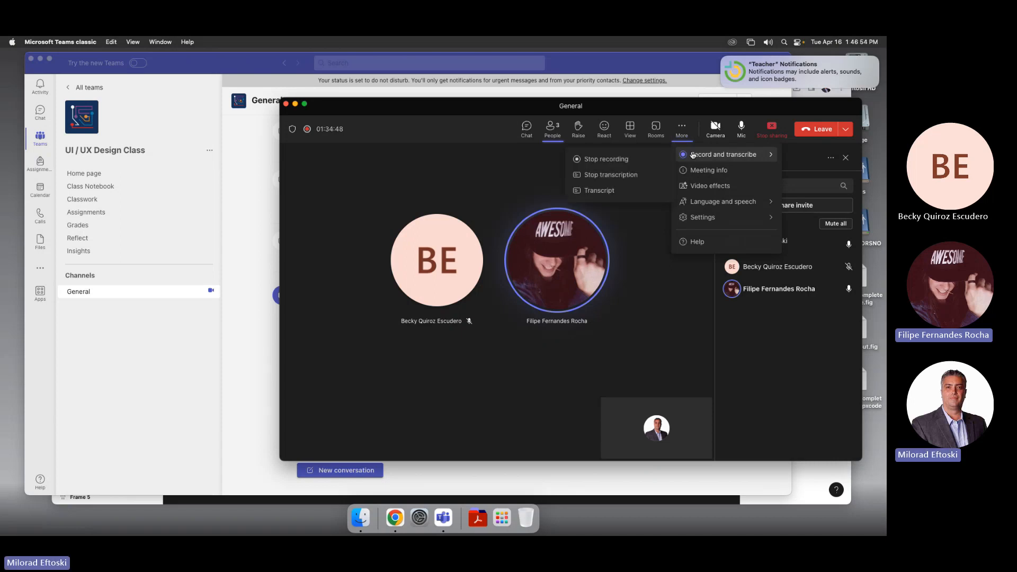